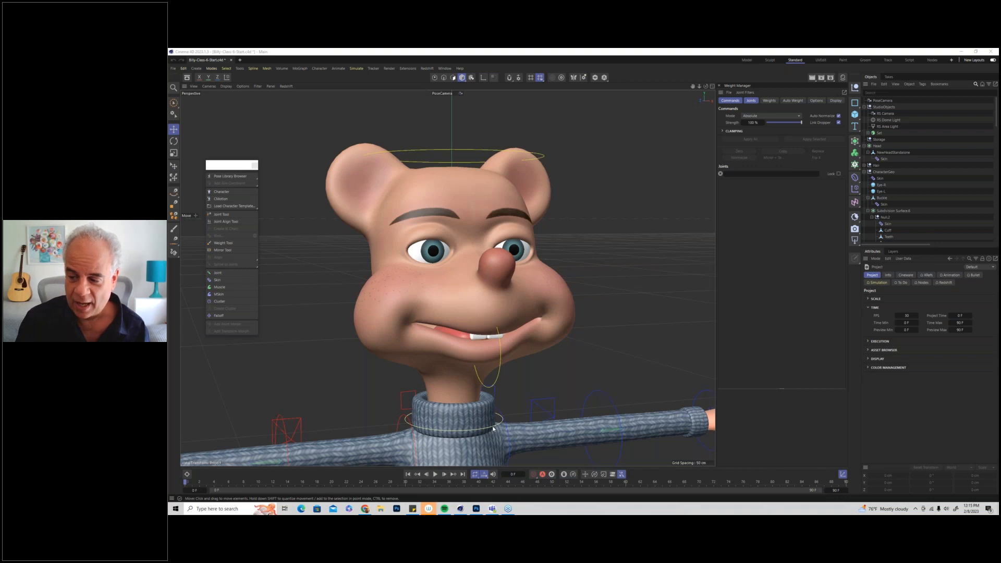
# Switch to Photoshop with the blank green canvas and make its window fill the screen
pyautogui.click(476, 509)
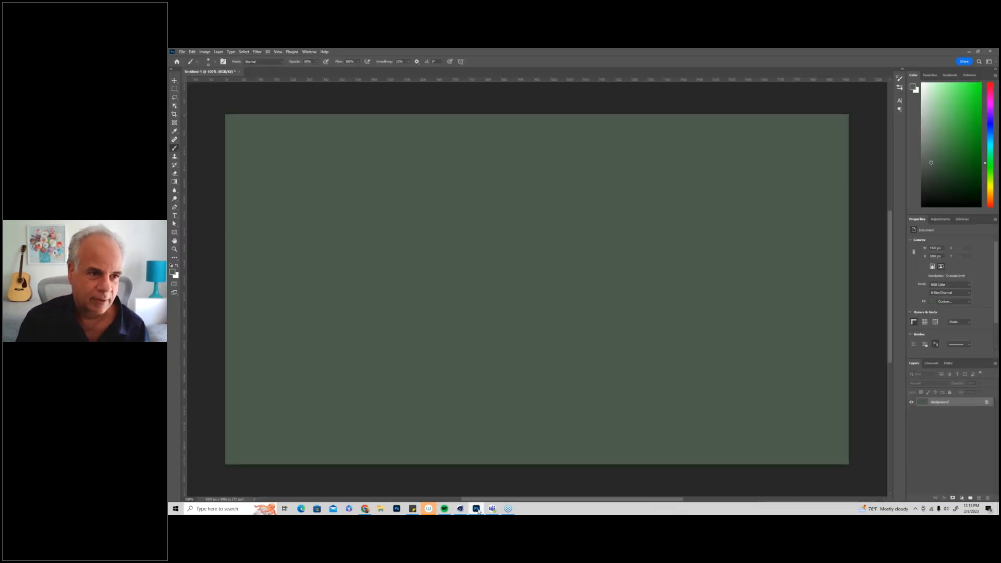
pyautogui.doubleClick(448, 51)
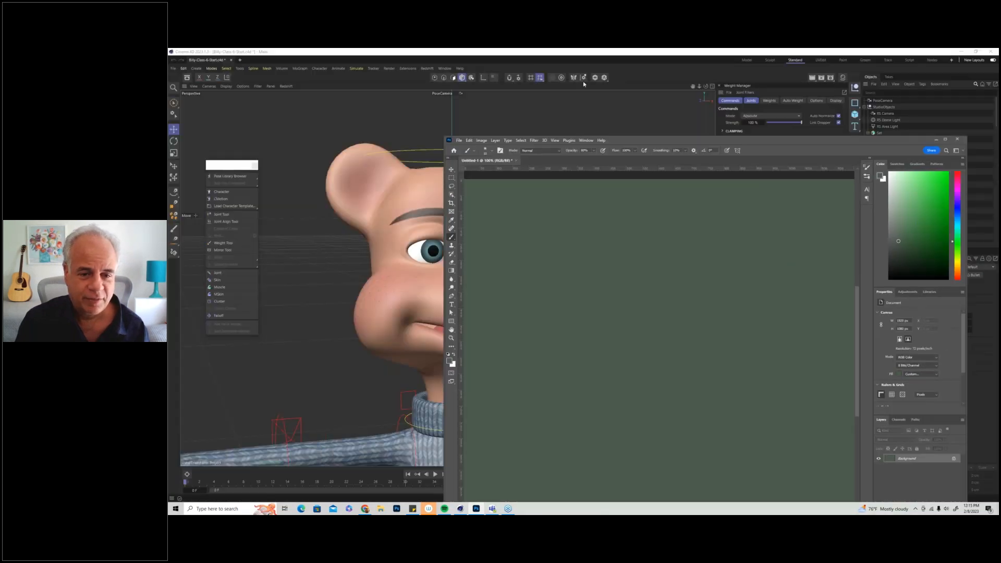
pyautogui.moveTo(470, 82); pyautogui.dragTo(558, 73)
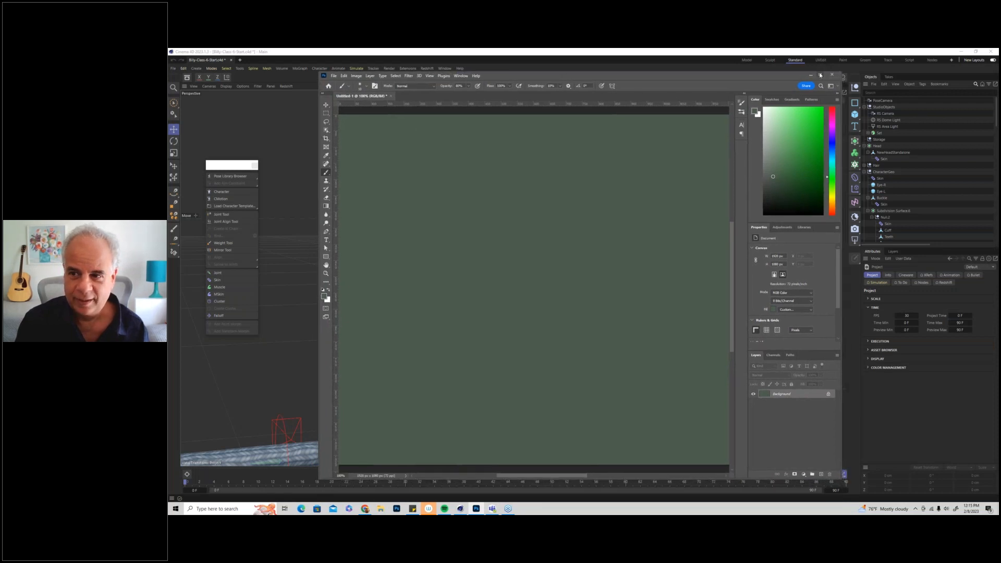
pyautogui.click(820, 76)
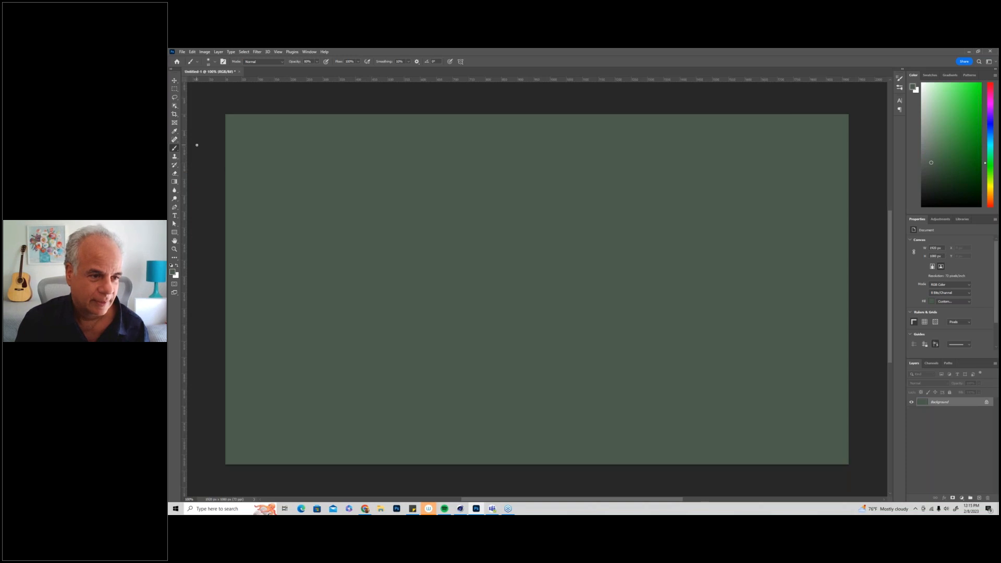
# Make white the foreground colour, then test the brush with a wavy stroke across the canvas and undo it
pyautogui.click(178, 266)
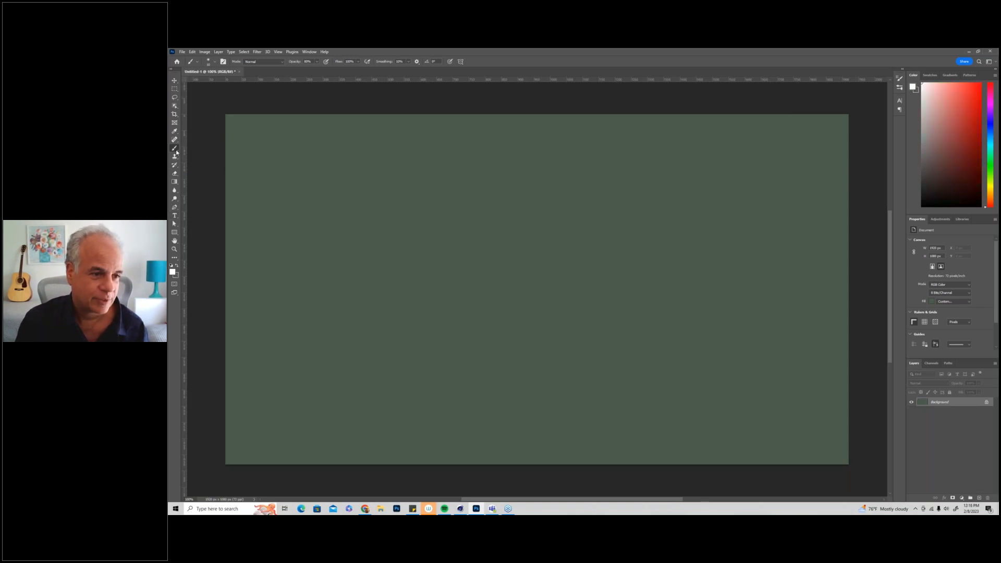
pyautogui.moveTo(435, 310)
pyautogui.mouseDown()
pyautogui.moveTo(472, 272)
pyautogui.moveTo(719, 250)
pyautogui.mouseUp()
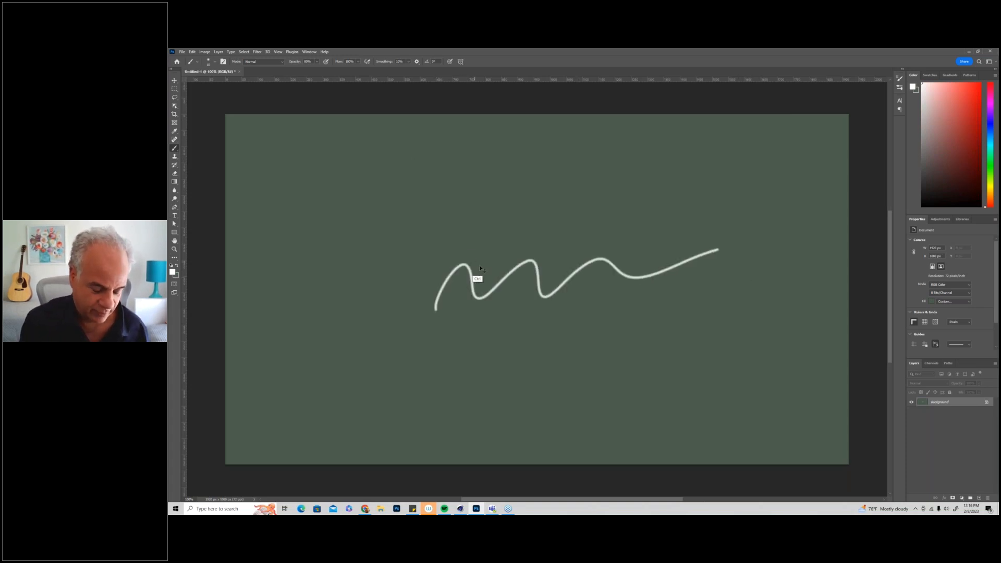
pyautogui.hotkey('ctrl', 'z')
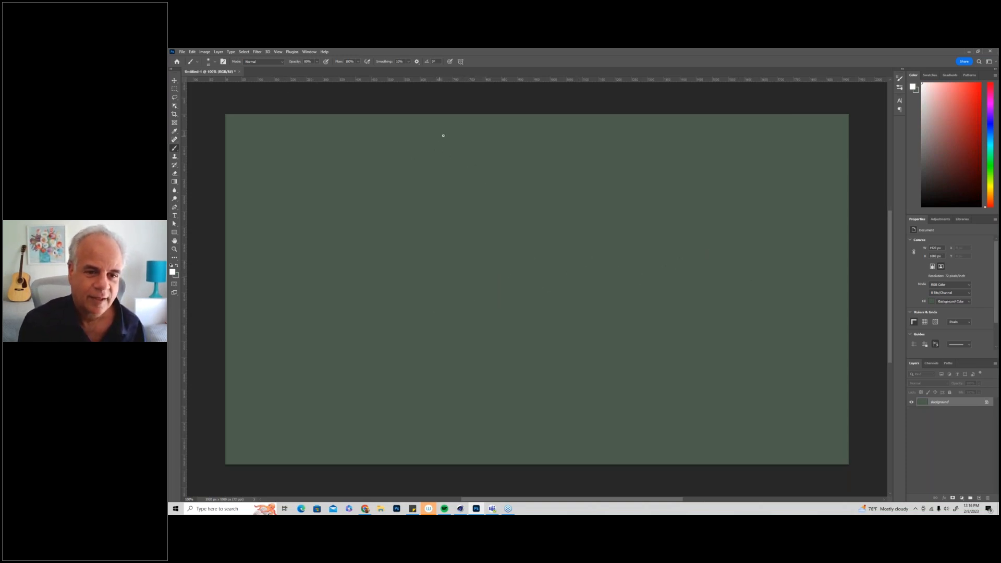
# Handwrite the underlined title "Face Rigging" at the top of the canvas and branch two arrows down from it
pyautogui.moveTo(446, 127)
pyautogui.mouseDown()
pyautogui.moveTo(439, 153)
pyautogui.moveTo(464, 124)
pyautogui.moveTo(456, 134)
pyautogui.moveTo(485, 150)
pyautogui.mouseUp()
pyautogui.moveTo(496, 145)
pyautogui.mouseDown()
pyautogui.moveTo(548, 133)
pyautogui.moveTo(672, 147)
pyautogui.mouseUp()
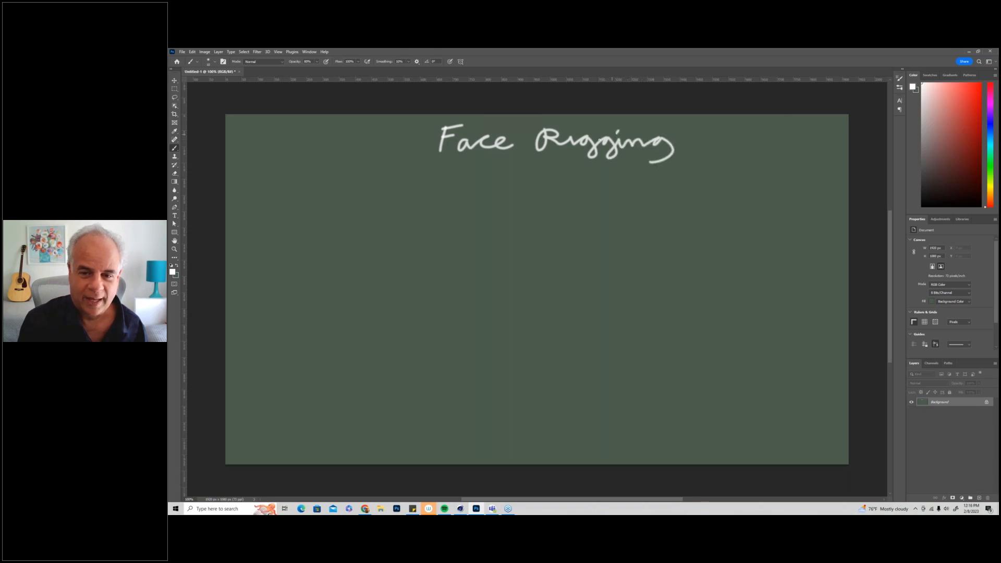
pyautogui.moveTo(420, 170); pyautogui.dragTo(706, 155)
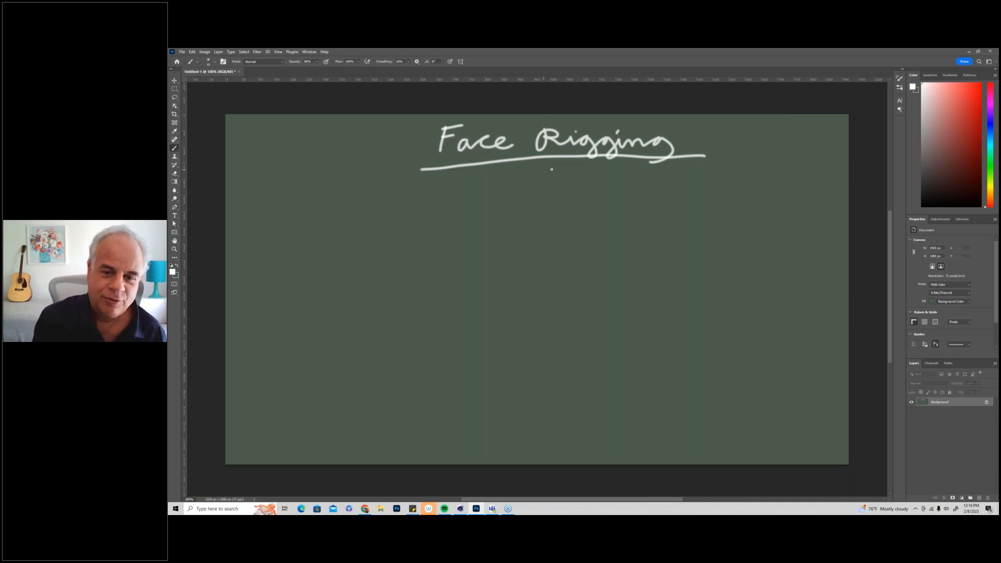
pyautogui.moveTo(555, 158)
pyautogui.mouseDown()
pyautogui.moveTo(561, 183)
pyautogui.moveTo(471, 205)
pyautogui.moveTo(483, 214)
pyautogui.mouseUp()
pyautogui.moveTo(559, 184)
pyautogui.mouseDown()
pyautogui.moveTo(633, 218)
pyautogui.moveTo(616, 217)
pyautogui.mouseUp()
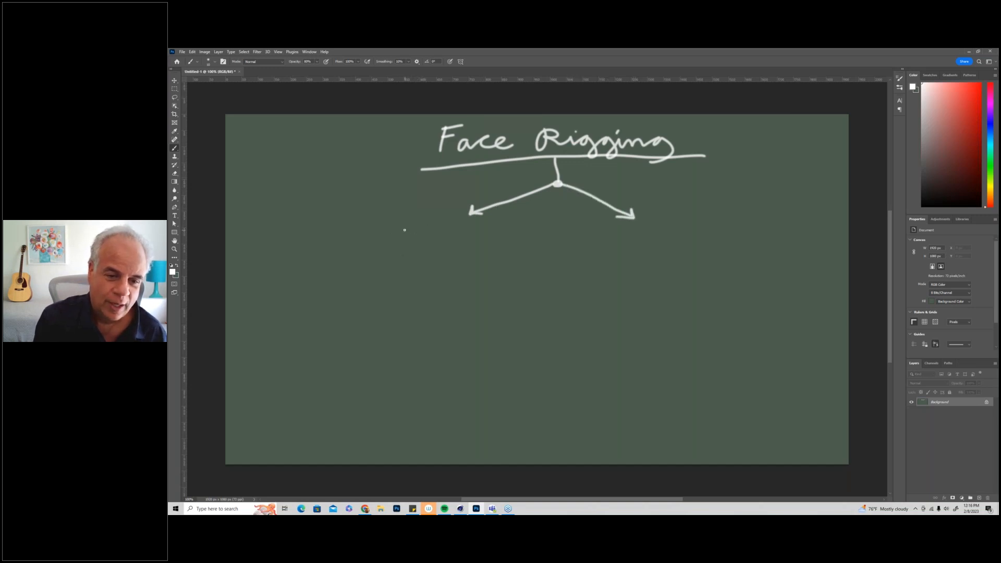
# Handwrite "Posemorphs" and "blendshapes" under the left arrow, with a dash and a check mark before "Posemorphs"
pyautogui.moveTo(402, 227)
pyautogui.mouseDown()
pyautogui.moveTo(402, 244)
pyautogui.moveTo(411, 235)
pyautogui.moveTo(483, 242)
pyautogui.moveTo(501, 229)
pyautogui.moveTo(516, 242)
pyautogui.moveTo(540, 240)
pyautogui.mouseUp()
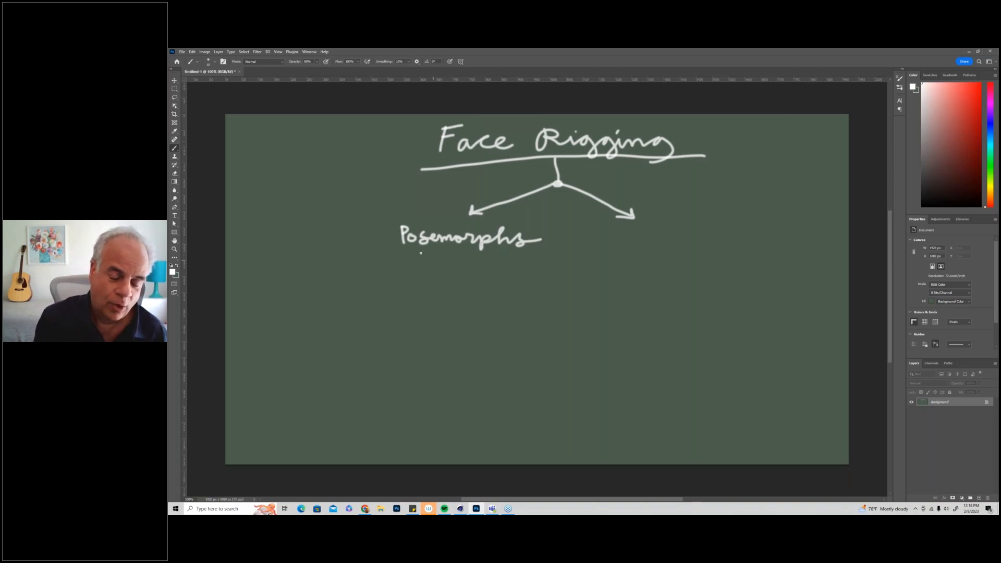
pyautogui.moveTo(393, 267); pyautogui.dragTo(550, 266)
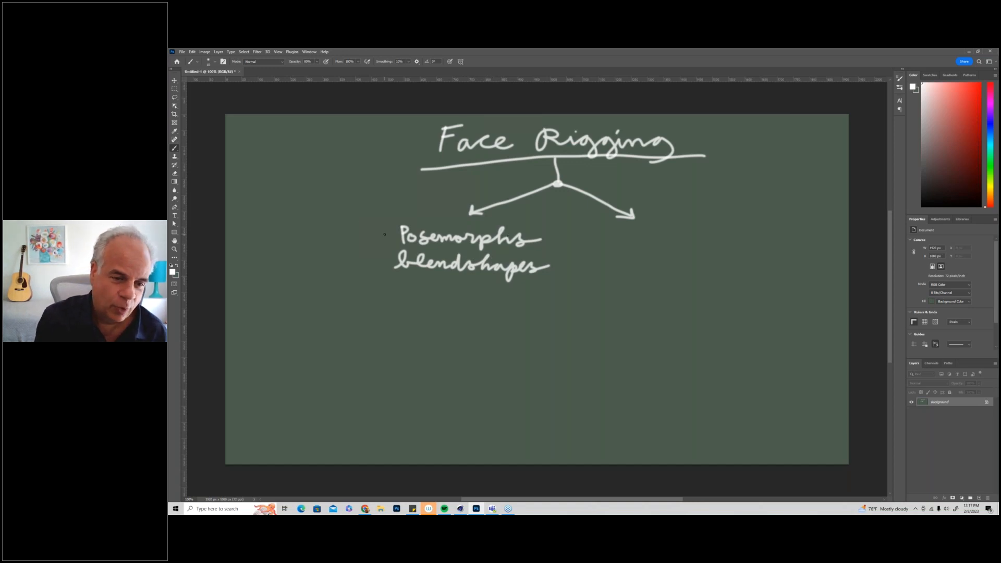
pyautogui.moveTo(380, 229); pyautogui.dragTo(399, 222)
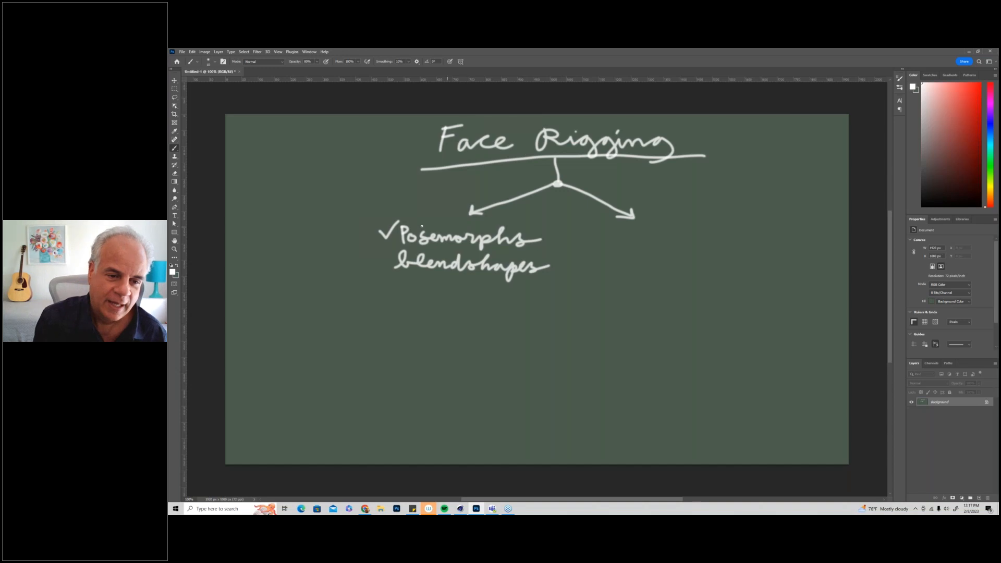
pyautogui.moveTo(371, 235); pyautogui.dragTo(356, 235)
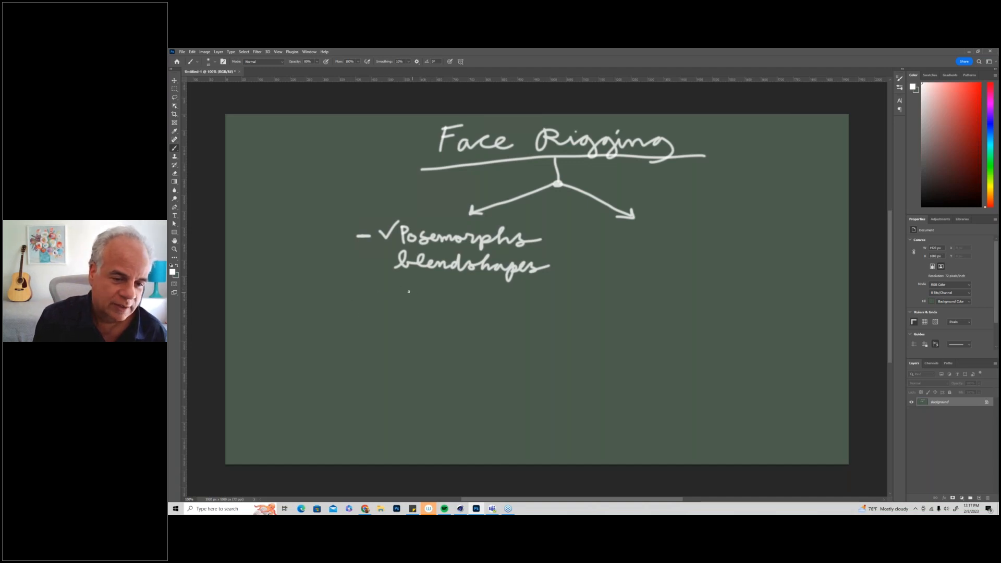
# Draw a large round face with two eyes, a nose and a slightly curved mouth below "blendshapes"
pyautogui.moveTo(401, 286)
pyautogui.mouseDown()
pyautogui.moveTo(336, 337)
pyautogui.moveTo(384, 423)
pyautogui.moveTo(459, 313)
pyautogui.moveTo(388, 290)
pyautogui.mouseUp()
pyautogui.moveTo(368, 324)
pyautogui.mouseDown()
pyautogui.moveTo(358, 332)
pyautogui.moveTo(372, 324)
pyautogui.moveTo(413, 345)
pyautogui.moveTo(402, 359)
pyautogui.mouseUp()
pyautogui.moveTo(360, 385); pyautogui.dragTo(442, 387)
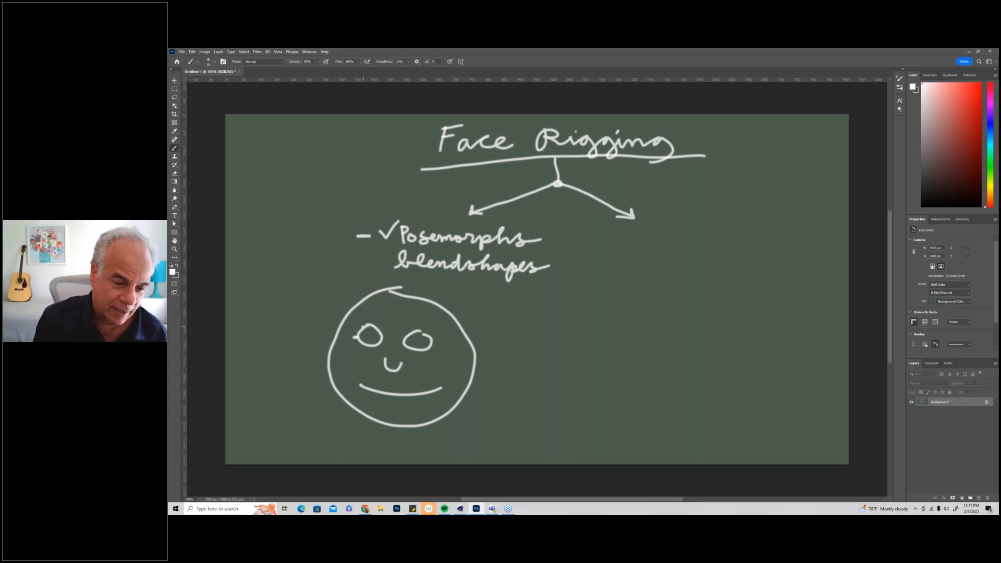
# Mark points around the large face's eyes, nose and mouth, and add an upward arrow at the left mouth corner
pyautogui.moveTo(365, 326); pyautogui.dragTo(374, 324)
pyautogui.click(382, 332)
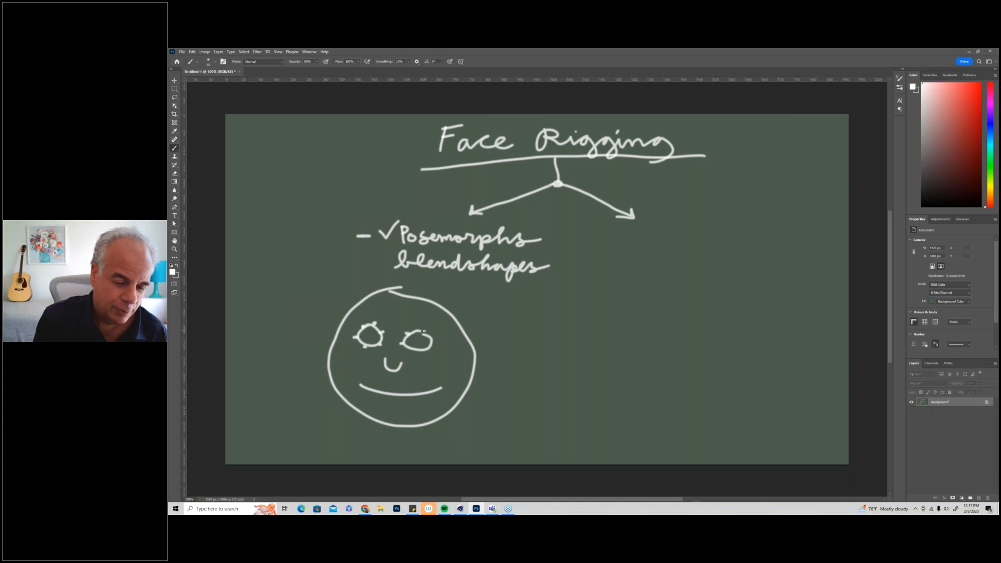
pyautogui.click(359, 384)
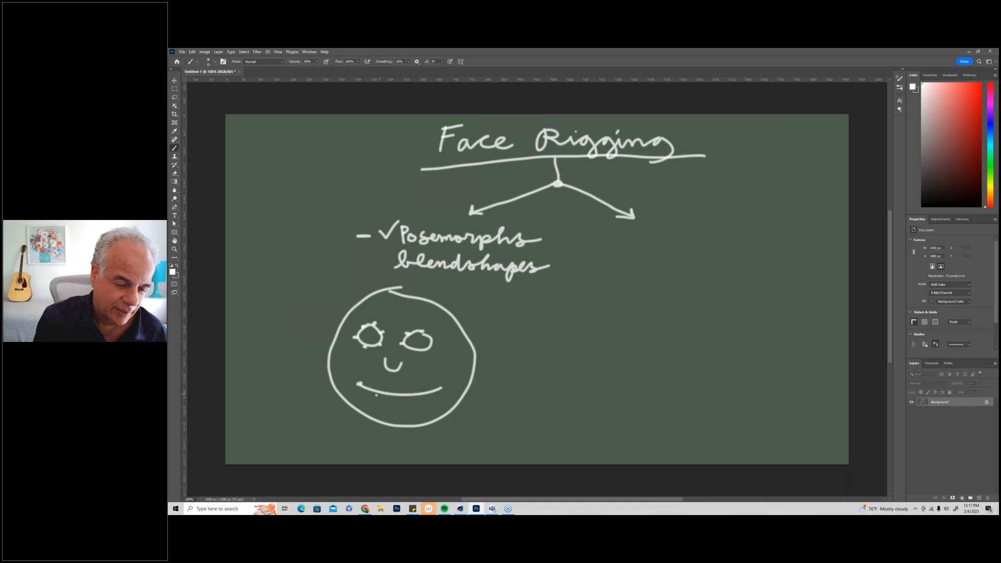
pyautogui.click(416, 394)
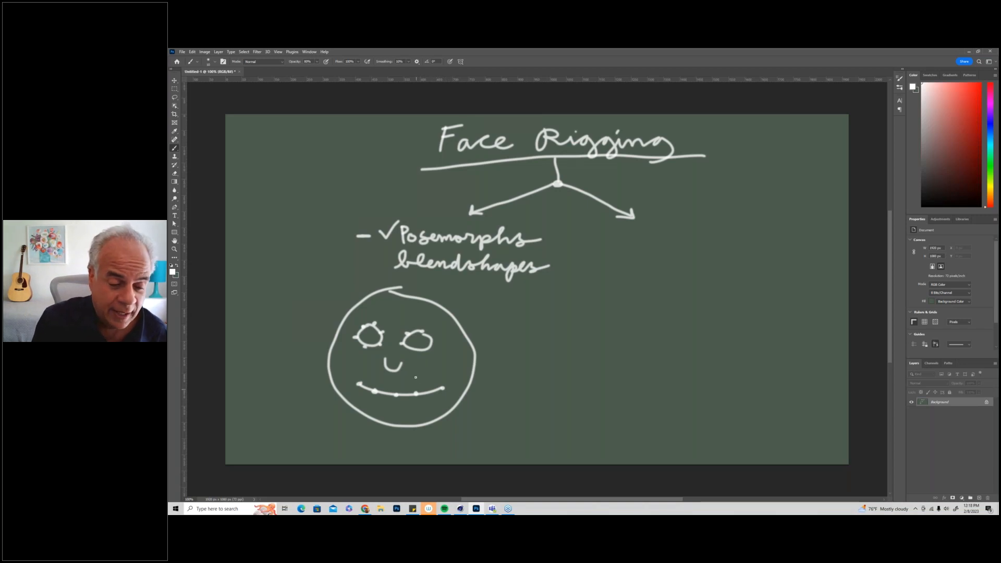
pyautogui.click(390, 370)
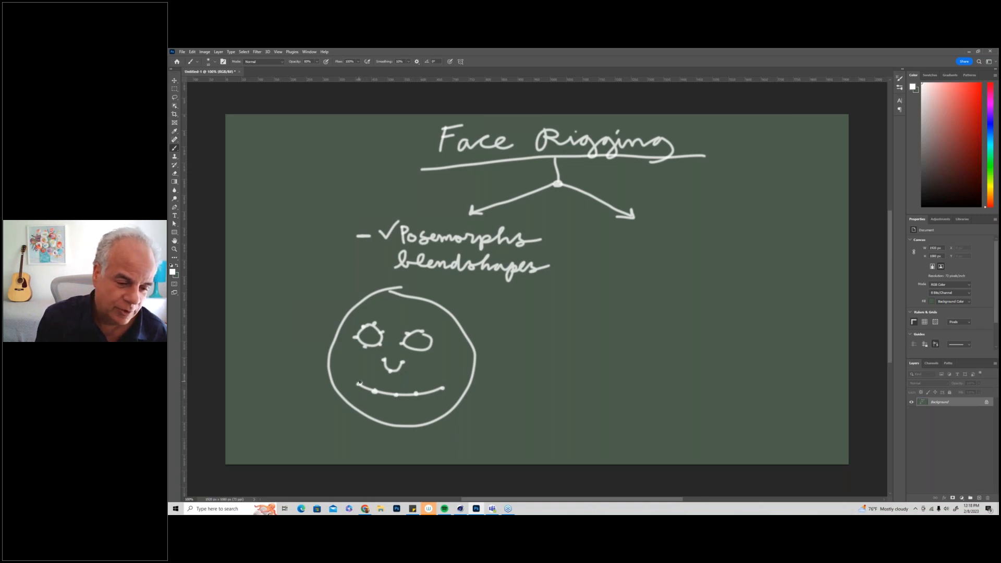
pyautogui.moveTo(356, 381); pyautogui.dragTo(352, 369)
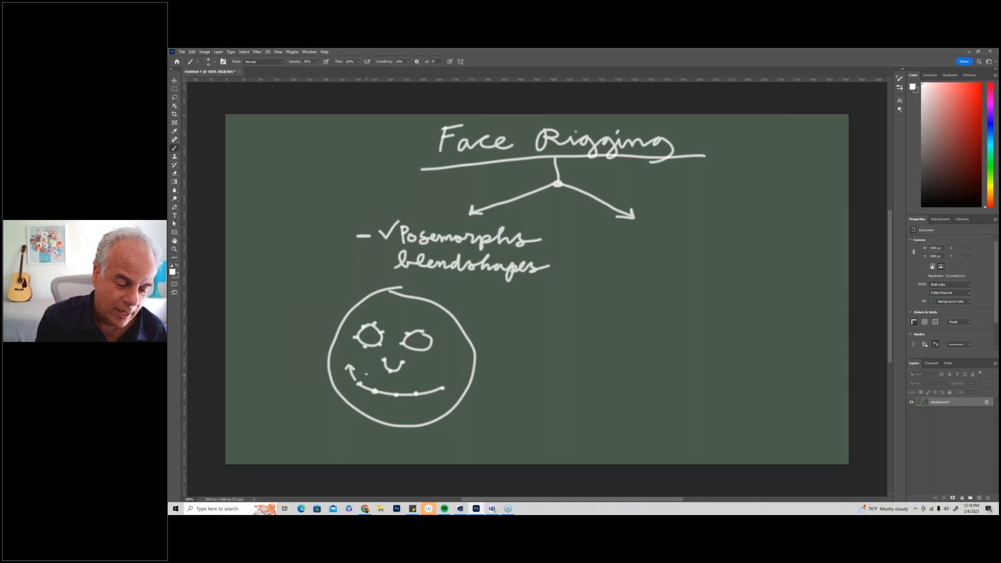
# Draw three small expression faces along the canvas's left edge: a smiling, a frowning and an open-mouthed one
pyautogui.moveTo(267, 285)
pyautogui.mouseDown()
pyautogui.moveTo(313, 353)
pyautogui.moveTo(268, 285)
pyautogui.moveTo(260, 304)
pyautogui.moveTo(295, 317)
pyautogui.moveTo(296, 307)
pyautogui.moveTo(264, 337)
pyautogui.moveTo(302, 326)
pyautogui.mouseUp()
pyautogui.moveTo(255, 358)
pyautogui.mouseDown()
pyautogui.moveTo(292, 414)
pyautogui.moveTo(260, 356)
pyautogui.moveTo(265, 374)
pyautogui.moveTo(282, 374)
pyautogui.moveTo(264, 387)
pyautogui.moveTo(287, 407)
pyautogui.mouseUp()
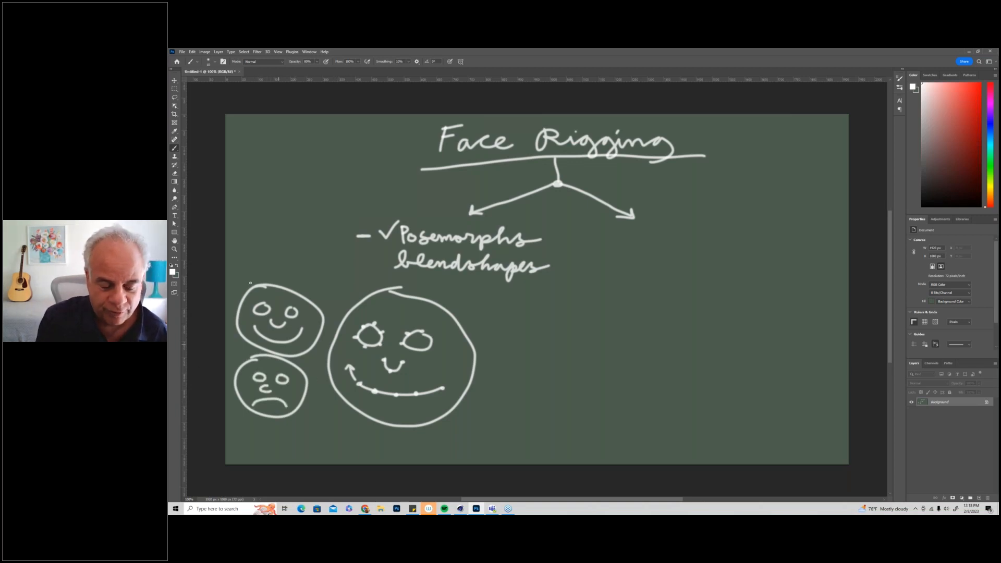
pyautogui.moveTo(263, 197)
pyautogui.mouseDown()
pyautogui.moveTo(319, 214)
pyautogui.moveTo(293, 196)
pyautogui.moveTo(276, 213)
pyautogui.moveTo(292, 212)
pyautogui.moveTo(273, 257)
pyautogui.moveTo(282, 244)
pyautogui.mouseUp()
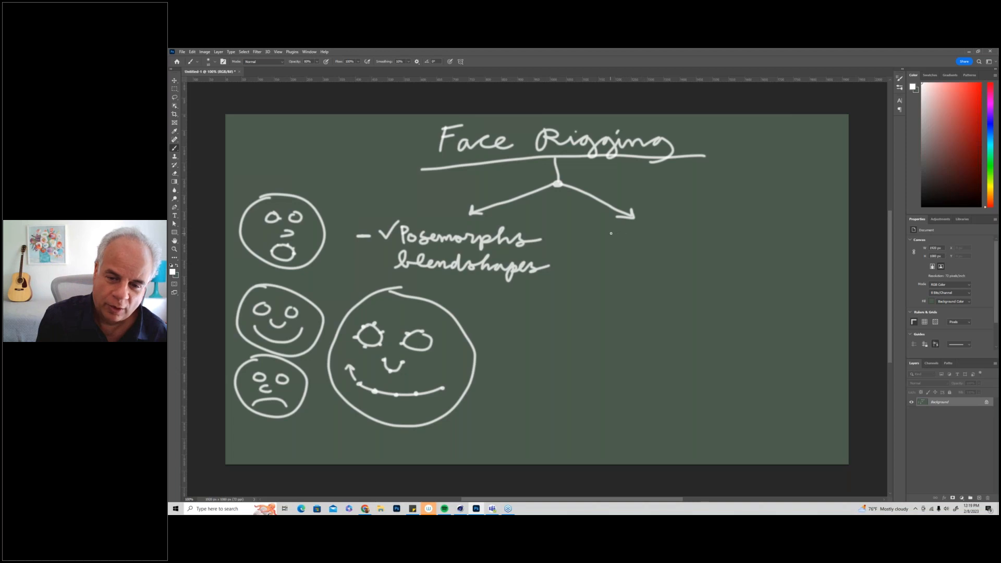
# Handwrite "Joint-based Rig" under the right arrow and underline the word "Joint"
pyautogui.moveTo(617, 229); pyautogui.dragTo(607, 239)
pyautogui.moveTo(612, 229)
pyautogui.mouseDown()
pyautogui.moveTo(649, 240)
pyautogui.moveTo(658, 229)
pyautogui.moveTo(659, 239)
pyautogui.mouseUp()
pyautogui.moveTo(644, 229); pyautogui.dragTo(679, 232)
pyautogui.moveTo(689, 218)
pyautogui.mouseDown()
pyautogui.moveTo(683, 239)
pyautogui.moveTo(756, 240)
pyautogui.mouseUp()
pyautogui.moveTo(760, 223); pyautogui.dragTo(774, 239)
pyautogui.moveTo(778, 231); pyautogui.dragTo(781, 248)
pyautogui.moveTo(606, 251); pyautogui.dragTo(665, 248)
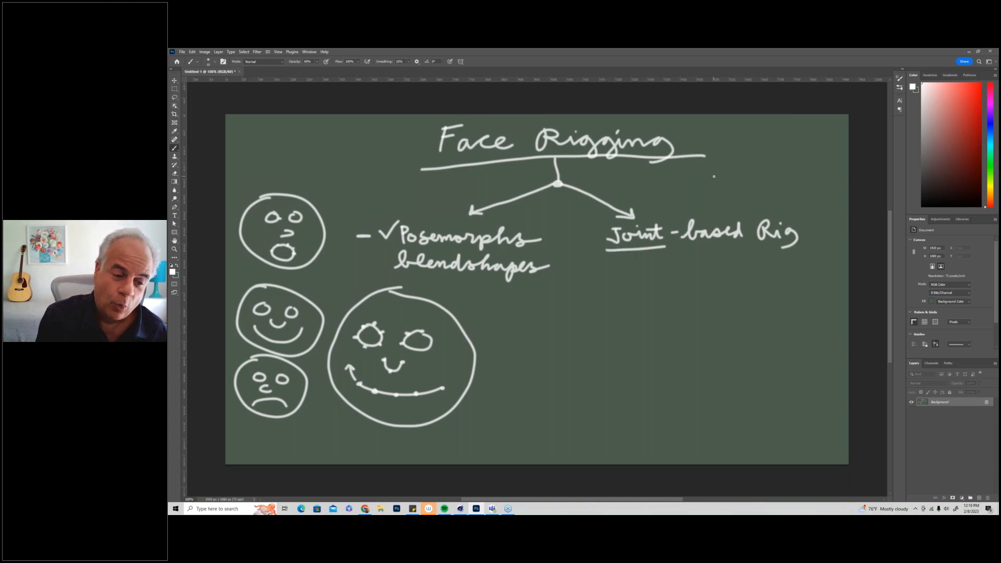
# Draw a round face with a straight mouth below "Joint-based Rig" and place crossed-circle joints at both mouth corners
pyautogui.moveTo(665, 273)
pyautogui.mouseDown()
pyautogui.moveTo(694, 394)
pyautogui.moveTo(668, 278)
pyautogui.mouseUp()
pyautogui.moveTo(632, 307)
pyautogui.mouseDown()
pyautogui.moveTo(691, 313)
pyautogui.moveTo(660, 347)
pyautogui.moveTo(695, 363)
pyautogui.mouseUp()
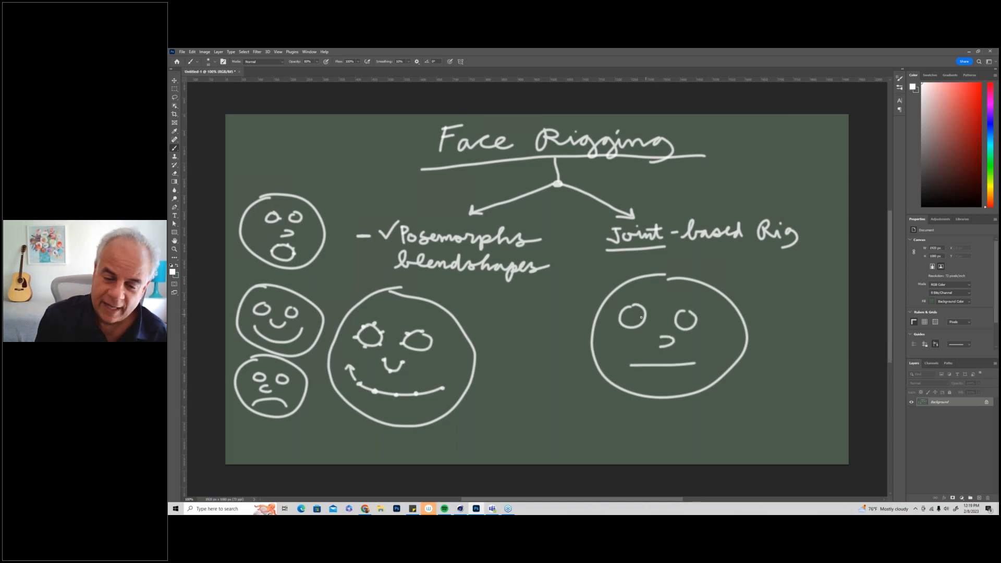
pyautogui.moveTo(628, 358)
pyautogui.mouseDown()
pyautogui.moveTo(619, 369)
pyautogui.moveTo(635, 360)
pyautogui.moveTo(620, 364)
pyautogui.moveTo(628, 375)
pyautogui.mouseUp()
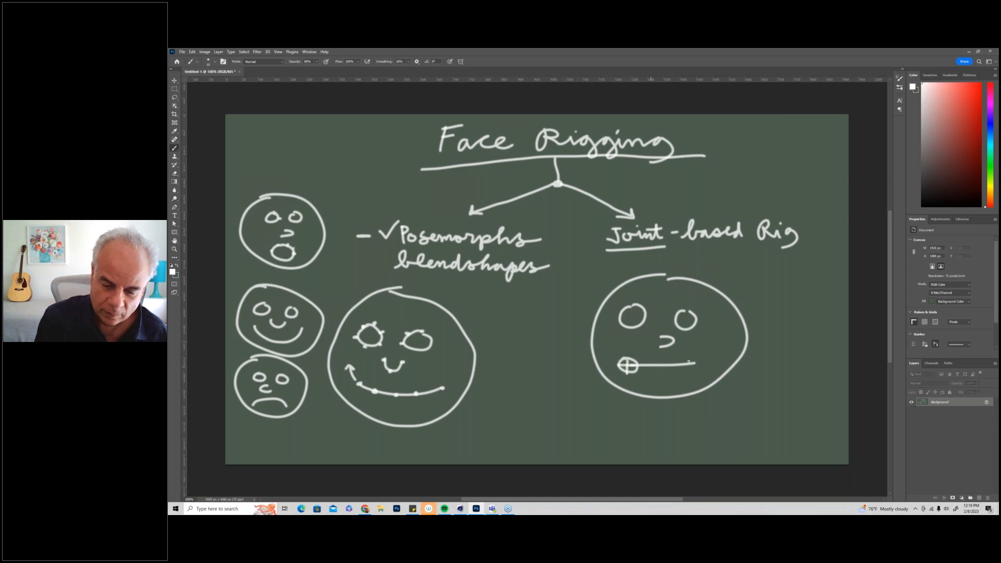
pyautogui.moveTo(692, 358)
pyautogui.mouseDown()
pyautogui.moveTo(696, 371)
pyautogui.moveTo(689, 360)
pyautogui.mouseUp()
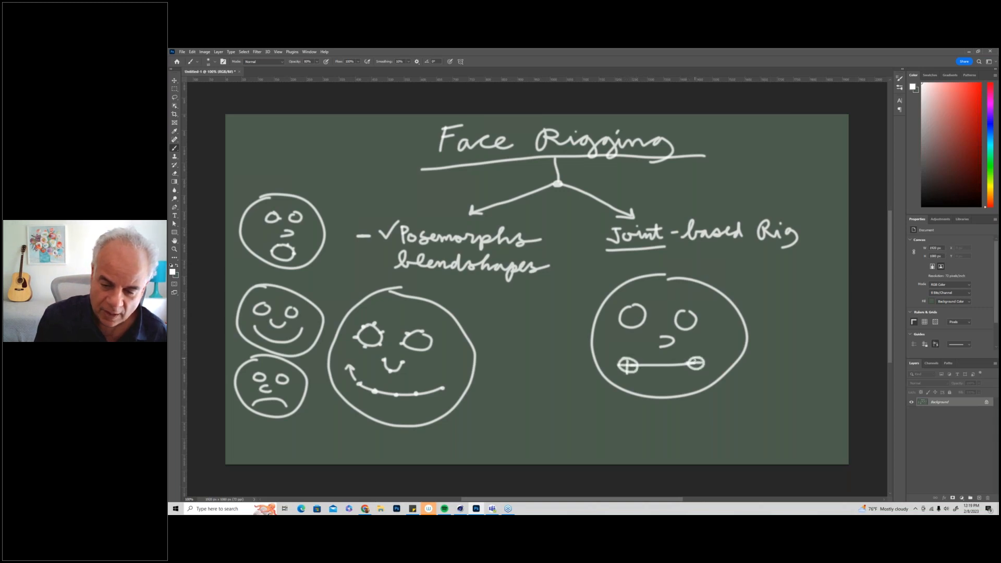
# Draw three crossed-circle joints along each eyebrow of the joint-based face and one at the centre of its mouth
pyautogui.moveTo(651, 289)
pyautogui.mouseDown()
pyautogui.moveTo(614, 293)
pyautogui.moveTo(617, 305)
pyautogui.mouseUp()
pyautogui.moveTo(675, 295); pyautogui.dragTo(717, 297)
pyautogui.moveTo(712, 293)
pyautogui.mouseDown()
pyautogui.moveTo(713, 303)
pyautogui.moveTo(675, 302)
pyautogui.mouseUp()
pyautogui.moveTo(671, 298); pyautogui.dragTo(680, 298)
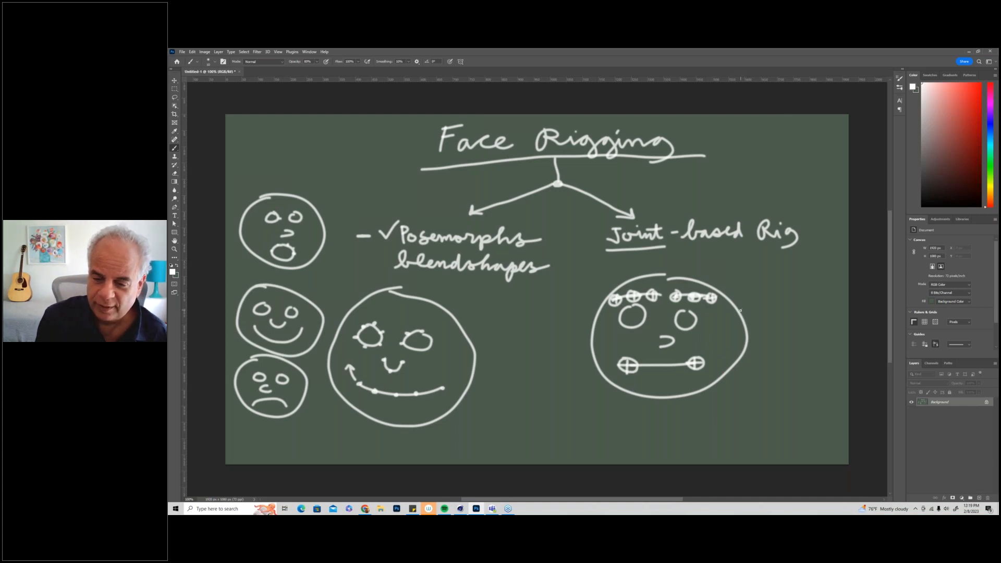
pyautogui.moveTo(664, 360)
pyautogui.mouseDown()
pyautogui.moveTo(659, 374)
pyautogui.moveTo(667, 366)
pyautogui.mouseUp()
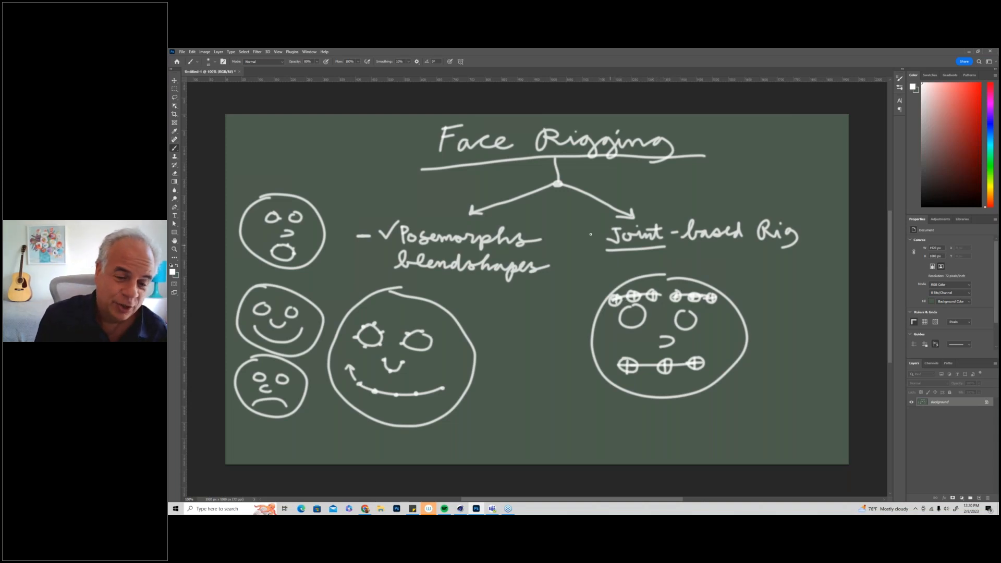
# Handwrite "POINTS" between the two branch arrows and "WEIGHTING" beneath "Joint-based Rig"
pyautogui.moveTo(533, 201)
pyautogui.mouseDown()
pyautogui.moveTo(533, 213)
pyautogui.moveTo(578, 203)
pyautogui.moveTo(573, 213)
pyautogui.mouseUp()
pyautogui.moveTo(587, 202); pyautogui.dragTo(586, 212)
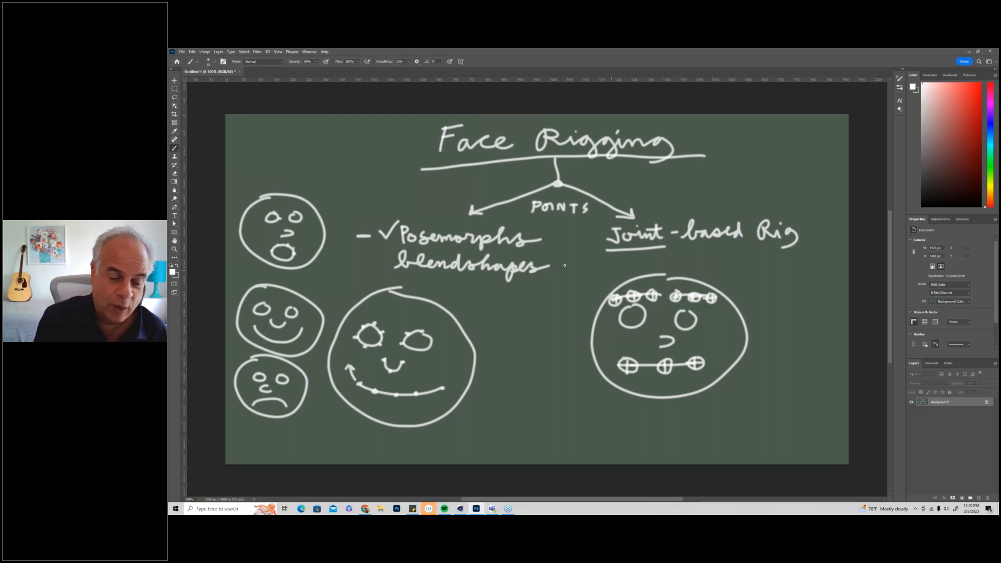
pyautogui.moveTo(607, 261)
pyautogui.mouseDown()
pyautogui.moveTo(644, 256)
pyautogui.moveTo(650, 270)
pyautogui.mouseUp()
pyautogui.moveTo(637, 263); pyautogui.dragTo(671, 264)
pyautogui.moveTo(678, 254)
pyautogui.mouseDown()
pyautogui.moveTo(679, 267)
pyautogui.moveTo(690, 260)
pyautogui.mouseUp()
pyautogui.moveTo(696, 256); pyautogui.dragTo(707, 255)
pyautogui.moveTo(701, 256)
pyautogui.mouseDown()
pyautogui.moveTo(702, 269)
pyautogui.moveTo(735, 255)
pyautogui.moveTo(760, 264)
pyautogui.mouseUp()
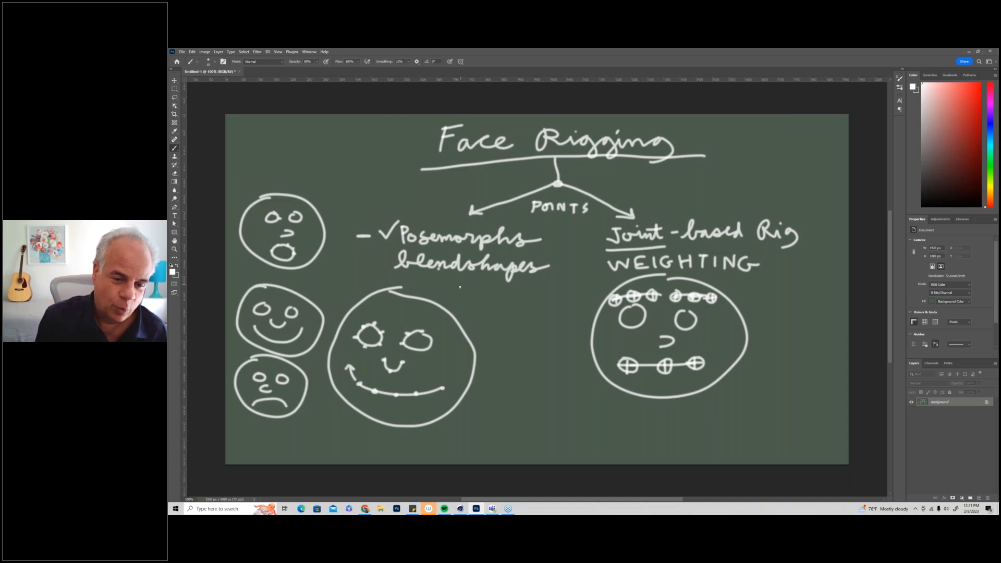
# Handwrite "EASY" under "blendshapes" with an underline and a leading dash, and add "access to all points" beneath it
pyautogui.moveTo(438, 282)
pyautogui.mouseDown()
pyautogui.moveTo(449, 280)
pyautogui.moveTo(439, 295)
pyautogui.moveTo(463, 294)
pyautogui.mouseUp()
pyautogui.moveTo(475, 285); pyautogui.dragTo(470, 300)
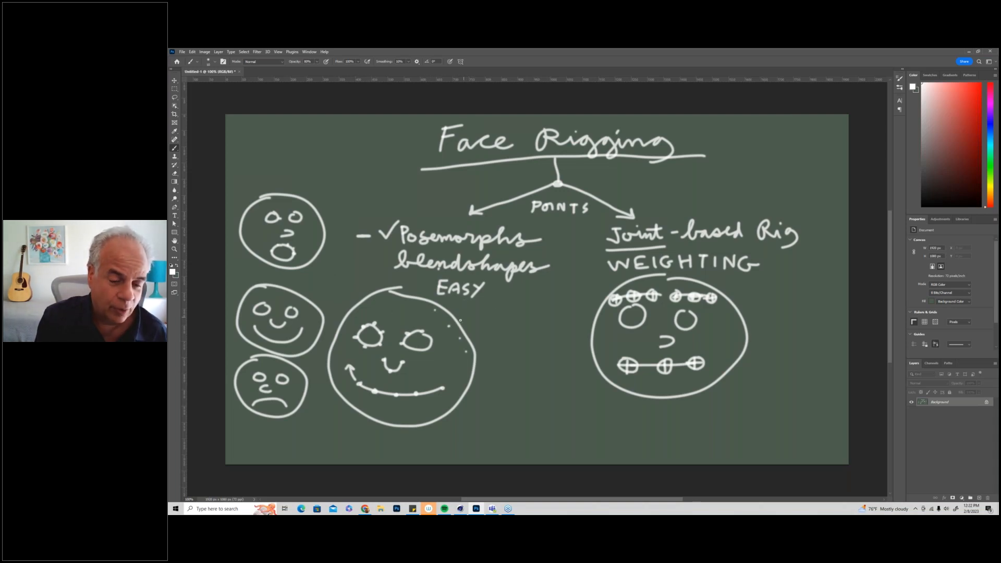
pyautogui.moveTo(473, 307)
pyautogui.mouseDown()
pyautogui.moveTo(466, 313)
pyautogui.moveTo(489, 315)
pyautogui.mouseUp()
pyautogui.moveTo(493, 311)
pyautogui.mouseDown()
pyautogui.moveTo(515, 310)
pyautogui.moveTo(474, 330)
pyautogui.mouseUp()
pyautogui.moveTo(485, 323); pyautogui.dragTo(513, 331)
pyautogui.moveTo(521, 319)
pyautogui.mouseDown()
pyautogui.moveTo(505, 344)
pyautogui.moveTo(534, 345)
pyautogui.moveTo(528, 338)
pyautogui.mouseUp()
pyautogui.moveTo(438, 300); pyautogui.dragTo(479, 298)
pyautogui.moveTo(420, 288); pyautogui.dragTo(428, 288)
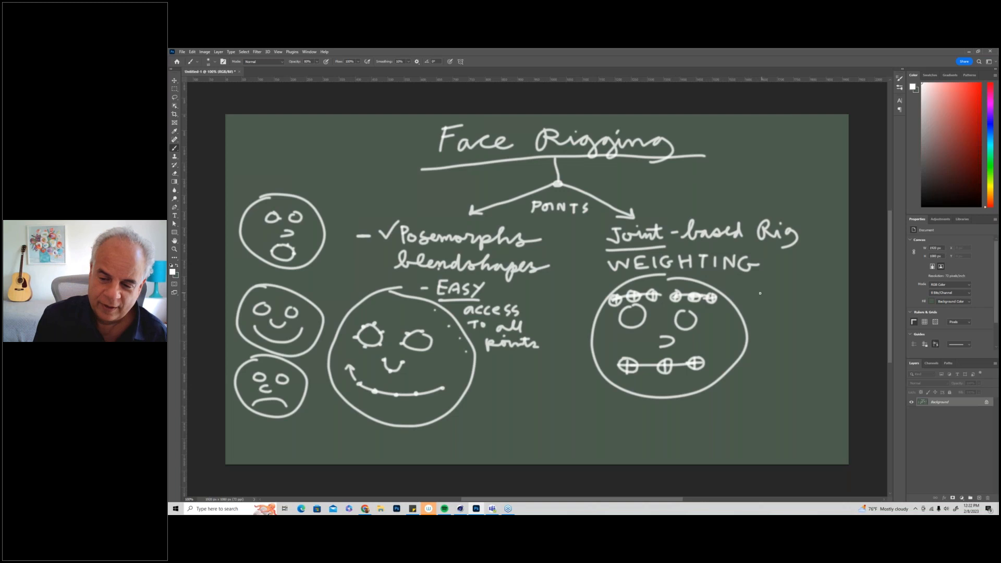
# Handwrite "CONSTRAINTS" beside the joint-based face and put a dash before it and before "WEIGHTING"
pyautogui.moveTo(764, 295)
pyautogui.mouseDown()
pyautogui.moveTo(757, 302)
pyautogui.moveTo(806, 295)
pyautogui.moveTo(804, 305)
pyautogui.mouseUp()
pyautogui.moveTo(811, 305); pyautogui.dragTo(842, 295)
pyautogui.moveTo(840, 295); pyautogui.dragTo(839, 306)
pyautogui.moveTo(847, 296); pyautogui.dragTo(844, 306)
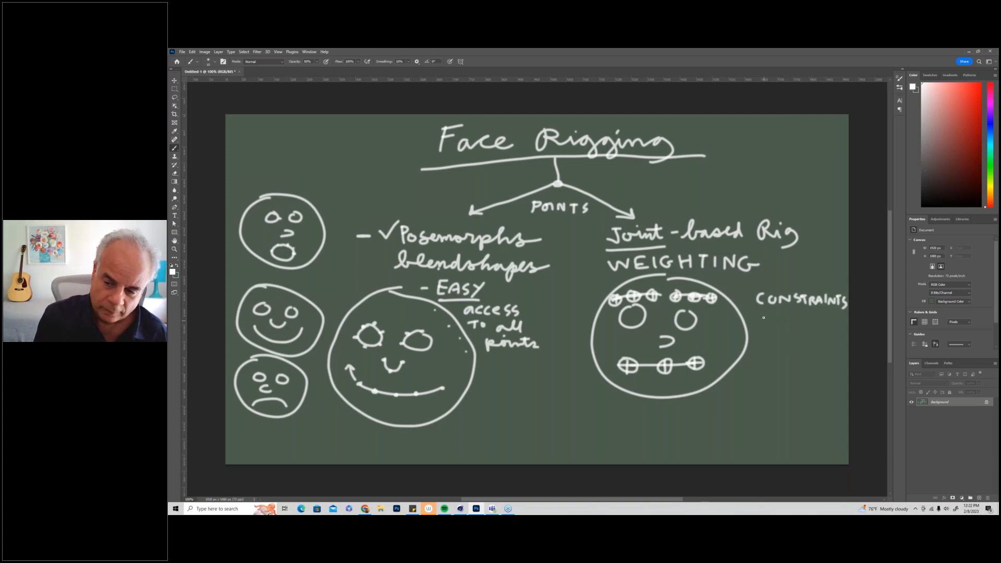
pyautogui.moveTo(742, 299); pyautogui.dragTo(748, 297)
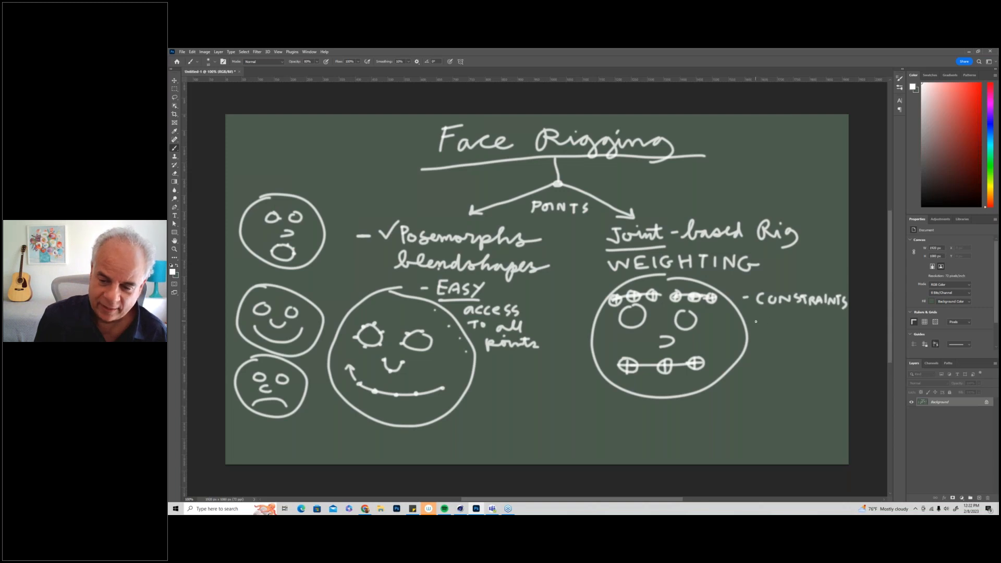
pyautogui.moveTo(594, 270); pyautogui.dragTo(603, 269)
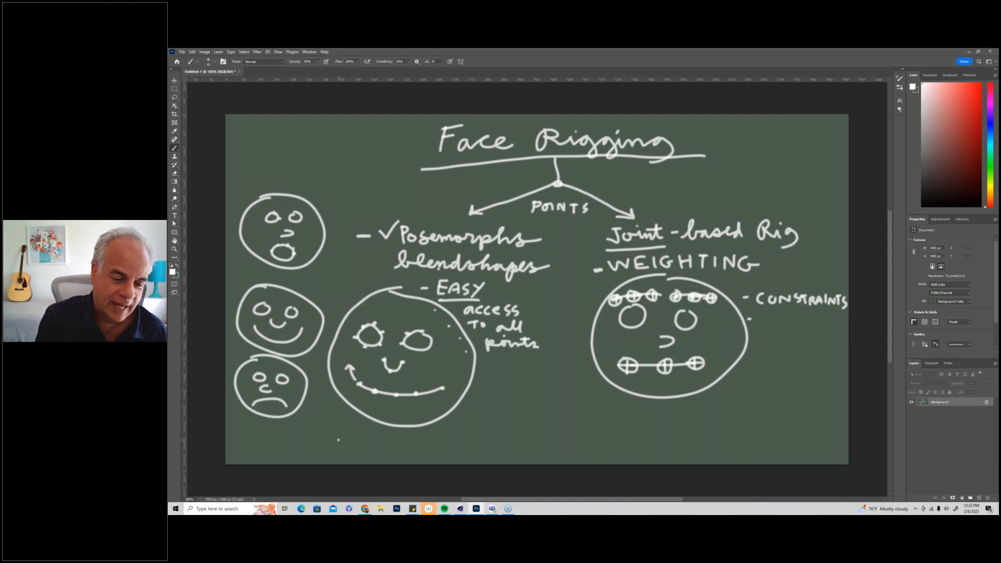
# Draw a horizontal line with a dot at each end beneath the blendshape face and beneath the joint-based face
pyautogui.moveTo(348, 438); pyautogui.dragTo(476, 443)
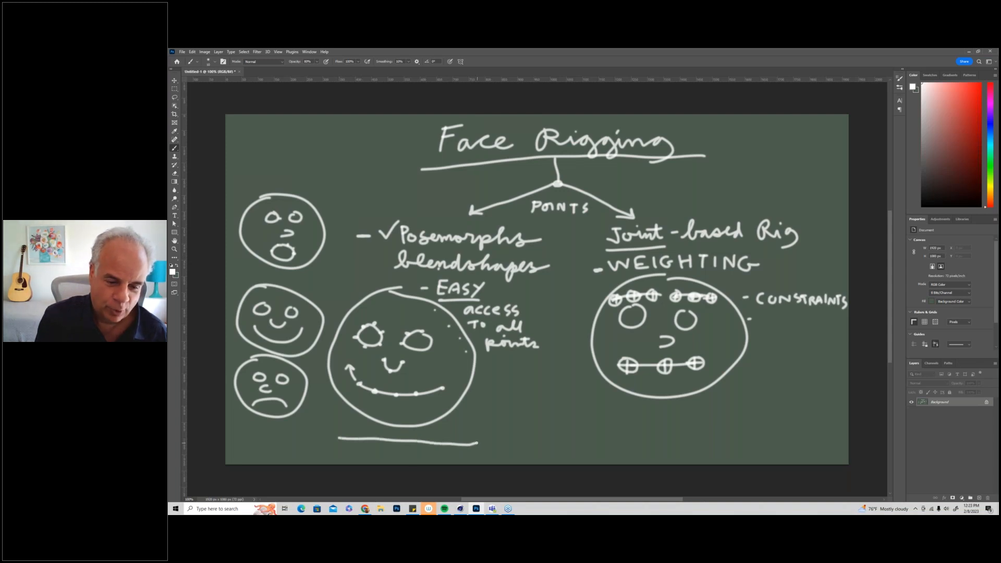
pyautogui.click(338, 438)
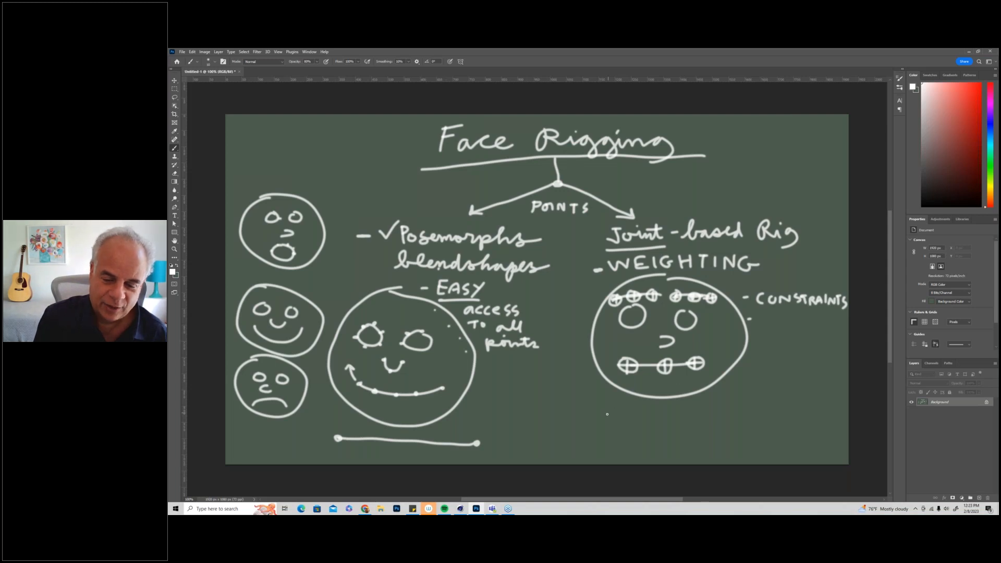
pyautogui.moveTo(606, 430); pyautogui.dragTo(760, 430)
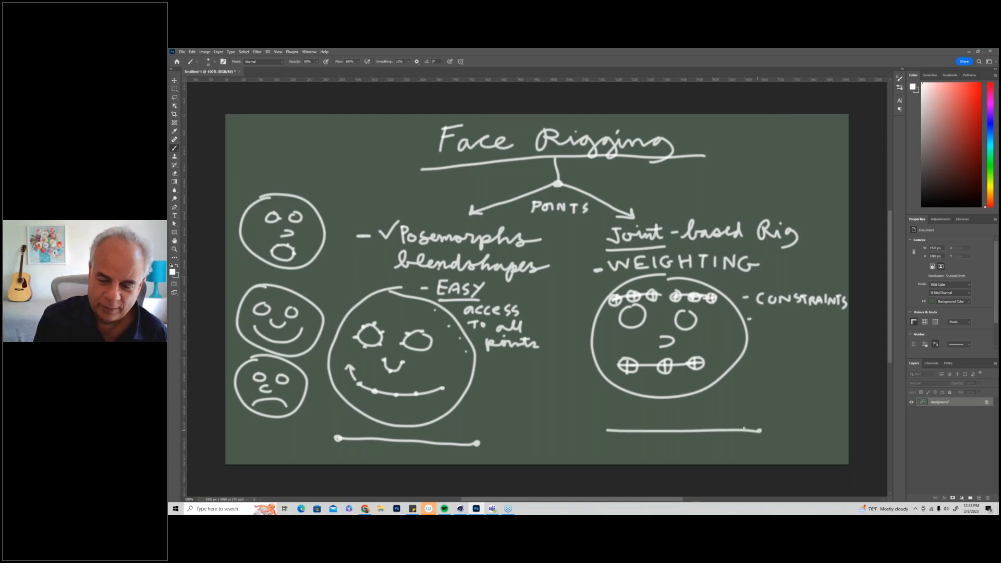
pyautogui.click(605, 429)
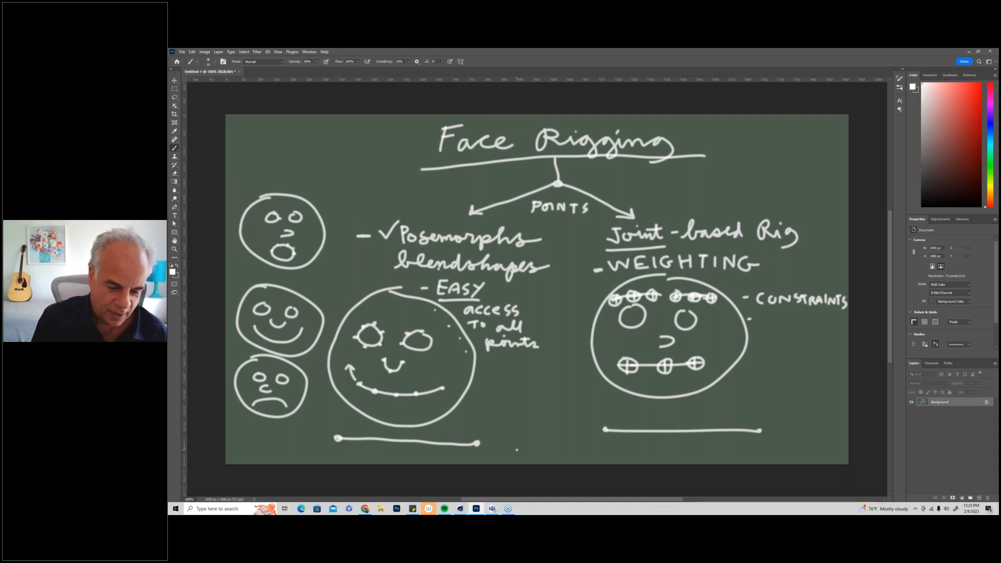
# Switch to Cinema 4D, close the Weight Manager and frame the bear character's head
pyautogui.click(460, 509)
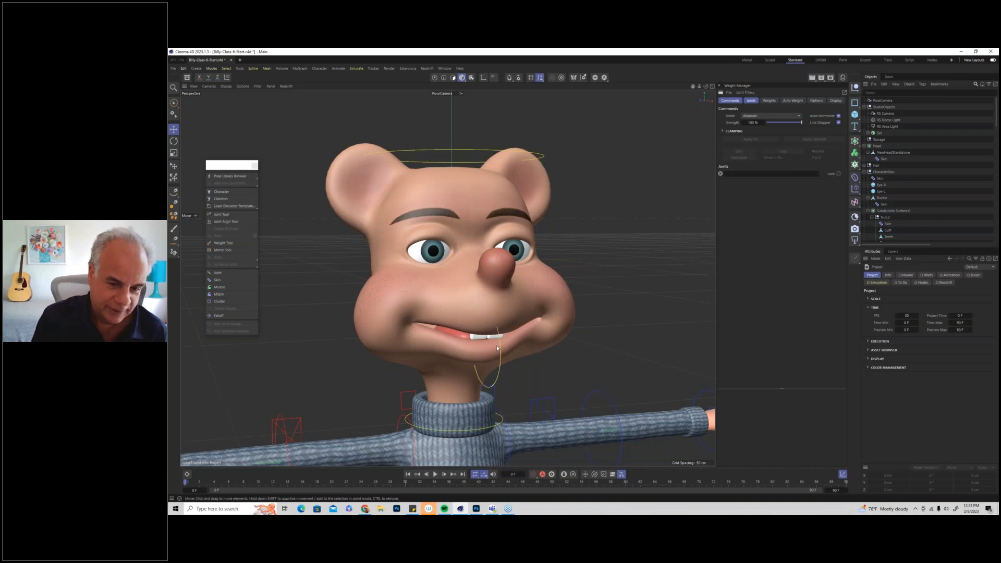
pyautogui.keyDown('alt'); pyautogui.moveTo(498, 343); pyautogui.dragTo(575, 284); pyautogui.keyUp('alt')
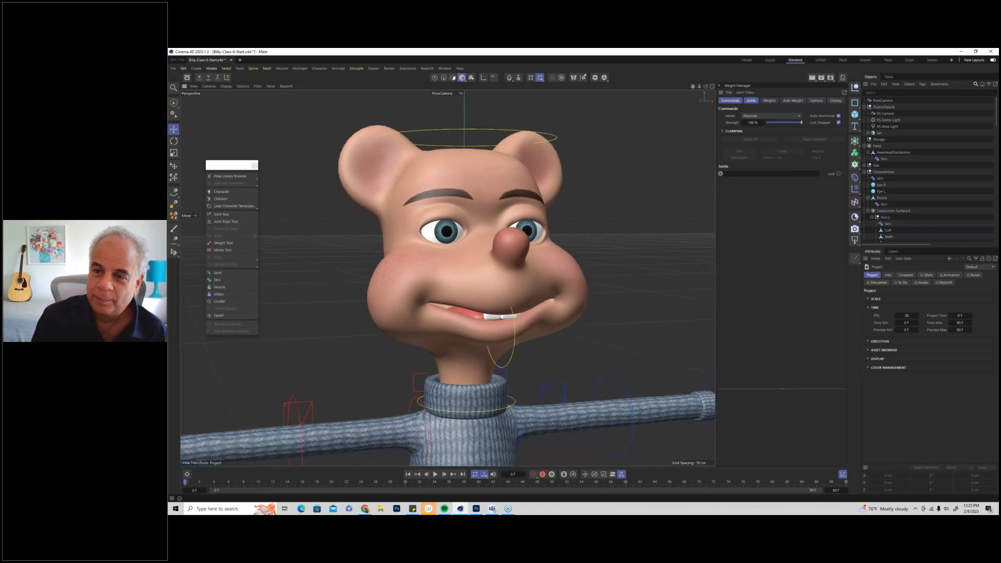
pyautogui.click(720, 86)
pyautogui.keyDown('alt'); pyautogui.moveTo(616, 241); pyautogui.dragTo(558, 237, button='middle'); pyautogui.keyUp('alt')
pyautogui.moveTo(557, 237)
pyautogui.keyDown('alt'); pyautogui.mouseDown()
pyautogui.moveTo(505, 260)
pyautogui.moveTo(556, 248)
pyautogui.mouseUp(); pyautogui.keyUp('alt')
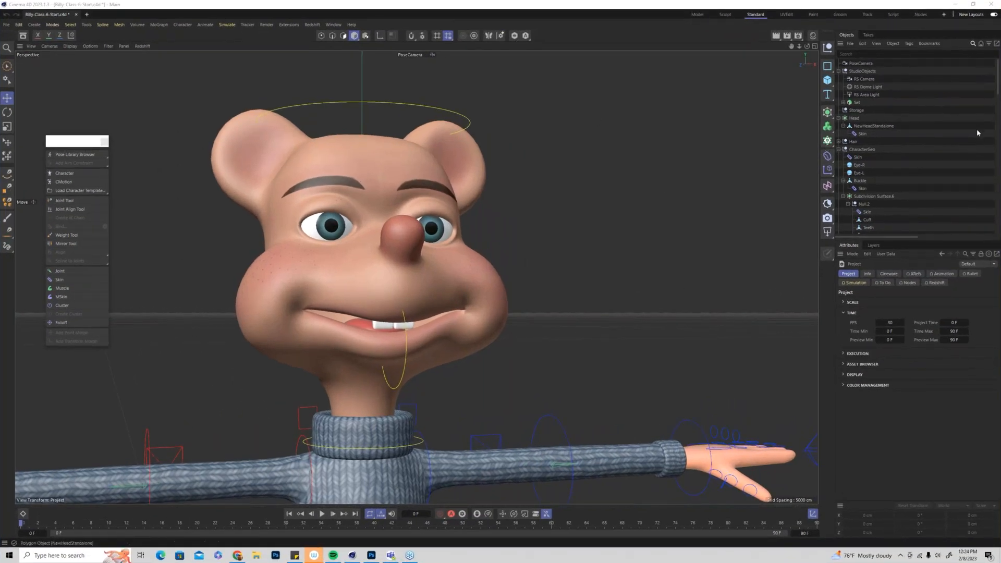
# Bring over the browser window with the ZBrush head sculpt post, view it full size, and move it away
pyautogui.moveTo(1000, 55); pyautogui.dragTo(519, 54)
pyautogui.click(478, 305)
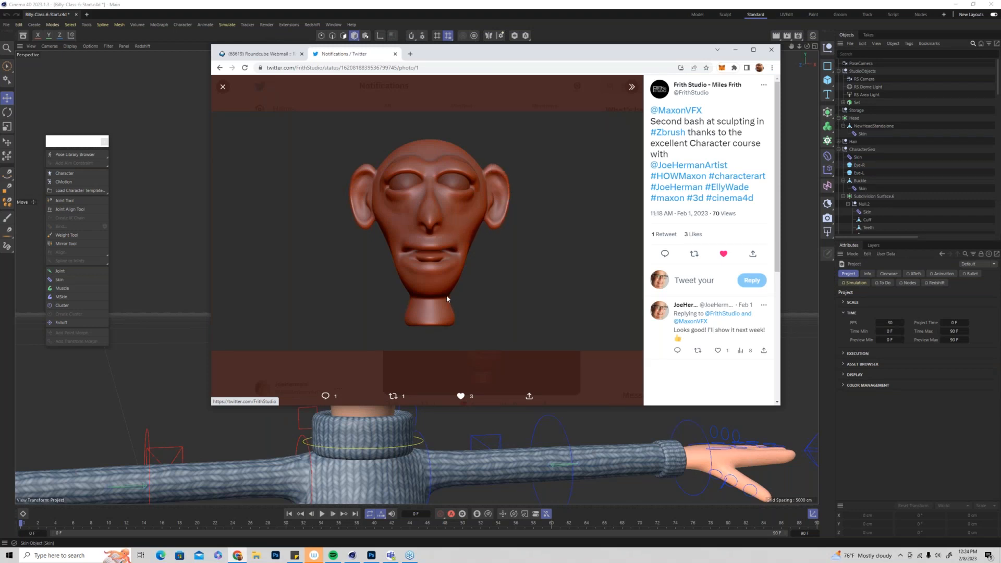
pyautogui.click(753, 50)
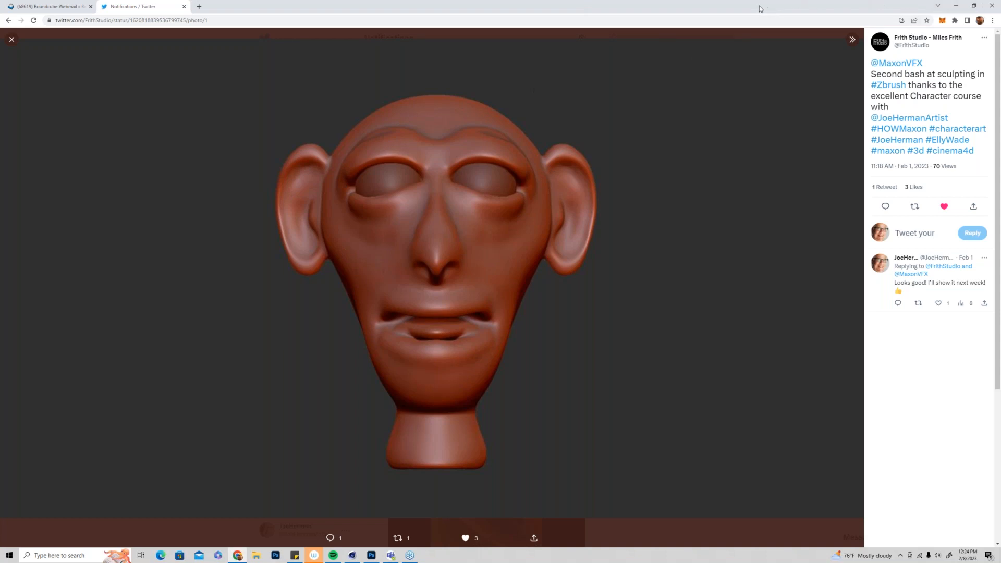
pyautogui.moveTo(666, 8); pyautogui.dragTo(1000, 31)
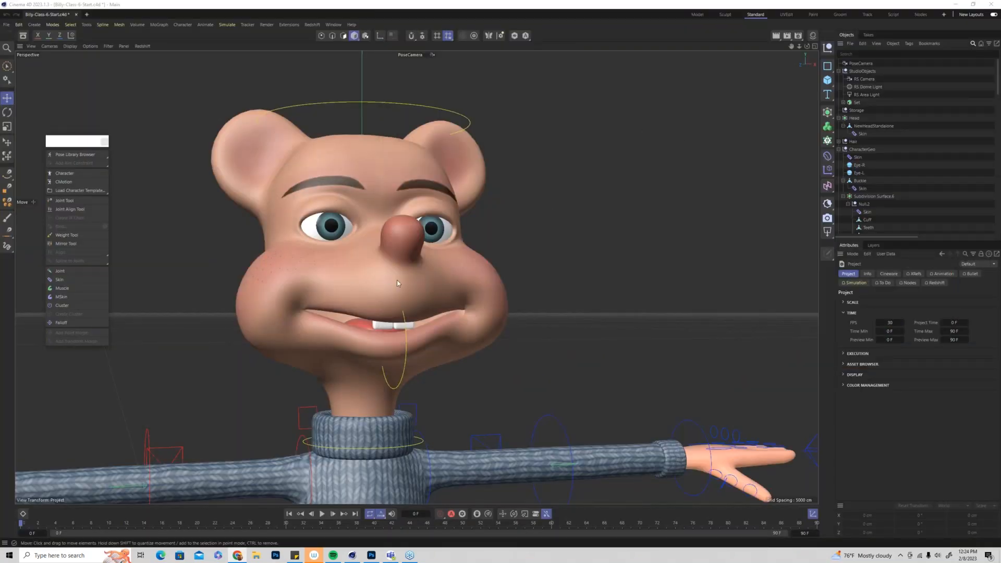
# Collapse the StudioObjects and CharacterGeo hierarchies in the object list
pyautogui.scroll(4, 399, 287)
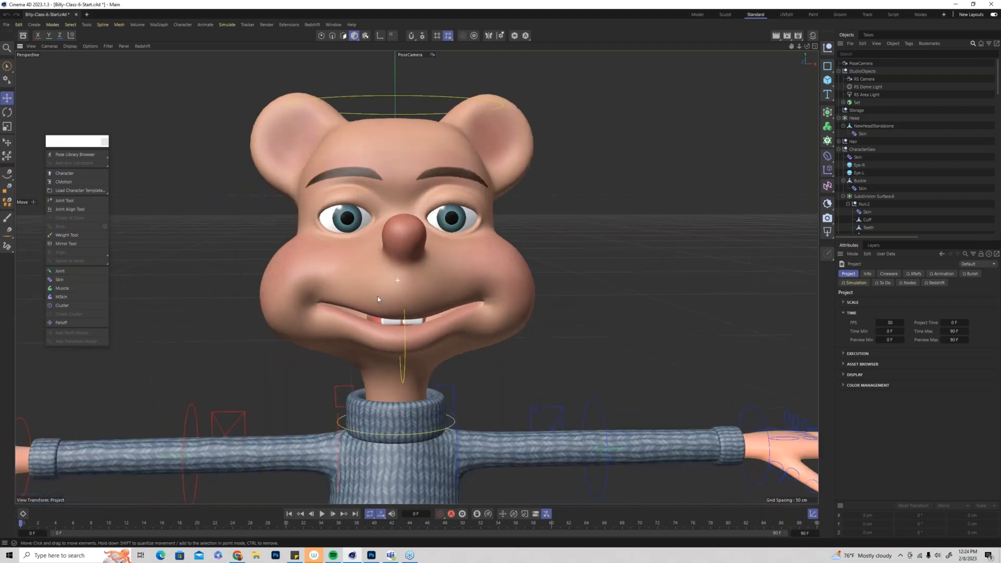
pyautogui.moveTo(377, 296)
pyautogui.keyDown('alt'); pyautogui.mouseDown()
pyautogui.moveTo(398, 298)
pyautogui.moveTo(361, 298)
pyautogui.moveTo(387, 304)
pyautogui.mouseUp(); pyautogui.keyUp('alt')
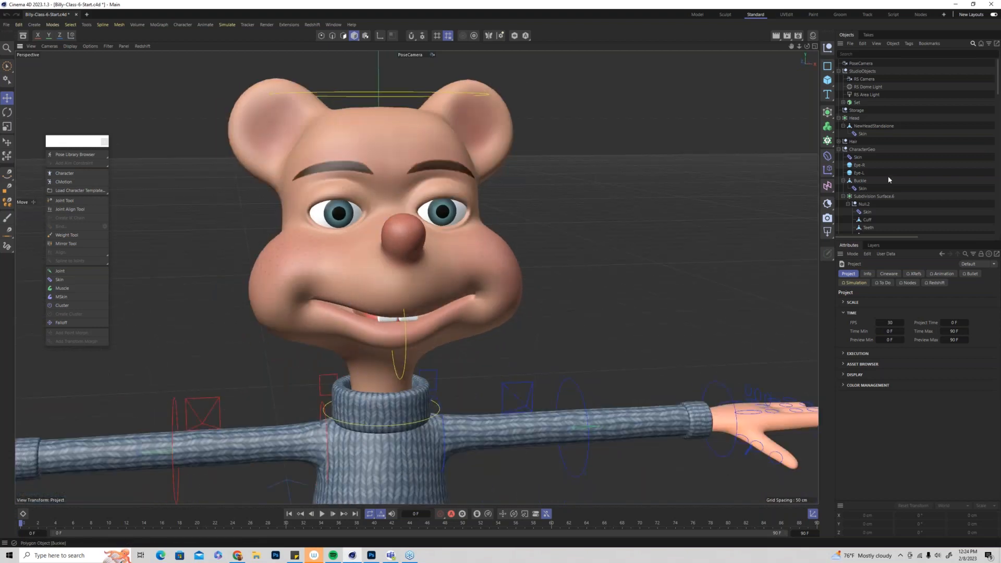
pyautogui.click(838, 71)
pyautogui.click(839, 118)
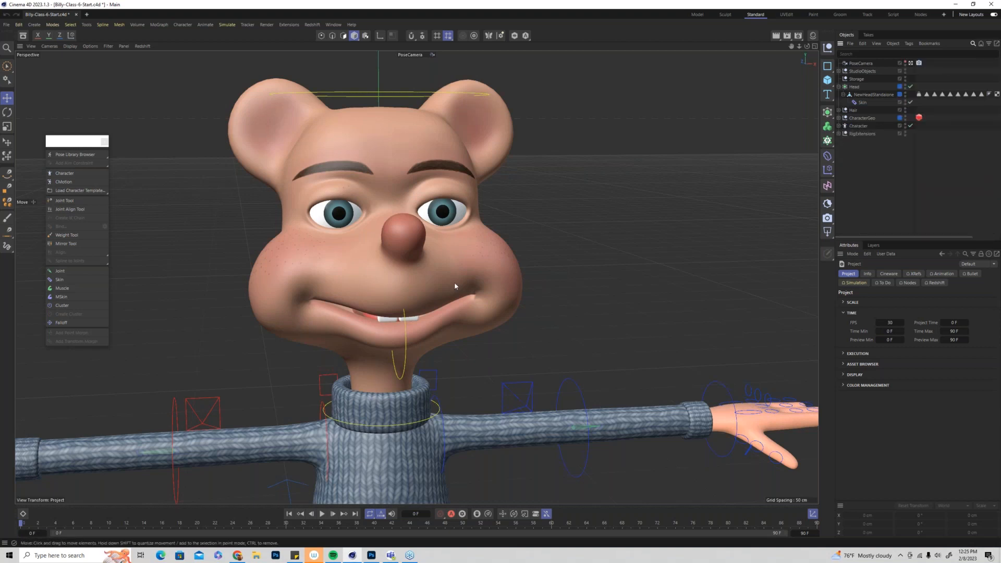
# Try rotating the head with the ring controller above the ears, and undo the rotation
pyautogui.scroll(-3, 455, 283)
pyautogui.keyDown('alt'); pyautogui.moveTo(469, 318); pyautogui.dragTo(523, 142, button='middle'); pyautogui.keyUp('alt')
pyautogui.moveTo(492, 241)
pyautogui.keyDown('alt'); pyautogui.mouseDown()
pyautogui.moveTo(711, 259)
pyautogui.moveTo(594, 269)
pyautogui.moveTo(448, 249)
pyautogui.moveTo(495, 220)
pyautogui.mouseUp(); pyautogui.keyUp('alt')
pyautogui.keyDown('alt'); pyautogui.moveTo(568, 266); pyautogui.dragTo(527, 370); pyautogui.keyUp('alt')
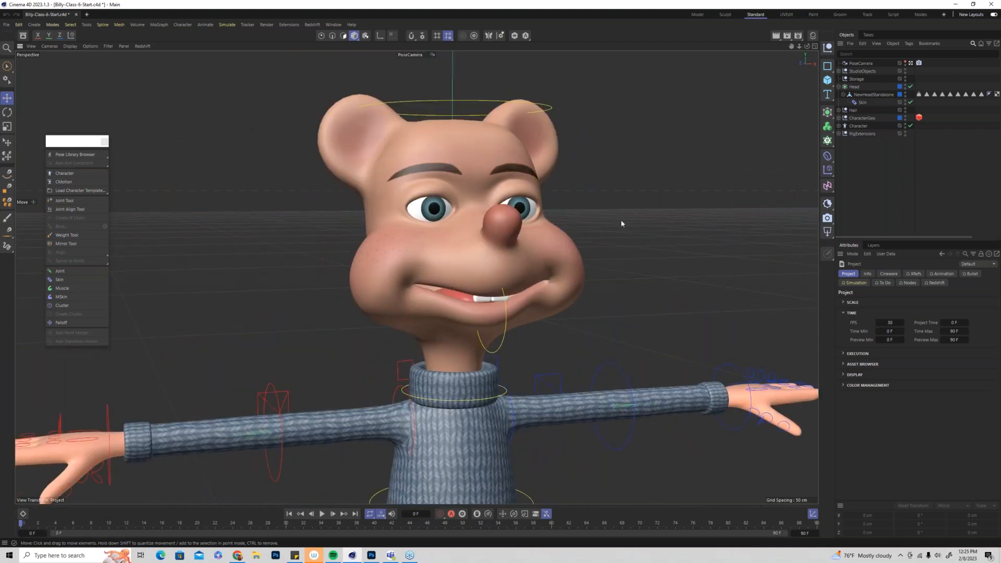
pyautogui.keyDown('alt'); pyautogui.moveTo(533, 211); pyautogui.dragTo(533, 281, button='middle'); pyautogui.keyUp('alt')
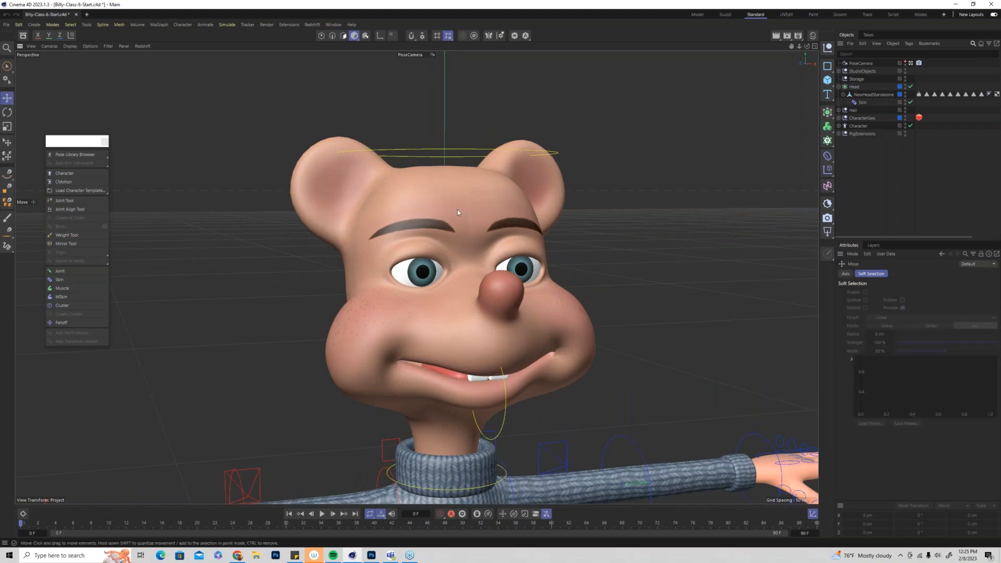
pyautogui.scroll(1, 465, 230)
pyautogui.keyDown('alt'); pyautogui.moveTo(479, 239); pyautogui.dragTo(440, 100, button='middle'); pyautogui.keyUp('alt')
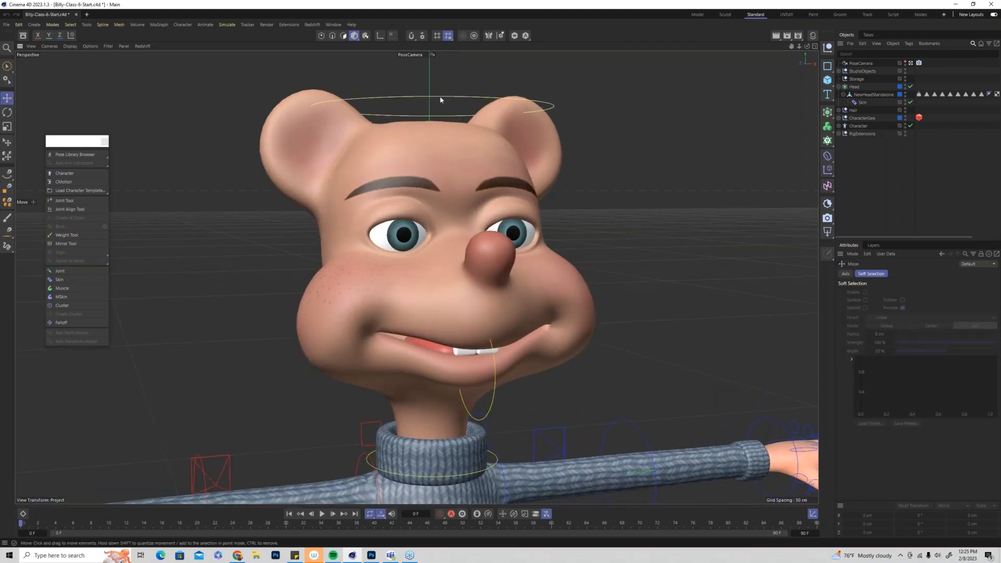
pyautogui.click(440, 100)
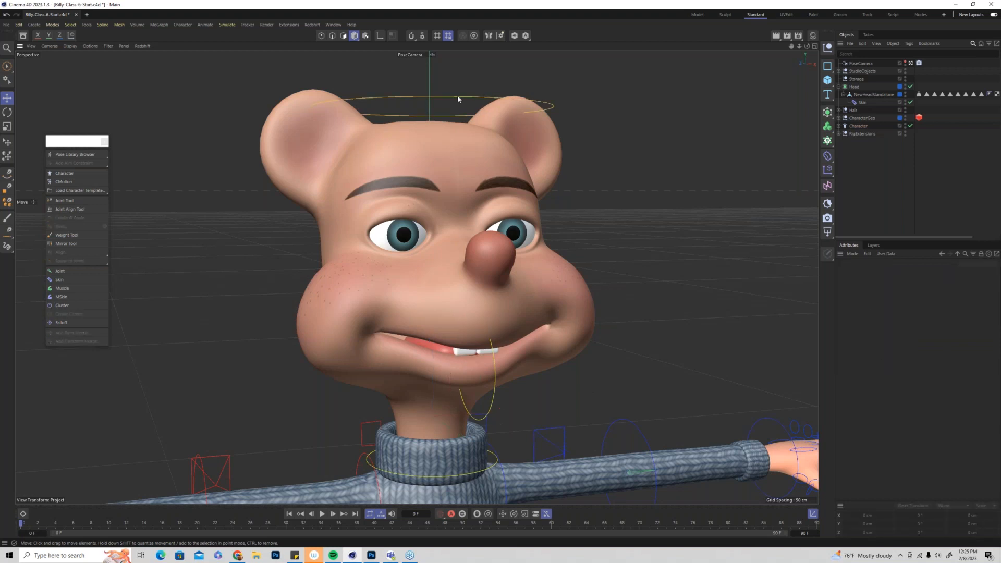
pyautogui.click(6, 112)
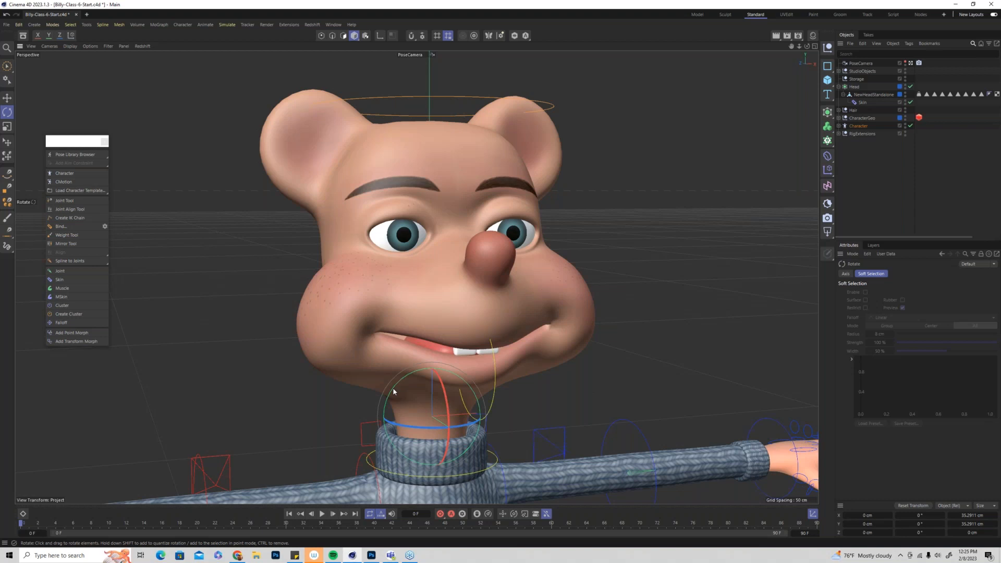
pyautogui.moveTo(393, 391)
pyautogui.mouseDown()
pyautogui.moveTo(435, 402)
pyautogui.moveTo(394, 385)
pyautogui.moveTo(385, 393)
pyautogui.moveTo(407, 370)
pyautogui.moveTo(383, 393)
pyautogui.moveTo(409, 363)
pyautogui.moveTo(376, 390)
pyautogui.moveTo(411, 362)
pyautogui.moveTo(368, 386)
pyautogui.moveTo(411, 363)
pyautogui.moveTo(386, 376)
pyautogui.mouseUp()
pyautogui.hotkey('ctrl', 'z')
pyautogui.hotkey('ctrl', 'z')
# Set the Character object to Binding mode and examine the head and jaw joints from the side
pyautogui.click(858, 126)
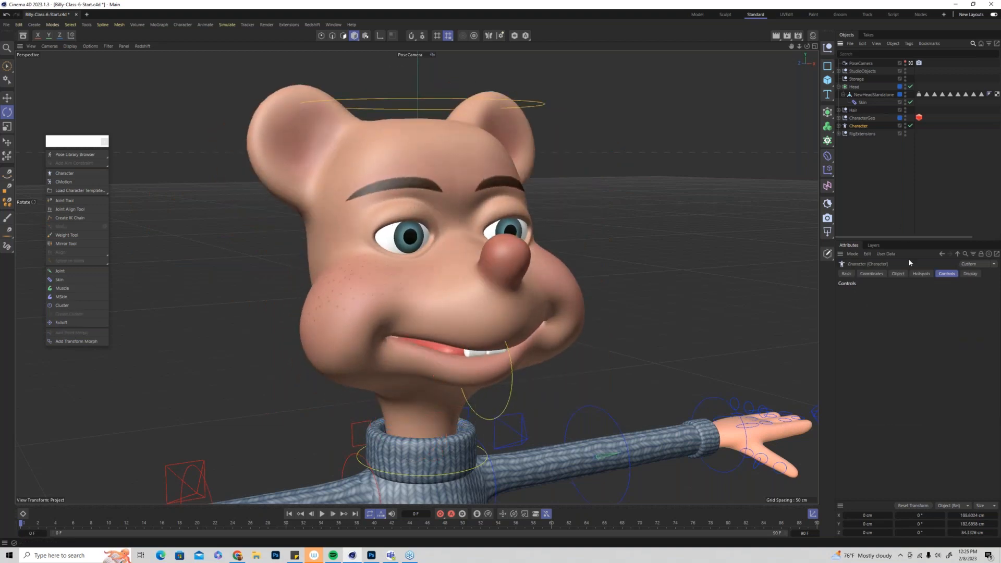
pyautogui.click(905, 293)
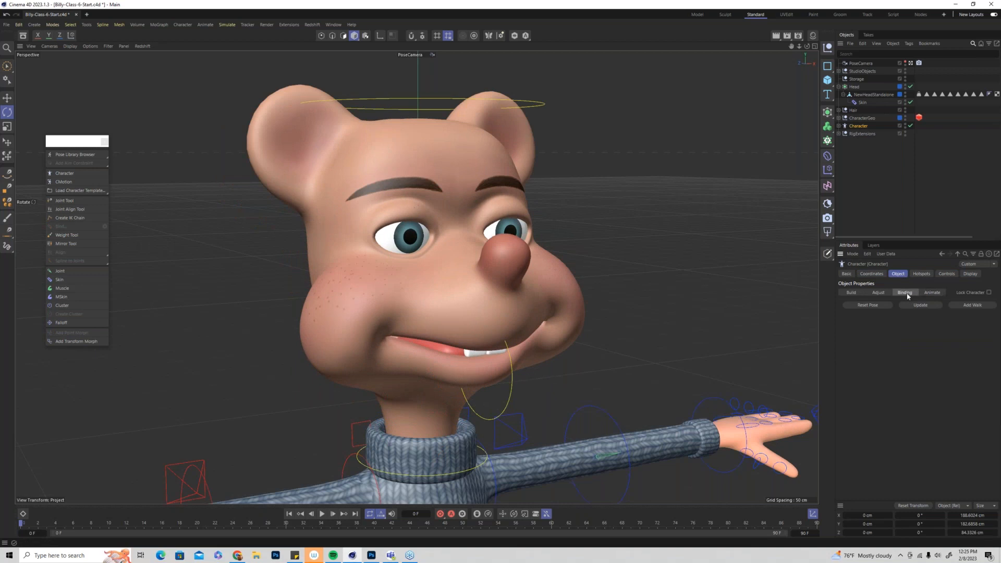
pyautogui.keyDown('alt'); pyautogui.moveTo(461, 301); pyautogui.dragTo(519, 292); pyautogui.keyUp('alt')
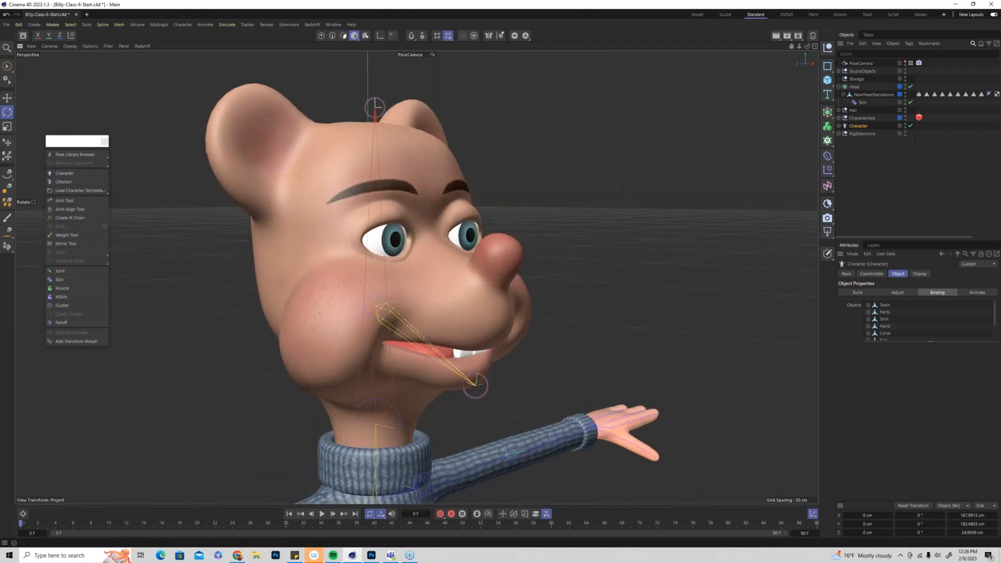
# Bring the browser post back up, preview its author's profile, and return to Cinema 4D
pyautogui.hotkey('alt', 'Tab')
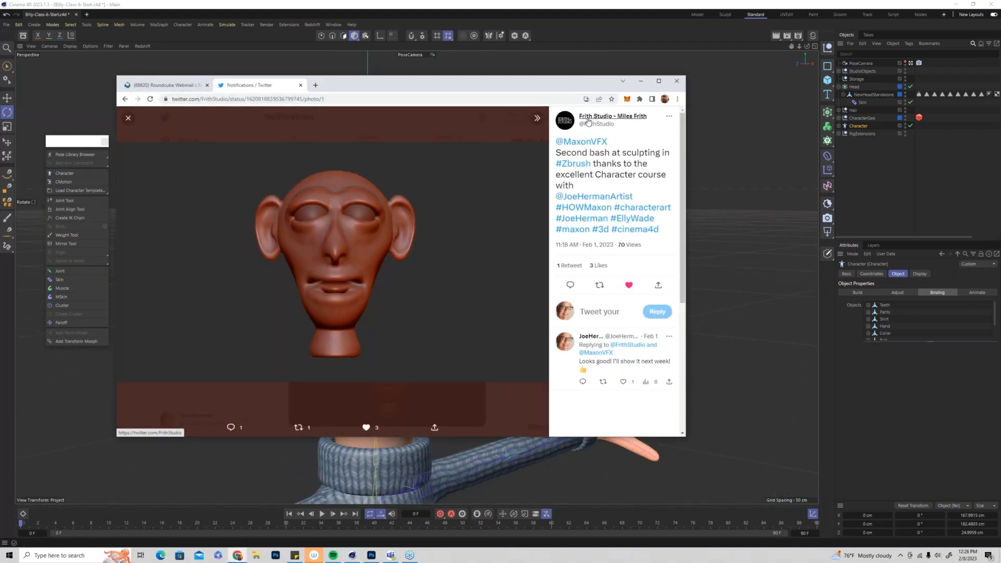
pyautogui.moveTo(587, 122)
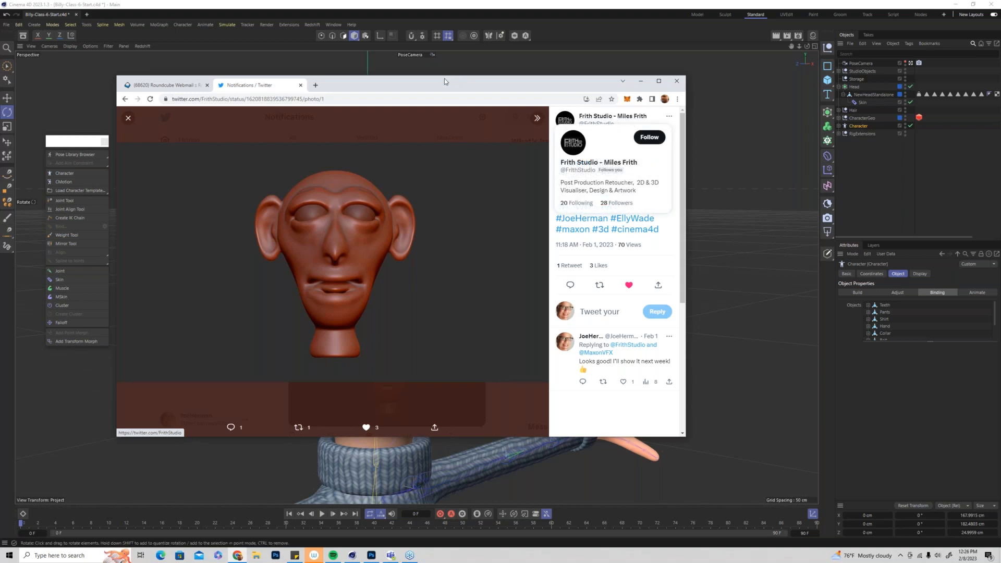
pyautogui.moveTo(444, 81); pyautogui.dragTo(578, 80)
pyautogui.hotkey('alt', 'Tab')
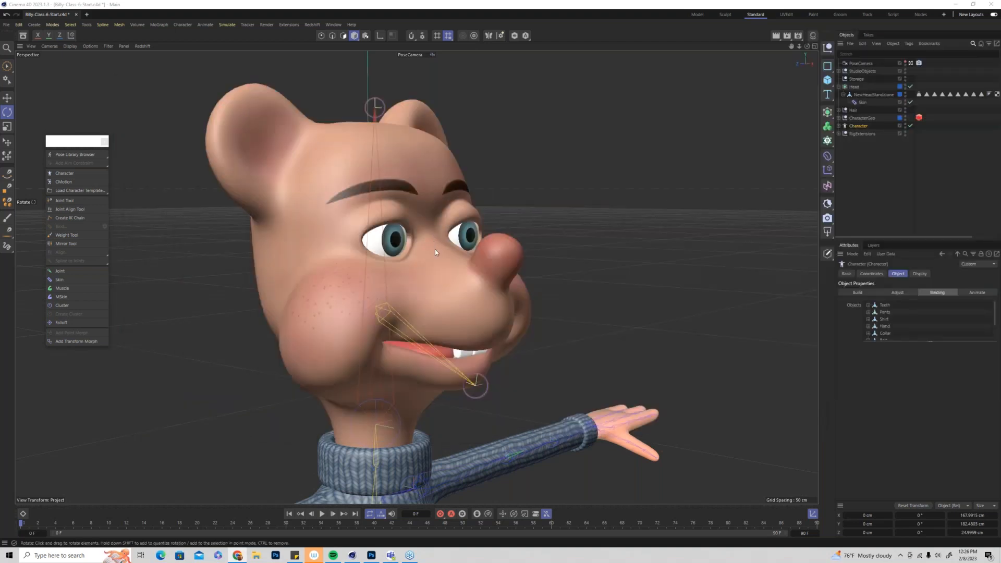
# Return the Character object to Animate mode, test the head controller's rotation, and clear the selection
pyautogui.keyDown('alt'); pyautogui.moveTo(396, 279); pyautogui.dragTo(360, 298); pyautogui.keyUp('alt')
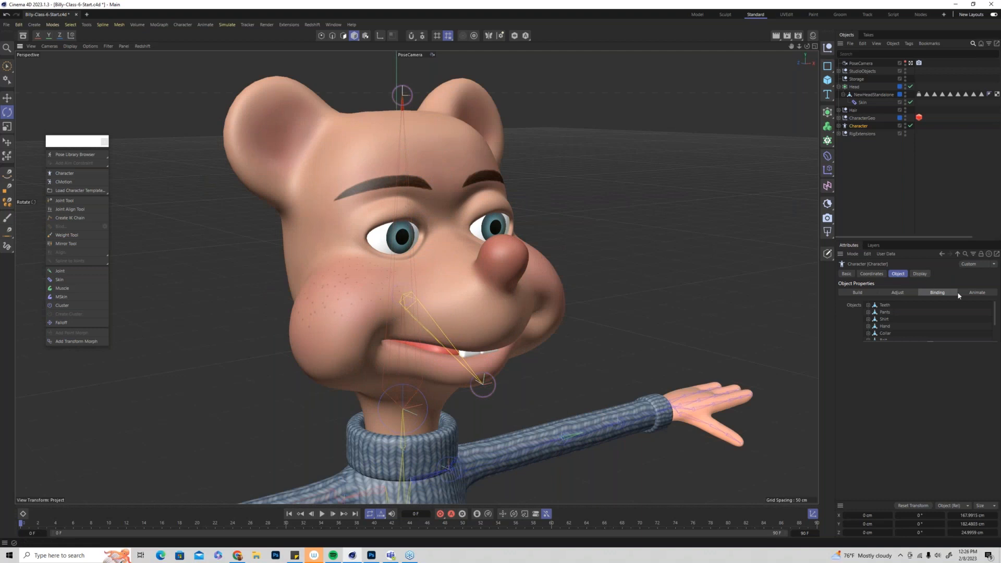
pyautogui.click(976, 292)
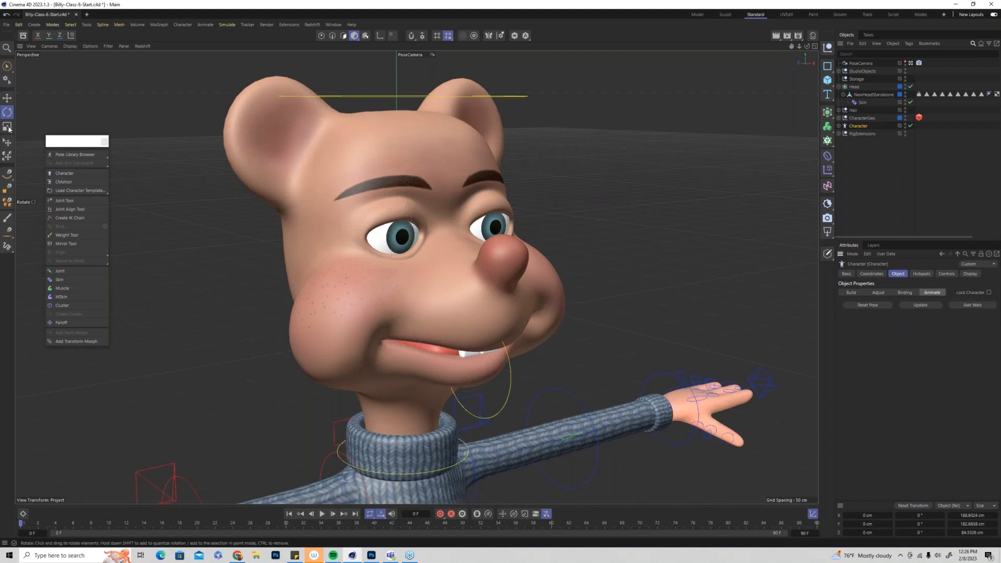
pyautogui.click(416, 400)
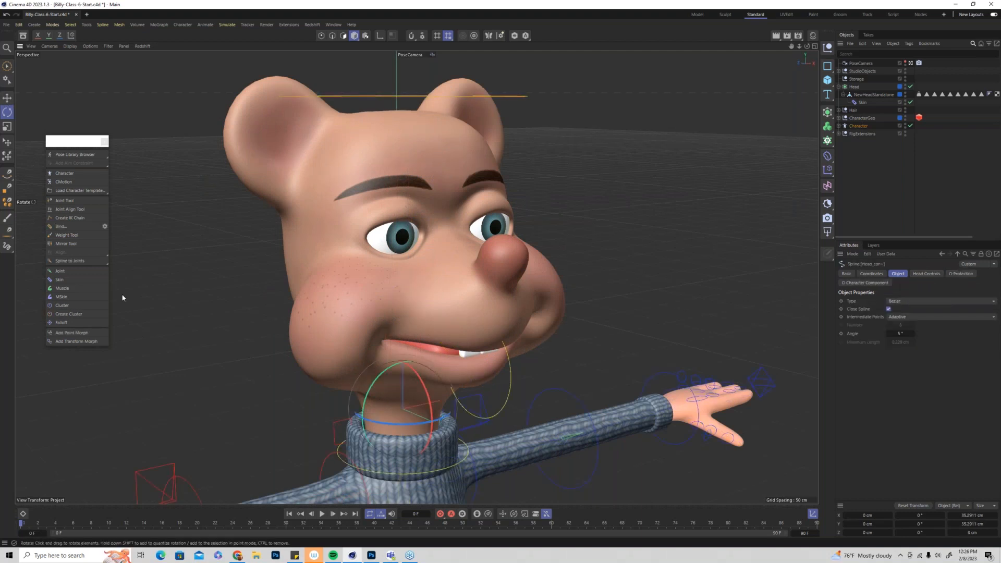
pyautogui.moveTo(430, 405); pyautogui.dragTo(493, 305)
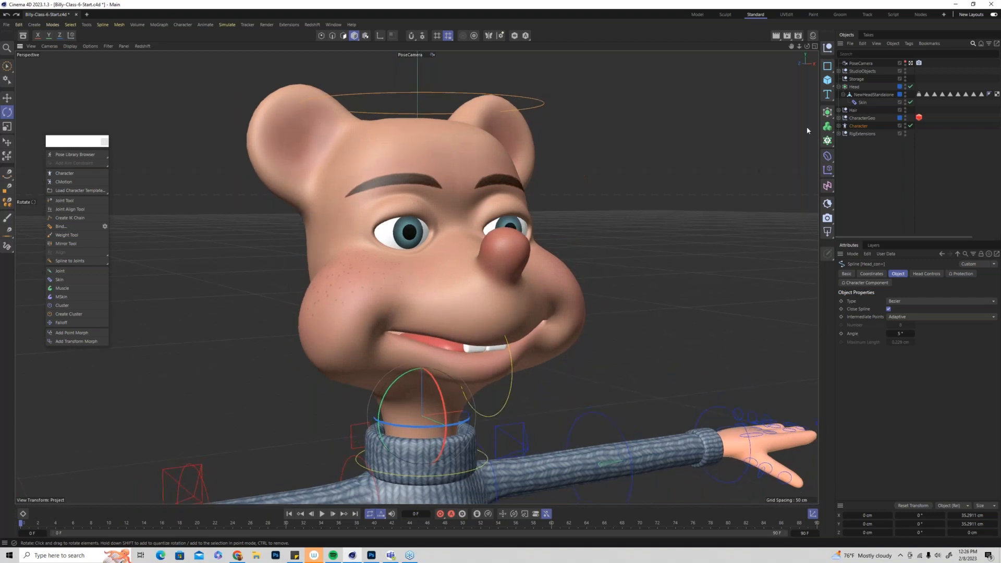
pyautogui.click(697, 179)
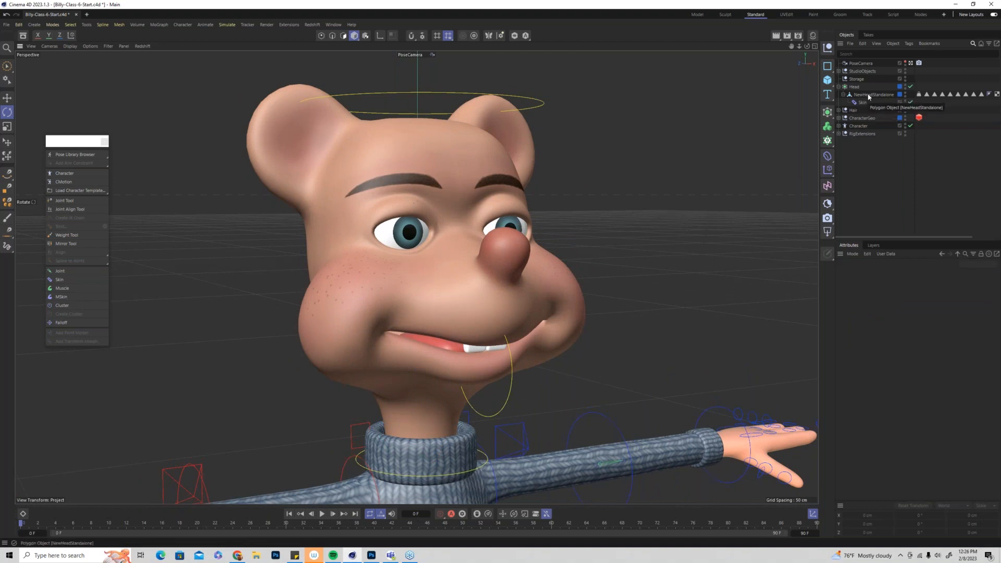
# Select the NewHeadStandalone mesh and toggle its visibility and the Head subdivision surface to examine the head geometry
pyautogui.rightClick(868, 96)
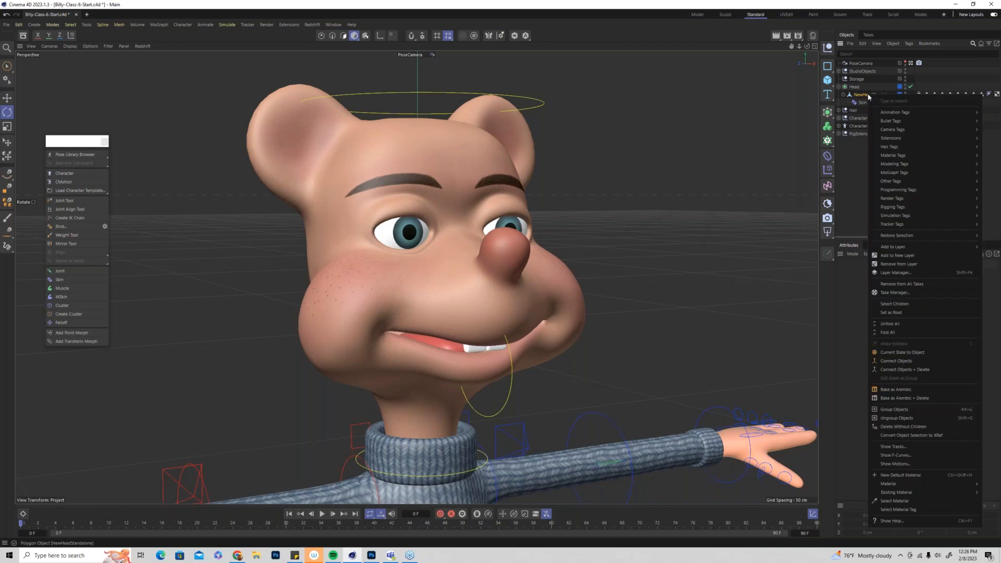
pyautogui.click(865, 97)
pyautogui.click(905, 94)
pyautogui.click(905, 95)
pyautogui.click(905, 95)
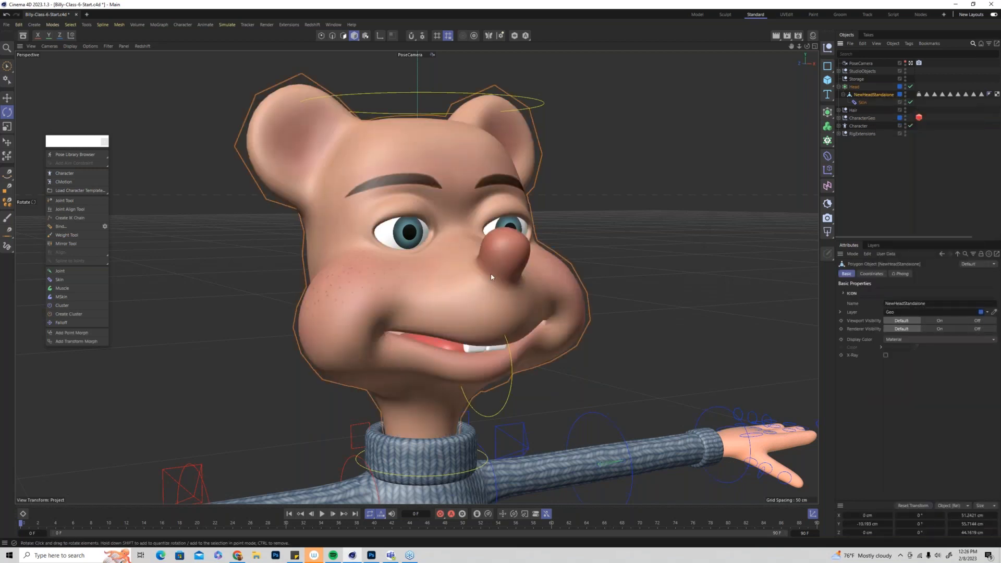
pyautogui.click(910, 87)
pyautogui.click(911, 86)
pyautogui.click(723, 143)
pyautogui.click(911, 86)
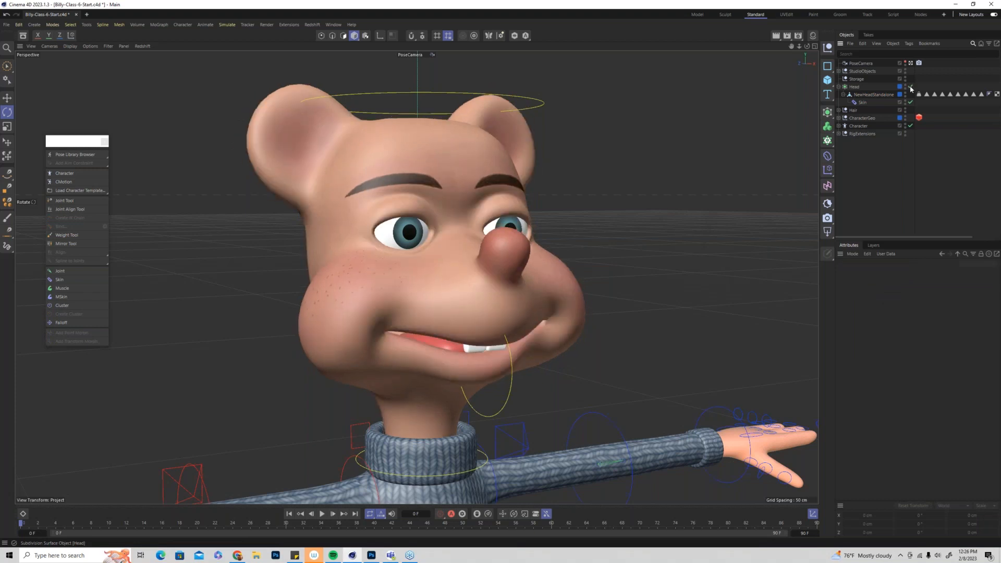
# Add a Pose Morph rigging tag to the NewHeadStandalone mesh
pyautogui.rightClick(876, 94)
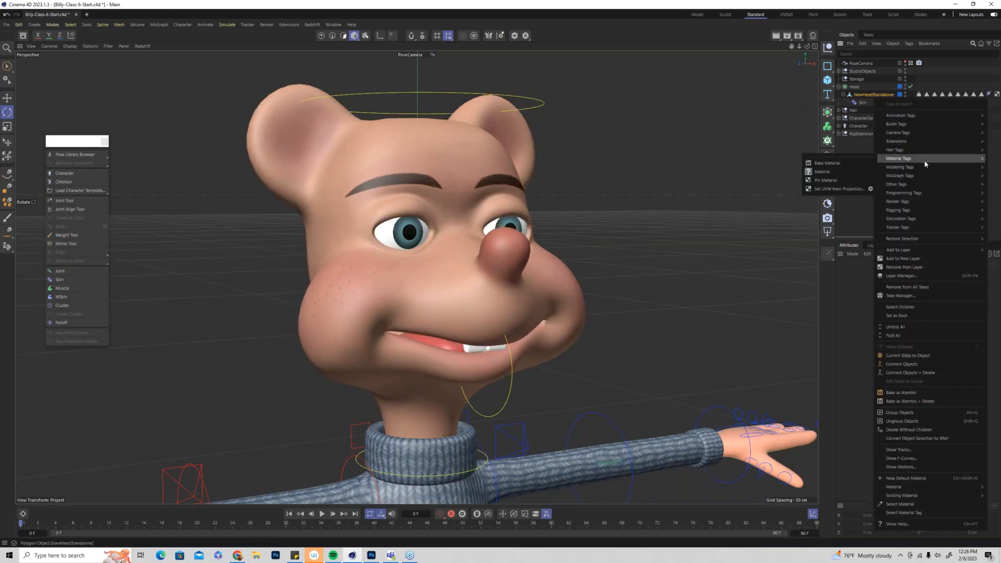
pyautogui.moveTo(921, 211)
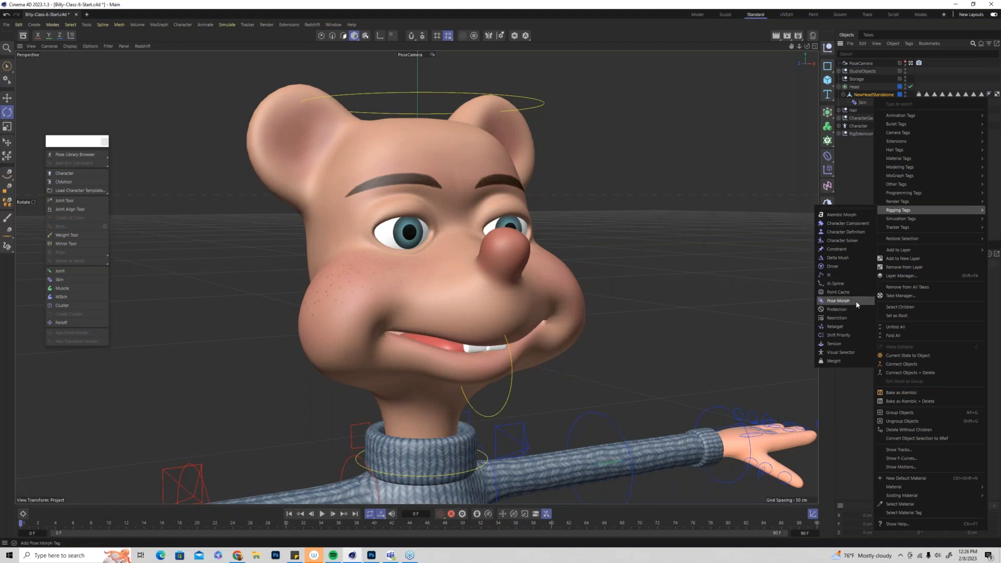
pyautogui.click(839, 300)
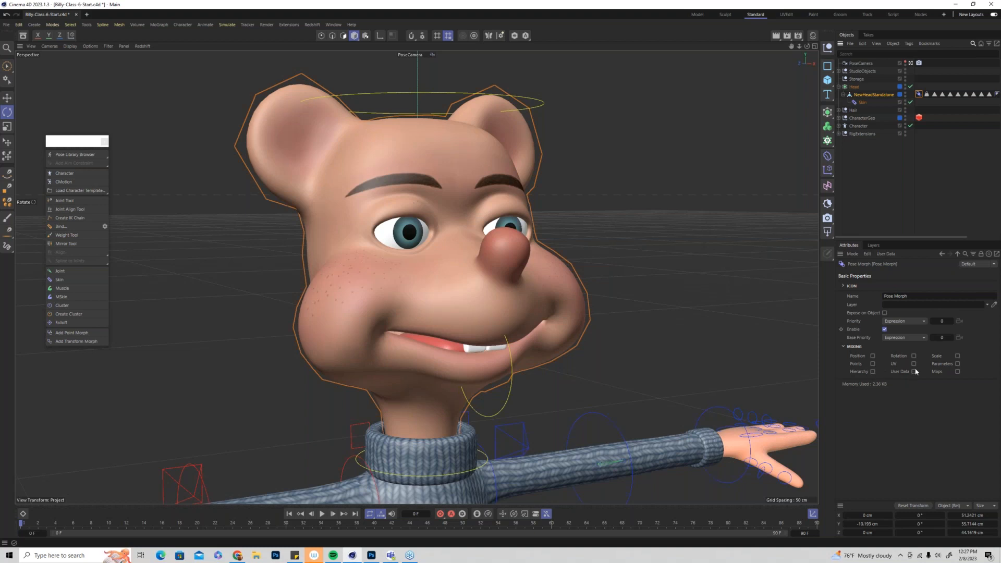
# Enable Points mixing on the Pose Morph tag and rename its first pose EyebrowsUp
pyautogui.click(872, 364)
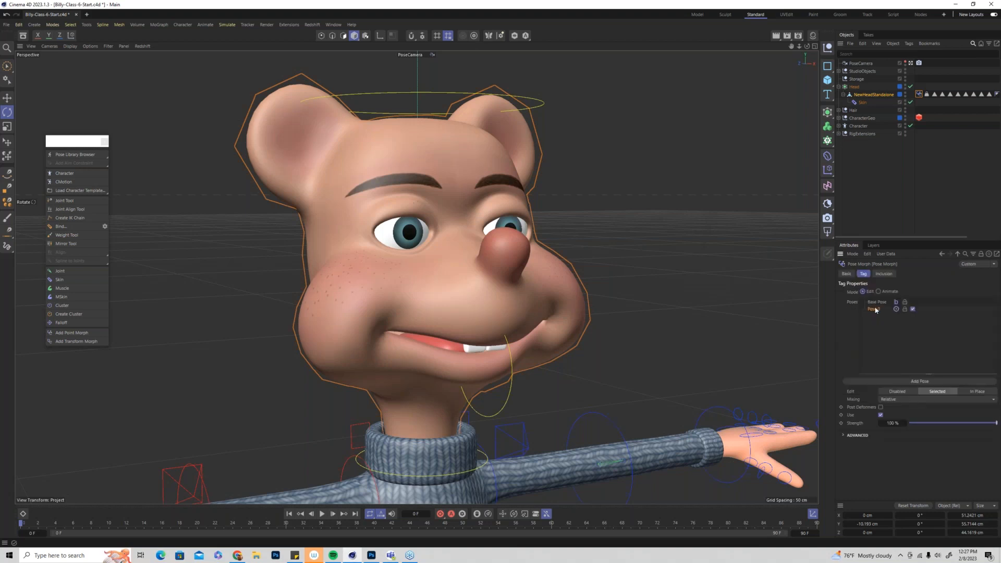
pyautogui.click(847, 274)
pyautogui.click(865, 274)
pyautogui.doubleClick(875, 308)
pyautogui.write('EyebrowsUp')
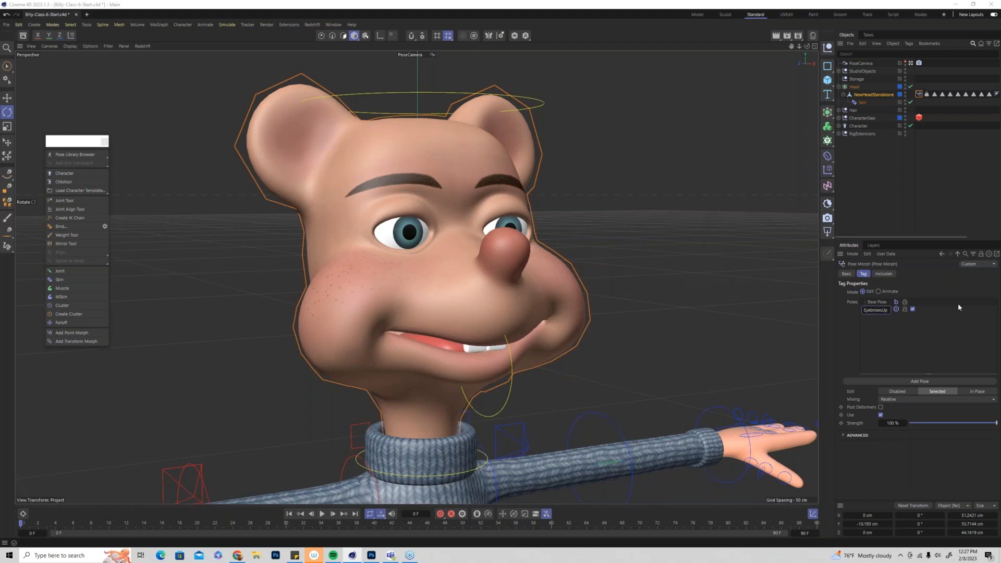
pyautogui.press('Return')
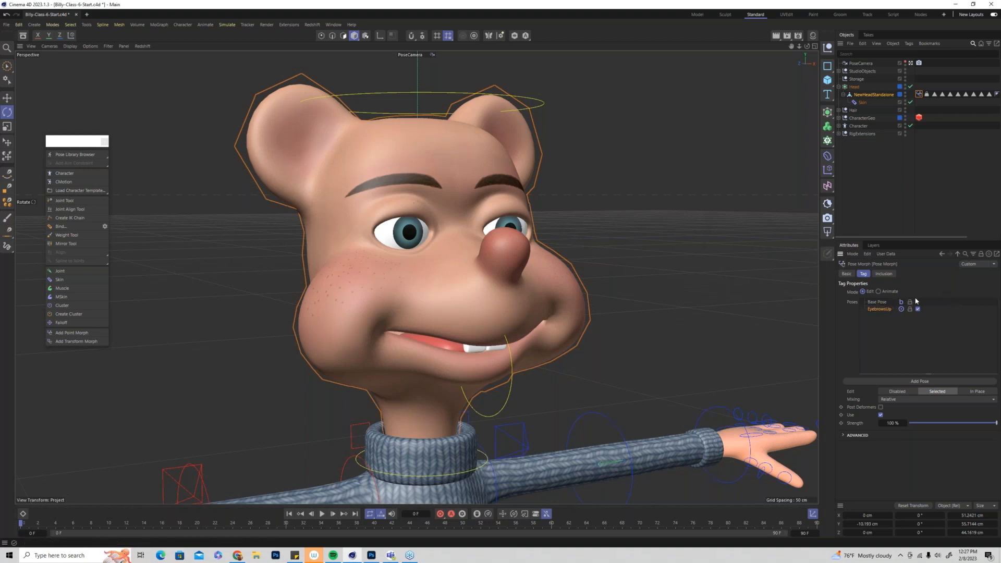
# Keep the EyebrowsUp pose active at 100 % strength and switch to point editing, toggling the Head subdivision surface to check the mesh
pyautogui.moveTo(995, 423)
pyautogui.mouseDown()
pyautogui.moveTo(910, 424)
pyautogui.moveTo(996, 423)
pyautogui.mouseUp()
pyautogui.moveTo(996, 423); pyautogui.dragTo(998, 422)
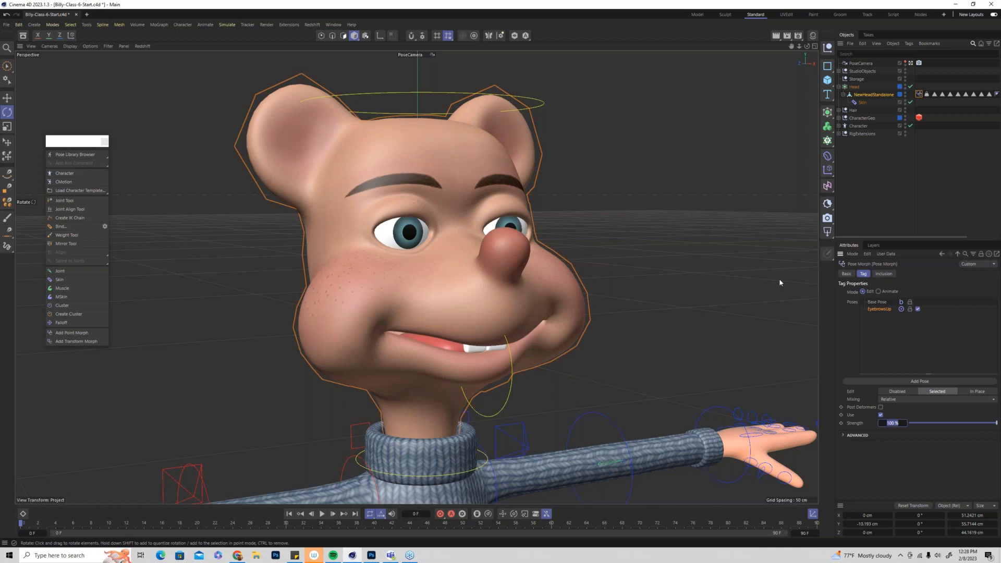
pyautogui.click(878, 309)
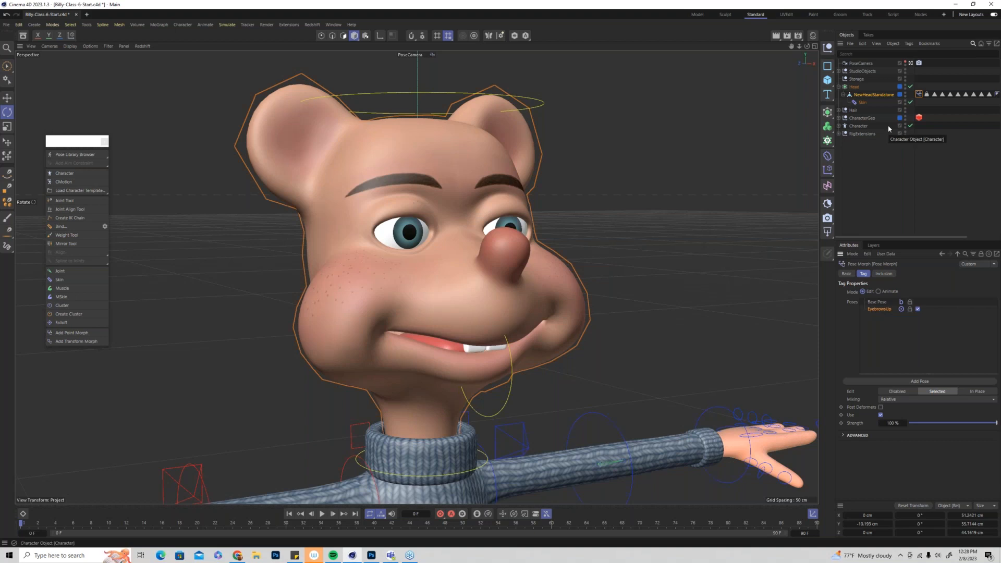
pyautogui.click(321, 36)
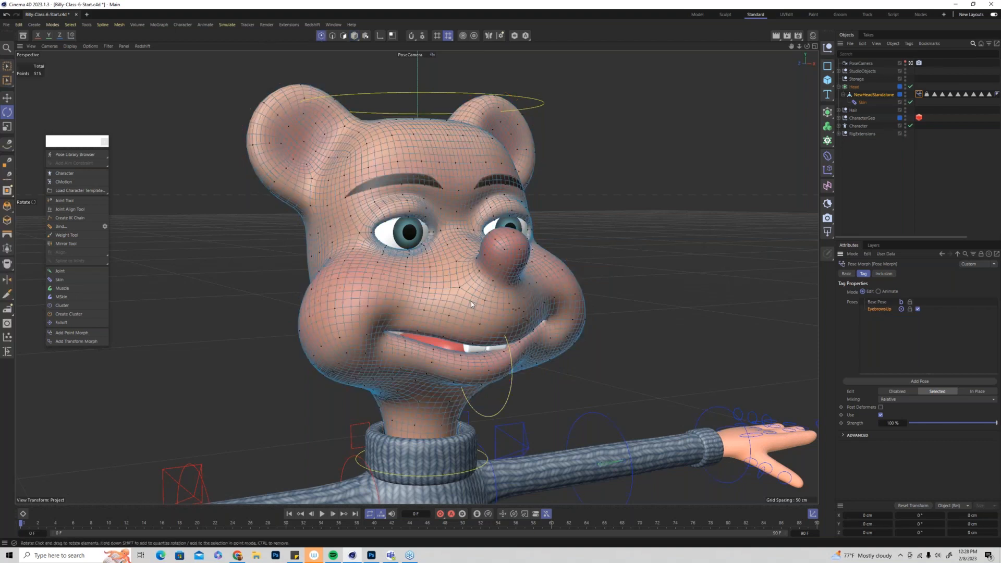
pyautogui.scroll(2, 466, 321)
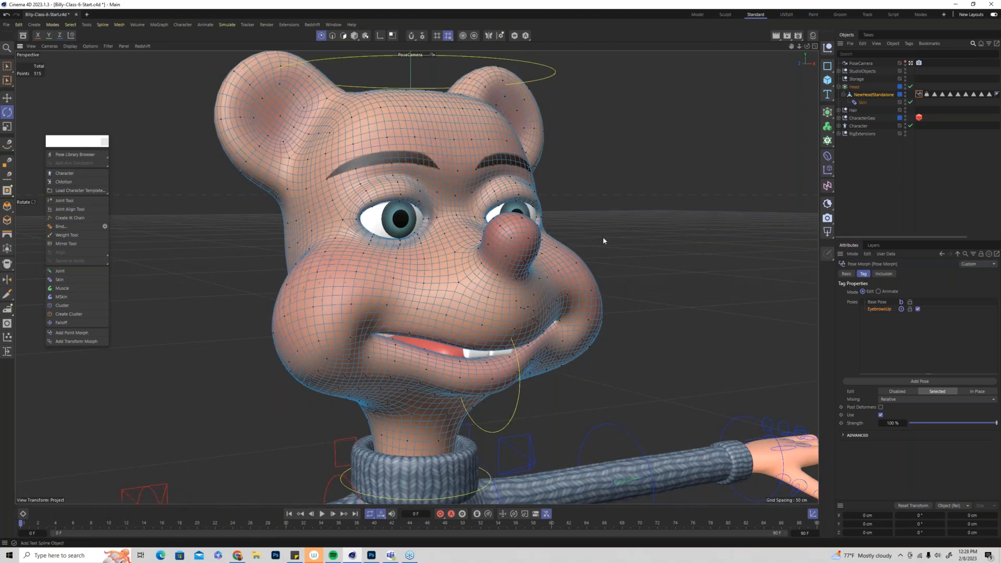
pyautogui.click(910, 87)
pyautogui.click(910, 87)
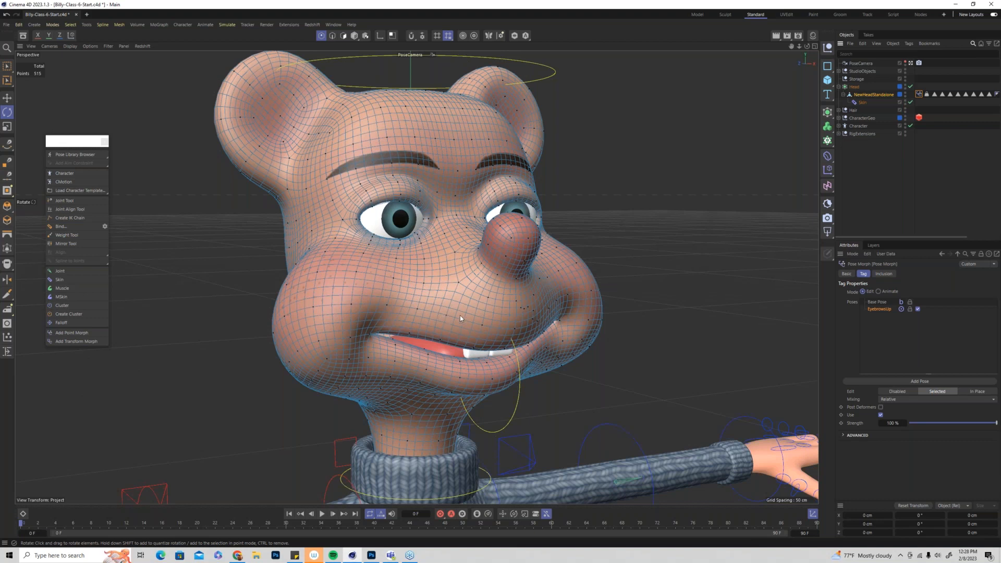
pyautogui.scroll(2, 415, 234)
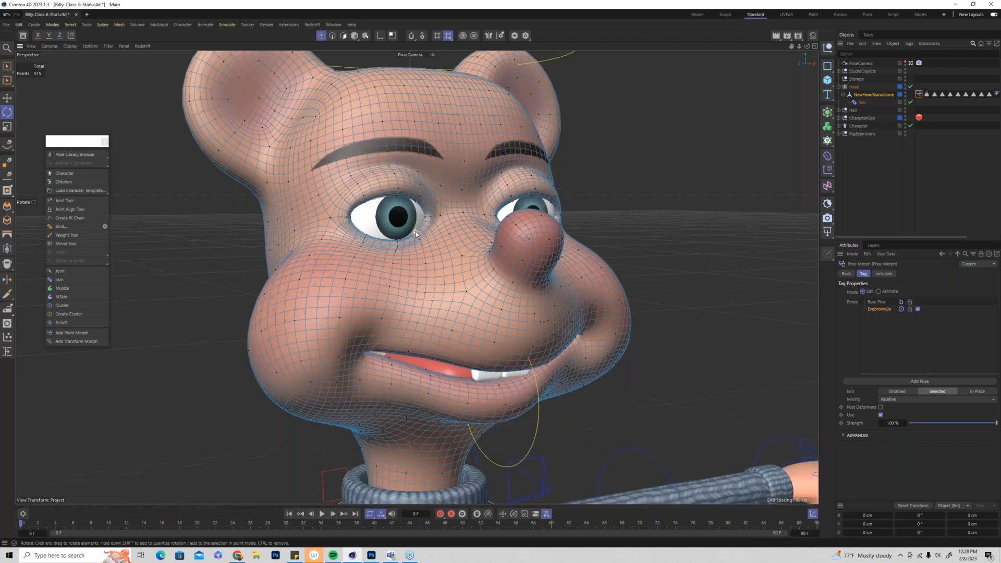
pyautogui.scroll(-3, 416, 233)
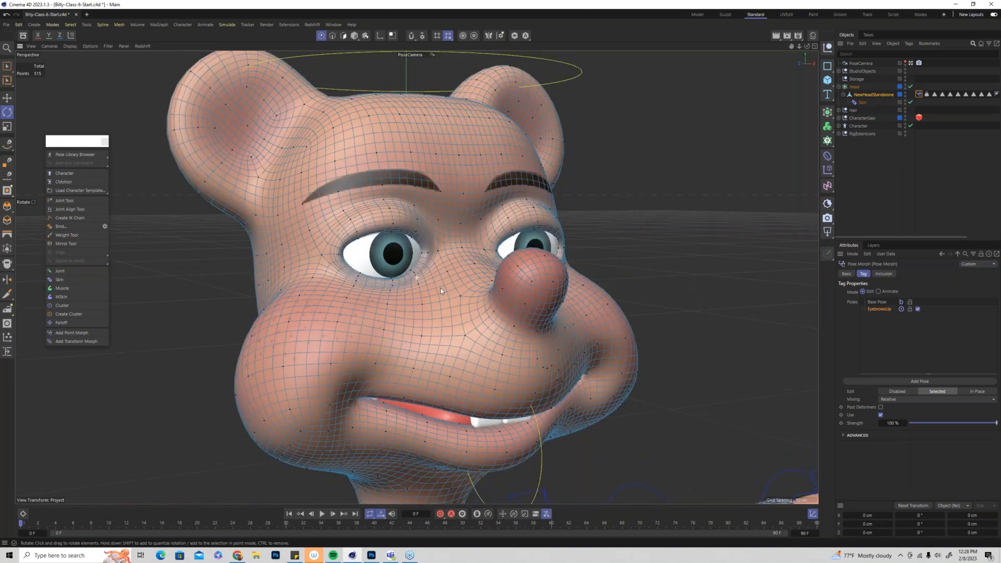
pyautogui.scroll(1, 440, 320)
pyautogui.scroll(1, 439, 320)
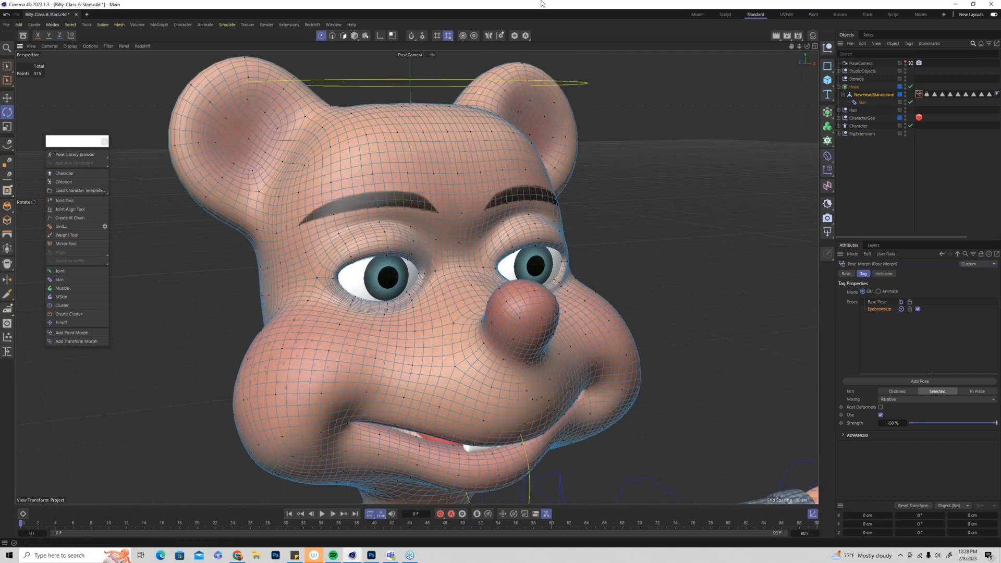
# Turn on symmetry editing and check that it uses the planar type across the local X axis
pyautogui.click(490, 37)
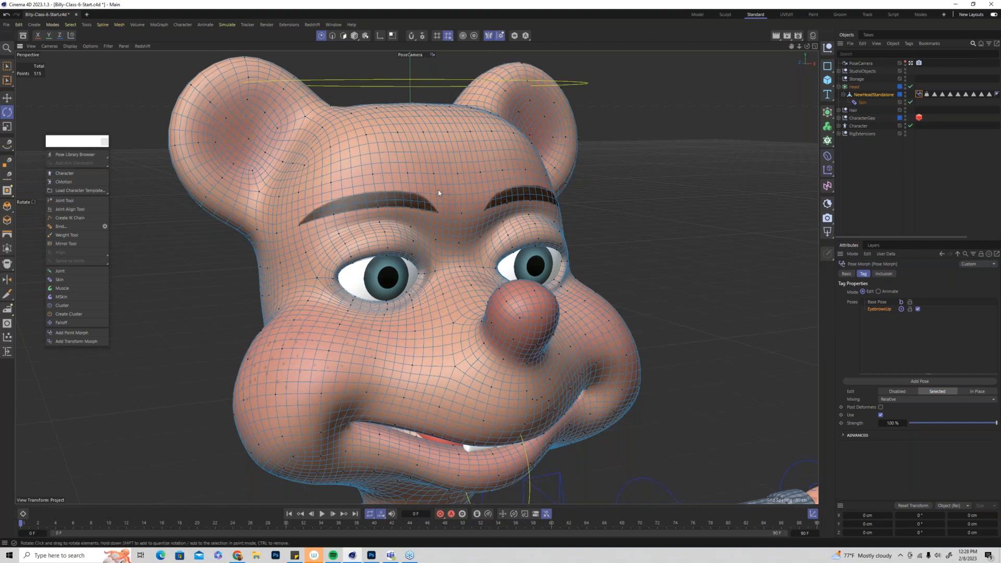
pyautogui.click(501, 37)
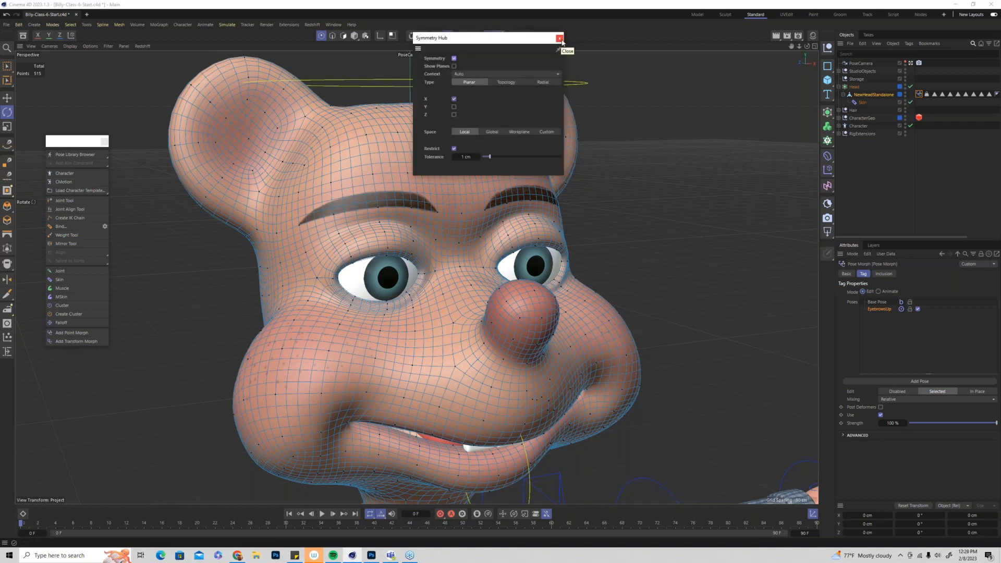
pyautogui.click(559, 38)
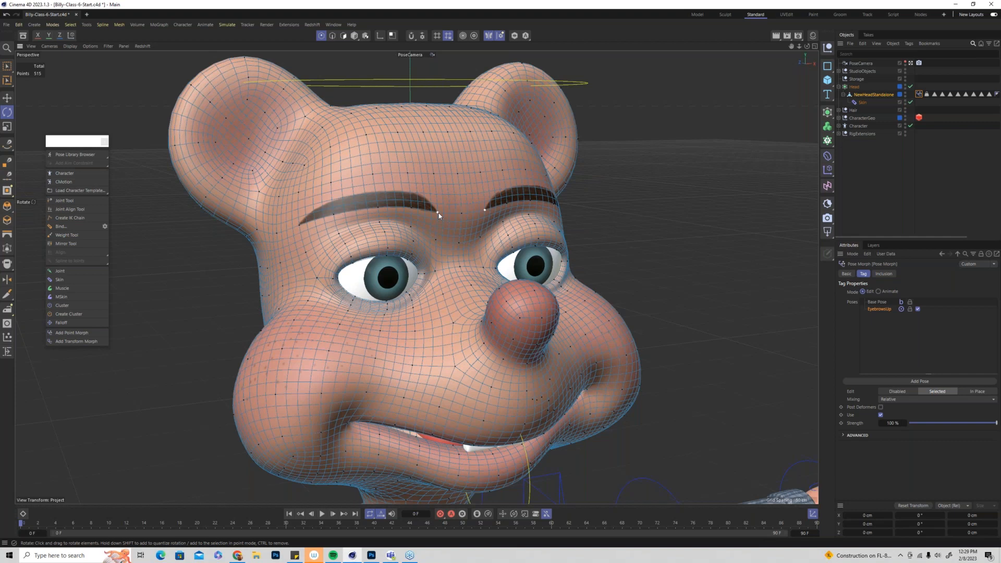
# Select the row of points from between the eyebrows to one brow's outer end and raise them about 2 cm
pyautogui.click(462, 217)
pyautogui.click(13, 101)
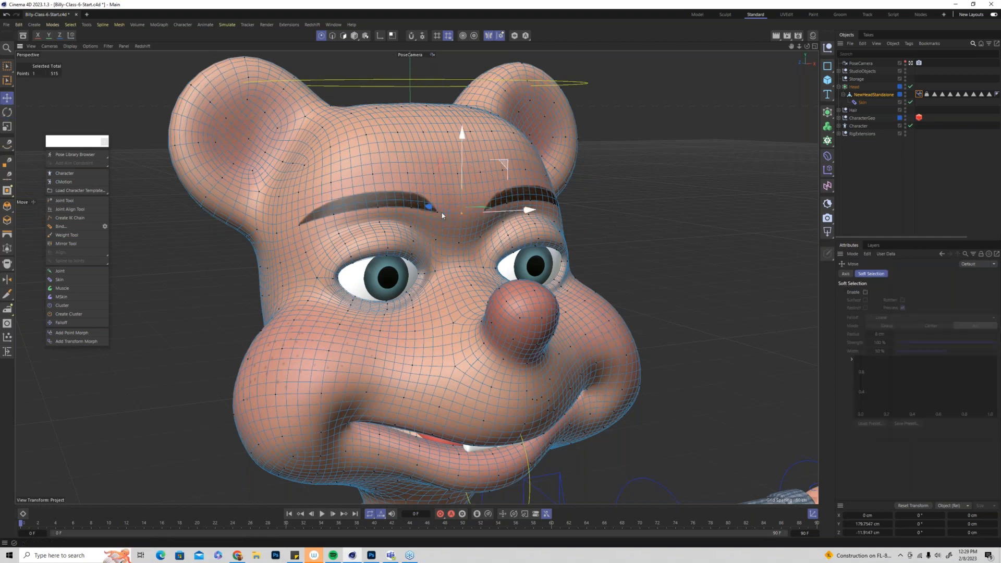
pyautogui.keyDown('shift'); pyautogui.click(414, 211); pyautogui.keyUp('shift')
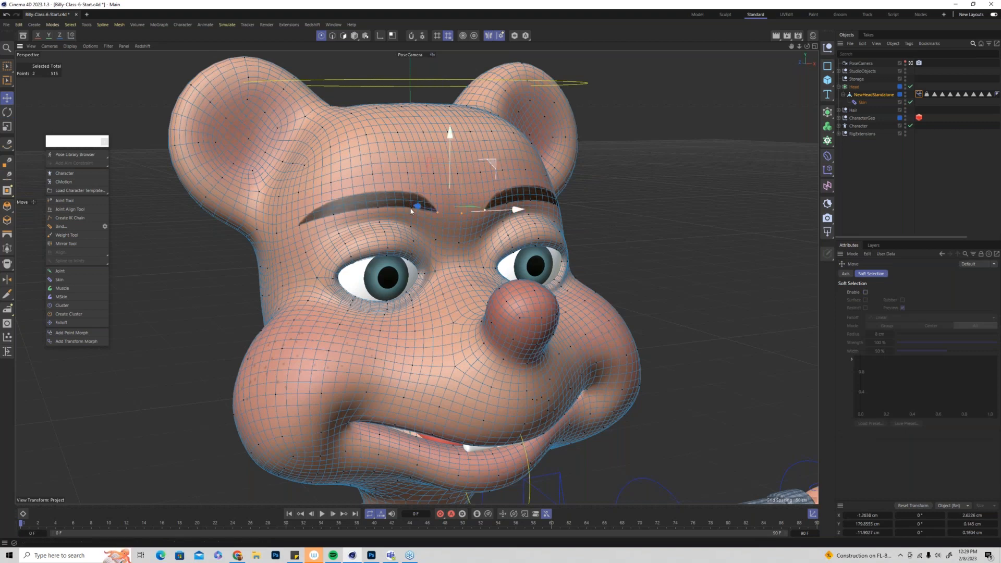
pyautogui.keyDown('shift'); pyautogui.click(412, 208); pyautogui.keyUp('shift')
pyautogui.keyDown('shift'); pyautogui.click(378, 208); pyautogui.keyUp('shift')
pyautogui.keyDown('shift'); pyautogui.click(335, 217); pyautogui.keyUp('shift')
pyautogui.keyDown('shift'); pyautogui.click(302, 224); pyautogui.keyUp('shift')
pyautogui.keyDown('alt'); pyautogui.moveTo(426, 287); pyautogui.dragTo(400, 101); pyautogui.keyUp('alt')
pyautogui.hotkey('ctrl', 'z')
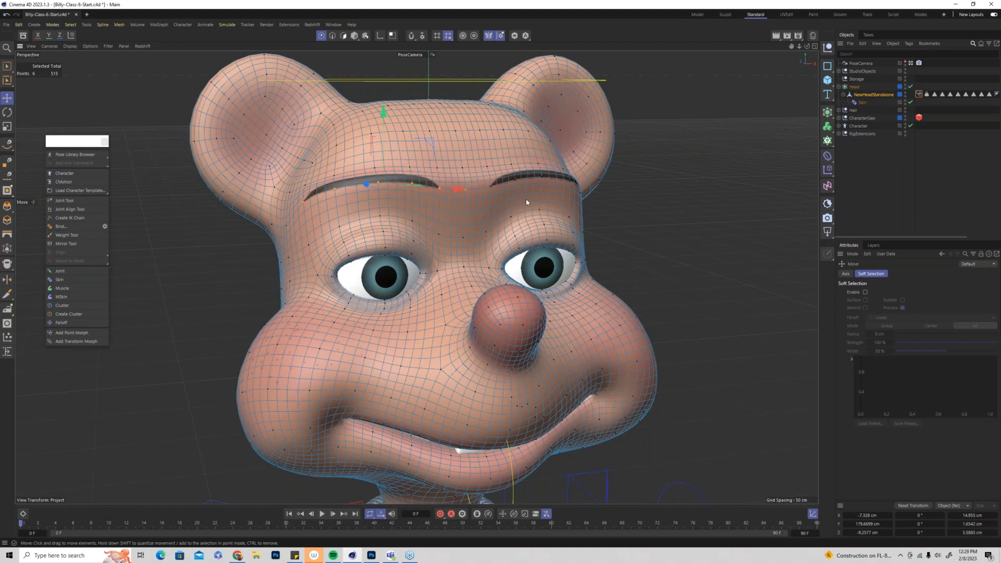
# Select the single point beside the eyebrow's outer end and shift it slightly along the Z axis
pyautogui.keyDown('alt'); pyautogui.moveTo(527, 203); pyautogui.dragTo(583, 170); pyautogui.keyUp('alt')
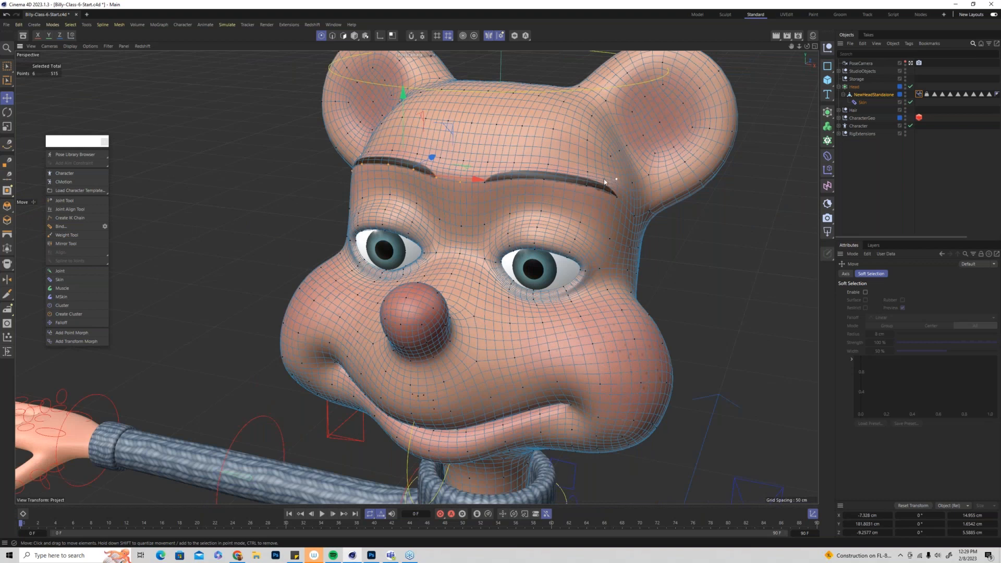
pyautogui.click(586, 171)
pyautogui.moveTo(617, 181); pyautogui.dragTo(501, 122)
pyautogui.moveTo(686, 185); pyautogui.dragTo(689, 186)
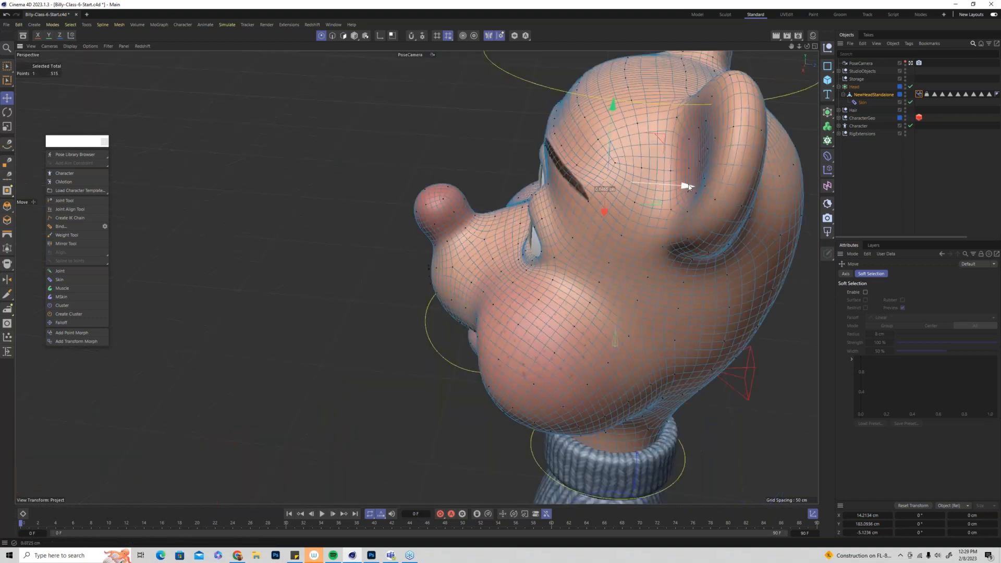
# Select a row of five forehead points above the eyebrow and raise them, undoing the stray adjustments
pyautogui.click(578, 164)
pyautogui.keyDown('alt'); pyautogui.moveTo(588, 185); pyautogui.dragTo(524, 173); pyautogui.keyUp('alt')
pyautogui.keyDown('shift'); pyautogui.click(519, 173); pyautogui.keyUp('shift')
pyautogui.keyDown('shift'); pyautogui.click(482, 172); pyautogui.keyUp('shift')
pyautogui.keyDown('shift'); pyautogui.click(443, 170); pyautogui.keyUp('shift')
pyautogui.keyDown('shift'); pyautogui.click(506, 99); pyautogui.keyUp('shift')
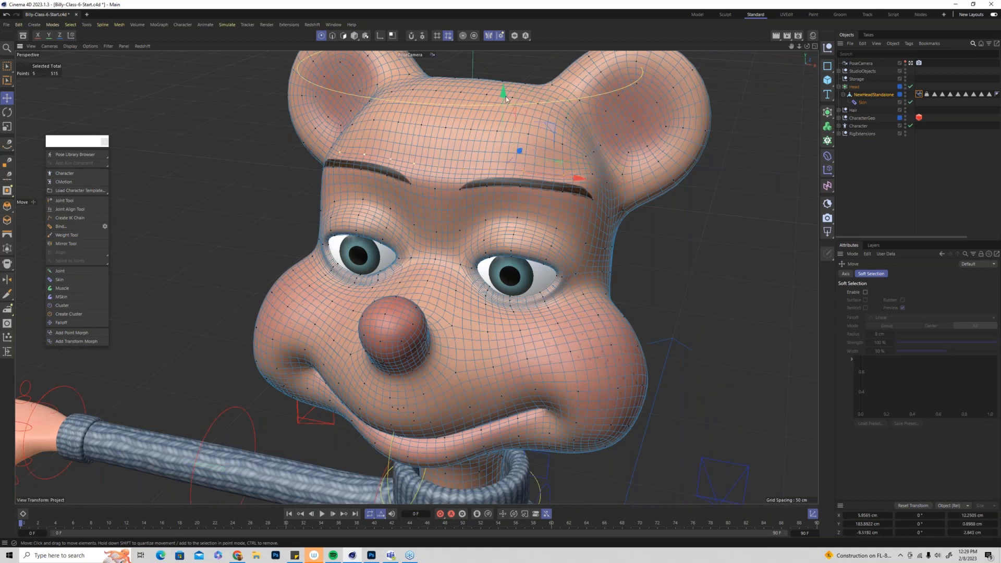
pyautogui.moveTo(505, 99); pyautogui.dragTo(601, 149)
pyautogui.keyDown('alt'); pyautogui.moveTo(535, 179); pyautogui.dragTo(499, 104); pyautogui.keyUp('alt')
pyautogui.hotkey('ctrl', 'z')
pyautogui.hotkey('ctrl', 'z')
pyautogui.click(308, 166)
pyautogui.hotkey('ctrl', 'z')
# Refine the raised brow by adjusting the depth of the point between the eyebrows and selecting a point on the outer forehead
pyautogui.keyDown('alt'); pyautogui.moveTo(482, 194); pyautogui.dragTo(411, 210); pyautogui.keyUp('alt')
pyautogui.click(405, 210)
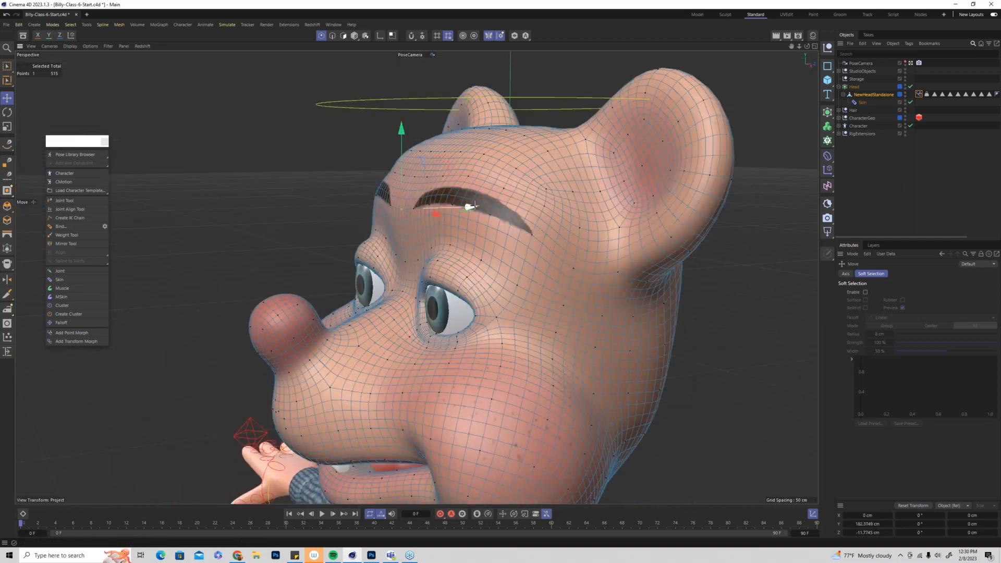
pyautogui.click(387, 217)
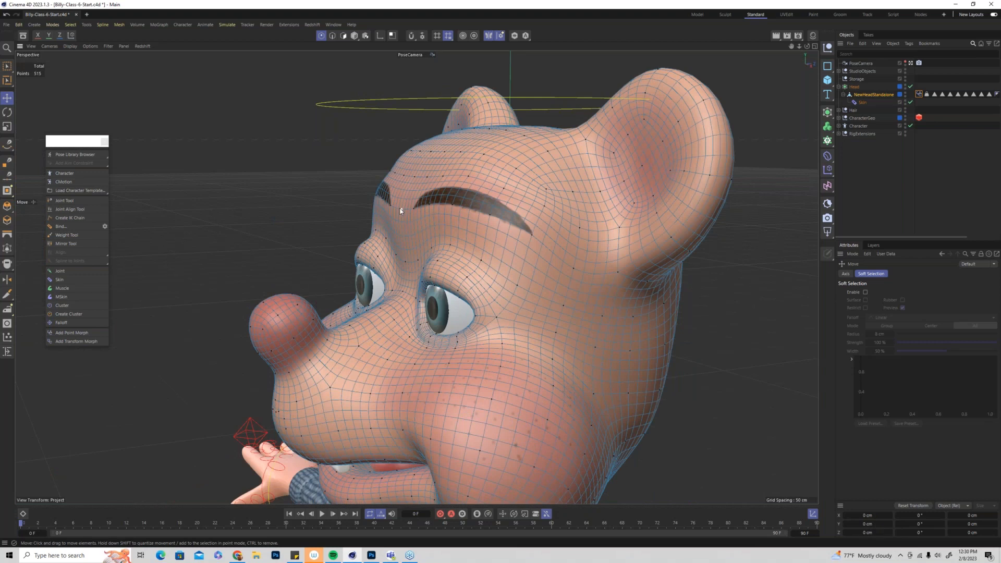
pyautogui.click(401, 211)
pyautogui.keyDown('alt'); pyautogui.moveTo(400, 210); pyautogui.dragTo(403, 231); pyautogui.keyUp('alt')
pyautogui.moveTo(469, 198); pyautogui.dragTo(453, 285)
pyautogui.click(521, 142)
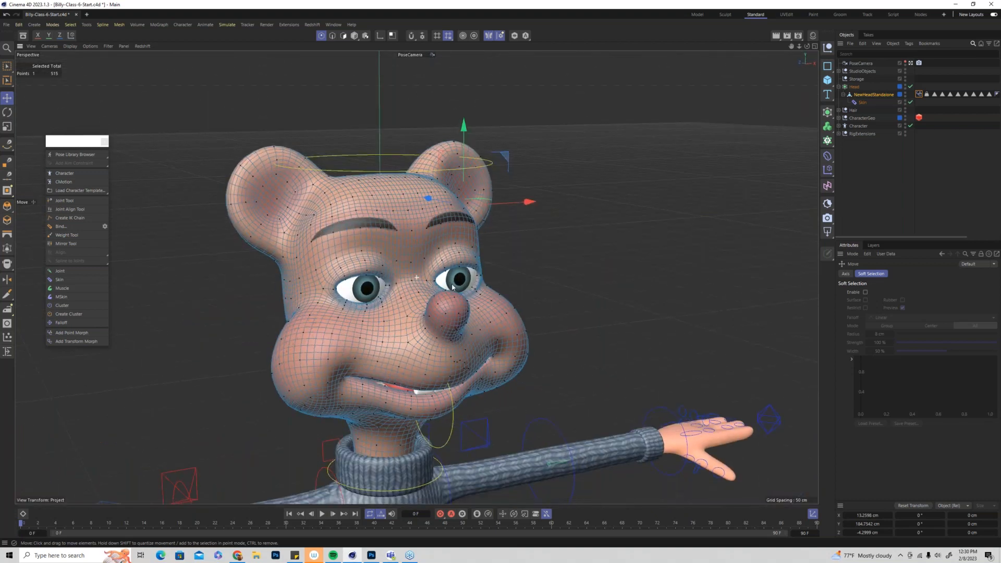
# Show the Pose Morph tag's settings again and vary the EyebrowsUp strength to test the brow movement, ending at 100 %
pyautogui.keyDown('alt'); pyautogui.moveTo(452, 287); pyautogui.dragTo(422, 254, button='middle'); pyautogui.keyUp('alt')
pyautogui.click(918, 95)
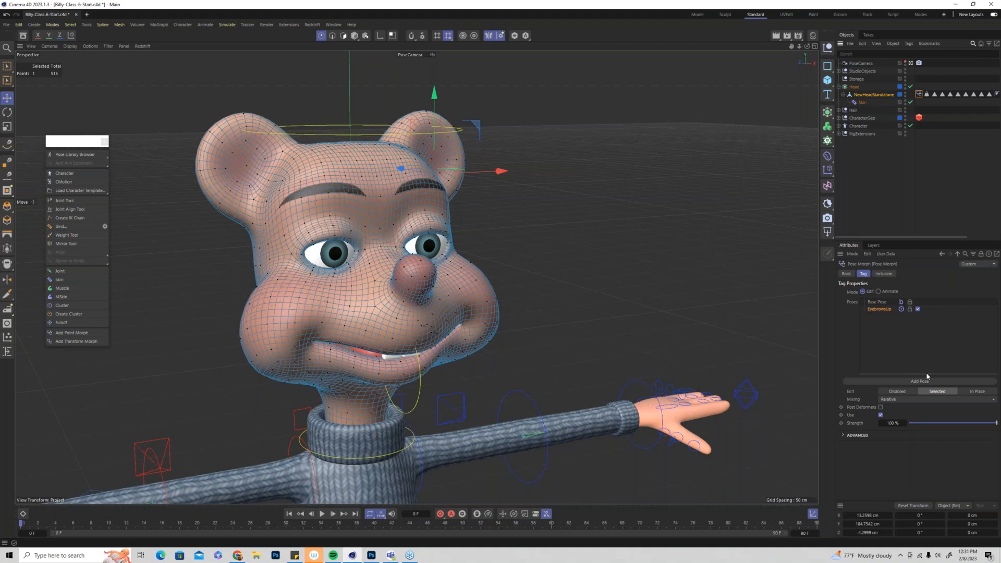
pyautogui.moveTo(995, 427)
pyautogui.mouseDown()
pyautogui.moveTo(918, 425)
pyautogui.moveTo(996, 425)
pyautogui.moveTo(938, 442)
pyautogui.moveTo(996, 451)
pyautogui.moveTo(904, 447)
pyautogui.moveTo(984, 447)
pyautogui.moveTo(996, 422)
pyautogui.mouseUp()
# Add a second pose to the Pose Morph tag, compare it with EyebrowsUp, and leave the new pose selected
pyautogui.click(919, 381)
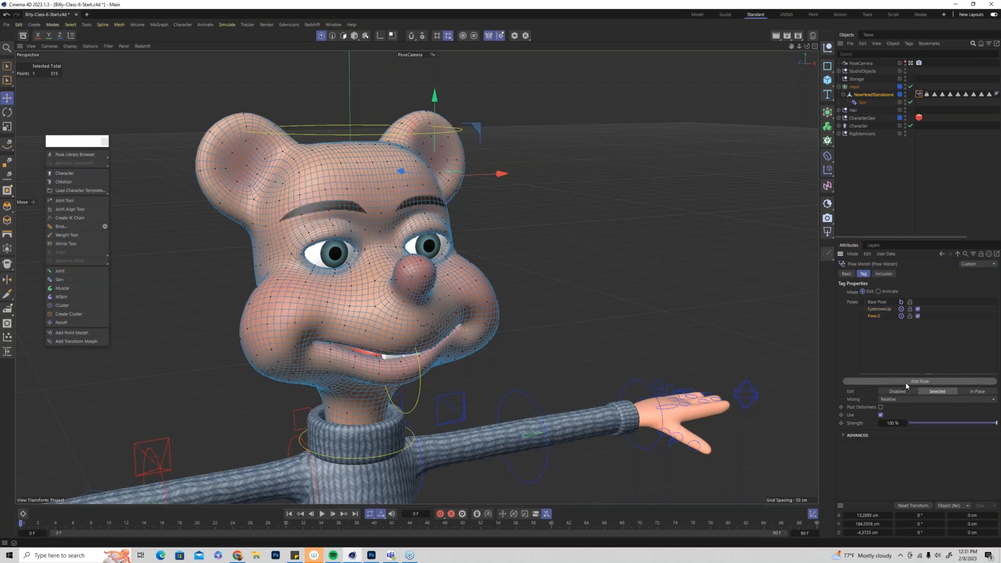
pyautogui.click(884, 311)
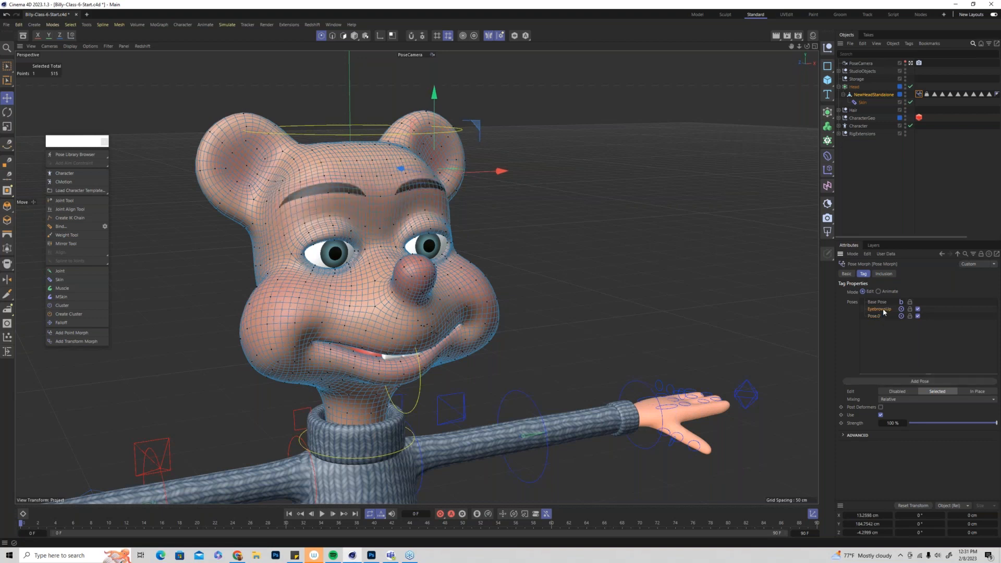
pyautogui.click(878, 317)
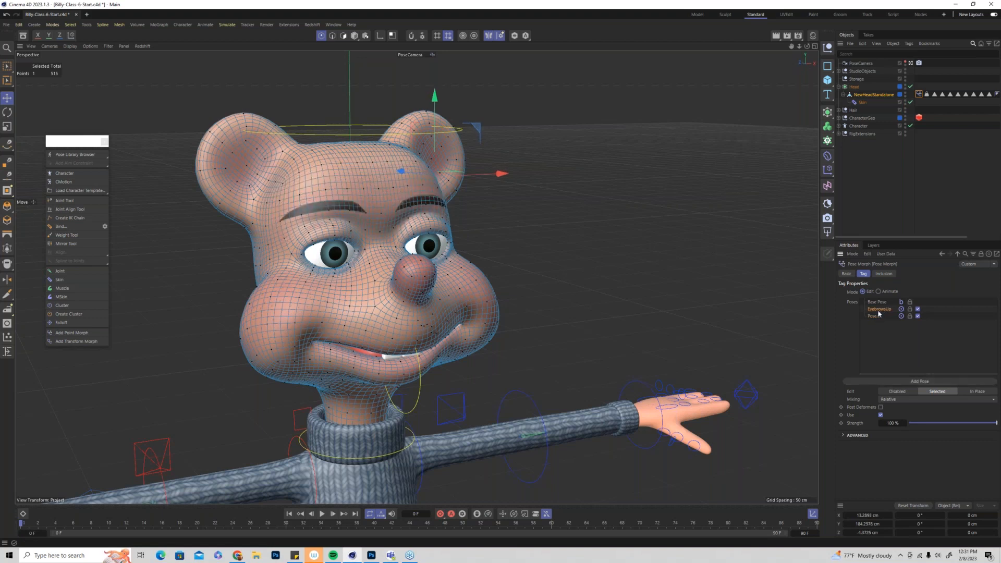
pyautogui.click(877, 315)
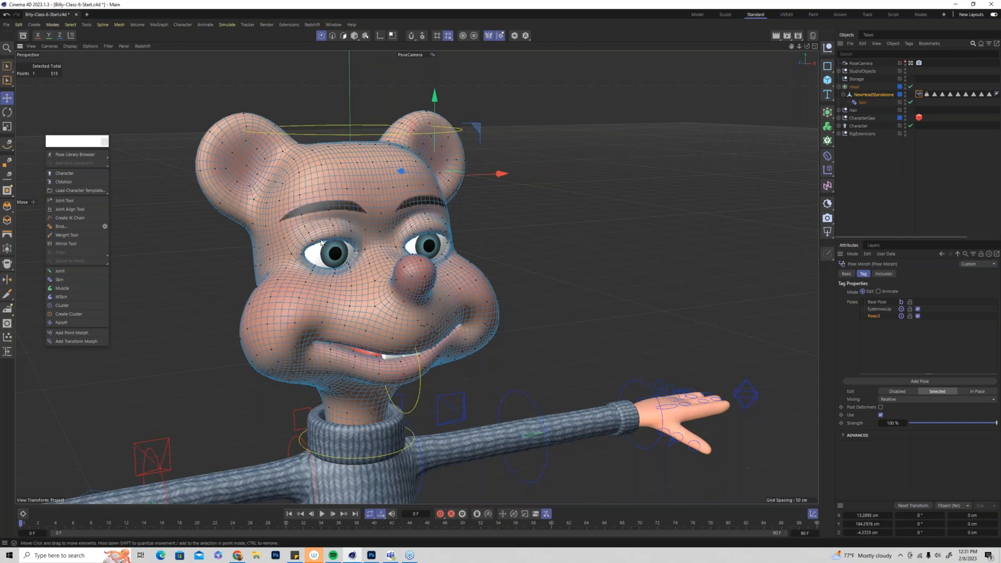
# Select the upper eyelid edge points symmetrically and pull them down over the eyes to close the lids
pyautogui.scroll(2, 322, 242)
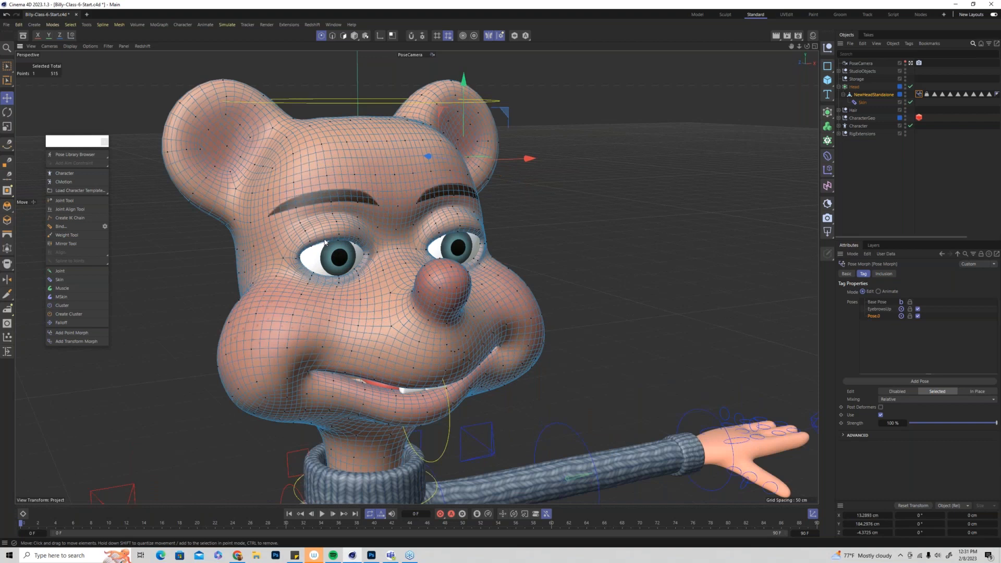
pyautogui.scroll(3, 324, 242)
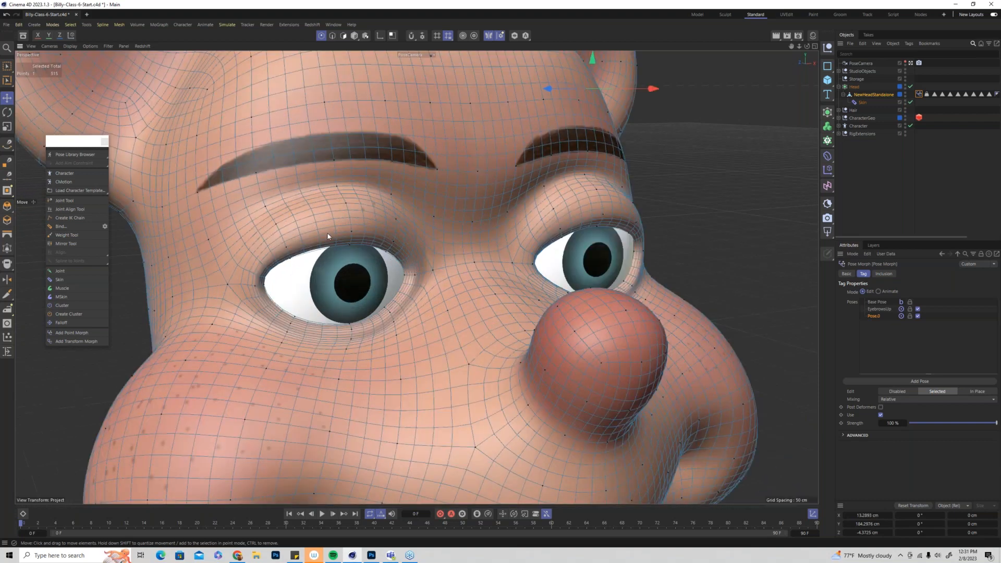
pyautogui.keyDown('shift'); pyautogui.click(352, 232); pyautogui.keyUp('shift')
pyautogui.keyDown('shift'); pyautogui.click(352, 233); pyautogui.keyUp('shift')
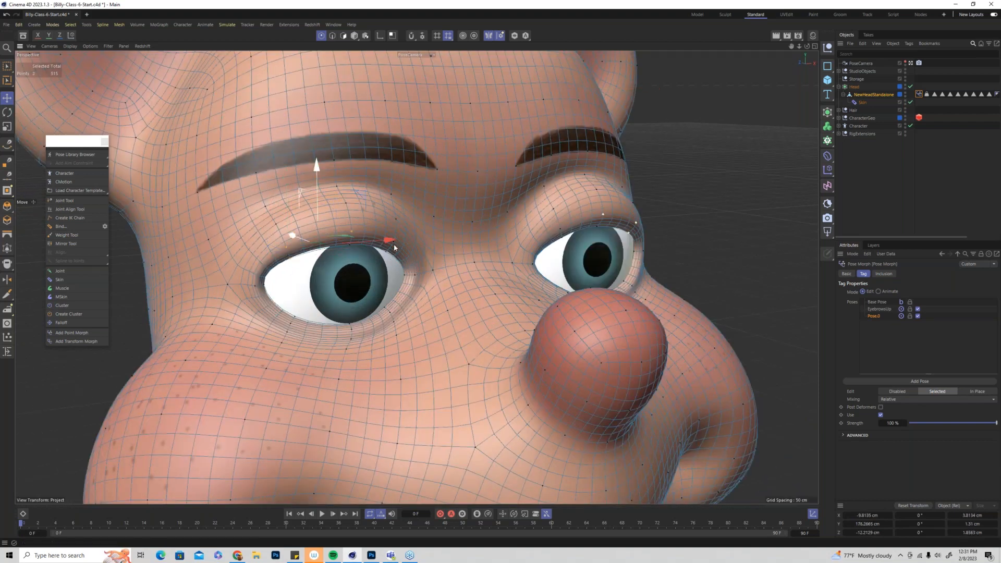
pyautogui.keyDown('shift'); pyautogui.click(393, 248); pyautogui.keyUp('shift')
pyautogui.keyDown('shift'); pyautogui.click(349, 247); pyautogui.keyUp('shift')
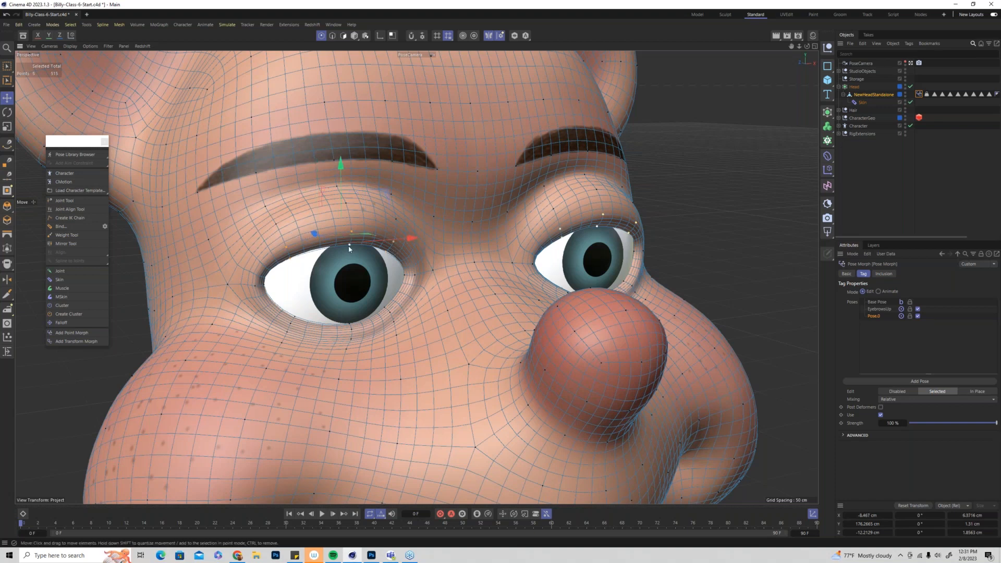
pyautogui.moveTo(340, 165); pyautogui.dragTo(348, 234)
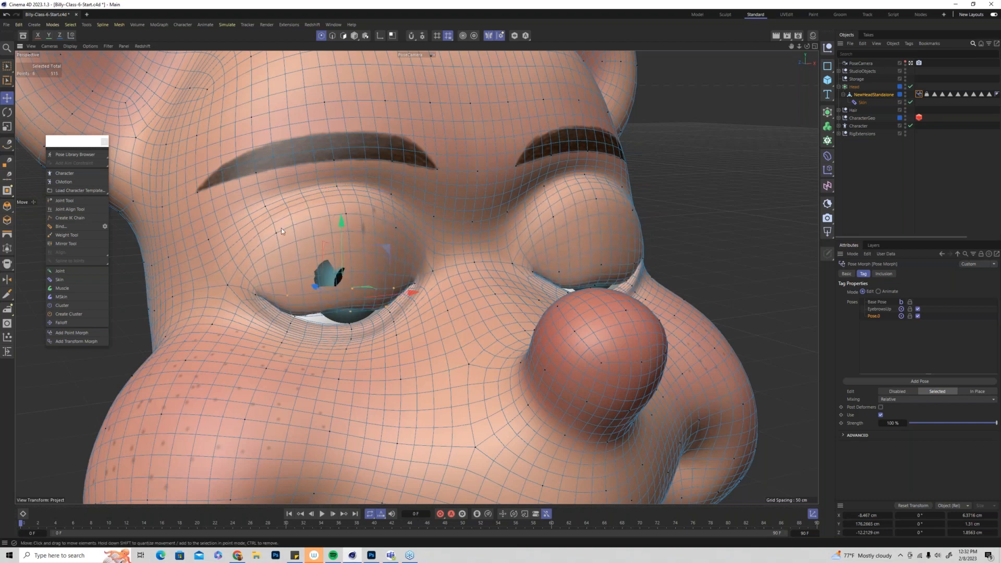
# Select three points higher on the upper eyelid and reposition them to cover the eyeball showing through the closed lid
pyautogui.click(347, 215)
pyautogui.keyDown('shift'); pyautogui.click(397, 229); pyautogui.keyUp('shift')
pyautogui.keyDown('shift'); pyautogui.click(398, 231); pyautogui.keyUp('shift')
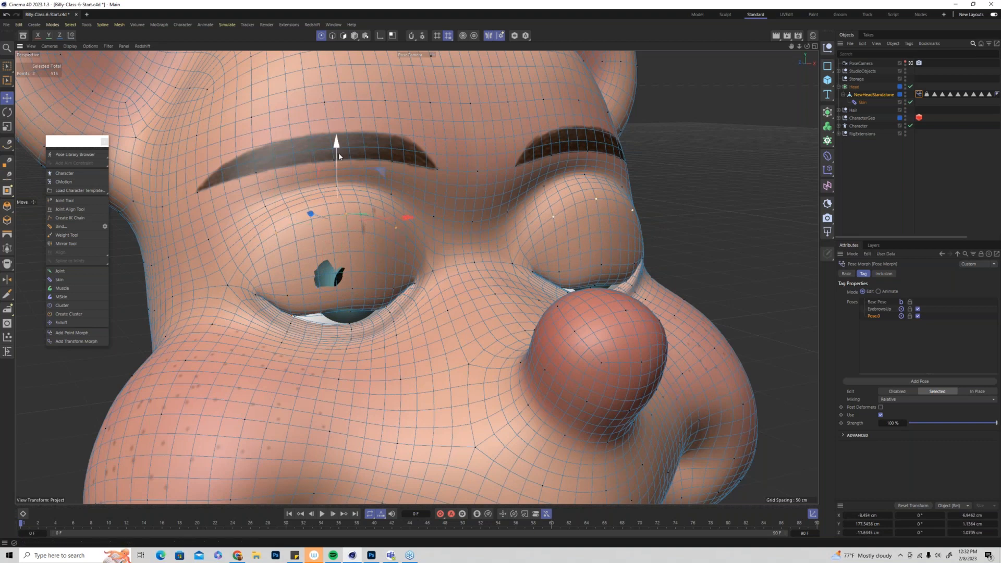
pyautogui.moveTo(339, 157)
pyautogui.mouseDown()
pyautogui.moveTo(353, 281)
pyautogui.moveTo(365, 284)
pyautogui.moveTo(263, 246)
pyautogui.moveTo(273, 244)
pyautogui.mouseUp()
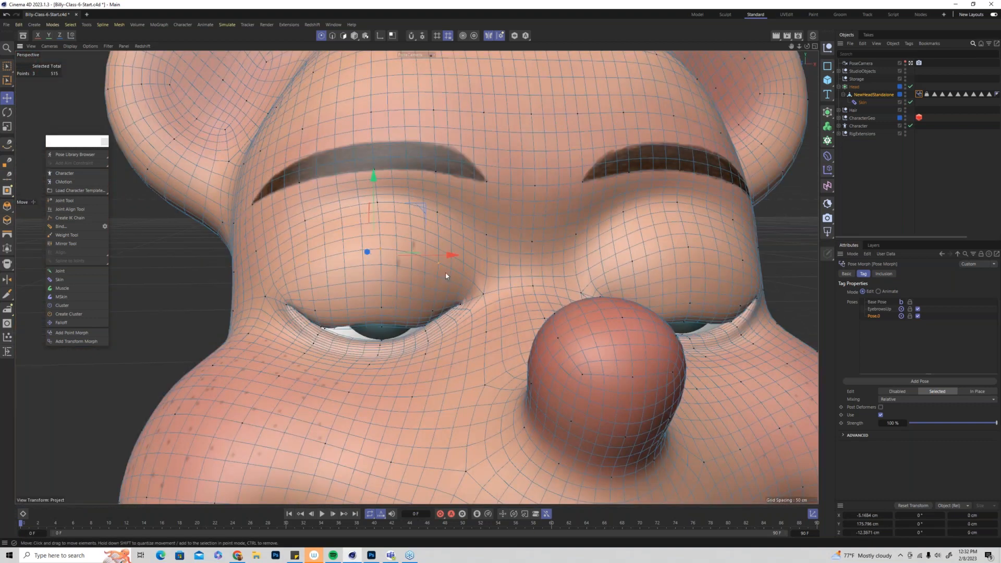
# Adjust two separate points on the upper eyelid surface so the closed lid wraps smoothly over the eyeball
pyautogui.click(439, 262)
pyautogui.moveTo(438, 184); pyautogui.dragTo(440, 183)
pyautogui.click(380, 248)
pyautogui.moveTo(380, 167); pyautogui.dragTo(383, 176)
pyautogui.keyDown('alt'); pyautogui.moveTo(319, 256); pyautogui.dragTo(372, 271); pyautogui.keyUp('alt')
# Select two points near the middle of the upper eyelid edge and lower them to close the remaining gap over the eyes
pyautogui.click(379, 321)
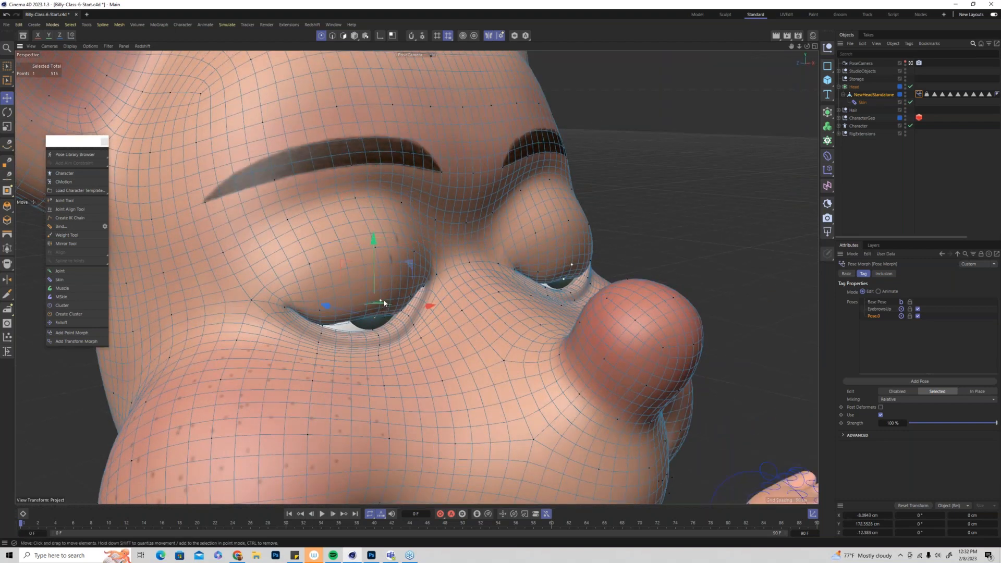
pyautogui.keyDown('shift'); pyautogui.click(411, 263); pyautogui.keyUp('shift')
pyautogui.moveTo(375, 241); pyautogui.dragTo(378, 251)
pyautogui.hotkey('ctrl', 'z')
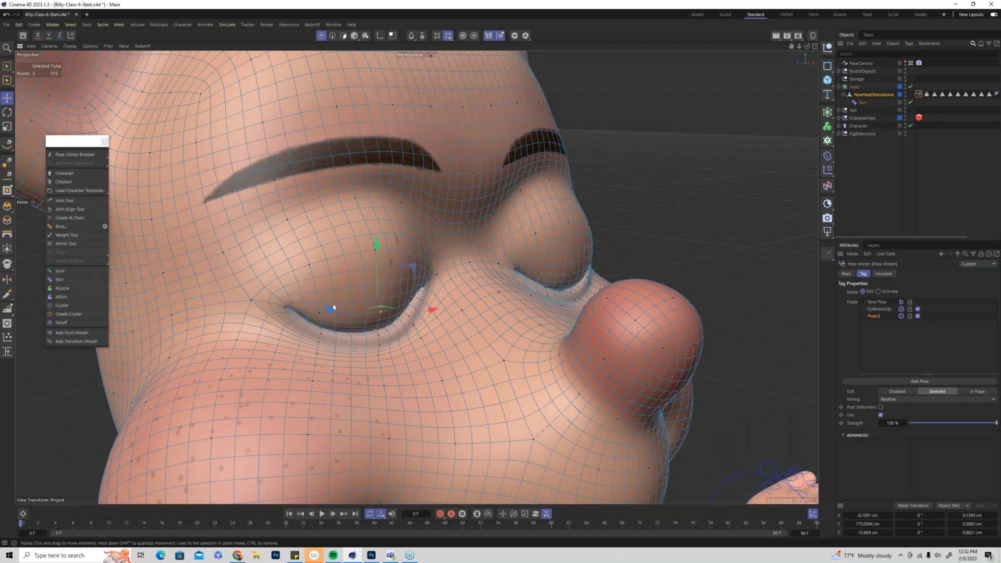
pyautogui.keyDown('alt'); pyautogui.moveTo(328, 293); pyautogui.dragTo(394, 291); pyautogui.keyUp('alt')
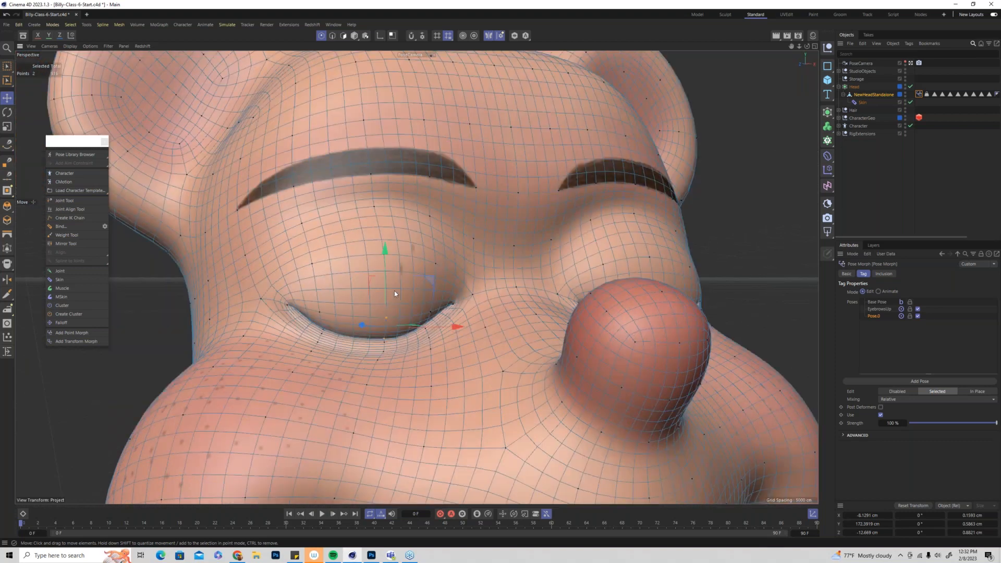
pyautogui.moveTo(386, 235); pyautogui.dragTo(386, 252)
# Lower one upper eyelid edge point slightly, then try moving the edge point nearer the inner eye corner and undo that move
pyautogui.keyDown('alt'); pyautogui.moveTo(467, 251); pyautogui.dragTo(492, 277); pyautogui.keyUp('alt')
pyautogui.click(343, 345)
pyautogui.moveTo(340, 270); pyautogui.dragTo(341, 274)
pyautogui.click(441, 324)
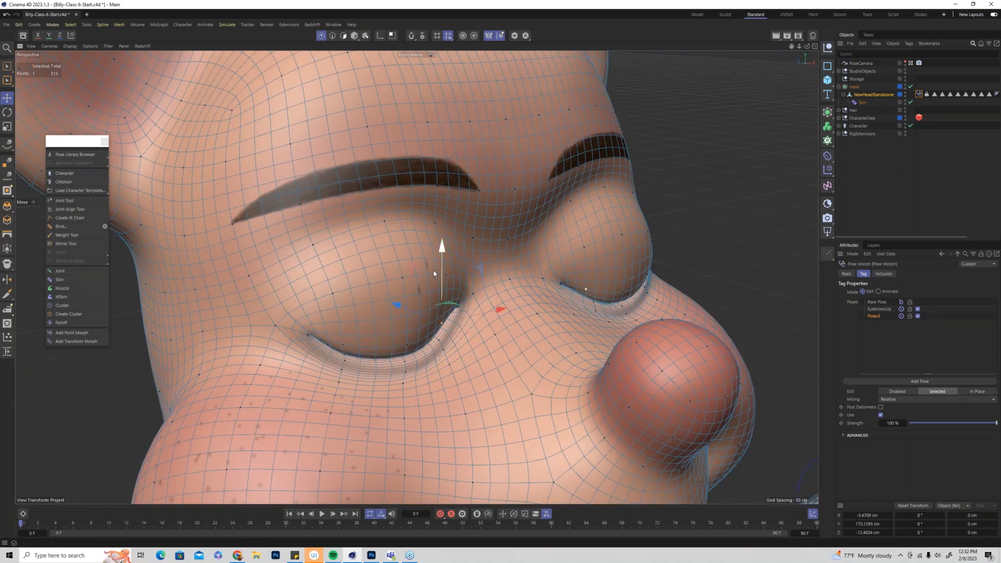
pyautogui.moveTo(444, 250); pyautogui.dragTo(446, 254)
pyautogui.hotkey('ctrl', 'z')
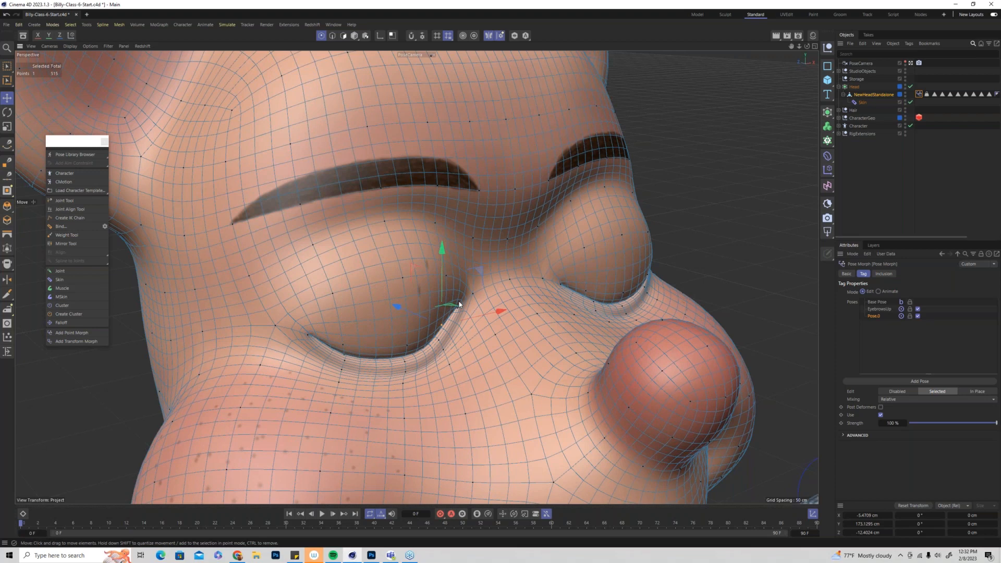
# Fine-tune the eyelid points near the inner eye corner so the closed lids meet the lower lids
pyautogui.keyDown('alt'); pyautogui.moveTo(459, 304); pyautogui.dragTo(507, 303); pyautogui.keyUp('alt')
pyautogui.click(437, 345)
pyautogui.moveTo(381, 338); pyautogui.dragTo(328, 338)
pyautogui.click(386, 348)
pyautogui.keyDown('alt'); pyautogui.moveTo(464, 326); pyautogui.dragTo(423, 307); pyautogui.keyUp('alt')
pyautogui.click(439, 323)
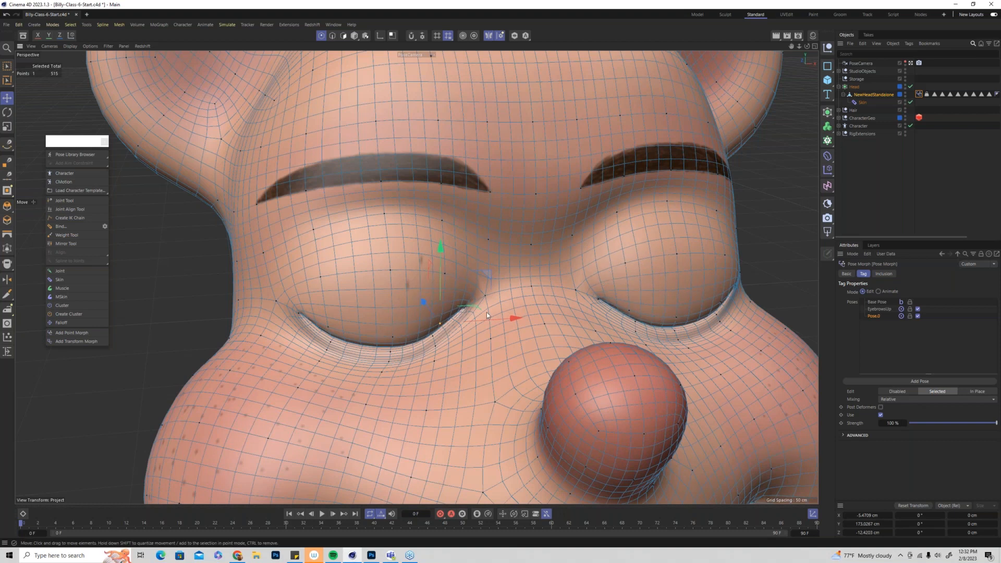
# Rename the eyelid-closing pose as EyesClosed
pyautogui.scroll(-5, 486, 312)
pyautogui.keyDown('alt'); pyautogui.moveTo(516, 374); pyautogui.dragTo(626, 360); pyautogui.keyUp('alt')
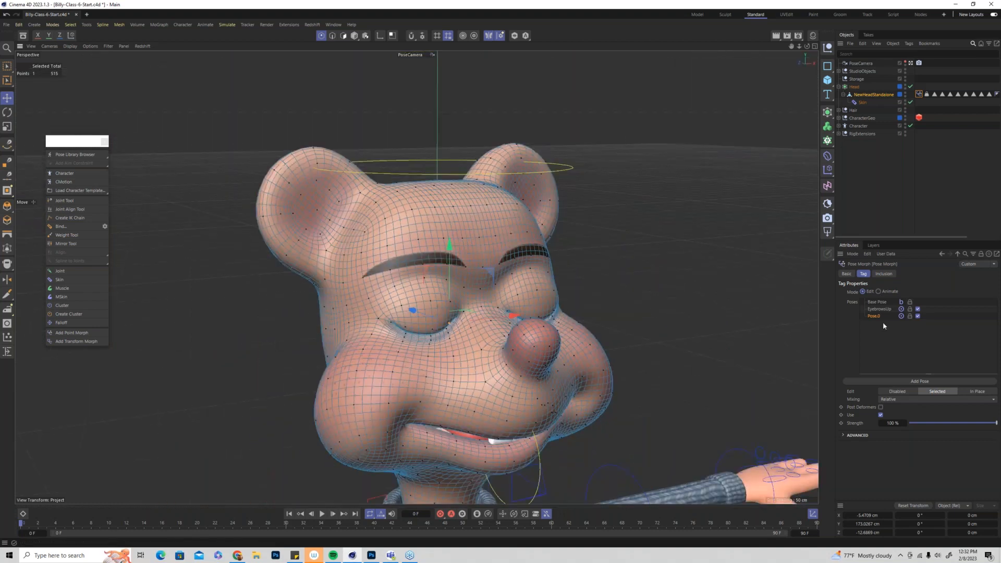
pyautogui.doubleClick(873, 316)
pyautogui.write('EyesClose')
pyautogui.press('Return')
# Deselect the points and vary the EyesClosed strength from 0 % to 100 % to test the blink
pyautogui.click(721, 53)
pyautogui.moveTo(988, 425); pyautogui.dragTo(845, 445)
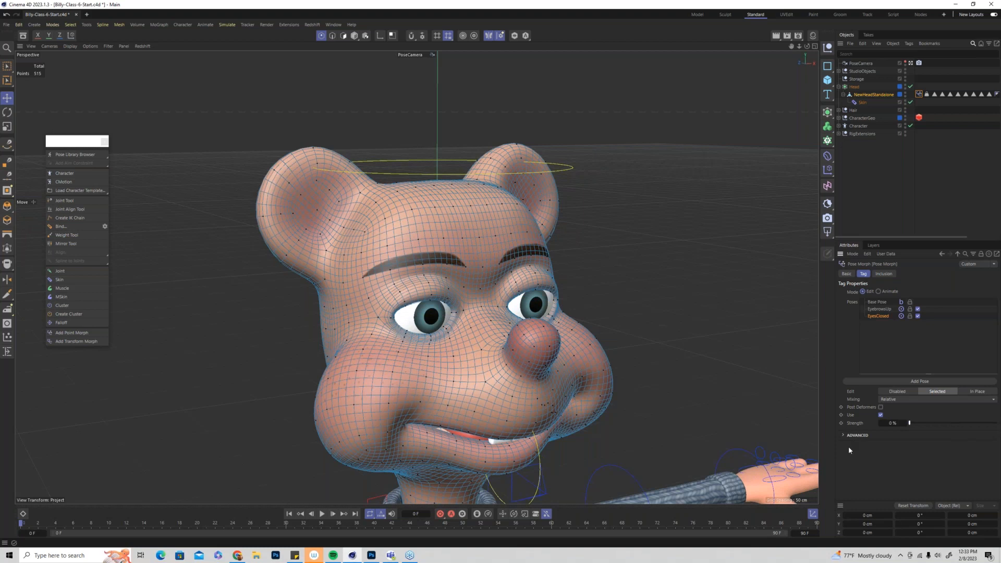
pyautogui.moveTo(913, 455); pyautogui.dragTo(999, 456)
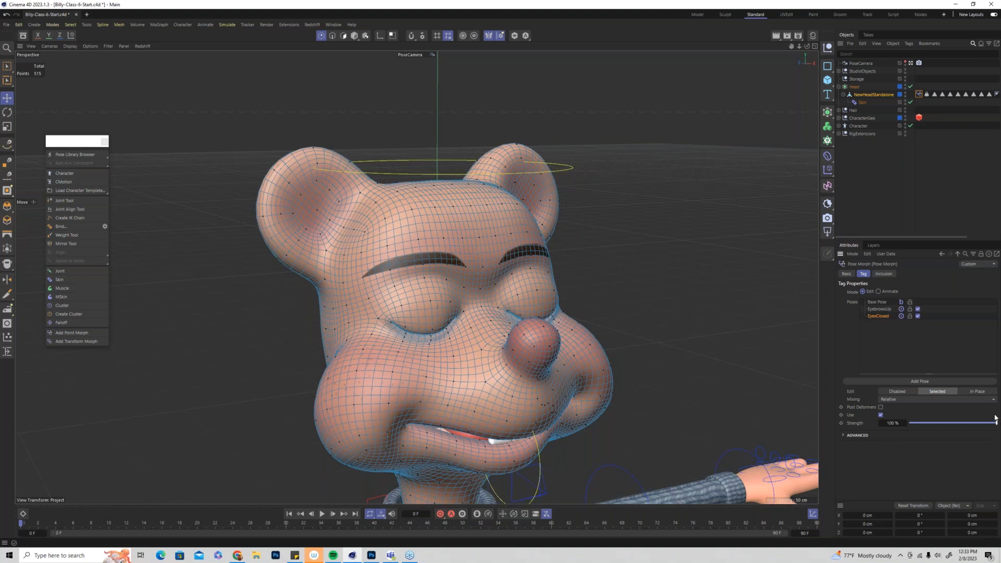
# Add another pose to the Pose Morph tag, clear the point selection, and show the Move tool's settings
pyautogui.click(901, 382)
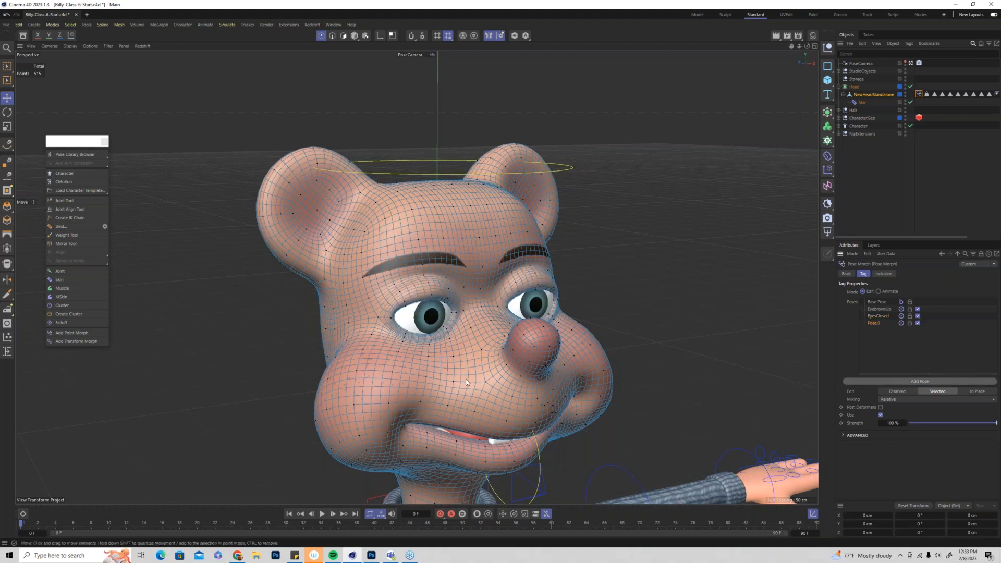
pyautogui.keyDown('alt'); pyautogui.moveTo(467, 382); pyautogui.dragTo(448, 312, button='middle'); pyautogui.keyUp('alt')
pyautogui.keyDown('alt'); pyautogui.moveTo(447, 312); pyautogui.dragTo(409, 307); pyautogui.keyUp('alt')
pyautogui.click(394, 355)
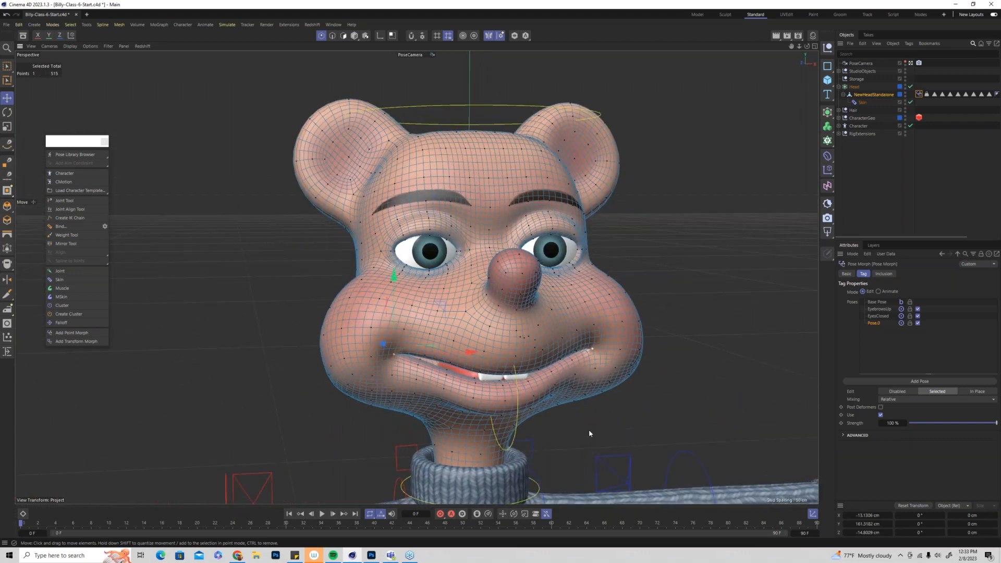
pyautogui.click(170, 197)
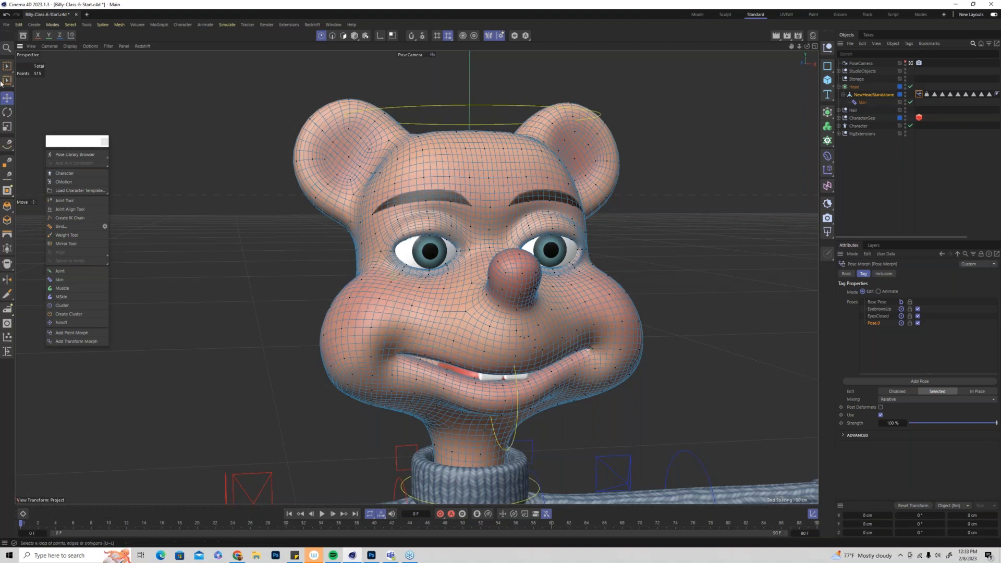
pyautogui.click(8, 98)
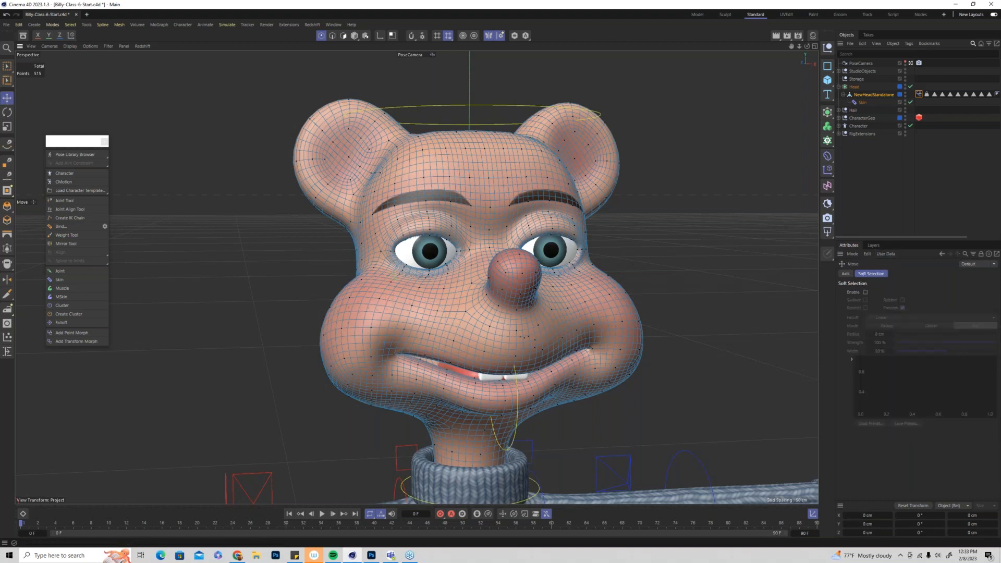
# Enable soft selection for the Move tool with a 16 cm radius and select the mouth corner point
pyautogui.click(866, 293)
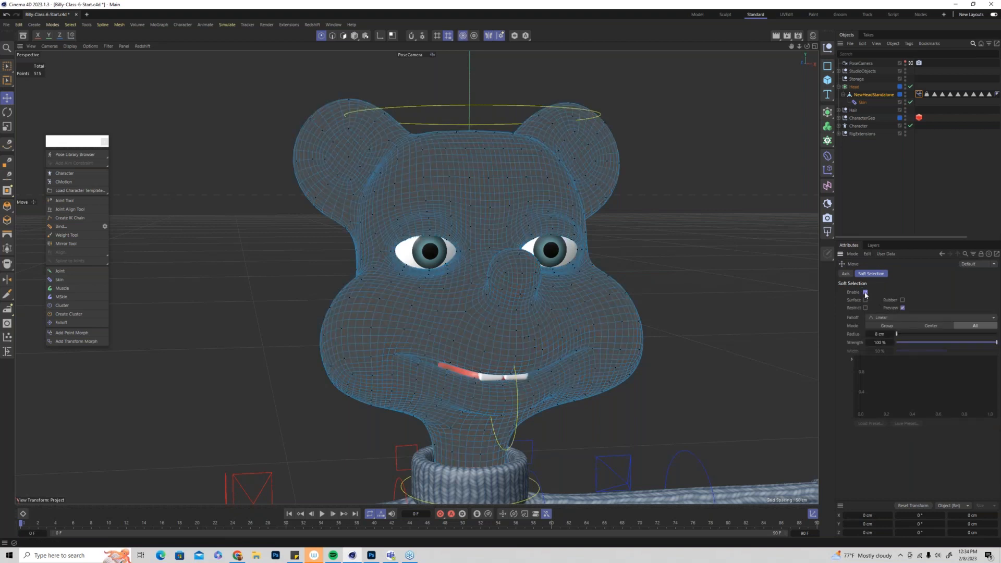
pyautogui.click(880, 333)
pyautogui.write('16')
pyautogui.press('Return')
pyautogui.moveTo(395, 356); pyautogui.dragTo(416, 370)
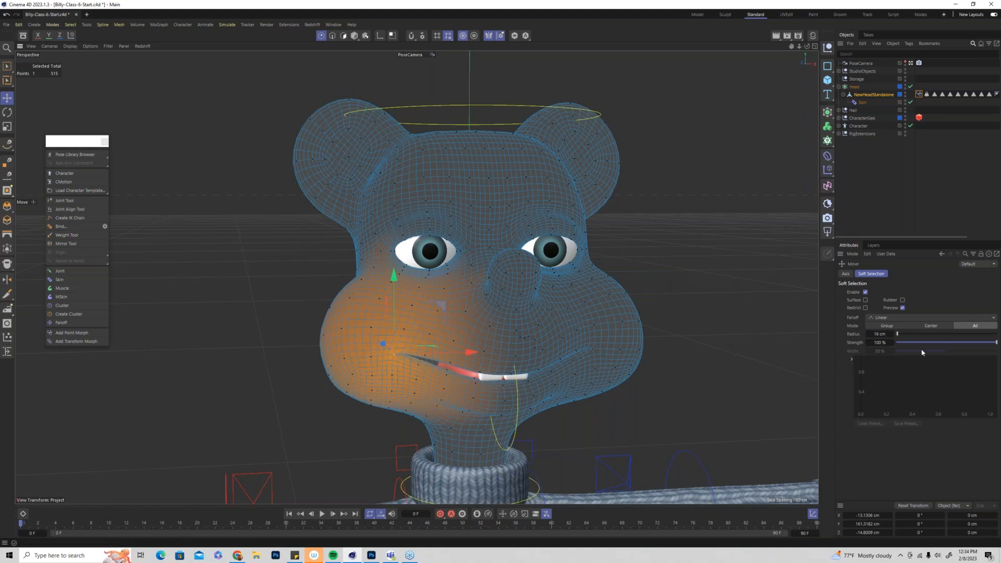
# Reduce the soft selection radius around the mouth corner, trying 14 cm and settling on 13 cm
pyautogui.click(877, 334)
pyautogui.write('14')
pyautogui.press('Return')
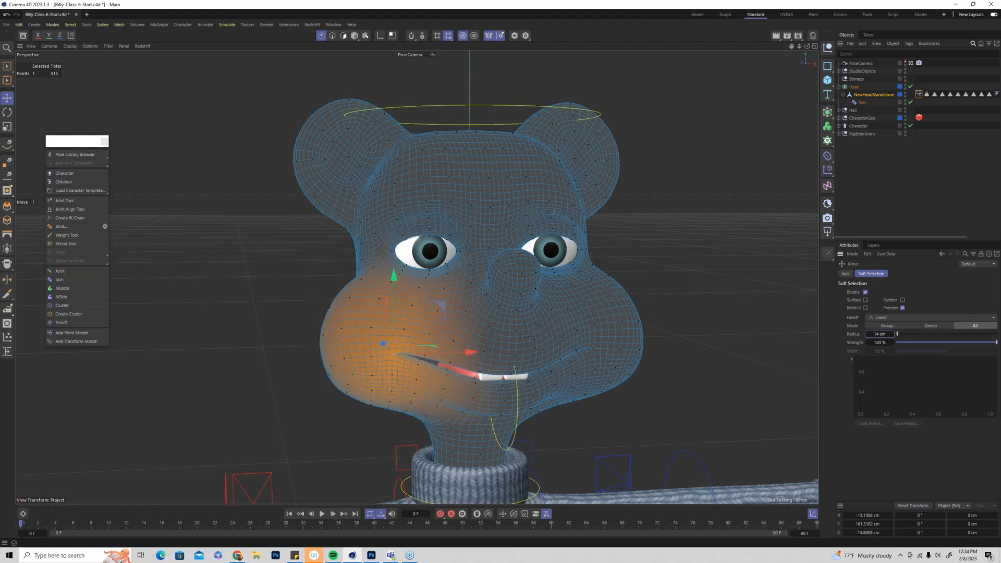
pyautogui.click(885, 334)
pyautogui.write('13')
pyautogui.press('Return')
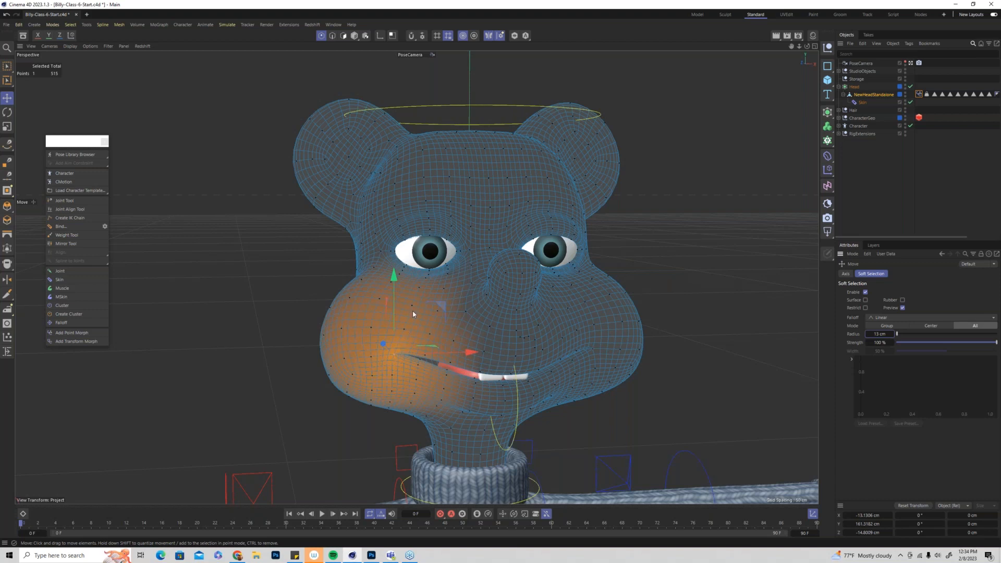
# Raise the mouth corner about 4 cm and shift it slightly outward to form the smile
pyautogui.moveTo(394, 277); pyautogui.dragTo(403, 247)
pyautogui.moveTo(472, 326); pyautogui.dragTo(466, 327)
pyautogui.keyDown('alt'); pyautogui.moveTo(426, 289); pyautogui.dragTo(497, 331); pyautogui.keyUp('alt')
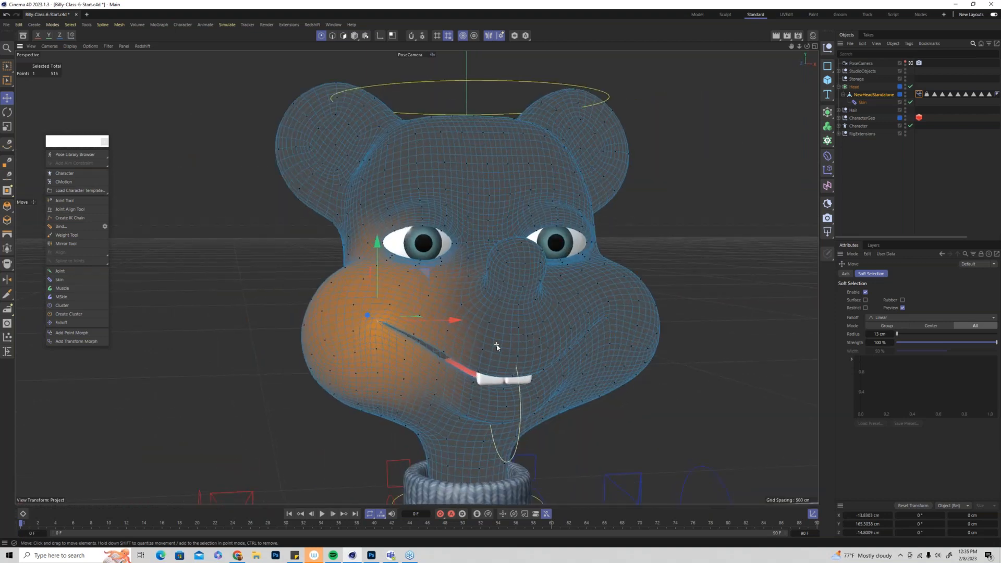
# Try raising the upper lip's centre point with soft selection and undo the move
pyautogui.scroll(3, 497, 346)
pyautogui.keyDown('alt'); pyautogui.moveTo(518, 377); pyautogui.dragTo(522, 395); pyautogui.keyUp('alt')
pyautogui.click(521, 394)
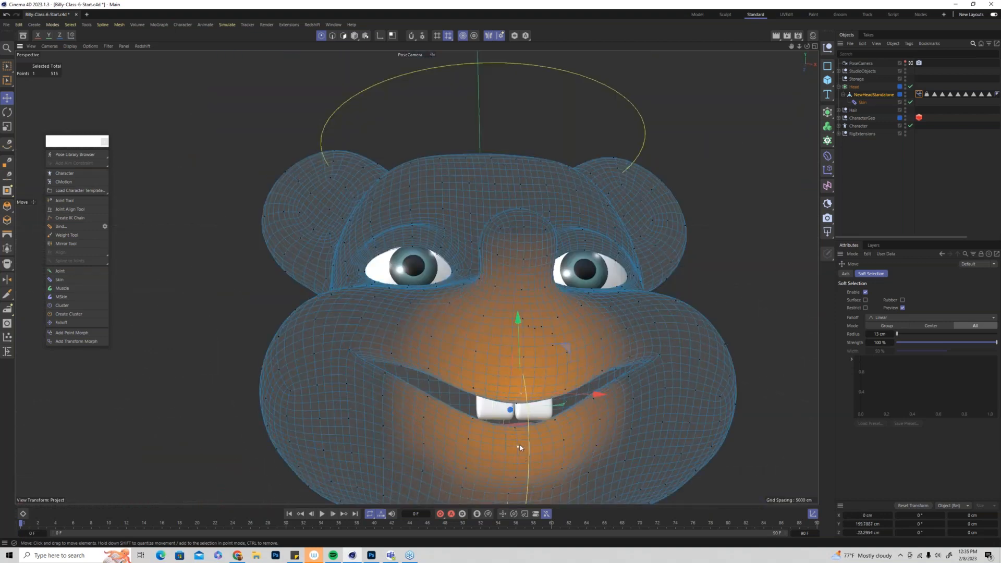
pyautogui.moveTo(520, 320)
pyautogui.mouseDown()
pyautogui.moveTo(519, 295)
pyautogui.moveTo(528, 308)
pyautogui.mouseUp()
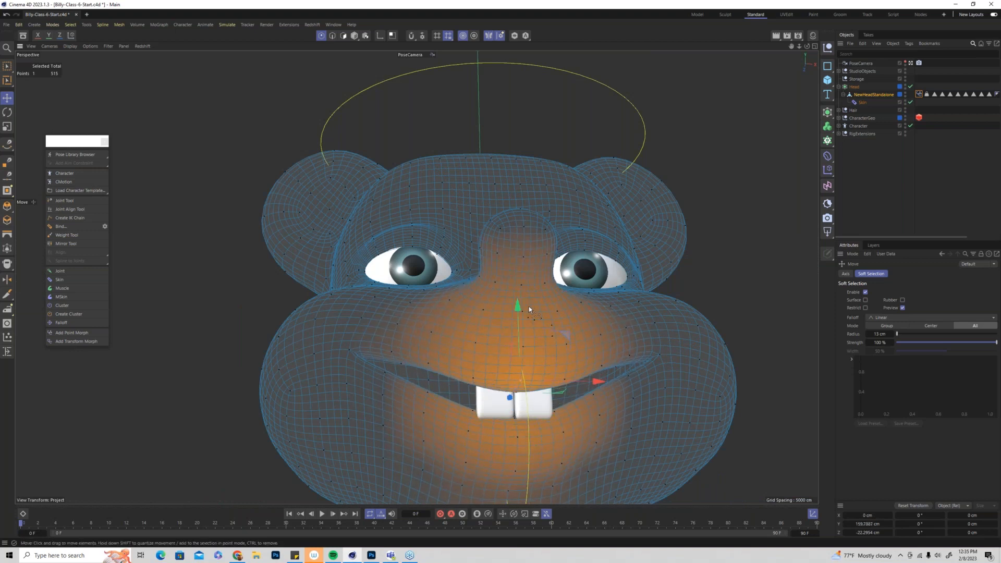
pyautogui.hotkey('ctrl', 'z')
# Disable soft selection, select the four central upper lip points, and raise them about 1.1 cm
pyautogui.moveTo(510, 377)
pyautogui.keyDown('alt'); pyautogui.mouseDown()
pyautogui.moveTo(510, 392)
pyautogui.moveTo(355, 308)
pyautogui.mouseUp(); pyautogui.keyUp('alt')
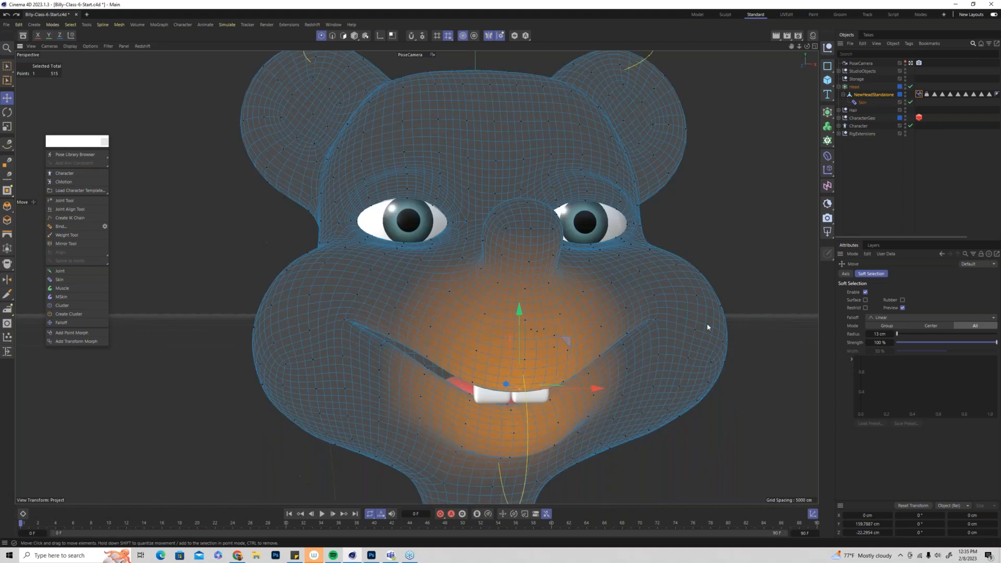
pyautogui.click(865, 292)
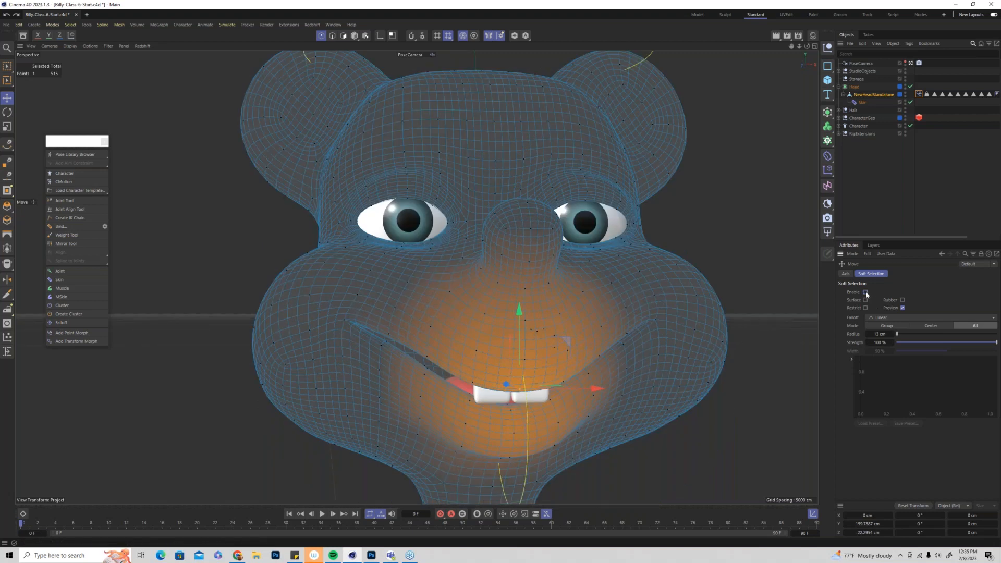
pyautogui.keyDown('alt'); pyautogui.moveTo(508, 395); pyautogui.dragTo(523, 373); pyautogui.keyUp('alt')
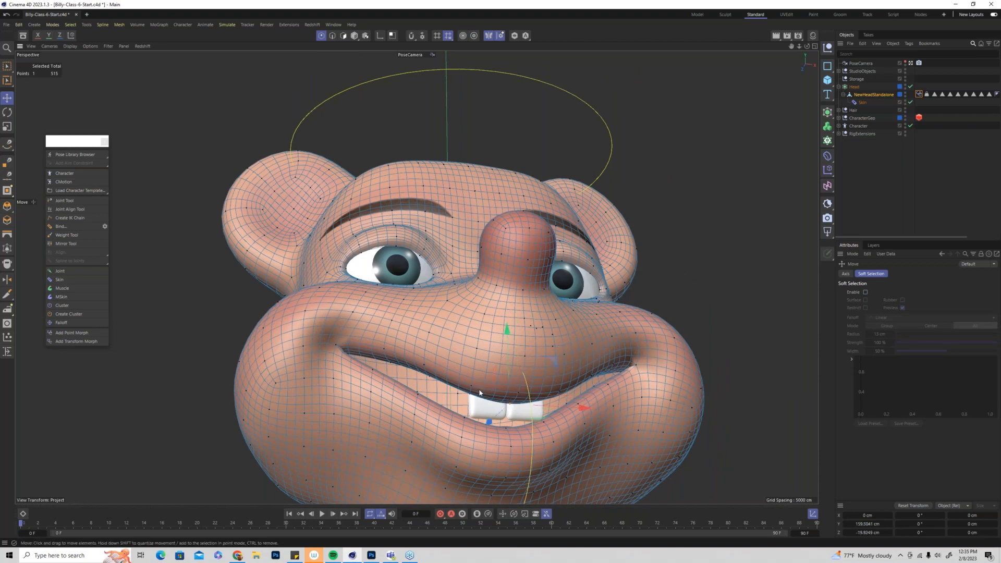
pyautogui.moveTo(525, 396); pyautogui.dragTo(532, 387)
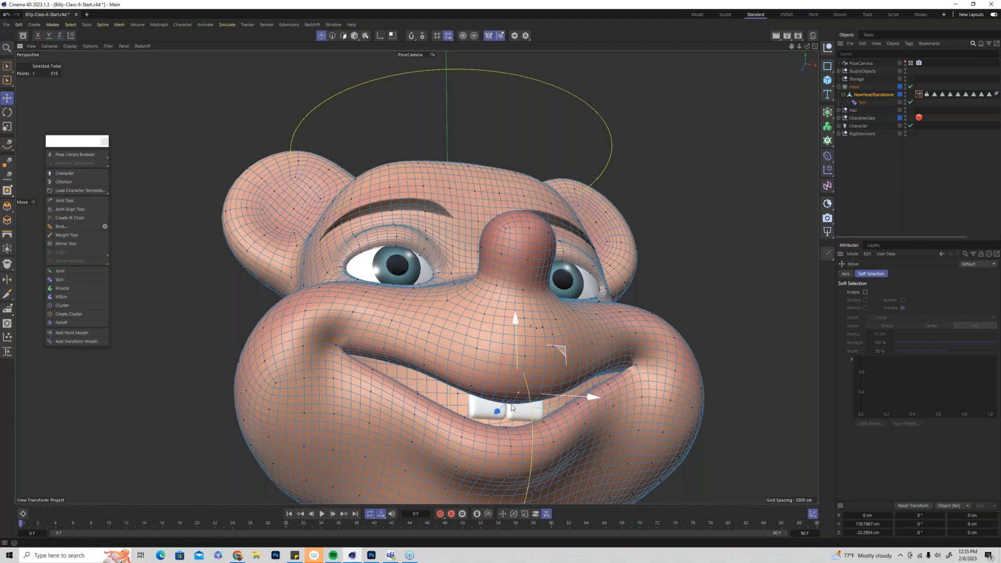
pyautogui.keyDown('shift'); pyautogui.click(471, 387); pyautogui.keyUp('shift')
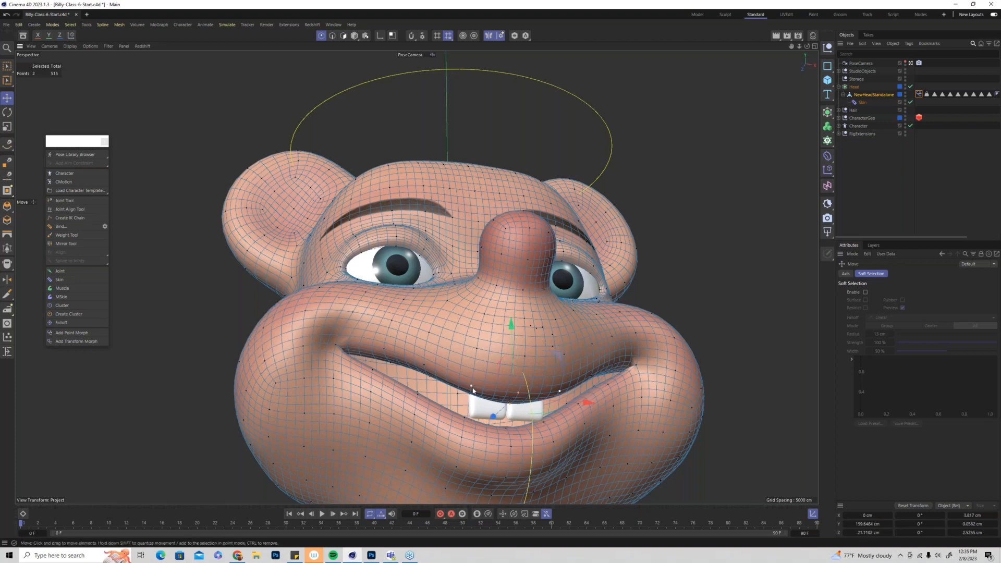
pyautogui.keyDown('shift'); pyautogui.click(472, 390); pyautogui.keyUp('shift')
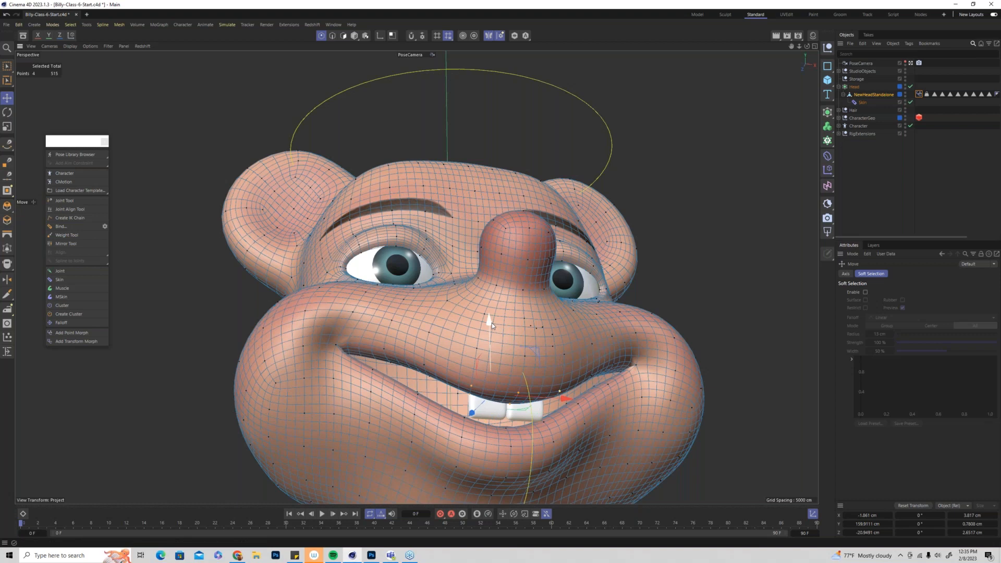
pyautogui.moveTo(492, 321); pyautogui.dragTo(492, 308)
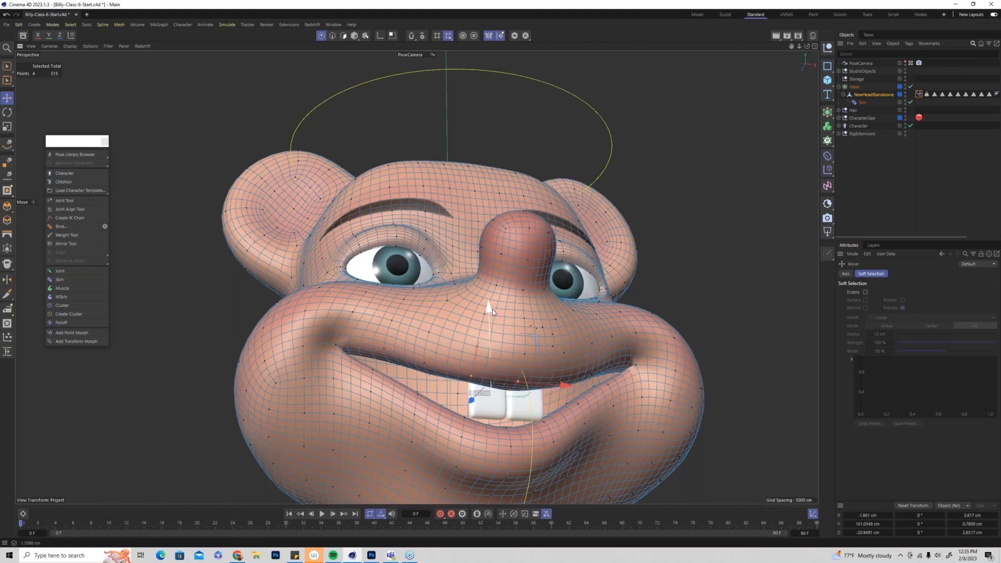
# Adjust the height of the centre and side points between the upper lip and the nose
pyautogui.click(535, 365)
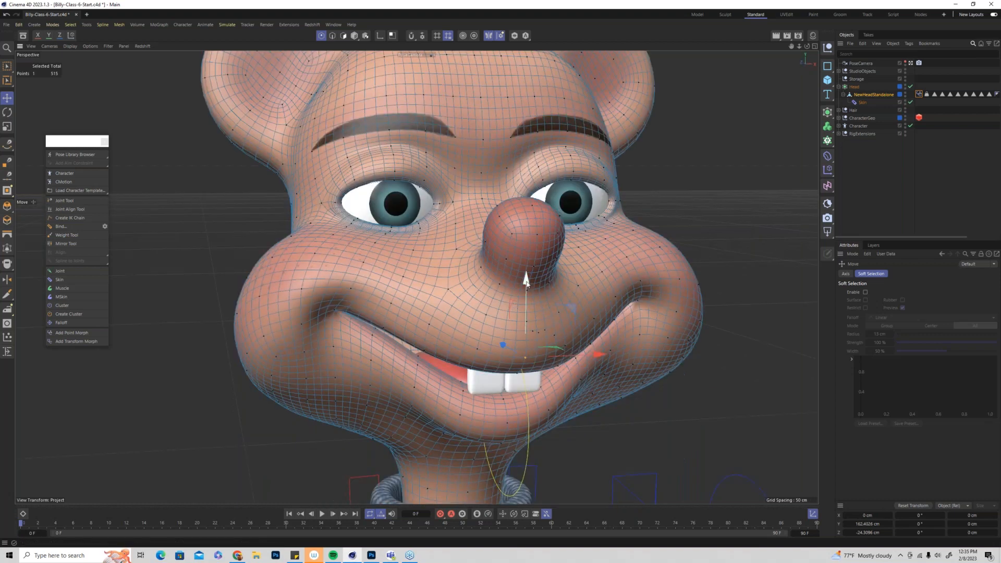
pyautogui.moveTo(518, 274); pyautogui.dragTo(481, 269)
pyautogui.click(476, 349)
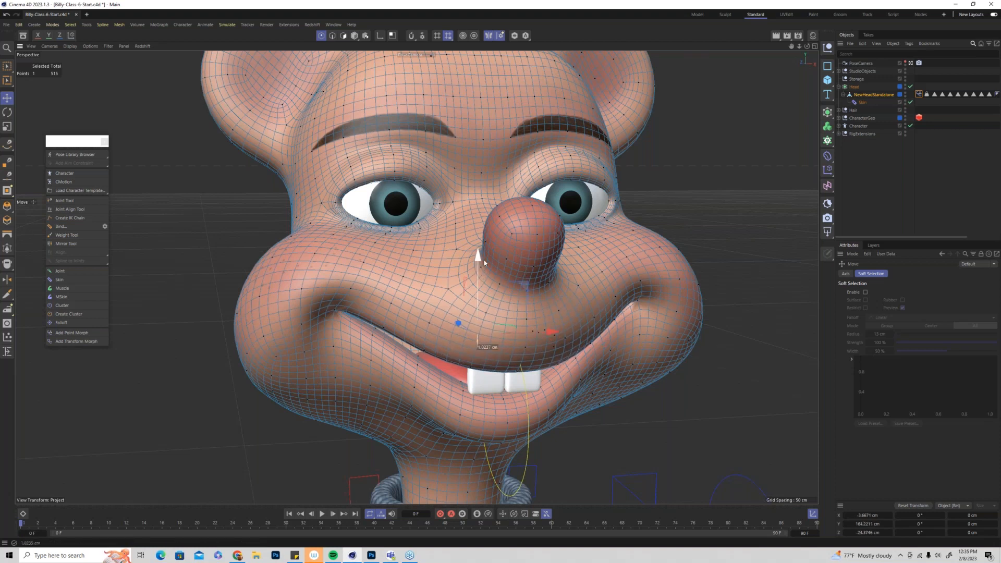
pyautogui.scroll(-1, 502, 340)
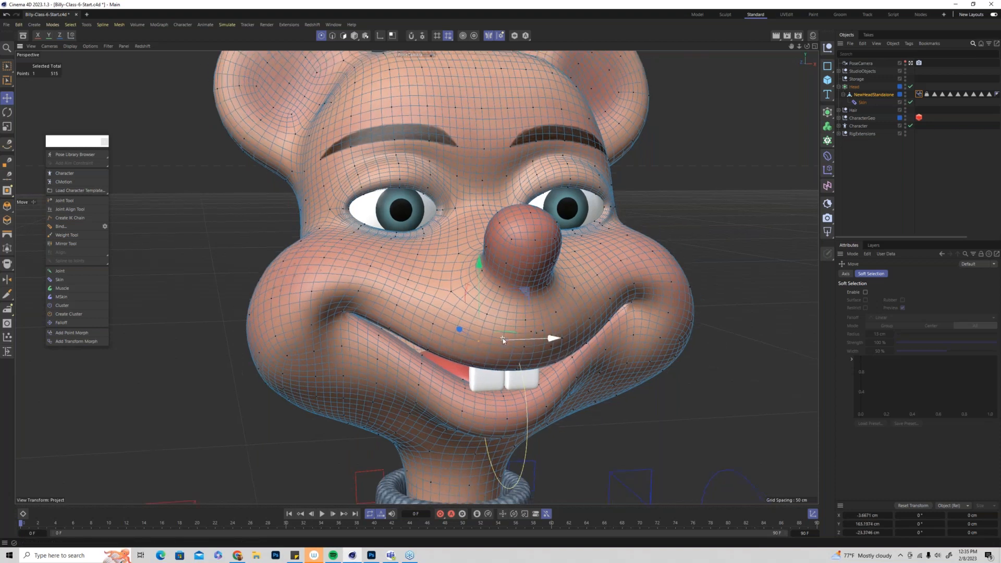
# Select the two points inside the mouth corner and nudge them slightly backward to tidy the crease
pyautogui.scroll(-2, 502, 342)
pyautogui.keyDown('alt'); pyautogui.moveTo(499, 343); pyautogui.dragTo(479, 326); pyautogui.keyUp('alt')
pyautogui.click(396, 336)
pyautogui.keyDown('alt'); pyautogui.moveTo(422, 356); pyautogui.dragTo(399, 348); pyautogui.keyUp('alt')
pyautogui.keyDown('alt'); pyautogui.moveTo(399, 348); pyautogui.dragTo(253, 311, button='right'); pyautogui.keyUp('alt')
pyautogui.keyDown('shift'); pyautogui.click(443, 322); pyautogui.keyUp('shift')
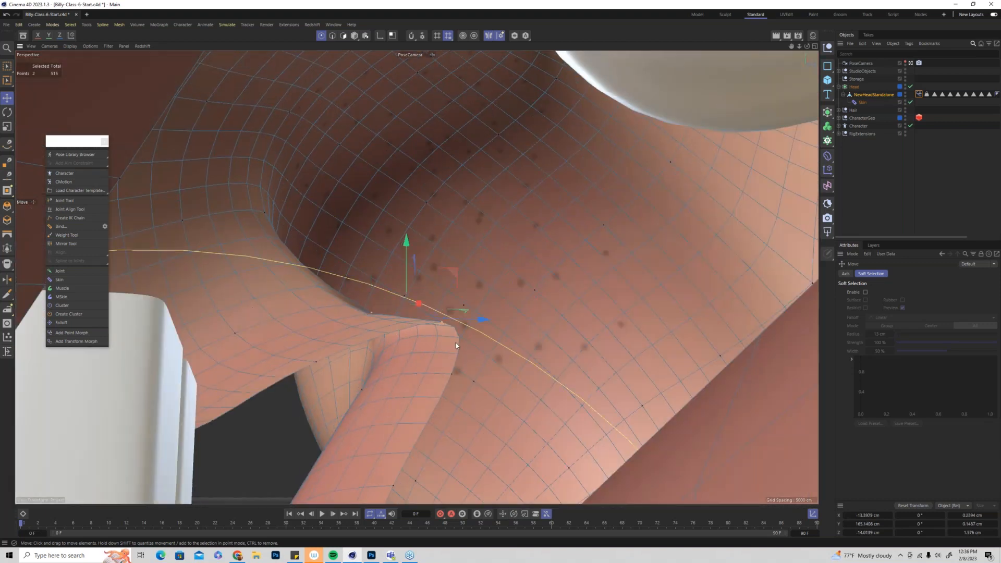
pyautogui.keyDown('alt'); pyautogui.moveTo(427, 368); pyautogui.dragTo(446, 371, button='right'); pyautogui.keyUp('alt')
pyautogui.keyDown('alt'); pyautogui.moveTo(446, 371); pyautogui.dragTo(538, 396); pyautogui.keyUp('alt')
pyautogui.moveTo(392, 348); pyautogui.dragTo(396, 346)
pyautogui.scroll(-8, 452, 371)
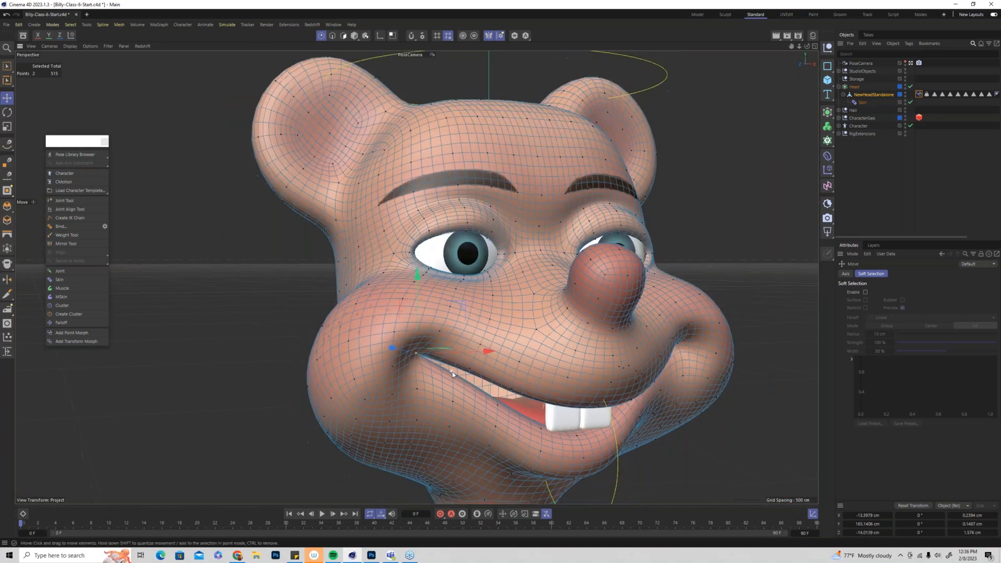
pyautogui.keyDown('alt'); pyautogui.moveTo(497, 381); pyautogui.dragTo(406, 368); pyautogui.keyUp('alt')
# Show the Pose Morph tag's settings again, test the new mouth pose's strength, and rename the pose as Smile
pyautogui.click(899, 87)
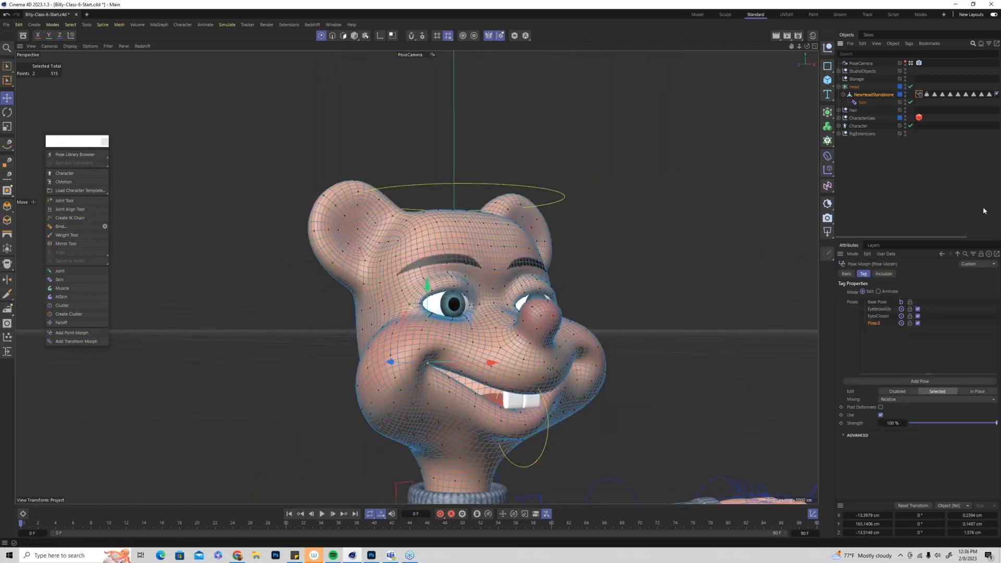
pyautogui.moveTo(991, 423)
pyautogui.mouseDown()
pyautogui.moveTo(909, 421)
pyautogui.moveTo(995, 423)
pyautogui.moveTo(925, 433)
pyautogui.moveTo(988, 438)
pyautogui.moveTo(924, 439)
pyautogui.moveTo(996, 440)
pyautogui.mouseUp()
pyautogui.doubleClick(873, 323)
pyautogui.write('Smile')
pyautogui.press('Return')
# Add a new pose and, with soft selection enabled, lower the mouth corner point about 5.5 cm
pyautogui.click(902, 382)
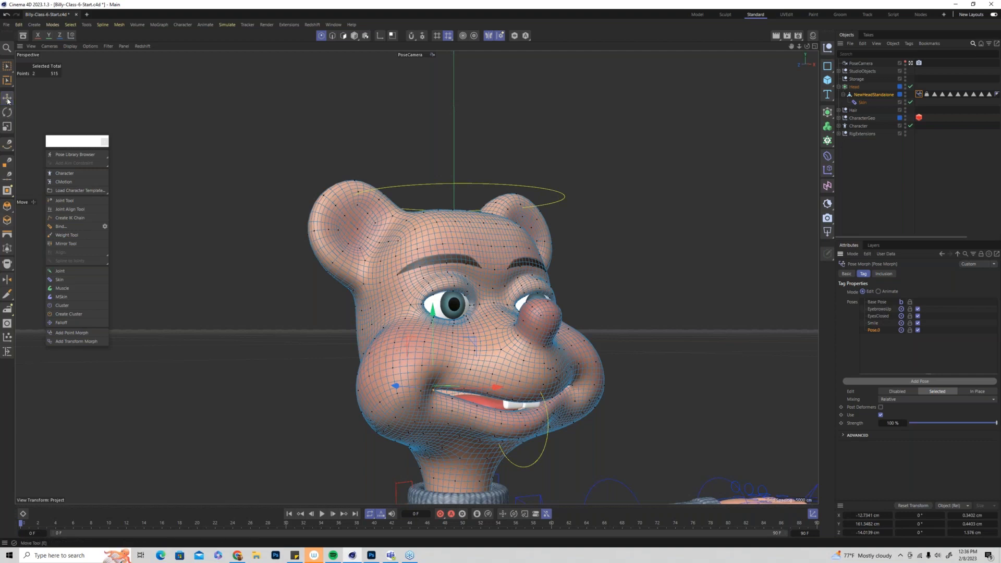
pyautogui.click(7, 98)
pyautogui.click(433, 389)
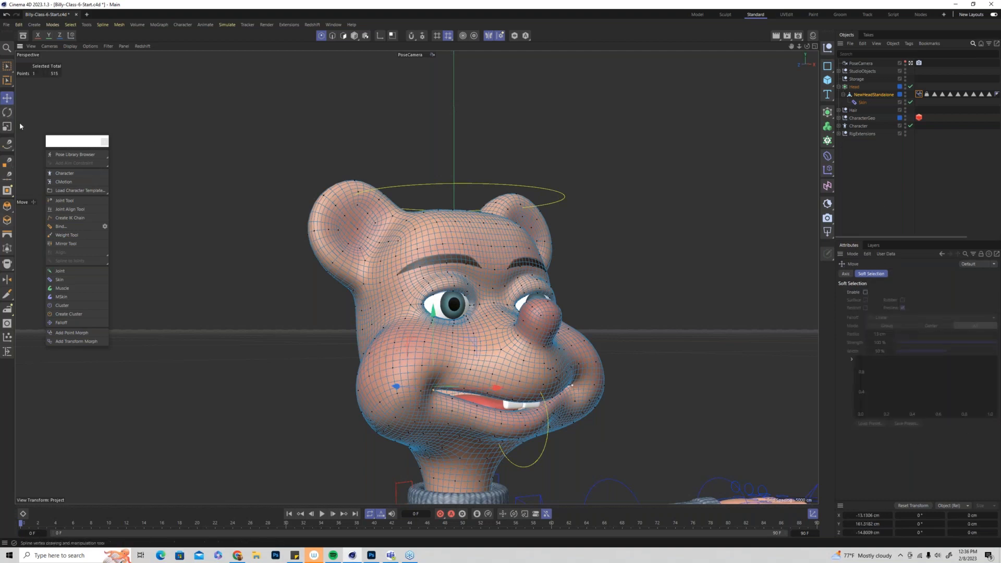
pyautogui.click(865, 291)
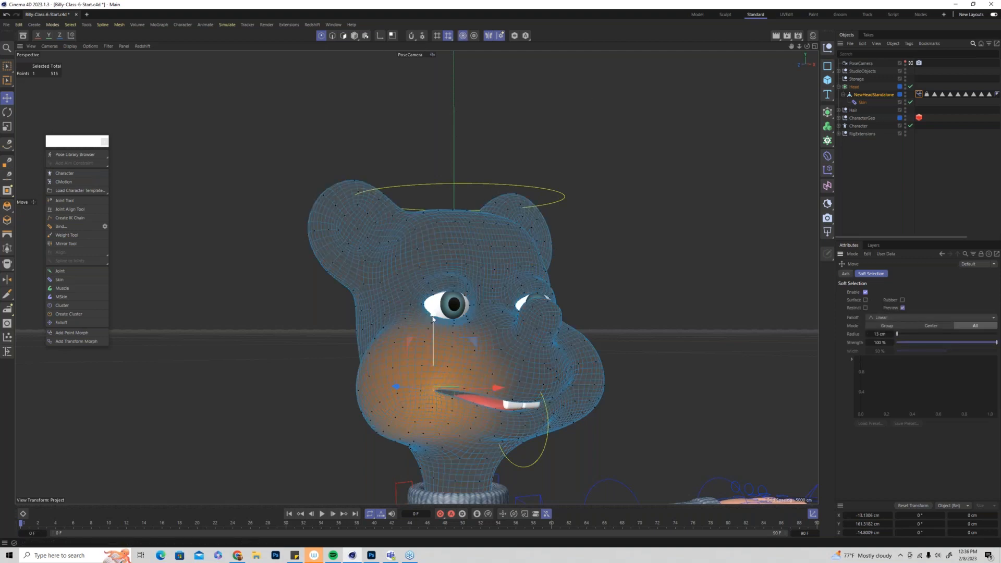
pyautogui.moveTo(434, 319); pyautogui.dragTo(430, 360)
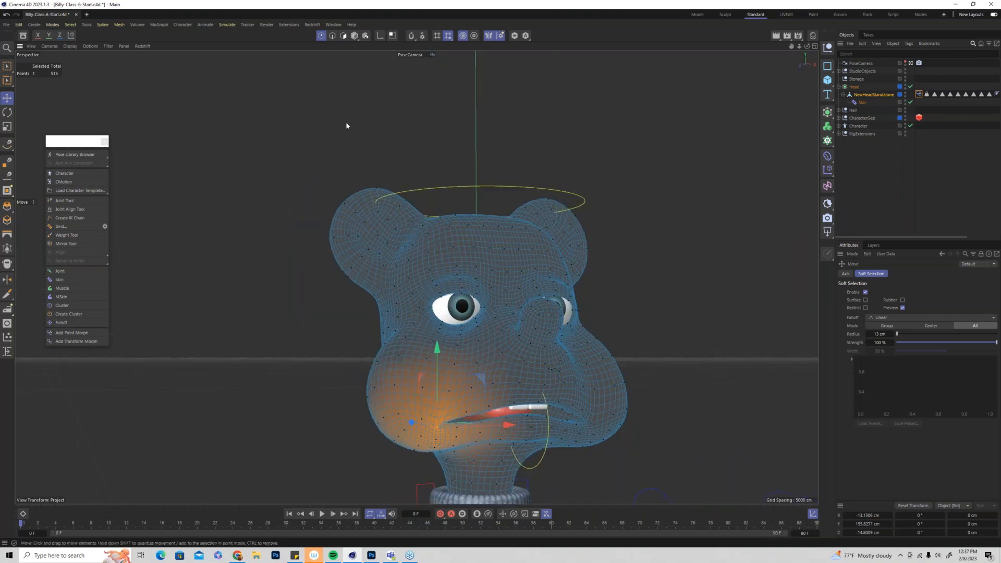
# Disable soft selection and raise the centre point below the lower lip about 0.4 cm
pyautogui.click(865, 292)
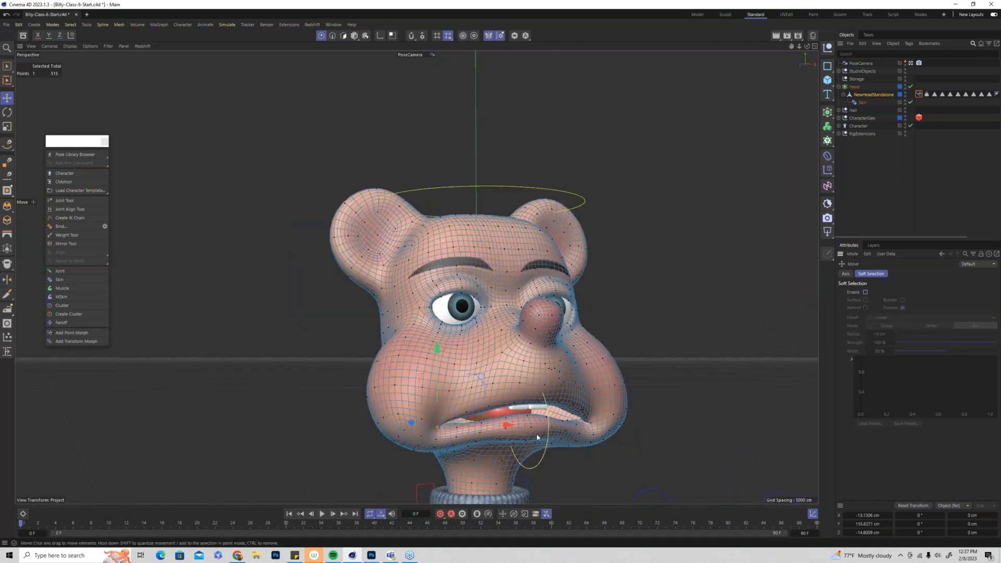
pyautogui.scroll(3, 554, 443)
pyautogui.click(515, 441)
pyautogui.moveTo(515, 368); pyautogui.dragTo(516, 360)
pyautogui.hotkey('ctrl', 'z')
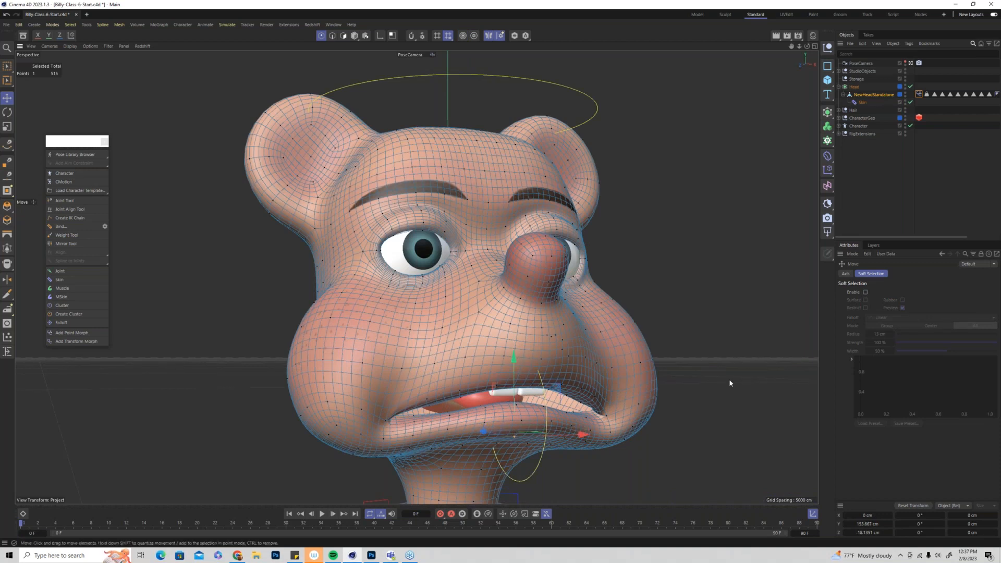
pyautogui.moveTo(651, 394)
pyautogui.keyDown('alt'); pyautogui.mouseDown()
pyautogui.moveTo(500, 422)
pyautogui.moveTo(621, 412)
pyautogui.mouseUp(); pyautogui.keyUp('alt')
# Show the Pose Morph tag's settings again and rename the new mouth pose as Frown
pyautogui.click(919, 95)
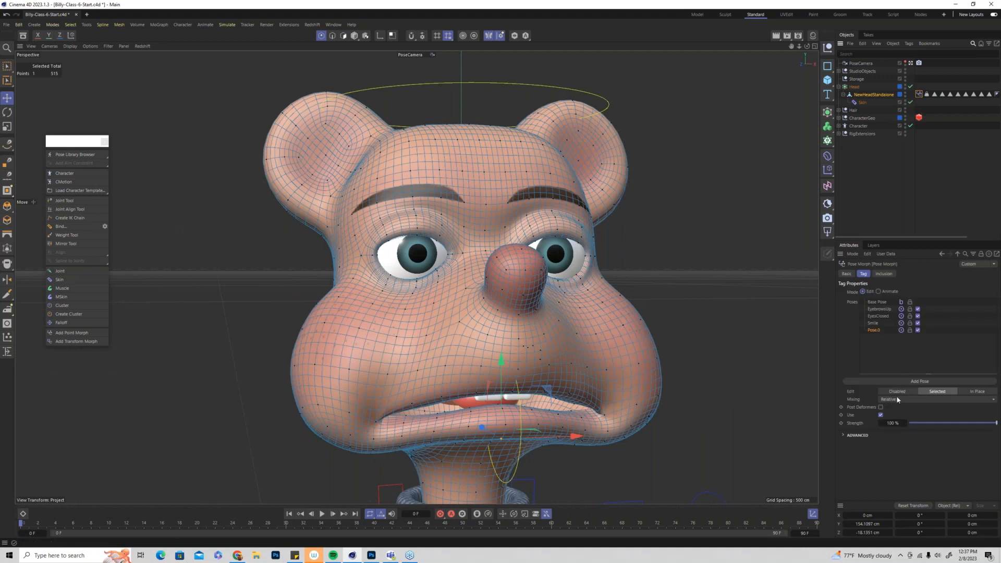
pyautogui.doubleClick(874, 331)
pyautogui.write('Frown')
pyautogui.press('Return')
# Add another pose to the Pose Morph tag and name it M-P-B
pyautogui.click(907, 381)
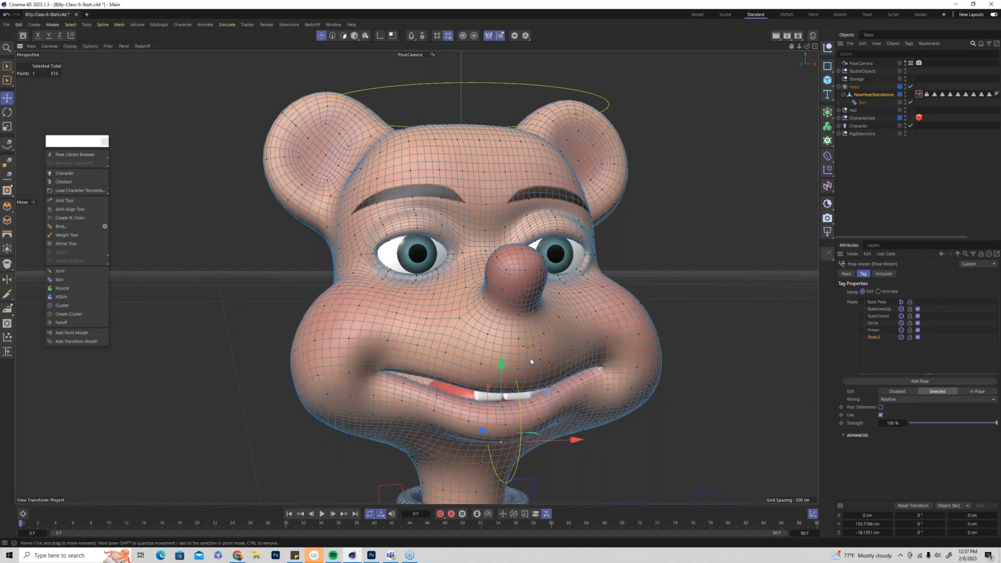
pyautogui.keyDown('alt'); pyautogui.moveTo(530, 360); pyautogui.dragTo(494, 275, button='middle'); pyautogui.keyUp('alt')
pyautogui.keyDown('alt'); pyautogui.moveTo(482, 284); pyautogui.dragTo(510, 295); pyautogui.keyUp('alt')
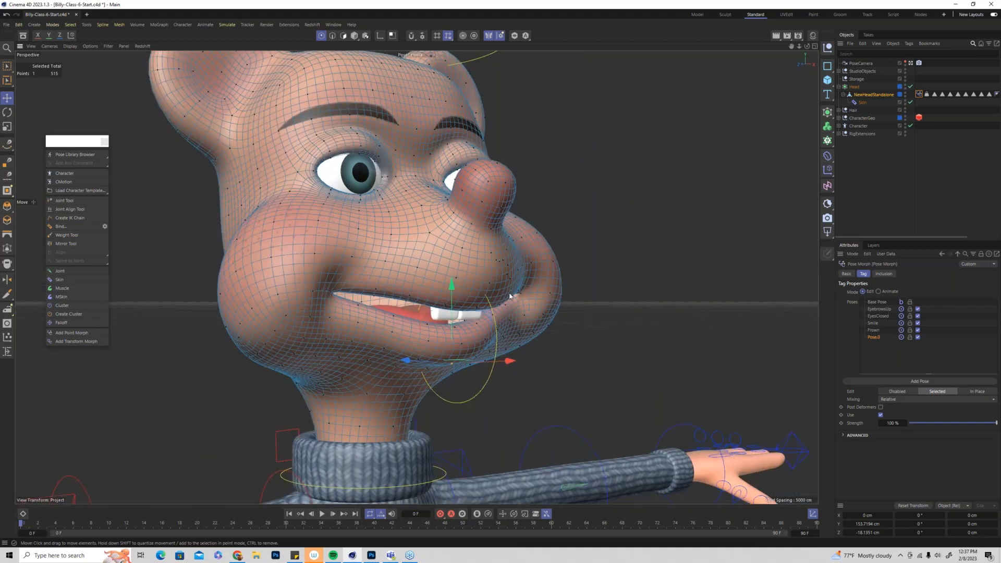
pyautogui.keyDown('alt'); pyautogui.moveTo(510, 295); pyautogui.dragTo(530, 346, button='middle'); pyautogui.keyUp('alt')
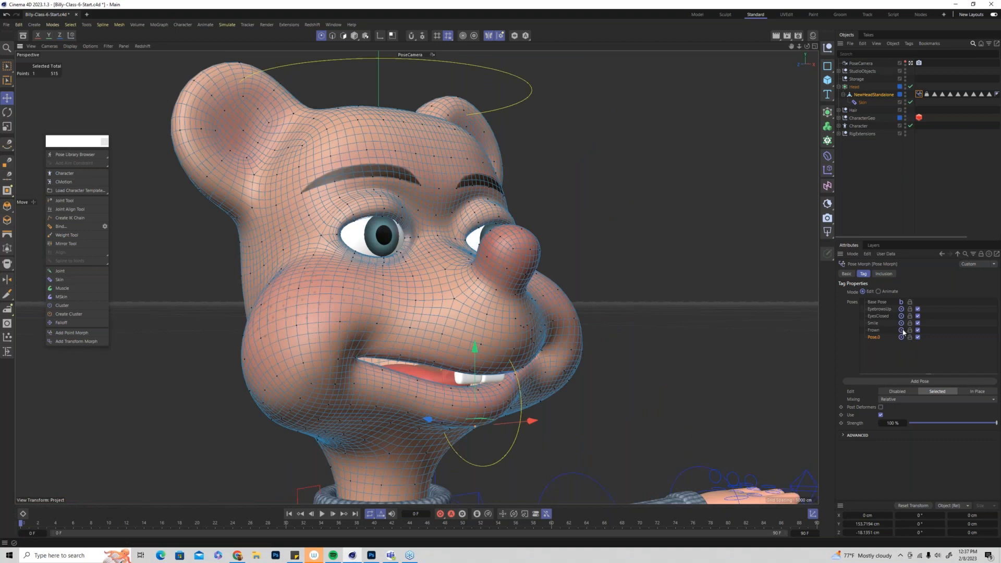
pyautogui.doubleClick(877, 338)
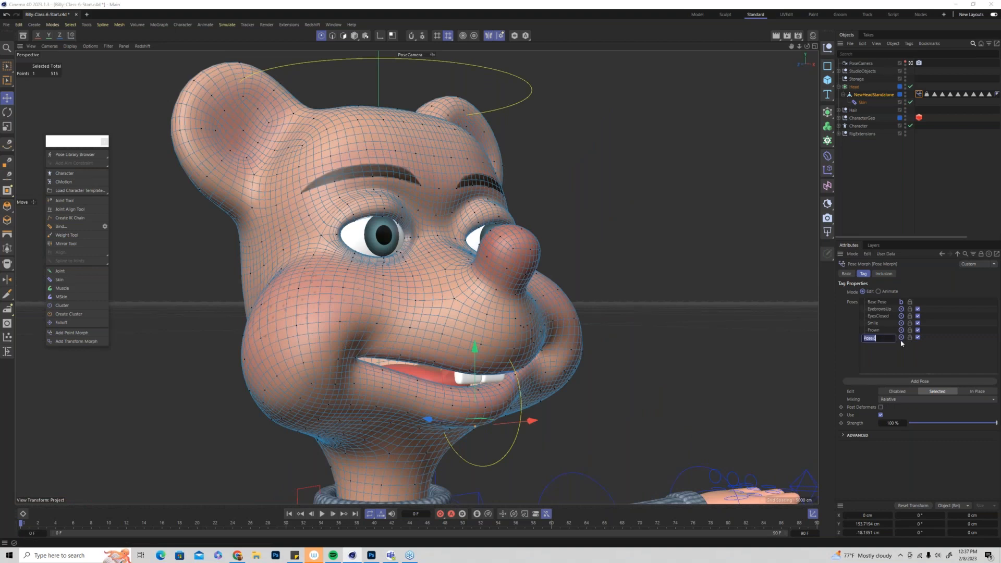
pyautogui.write('M')
pyautogui.write('-F')
pyautogui.write('-B')
pyautogui.press('Return')
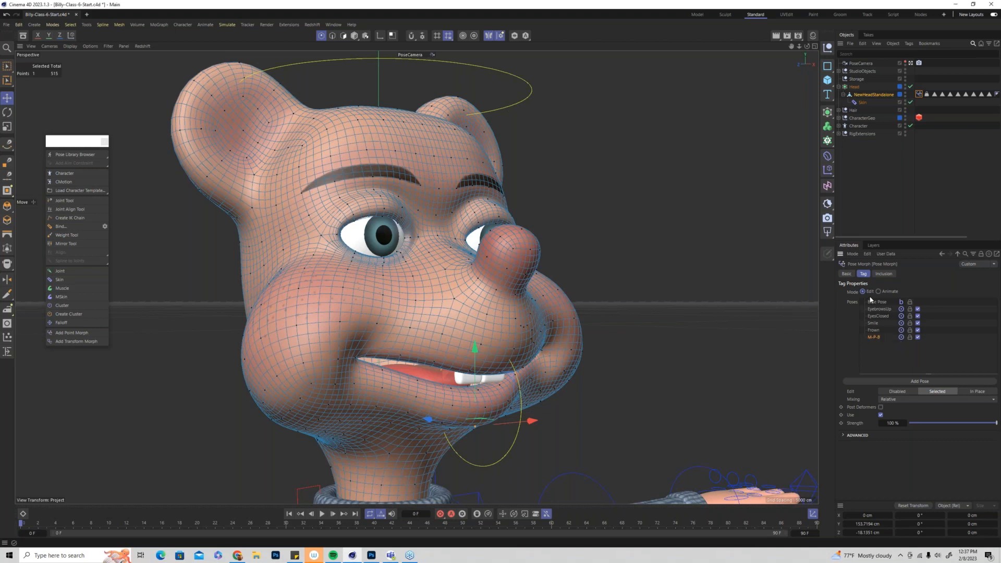
pyautogui.scroll(5, 470, 429)
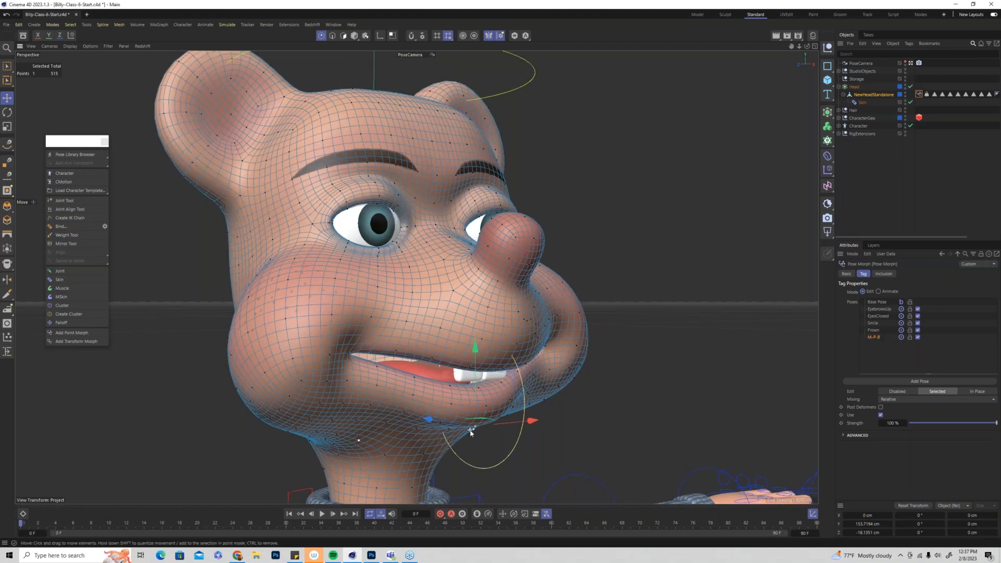
pyautogui.scroll(3, 479, 428)
pyautogui.click(459, 342)
pyautogui.keyDown('shift'); pyautogui.click(479, 349); pyautogui.keyUp('shift')
pyautogui.keyDown('shift'); pyautogui.click(495, 384); pyautogui.keyUp('shift')
pyautogui.keyDown('shift'); pyautogui.click(473, 423); pyautogui.keyUp('shift')
pyautogui.keyDown('shift'); pyautogui.click(405, 416); pyautogui.keyUp('shift')
pyautogui.keyDown('shift'); pyautogui.click(425, 380); pyautogui.keyUp('shift')
pyautogui.keyDown('shift'); pyautogui.click(422, 345); pyautogui.keyUp('shift')
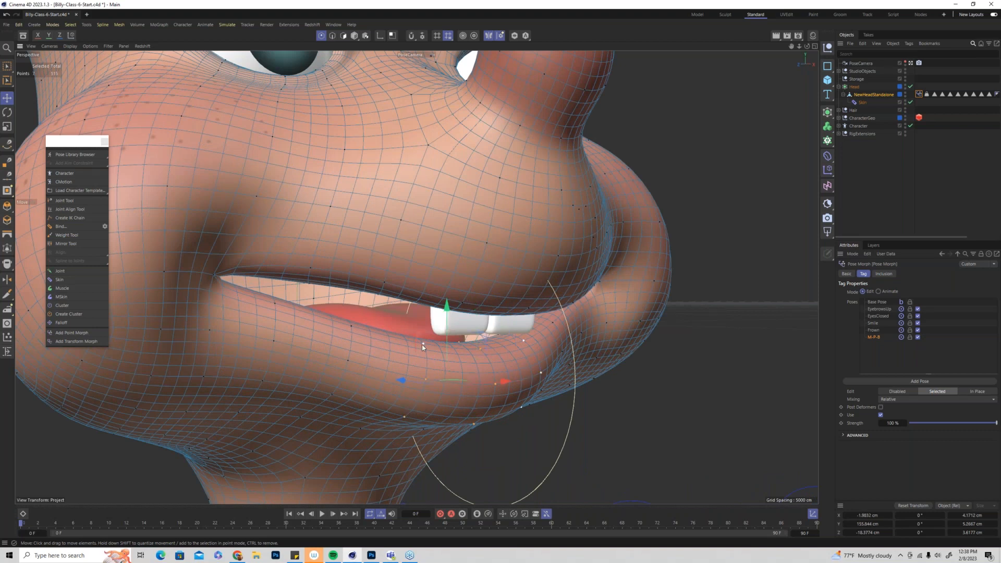
pyautogui.keyDown('alt'); pyautogui.moveTo(422, 346); pyautogui.dragTo(402, 329); pyautogui.keyUp('alt')
pyautogui.keyDown('shift'); pyautogui.click(402, 329); pyautogui.keyUp('shift')
pyautogui.keyDown('alt'); pyautogui.moveTo(420, 389); pyautogui.dragTo(402, 379); pyautogui.keyUp('alt')
# Select the central points of the upper lip and lower them slightly over the teeth
pyautogui.click(555, 269)
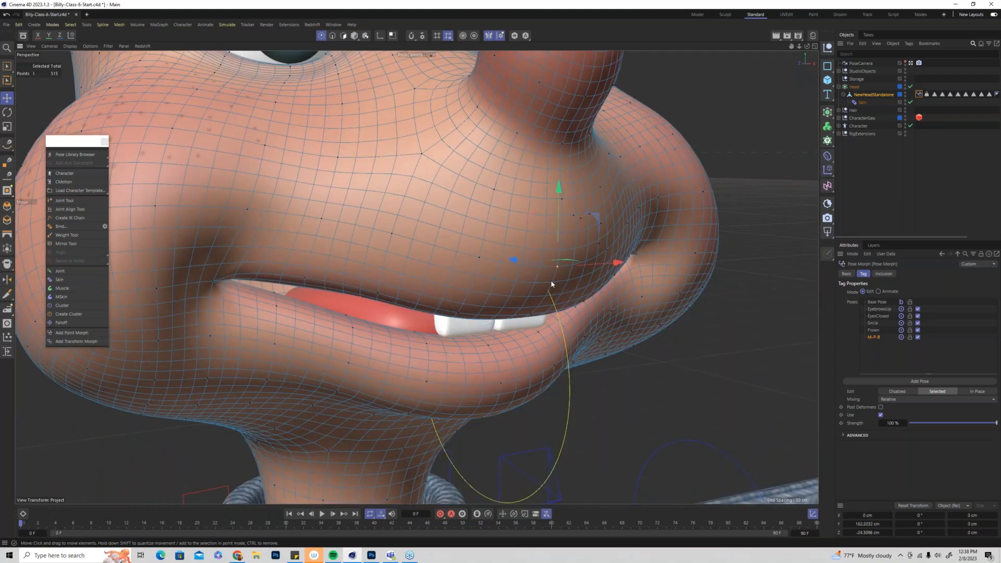
pyautogui.keyDown('shift'); pyautogui.click(524, 321); pyautogui.keyUp('shift')
pyautogui.keyDown('alt'); pyautogui.moveTo(524, 321); pyautogui.dragTo(502, 339); pyautogui.keyUp('alt')
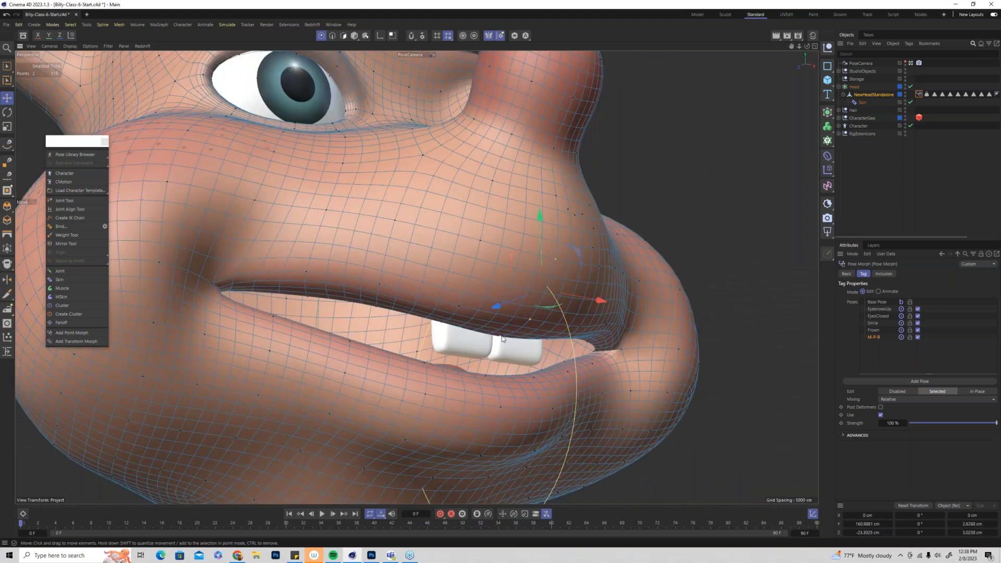
pyautogui.keyDown('shift'); pyautogui.click(501, 336); pyautogui.keyUp('shift')
pyautogui.keyDown('shift'); pyautogui.click(471, 271); pyautogui.keyUp('shift')
pyautogui.keyDown('shift'); pyautogui.click(442, 325); pyautogui.keyUp('shift')
pyautogui.keyDown('shift'); pyautogui.click(442, 326); pyautogui.keyUp('shift')
pyautogui.moveTo(494, 215); pyautogui.dragTo(495, 233)
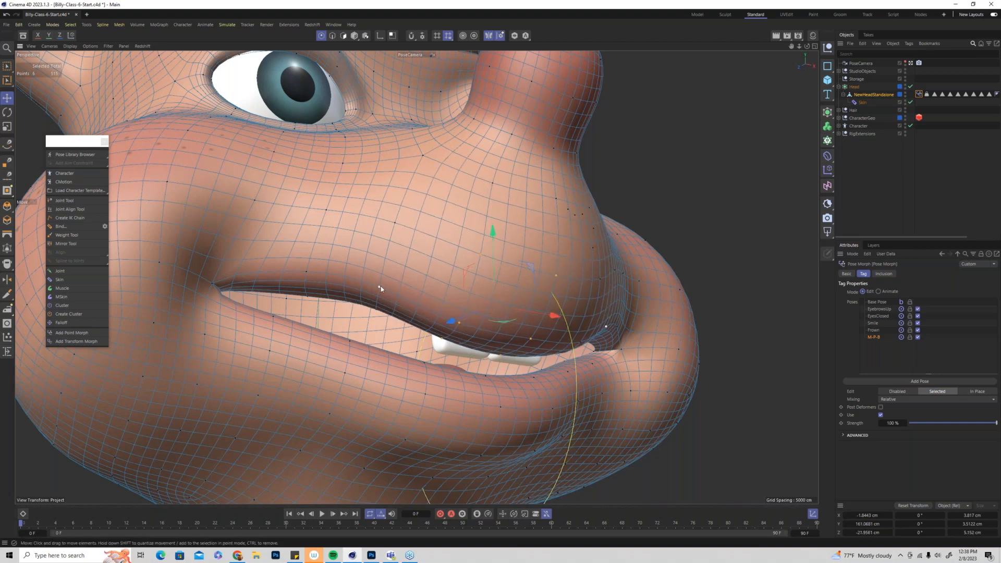
# Lower the two pairs of upper lip points between the lip's centre and the mouth corner
pyautogui.click(381, 302)
pyautogui.keyDown('shift'); pyautogui.click(376, 312); pyautogui.keyUp('shift')
pyautogui.moveTo(378, 226); pyautogui.dragTo(383, 249)
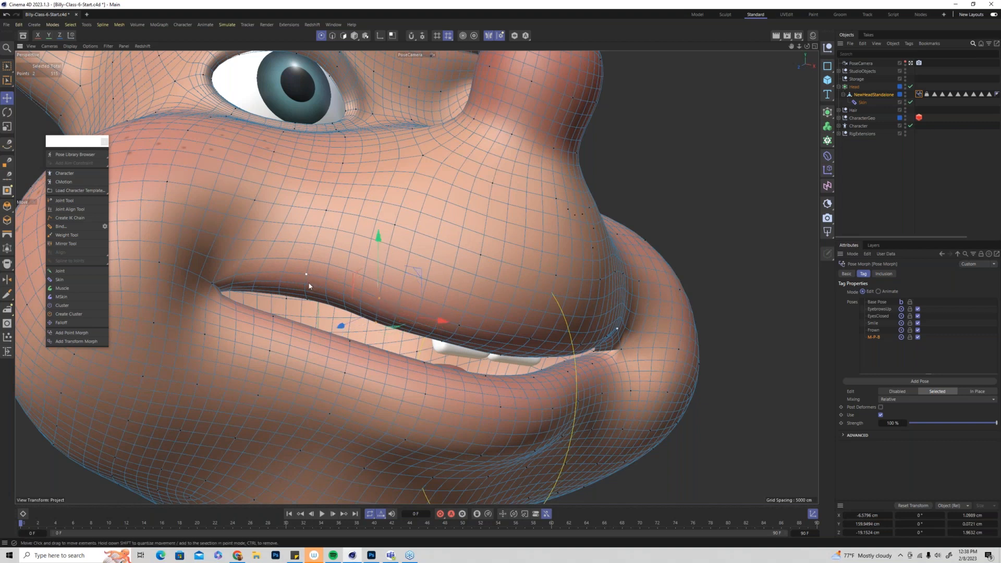
pyautogui.click(310, 296)
pyautogui.keyDown('shift'); pyautogui.click(309, 296); pyautogui.keyUp('shift')
pyautogui.moveTo(309, 218); pyautogui.dragTo(310, 220)
pyautogui.moveTo(314, 222); pyautogui.dragTo(314, 220)
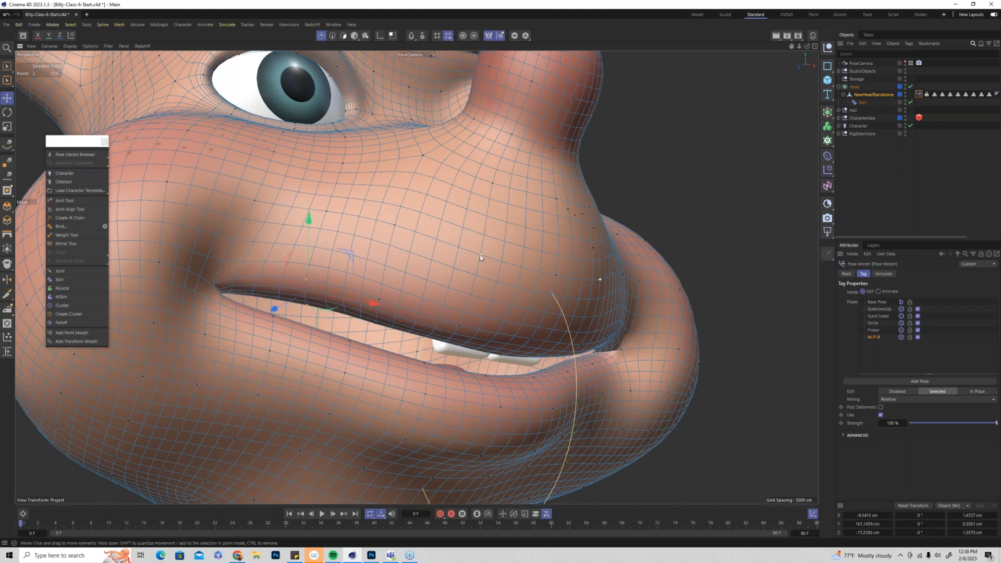
# Lower the single point above the side of the upper lip and nudge it slightly sideways
pyautogui.click(394, 218)
pyautogui.moveTo(395, 156); pyautogui.dragTo(396, 161)
pyautogui.moveTo(458, 242); pyautogui.dragTo(456, 242)
# Select the central points of the lower lip and move them forward about 1.4 cm
pyautogui.keyDown('alt'); pyautogui.moveTo(552, 244); pyautogui.dragTo(528, 377); pyautogui.keyUp('alt')
pyautogui.click(559, 275)
pyautogui.keyDown('alt'); pyautogui.moveTo(527, 377); pyautogui.dragTo(528, 351, button='right'); pyautogui.keyUp('alt')
pyautogui.keyDown('alt'); pyautogui.moveTo(529, 352); pyautogui.dragTo(509, 349); pyautogui.keyUp('alt')
pyautogui.click(498, 326)
pyautogui.keyDown('shift'); pyautogui.click(527, 335); pyautogui.keyUp('shift')
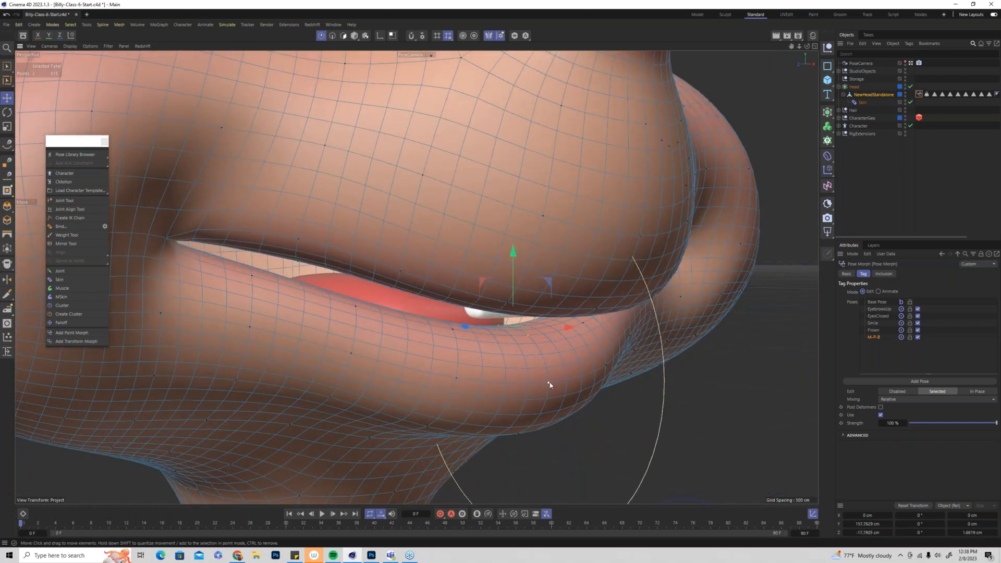
pyautogui.keyDown('shift'); pyautogui.click(548, 400); pyautogui.keyUp('shift')
pyautogui.keyDown('shift'); pyautogui.click(529, 428); pyautogui.keyUp('shift')
pyautogui.keyDown('alt'); pyautogui.moveTo(530, 426); pyautogui.dragTo(551, 414); pyautogui.keyUp('alt')
pyautogui.moveTo(551, 375); pyautogui.dragTo(471, 383)
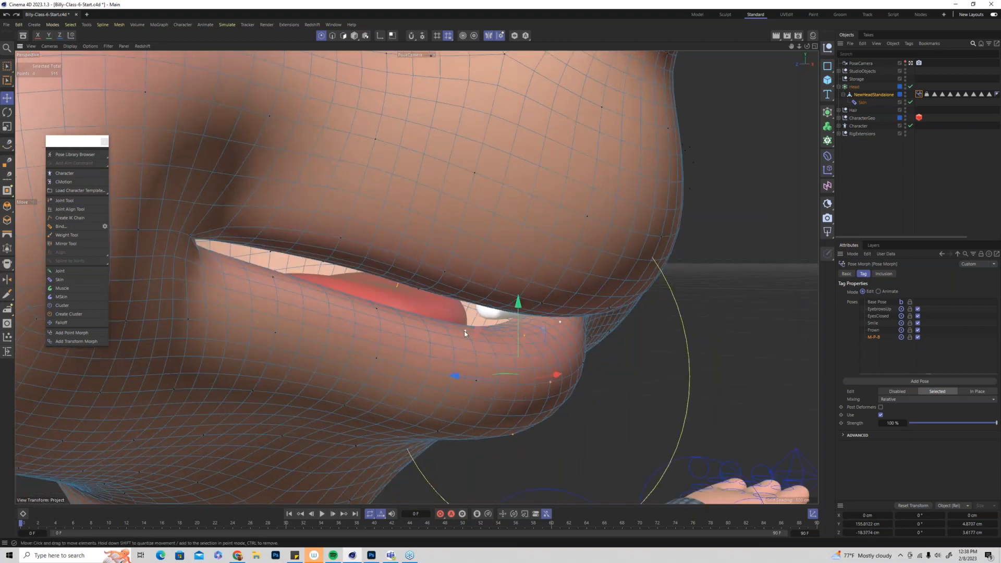
pyautogui.keyDown('shift'); pyautogui.click(465, 334); pyautogui.keyUp('shift')
pyautogui.keyDown('shift'); pyautogui.click(475, 381); pyautogui.keyUp('shift')
pyautogui.keyDown('shift'); pyautogui.click(436, 430); pyautogui.keyUp('shift')
pyautogui.moveTo(431, 381); pyautogui.dragTo(433, 386)
pyautogui.keyDown('alt'); pyautogui.moveTo(545, 366); pyautogui.dragTo(516, 363); pyautogui.keyUp('alt')
pyautogui.moveTo(471, 393); pyautogui.dragTo(569, 397)
pyautogui.moveTo(423, 383); pyautogui.dragTo(436, 383)
# Raise the selected lower lip points about 0.6 cm and nudge them slightly forward
pyautogui.moveTo(501, 305); pyautogui.dragTo(499, 288)
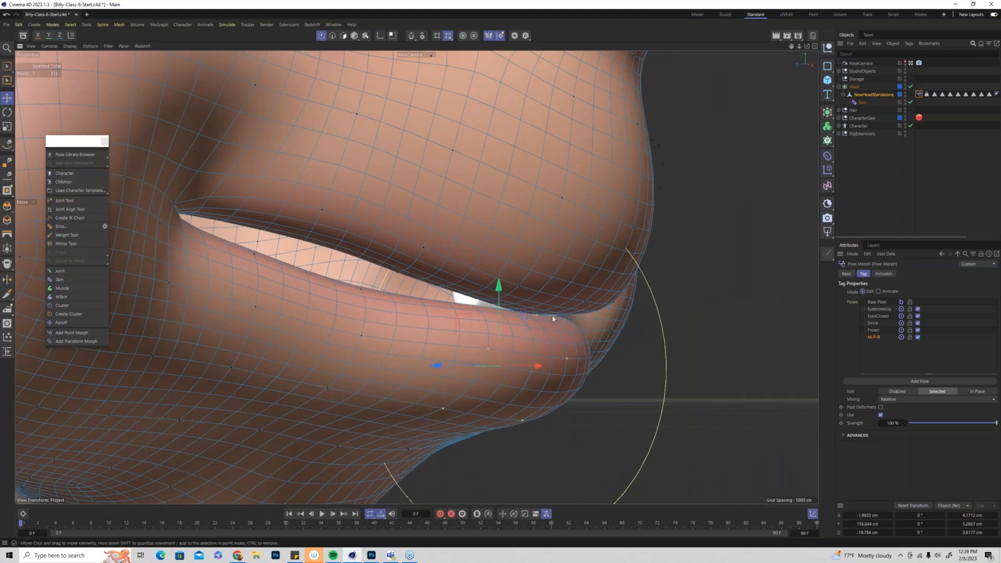
pyautogui.keyDown('alt'); pyautogui.moveTo(553, 318); pyautogui.dragTo(610, 333); pyautogui.keyUp('alt')
pyautogui.moveTo(463, 354); pyautogui.dragTo(467, 355)
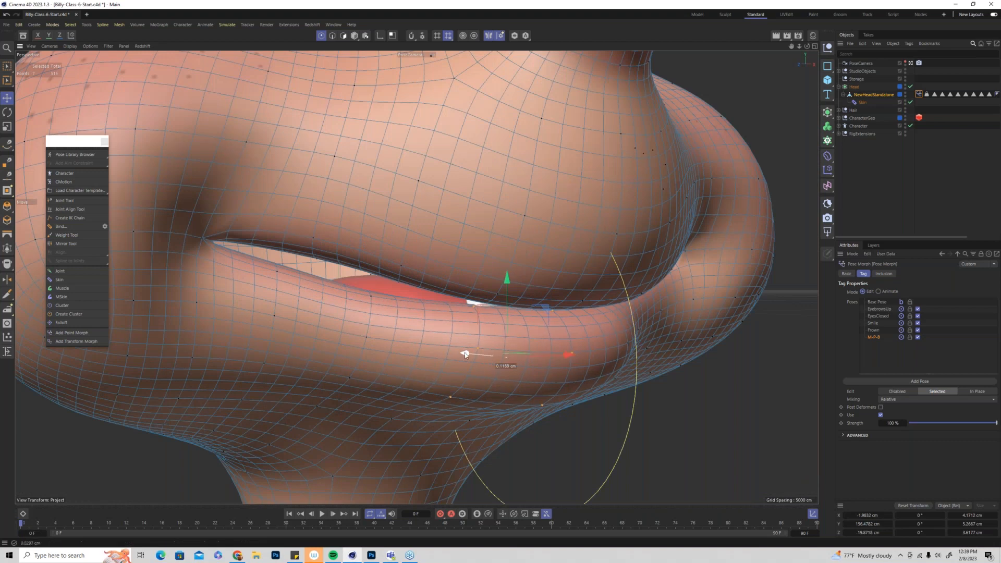
pyautogui.moveTo(508, 285); pyautogui.dragTo(508, 284)
# Select the next lower lip points toward the mouth corner and move them up to meet the upper lip
pyautogui.keyDown('alt'); pyautogui.moveTo(385, 349); pyautogui.dragTo(333, 276); pyautogui.keyUp('alt')
pyautogui.click(367, 296)
pyautogui.keyDown('shift'); pyautogui.click(367, 338); pyautogui.keyUp('shift')
pyautogui.moveTo(367, 342); pyautogui.dragTo(310, 318)
pyautogui.keyDown('alt'); pyautogui.moveTo(396, 332); pyautogui.dragTo(385, 242); pyautogui.keyUp('alt')
# Select the three lower lip points nearest the mouth corner and raise them about 0.3 cm
pyautogui.keyDown('alt'); pyautogui.moveTo(412, 312); pyautogui.dragTo(320, 332); pyautogui.keyUp('alt')
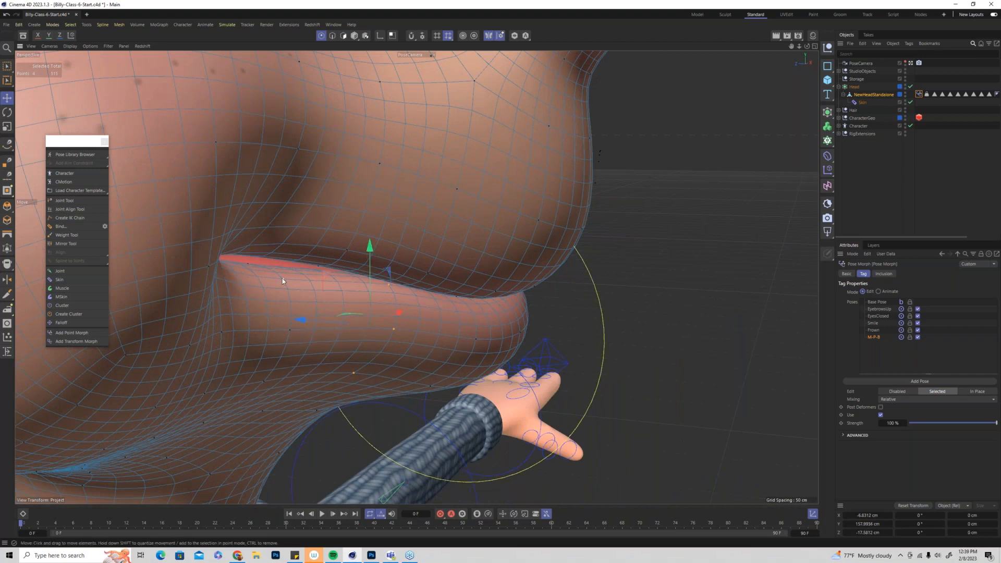
pyautogui.click(282, 256)
pyautogui.keyDown('shift'); pyautogui.click(245, 265); pyautogui.keyUp('shift')
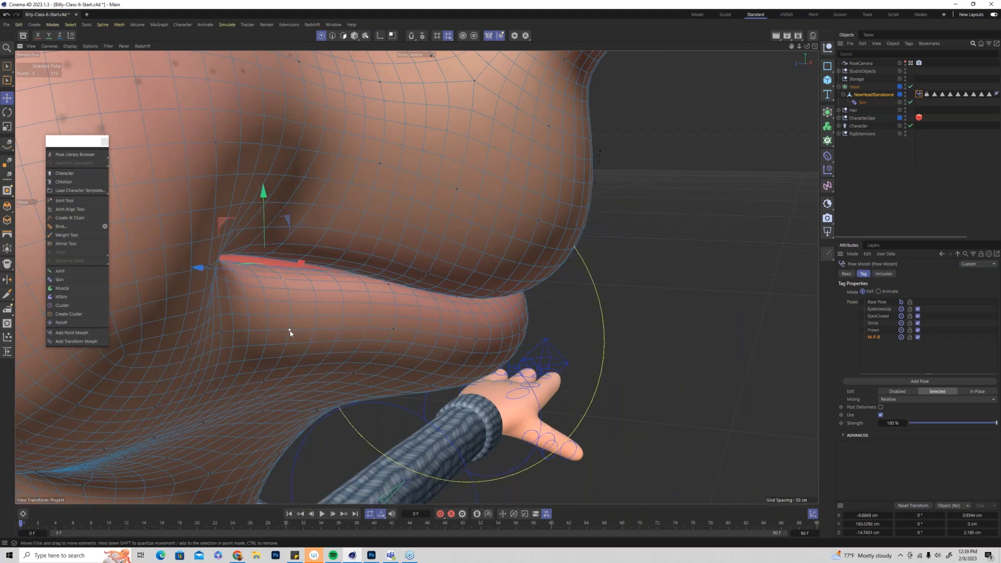
pyautogui.keyDown('shift'); pyautogui.click(290, 331); pyautogui.keyUp('shift')
pyautogui.keyDown('alt'); pyautogui.moveTo(311, 374); pyautogui.dragTo(251, 361); pyautogui.keyUp('alt')
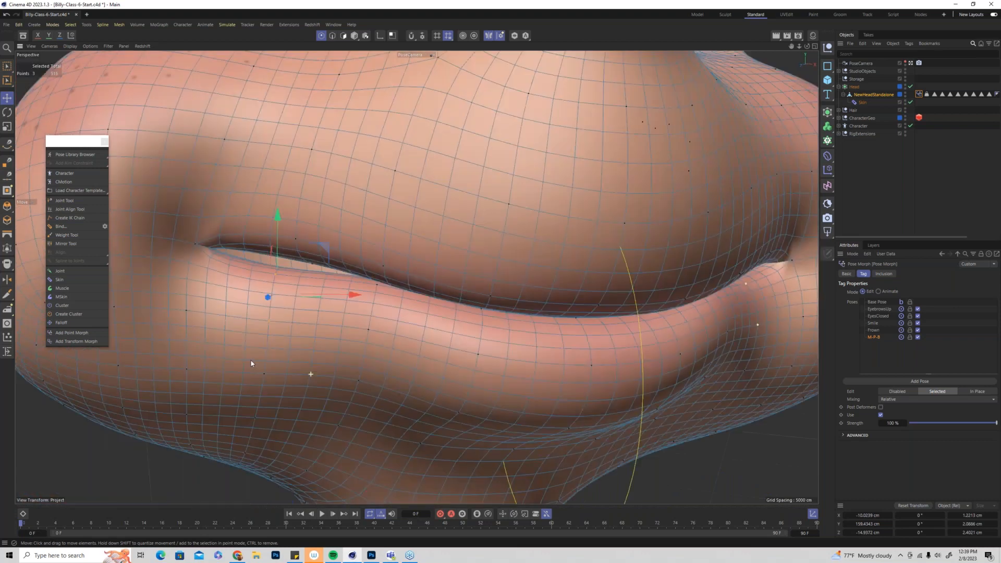
pyautogui.moveTo(275, 218); pyautogui.dragTo(278, 205)
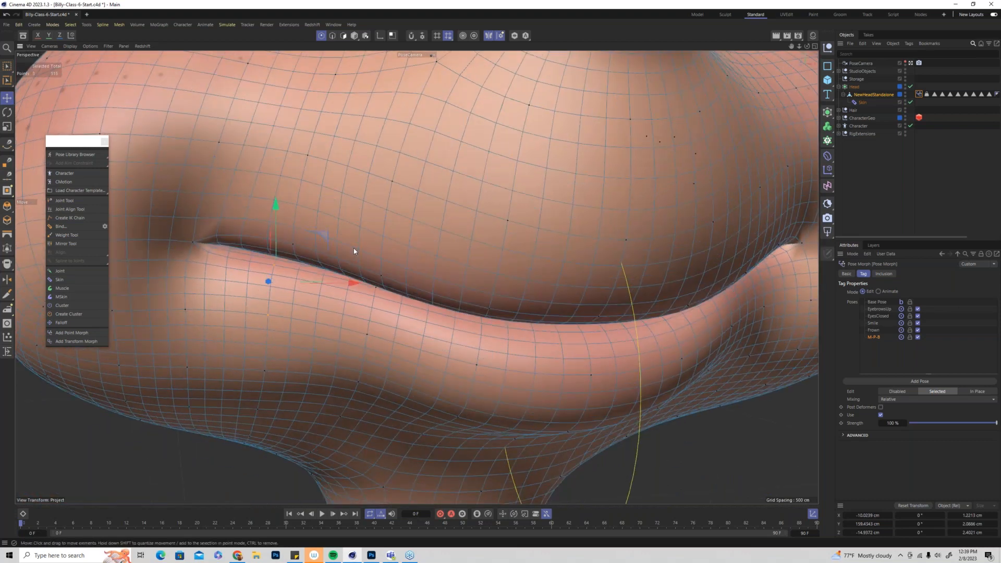
# Adjust the height of the three points beneath the lower lip one by one, from the centre outward
pyautogui.scroll(-2, 443, 253)
pyautogui.scroll(-4, 443, 252)
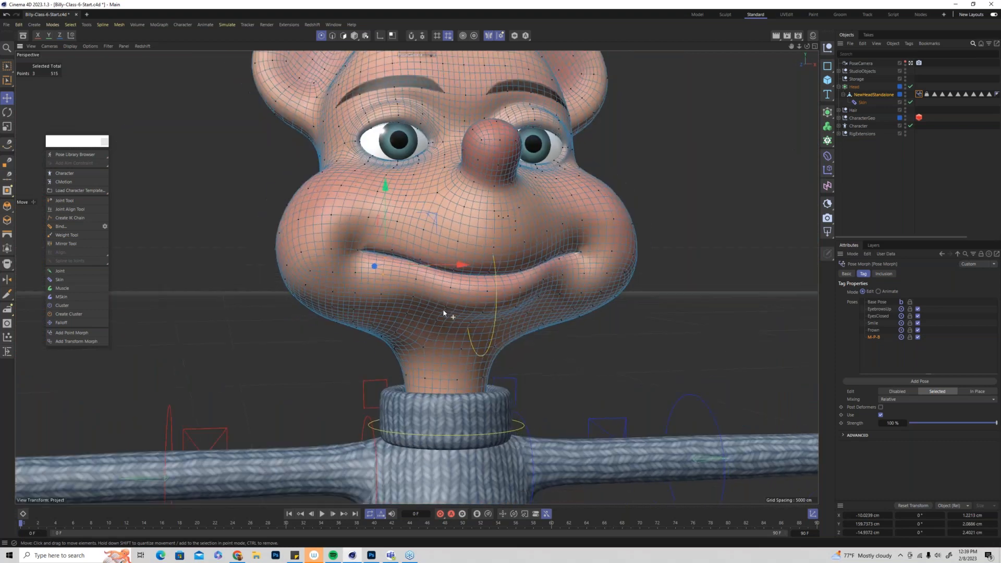
pyautogui.keyDown('alt'); pyautogui.moveTo(387, 283); pyautogui.dragTo(465, 305); pyautogui.keyUp('alt')
pyautogui.scroll(4, 482, 313)
pyautogui.scroll(2, 482, 313)
pyautogui.click(489, 312)
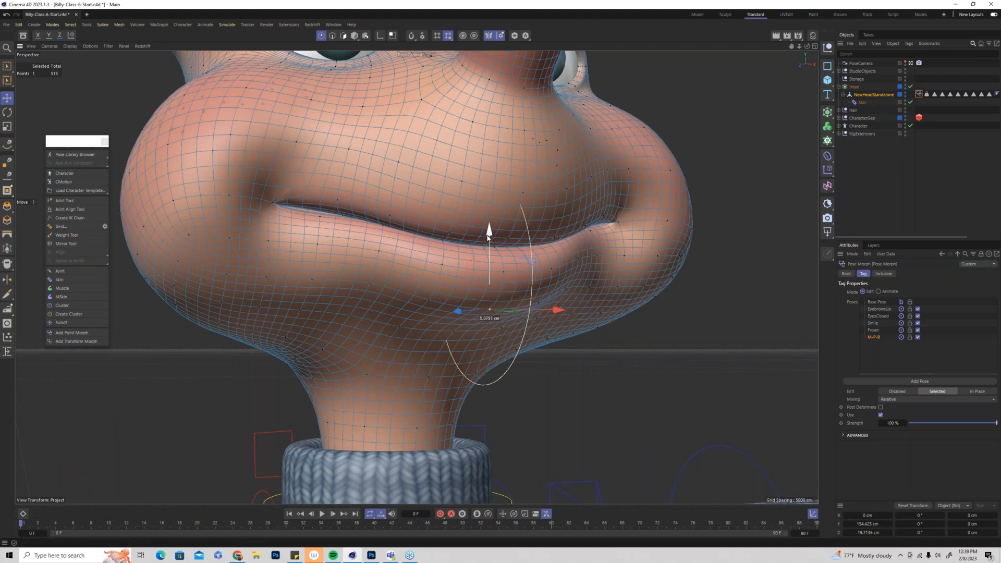
pyautogui.click(428, 300)
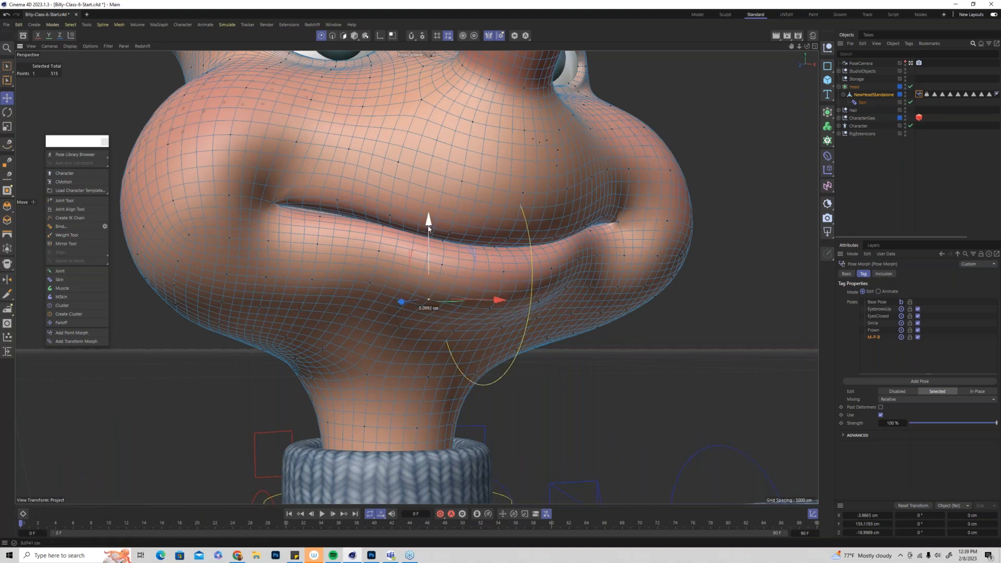
pyautogui.click(371, 284)
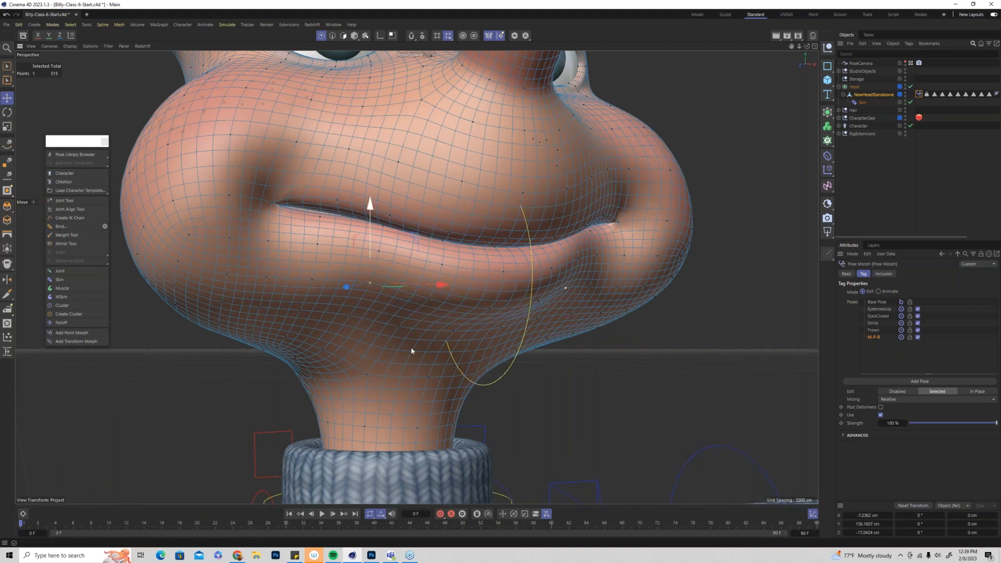
# Deselect the points and examine the closed mouth and lip profile from several angles
pyautogui.keyDown('alt'); pyautogui.moveTo(412, 356); pyautogui.dragTo(341, 322); pyautogui.keyUp('alt')
pyautogui.moveTo(299, 282); pyautogui.dragTo(526, 234)
pyautogui.keyDown('alt'); pyautogui.moveTo(267, 208); pyautogui.dragTo(476, 230); pyautogui.keyUp('alt')
pyautogui.click(499, 226)
pyautogui.keyDown('alt'); pyautogui.moveTo(476, 230); pyautogui.dragTo(525, 304, button='middle'); pyautogui.keyUp('alt')
pyautogui.keyDown('alt'); pyautogui.moveTo(525, 304); pyautogui.dragTo(559, 287); pyautogui.keyUp('alt')
pyautogui.scroll(3, 514, 313)
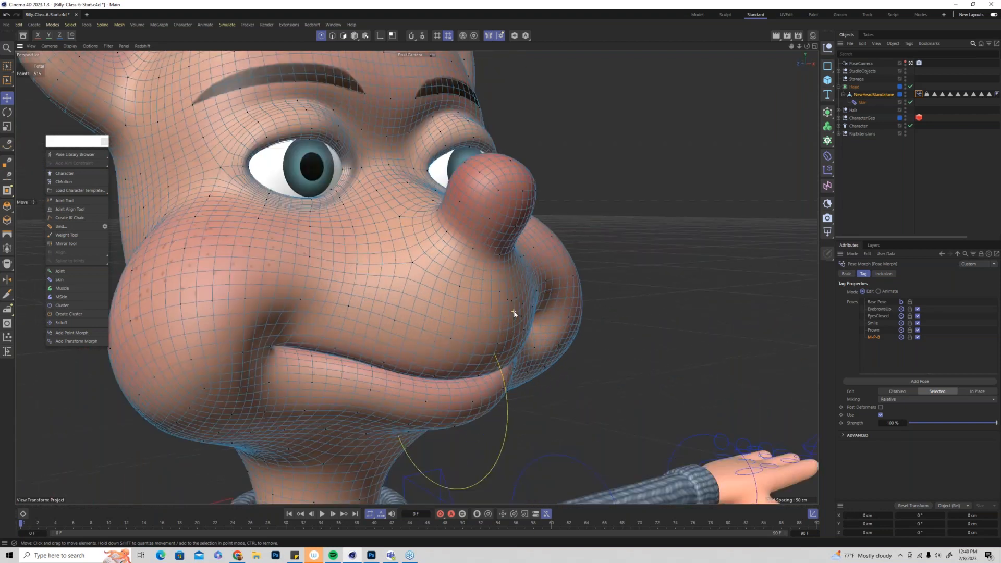
pyautogui.scroll(4, 513, 312)
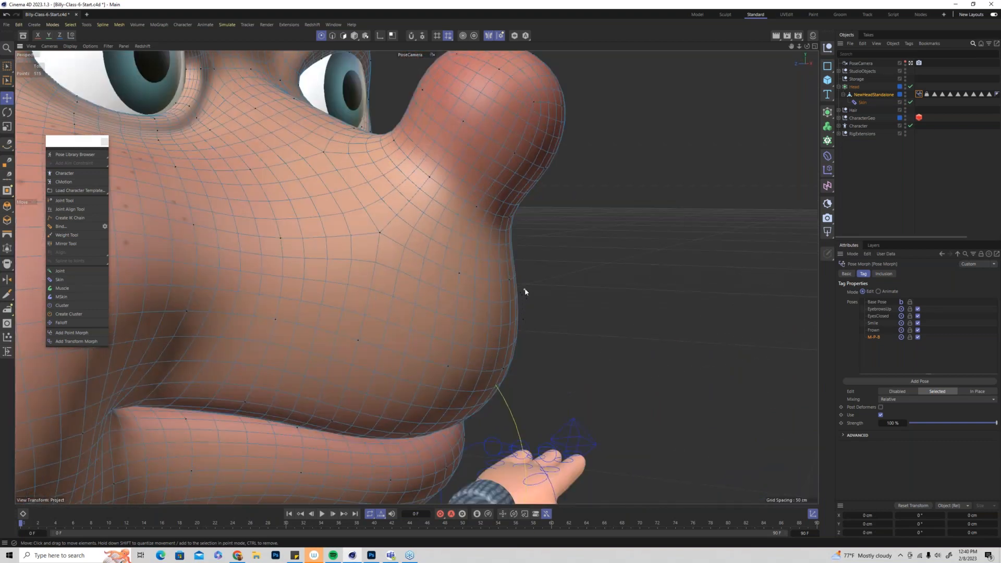
pyautogui.scroll(-5, 441, 316)
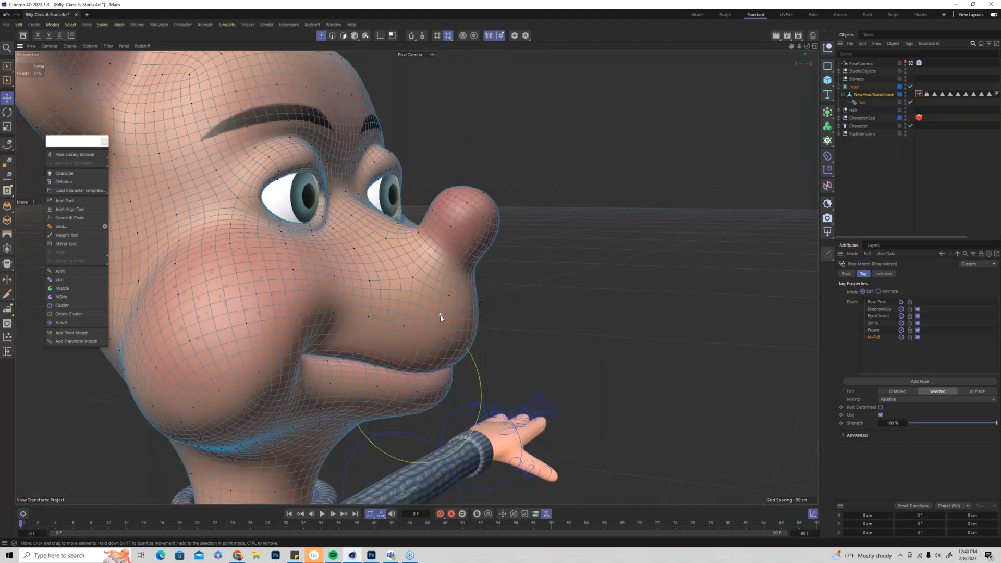
pyautogui.scroll(-4, 441, 317)
pyautogui.keyDown('alt'); pyautogui.moveTo(438, 315); pyautogui.dragTo(307, 305); pyautogui.keyUp('alt')
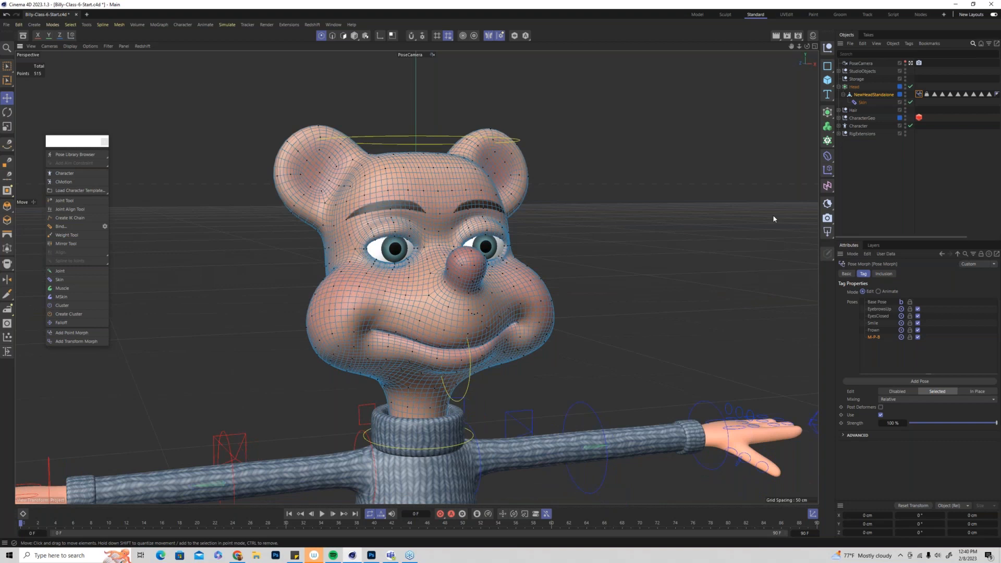
pyautogui.click(873, 185)
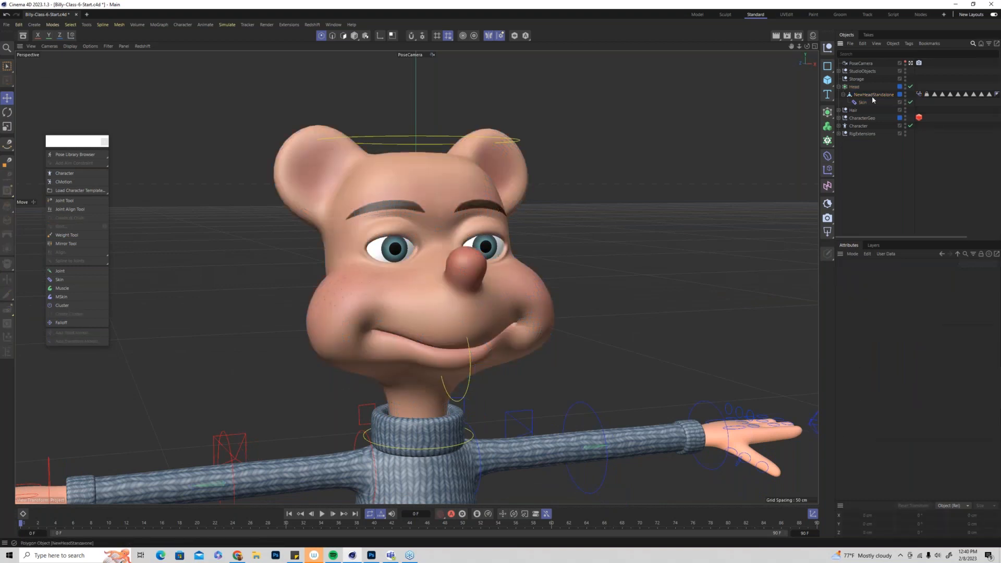
pyautogui.click(873, 95)
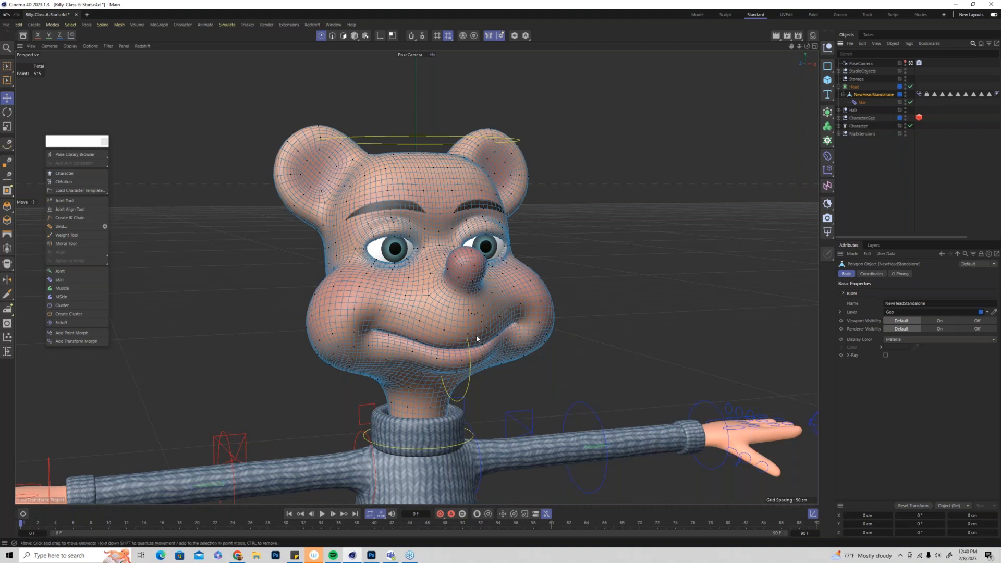
pyautogui.scroll(5, 476, 339)
pyautogui.click(472, 302)
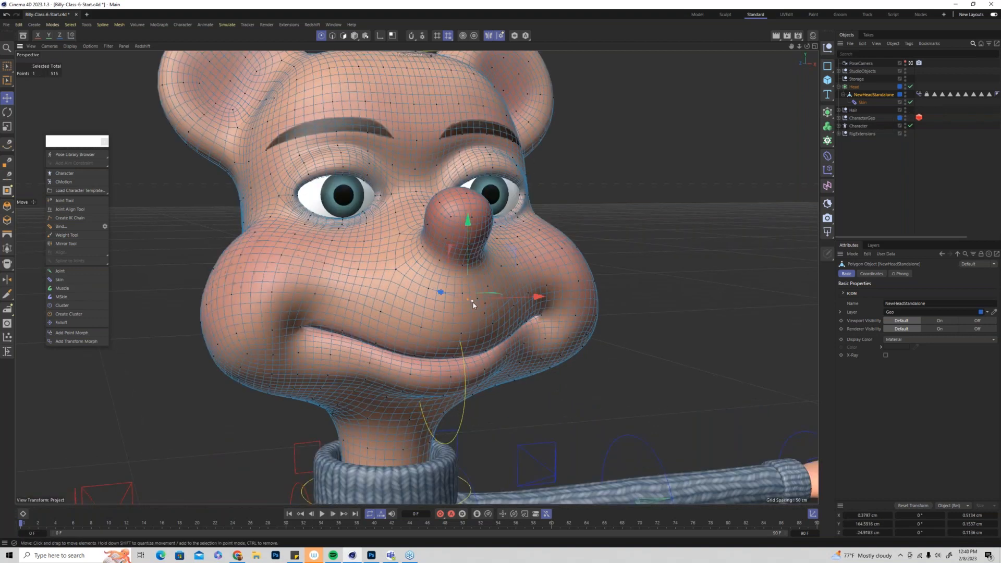
pyautogui.keyDown('shift'); pyautogui.click(467, 301); pyautogui.keyUp('shift')
pyautogui.keyDown('shift'); pyautogui.click(477, 298); pyautogui.keyUp('shift')
pyautogui.hotkey('ctrl', 'shift', 'a')
# Open the head's Pose Morph tag and add a new pose to it
pyautogui.click(919, 94)
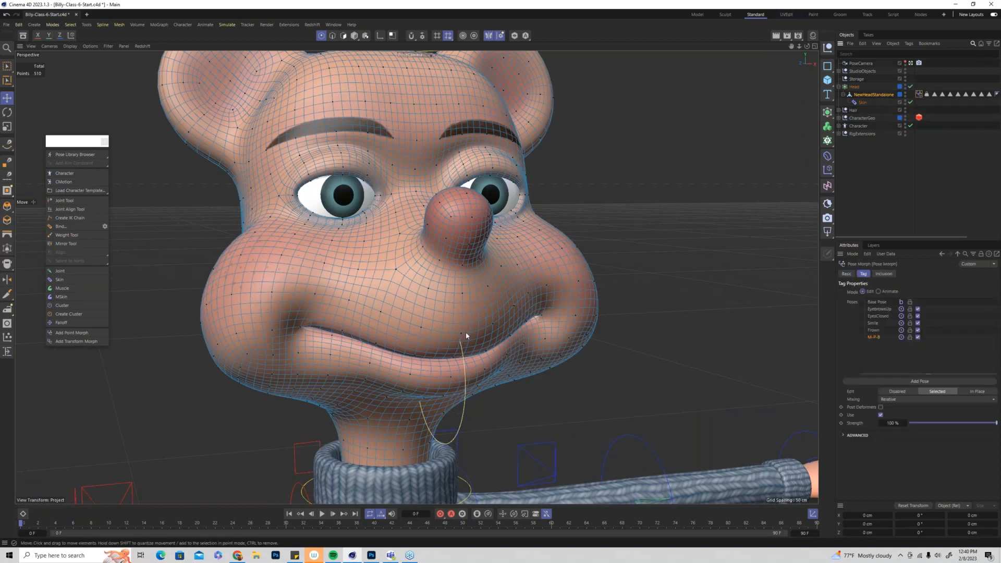
pyautogui.keyDown('alt'); pyautogui.moveTo(471, 326); pyautogui.dragTo(634, 328); pyautogui.keyUp('alt')
pyautogui.moveTo(982, 424); pyautogui.dragTo(976, 398)
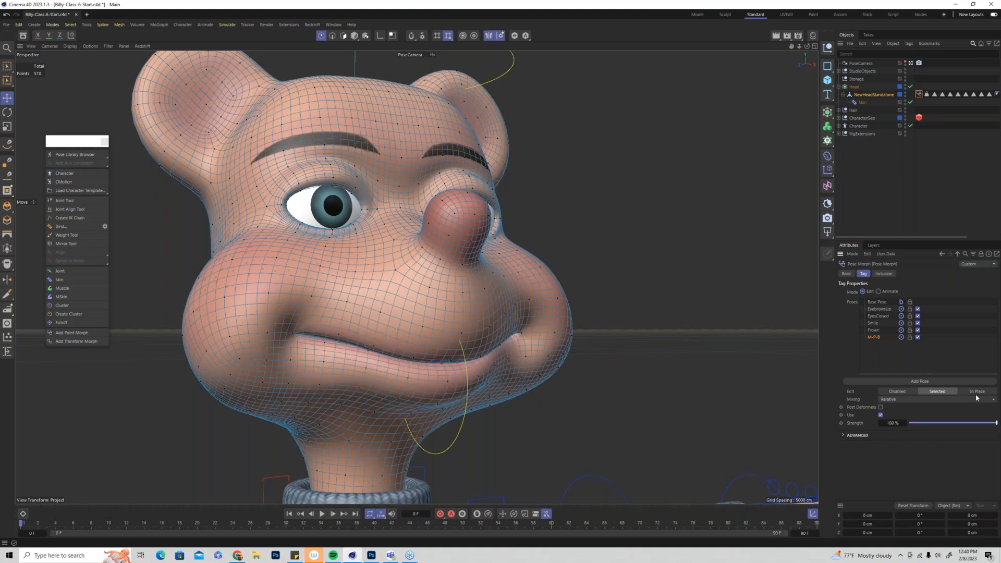
pyautogui.click(926, 383)
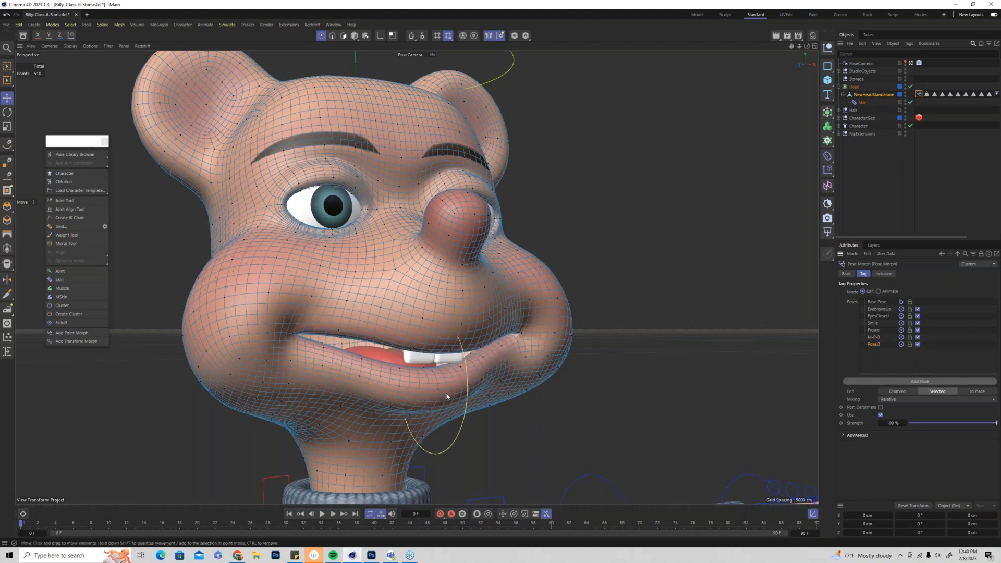
# Select the three points down the centre of the lower lip
pyautogui.keyDown('alt'); pyautogui.moveTo(445, 393); pyautogui.dragTo(432, 367); pyautogui.keyUp('alt')
pyautogui.click(431, 367)
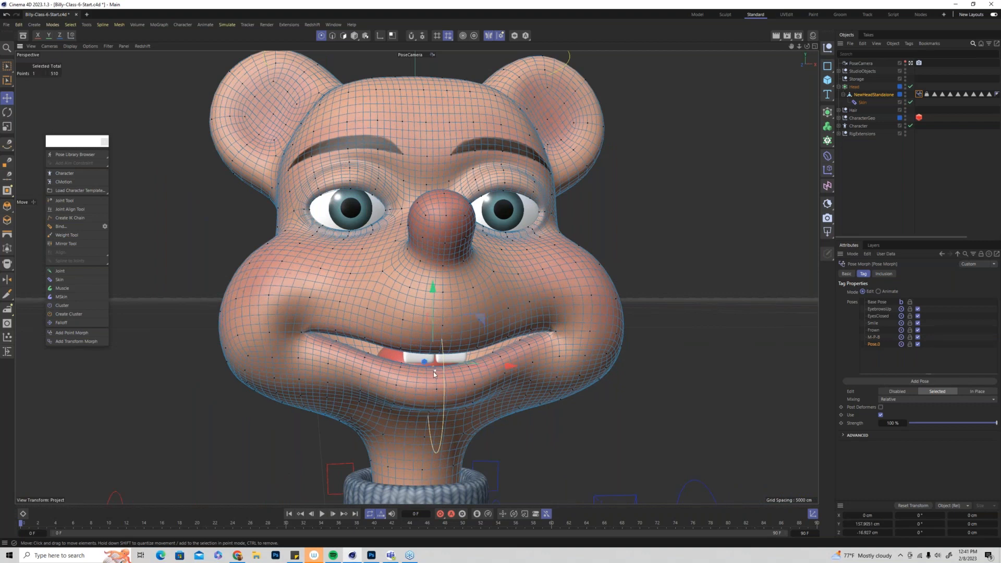
pyautogui.keyDown('shift'); pyautogui.click(434, 371); pyautogui.keyUp('shift')
pyautogui.keyDown('shift'); pyautogui.click(436, 389); pyautogui.keyUp('shift')
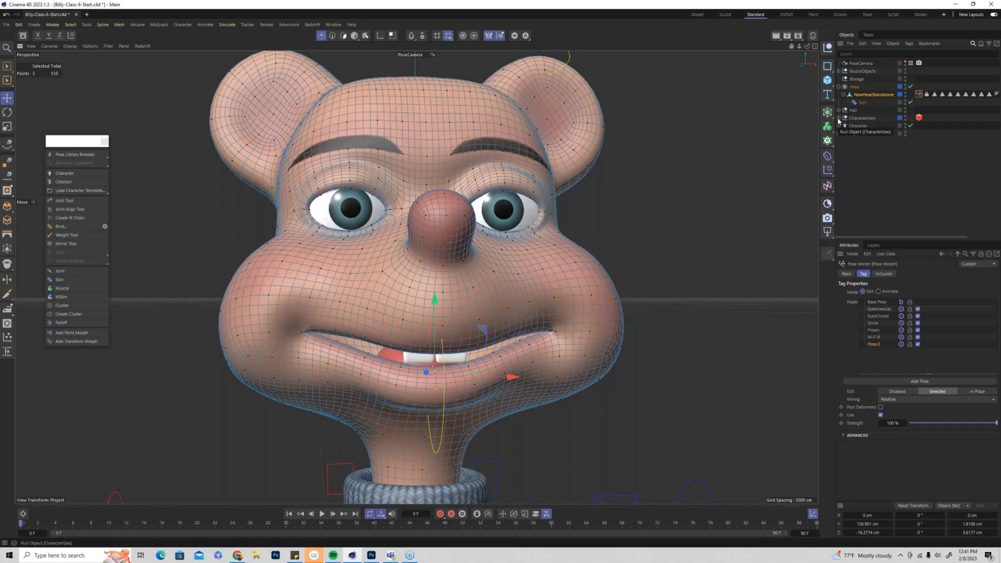
# Expand the CharacterGeo group and hide the Tongue object in the viewport
pyautogui.click(838, 119)
pyautogui.scroll(-2, 913, 171)
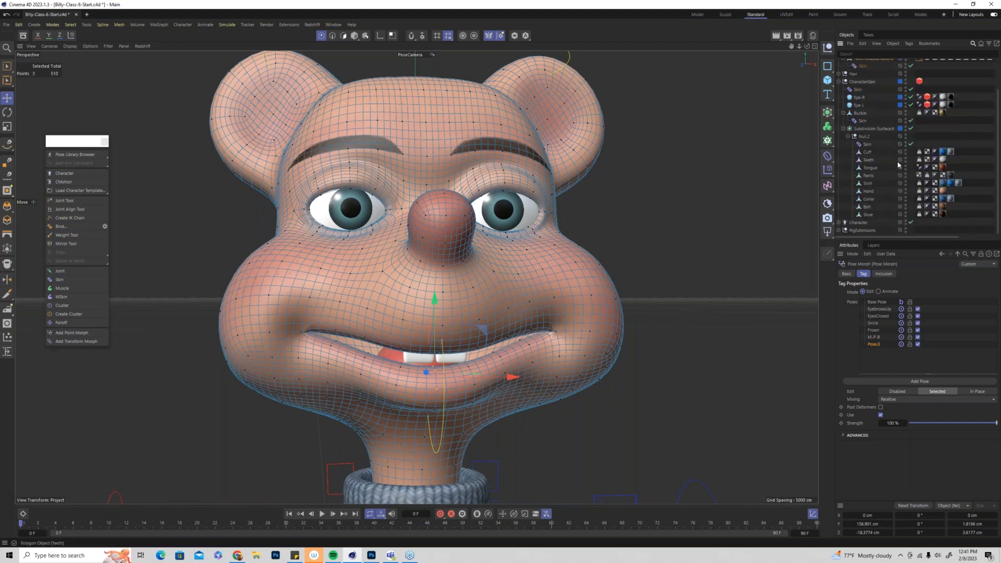
pyautogui.click(906, 166)
# Add the centre points beneath the lower lip to the selection and pull the column down to open the mouth
pyautogui.keyDown('alt'); pyautogui.moveTo(481, 359); pyautogui.dragTo(454, 410); pyautogui.keyUp('alt')
pyautogui.keyDown('shift'); pyautogui.click(454, 409); pyautogui.keyUp('shift')
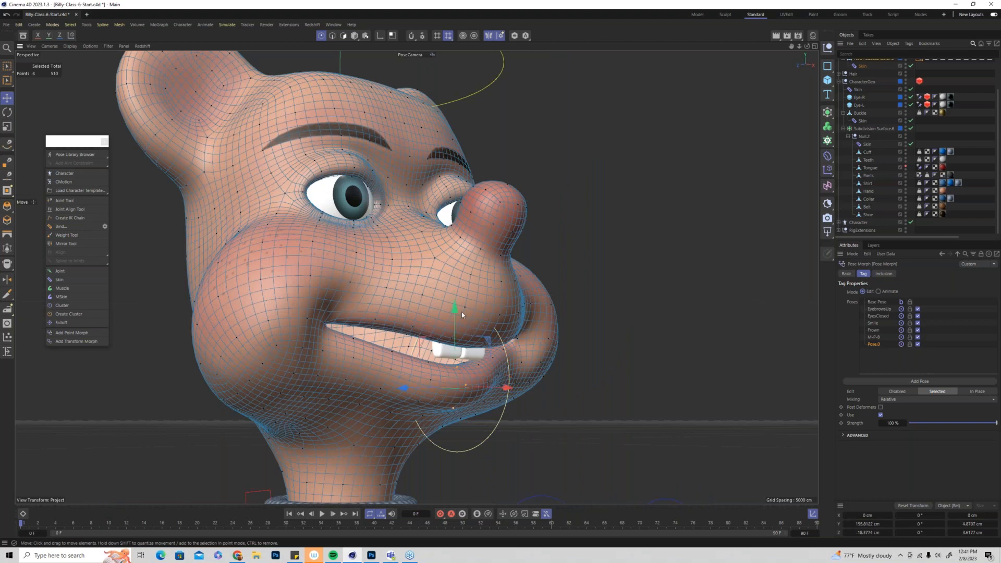
pyautogui.keyDown('shift'); pyautogui.click(424, 415); pyautogui.keyUp('shift')
pyautogui.moveTo(445, 318); pyautogui.dragTo(286, 380)
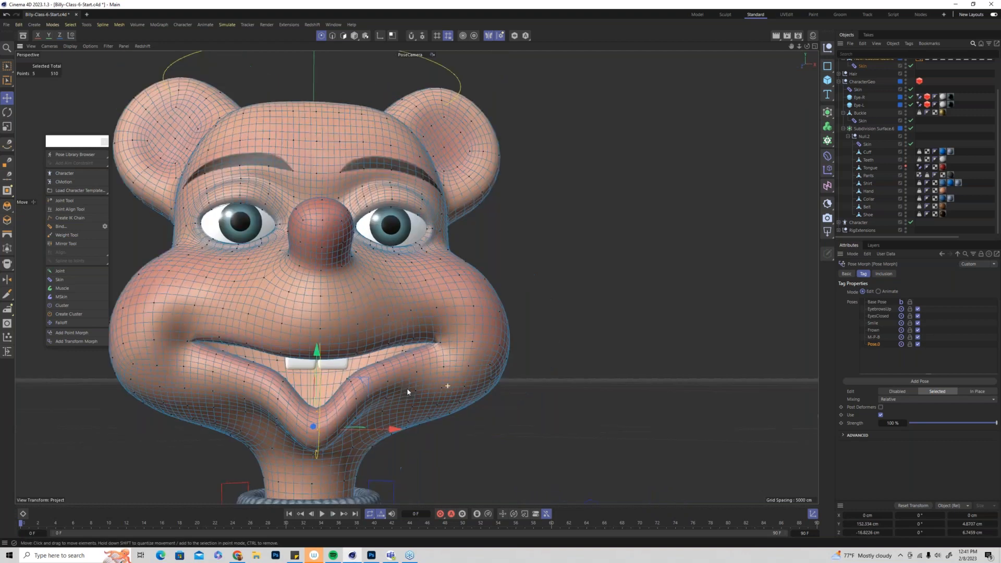
# Select the column of five lower lip points next to the centre and lower it to widen the mouth opening
pyautogui.click(284, 380)
pyautogui.keyDown('shift'); pyautogui.click(278, 399); pyautogui.keyUp('shift')
pyautogui.keyDown('shift'); pyautogui.click(277, 409); pyautogui.keyUp('shift')
pyautogui.keyDown('shift'); pyautogui.click(277, 426); pyautogui.keyUp('shift')
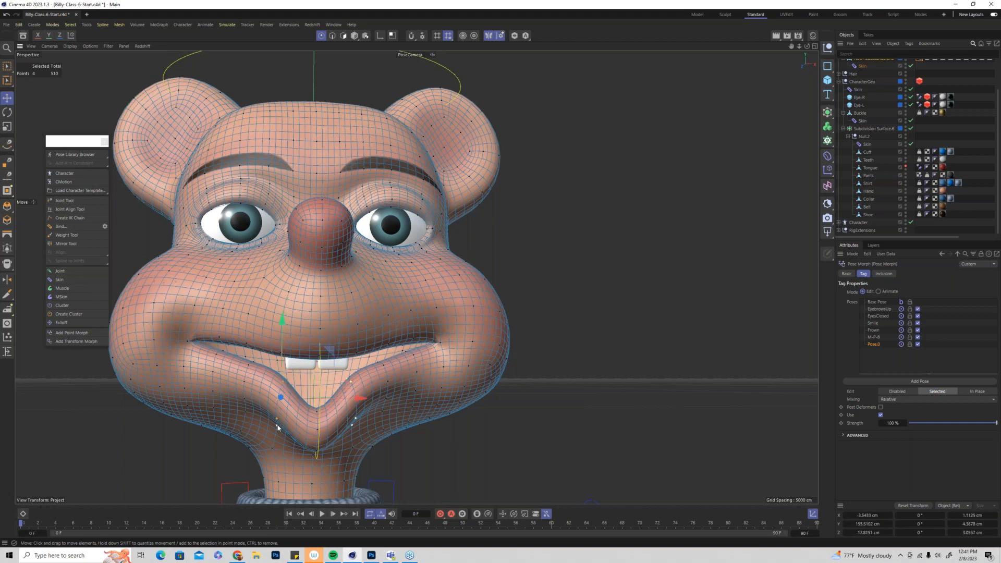
pyautogui.keyDown('shift'); pyautogui.click(284, 402); pyautogui.keyUp('shift')
pyautogui.moveTo(286, 324); pyautogui.dragTo(294, 369)
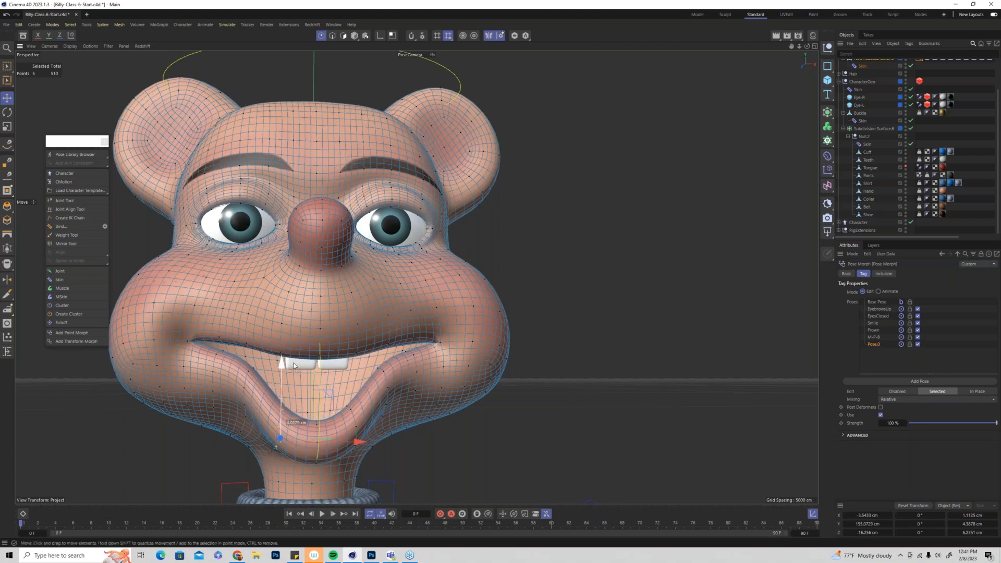
# Select the next column of four lower lip points toward the mouth corner, lower it and adjust its depth
pyautogui.click(253, 367)
pyautogui.click(250, 370)
pyautogui.keyDown('shift'); pyautogui.click(245, 387); pyautogui.keyUp('shift')
pyautogui.keyDown('shift'); pyautogui.click(245, 406); pyautogui.keyUp('shift')
pyautogui.moveTo(251, 312); pyautogui.dragTo(257, 347)
pyautogui.moveTo(258, 344); pyautogui.dragTo(258, 335)
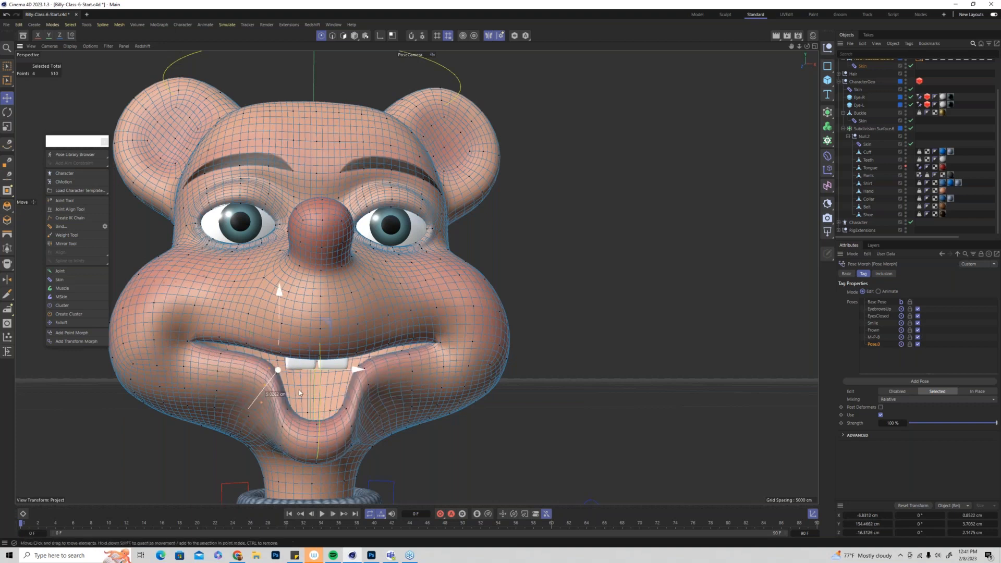
pyautogui.press('super')
pyautogui.write('Camera')
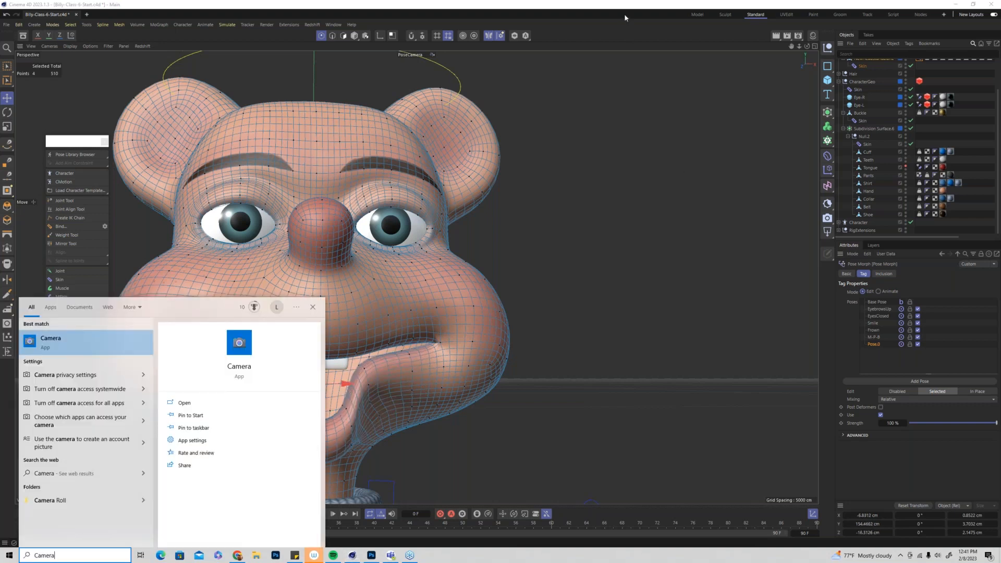
pyautogui.press('Escape')
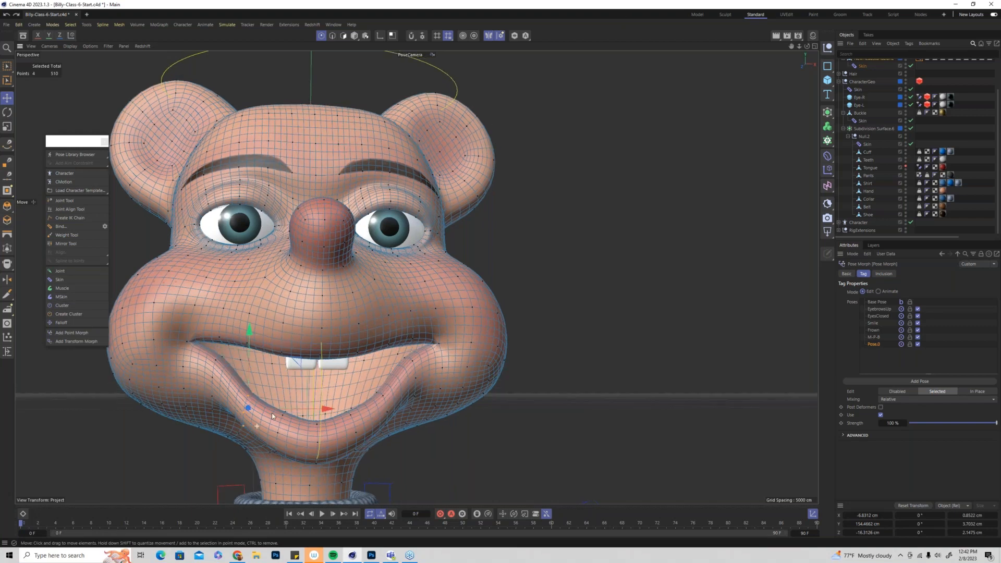
# Select the single point in the crease beneath the lower lip, off centre, and lower it about 1.5 cm
pyautogui.keyDown('alt'); pyautogui.moveTo(258, 429); pyautogui.dragTo(375, 442); pyautogui.keyUp('alt')
pyautogui.click(226, 434)
pyautogui.moveTo(275, 384); pyautogui.dragTo(272, 407)
pyautogui.hotkey('ctrl', 'z')
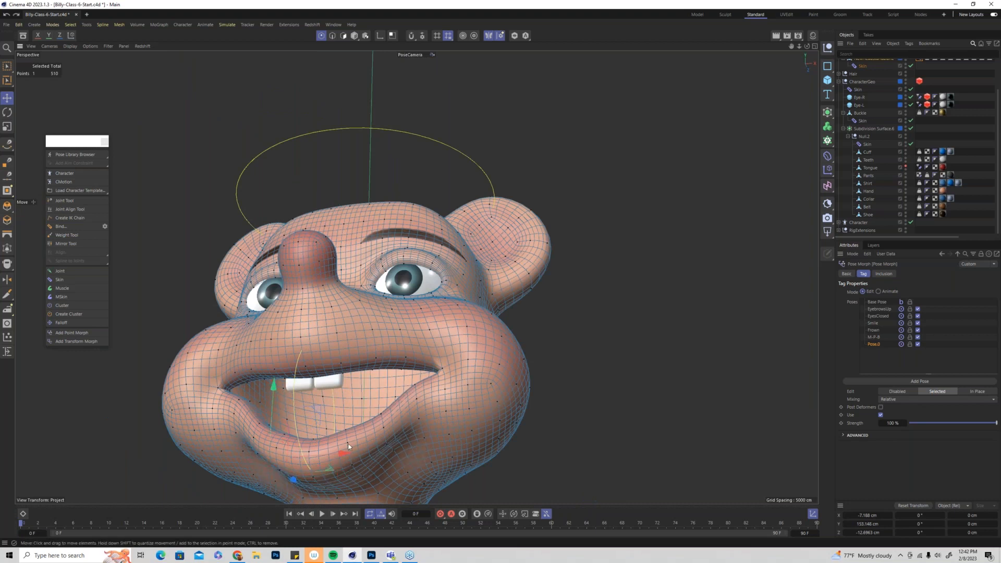
pyautogui.keyDown('alt'); pyautogui.moveTo(350, 443); pyautogui.dragTo(438, 261); pyautogui.keyUp('alt')
pyautogui.scroll(2, 436, 266)
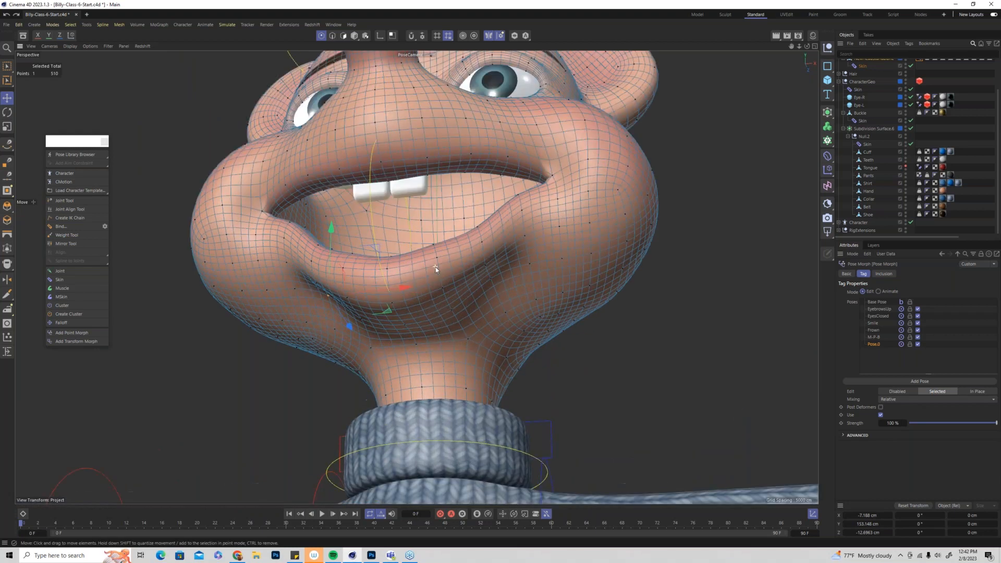
pyautogui.scroll(4, 436, 267)
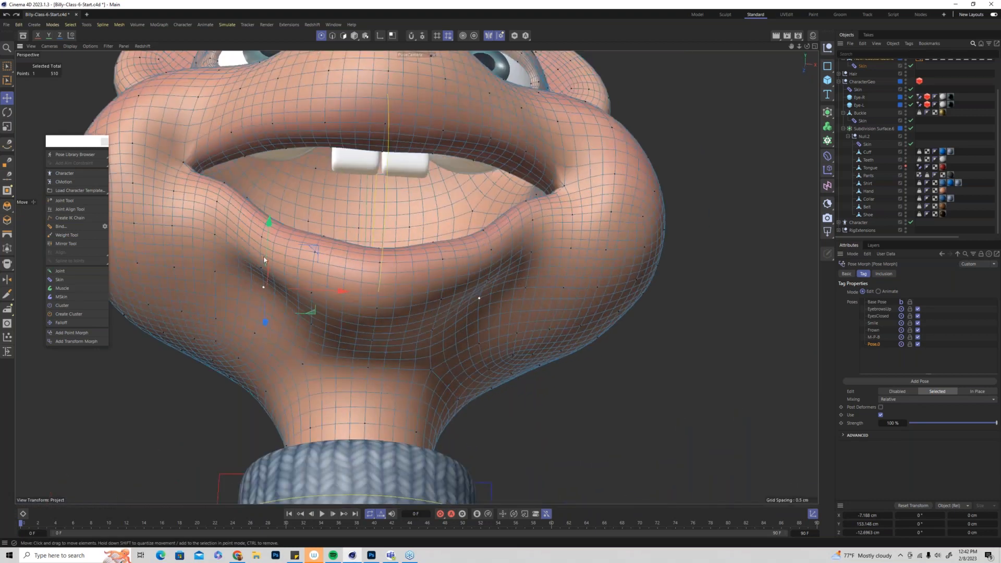
pyautogui.moveTo(269, 221); pyautogui.dragTo(271, 263)
pyautogui.hotkey('ctrl', 'z')
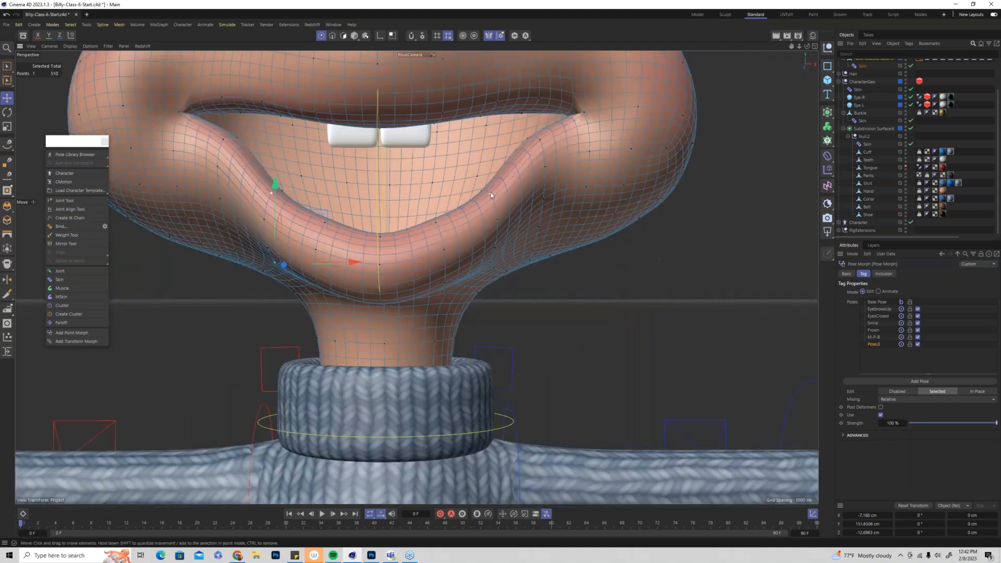
# Select the lower lip points midway between the centre and the opposite mouth corner and nudge them slightly upward
pyautogui.click(490, 194)
pyautogui.keyDown('shift'); pyautogui.click(498, 220); pyautogui.keyUp('shift')
pyautogui.keyDown('shift'); pyautogui.click(482, 193); pyautogui.keyUp('shift')
pyautogui.moveTo(489, 129); pyautogui.dragTo(490, 123)
# Select the four lower lip points near the mouth corner and lower them to smooth the lip curve
pyautogui.click(236, 137)
pyautogui.keyDown('shift'); pyautogui.click(222, 141); pyautogui.keyUp('shift')
pyautogui.keyDown('shift'); pyautogui.click(219, 166); pyautogui.keyUp('shift')
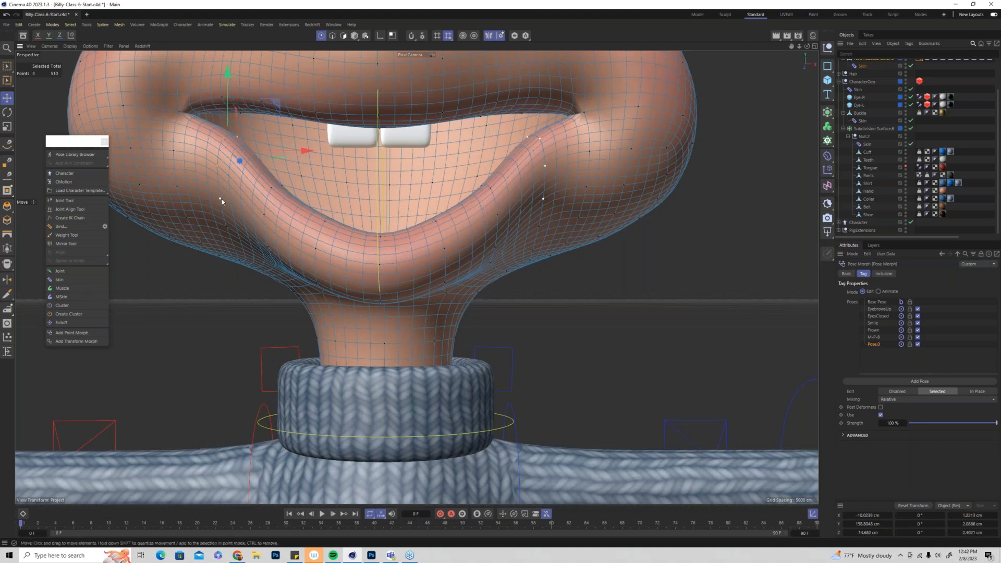
pyautogui.keyDown('shift'); pyautogui.click(226, 148); pyautogui.keyUp('shift')
pyautogui.moveTo(233, 89); pyautogui.dragTo(247, 121)
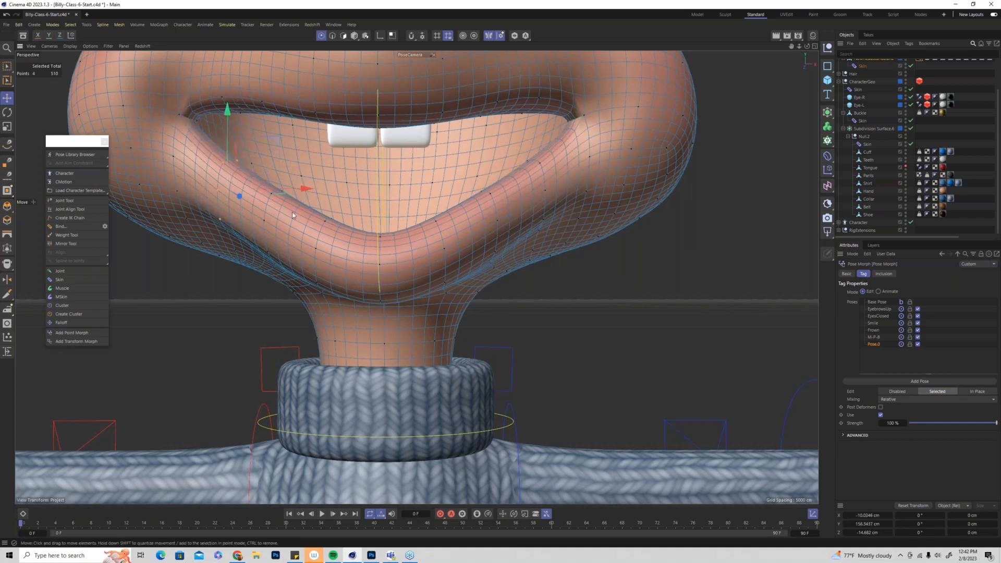
# Select the next three lower lip points toward the centre and lower them to round the mouth opening
pyautogui.click(272, 194)
pyautogui.keyDown('shift'); pyautogui.click(274, 217); pyautogui.keyUp('shift')
pyautogui.keyDown('shift'); pyautogui.click(277, 227); pyautogui.keyUp('shift')
pyautogui.moveTo(275, 145); pyautogui.dragTo(281, 166)
# Select the centre column of lower lip points again and lower it about 0.8 cm
pyautogui.click(381, 237)
pyautogui.keyDown('shift'); pyautogui.click(380, 264); pyautogui.keyUp('shift')
pyautogui.keyDown('shift'); pyautogui.click(380, 301); pyautogui.keyUp('shift')
pyautogui.keyDown('alt'); pyautogui.moveTo(390, 303); pyautogui.dragTo(388, 285); pyautogui.keyUp('alt')
pyautogui.keyDown('shift'); pyautogui.click(386, 284); pyautogui.keyUp('shift')
pyautogui.moveTo(391, 166); pyautogui.dragTo(392, 160)
pyautogui.keyDown('alt'); pyautogui.moveTo(392, 159); pyautogui.dragTo(428, 222); pyautogui.keyUp('alt')
pyautogui.scroll(-2, 431, 339)
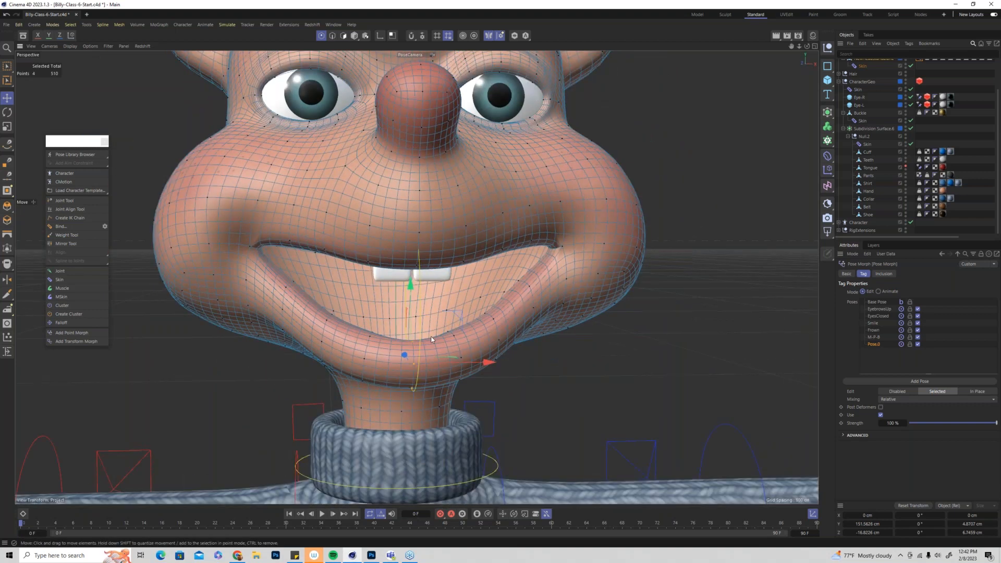
# Select the centre point on the inner edge of the lower lip and move it upward
pyautogui.scroll(1, 431, 339)
pyautogui.scroll(1, 449, 393)
pyautogui.scroll(1, 449, 393)
pyautogui.keyDown('alt'); pyautogui.moveTo(550, 399); pyautogui.dragTo(426, 395); pyautogui.keyUp('alt')
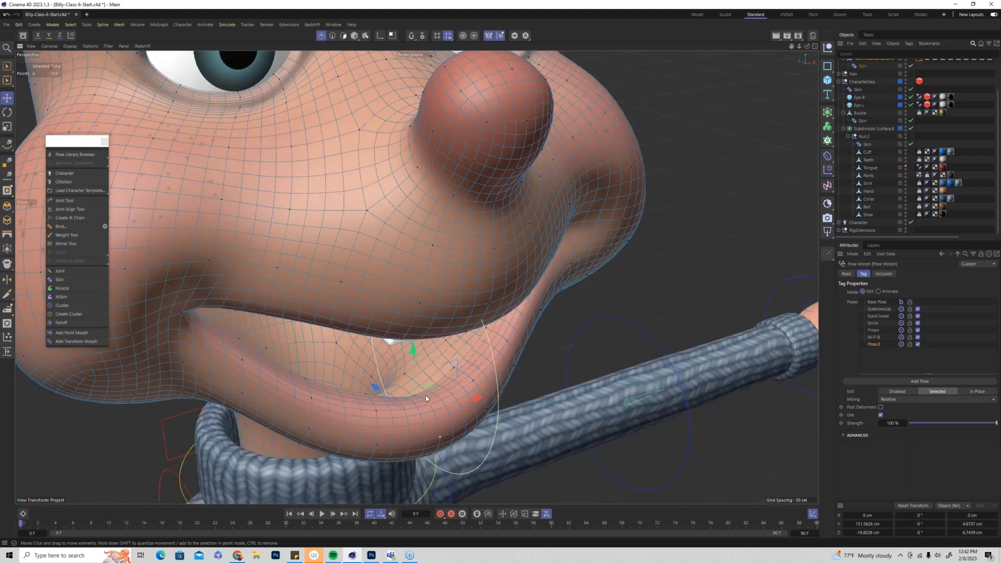
pyautogui.click(413, 396)
pyautogui.moveTo(417, 331); pyautogui.dragTo(423, 314)
# Select the inner mouth point near the corner and lower it slightly
pyautogui.keyDown('alt'); pyautogui.moveTo(445, 367); pyautogui.dragTo(552, 306); pyautogui.keyUp('alt')
pyautogui.click(552, 306)
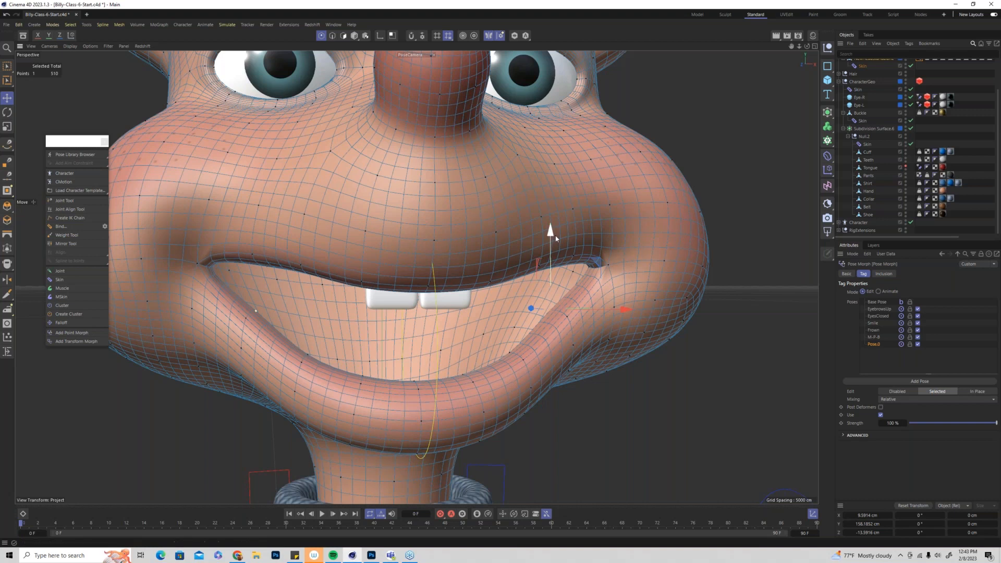
pyautogui.moveTo(551, 239); pyautogui.dragTo(552, 242)
# Adjust the height of the point beneath the lower lip near the mouth corner and check the open mouth
pyautogui.scroll(-5, 420, 345)
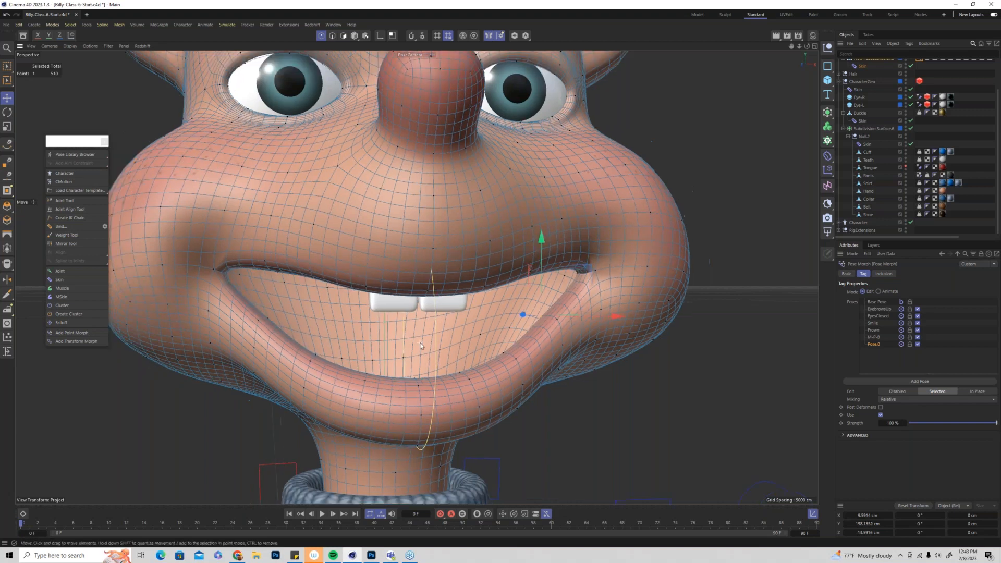
pyautogui.keyDown('alt'); pyautogui.moveTo(425, 341); pyautogui.dragTo(417, 401); pyautogui.keyUp('alt')
pyautogui.moveTo(361, 312); pyautogui.dragTo(363, 271)
pyautogui.keyDown('alt'); pyautogui.moveTo(412, 318); pyautogui.dragTo(573, 313); pyautogui.keyUp('alt')
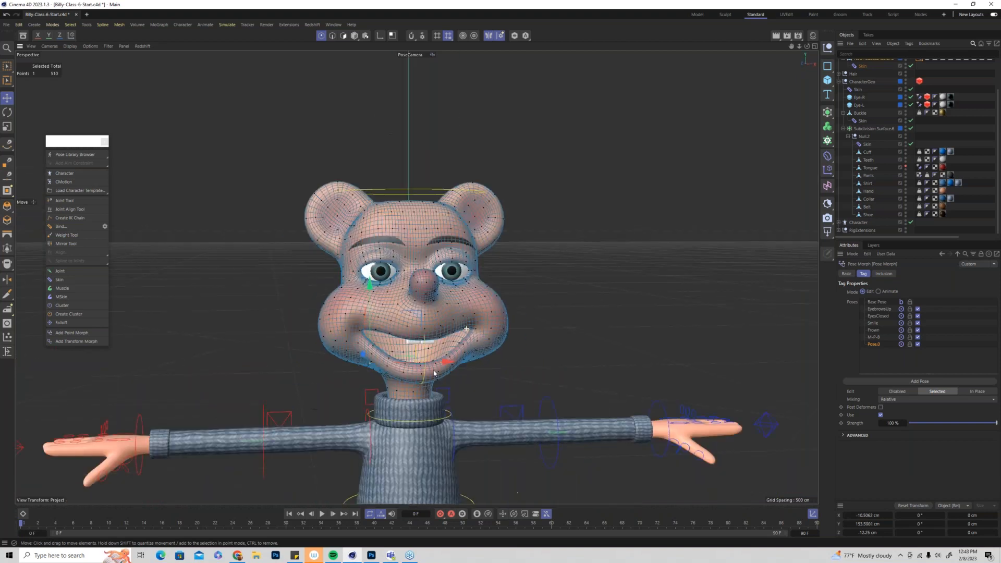
# Rename the new open-mouth pose as Ah
pyautogui.doubleClick(879, 343)
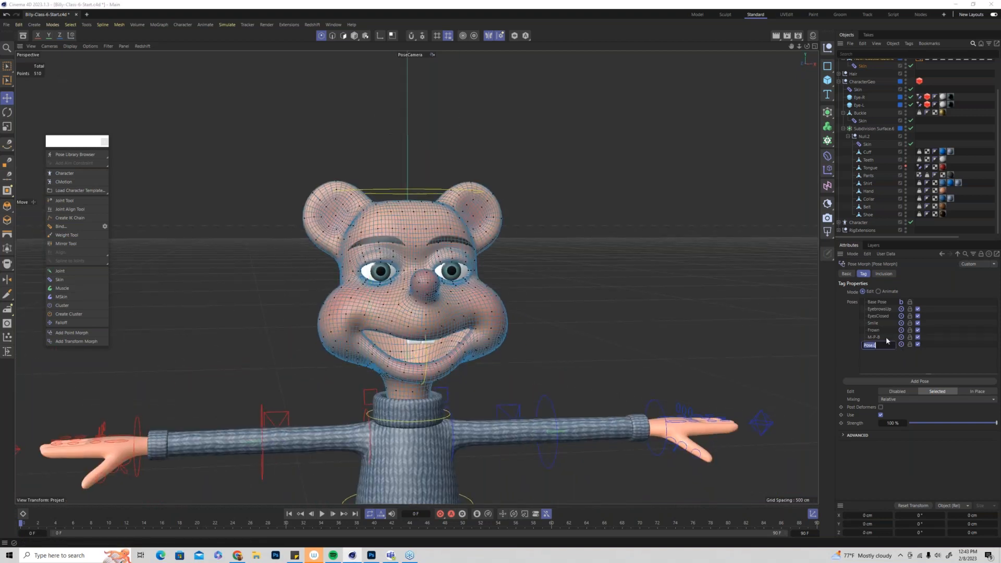
pyautogui.write('aH')
pyautogui.press('Return')
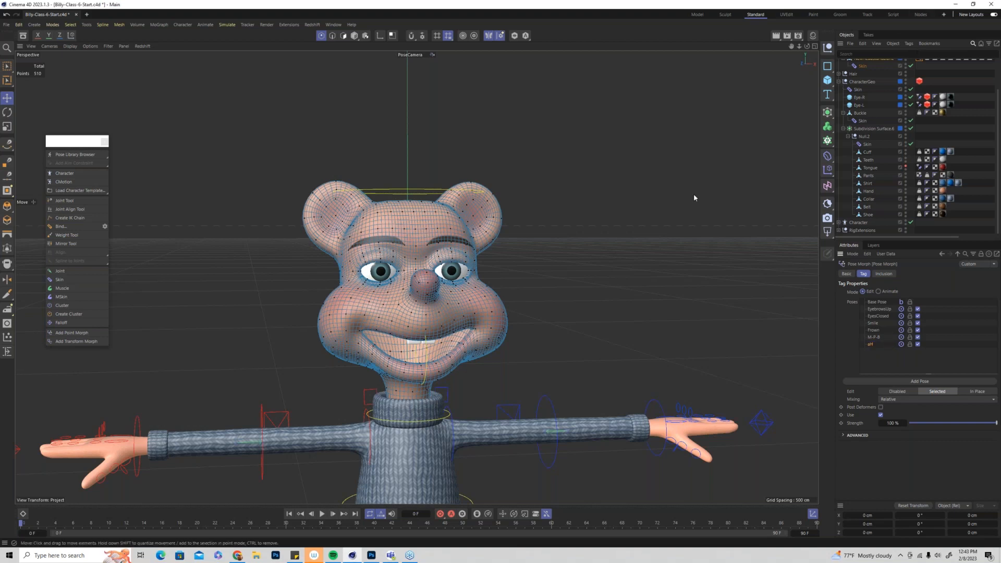
pyautogui.doubleClick(870, 345)
pyautogui.write('A')
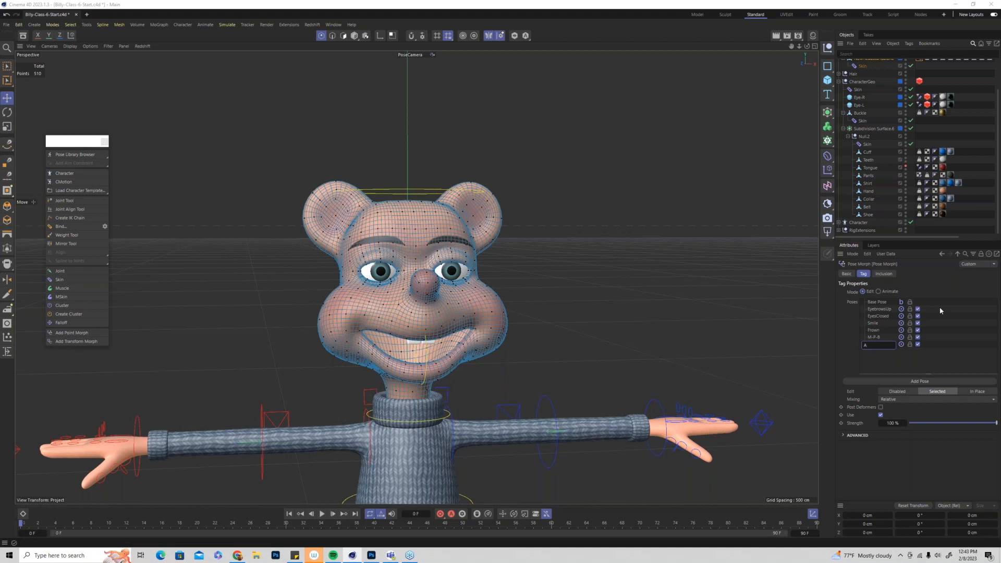
pyautogui.write('H')
pyautogui.press('Return')
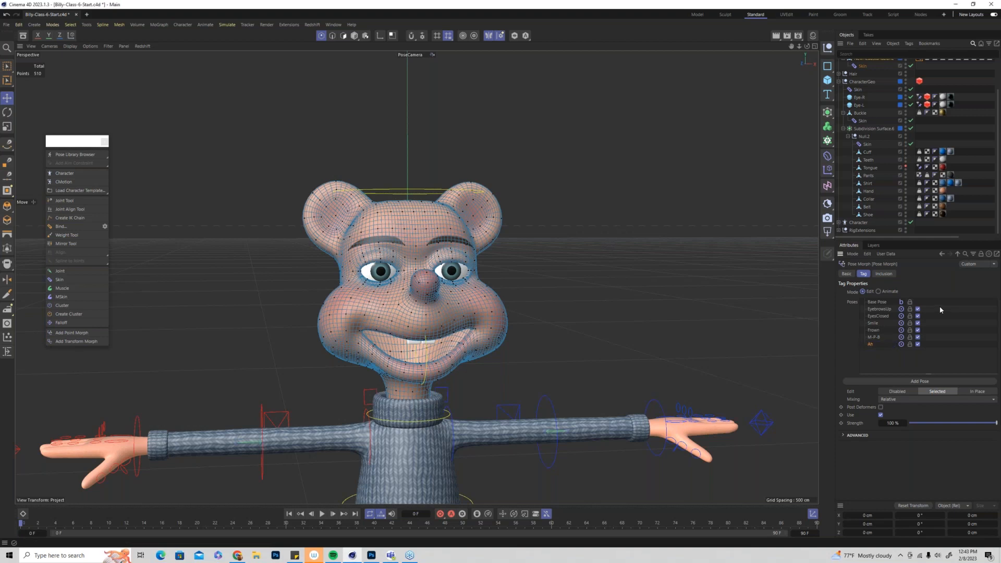
pyautogui.click(881, 354)
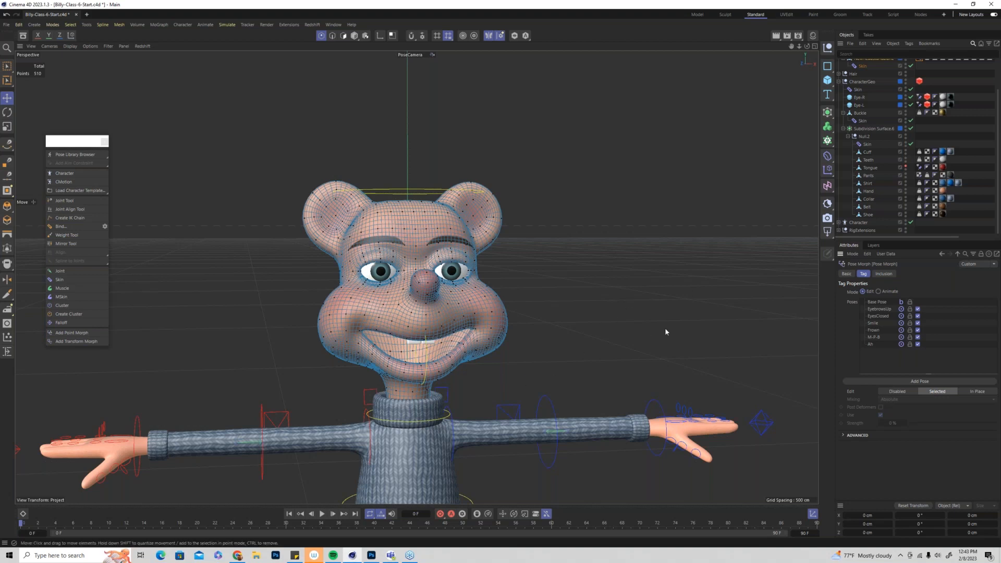
pyautogui.keyDown('alt'); pyautogui.moveTo(409, 357); pyautogui.dragTo(573, 248); pyautogui.keyUp('alt')
pyautogui.click(6, 66)
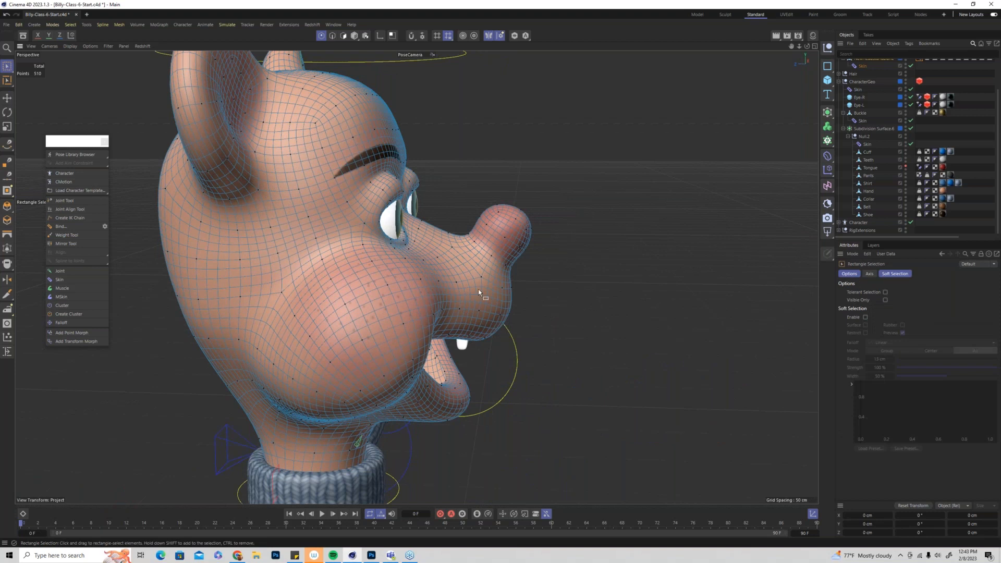
pyautogui.keyDown('alt'); pyautogui.moveTo(477, 289); pyautogui.dragTo(477, 274); pyautogui.keyUp('alt')
pyautogui.moveTo(463, 164); pyautogui.dragTo(562, 239)
pyautogui.keyDown('shift'); pyautogui.moveTo(471, 164); pyautogui.dragTo(527, 252); pyautogui.keyUp('shift')
pyautogui.moveTo(467, 168); pyautogui.dragTo(482, 287)
# Enable soft selection for the Move tool with a radius of 8 cm, targeting the point on the nose tip
pyautogui.click(7, 102)
pyautogui.hotkey('ctrl', 'shift', 'a')
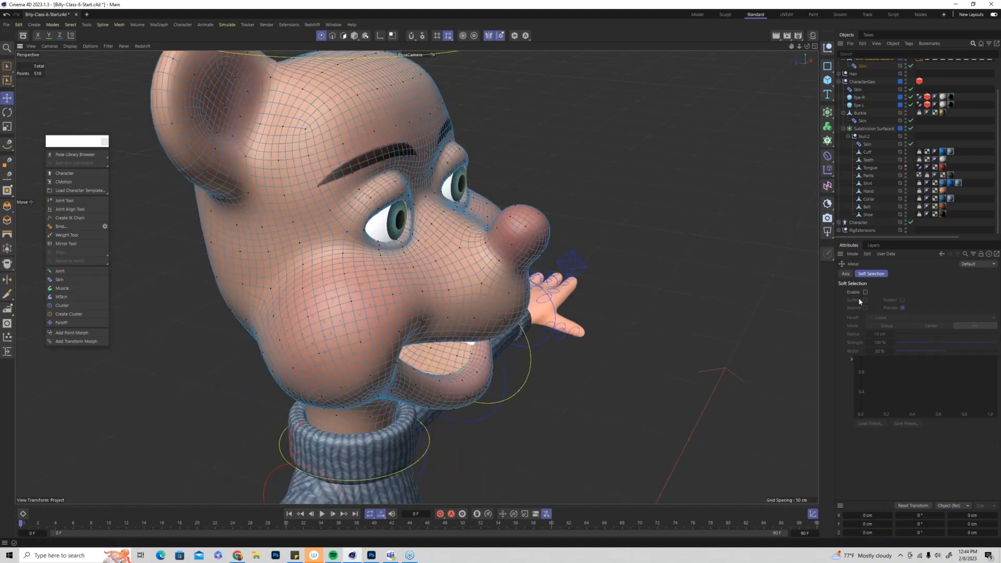
pyautogui.click(865, 292)
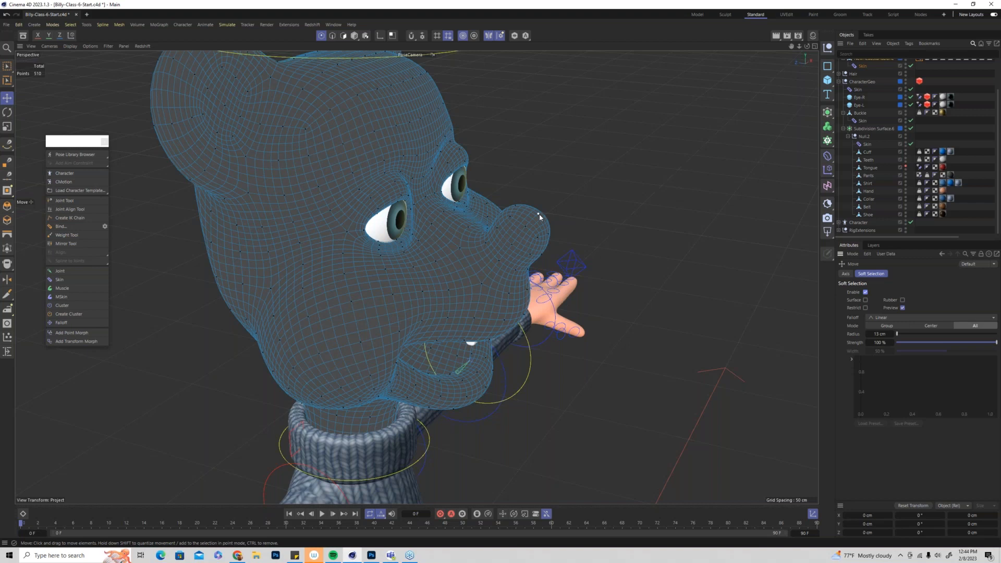
pyautogui.click(539, 215)
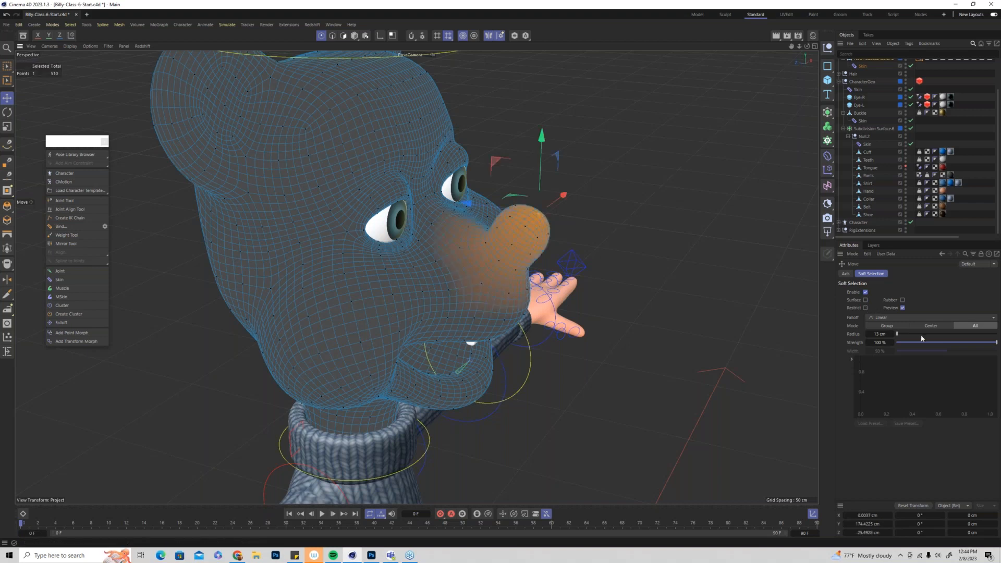
pyautogui.doubleClick(879, 335)
pyautogui.write('8')
pyautogui.press('Return')
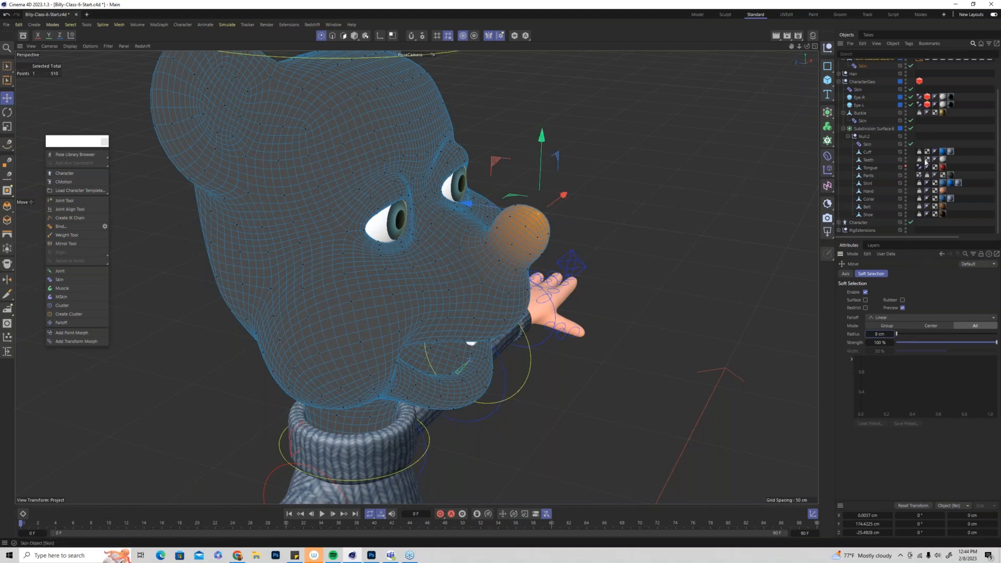
# Add a new pose to the head's Pose Morph tag and stretch the nose tip outward and upward
pyautogui.scroll(2, 919, 99)
pyautogui.click(918, 94)
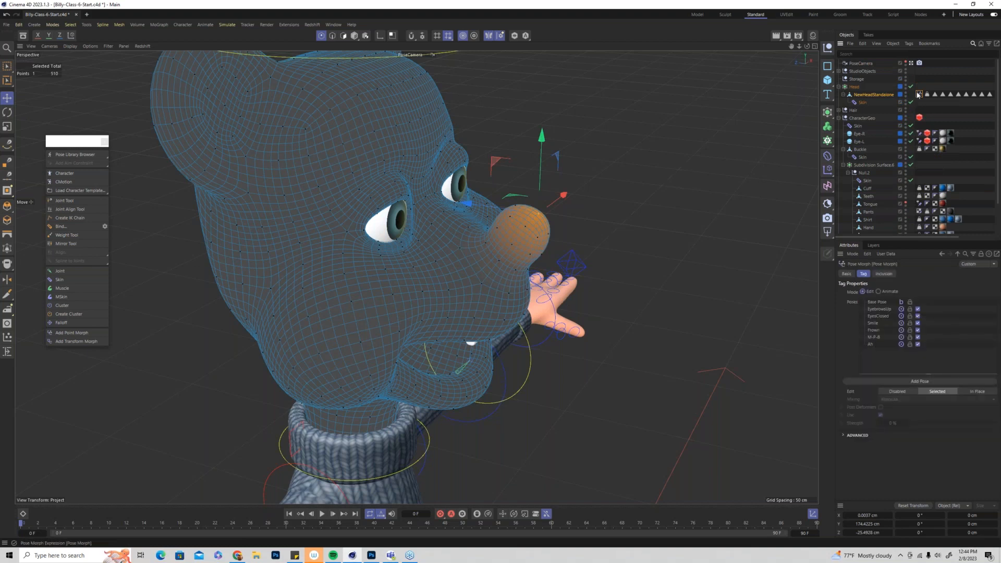
pyautogui.click(918, 382)
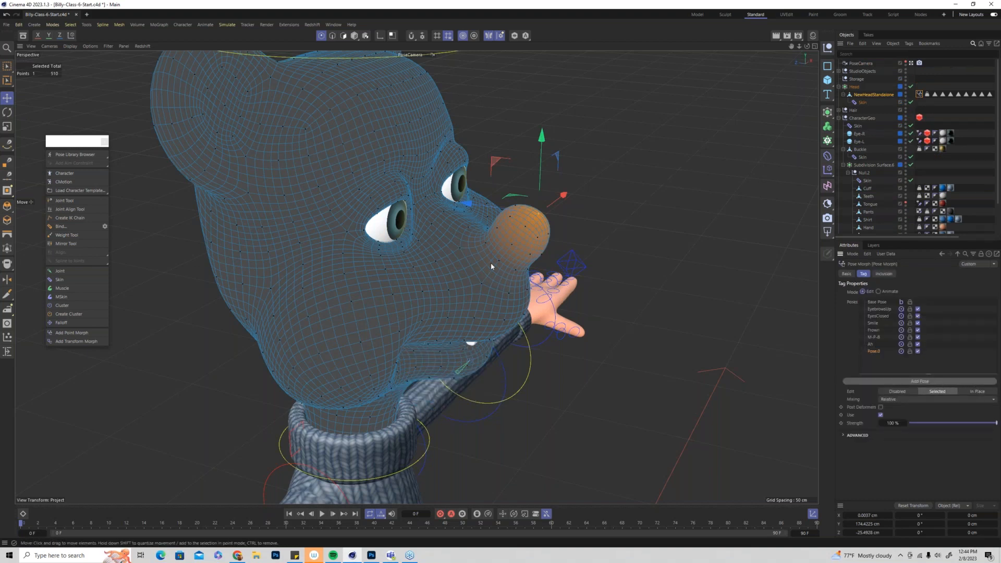
pyautogui.keyDown('alt'); pyautogui.moveTo(493, 259); pyautogui.dragTo(530, 91); pyautogui.keyUp('alt')
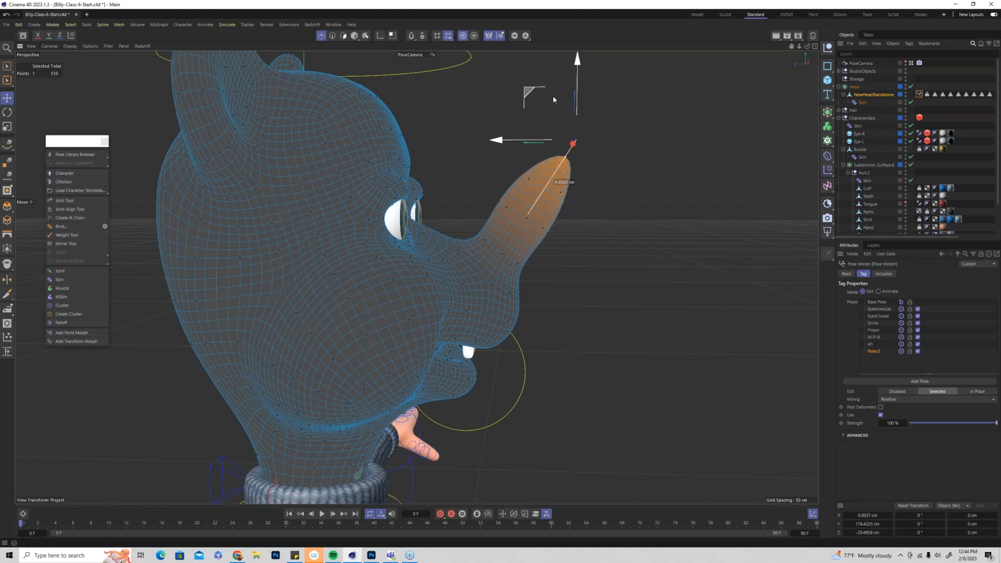
# Rename the long-nose pose as Lying, set its strength to 0 %, and clear the point selection
pyautogui.doubleClick(876, 353)
pyautogui.write('Lying')
pyautogui.press('Return')
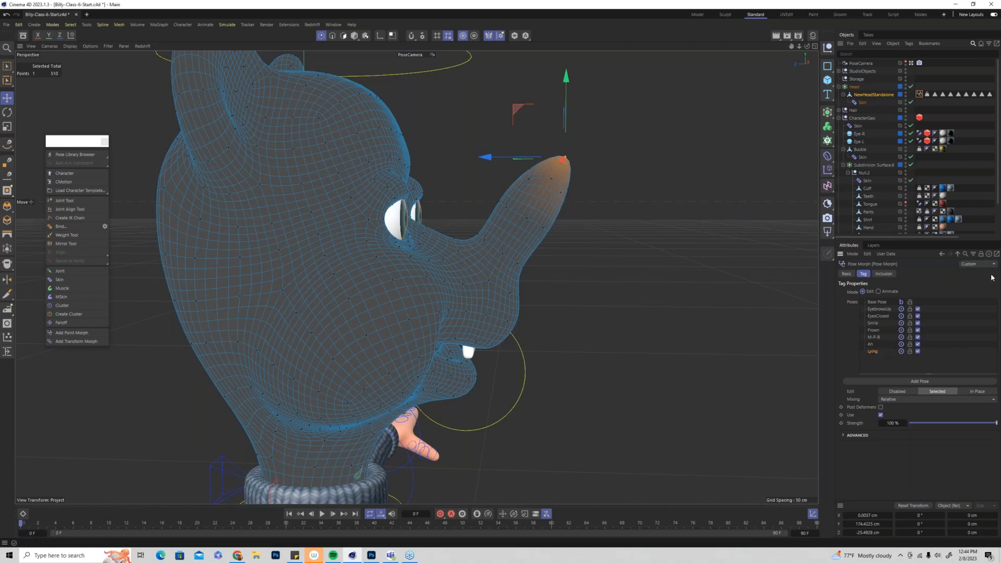
pyautogui.moveTo(996, 423); pyautogui.dragTo(855, 435)
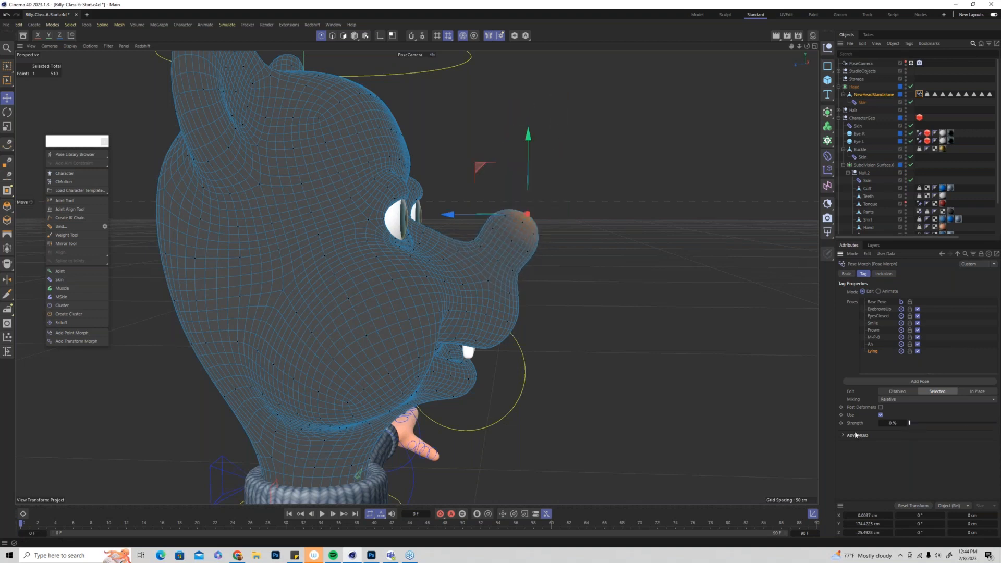
pyautogui.click(688, 369)
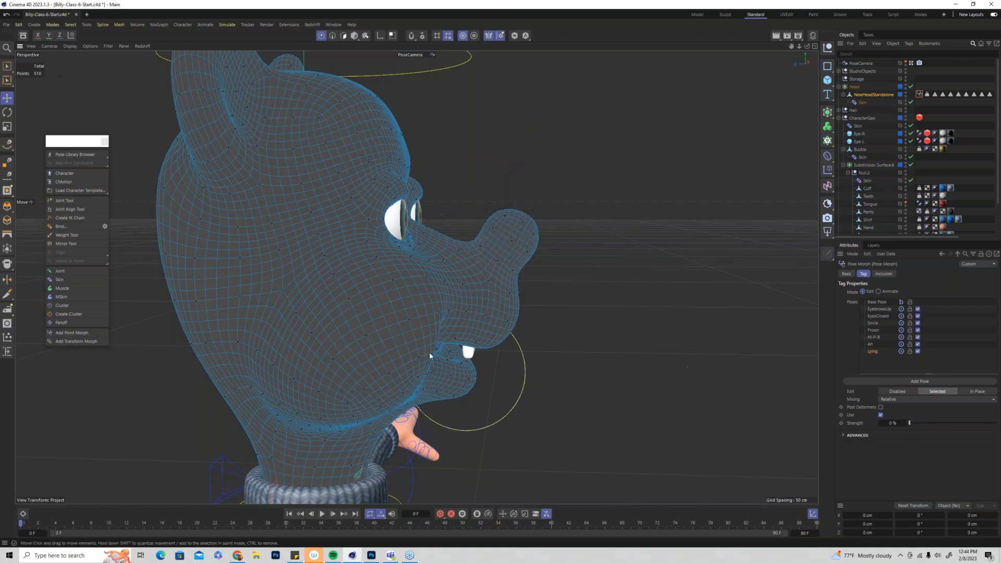
# Turn off soft selection for the Move tool
pyautogui.keyDown('alt'); pyautogui.moveTo(430, 352); pyautogui.dragTo(346, 352); pyautogui.keyUp('alt')
pyautogui.keyDown('alt'); pyautogui.moveTo(599, 281); pyautogui.dragTo(555, 314); pyautogui.keyUp('alt')
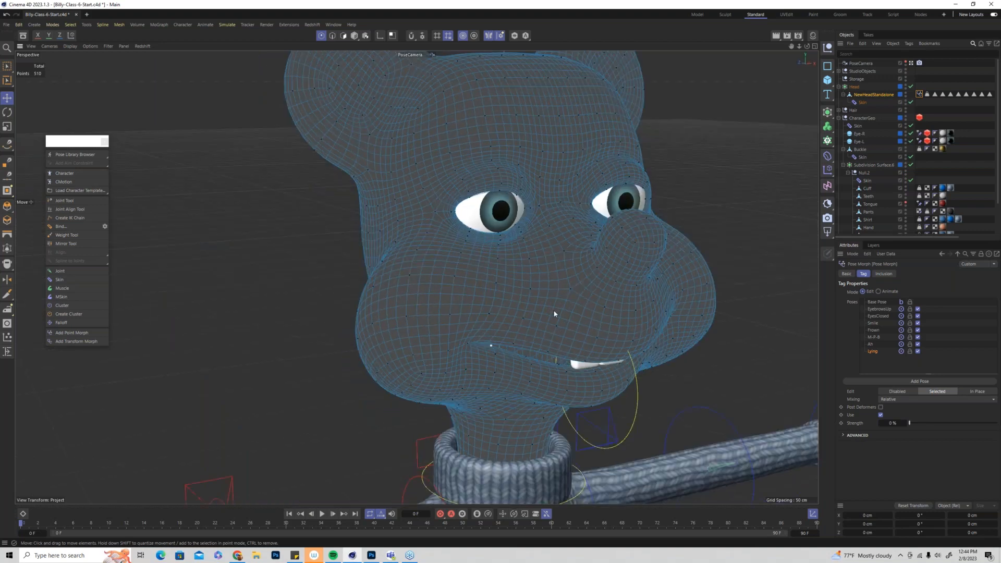
pyautogui.keyDown('alt'); pyautogui.moveTo(554, 313); pyautogui.dragTo(453, 313, button='middle'); pyautogui.keyUp('alt')
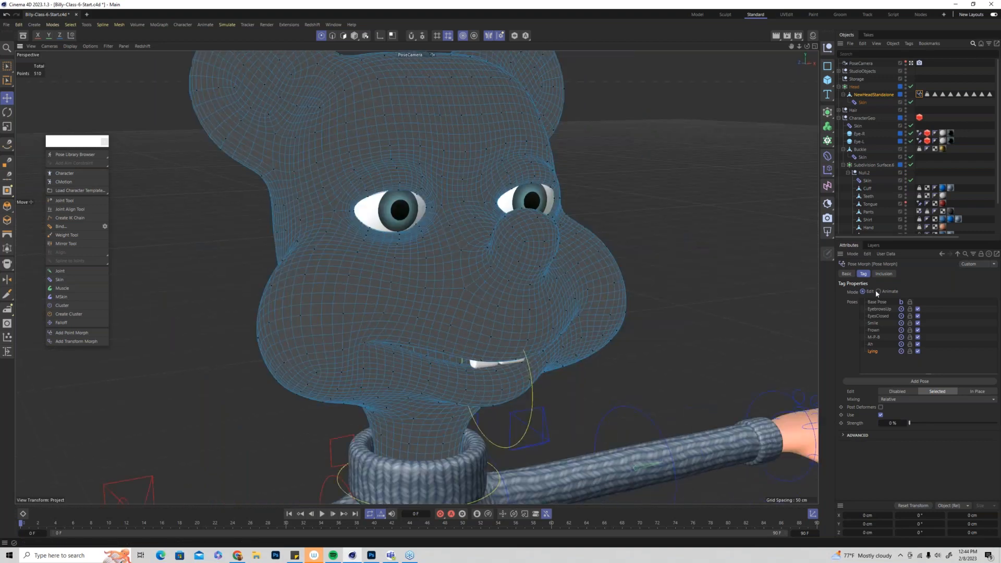
pyautogui.click(8, 101)
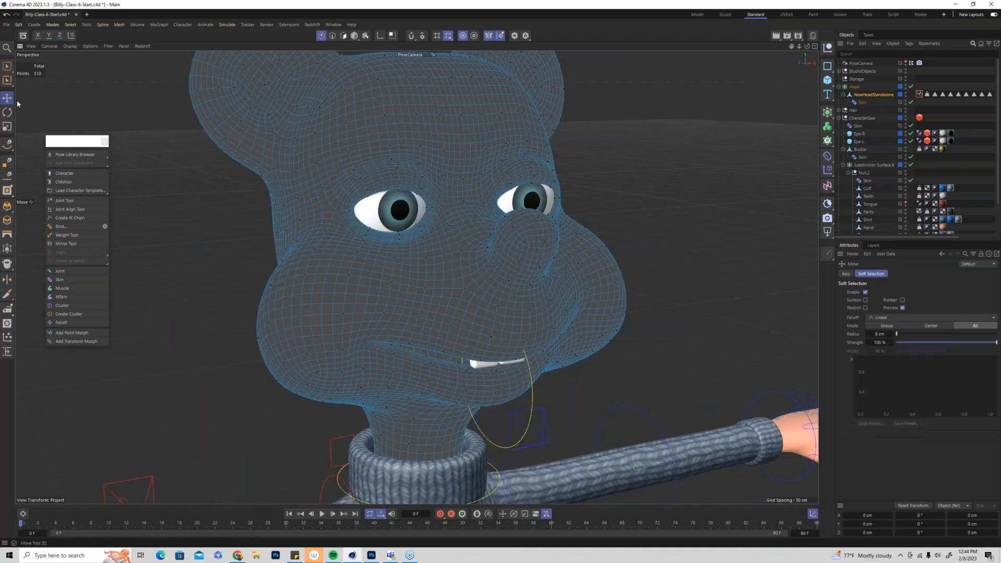
pyautogui.click(865, 293)
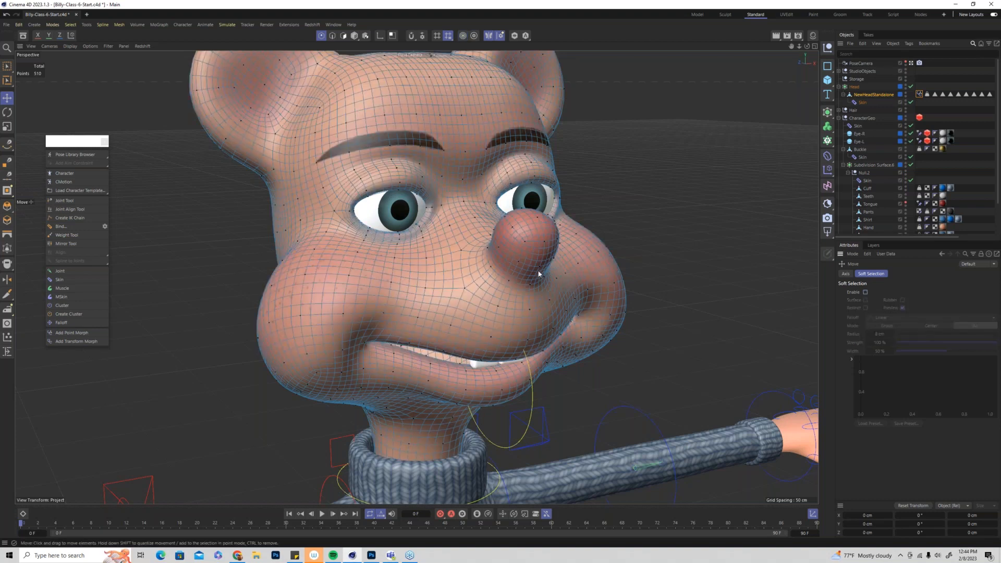
pyautogui.scroll(-3, 540, 274)
pyautogui.keyDown('alt'); pyautogui.moveTo(655, 249); pyautogui.dragTo(585, 232, button='middle'); pyautogui.keyUp('alt')
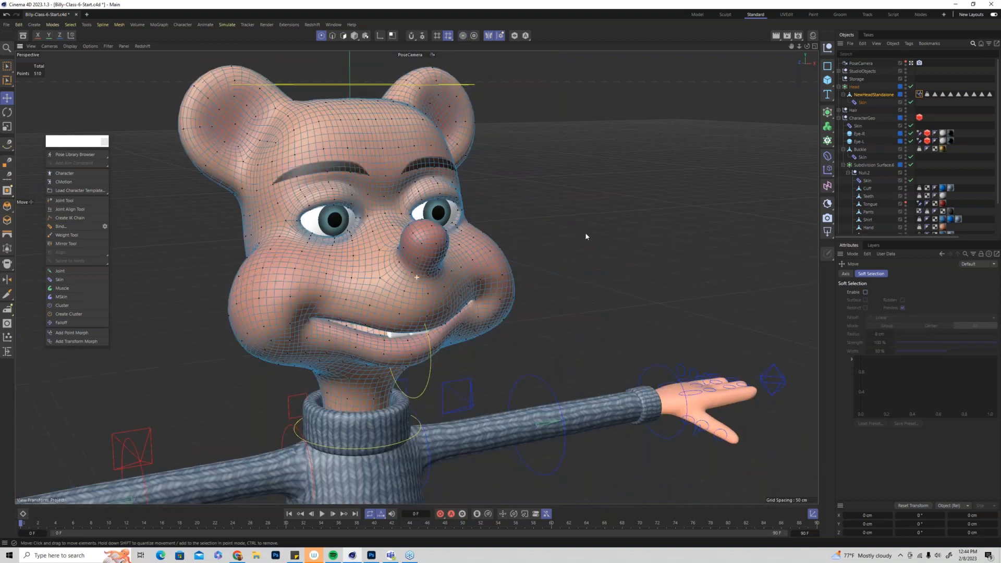
# Leave point editing, switch the Pose Morph tag to Animate mode, and set all pose strengths to 0 %
pyautogui.click(354, 35)
pyautogui.click(599, 157)
pyautogui.click(919, 95)
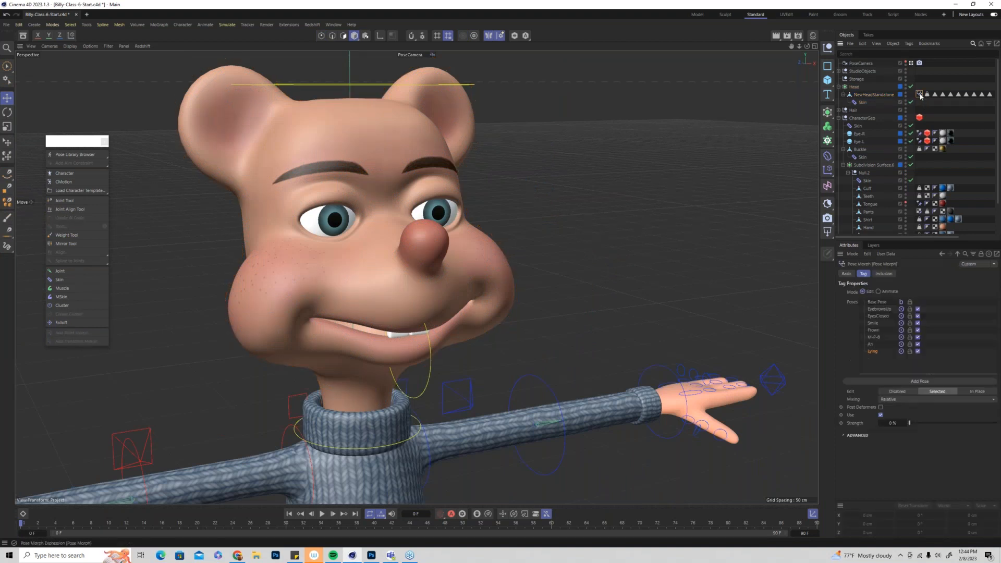
pyautogui.click(878, 291)
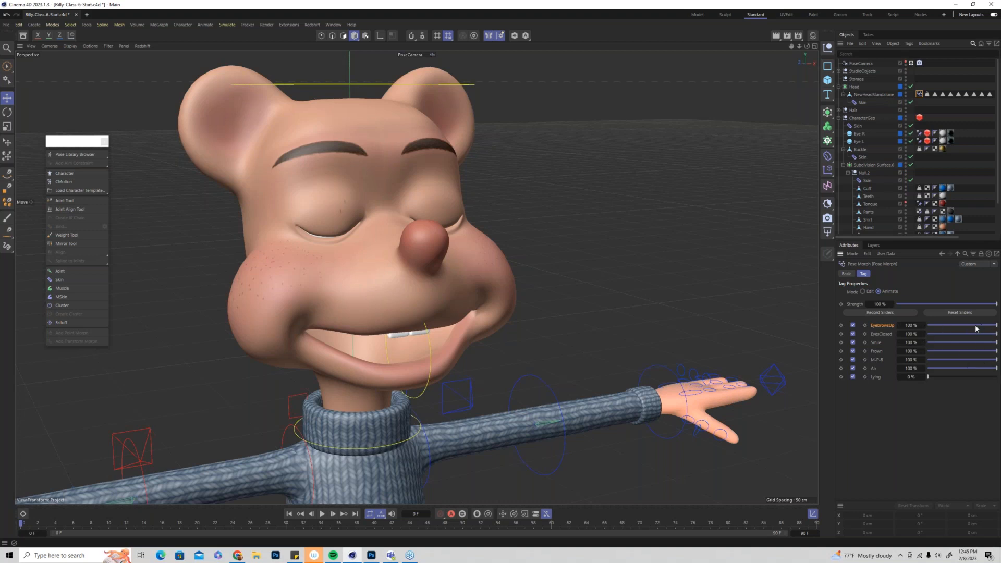
pyautogui.moveTo(976, 326); pyautogui.dragTo(937, 349)
pyautogui.moveTo(939, 351); pyautogui.dragTo(927, 368)
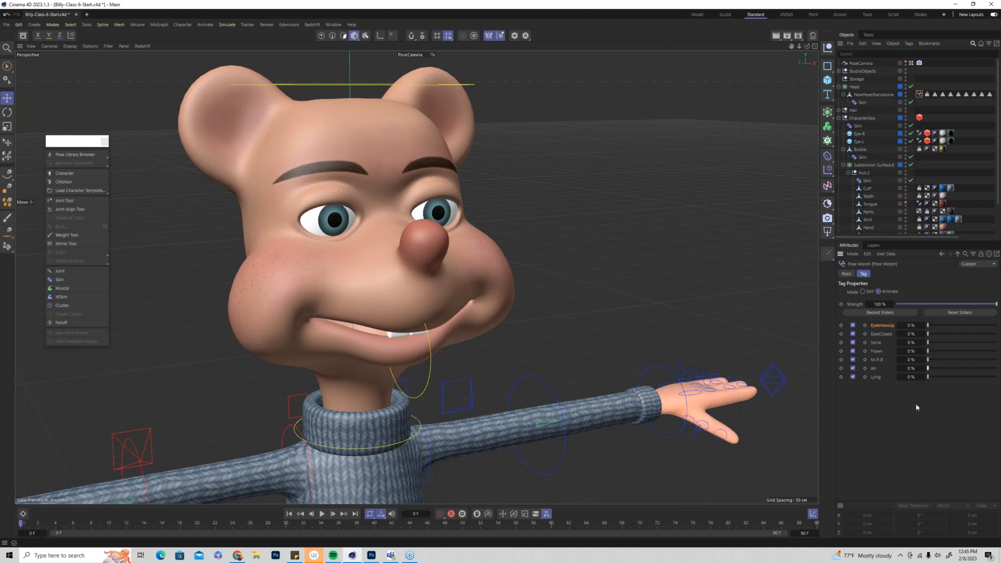
# Try blending the poses, with EyebrowsUp at 61 % and EyesClosed at 24 %, and return all of them to 0 %
pyautogui.moveTo(929, 326)
pyautogui.mouseDown()
pyautogui.moveTo(971, 325)
pyautogui.moveTo(927, 326)
pyautogui.moveTo(970, 338)
pyautogui.moveTo(941, 334)
pyautogui.mouseUp()
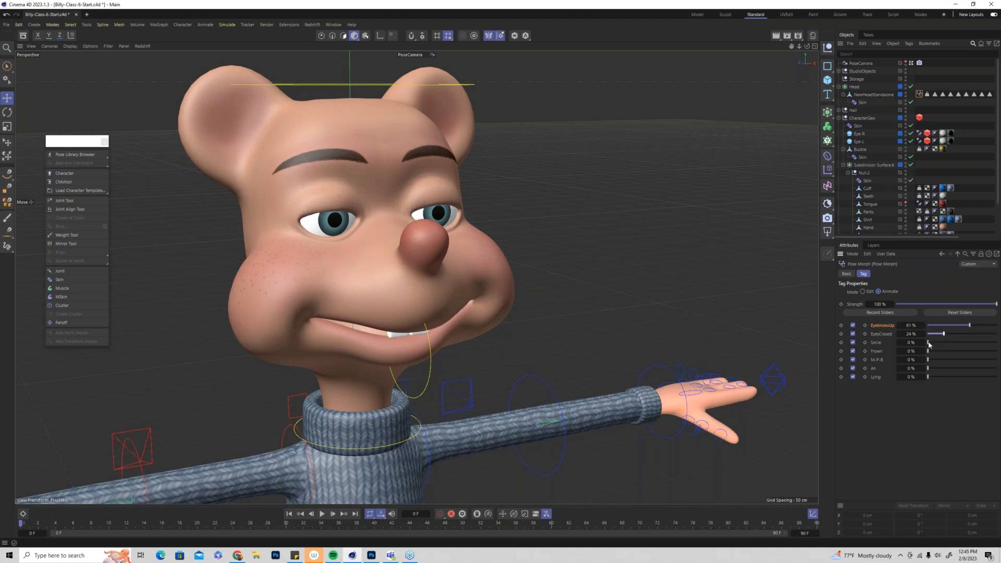
pyautogui.moveTo(928, 342)
pyautogui.mouseDown()
pyautogui.moveTo(945, 343)
pyautogui.moveTo(921, 350)
pyautogui.moveTo(984, 351)
pyautogui.moveTo(927, 353)
pyautogui.mouseUp()
pyautogui.moveTo(928, 378); pyautogui.dragTo(901, 394)
pyautogui.moveTo(941, 336)
pyautogui.mouseDown()
pyautogui.moveTo(927, 335)
pyautogui.moveTo(946, 329)
pyautogui.moveTo(923, 330)
pyautogui.mouseUp()
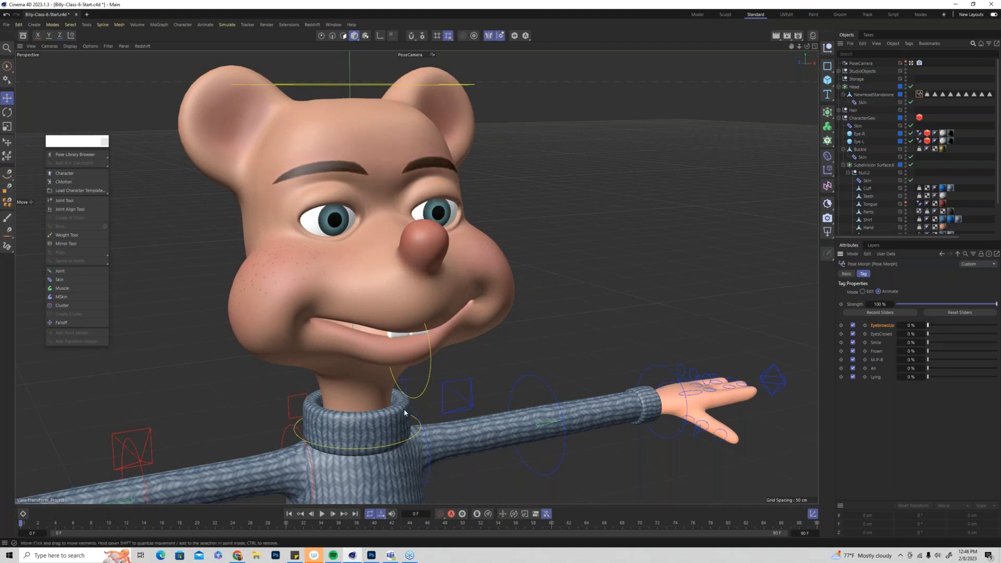
# Keyframe the head controller in its default rotation at frame 8 and tilted down about 5° at frame 12
pyautogui.click(330, 84)
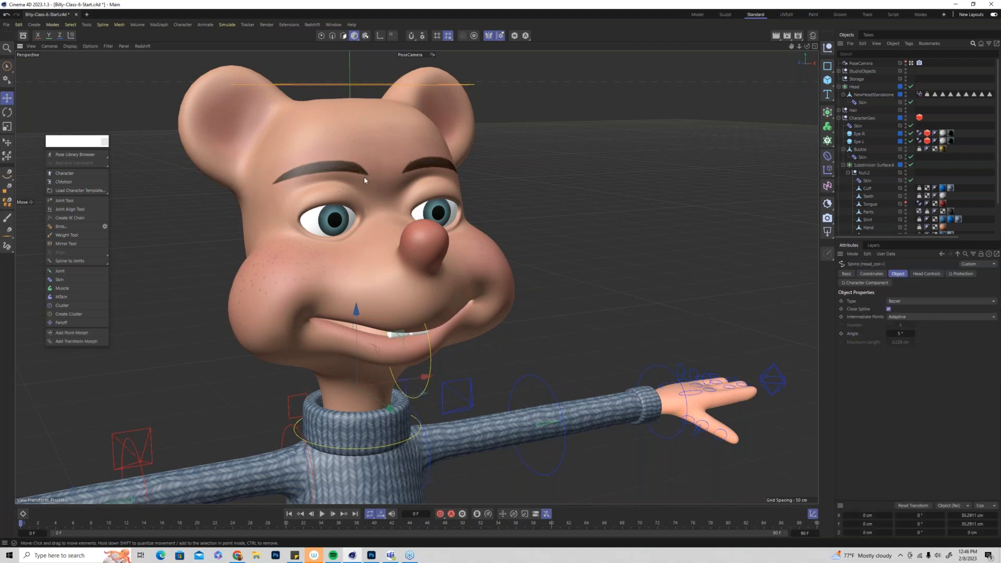
pyautogui.moveTo(359, 178); pyautogui.dragTo(367, 182)
pyautogui.click(93, 523)
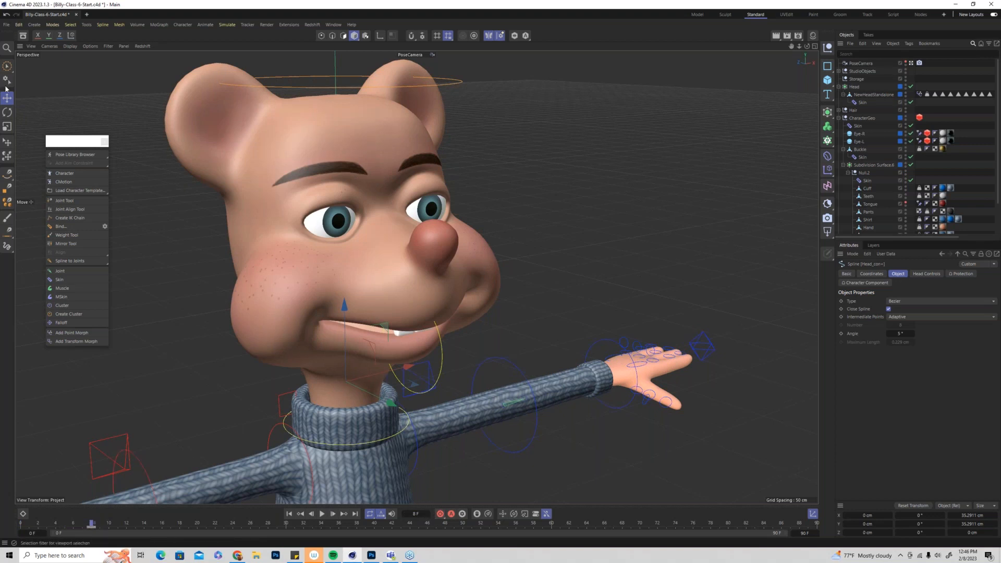
pyautogui.click(109, 523)
pyautogui.press('r')
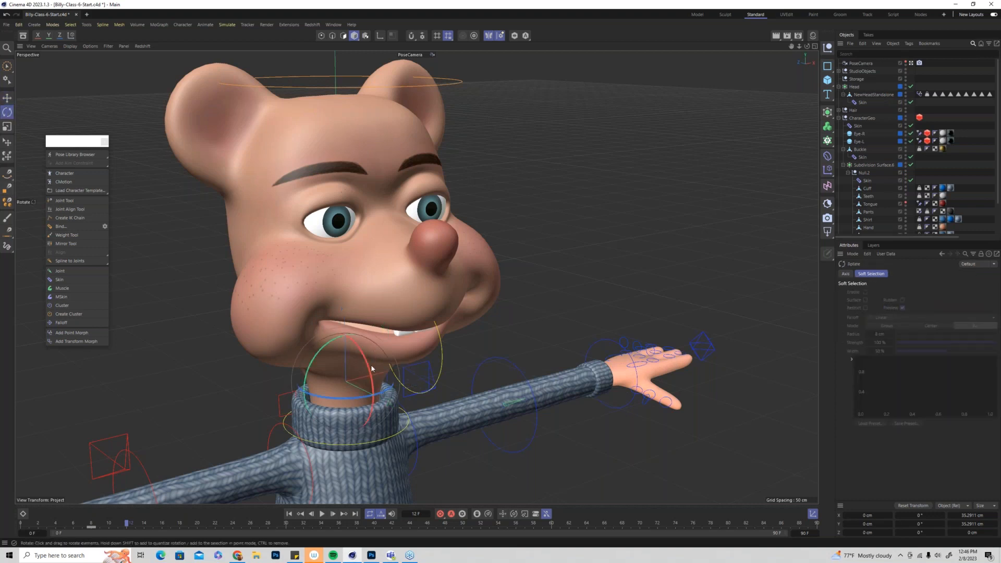
pyautogui.moveTo(371, 368); pyautogui.dragTo(370, 371)
pyautogui.click(440, 513)
# Tilt the head controller up to about -5.4° at frame 18, record a keyframe, and scrub through the nod
pyautogui.moveTo(169, 525); pyautogui.dragTo(180, 524)
pyautogui.moveTo(369, 354); pyautogui.dragTo(366, 353)
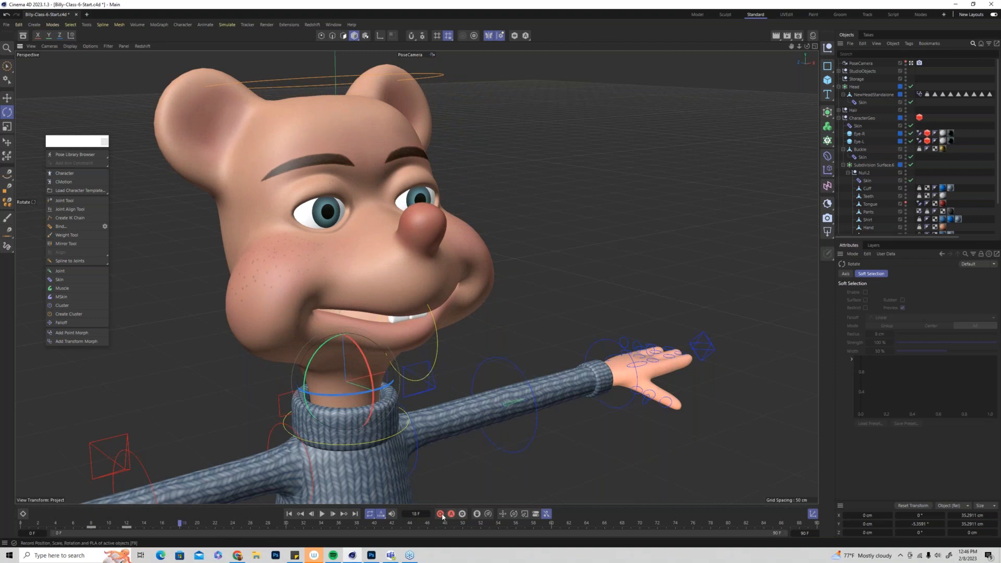
pyautogui.click(440, 513)
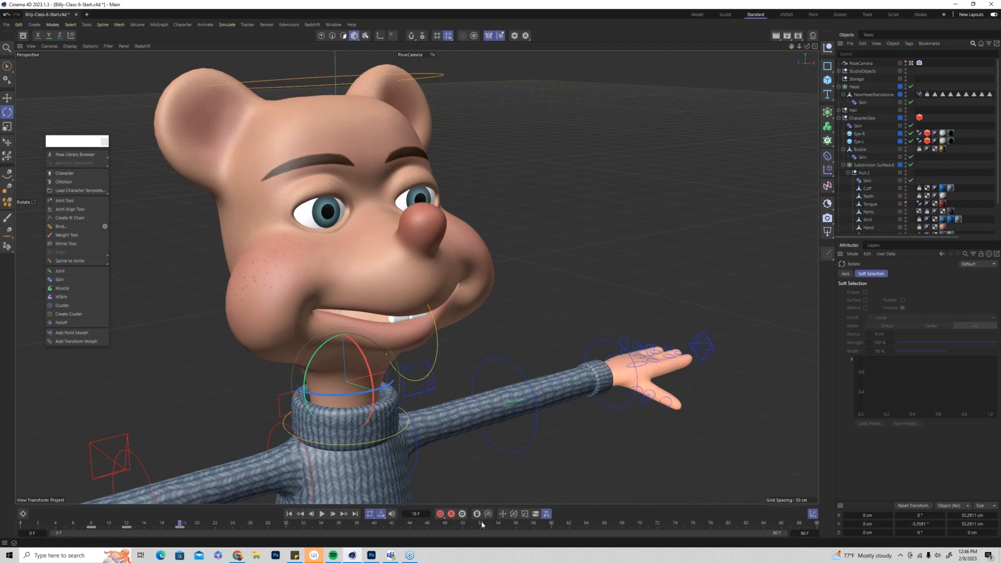
pyautogui.click(59, 520)
pyautogui.click(171, 522)
pyautogui.click(58, 523)
pyautogui.moveTo(58, 523); pyautogui.dragTo(153, 523)
# Keyframe the EyesClosed pose at 0 % on frame 8 and at 100 % on frame 12
pyautogui.click(93, 525)
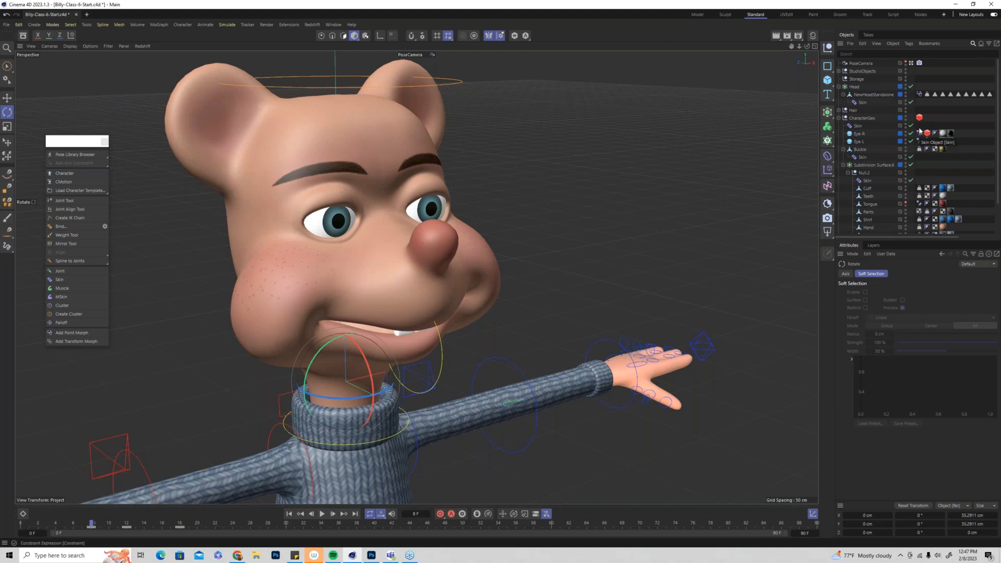
pyautogui.click(919, 94)
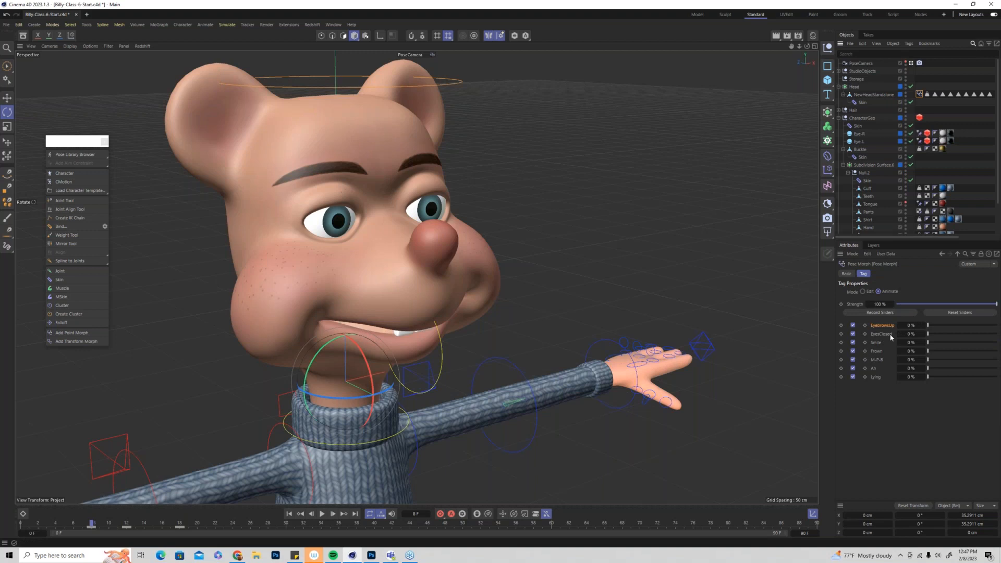
pyautogui.click(864, 334)
pyautogui.click(130, 531)
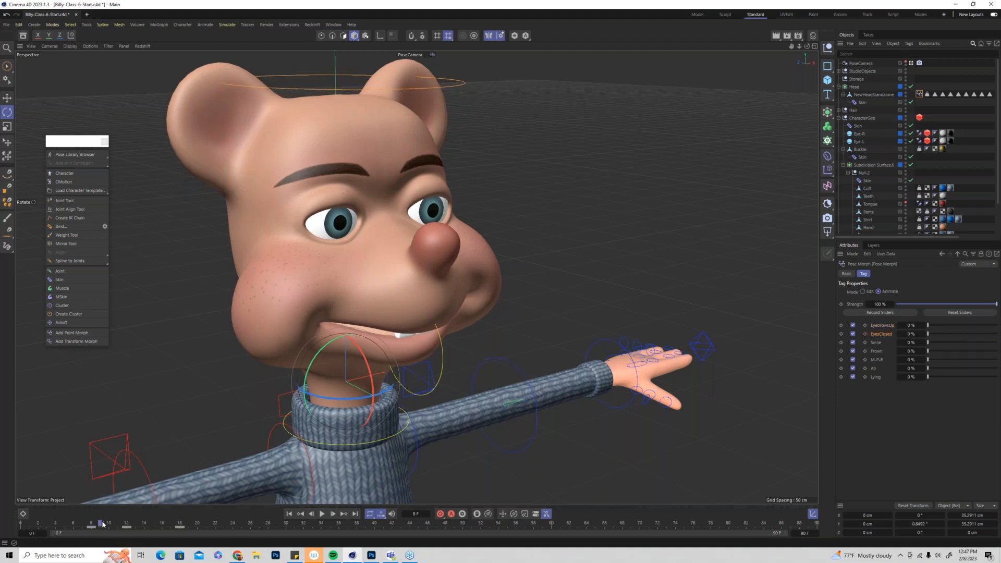
pyautogui.moveTo(932, 337); pyautogui.dragTo(993, 336)
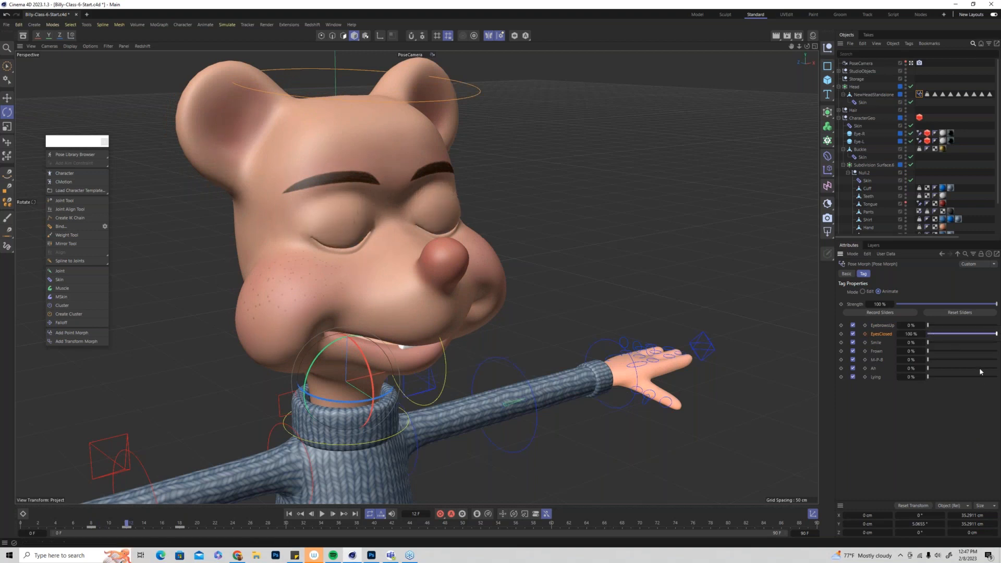
pyautogui.click(865, 334)
# Keyframe the EyesClosed pose at 0 % on frame 16 and scrub through the blink
pyautogui.click(162, 523)
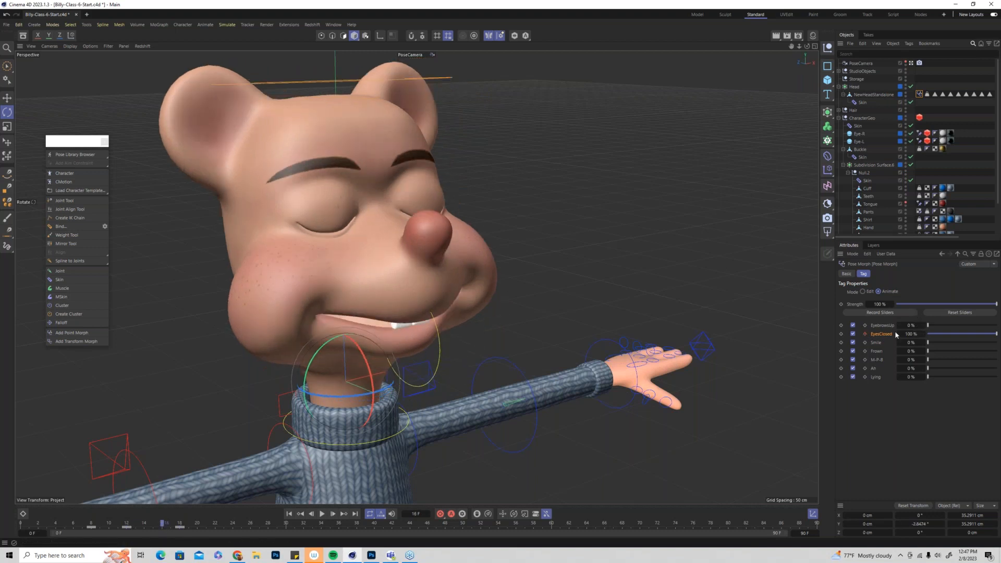
pyautogui.moveTo(964, 334); pyautogui.dragTo(923, 334)
pyautogui.click(865, 334)
pyautogui.click(64, 524)
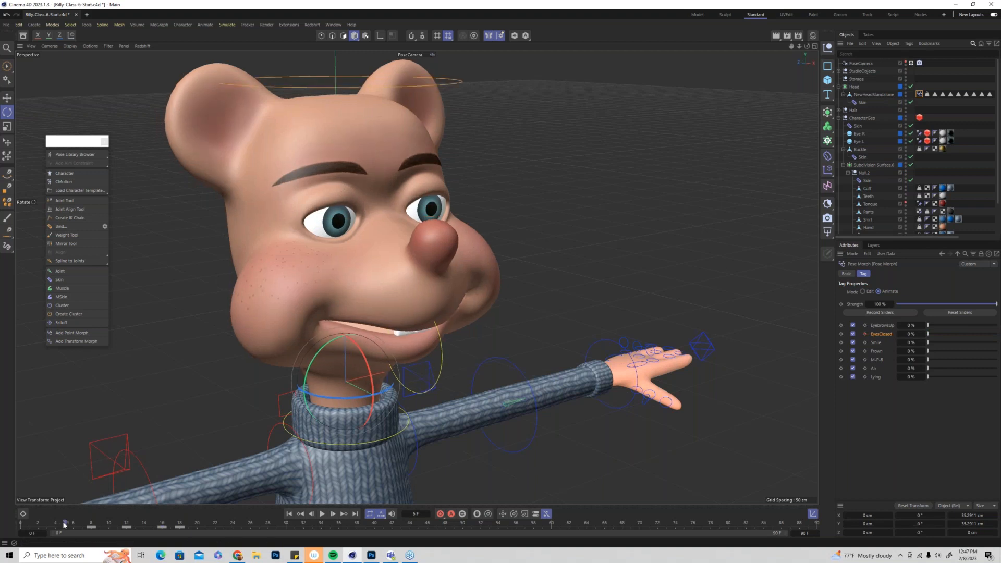
pyautogui.moveTo(63, 525); pyautogui.dragTo(130, 550)
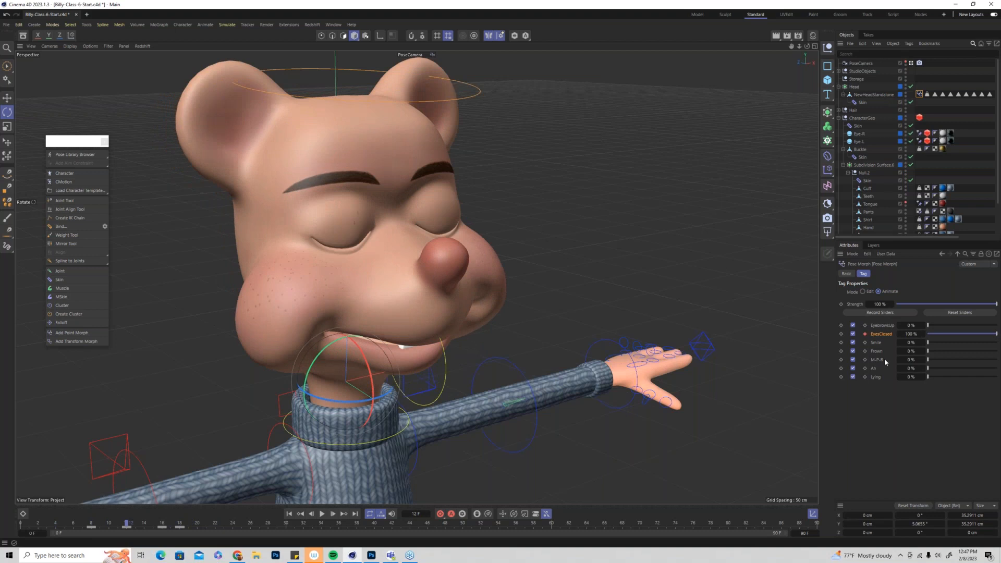
# Keyframe the EyebrowsUp pose at 0 % on frame 12 and 59 % on frame 18, and scrub to check the motion
pyautogui.click(867, 325)
pyautogui.moveTo(126, 523); pyautogui.dragTo(179, 528)
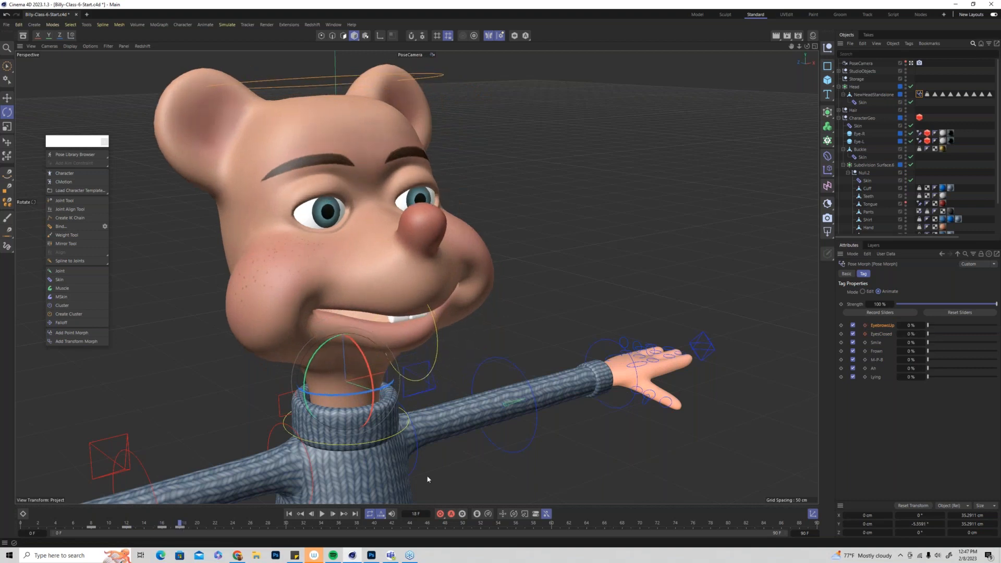
pyautogui.moveTo(932, 326); pyautogui.dragTo(968, 334)
pyautogui.click(865, 326)
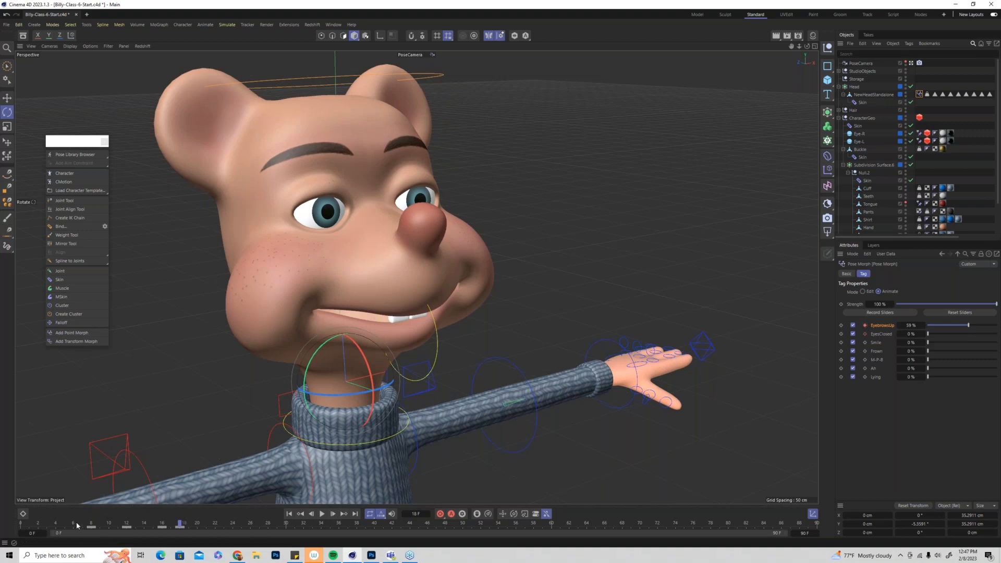
pyautogui.click(78, 525)
pyautogui.moveTo(78, 525); pyautogui.dragTo(143, 541)
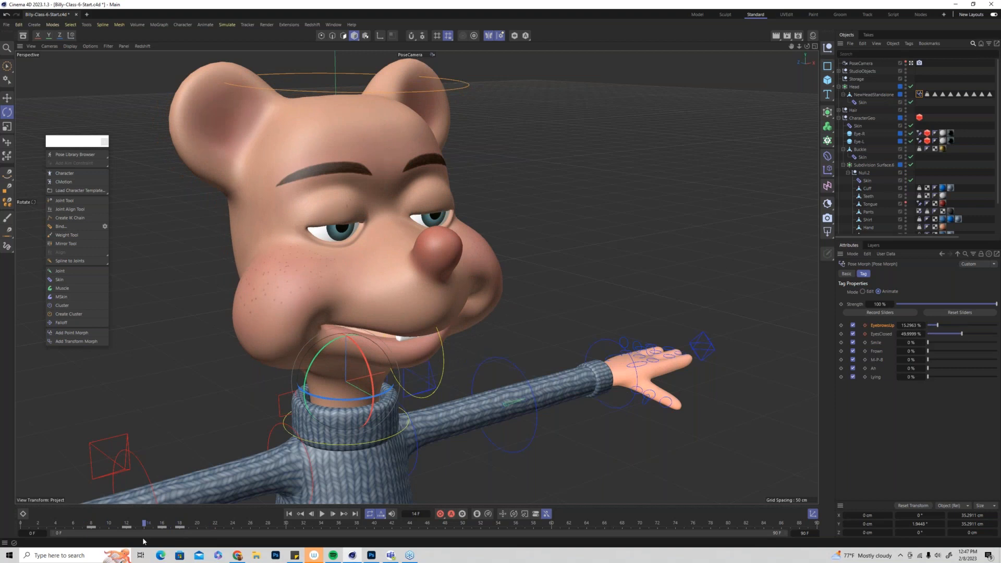
# Keyframe the Smile pose at 0 % on frame 14 and 31 % on frame 22, and scrub through the motion
pyautogui.keyDown('ctrl'); pyautogui.click(865, 343); pyautogui.keyUp('ctrl')
pyautogui.moveTo(153, 526); pyautogui.dragTo(215, 526)
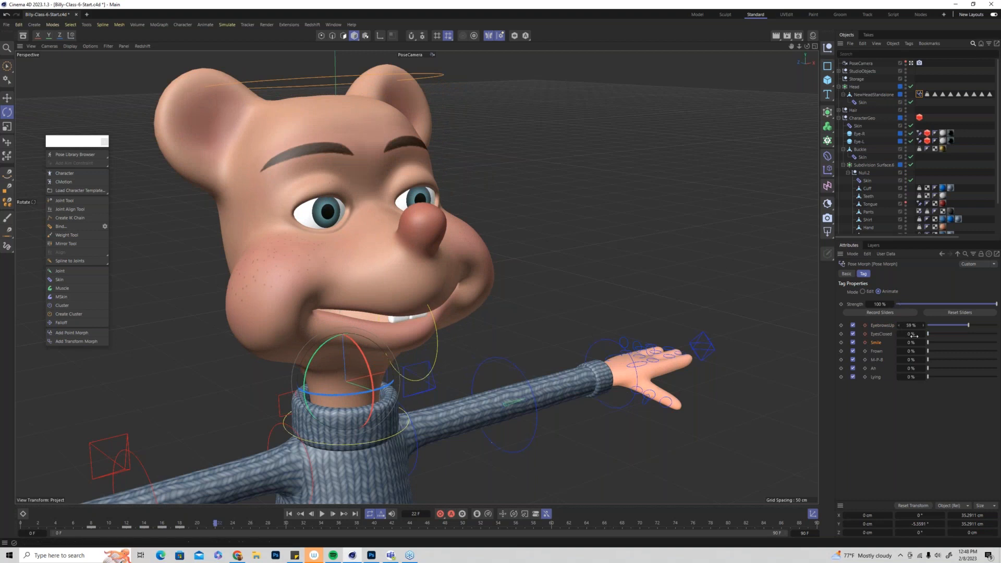
pyautogui.moveTo(931, 346); pyautogui.dragTo(949, 343)
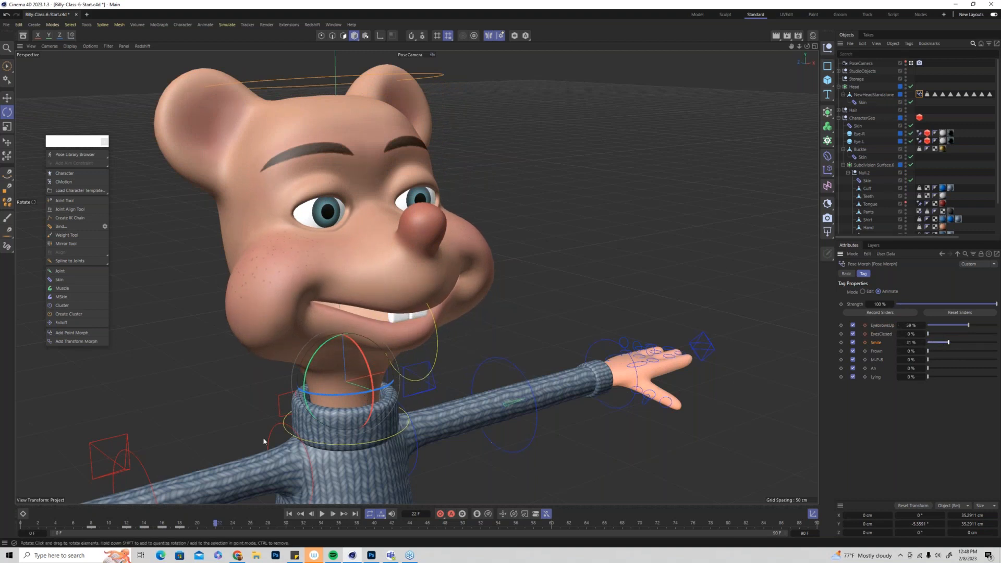
pyautogui.click(866, 342)
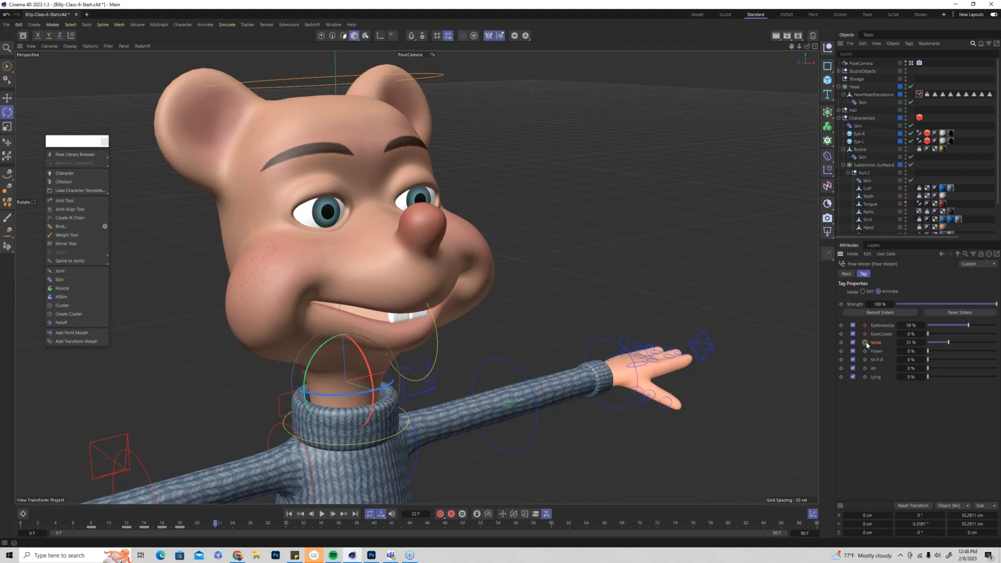
pyautogui.click(74, 524)
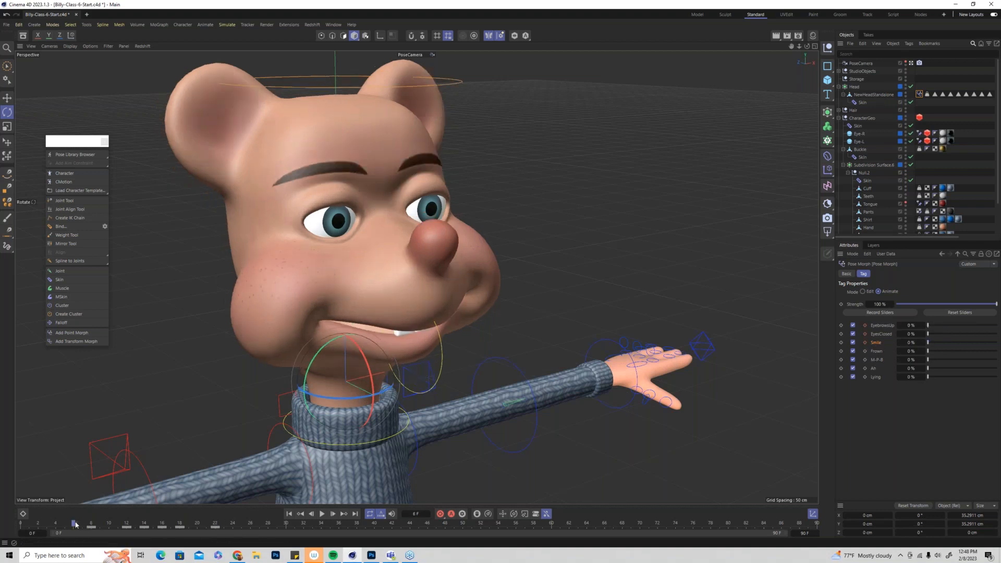
pyautogui.moveTo(76, 523); pyautogui.dragTo(21, 535)
pyautogui.moveTo(227, 520); pyautogui.dragTo(21, 529)
# Delete the keyframes on frames 22, 18, 16, 14 and 12 from the timeline
pyautogui.click(180, 528)
pyautogui.click(161, 528)
pyautogui.click(144, 528)
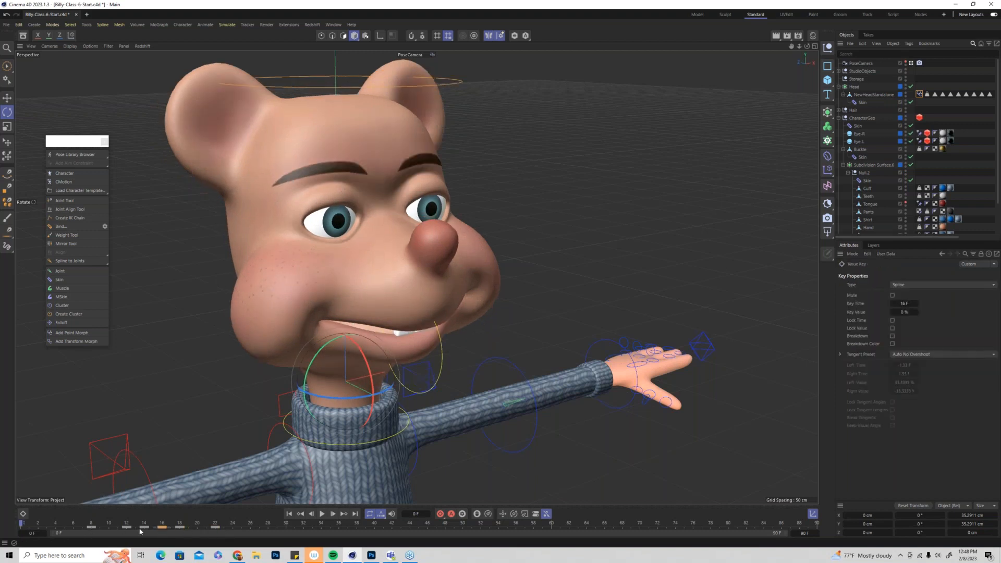
pyautogui.click(216, 526)
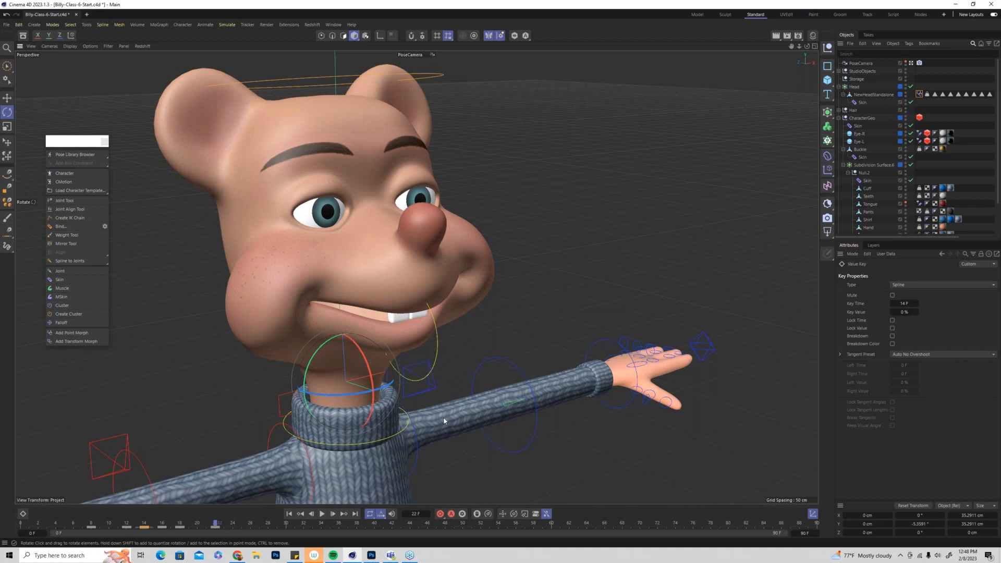
pyautogui.click(215, 527)
pyautogui.press('Delete')
pyautogui.click(180, 528)
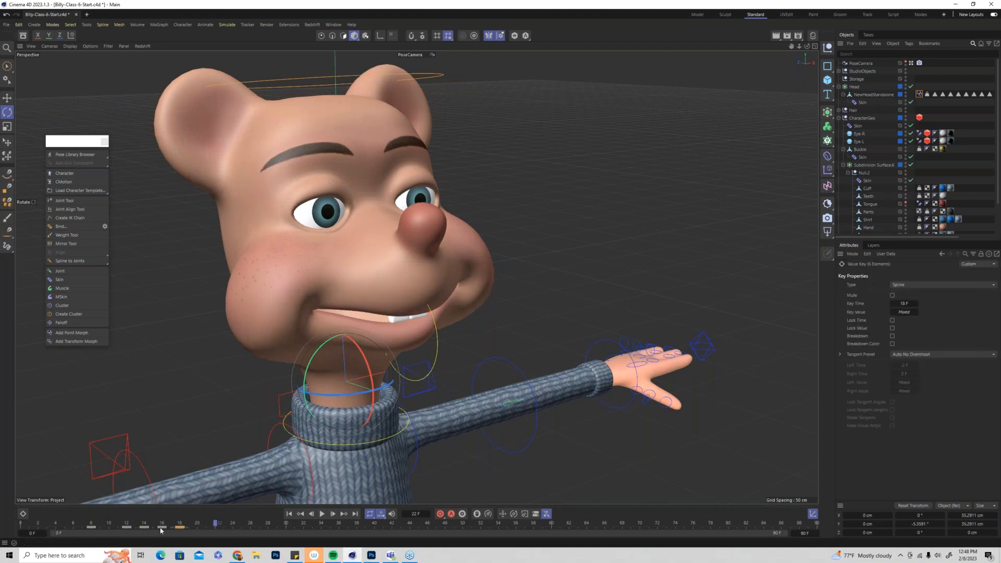
pyautogui.press('Delete')
pyautogui.click(161, 527)
pyautogui.press('Delete')
pyautogui.click(143, 527)
pyautogui.press('Delete')
pyautogui.click(125, 528)
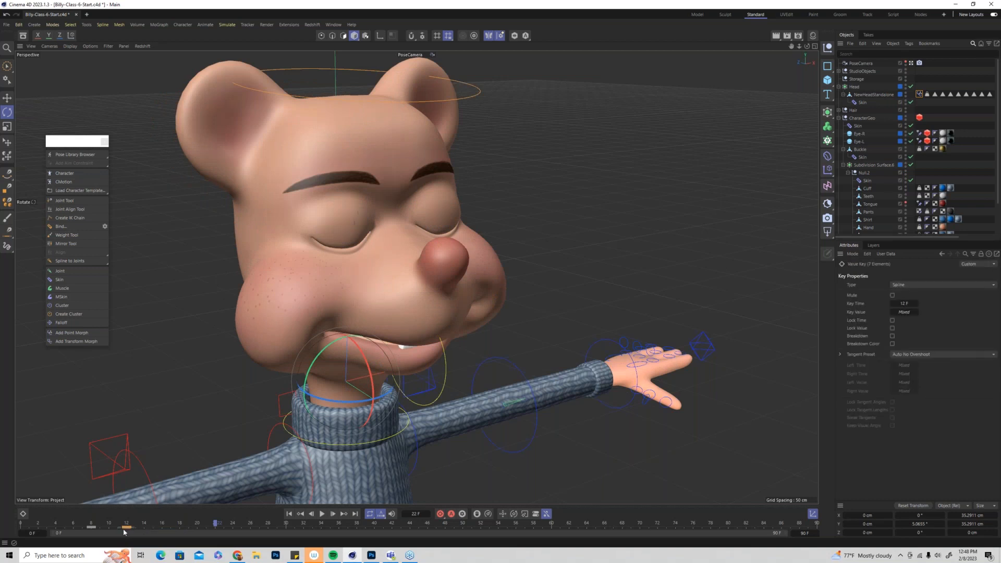
pyautogui.press('Delete')
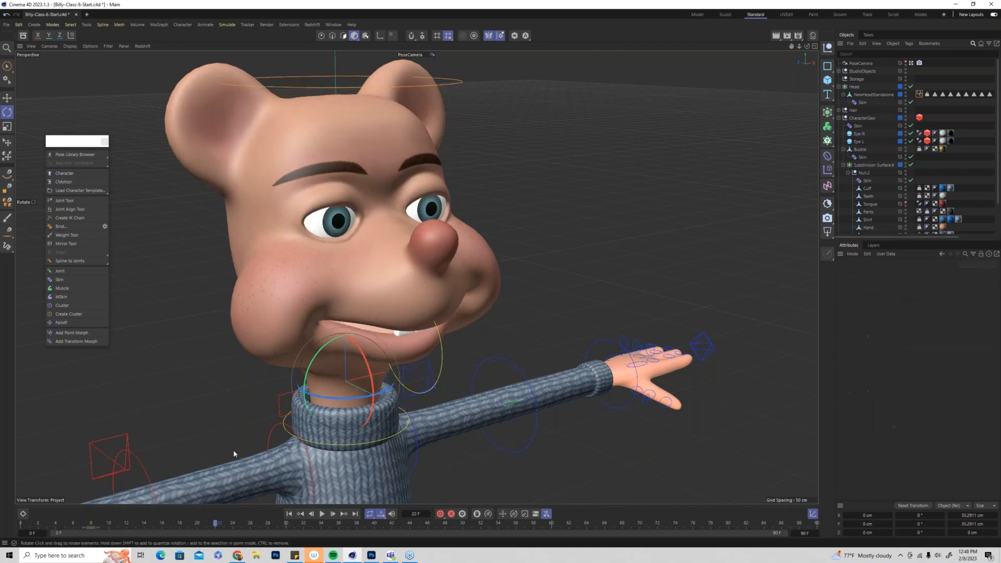
# Keyframe the M-P-B pose at 0 % on frame 14 and at 100 % on frame 18
pyautogui.click(137, 522)
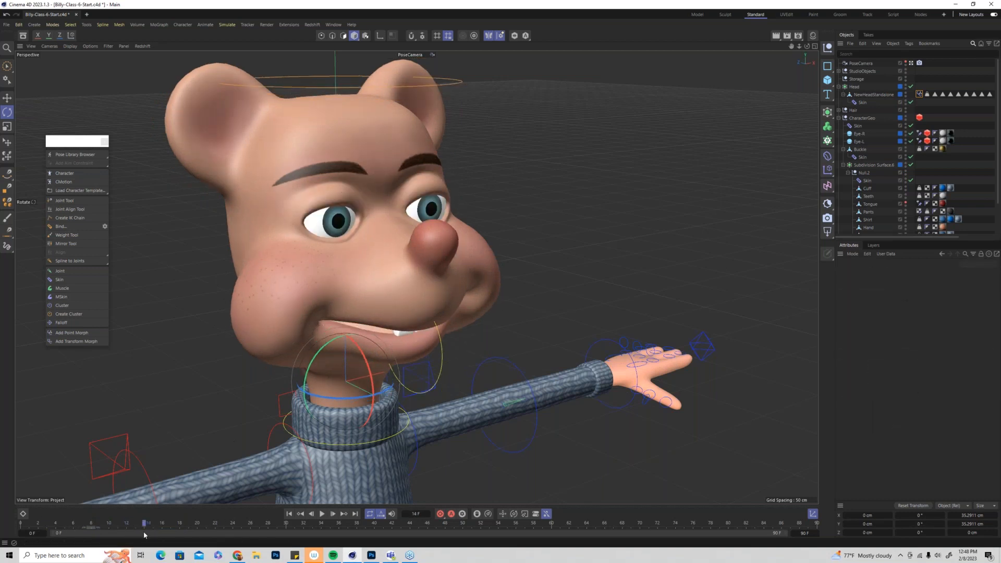
pyautogui.hotkey('shift', 'f')
pyautogui.moveTo(99, 523); pyautogui.dragTo(145, 535)
pyautogui.hotkey('shift', 'f')
pyautogui.click(865, 359)
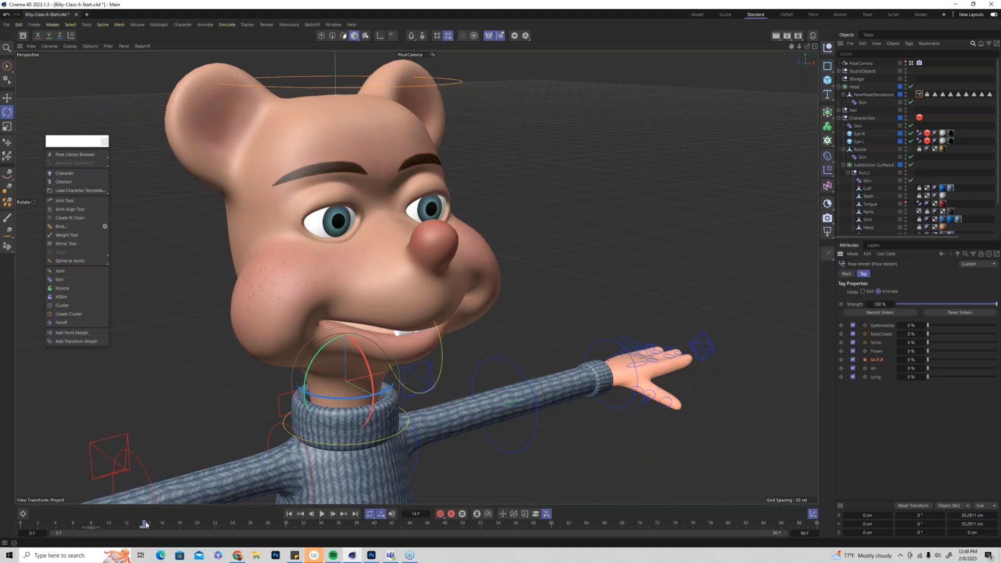
pyautogui.moveTo(145, 524); pyautogui.dragTo(185, 537)
pyautogui.moveTo(928, 360); pyautogui.dragTo(996, 360)
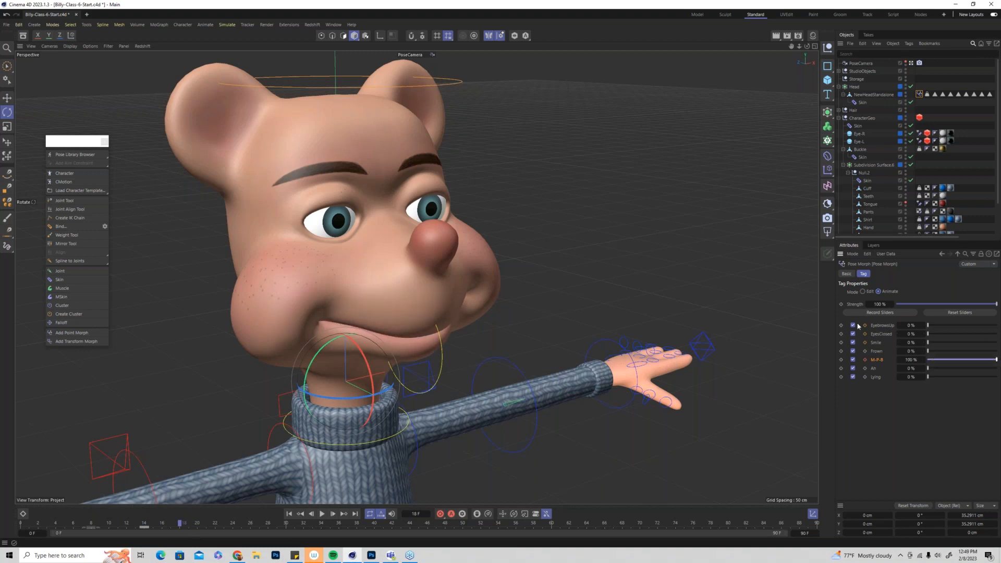
pyautogui.click(864, 360)
# Keyframe the M-P-B pose back at 0 % on frame 22
pyautogui.moveTo(179, 527); pyautogui.dragTo(211, 528)
pyautogui.click(864, 359)
pyautogui.moveTo(937, 361); pyautogui.dragTo(865, 364)
# Record a 0 % keyframe for the Ah pose, keyframe it at 66 % on frame 22, and scrub through the mouth opening
pyautogui.click(865, 368)
pyautogui.moveTo(202, 525); pyautogui.dragTo(181, 527)
pyautogui.moveTo(186, 522); pyautogui.dragTo(219, 527)
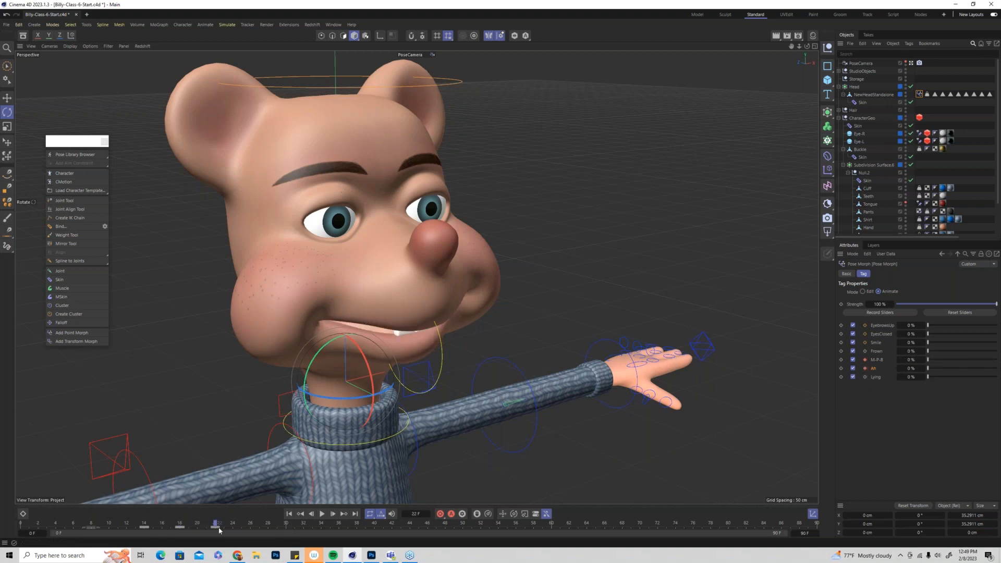
pyautogui.moveTo(929, 369); pyautogui.dragTo(971, 377)
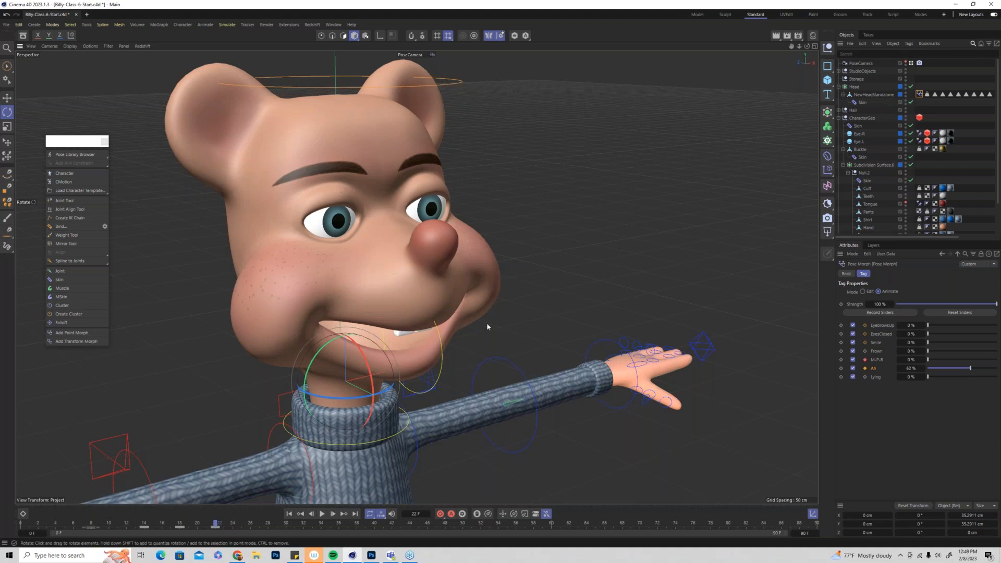
pyautogui.keyDown('alt'); pyautogui.moveTo(486, 323); pyautogui.dragTo(653, 342); pyautogui.keyUp('alt')
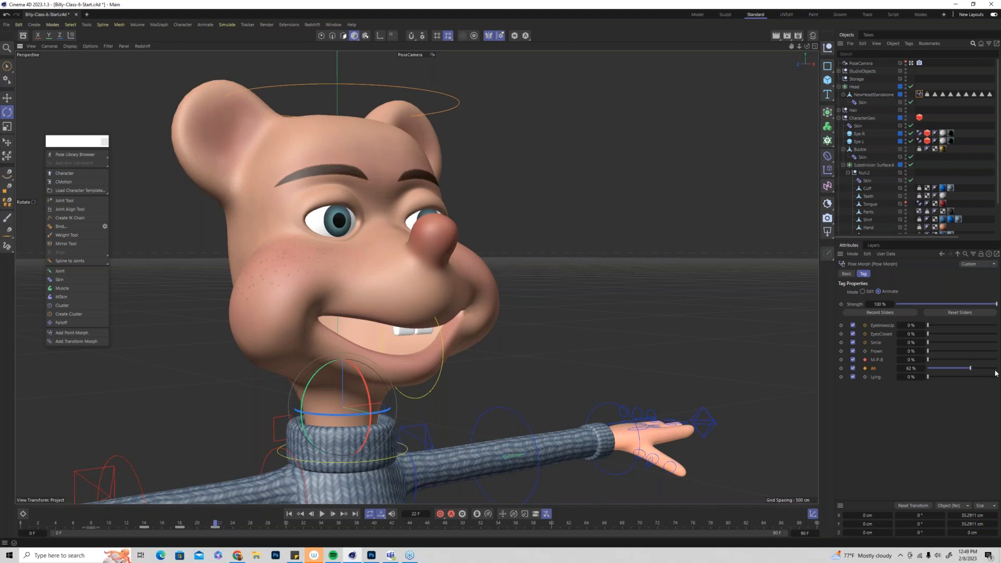
pyautogui.moveTo(971, 369); pyautogui.dragTo(996, 384)
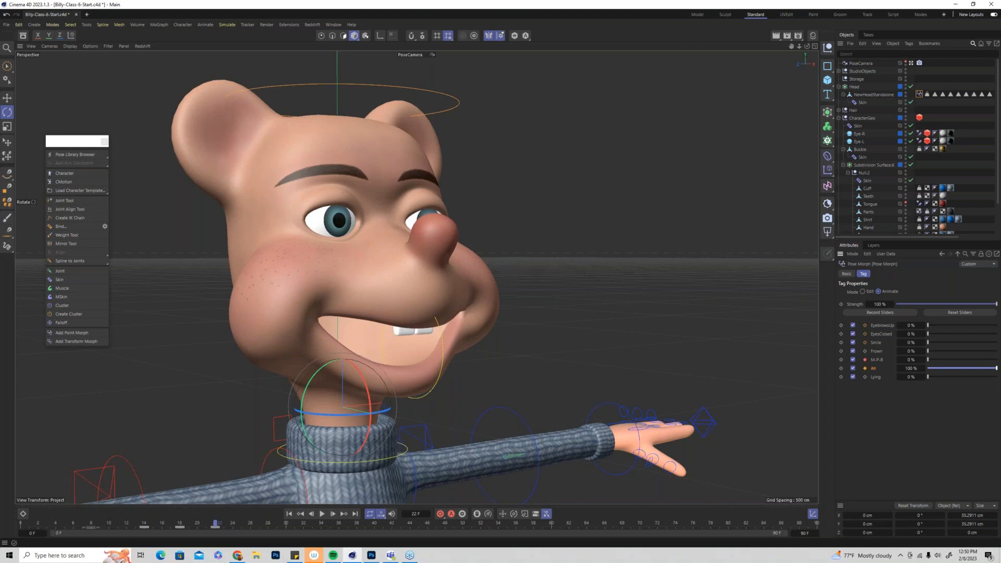
pyautogui.moveTo(996, 383); pyautogui.dragTo(974, 386)
pyautogui.moveTo(118, 525); pyautogui.dragTo(215, 543)
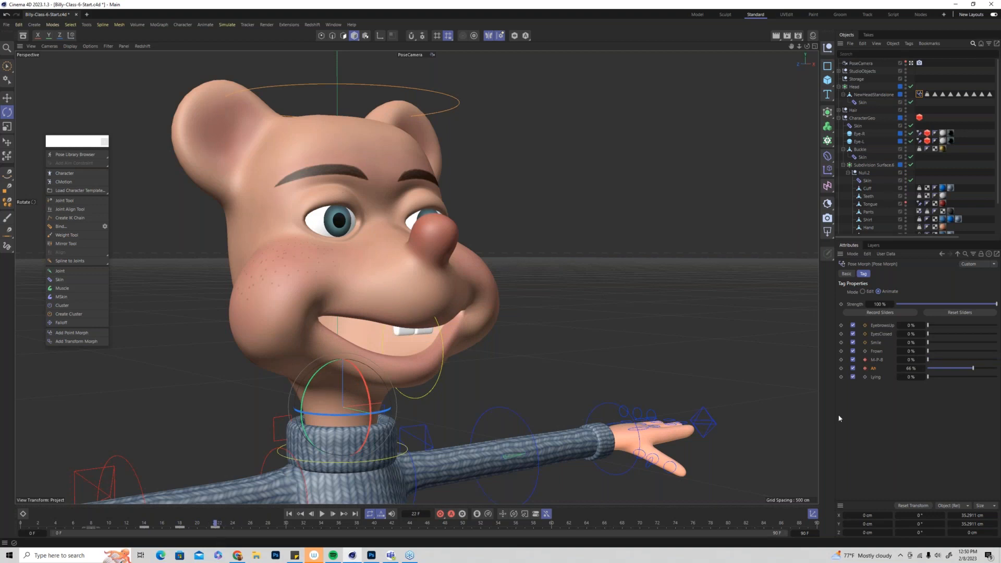
# Keyframe the Ah pose at 0 % and the M-P-B pose at 100 % on frame 27, and scrub to check the lips
pyautogui.moveTo(253, 528); pyautogui.dragTo(258, 527)
pyautogui.moveTo(970, 369); pyautogui.dragTo(917, 370)
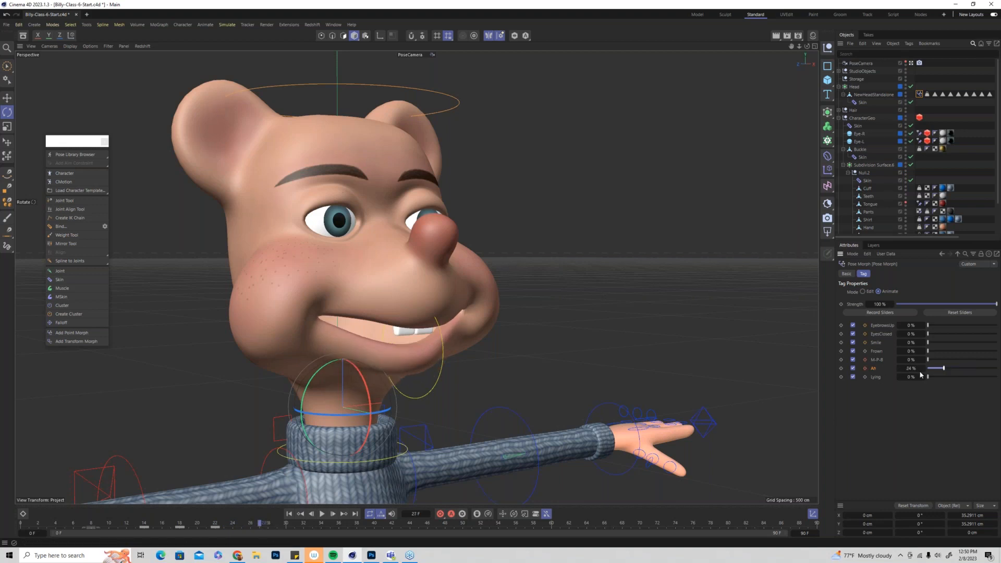
pyautogui.click(864, 368)
pyautogui.click(865, 359)
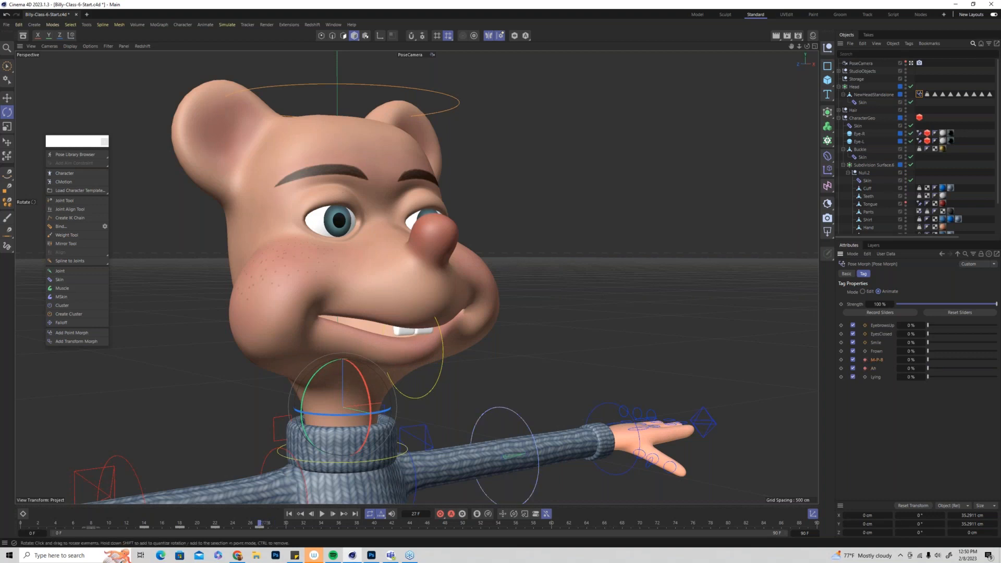
pyautogui.moveTo(947, 360); pyautogui.dragTo(996, 359)
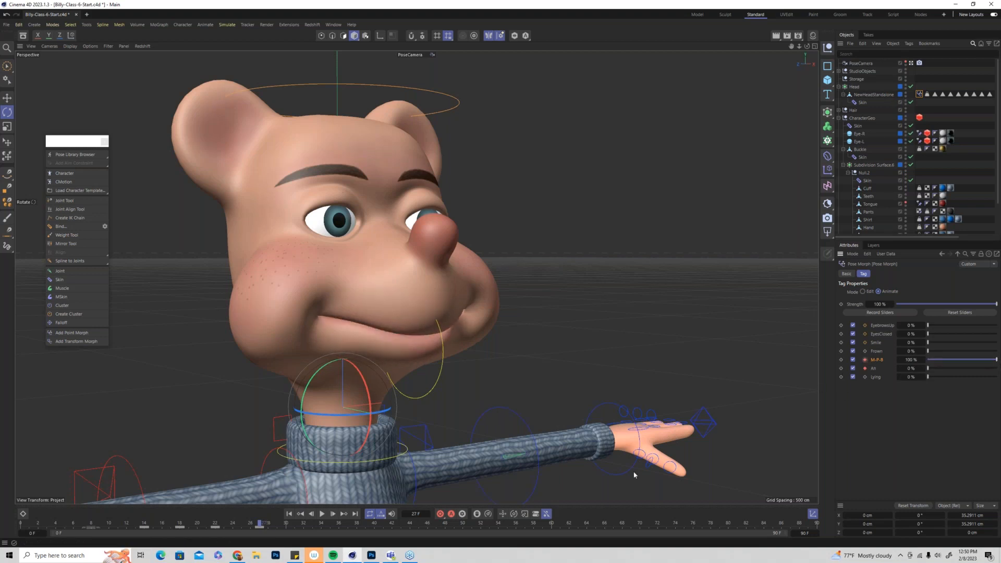
pyautogui.moveTo(131, 525); pyautogui.dragTo(261, 540)
# Keyframe the M-P-B pose at 0 % on frame 32
pyautogui.moveTo(288, 541); pyautogui.dragTo(307, 543)
pyautogui.click(865, 359)
pyautogui.moveTo(996, 360); pyautogui.dragTo(829, 363)
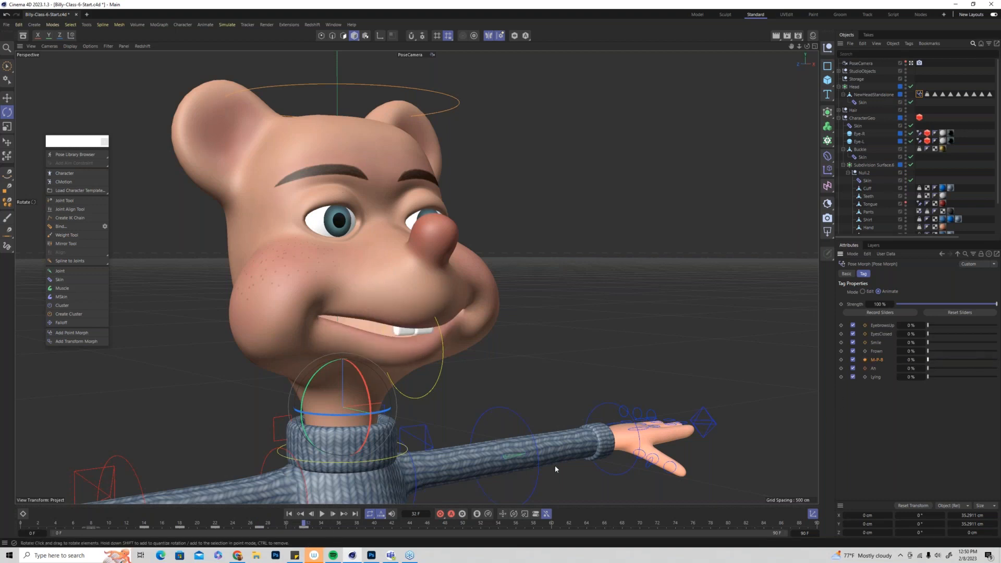
pyautogui.click(865, 360)
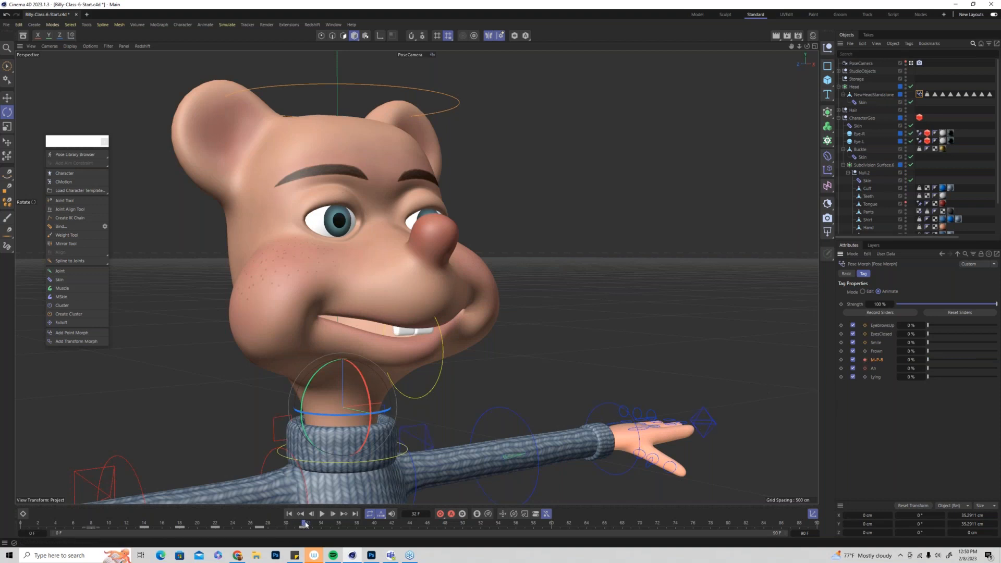
# Keyframe the Smile pose at 0 % on frame 38 and 23 % on frame 50, and scrub through the mouth animation
pyautogui.moveTo(314, 527); pyautogui.dragTo(357, 525)
pyautogui.click(865, 343)
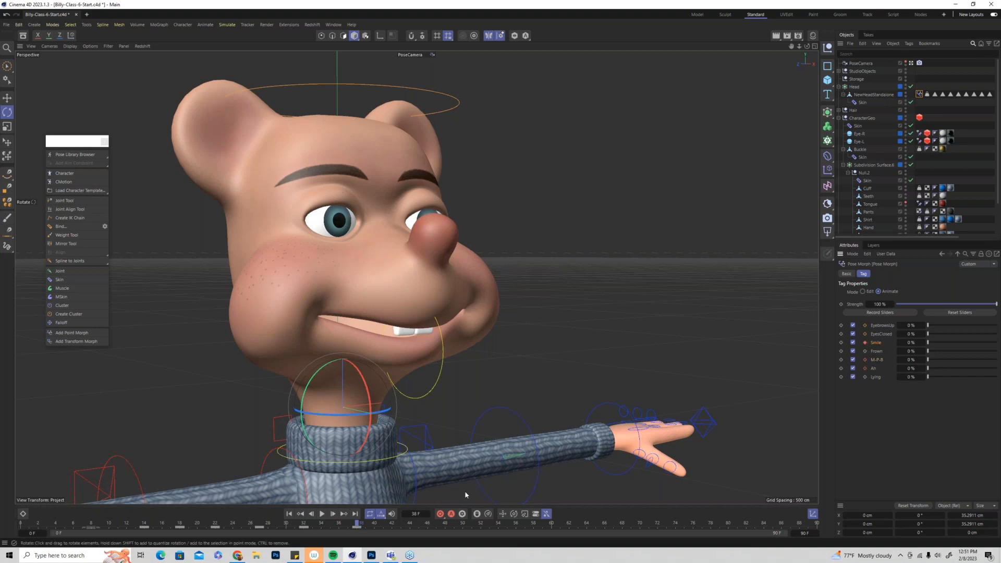
pyautogui.moveTo(362, 528); pyautogui.dragTo(462, 526)
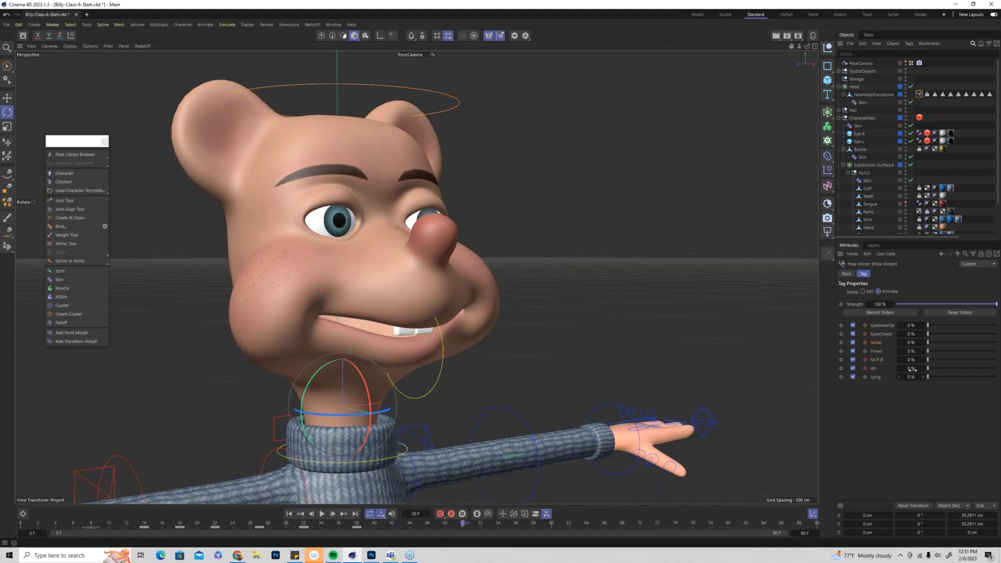
pyautogui.moveTo(928, 343); pyautogui.dragTo(942, 343)
pyautogui.click(865, 343)
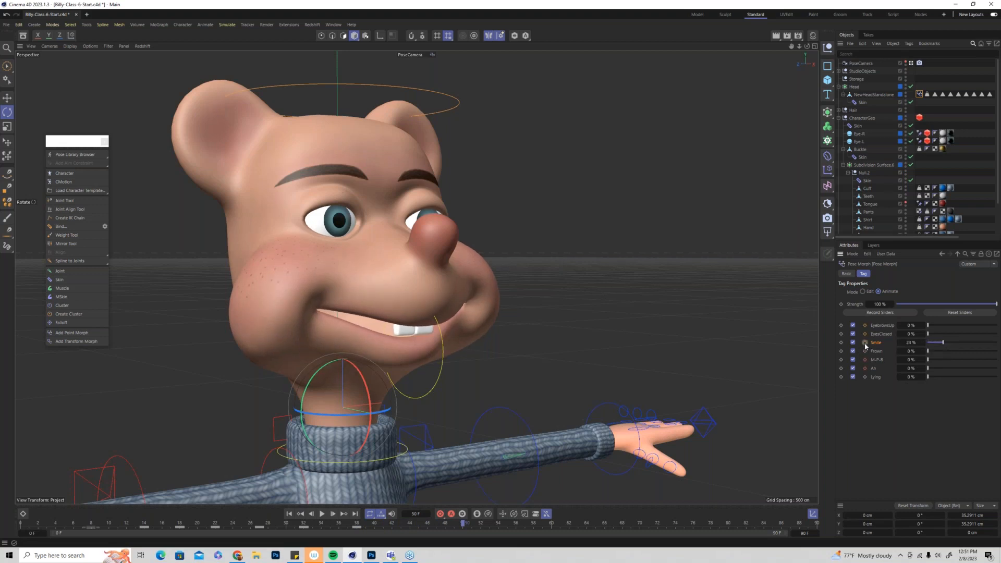
pyautogui.moveTo(105, 525); pyautogui.dragTo(118, 542)
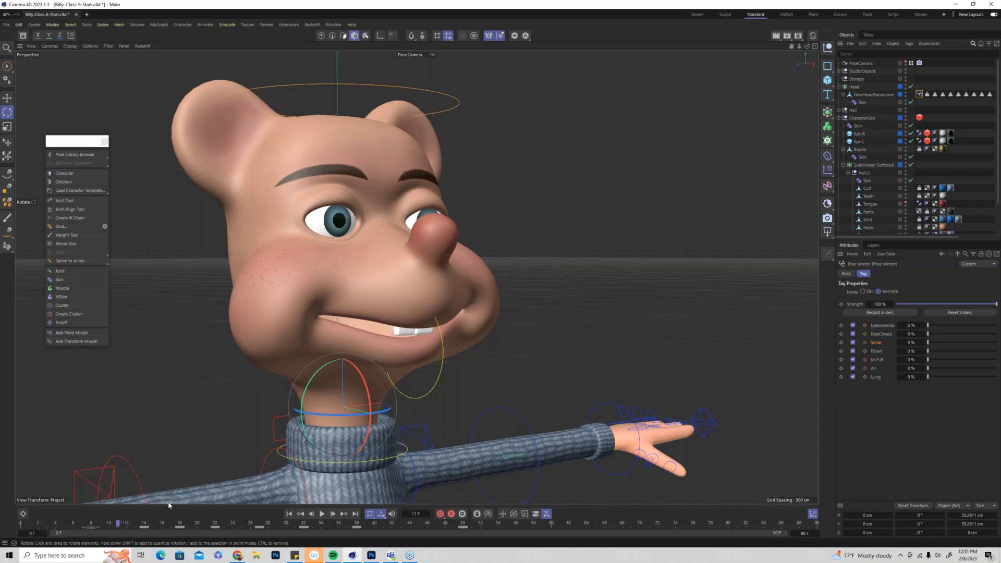
pyautogui.moveTo(141, 525); pyautogui.dragTo(260, 545)
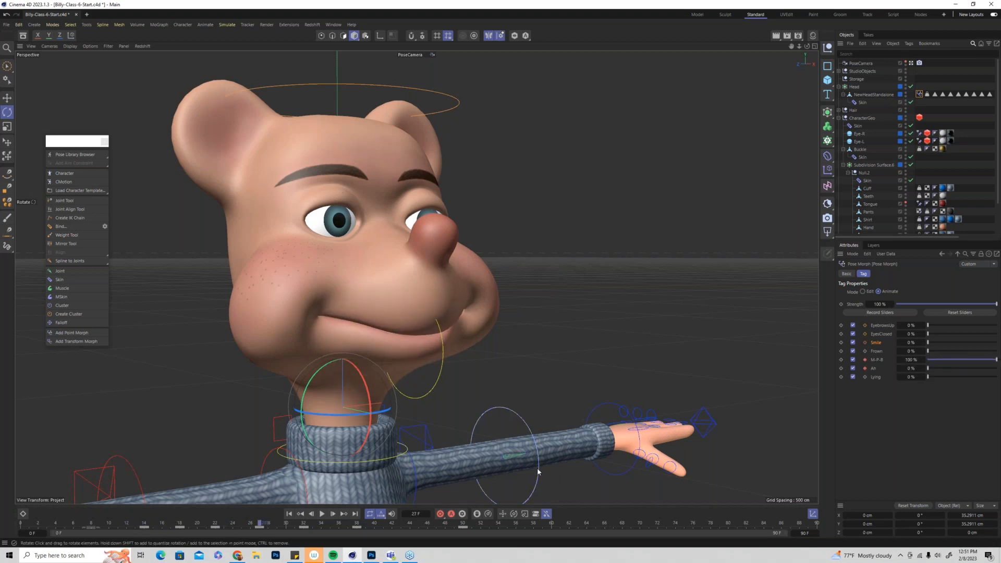
# Keyframe the head controller on frame 27, turn it to about -6.7° on frame 33, record that keyframe, and scrub through the turn
pyautogui.click(407, 90)
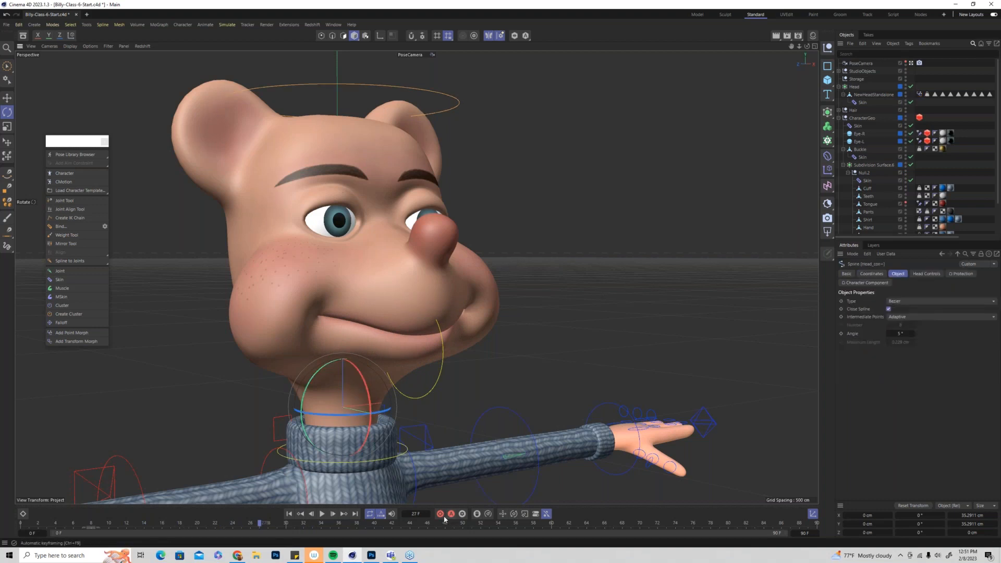
pyautogui.moveTo(277, 526); pyautogui.dragTo(313, 530)
pyautogui.moveTo(312, 379); pyautogui.dragTo(309, 390)
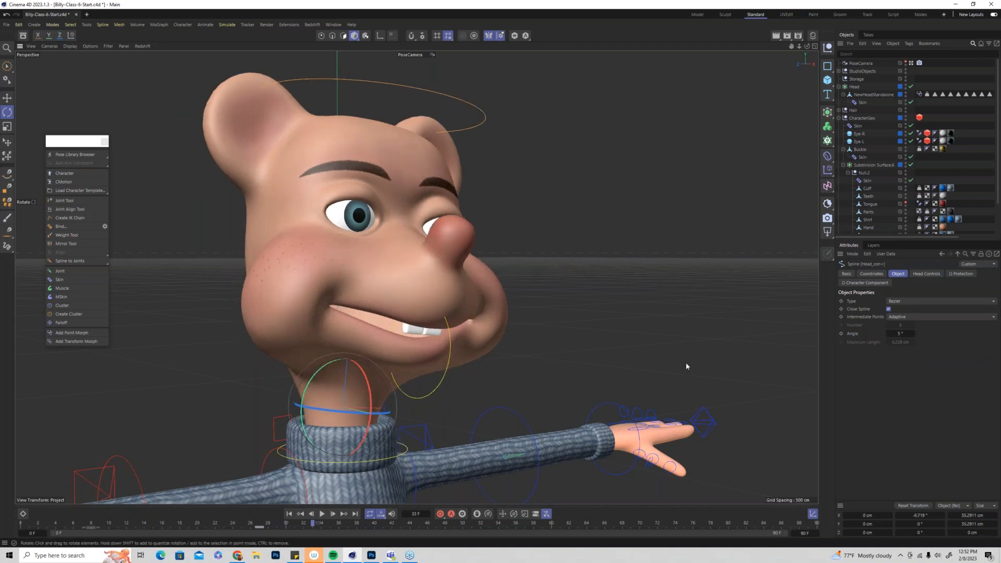
pyautogui.click(440, 514)
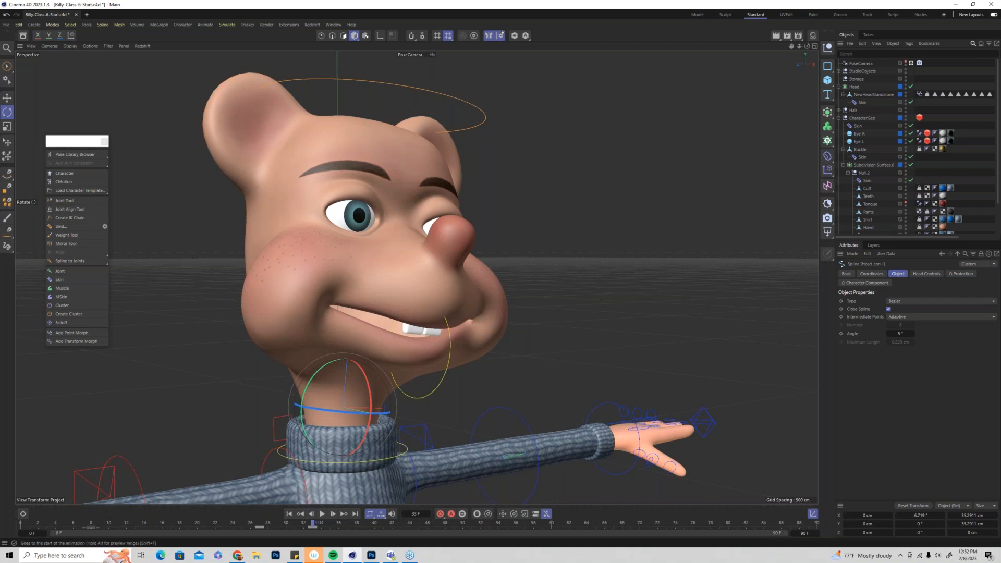
pyautogui.moveTo(186, 520); pyautogui.dragTo(259, 524)
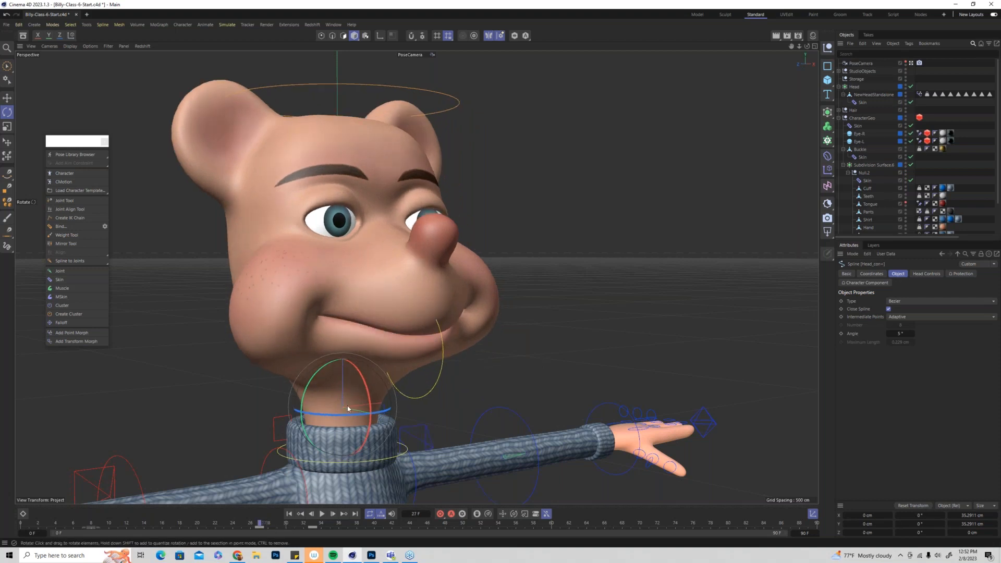
# Keyframe the Pose Morph tag's EyesClosed pose at 0 % on frame 24 and close the eyes to 100 % on frame 27
pyautogui.click(919, 95)
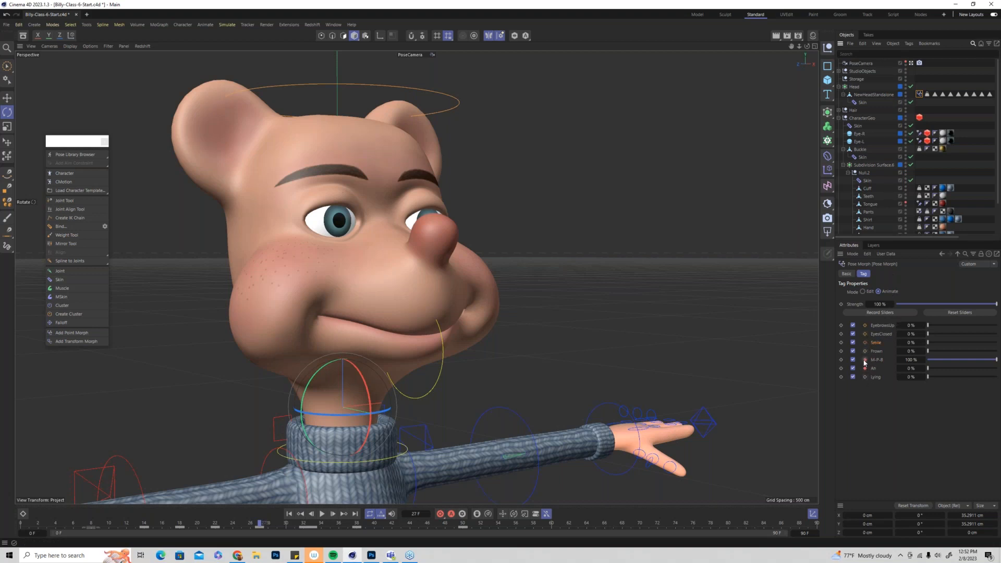
pyautogui.click(865, 334)
pyautogui.moveTo(267, 526); pyautogui.dragTo(235, 537)
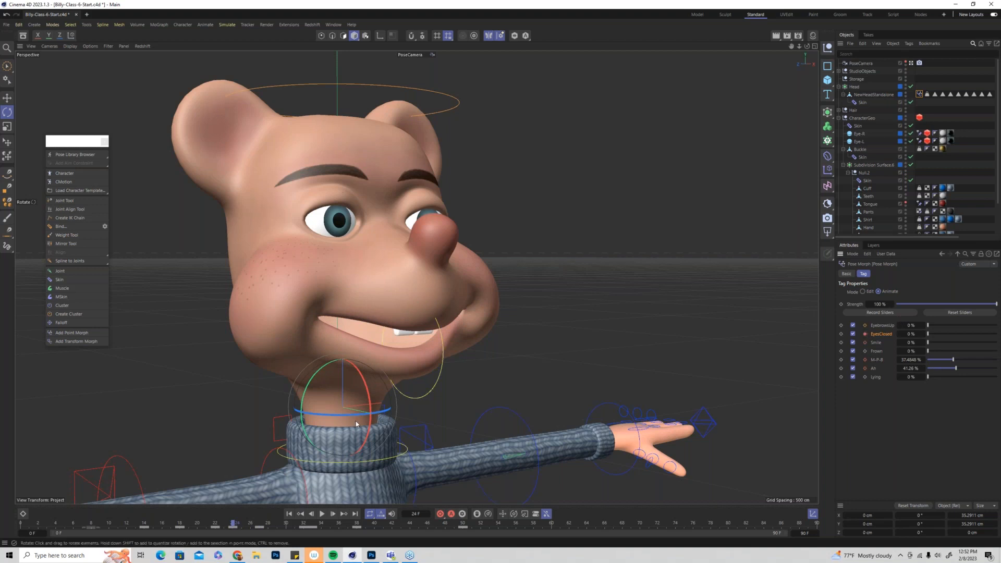
pyautogui.click(260, 523)
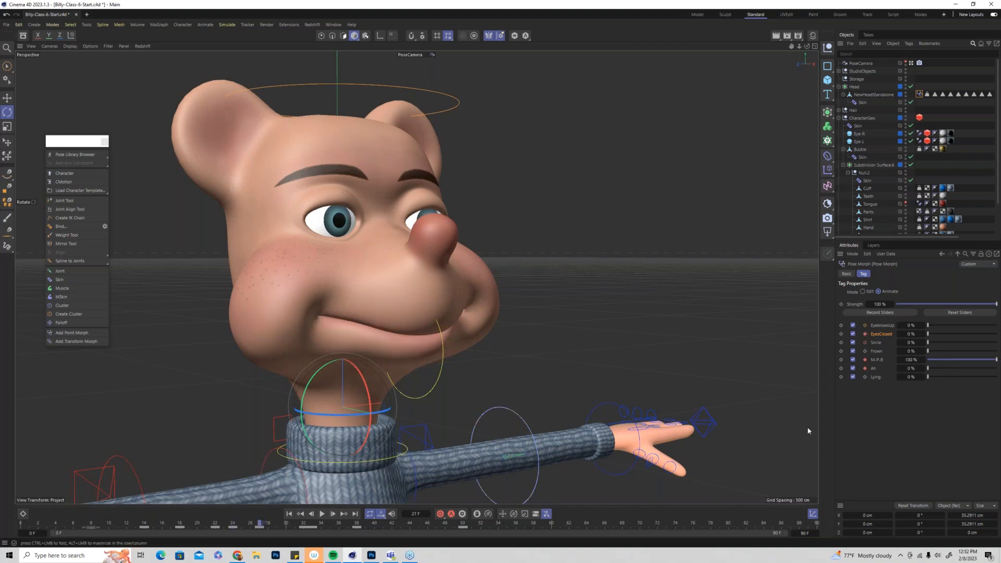
pyautogui.moveTo(927, 334); pyautogui.dragTo(997, 334)
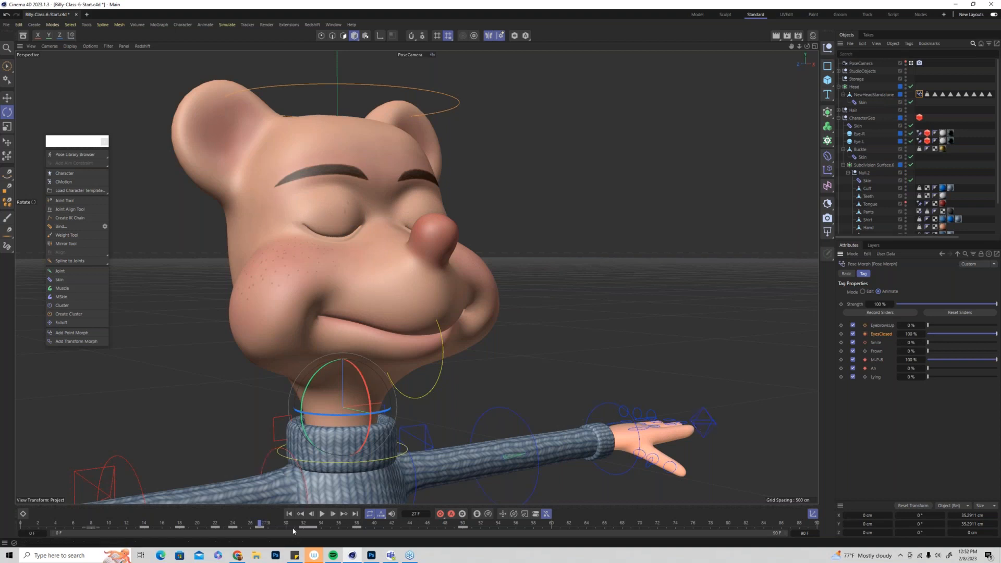
# Keyframe the Pose Morph tag's EyesClosed pose at 0 % on frame 32 and scrub through the blink animation
pyautogui.moveTo(268, 524); pyautogui.dragTo(303, 523)
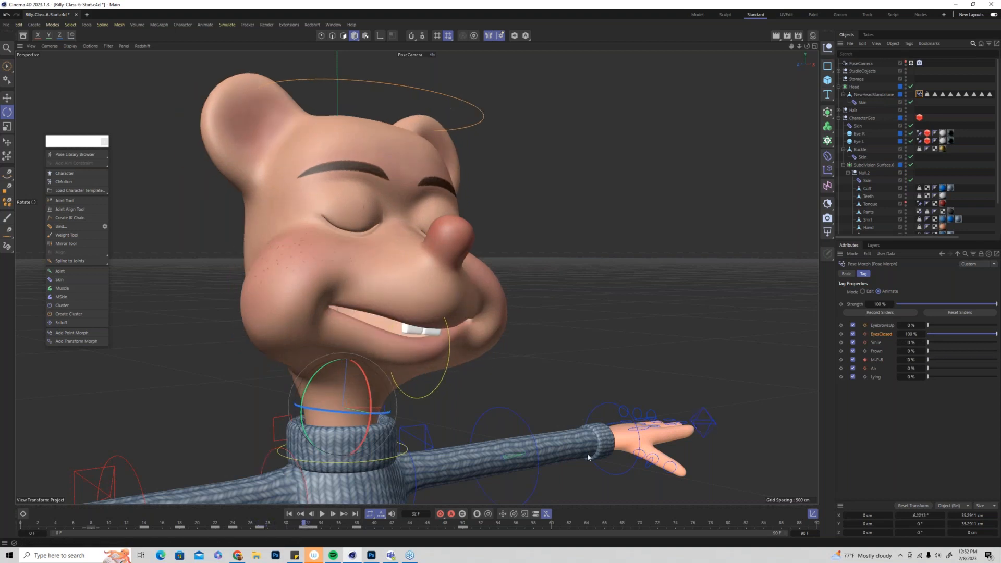
pyautogui.moveTo(961, 333); pyautogui.dragTo(886, 335)
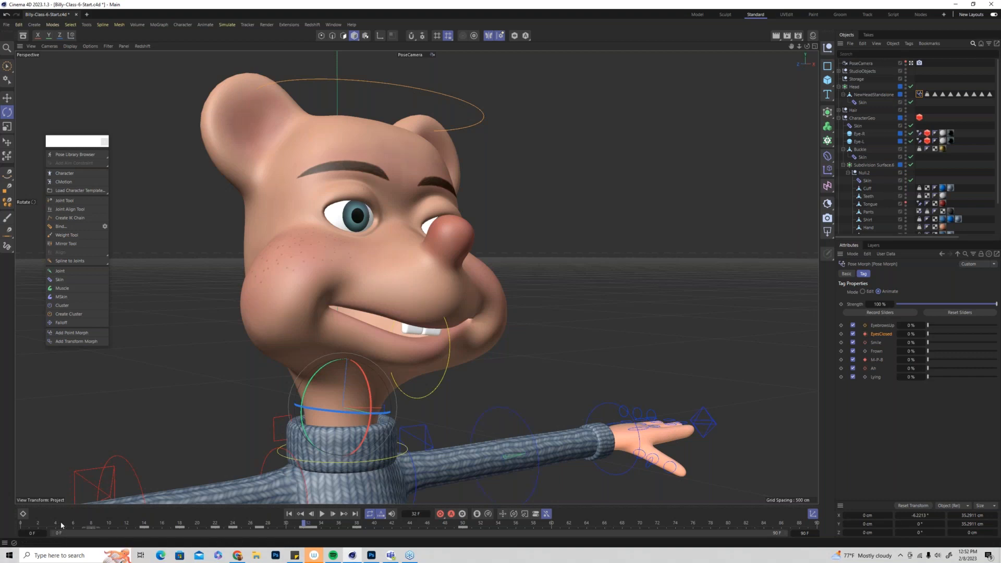
pyautogui.click(151, 526)
pyautogui.moveTo(152, 530); pyautogui.dragTo(349, 543)
pyautogui.moveTo(938, 325); pyautogui.dragTo(903, 344)
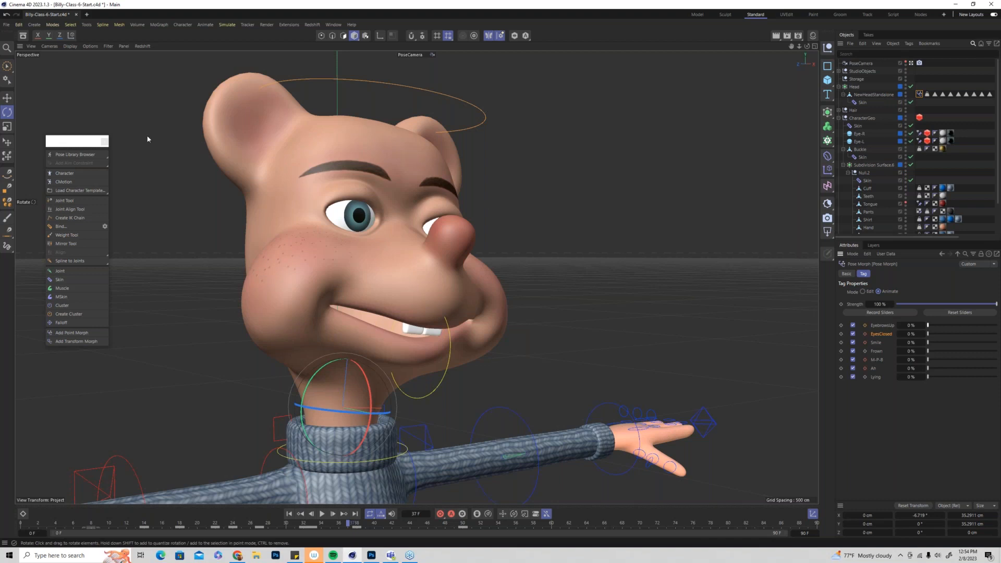
# Select the NewHeadStandalone mesh and show the Move tool's Soft Selection settings
pyautogui.click(7, 99)
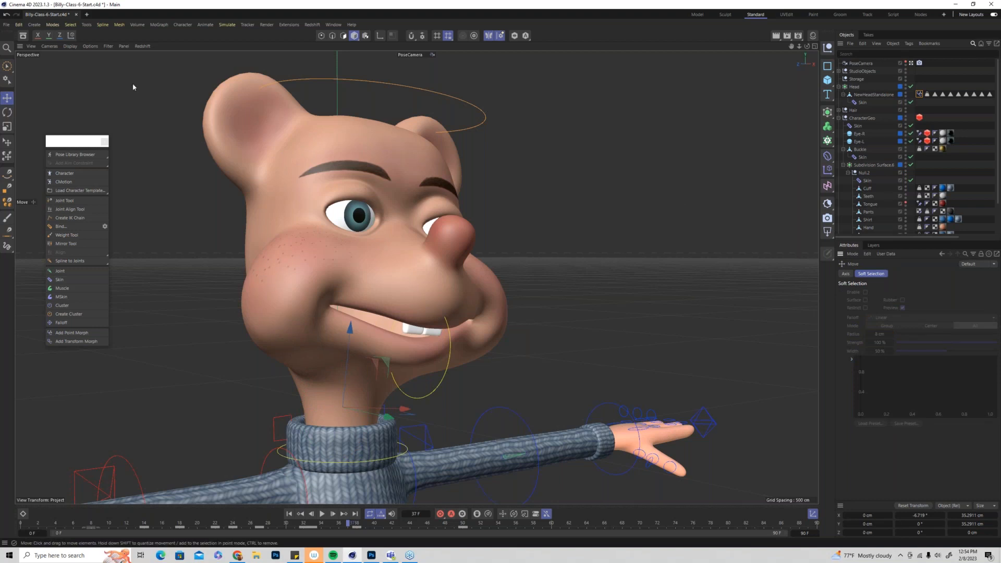
pyautogui.click(870, 97)
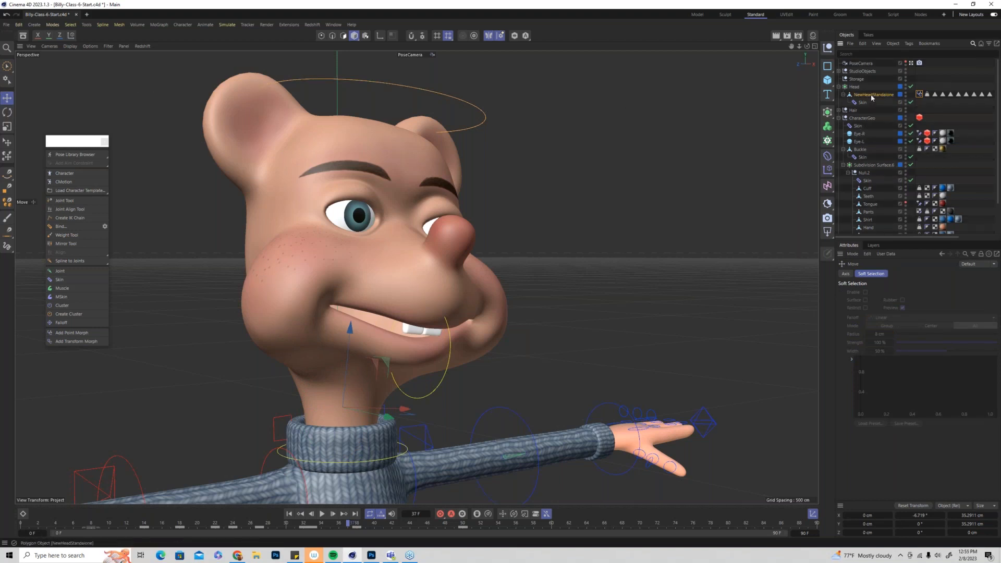
pyautogui.click(8, 98)
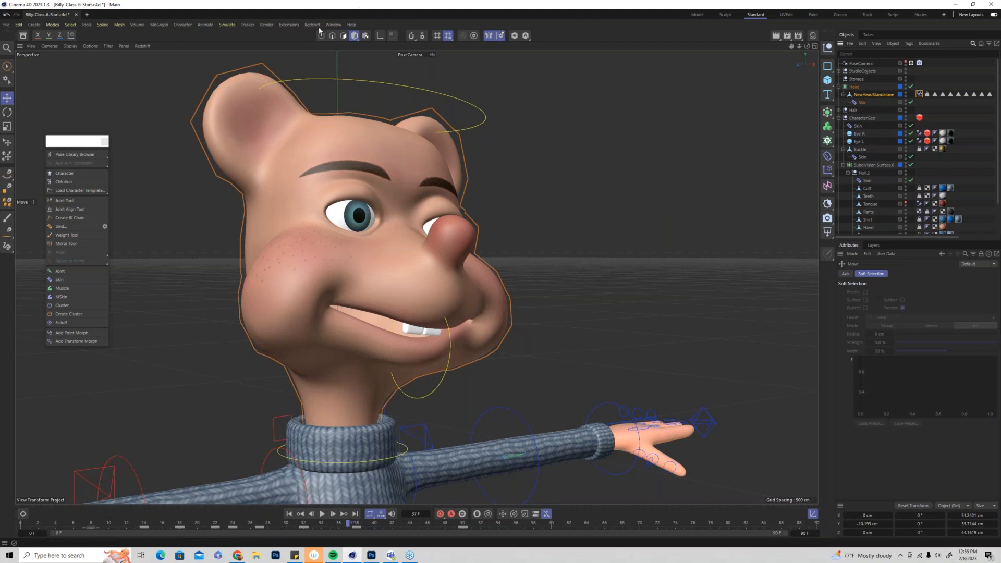
# Create a new project containing a Plane object and make the plane editable
pyautogui.click(4, 26)
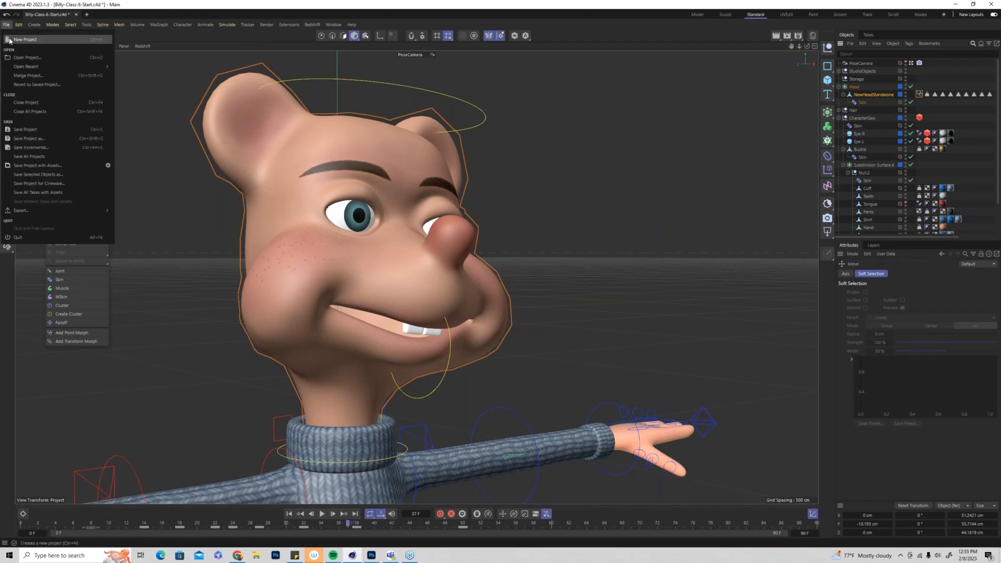
pyautogui.click(10, 42)
pyautogui.click(828, 81)
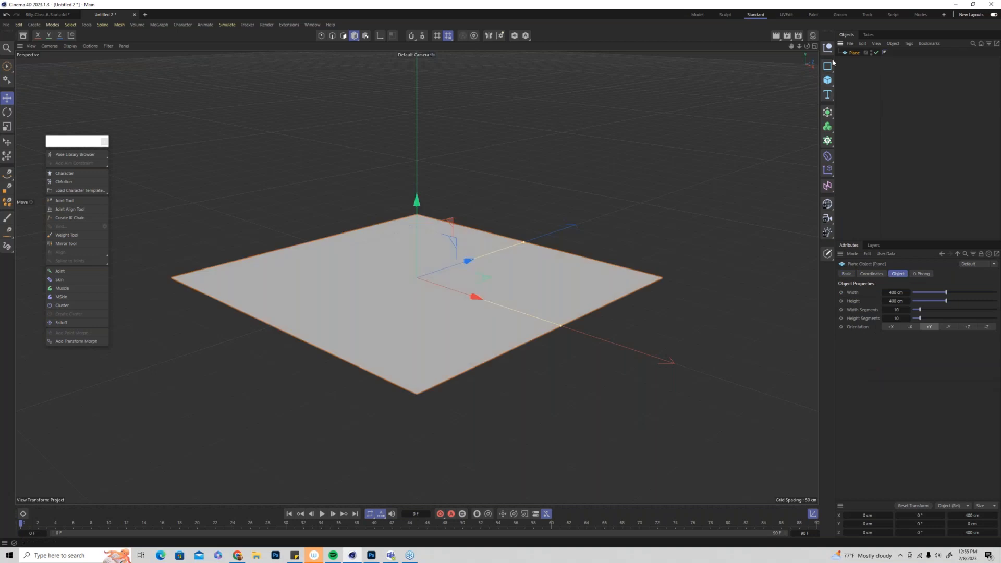
pyautogui.rightClick(854, 52)
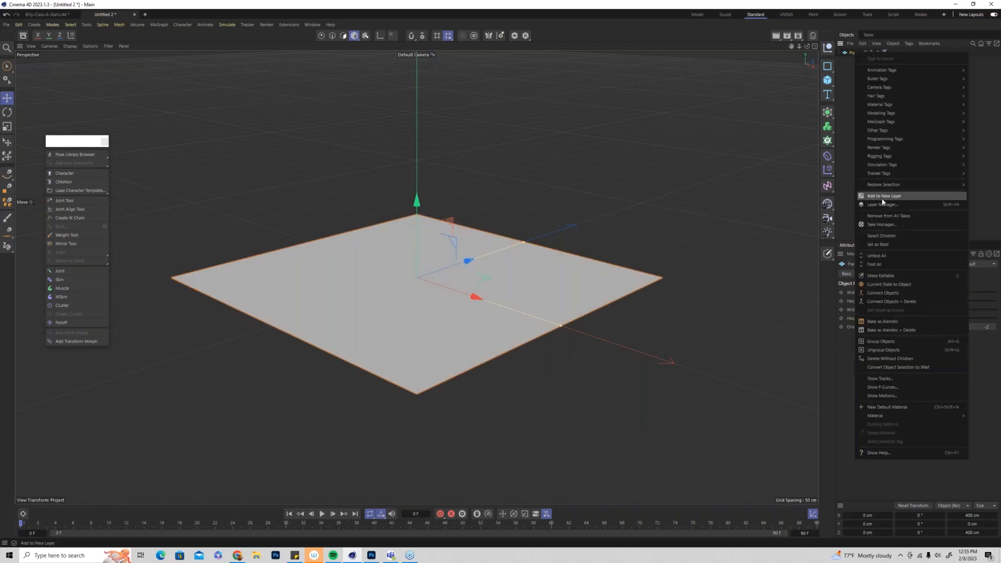
pyautogui.click(901, 276)
# Set the viewport display to Gouraud Shading (Lines) and view the plane's grid from a higher angle
pyautogui.click(70, 46)
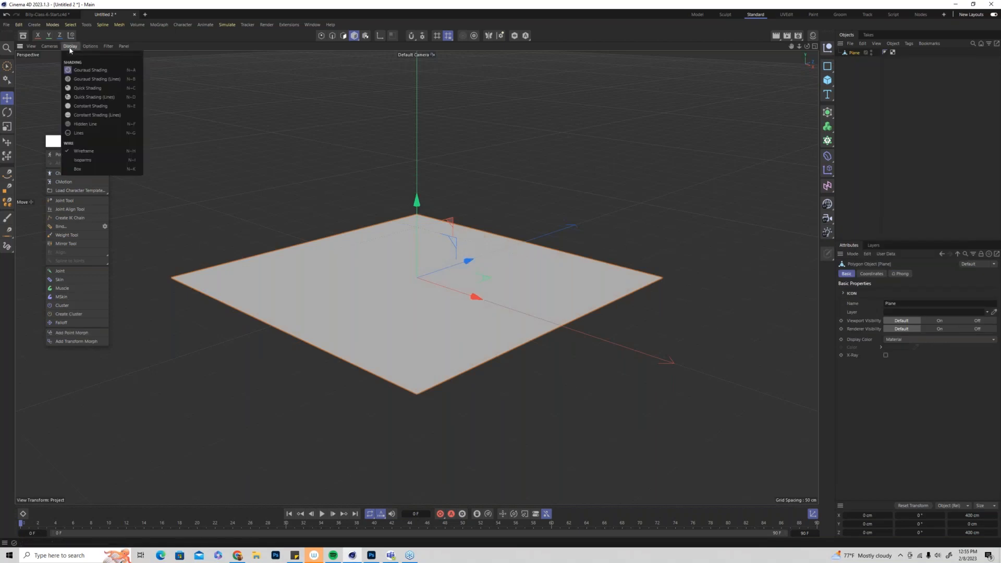
pyautogui.click(80, 80)
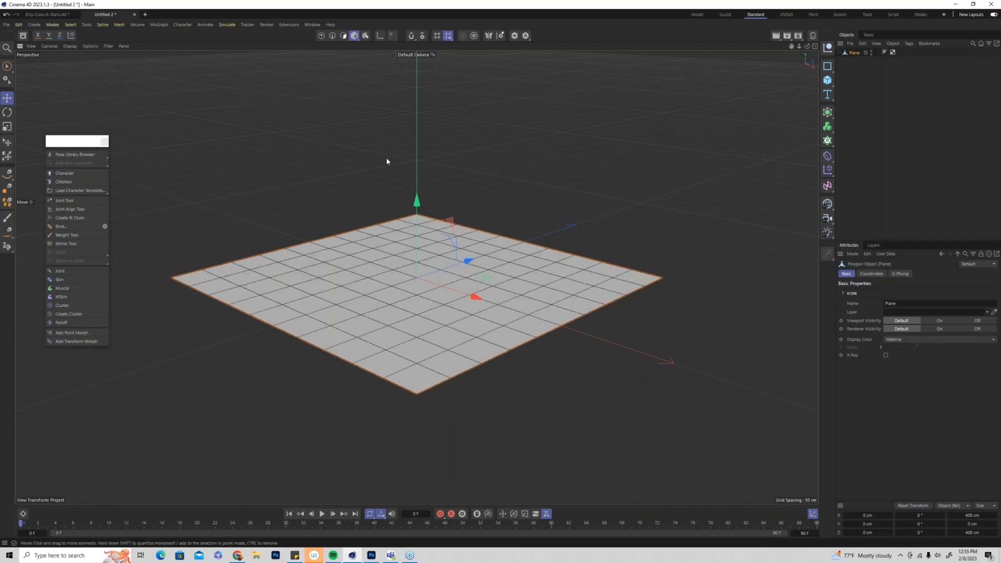
pyautogui.keyDown('alt'); pyautogui.moveTo(373, 255); pyautogui.dragTo(391, 303); pyautogui.keyUp('alt')
# Switch the plane to point editing and enable Soft Selection for the Move tool
pyautogui.click(11, 99)
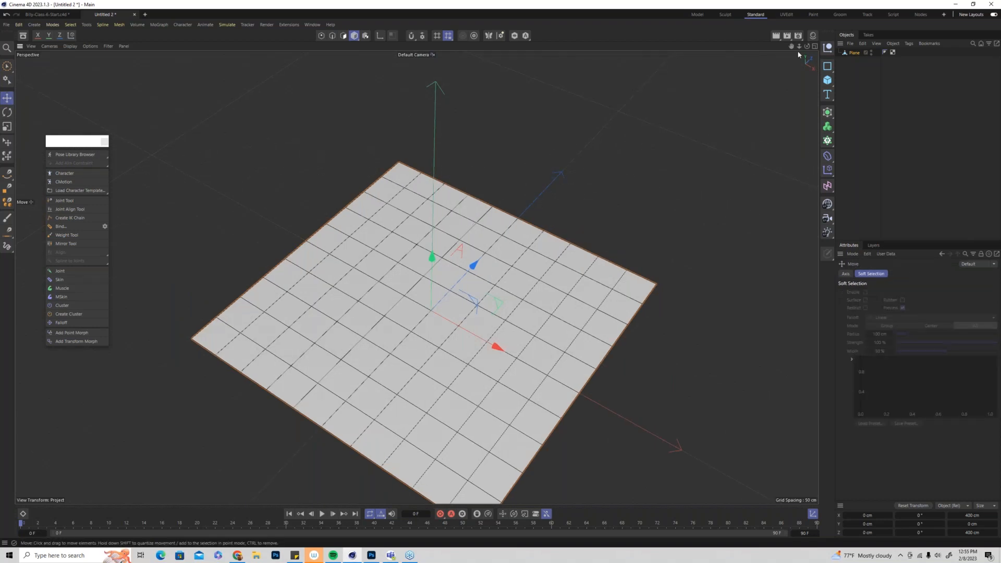
pyautogui.click(853, 52)
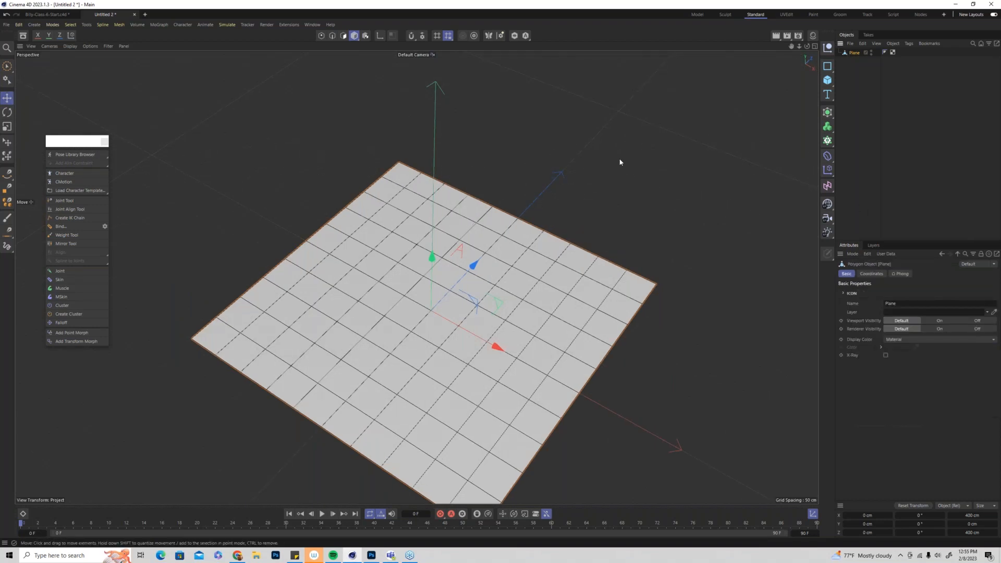
pyautogui.click(7, 97)
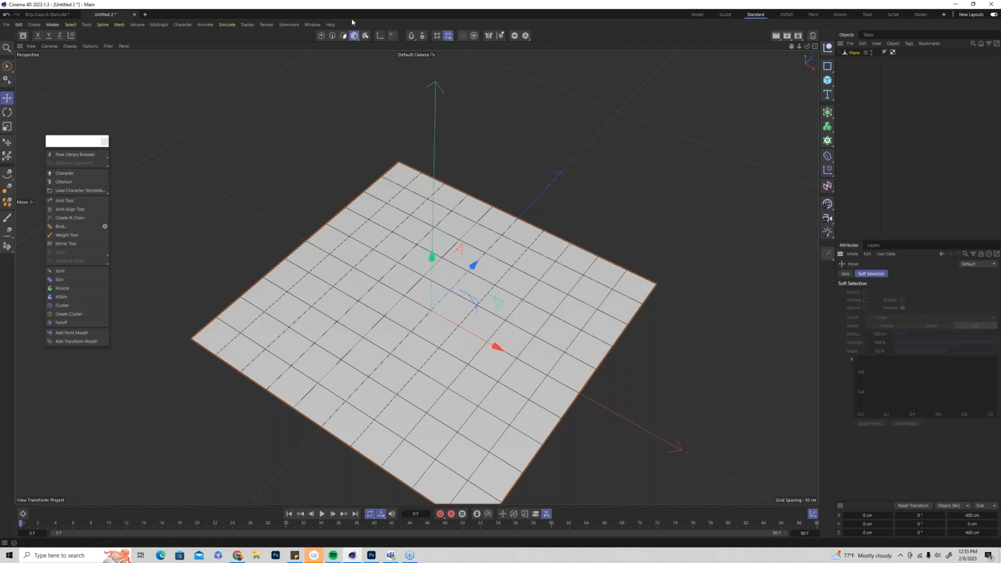
pyautogui.click(322, 36)
pyautogui.click(850, 44)
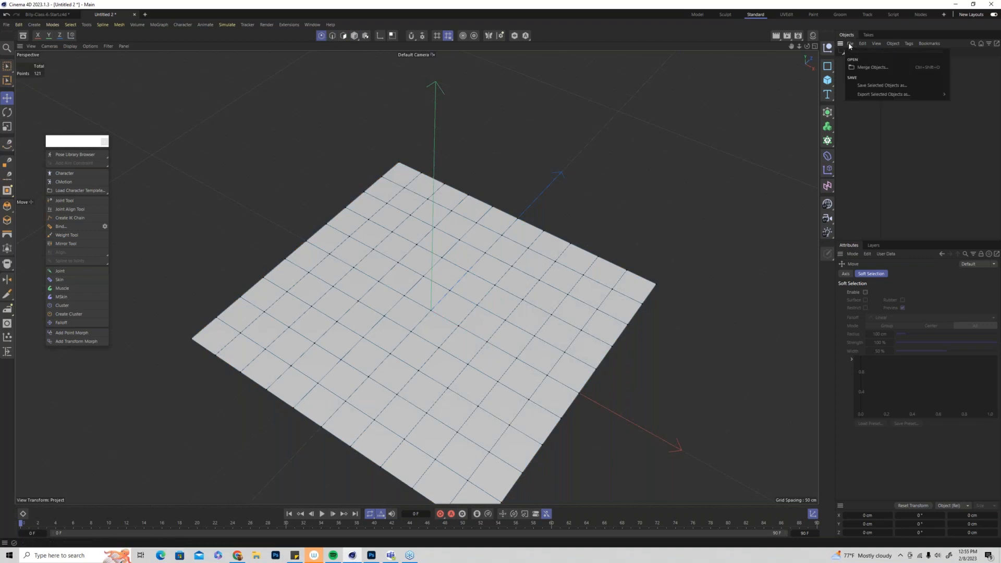
pyautogui.click(850, 44)
pyautogui.click(866, 292)
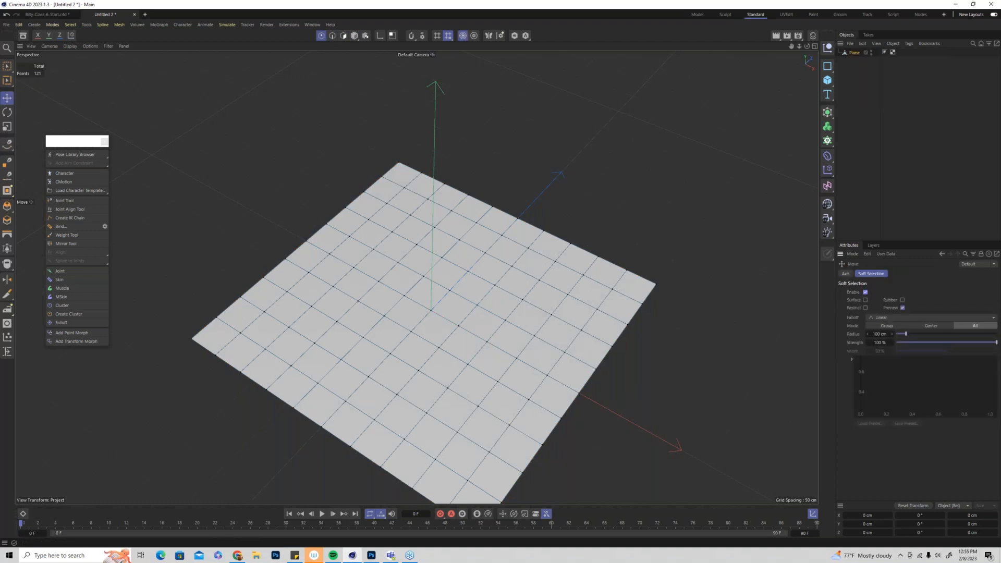
# Raise the plane's centre point about 110 cm with linear soft selection, inspect the peak, and undo the move
pyautogui.click(431, 311)
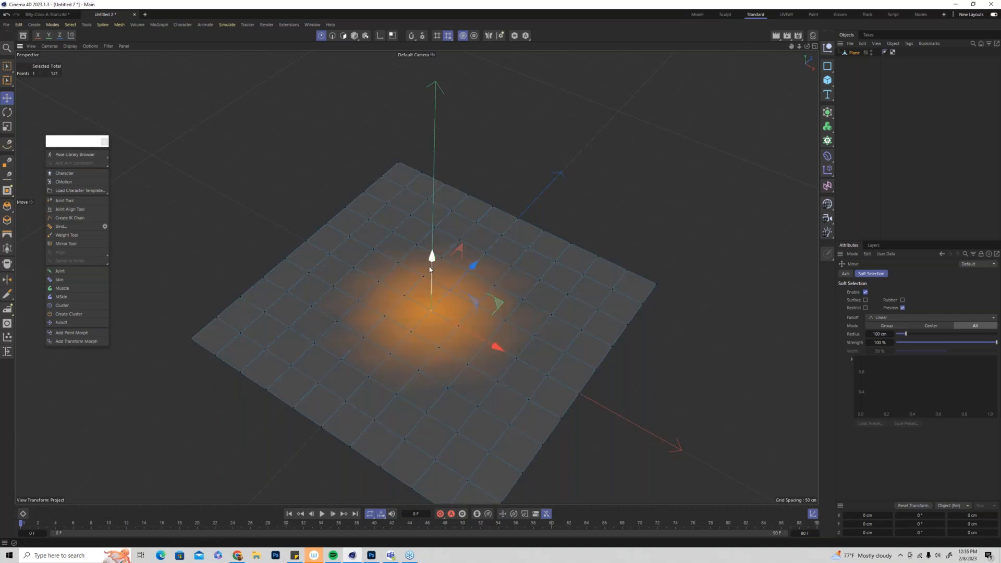
pyautogui.moveTo(431, 256); pyautogui.dragTo(436, 183)
pyautogui.moveTo(449, 358)
pyautogui.keyDown('alt'); pyautogui.mouseDown()
pyautogui.moveTo(351, 282)
pyautogui.moveTo(170, 272)
pyautogui.moveTo(452, 363)
pyautogui.mouseUp(); pyautogui.keyUp('alt')
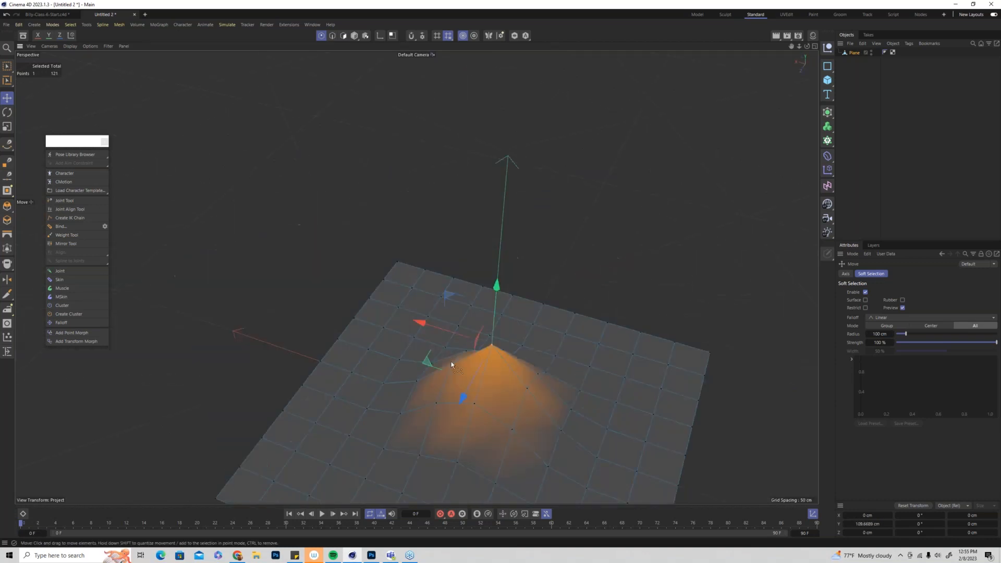
pyautogui.hotkey('ctrl', 'z')
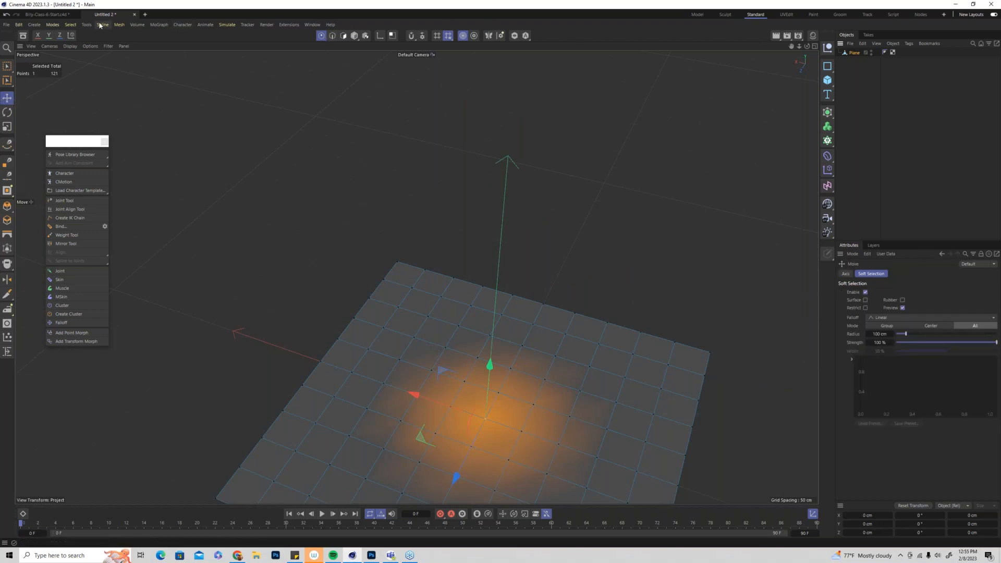
# Try to subdivide the plane with only its centre point selected, and clear the point selection
pyautogui.click(119, 24)
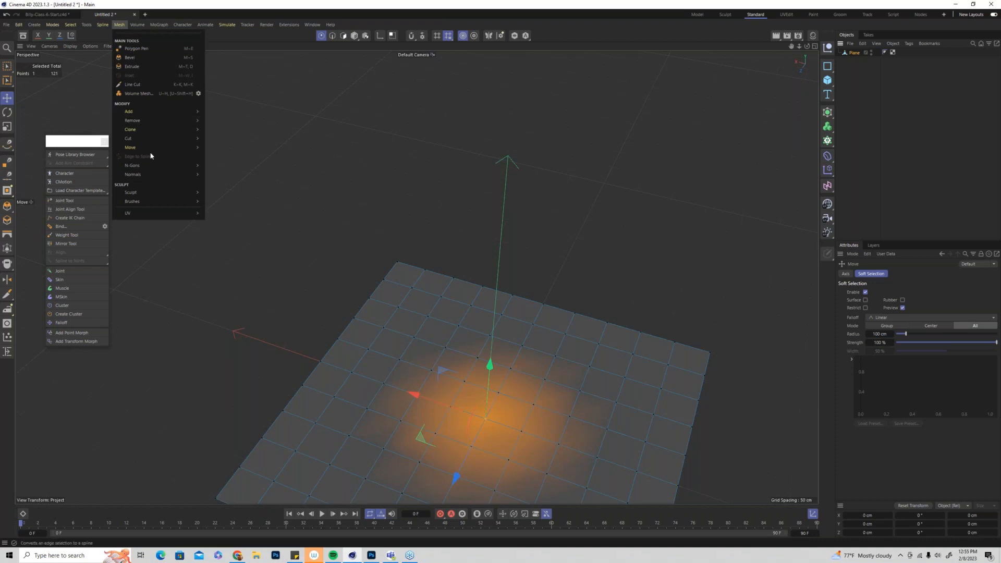
pyautogui.moveTo(156, 112)
pyautogui.click(256, 168)
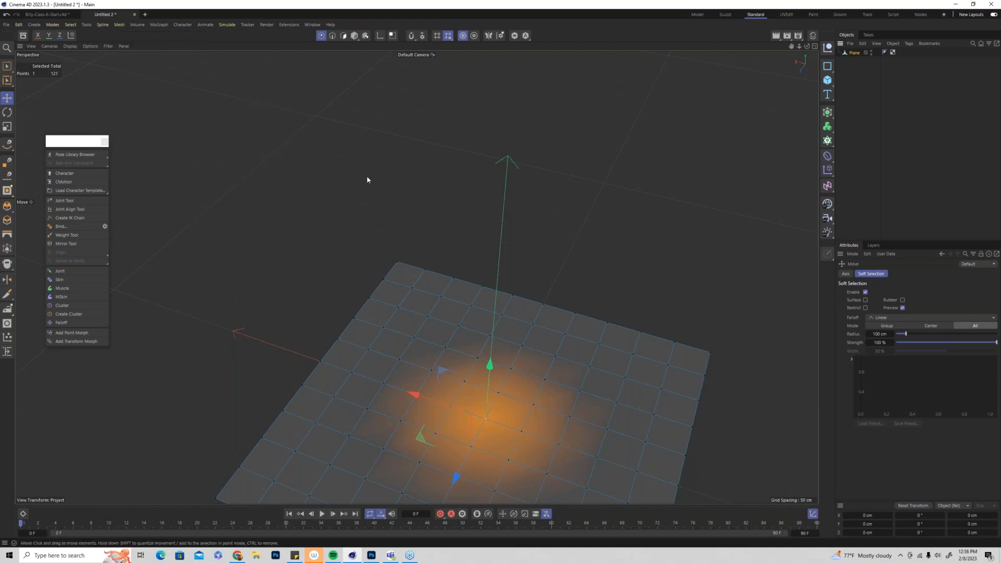
pyautogui.scroll(-4, 367, 179)
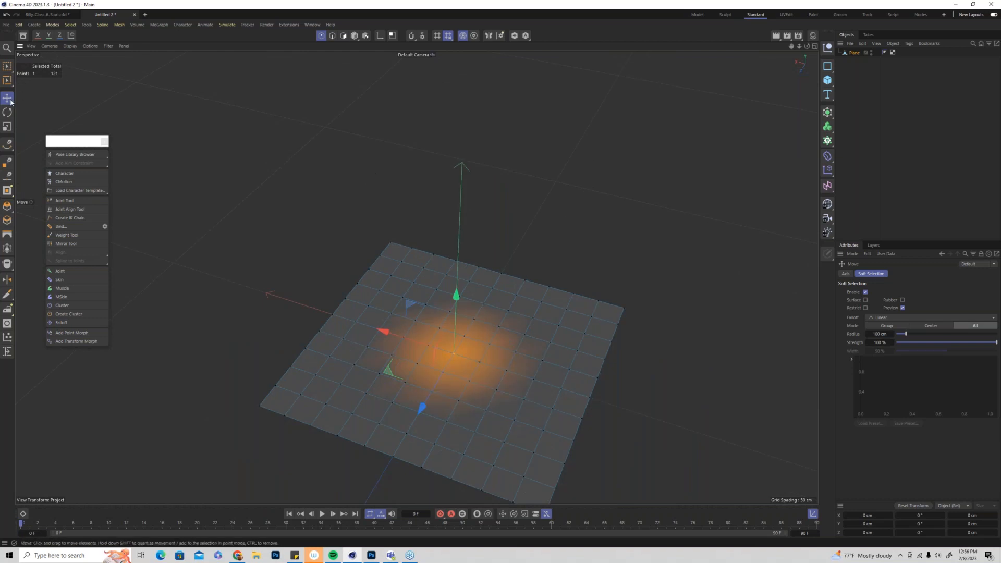
pyautogui.press('Return')
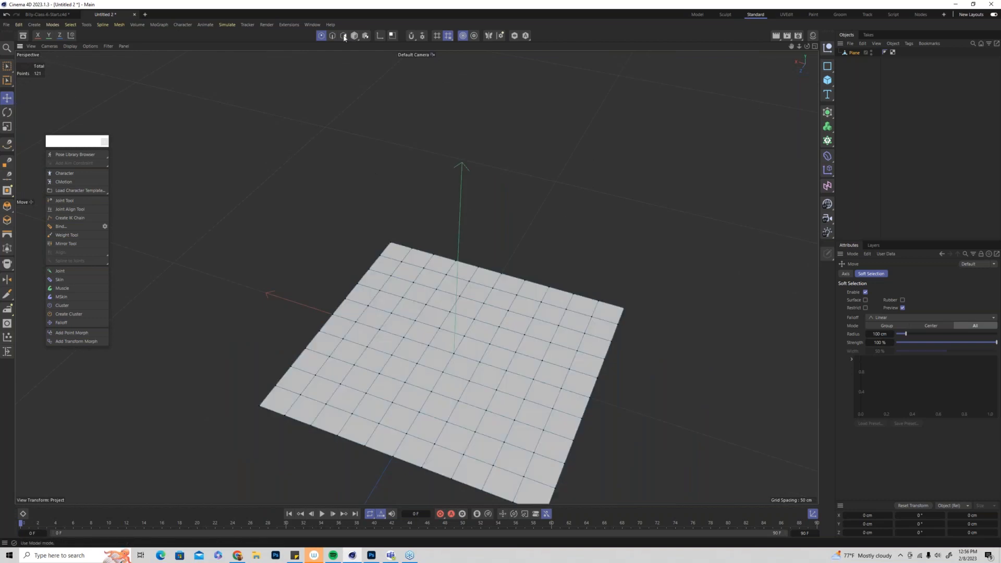
# Select all of the plane's polygons, subdivide them twice, and clear the selection
pyautogui.click(505, 321)
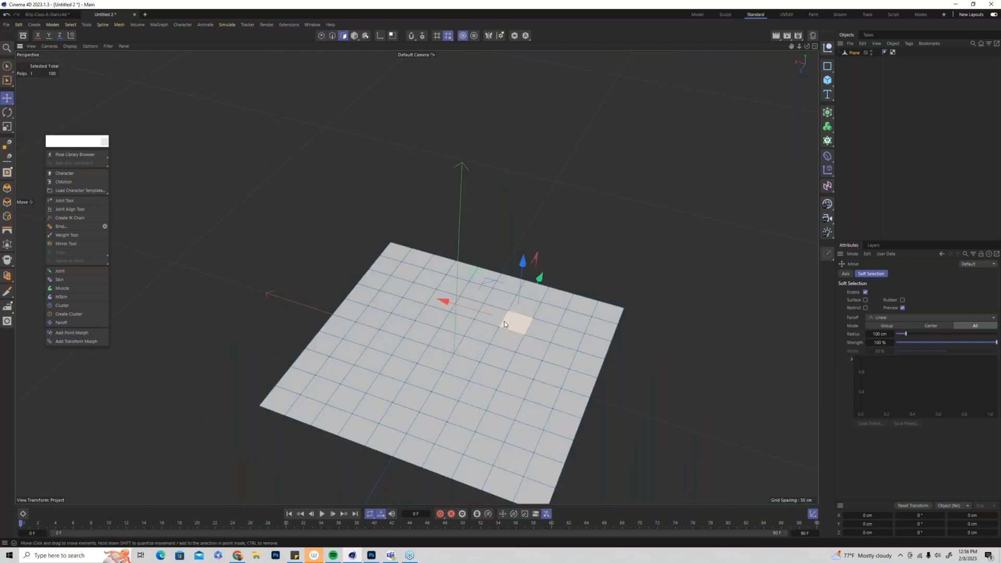
pyautogui.hotkey('ctrl', 'a')
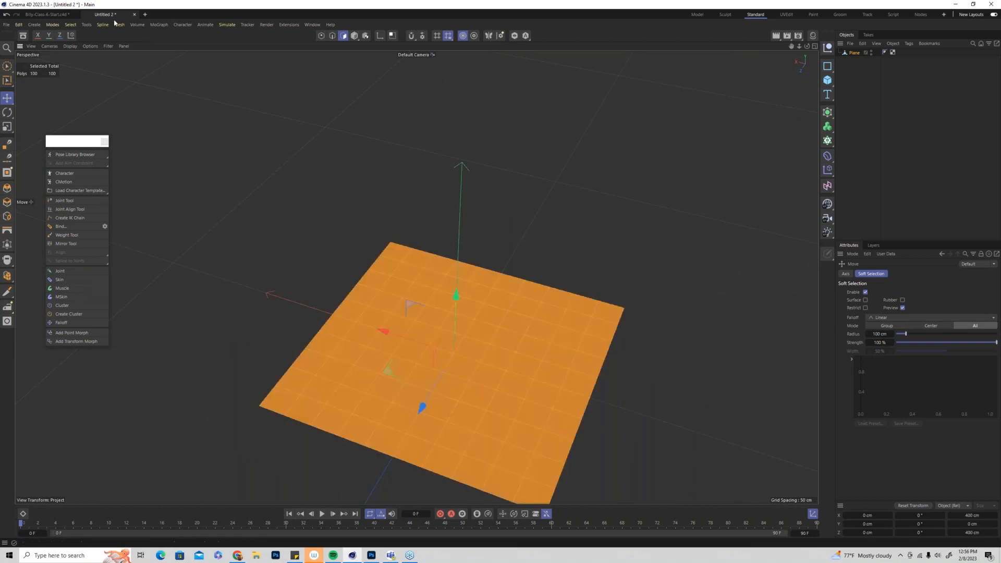
pyautogui.click(119, 25)
pyautogui.moveTo(142, 112)
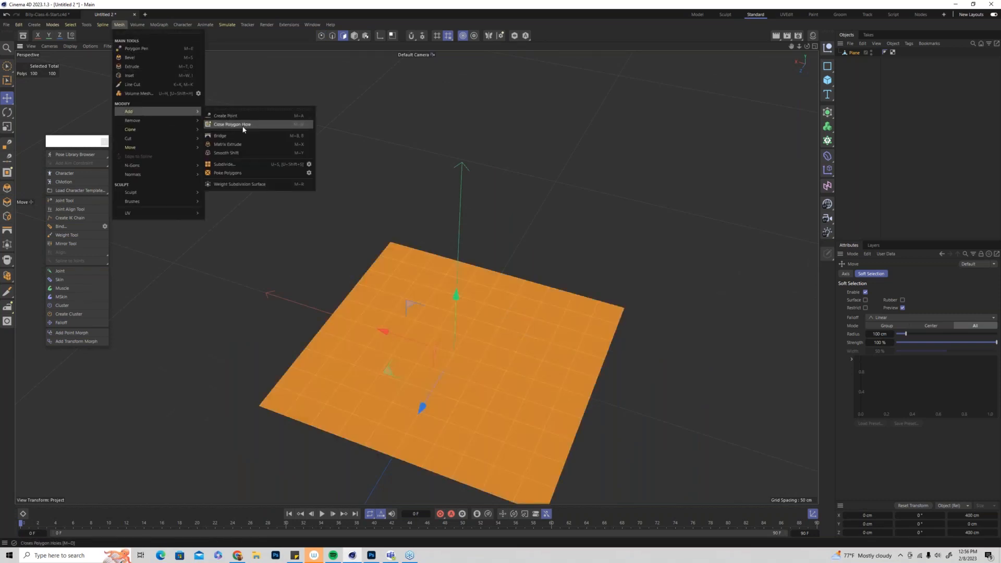
pyautogui.click(247, 164)
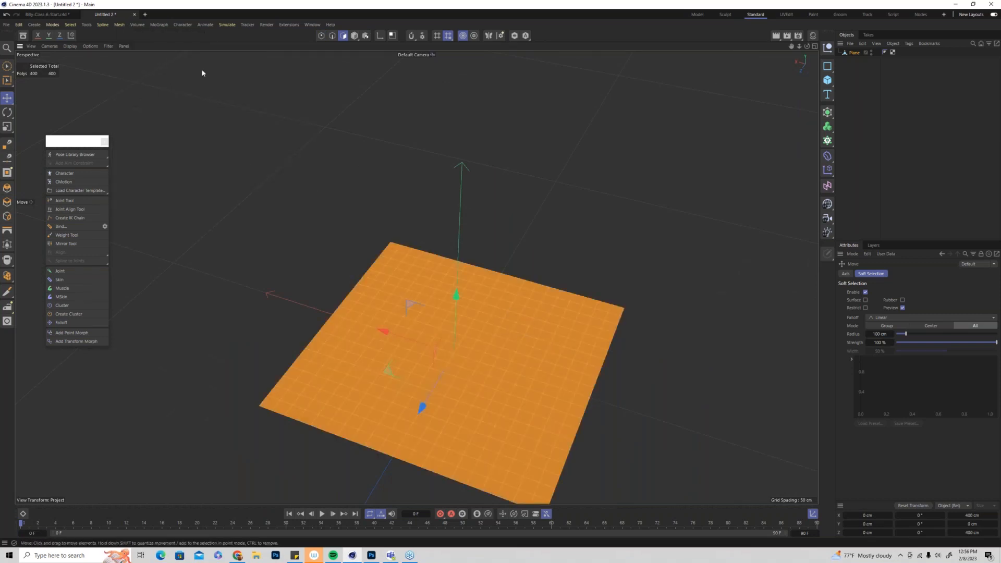
pyautogui.click(111, 24)
pyautogui.moveTo(119, 24)
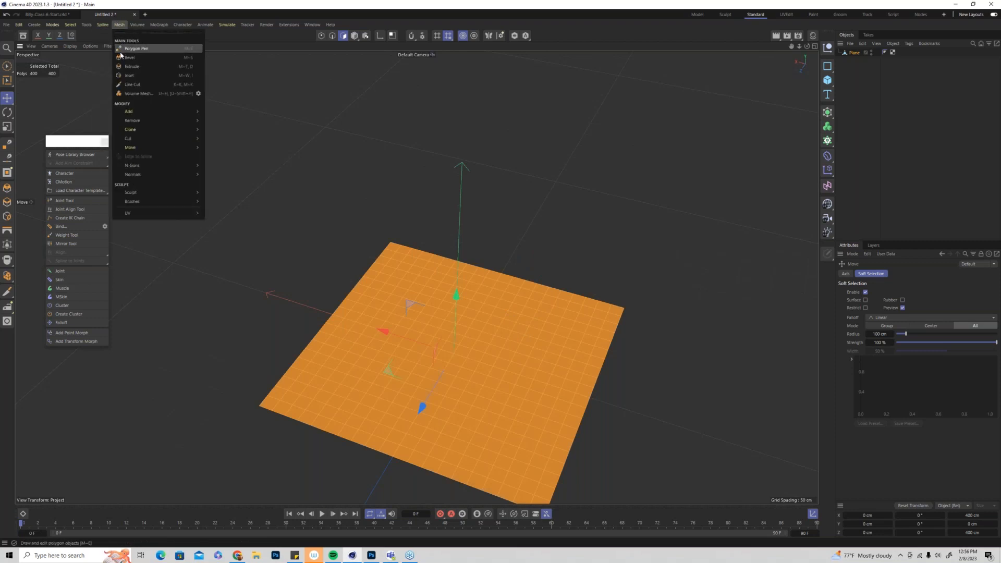
pyautogui.moveTo(151, 111)
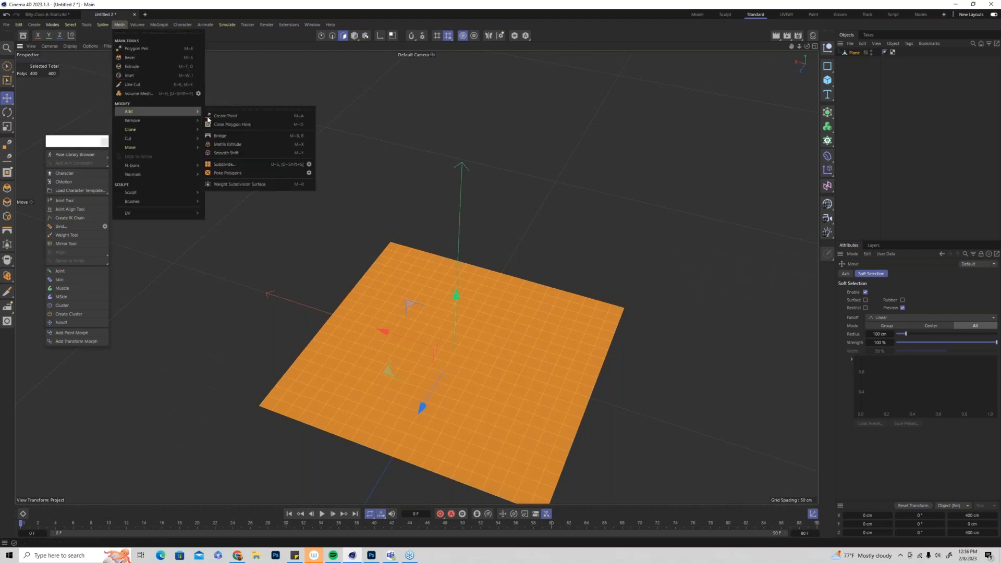
pyautogui.click(264, 164)
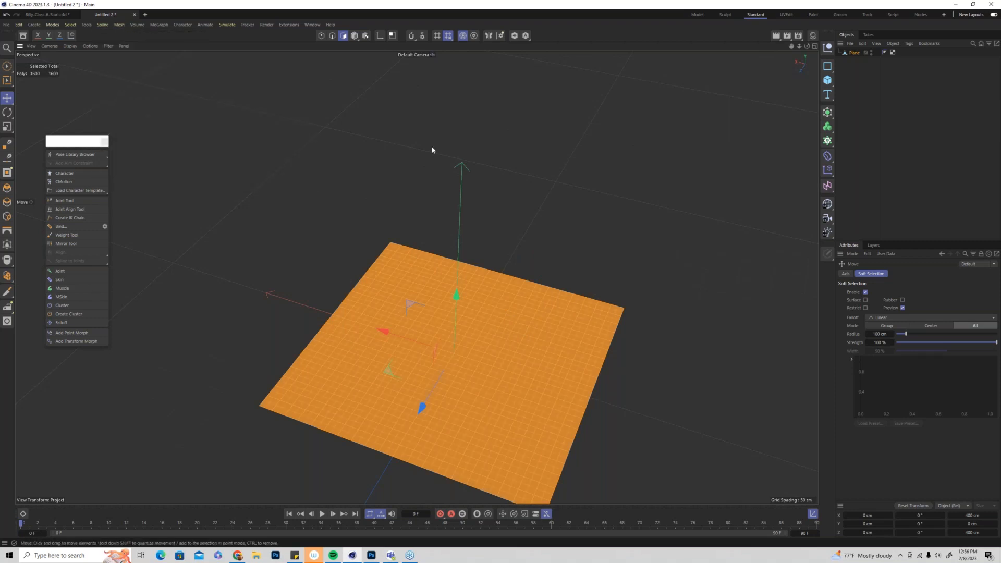
pyautogui.click(320, 121)
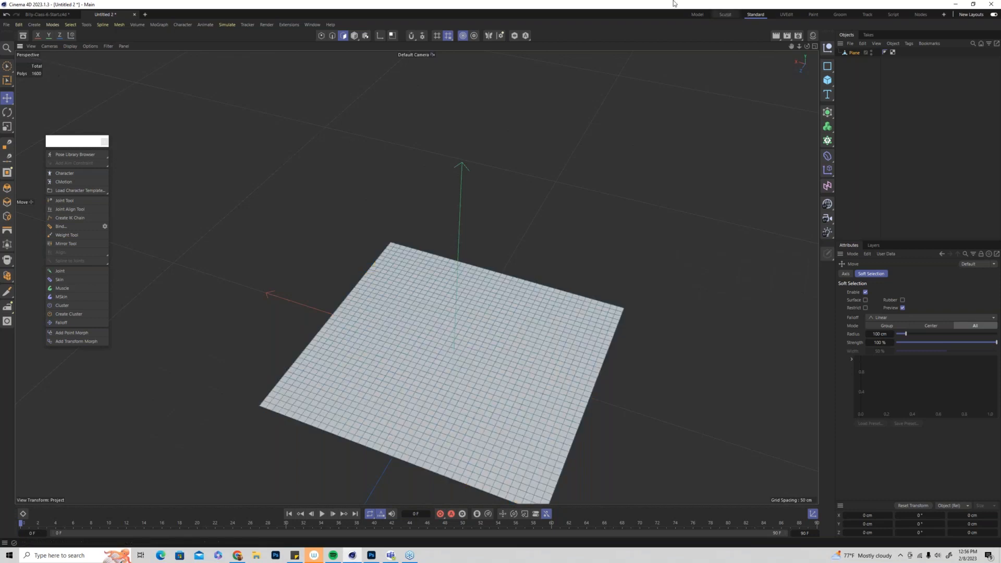
# Raise a polygon near the plane's centre about 102 cm with soft selection and set the falloff to Dome
pyautogui.click(458, 348)
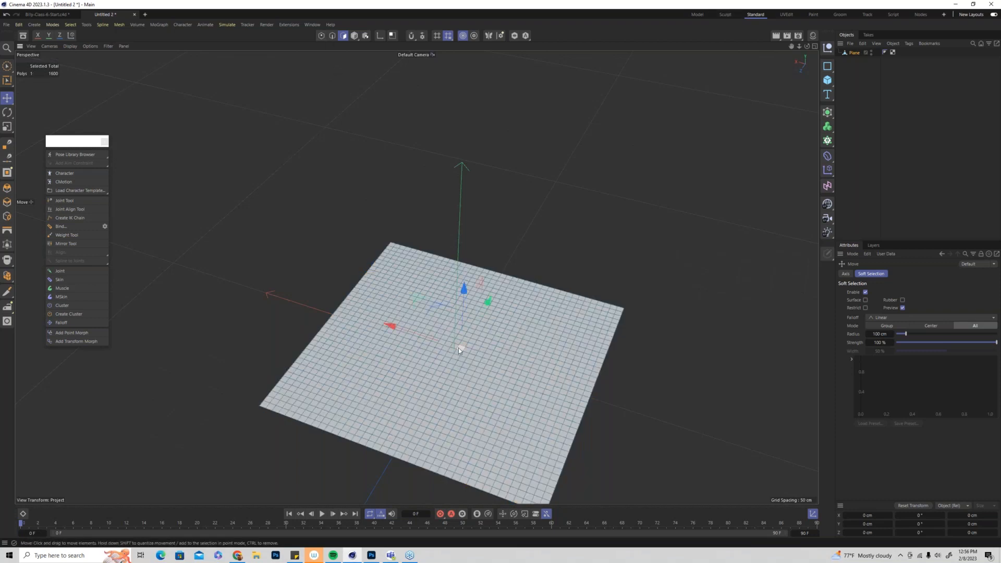
pyautogui.moveTo(464, 287); pyautogui.dragTo(467, 229)
pyautogui.keyDown('alt'); pyautogui.moveTo(506, 383); pyautogui.dragTo(485, 386); pyautogui.keyUp('alt')
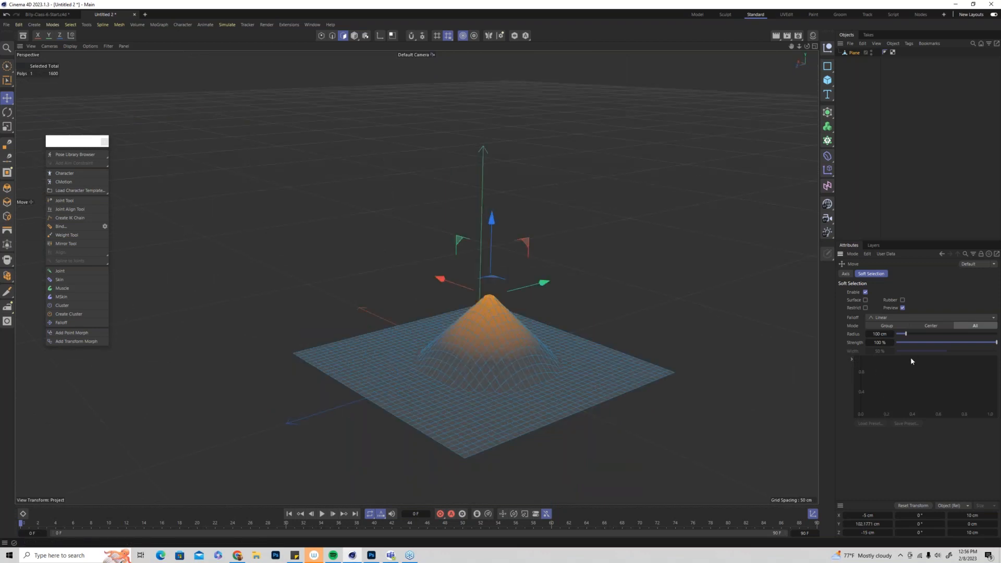
pyautogui.click(880, 318)
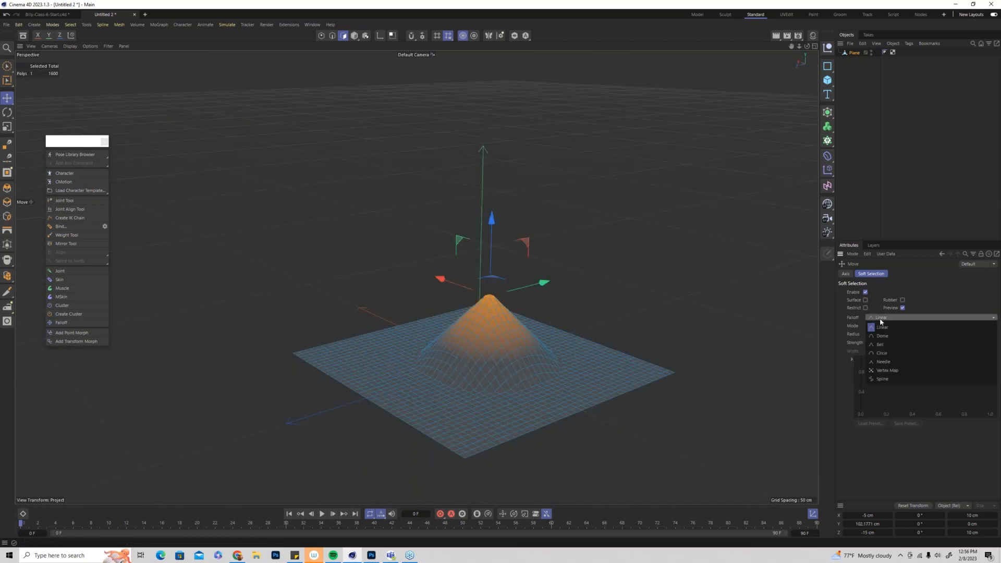
pyautogui.click(886, 336)
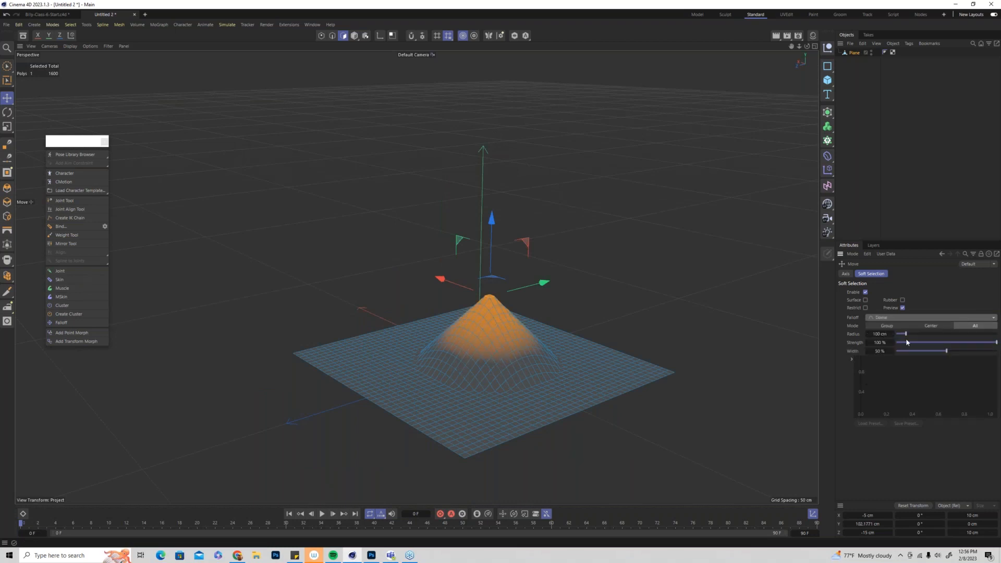
# Undo the last soft-selection raise of the polygon near the plane's centre
pyautogui.hotkey('ctrl', 'z')
pyautogui.click(886, 318)
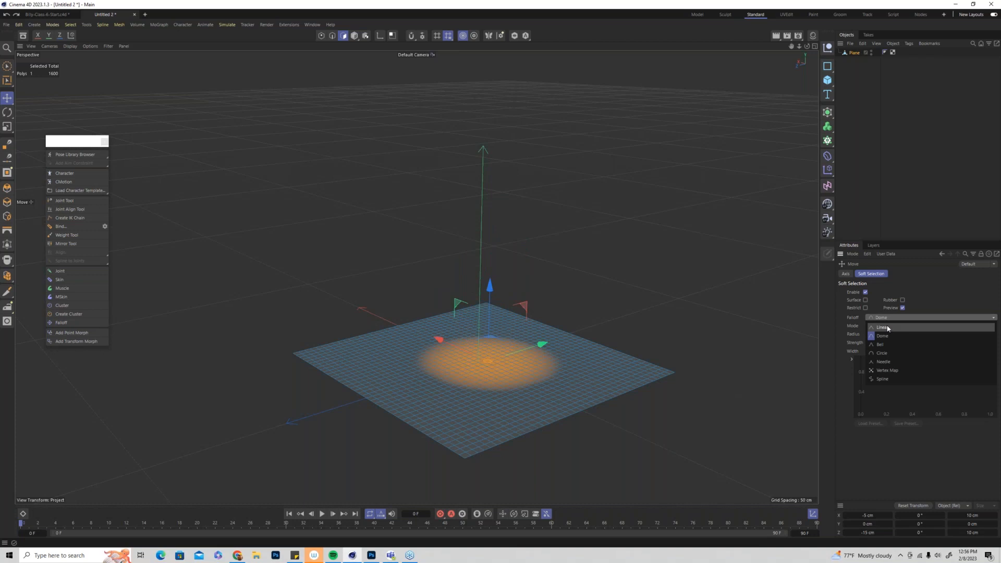
pyautogui.click(886, 255)
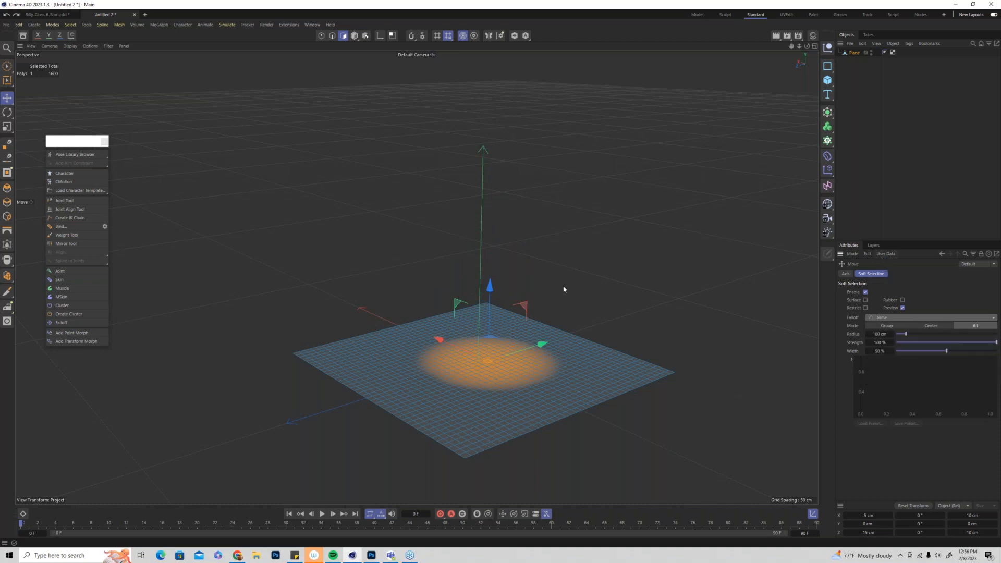
# Raise a polygon near the plane's centre with Dome soft selection, inspect the bump's shape, and undo the move
pyautogui.click(486, 358)
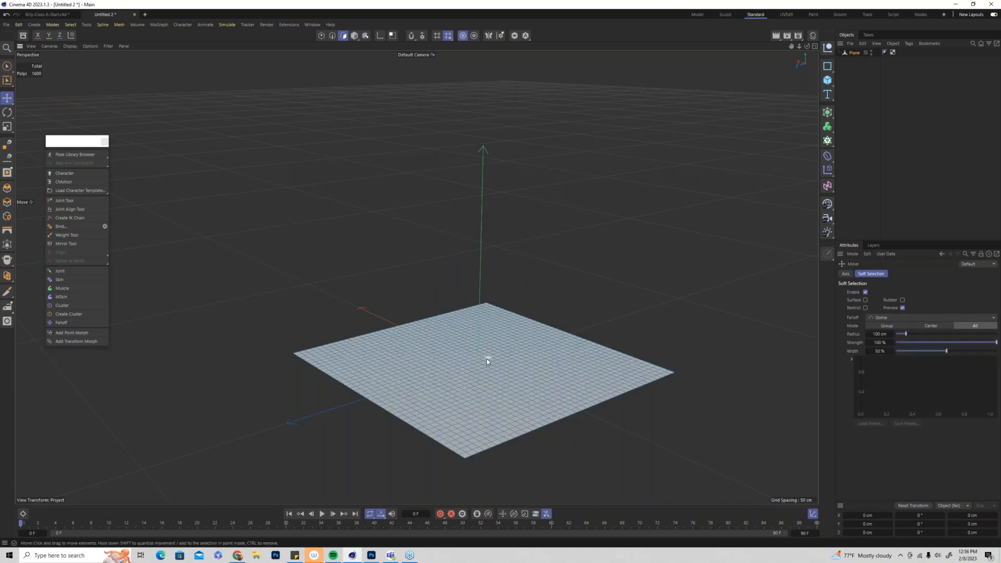
pyautogui.moveTo(490, 284); pyautogui.dragTo(491, 225)
pyautogui.keyDown('alt'); pyautogui.moveTo(524, 402); pyautogui.dragTo(682, 399); pyautogui.keyUp('alt')
pyautogui.hotkey('ctrl', 'z')
# Clear the polygon selection, set the soft selection falloff to Bell, and raise a polygon near the plane's centre
pyautogui.click(886, 318)
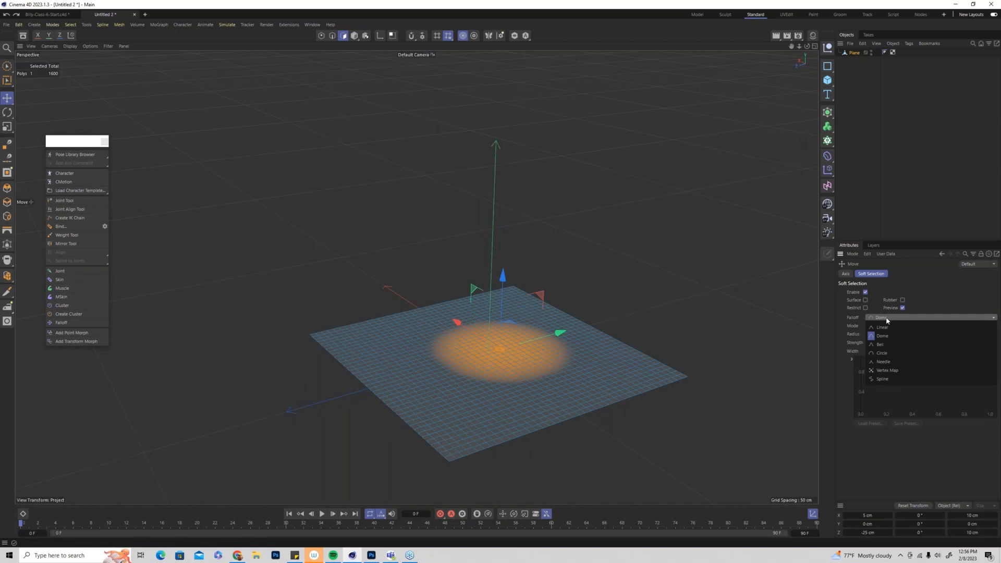
pyautogui.click(881, 336)
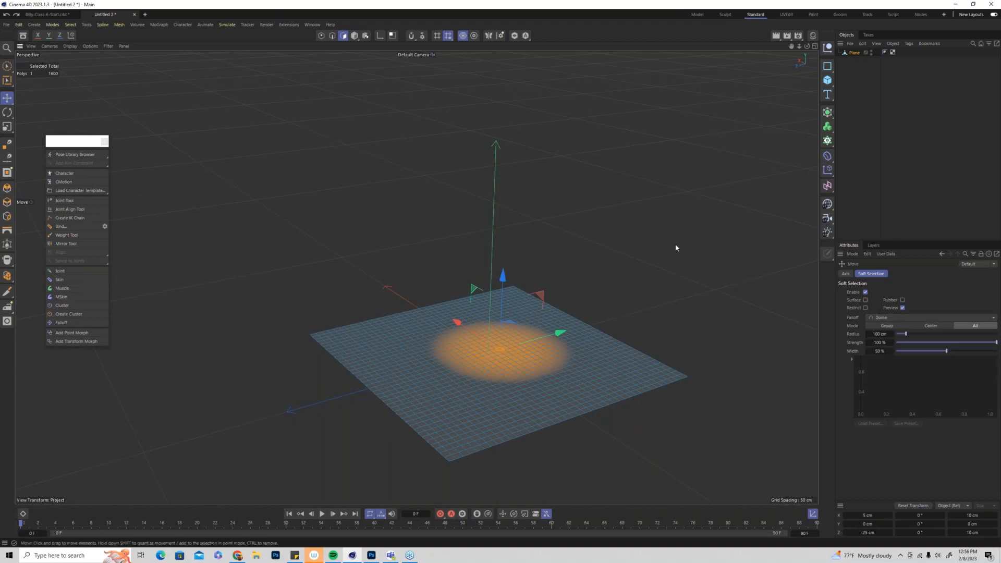
pyautogui.click(676, 248)
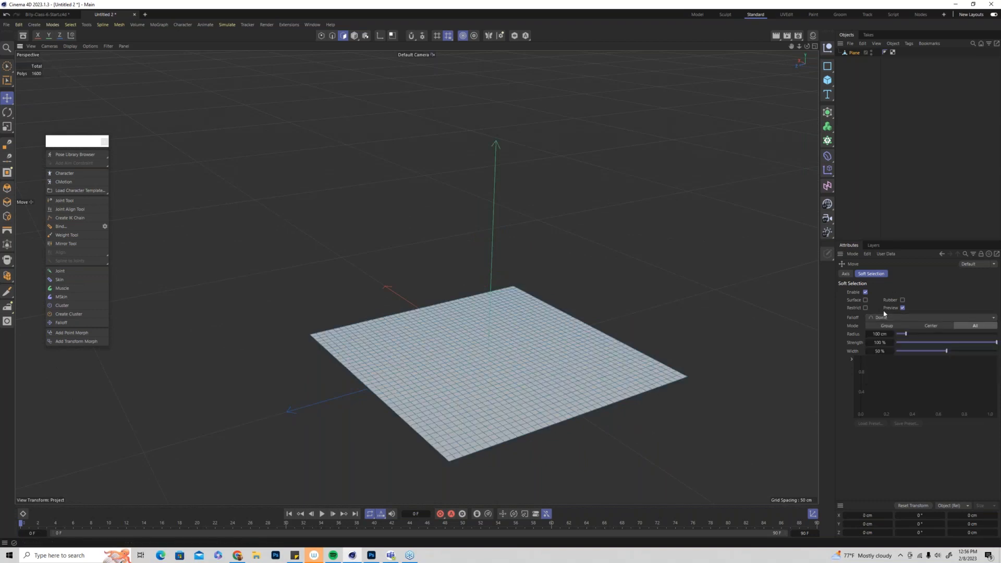
pyautogui.click(489, 354)
pyautogui.moveTo(491, 285); pyautogui.dragTo(494, 211)
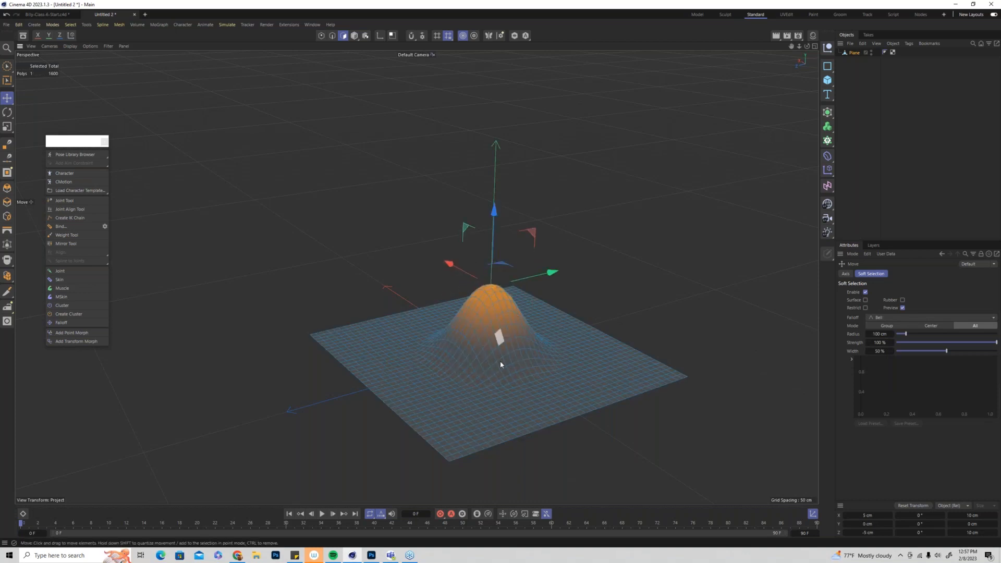
# Set the soft selection falloff to Spline and shape its curve with two humps and a dip between them
pyautogui.moveTo(523, 415)
pyautogui.keyDown('alt'); pyautogui.mouseDown()
pyautogui.moveTo(467, 388)
pyautogui.moveTo(446, 396)
pyautogui.moveTo(458, 427)
pyautogui.moveTo(642, 393)
pyautogui.moveTo(528, 410)
pyautogui.mouseUp(); pyautogui.keyUp('alt')
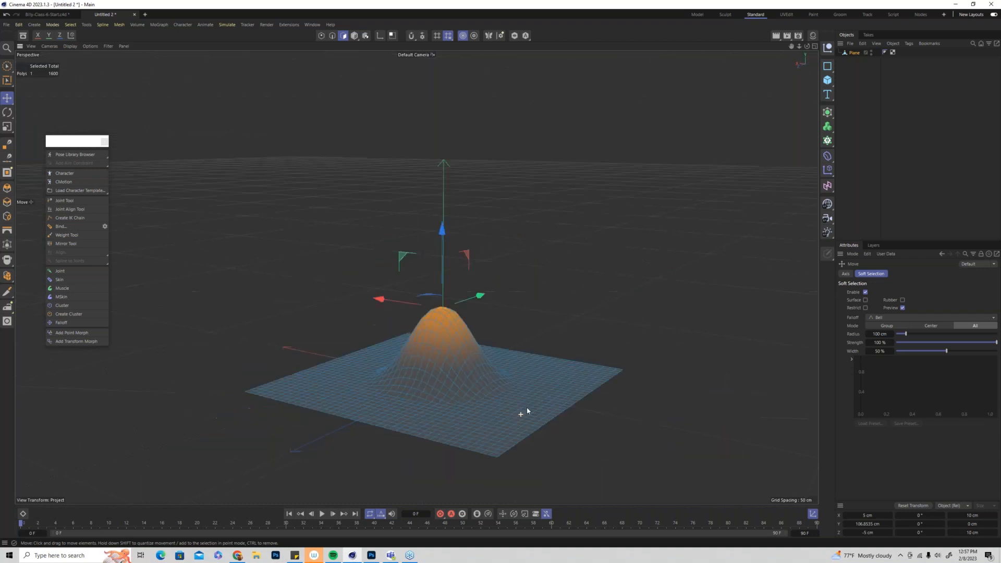
pyautogui.click(891, 318)
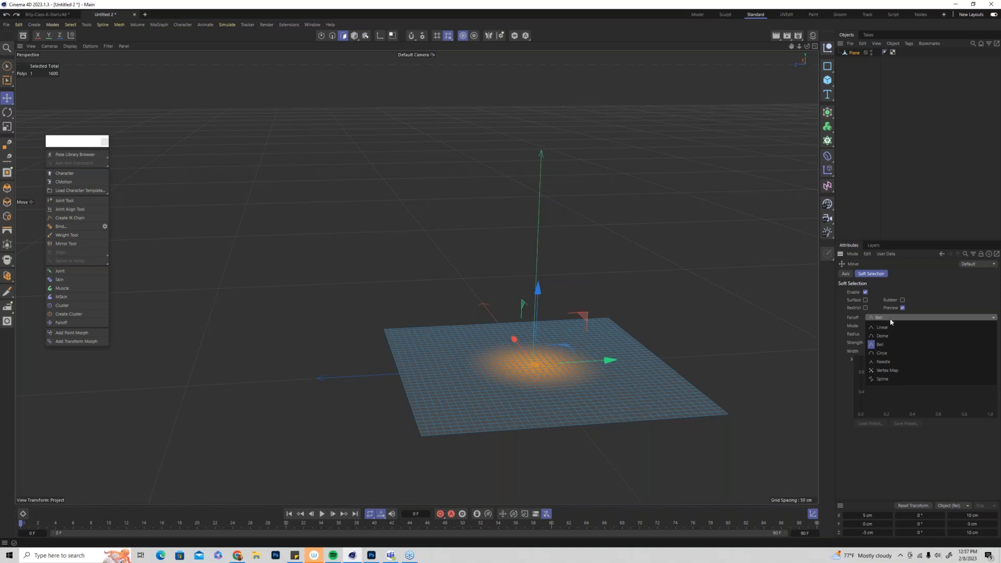
pyautogui.click(894, 378)
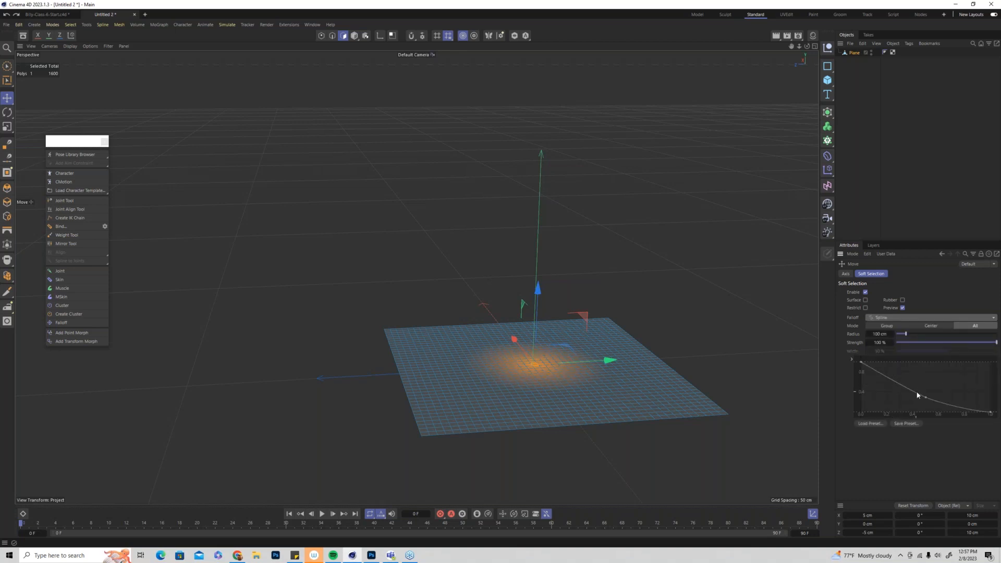
pyautogui.moveTo(860, 365); pyautogui.dragTo(855, 421)
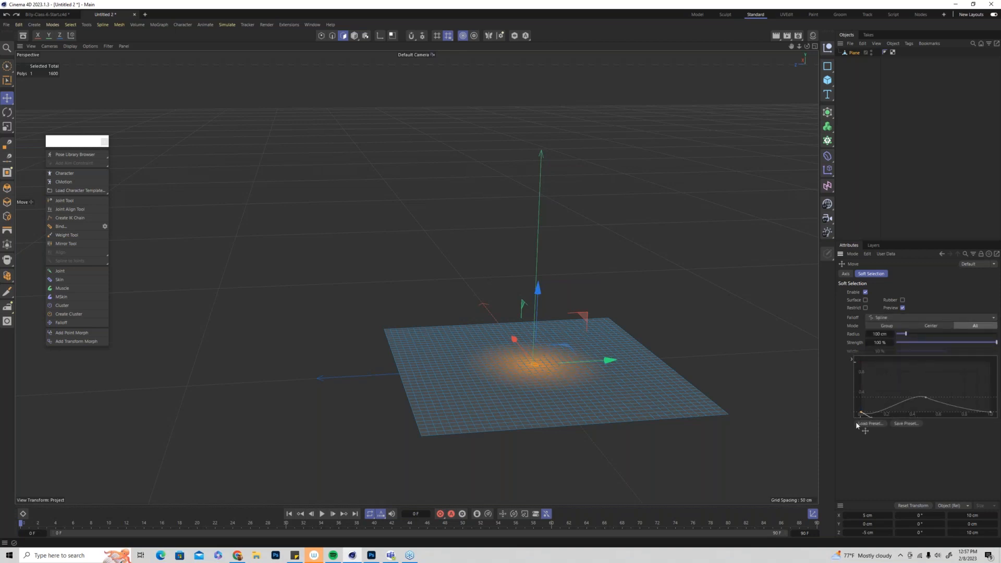
pyautogui.moveTo(926, 398); pyautogui.dragTo(926, 379)
pyautogui.keyDown('ctrl'); pyautogui.click(957, 400); pyautogui.keyUp('ctrl')
pyautogui.keyDown('ctrl'); pyautogui.click(892, 399); pyautogui.keyUp('ctrl')
pyautogui.moveTo(925, 380); pyautogui.dragTo(889, 384)
pyautogui.moveTo(957, 400); pyautogui.dragTo(958, 376)
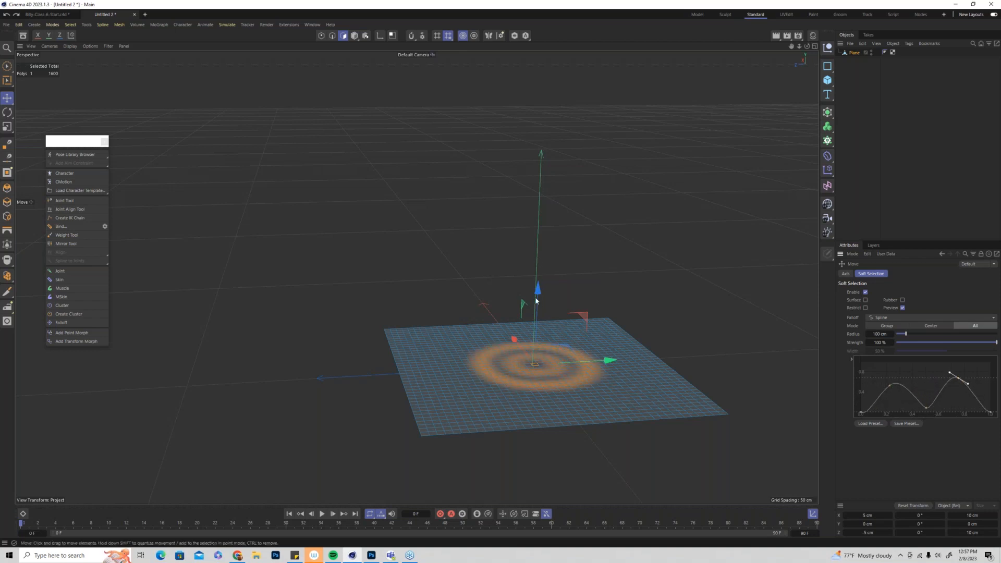
# Try raising the soft-selected polygon at the plane's centre with the spline falloff, and undo the move and the selection
pyautogui.moveTo(540, 295); pyautogui.dragTo(545, 262)
pyautogui.moveTo(575, 388)
pyautogui.keyDown('alt'); pyautogui.mouseDown()
pyautogui.moveTo(580, 405)
pyautogui.moveTo(659, 436)
pyautogui.moveTo(577, 390)
pyautogui.moveTo(601, 392)
pyautogui.mouseUp(); pyautogui.keyUp('alt')
pyautogui.hotkey('ctrl', 'z')
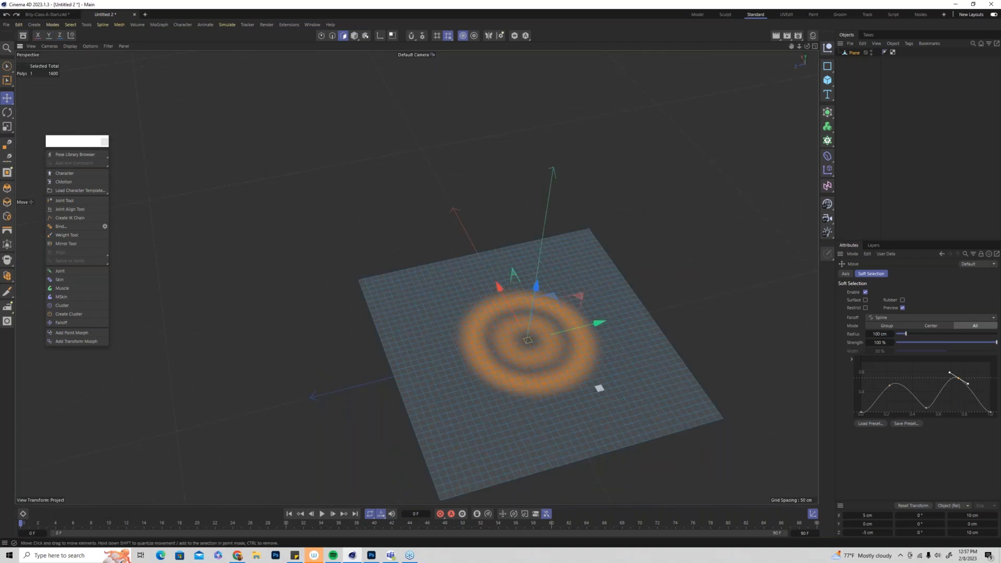
pyautogui.hotkey('ctrl', 'z')
# Set the soft selection falloff to Linear and enable its Surface option
pyautogui.click(895, 316)
pyautogui.click(896, 324)
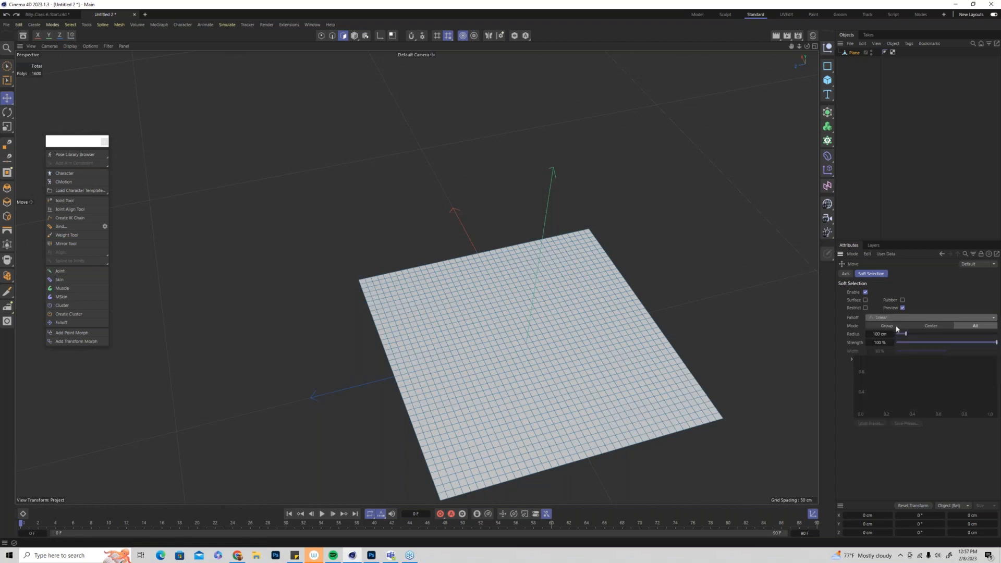
pyautogui.click(865, 300)
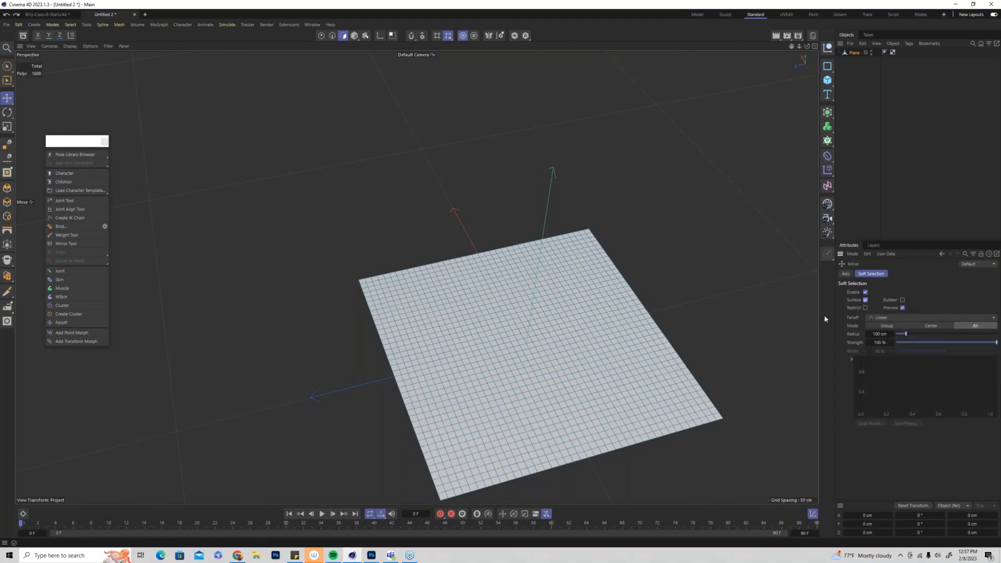
# Try pulling up a polygon near the plane's front-left area with the linear surface falloff, and undo the move
pyautogui.click(462, 354)
pyautogui.moveTo(465, 299); pyautogui.dragTo(467, 246)
pyautogui.hotkey('ctrl', 'z')
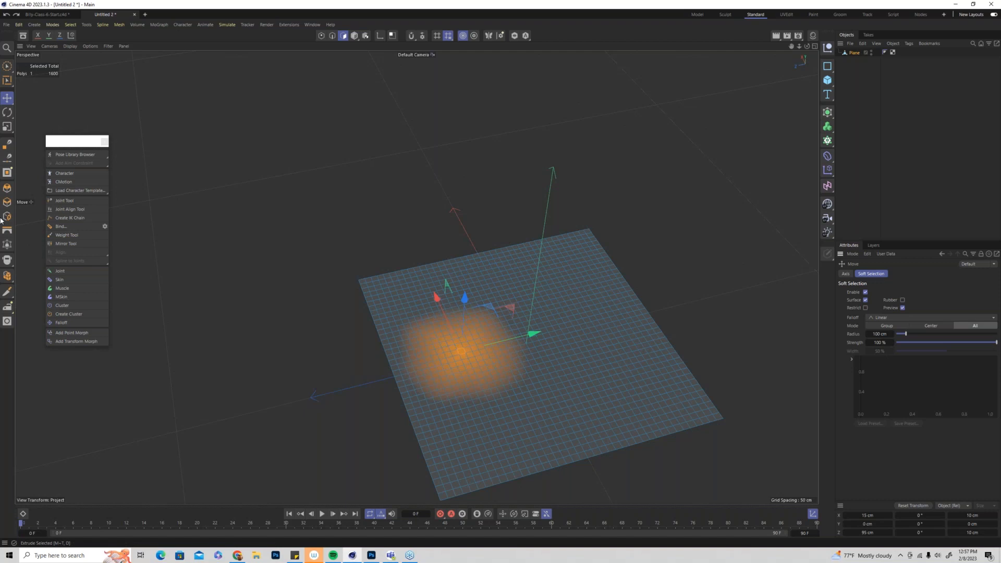
# Try raising a soft-selected edge loop across the plane in edge mode, undo the move and clear the selection
pyautogui.click(332, 36)
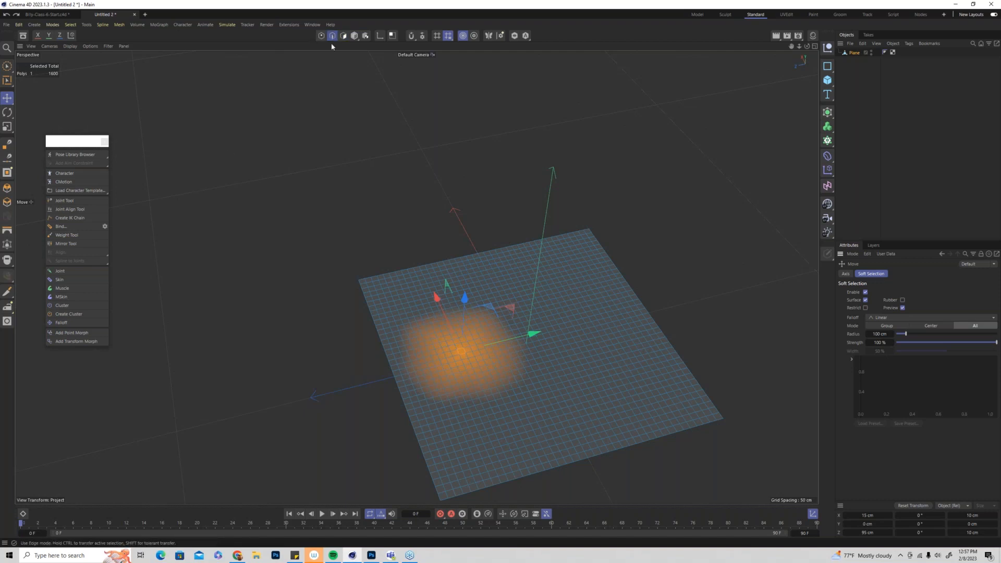
pyautogui.doubleClick(558, 338)
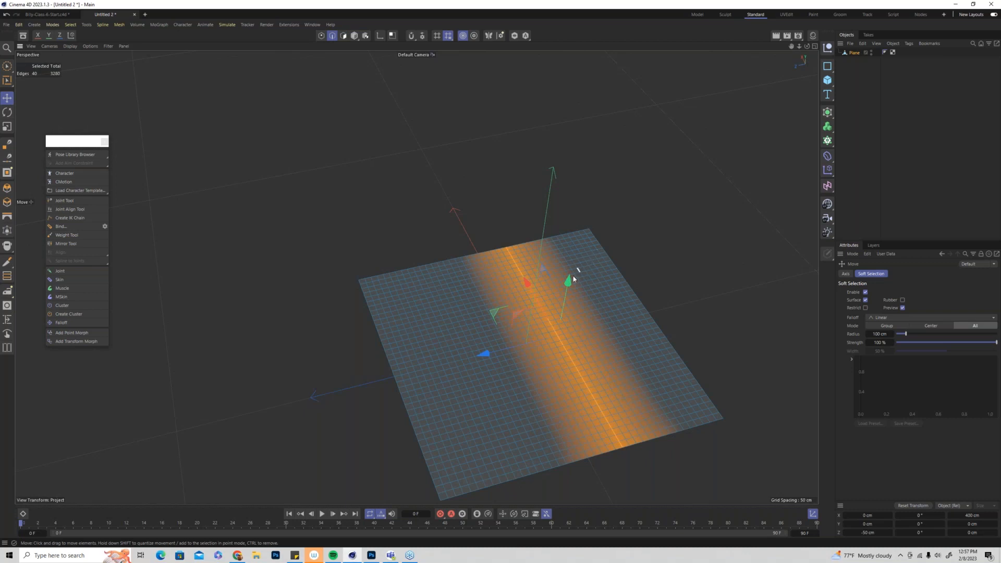
pyautogui.moveTo(568, 281); pyautogui.dragTo(592, 167)
pyautogui.hotkey('ctrl', 'z')
pyautogui.click(327, 181)
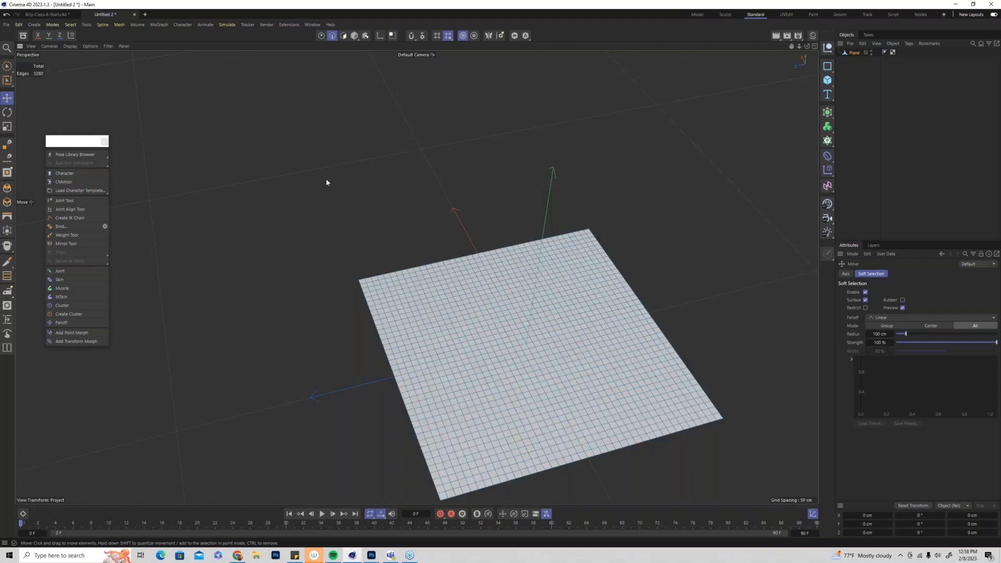
# Switch to the Billy-Class-6-Start.c4d project and deselect the head mesh
pyautogui.click(5, 68)
pyautogui.click(6, 67)
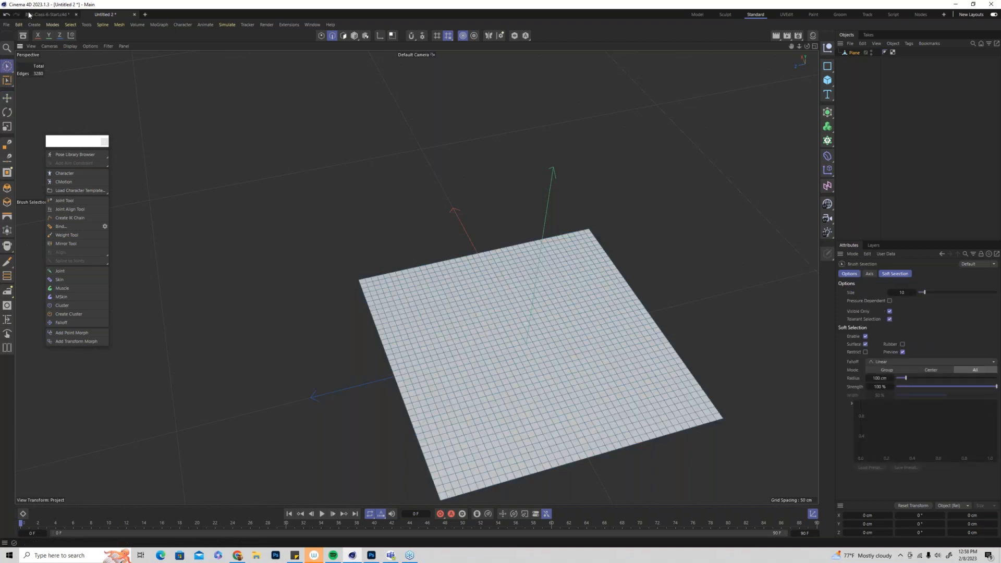
pyautogui.click(35, 15)
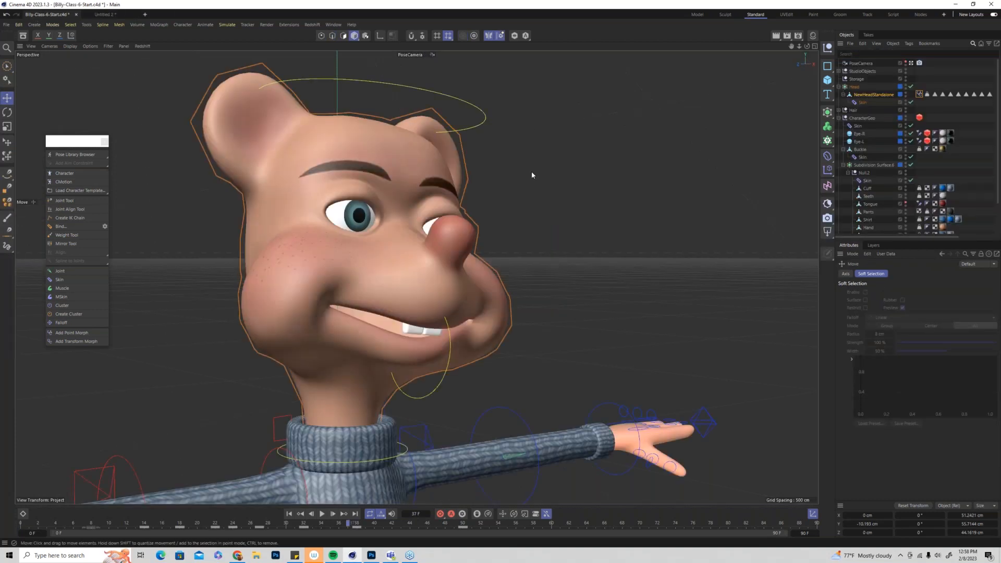
pyautogui.keyDown('alt'); pyautogui.moveTo(473, 283); pyautogui.dragTo(601, 208); pyautogui.keyUp('alt')
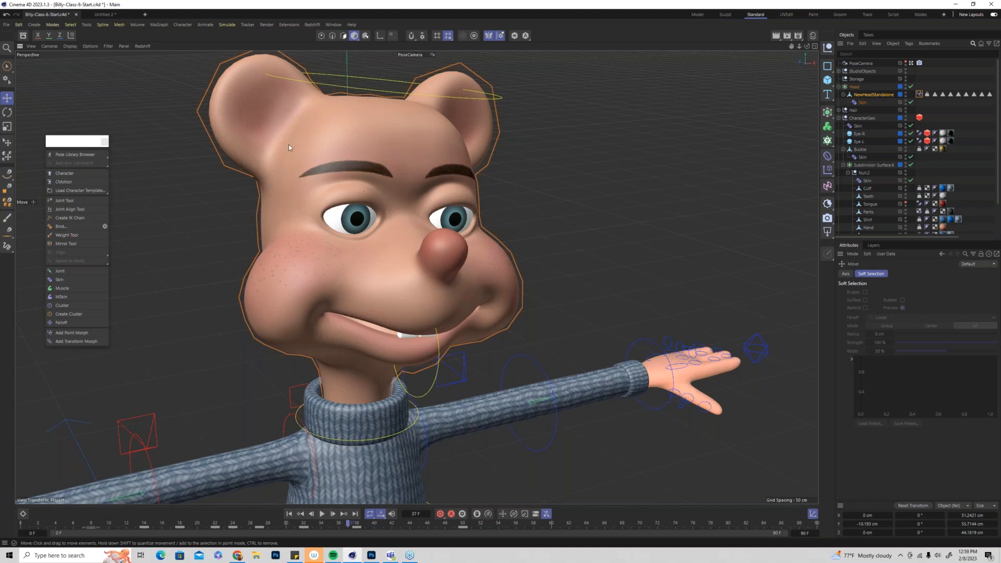
pyautogui.click(721, 197)
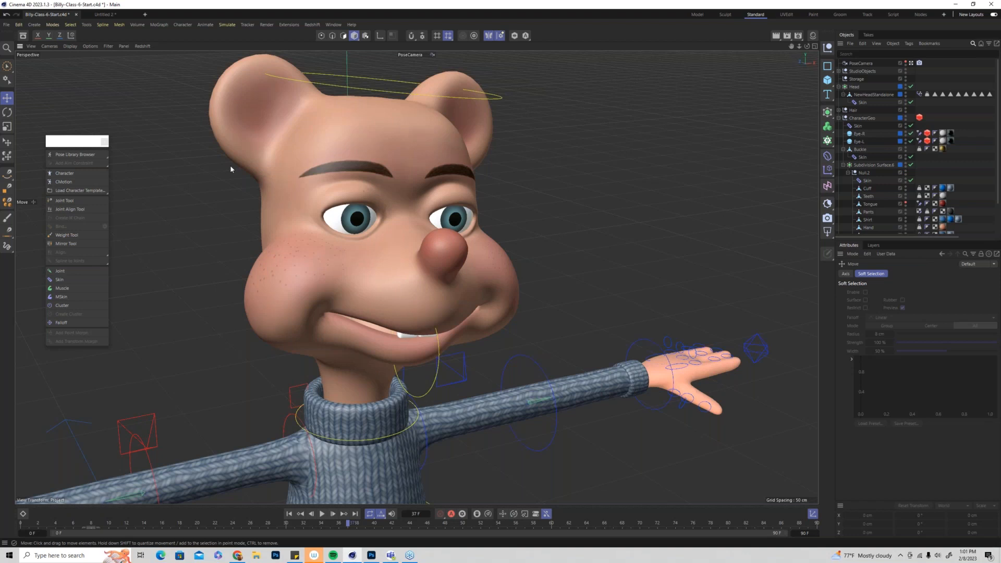
pyautogui.click(10, 25)
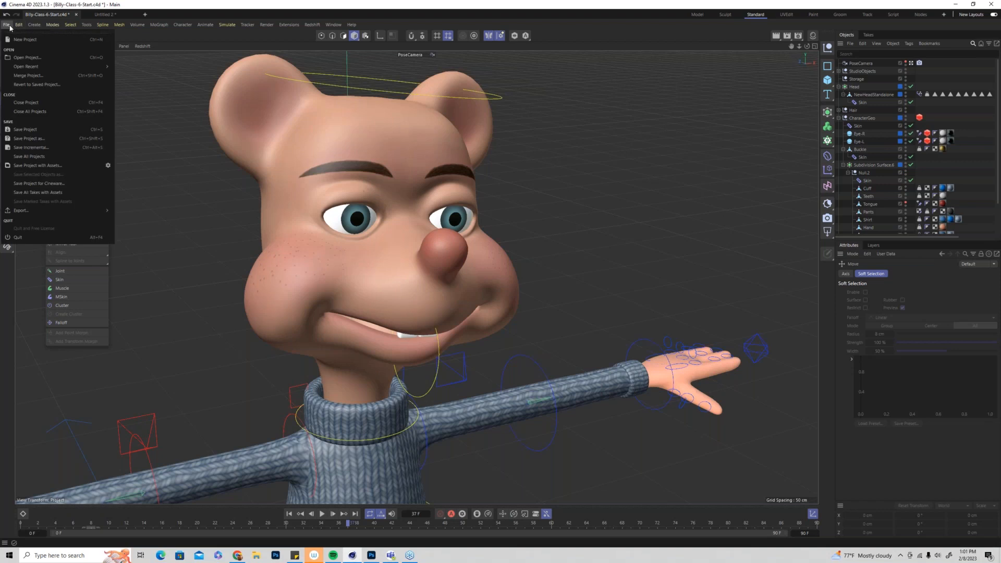
pyautogui.moveTo(31, 67)
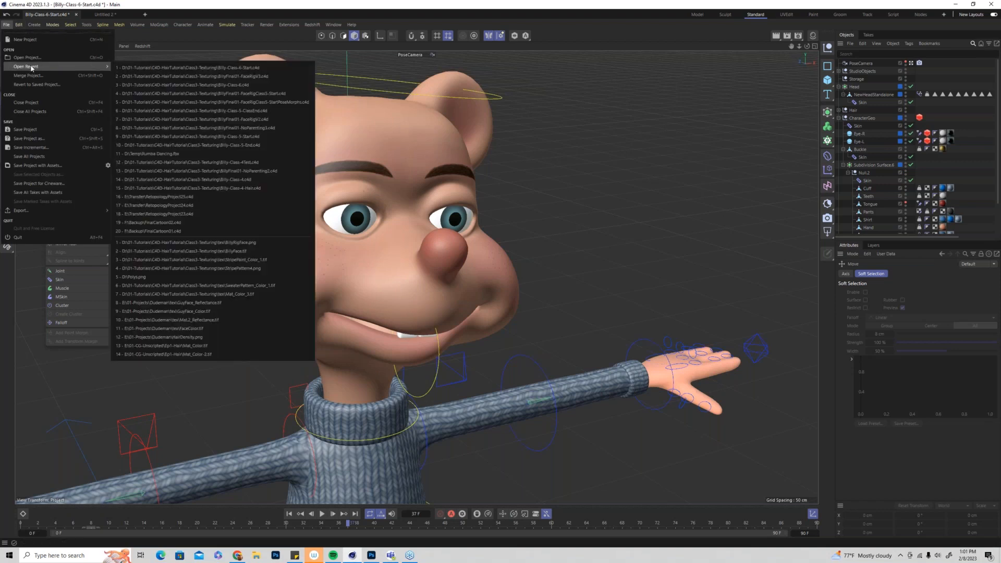
pyautogui.click(224, 70)
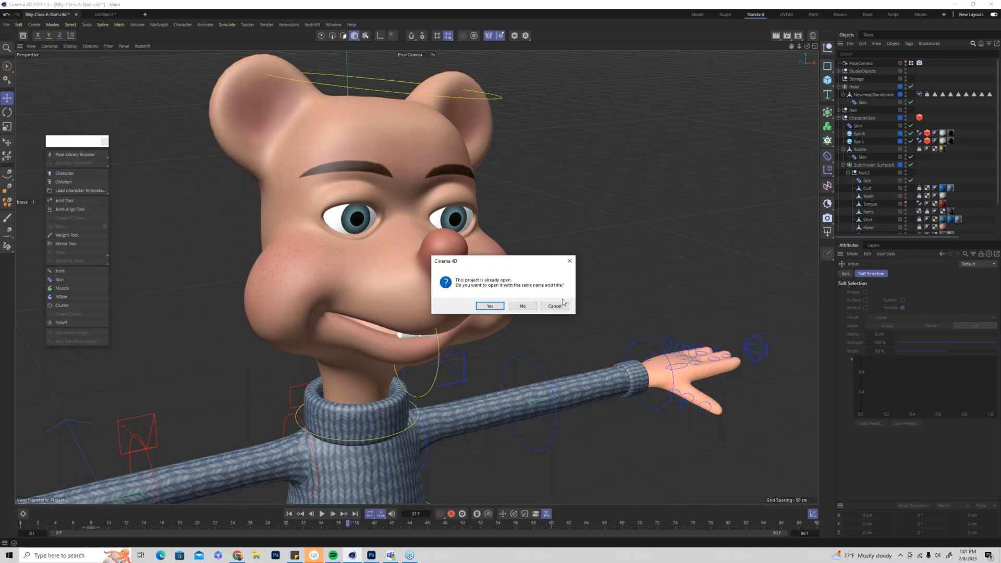
# Revert Billy-Class-6-Start.c4d to its last saved version
pyautogui.click(7, 25)
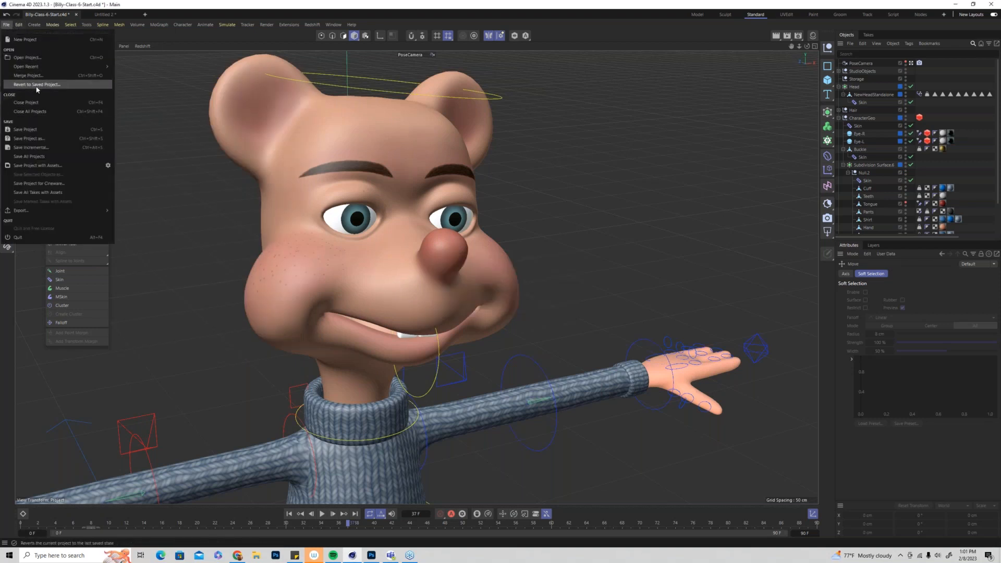
pyautogui.click(37, 85)
pyautogui.click(479, 308)
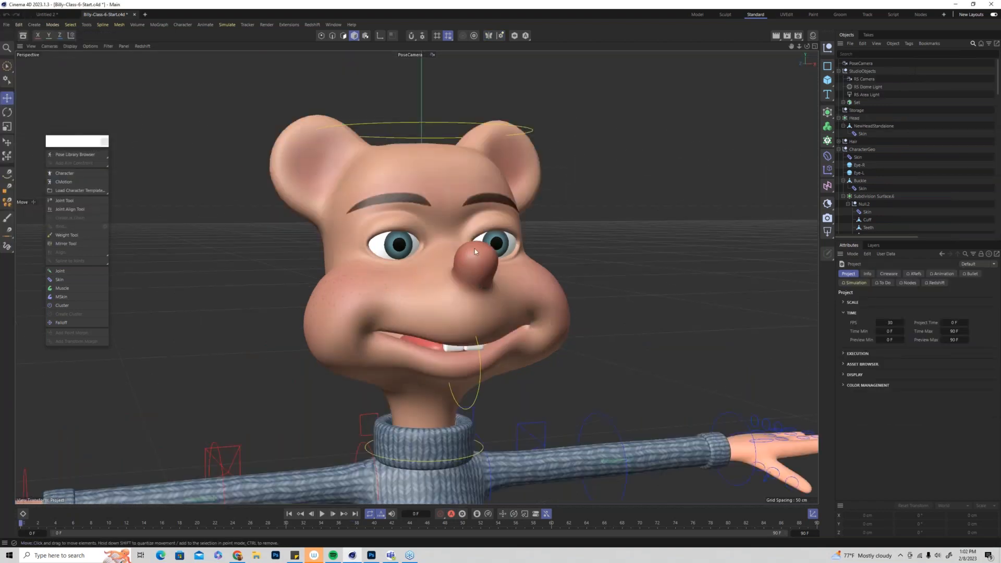
# Display the bear character in Gouraud Shading (Lines) with its face framed up close
pyautogui.keyDown('alt'); pyautogui.moveTo(456, 209); pyautogui.dragTo(470, 175, button='middle'); pyautogui.keyUp('alt')
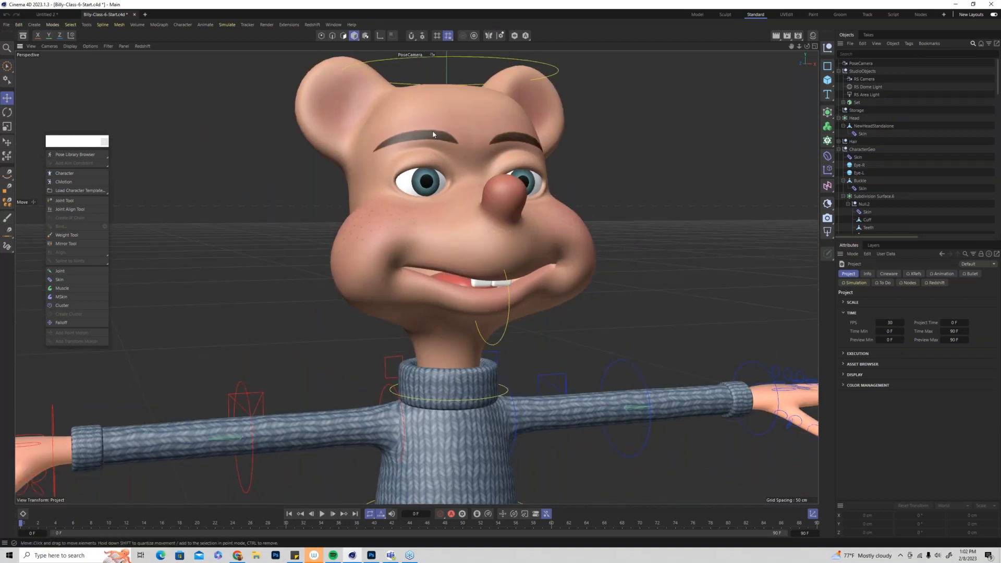
pyautogui.keyDown('alt'); pyautogui.moveTo(432, 133); pyautogui.dragTo(447, 152); pyautogui.keyUp('alt')
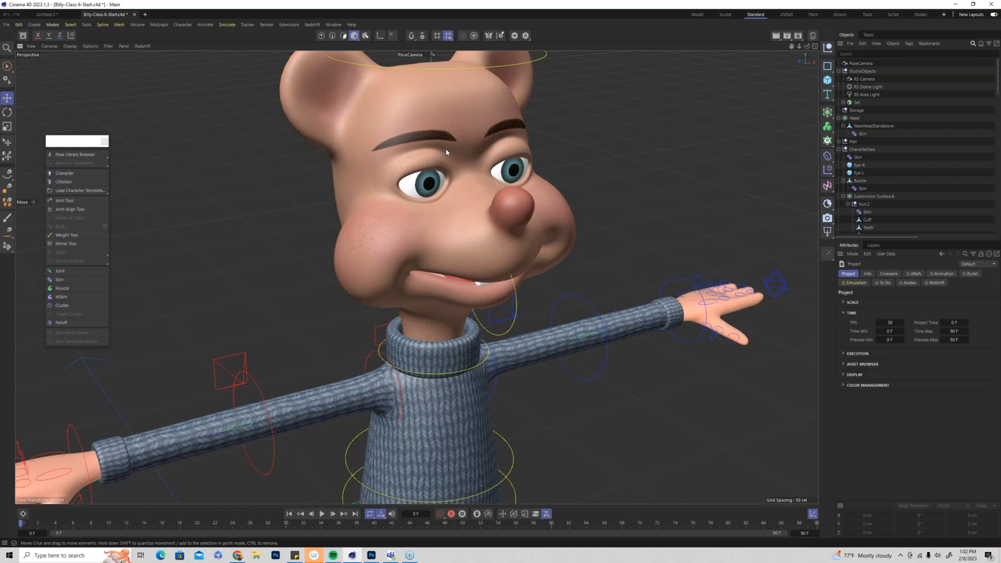
pyautogui.click(70, 46)
pyautogui.moveTo(49, 50)
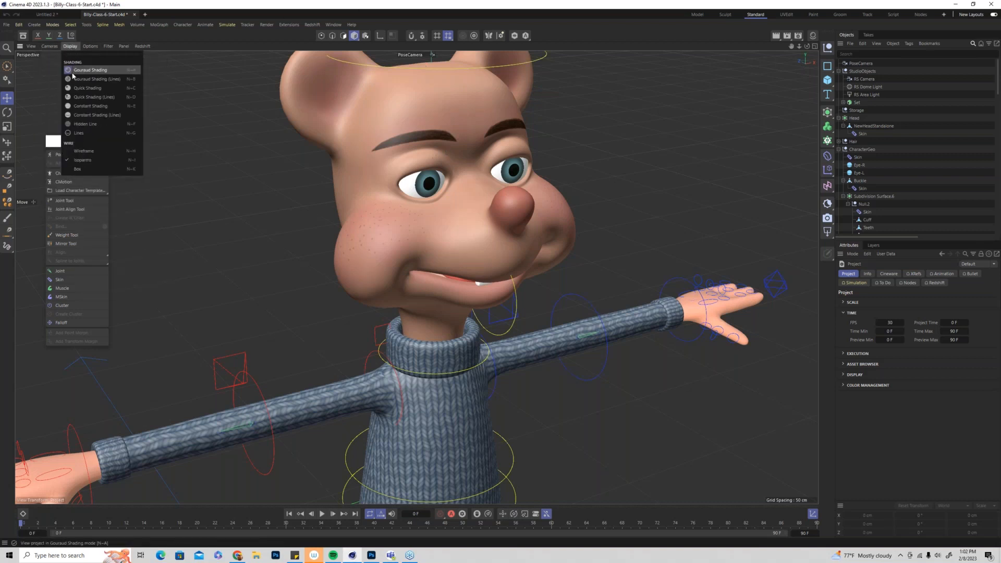
pyautogui.click(75, 79)
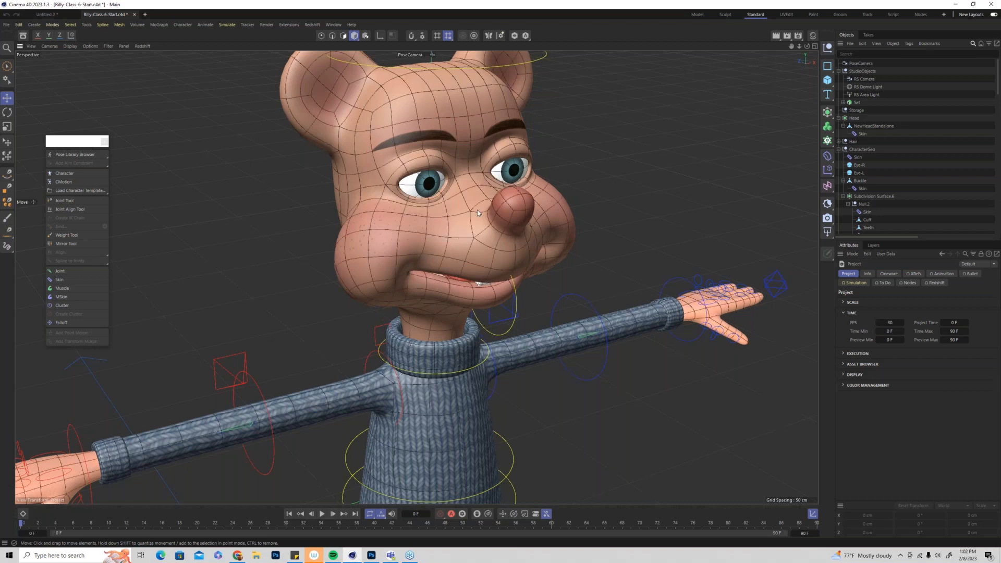
pyautogui.keyDown('alt'); pyautogui.moveTo(472, 224); pyautogui.dragTo(134, 131); pyautogui.keyUp('alt')
pyautogui.scroll(2, 451, 135)
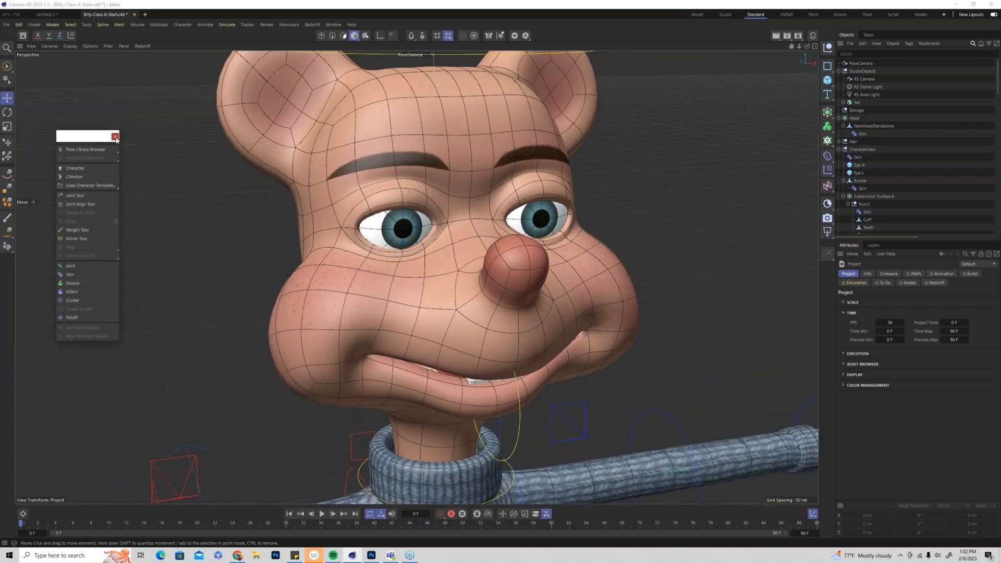
# Undock the Character commands as a floating palette beside the bear's head
pyautogui.click(183, 24)
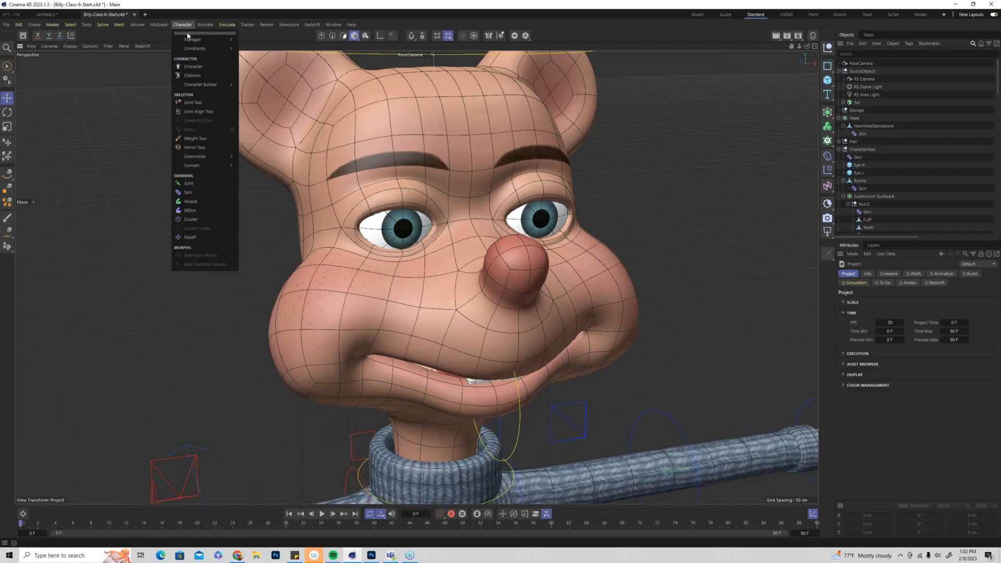
pyautogui.click(187, 33)
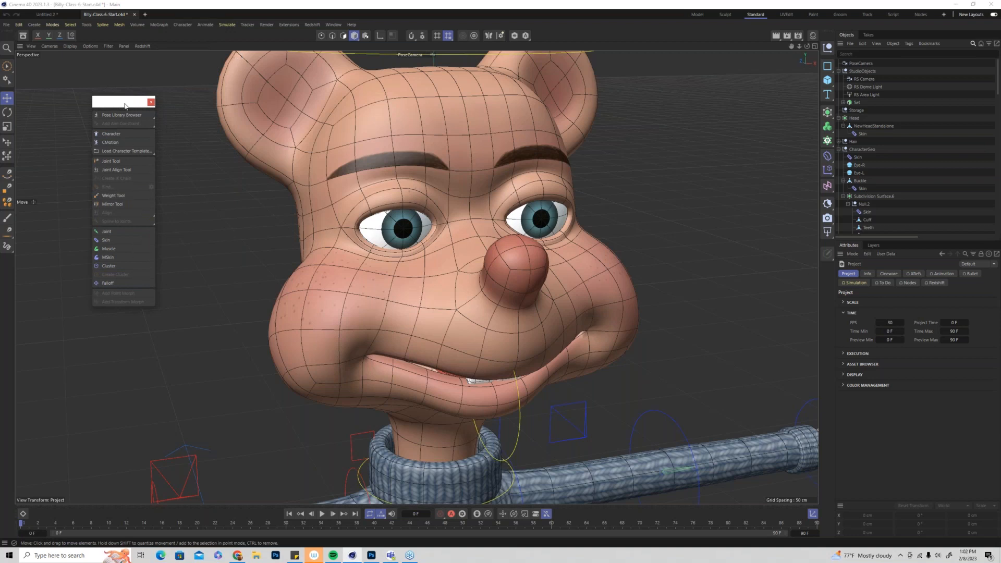
pyautogui.moveTo(122, 100); pyautogui.dragTo(99, 102)
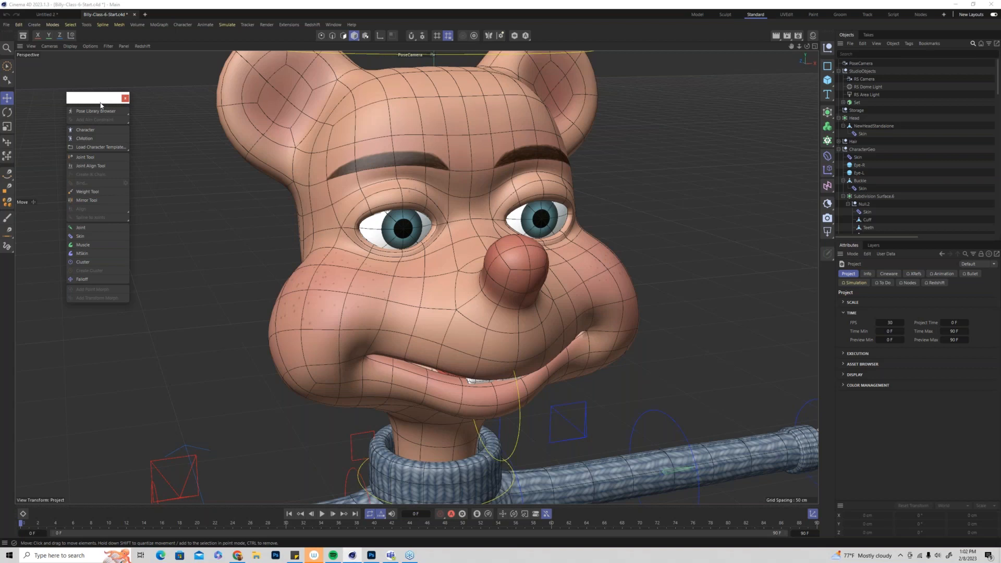
# Activate the Joint Tool with Symmetry set to Draw, and enable snapping to mesh points
pyautogui.click(94, 157)
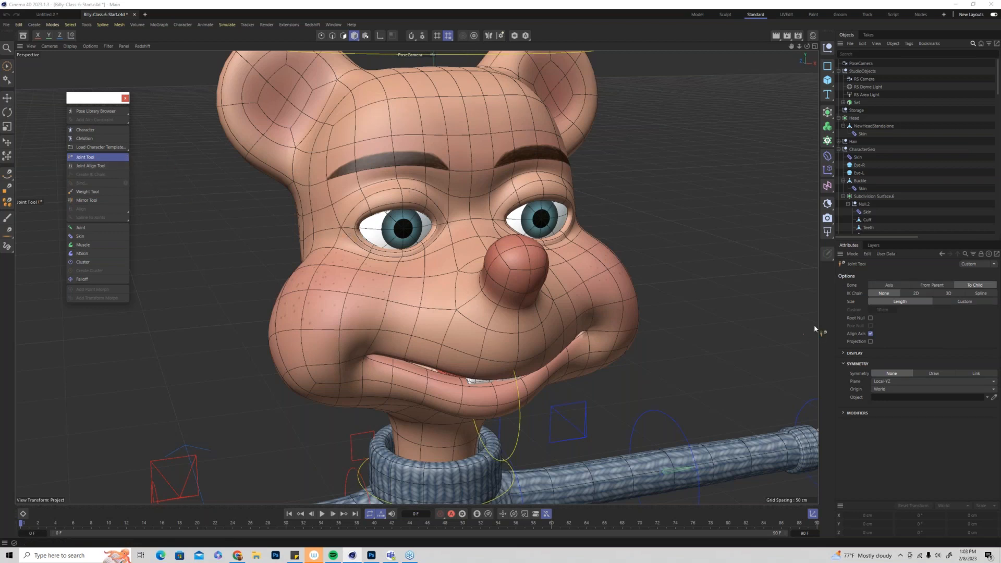
pyautogui.click(938, 375)
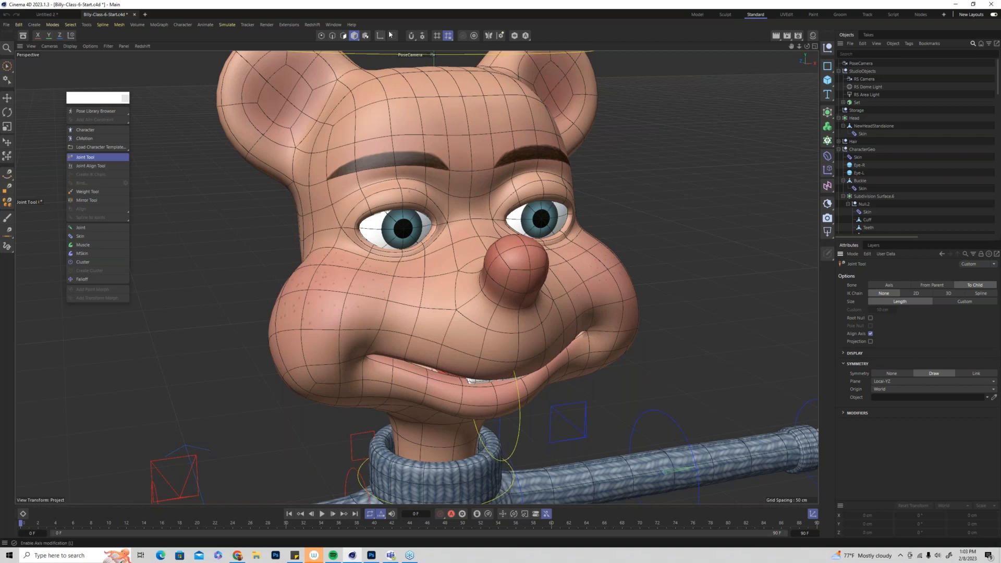
pyautogui.click(412, 36)
pyautogui.click(421, 38)
pyautogui.click(408, 145)
pyautogui.click(408, 114)
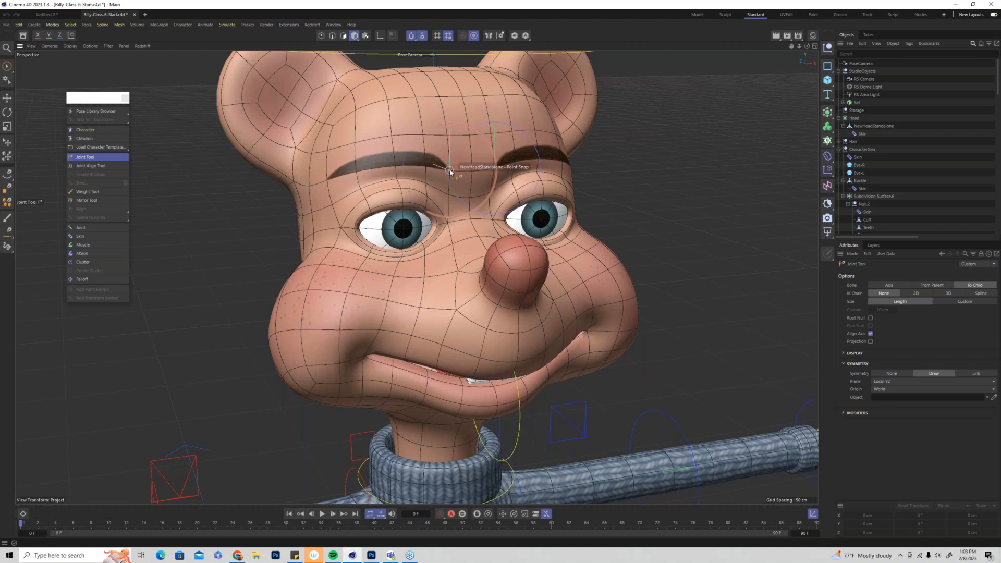
# Place a symmetrical pair of joints on the head mesh point at the inner end of the eyebrow
pyautogui.keyDown('ctrl'); pyautogui.click(449, 170); pyautogui.keyUp('ctrl')
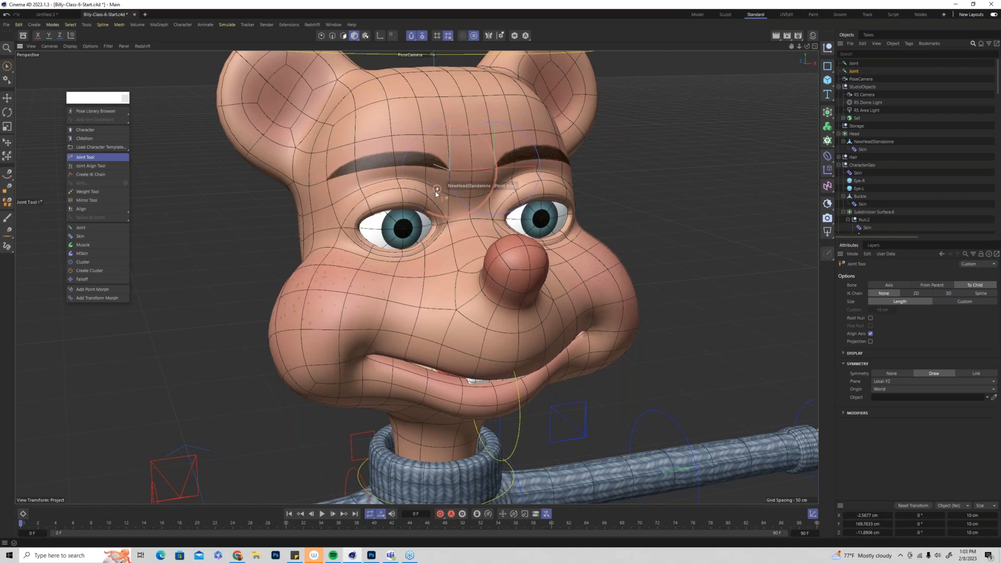
pyautogui.moveTo(436, 194); pyautogui.dragTo(411, 179)
pyautogui.hotkey('ctrl', 'z')
# Add a null object and parent both eyebrow joints under it
pyautogui.click(831, 50)
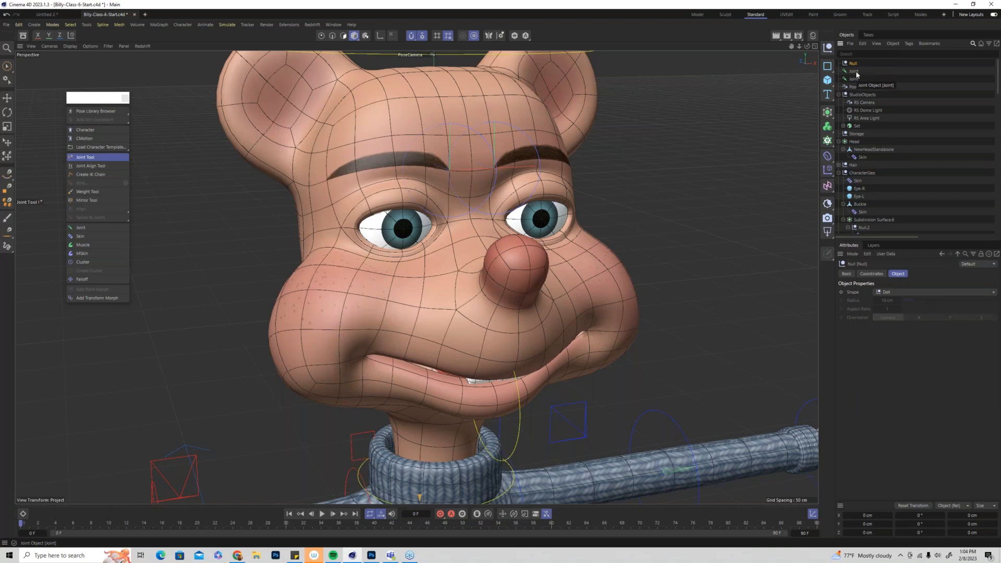
pyautogui.keyDown('shift'); pyautogui.click(855, 72); pyautogui.keyUp('shift')
pyautogui.moveTo(855, 72); pyautogui.dragTo(855, 67)
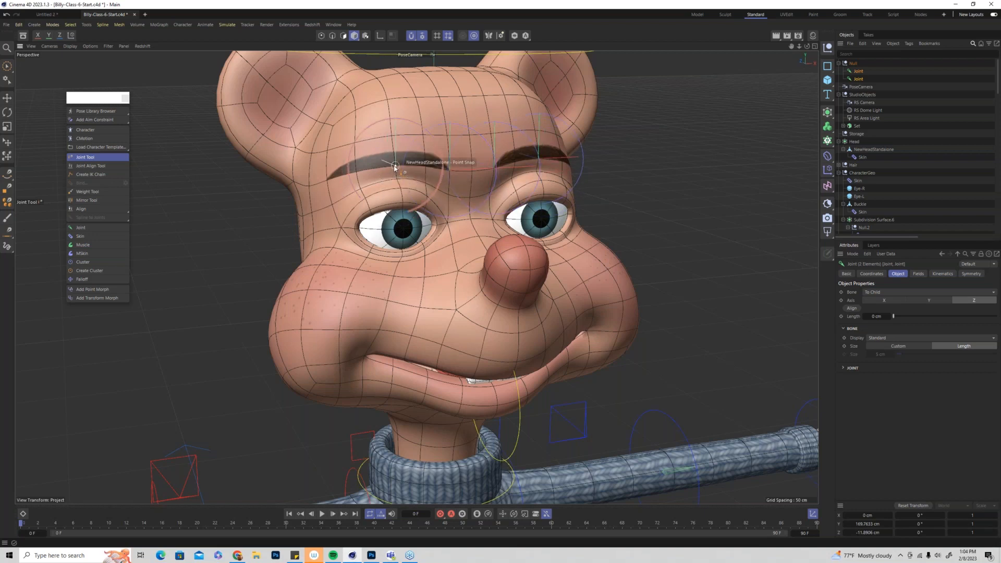
# Place mirrored joint pairs on mesh points at the middle and outer end of the eyebrows, and parent them under the null
pyautogui.keyDown('ctrl'); pyautogui.moveTo(395, 167); pyautogui.dragTo(426, 168); pyautogui.keyUp('ctrl')
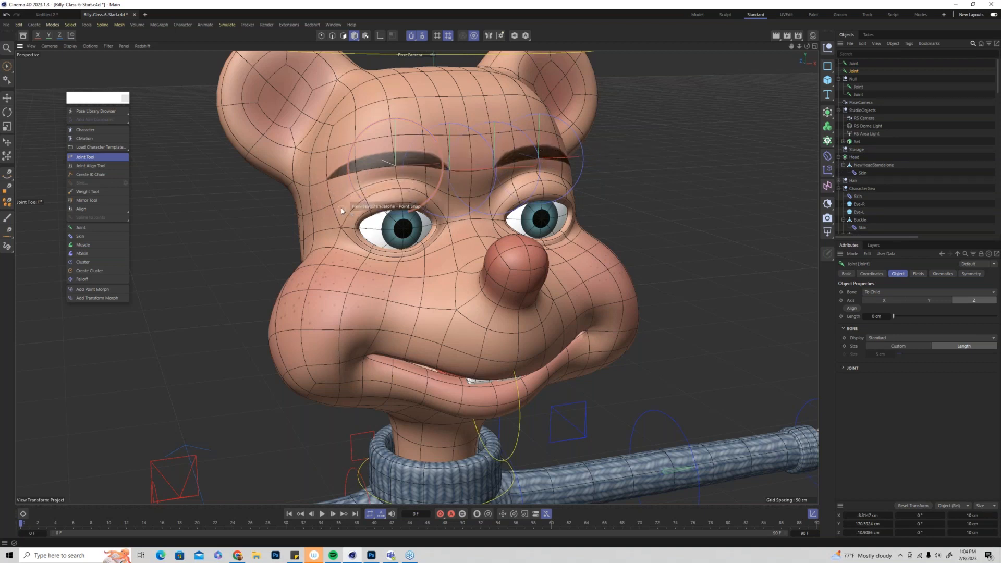
pyautogui.keyDown('ctrl'); pyautogui.moveTo(342, 208); pyautogui.dragTo(337, 187); pyautogui.keyUp('ctrl')
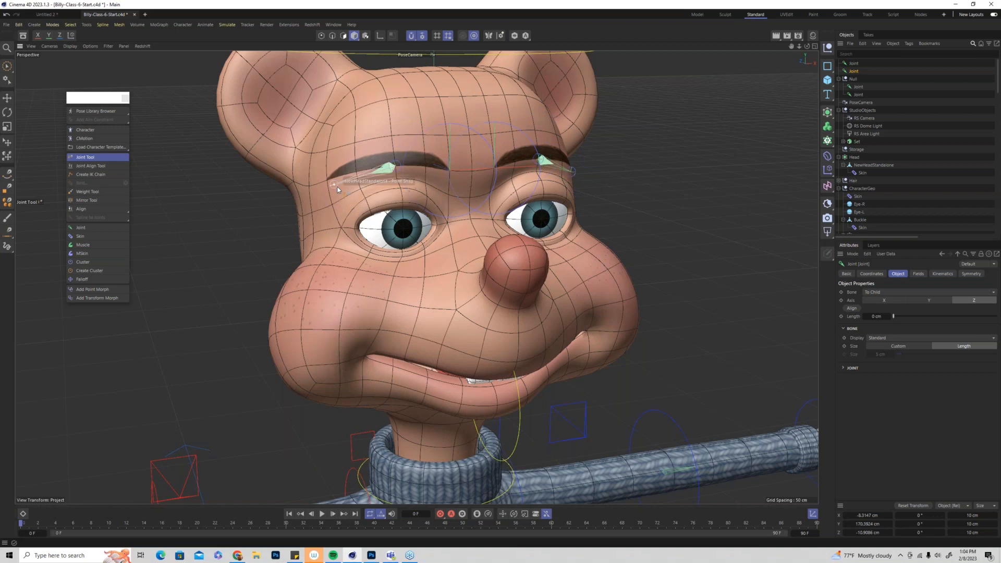
pyautogui.hotkey('ctrl', 'z')
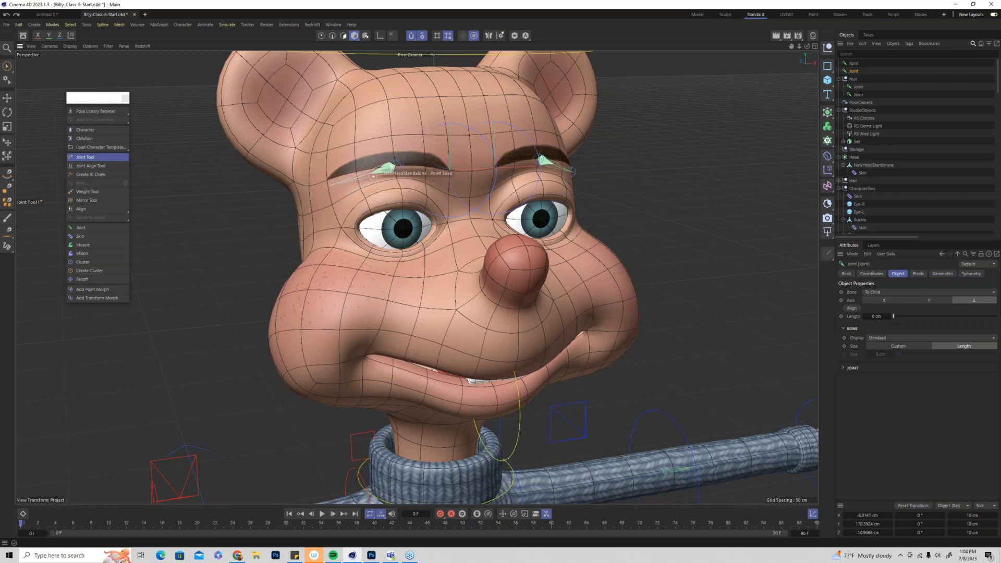
pyautogui.click(922, 83)
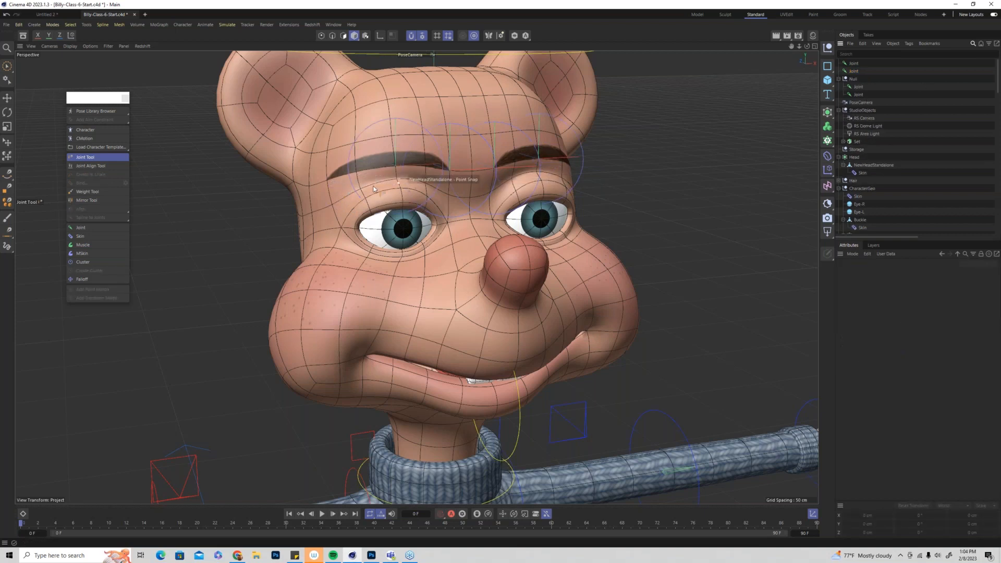
pyautogui.keyDown('ctrl'); pyautogui.click(327, 180); pyautogui.keyUp('ctrl')
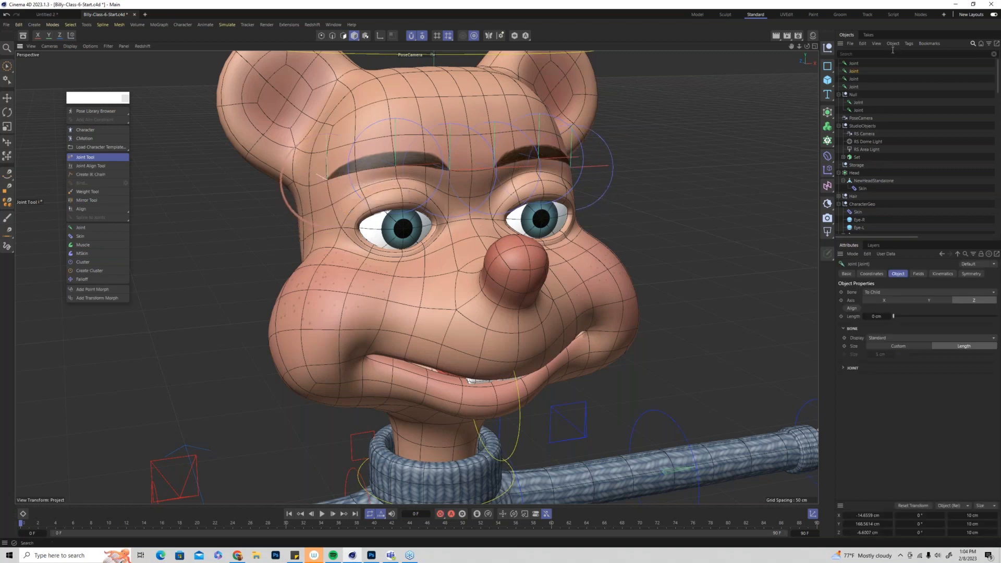
pyautogui.keyDown('shift'); pyautogui.click(854, 87); pyautogui.keyUp('shift')
pyautogui.moveTo(856, 89); pyautogui.dragTo(857, 95)
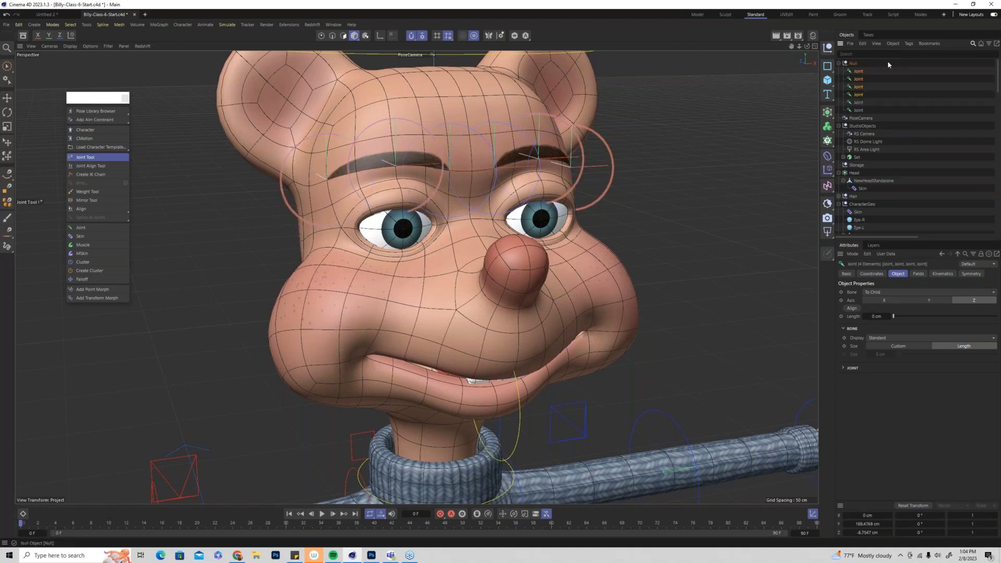
# Set the joint size of all six eyebrow joints to Custom at 1 cm
pyautogui.click(860, 71)
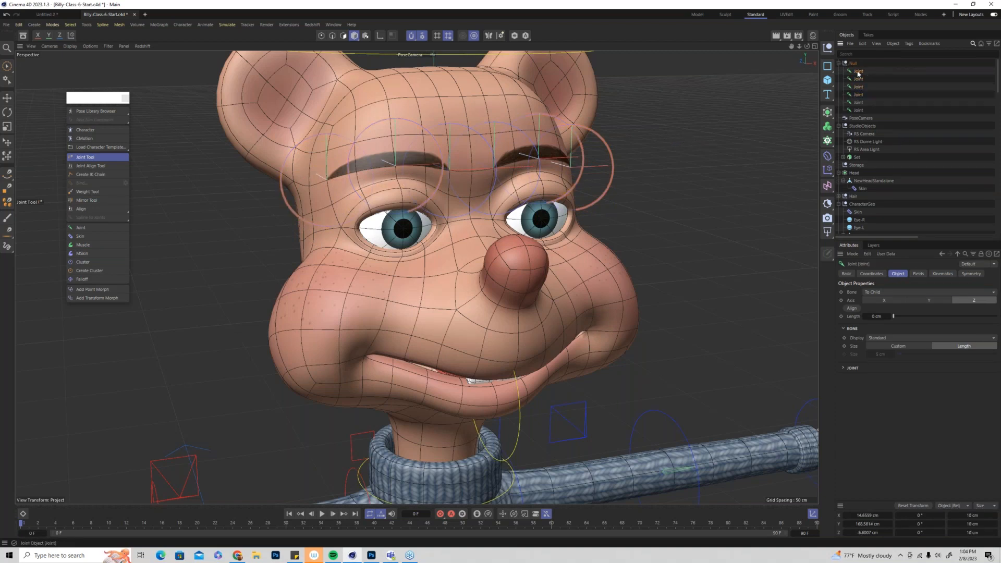
pyautogui.keyDown('shift'); pyautogui.click(858, 111); pyautogui.keyUp('shift')
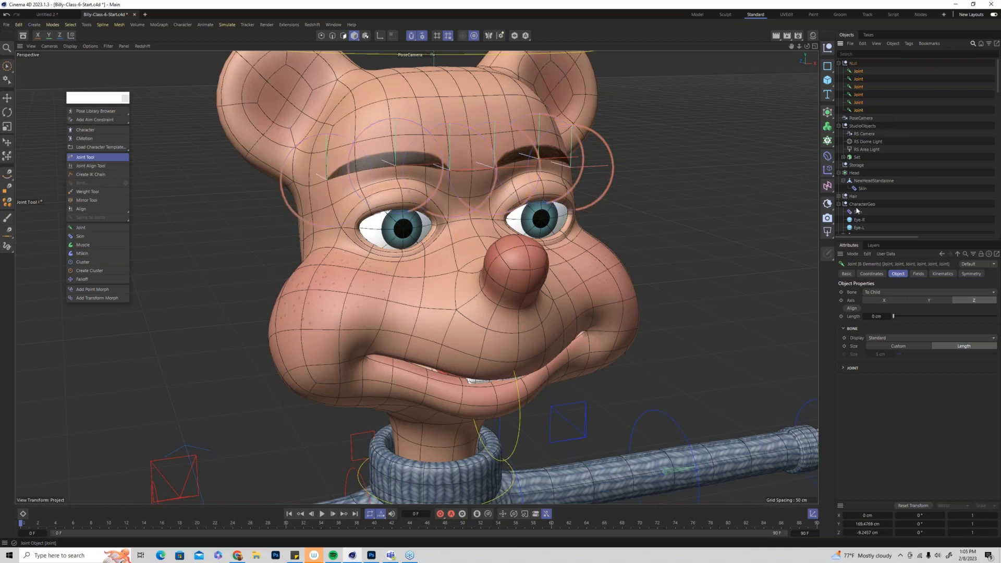
pyautogui.click(845, 367)
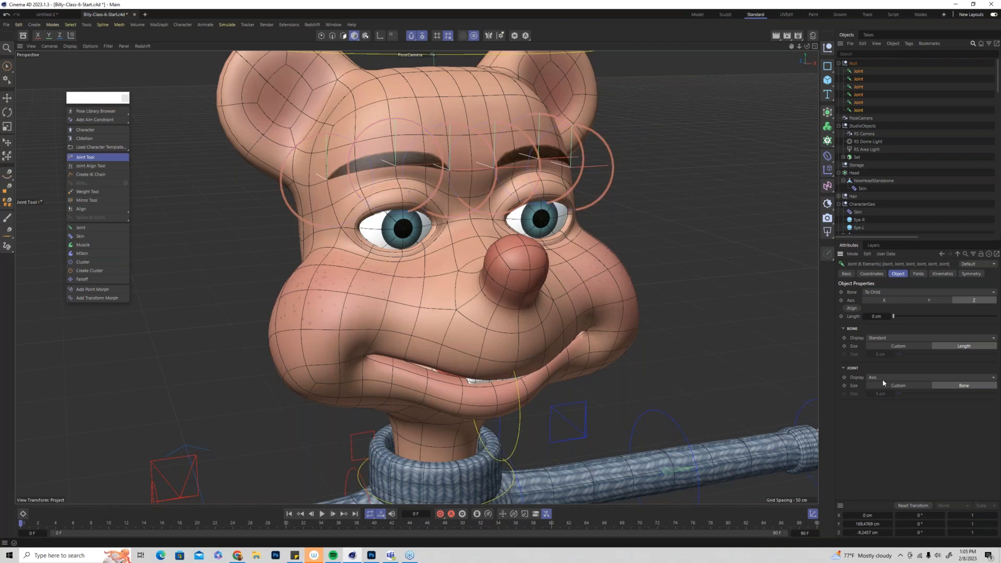
pyautogui.click(897, 386)
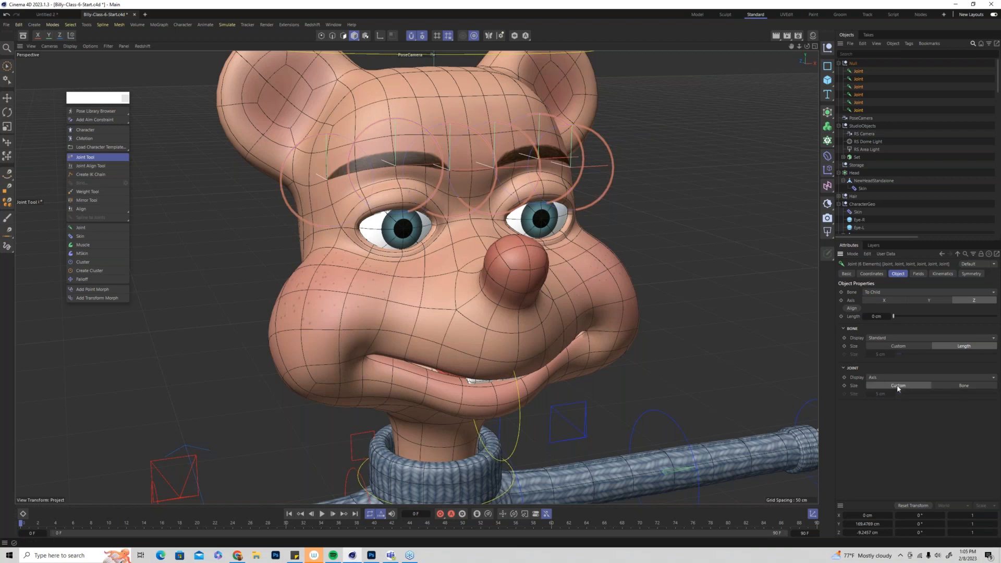
pyautogui.click(881, 394)
pyautogui.press('BackSpace')
pyautogui.write('1')
pyautogui.press('Return')
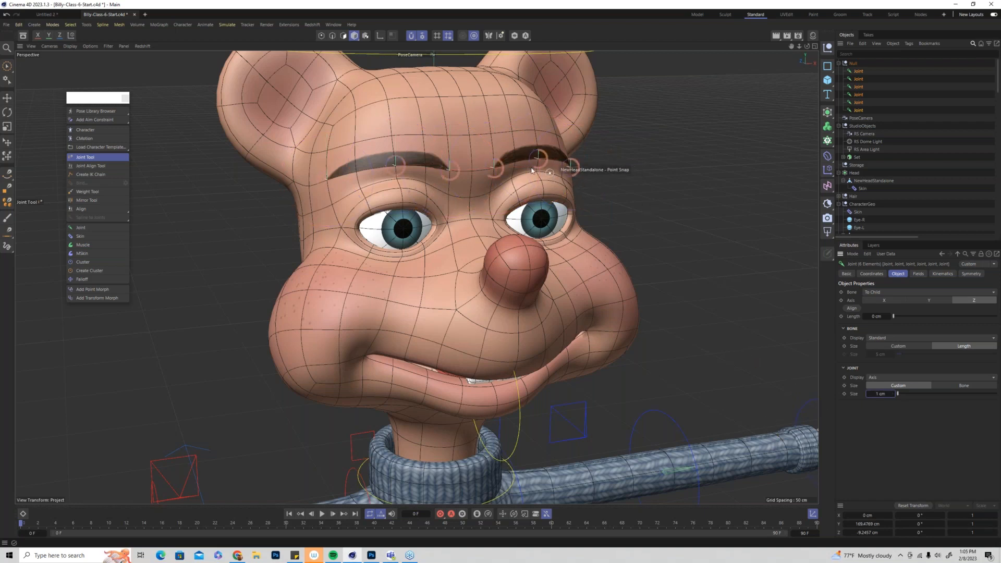
# Change the joint display of the six eyebrow joints to Sphere (Wire) and clear the selection
pyautogui.keyDown('alt'); pyautogui.moveTo(579, 163); pyautogui.dragTo(528, 172); pyautogui.keyUp('alt')
pyautogui.scroll(9, 537, 156)
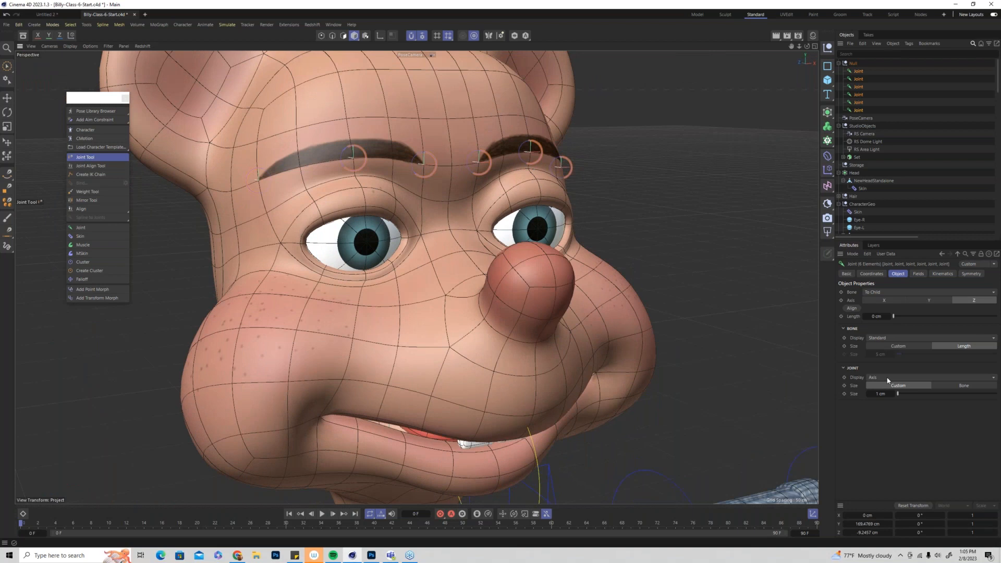
pyautogui.click(886, 377)
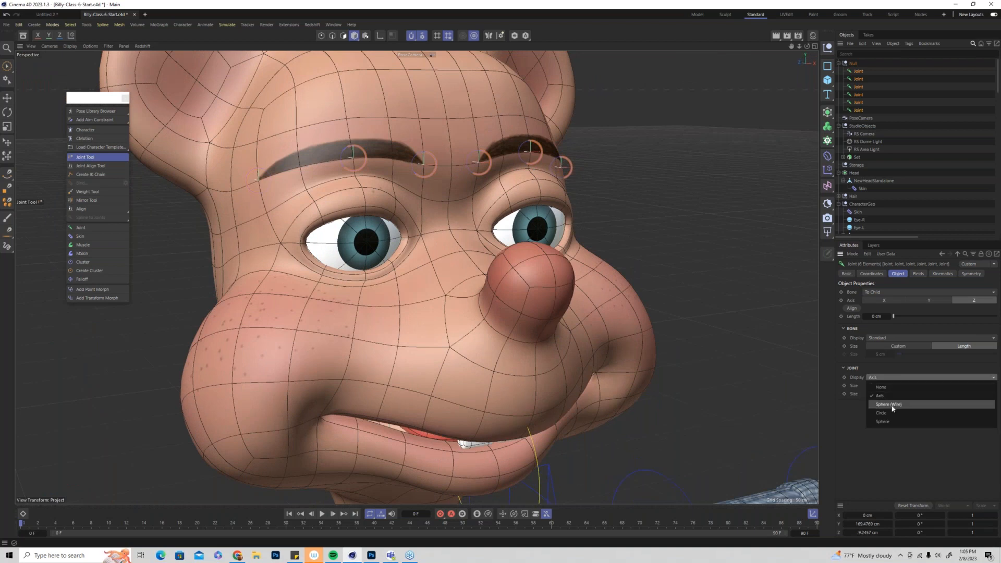
pyautogui.click(891, 405)
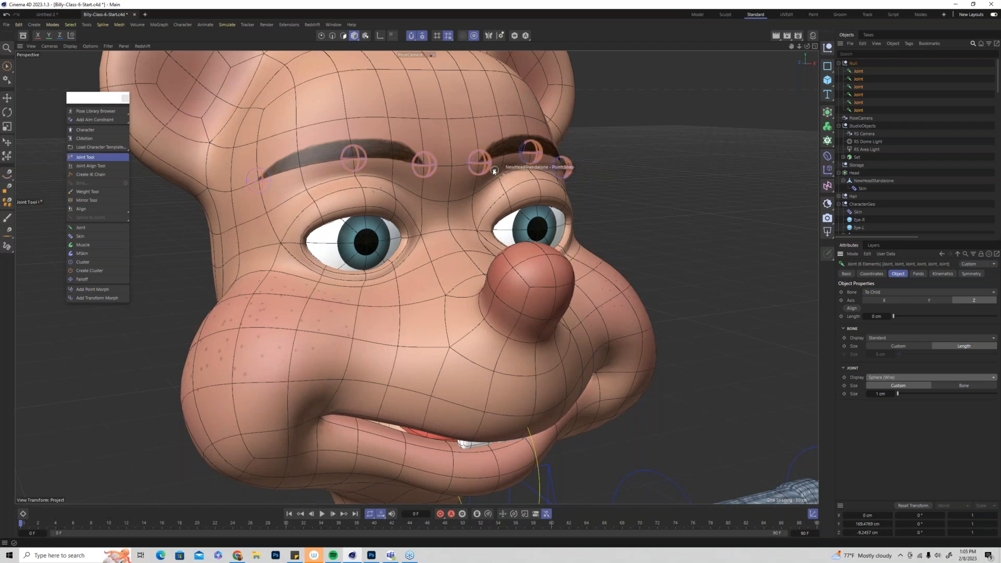
pyautogui.keyDown('alt'); pyautogui.moveTo(500, 171); pyautogui.dragTo(442, 179); pyautogui.keyUp('alt')
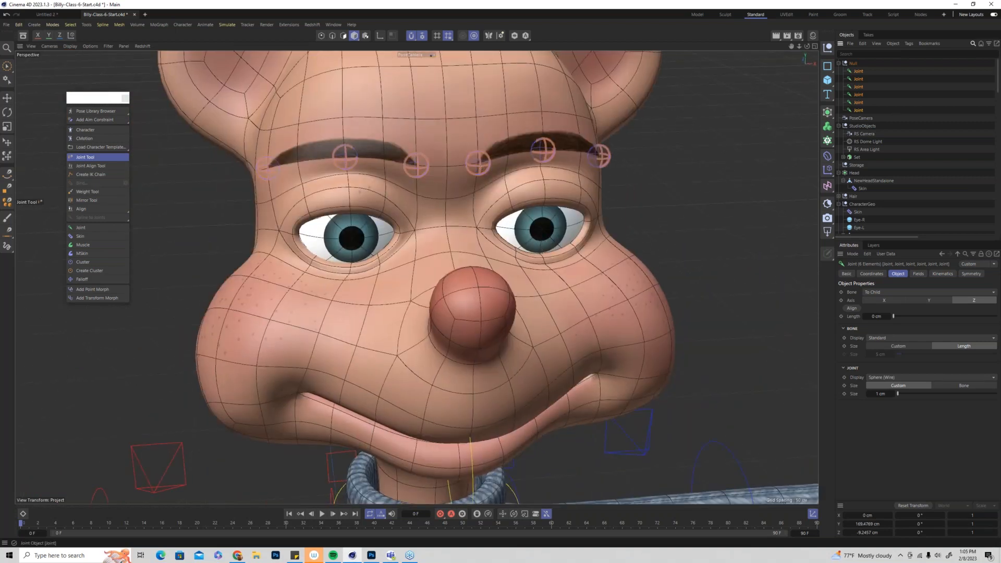
pyautogui.hotkey('ctrl', 'shift', 'a')
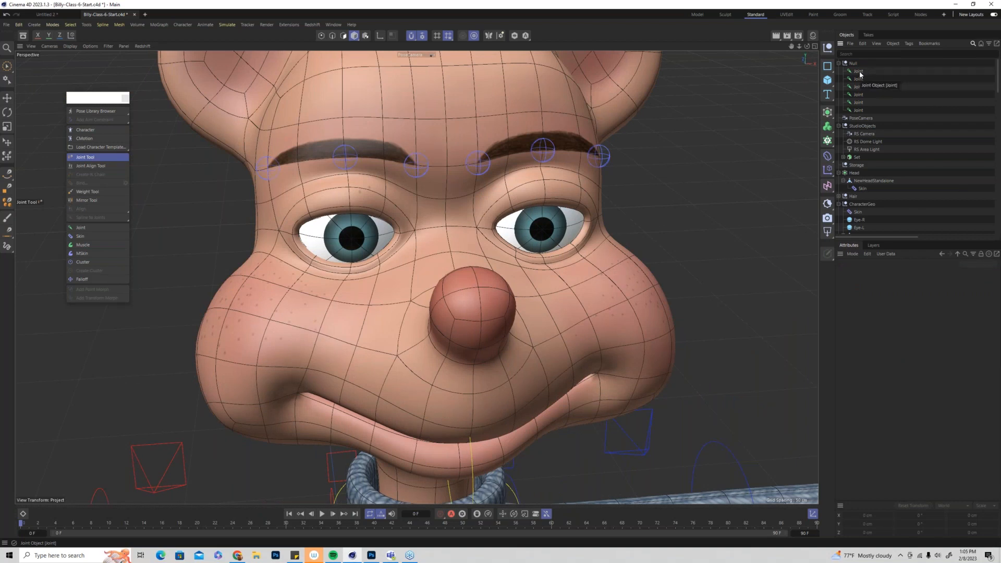
# Rename the three joints of the character's left eyebrow to L_Eyebrow
pyautogui.click(859, 71)
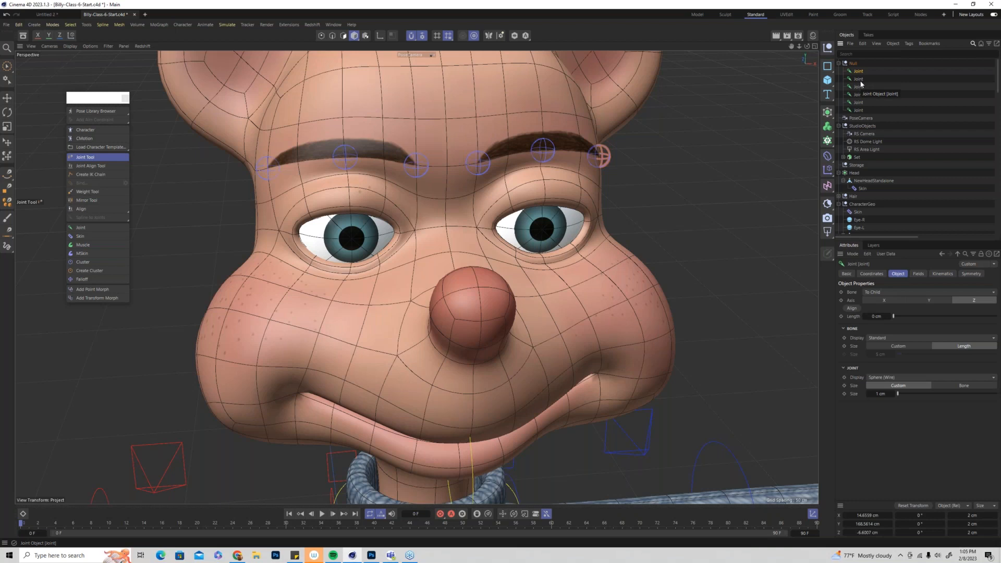
pyautogui.keyDown('ctrl'); pyautogui.click(859, 86); pyautogui.keyUp('ctrl')
pyautogui.keyDown('ctrl'); pyautogui.click(859, 102); pyautogui.keyUp('ctrl')
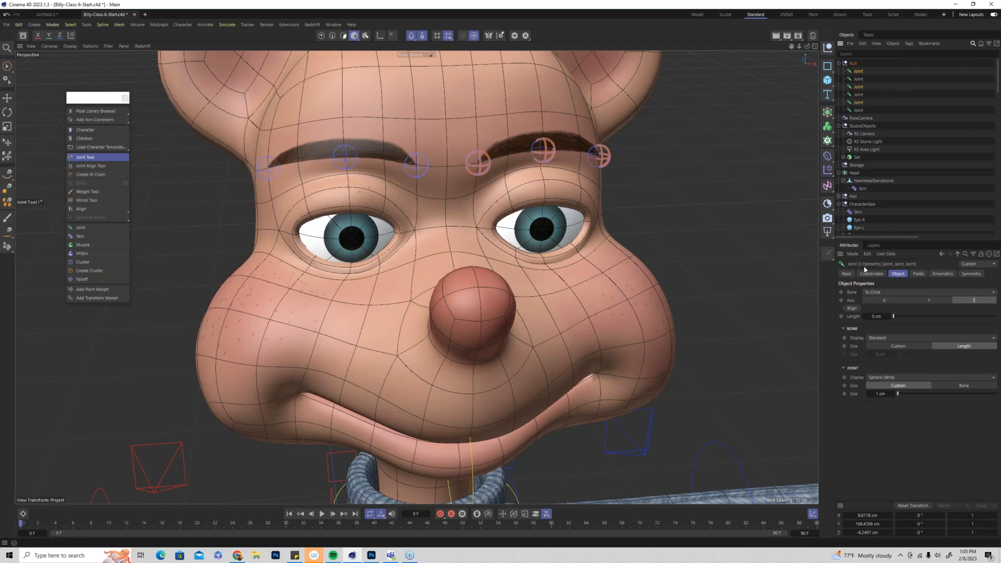
pyautogui.click(846, 274)
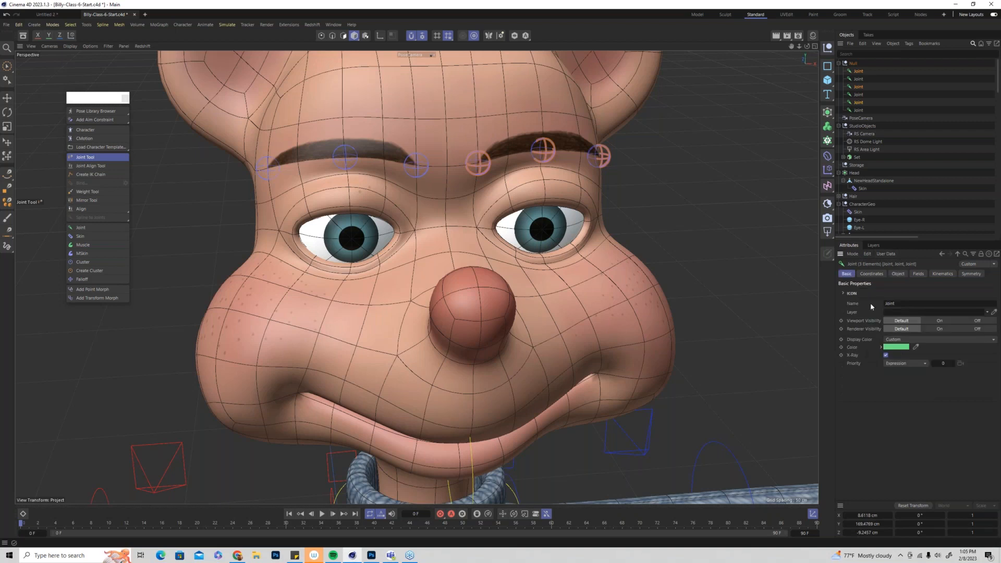
pyautogui.doubleClick(900, 304)
pyautogui.press('BackSpace')
pyautogui.write('L_Eyebrow')
pyautogui.press('Return')
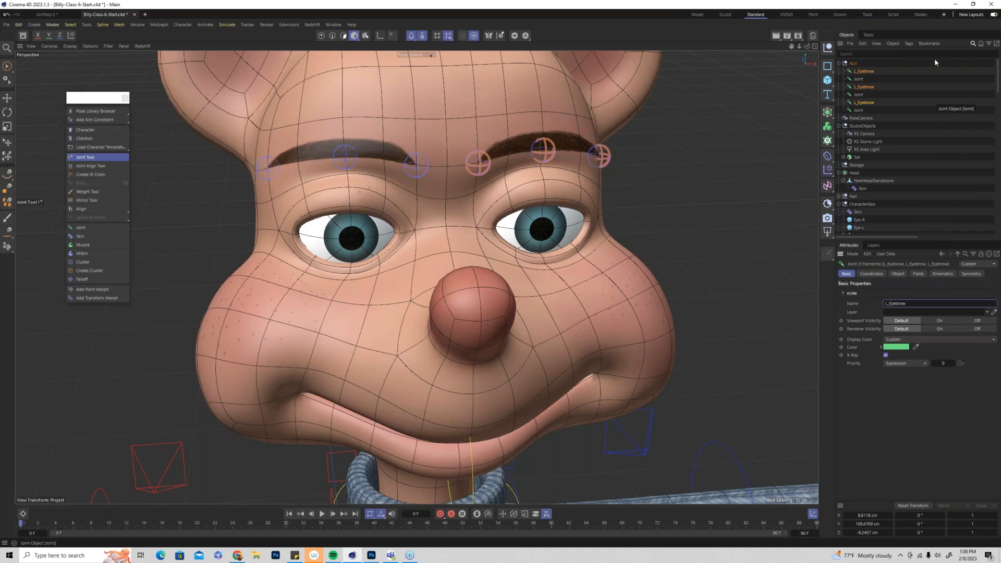
# Rename the three joints of the character's right eyebrow to R_Eyebrow
pyautogui.click(858, 78)
pyautogui.keyDown('ctrl'); pyautogui.click(857, 94); pyautogui.keyUp('ctrl')
pyautogui.keyDown('ctrl'); pyautogui.click(858, 110); pyautogui.keyUp('ctrl')
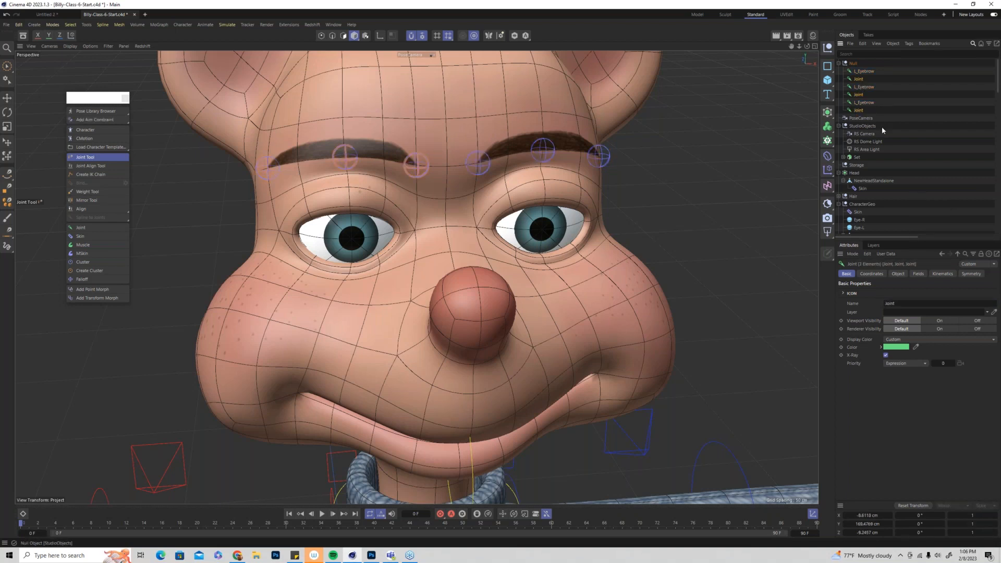
pyautogui.doubleClick(898, 304)
pyautogui.write('R_Eye')
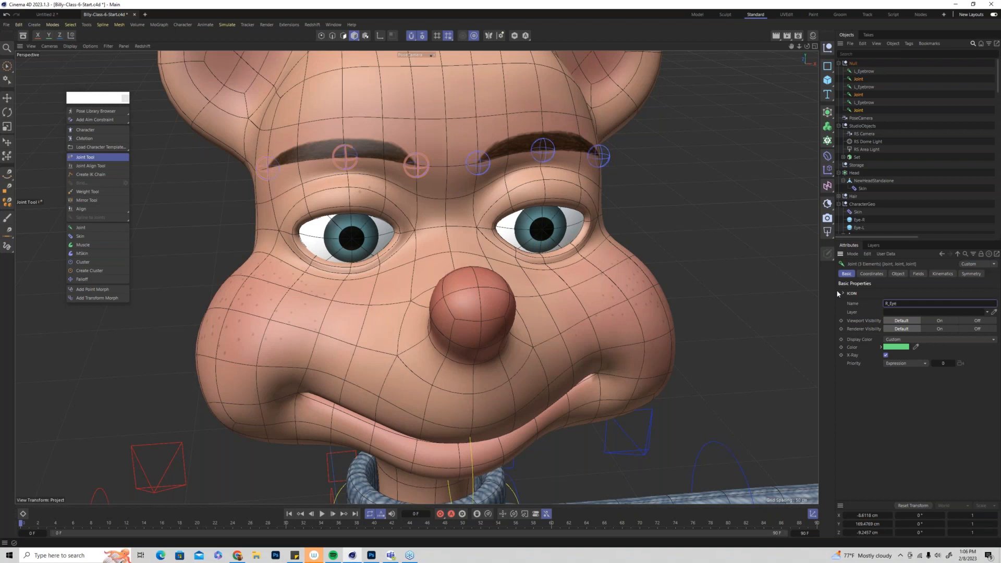
pyautogui.write('brow')
pyautogui.press('Return')
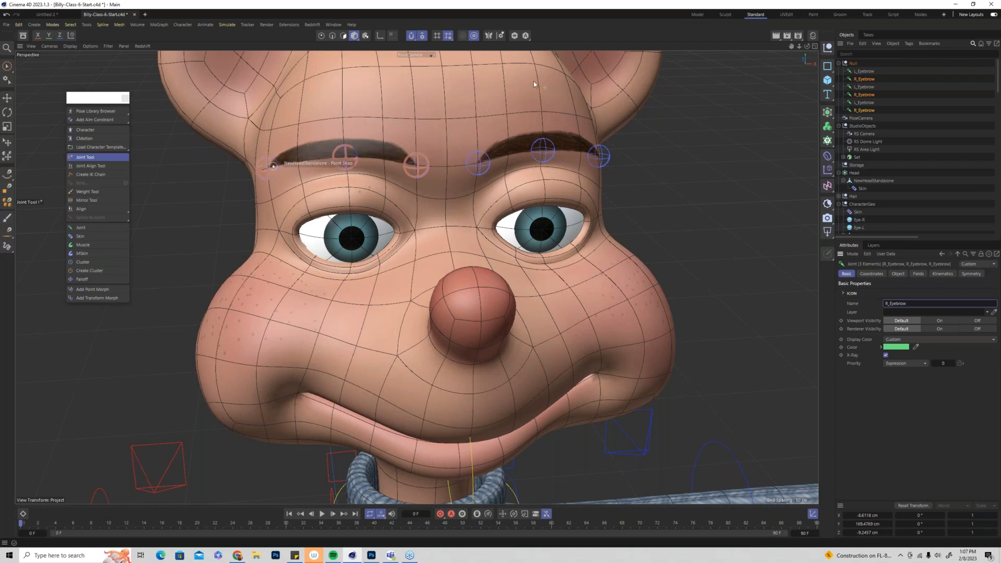
# Number the right eyebrow joints from the inner to the outer end as R_Eyebrow-1, R_Eyebrow-2 and R_Eyebrow-3
pyautogui.click(871, 109)
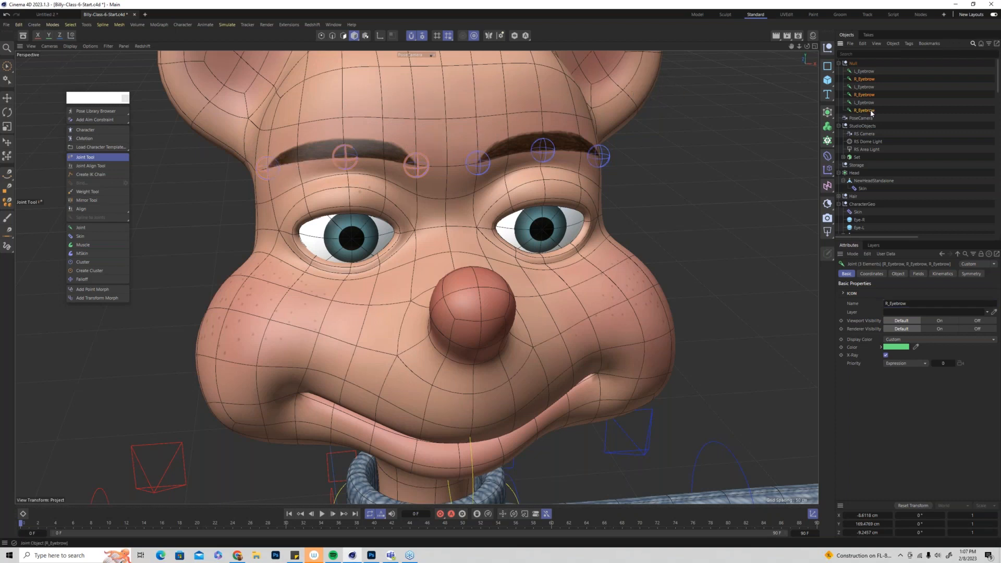
pyautogui.doubleClick(866, 109)
pyautogui.write('-1')
pyautogui.press('Return')
pyautogui.click(868, 95)
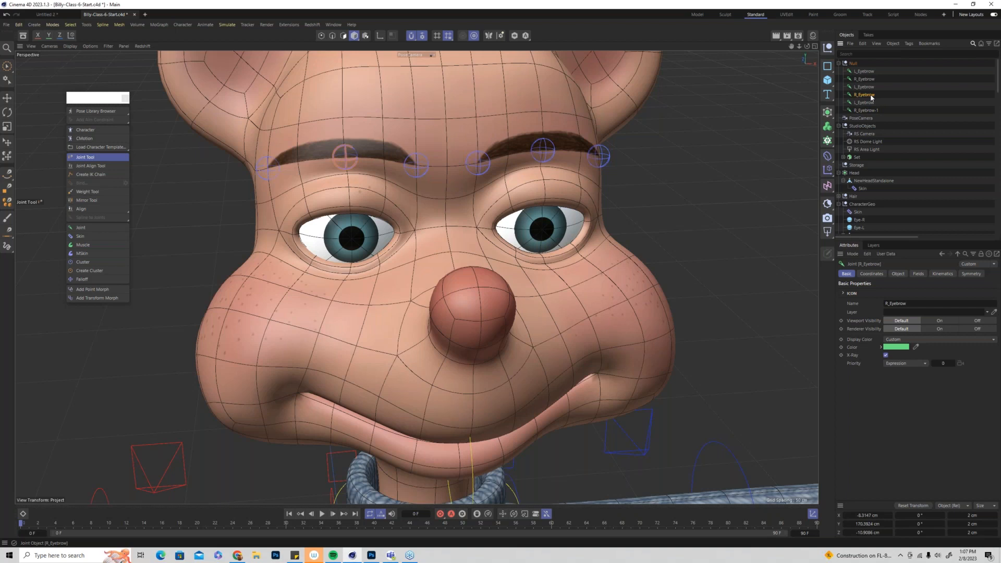
pyautogui.doubleClick(869, 95)
pyautogui.click(880, 94)
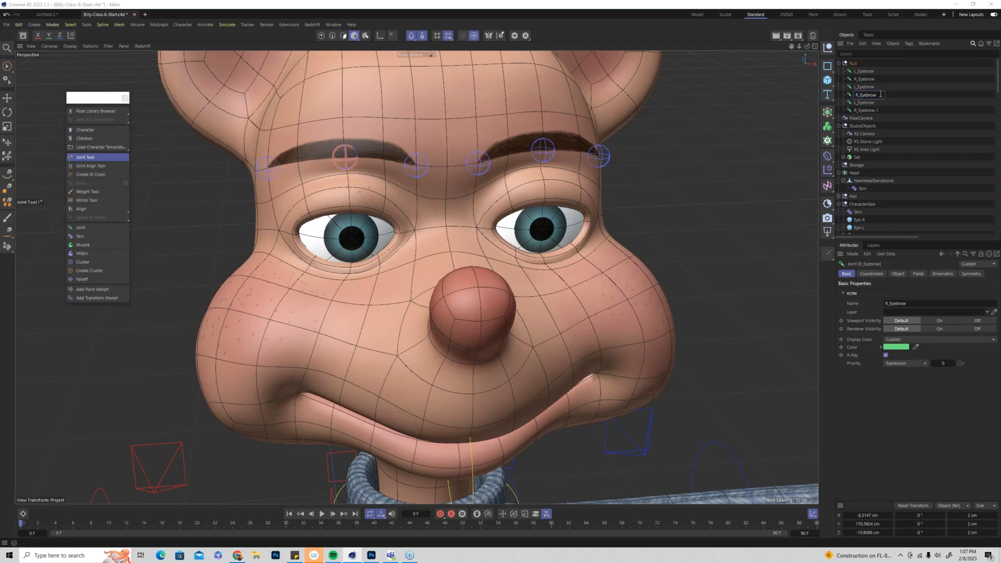
pyautogui.write('-2')
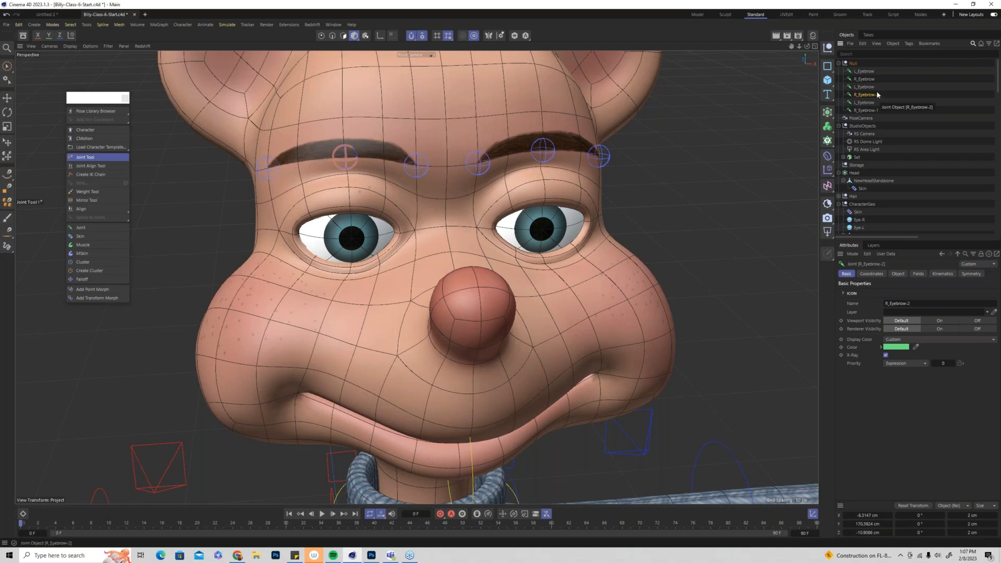
pyautogui.click(865, 80)
pyautogui.doubleClick(865, 79)
pyautogui.click(881, 80)
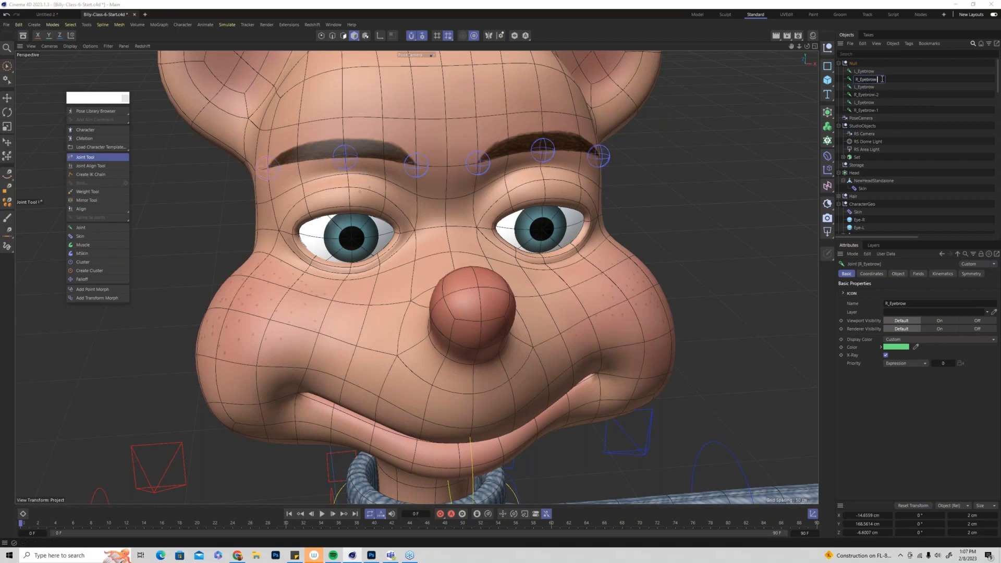
pyautogui.write('-3')
pyautogui.press('Return')
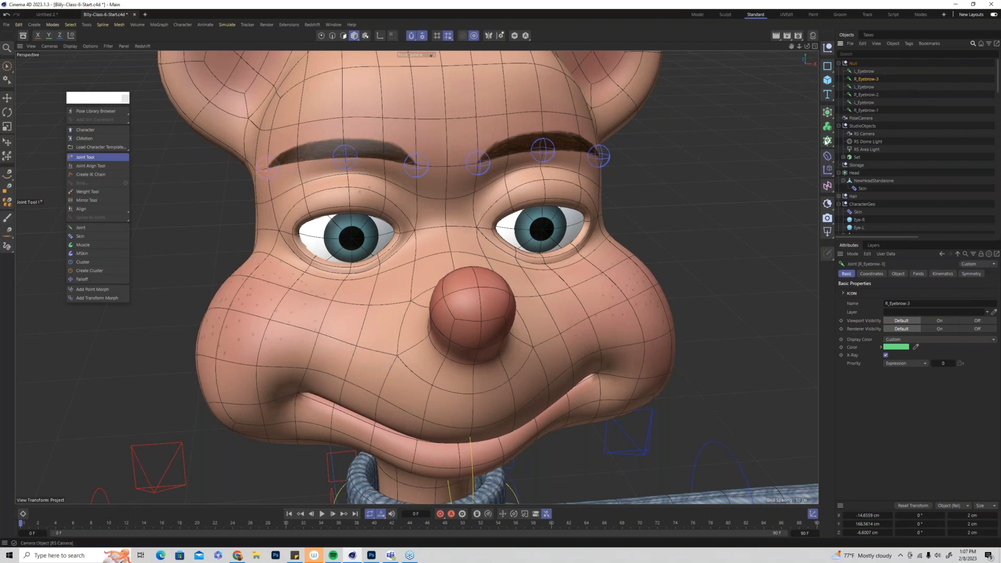
# Number the left eyebrow joints from the inner to the outer end as L_Eyebrow-1, L_Eyebrow-2 and L_Eyebrow-3
pyautogui.click(865, 103)
pyautogui.doubleClick(877, 103)
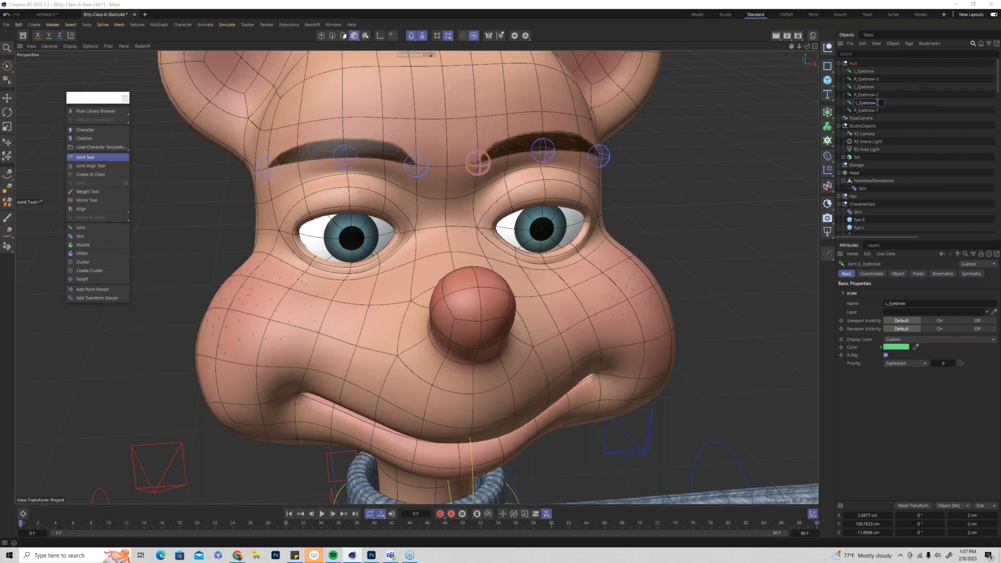
pyautogui.write('-1')
pyautogui.press('Return')
pyautogui.doubleClick(867, 88)
pyautogui.click(880, 86)
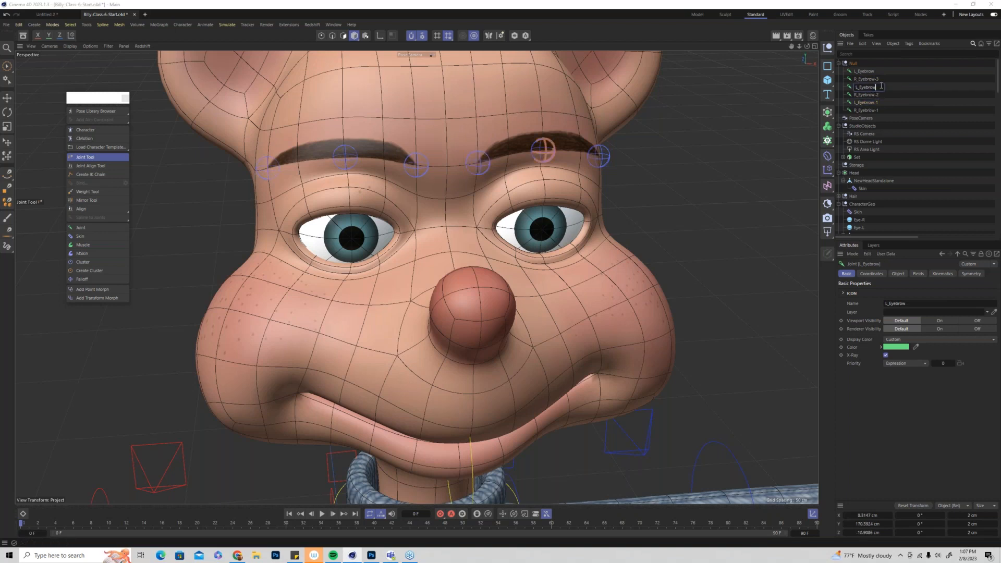
pyautogui.press('Return')
pyautogui.doubleClick(862, 71)
pyautogui.click(881, 72)
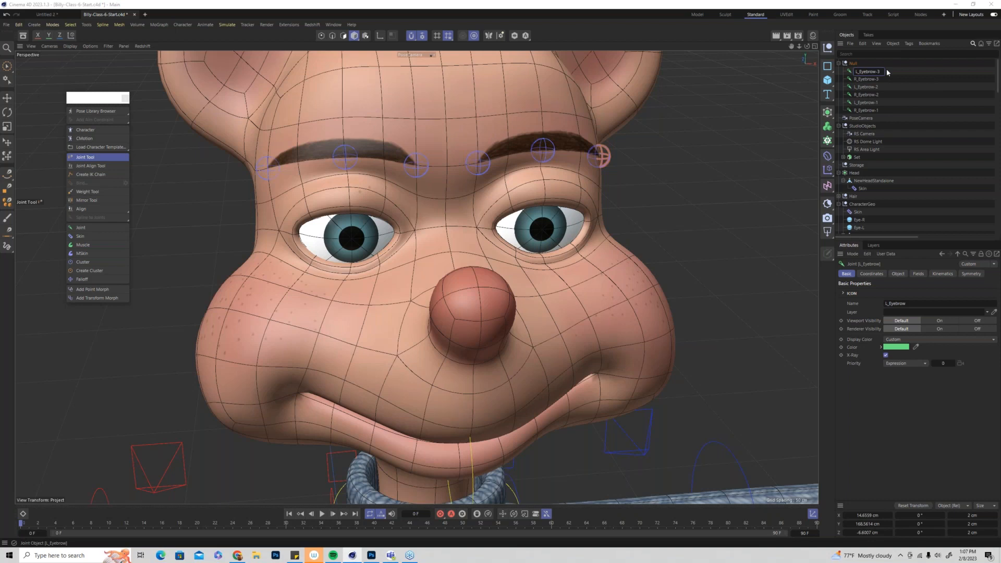
pyautogui.press('Return')
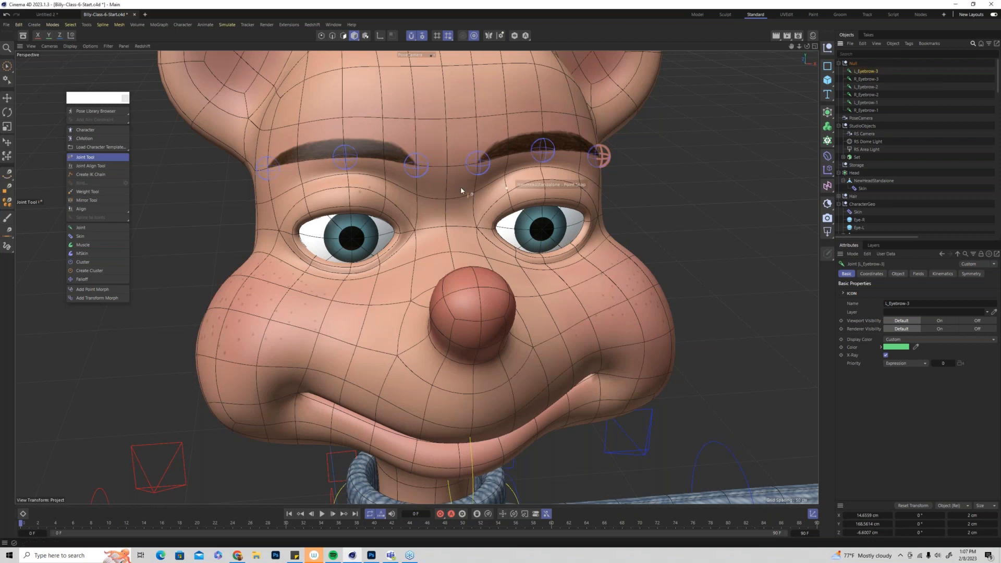
# Open the Weight Manager and dock it between the viewport and the object hierarchy
pyautogui.keyDown('alt'); pyautogui.moveTo(450, 181); pyautogui.dragTo(423, 161); pyautogui.keyUp('alt')
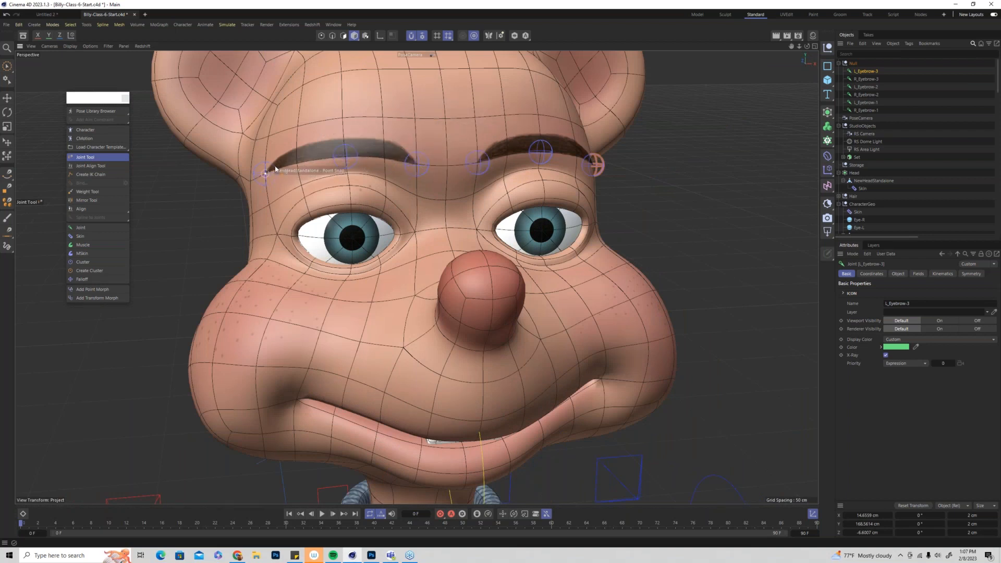
pyautogui.click(6, 98)
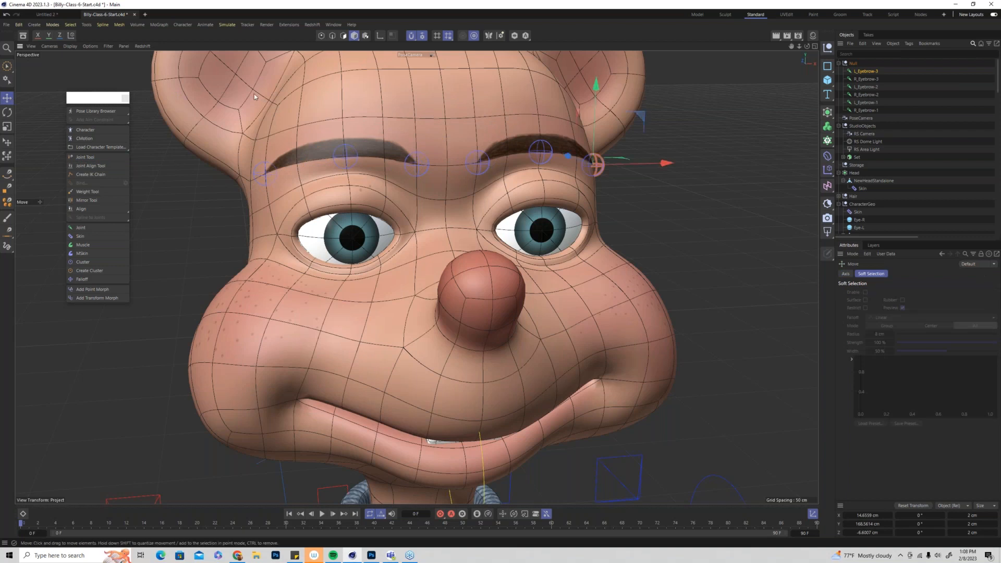
pyautogui.click(184, 25)
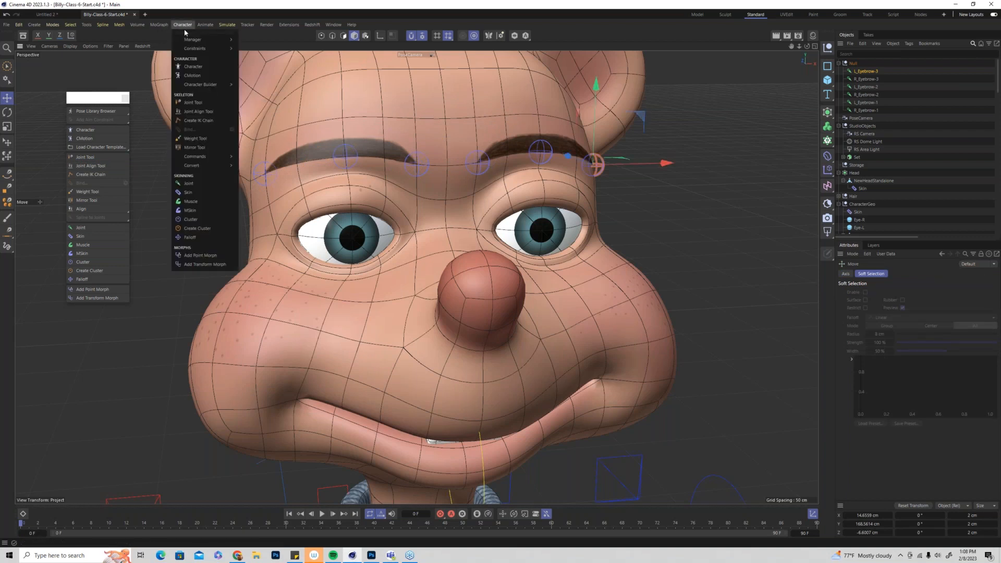
pyautogui.moveTo(186, 41)
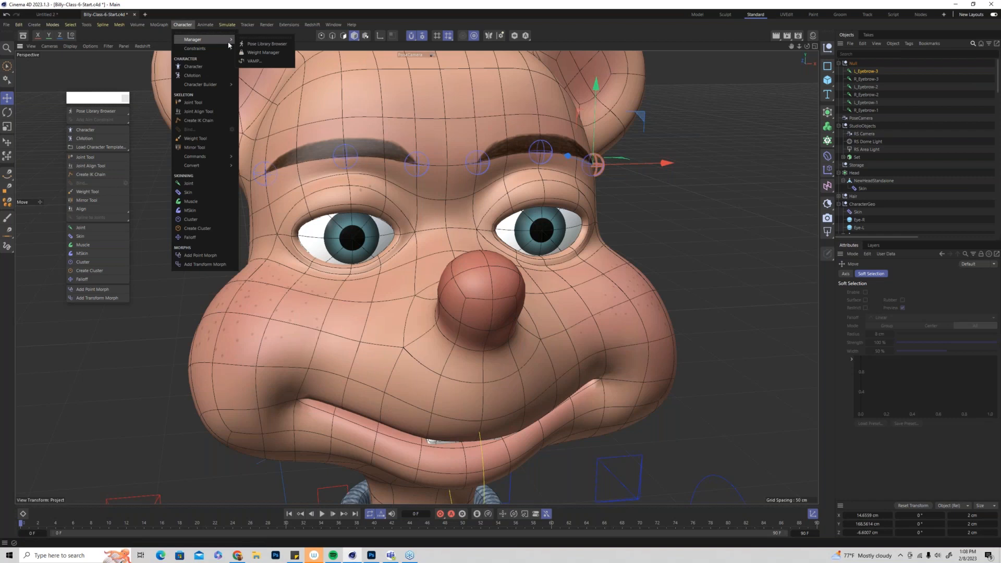
pyautogui.click(272, 52)
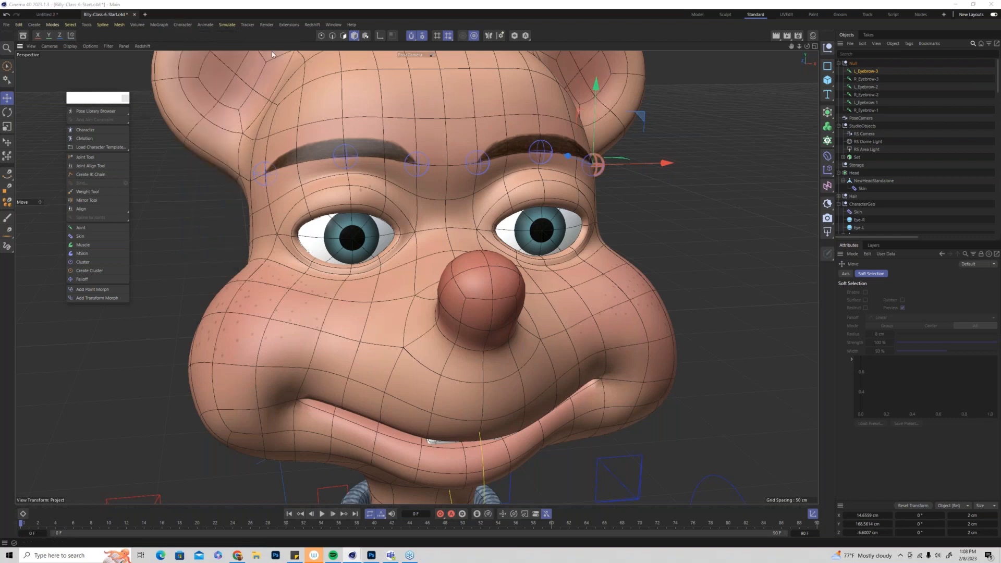
pyautogui.moveTo(273, 48); pyautogui.dragTo(660, 215)
pyautogui.keyDown('alt'); pyautogui.moveTo(328, 251); pyautogui.dragTo(354, 226); pyautogui.keyUp('alt')
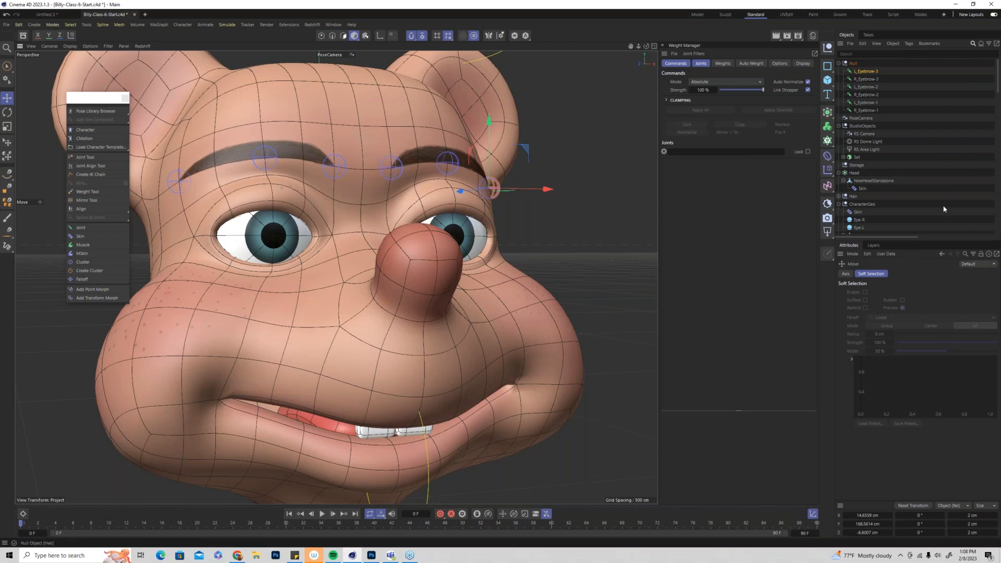
# Reveal the tag columns in the object hierarchy and compare the head with its subdivision surface switched off and back on
pyautogui.moveTo(909, 236); pyautogui.dragTo(939, 236)
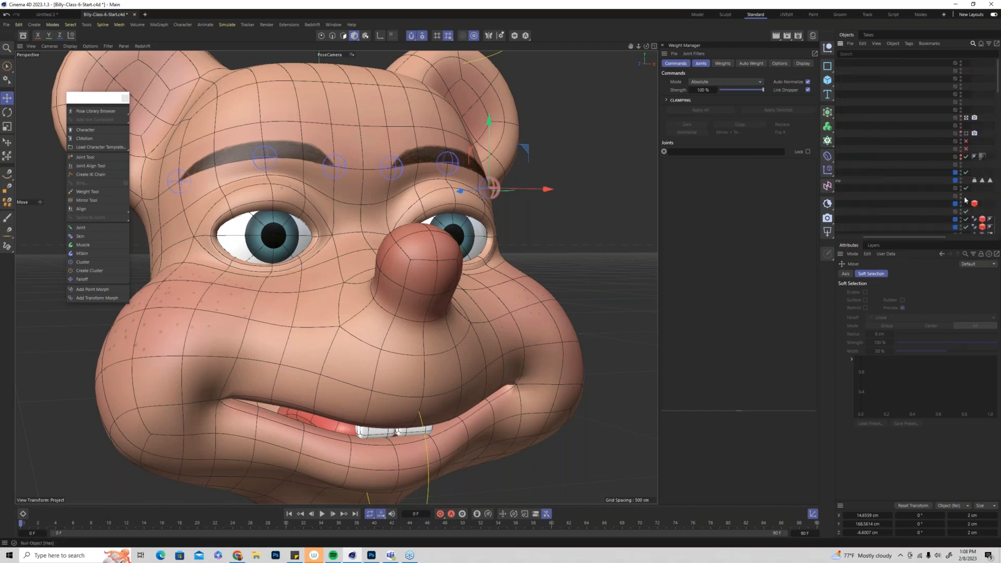
pyautogui.moveTo(970, 195); pyautogui.dragTo(882, 199)
pyautogui.moveTo(898, 237); pyautogui.dragTo(852, 236)
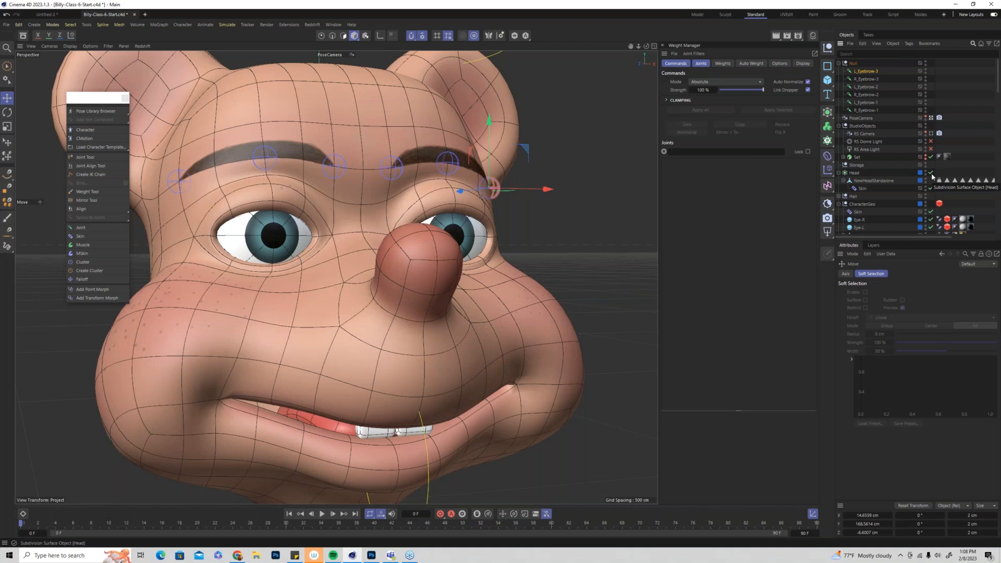
pyautogui.click(930, 173)
pyautogui.click(931, 173)
pyautogui.click(931, 173)
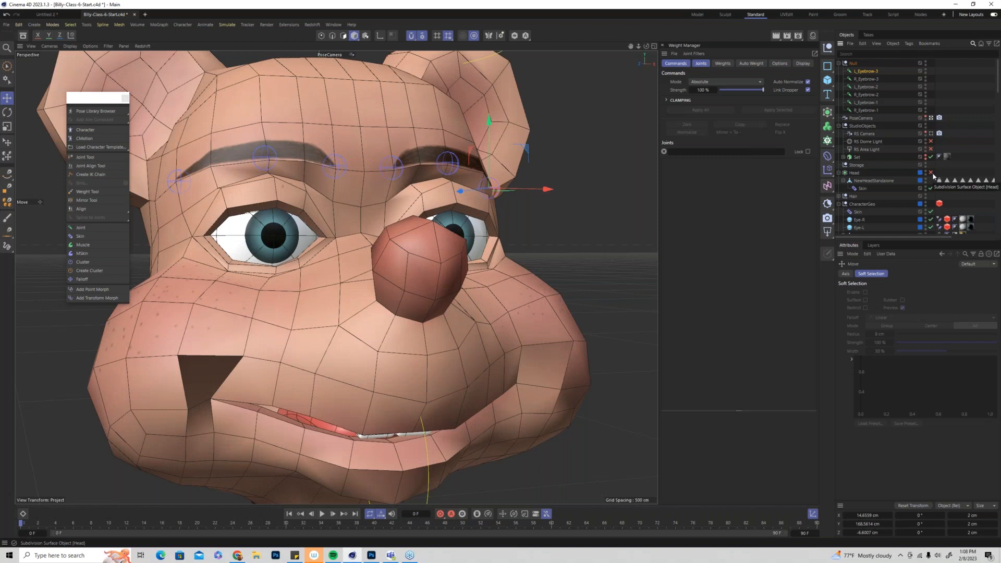
pyautogui.click(931, 173)
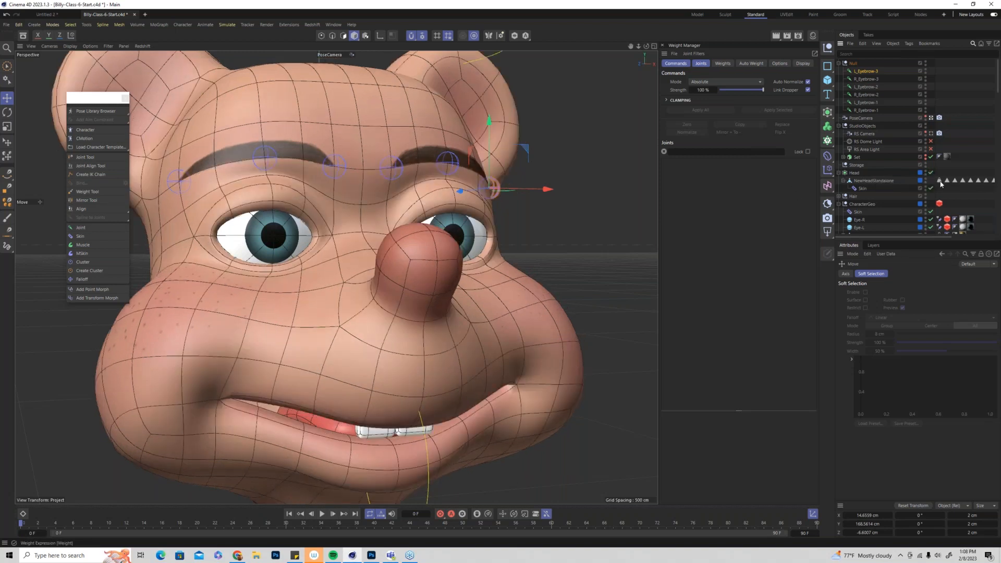
# Examine the NewHeadStandalone mesh's Weight tag, the available rigging tags and the Skin object beneath the mesh
pyautogui.click(870, 180)
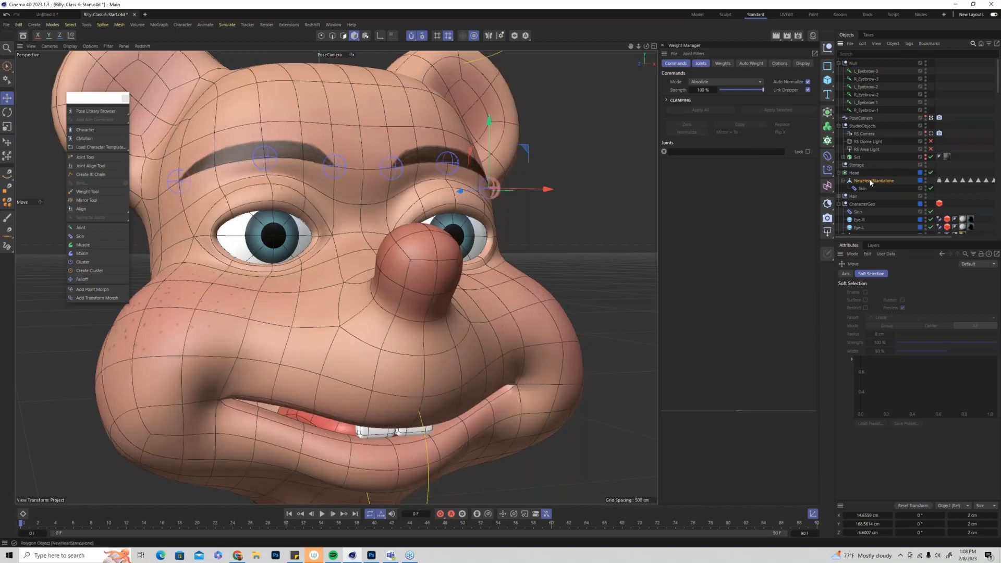
pyautogui.click(939, 180)
pyautogui.rightClick(886, 181)
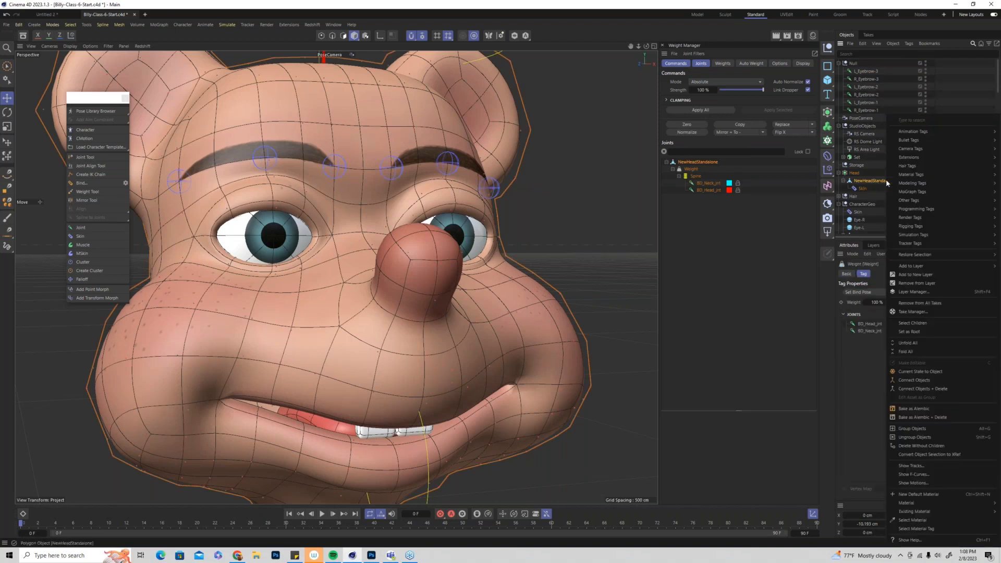
pyautogui.moveTo(931, 230)
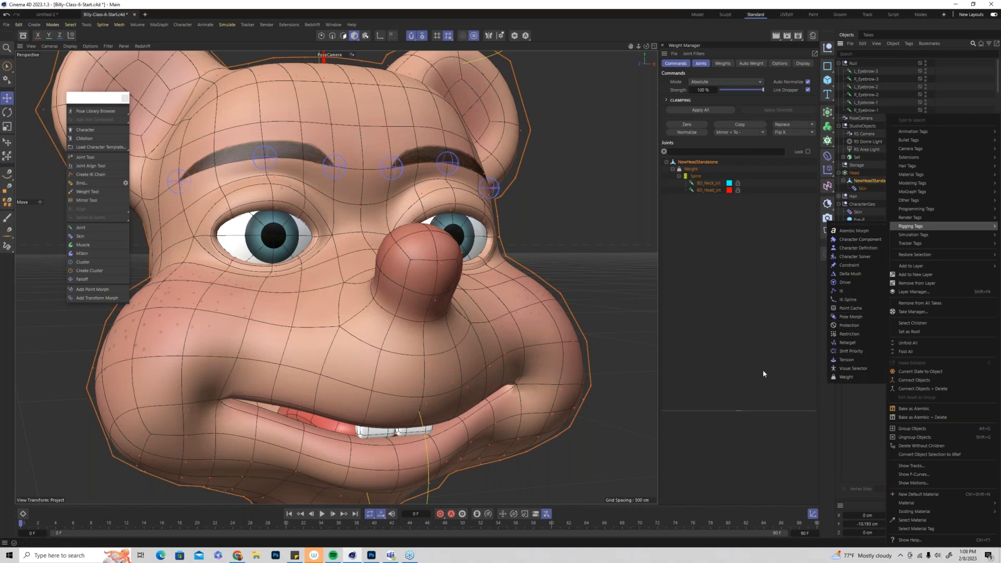
pyautogui.click(866, 377)
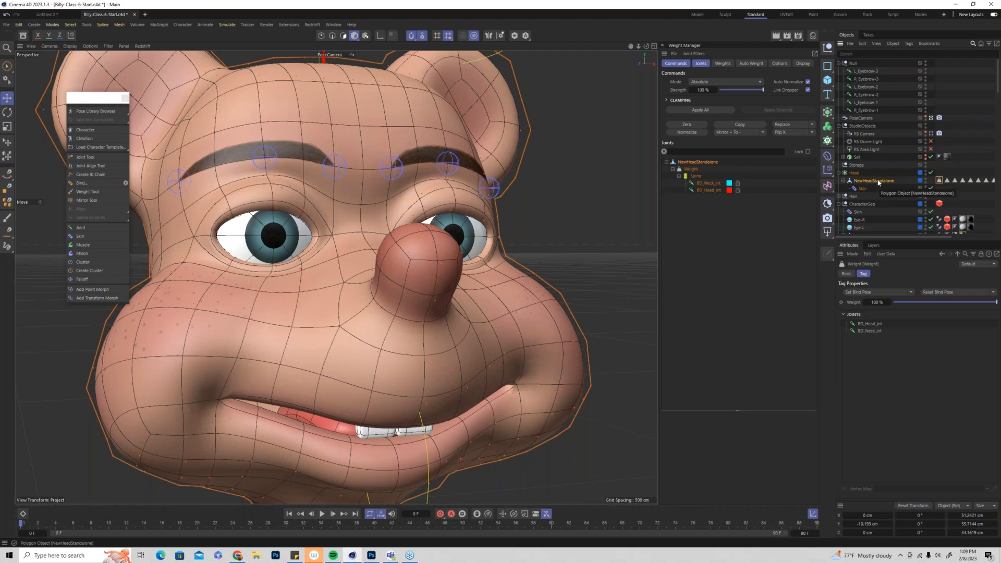
pyautogui.click(863, 189)
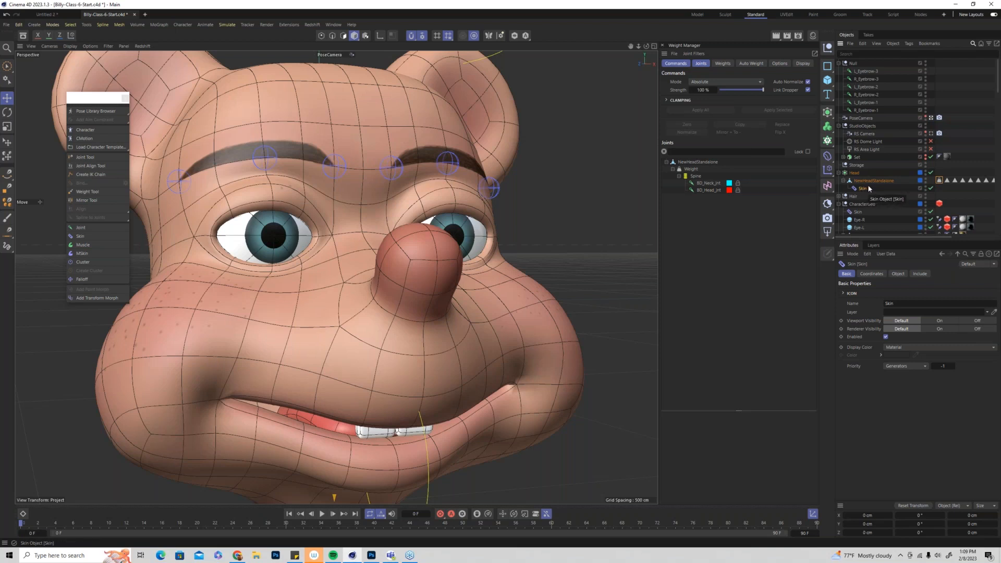
pyautogui.click(937, 181)
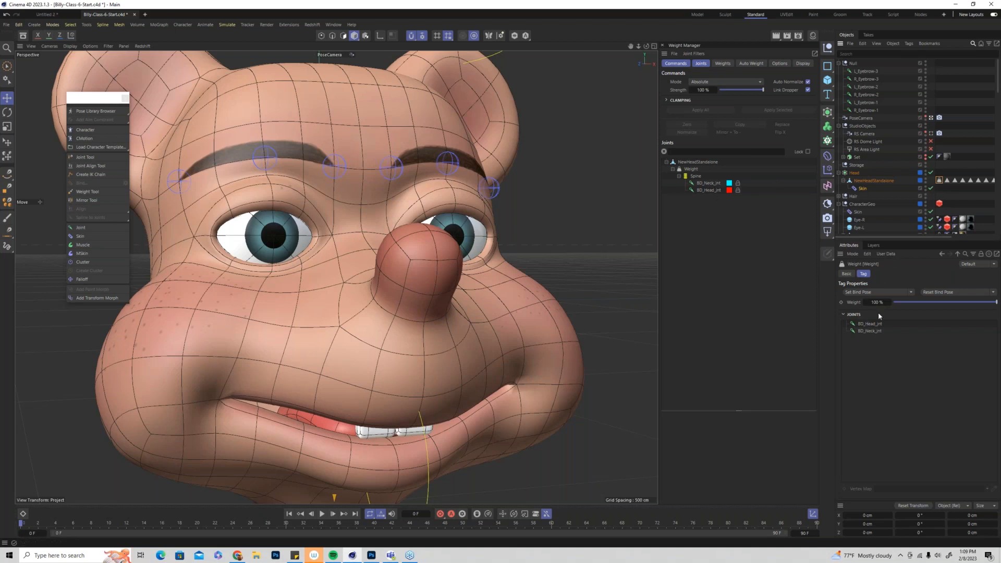
# Try removing joints such as BD_Neck_jnt from the head mesh's Weight tag, and undo each removal
pyautogui.click(866, 331)
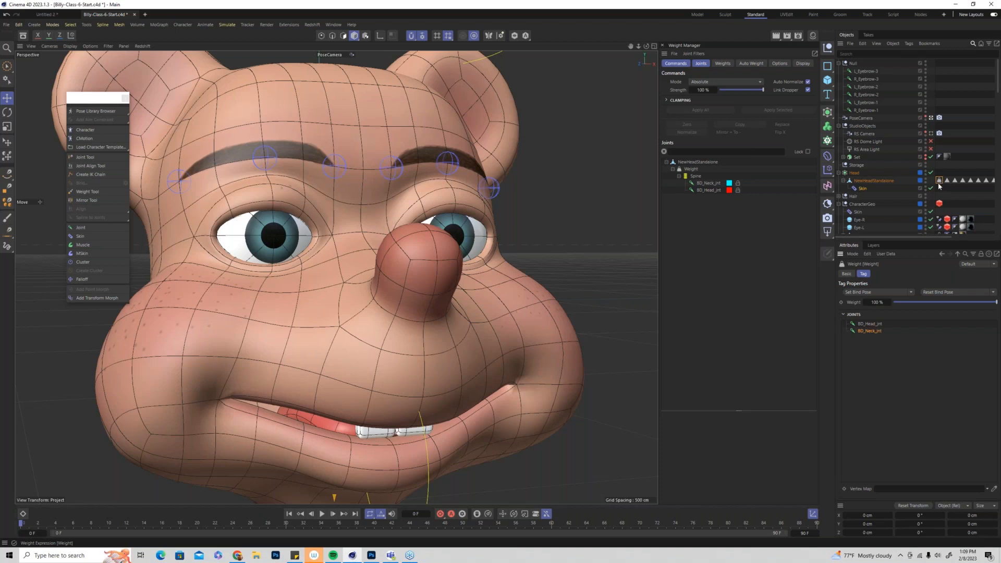
pyautogui.click(705, 191)
pyautogui.press('Delete')
pyautogui.hotkey('ctrl', 'z')
pyautogui.click(861, 331)
pyautogui.press('Delete')
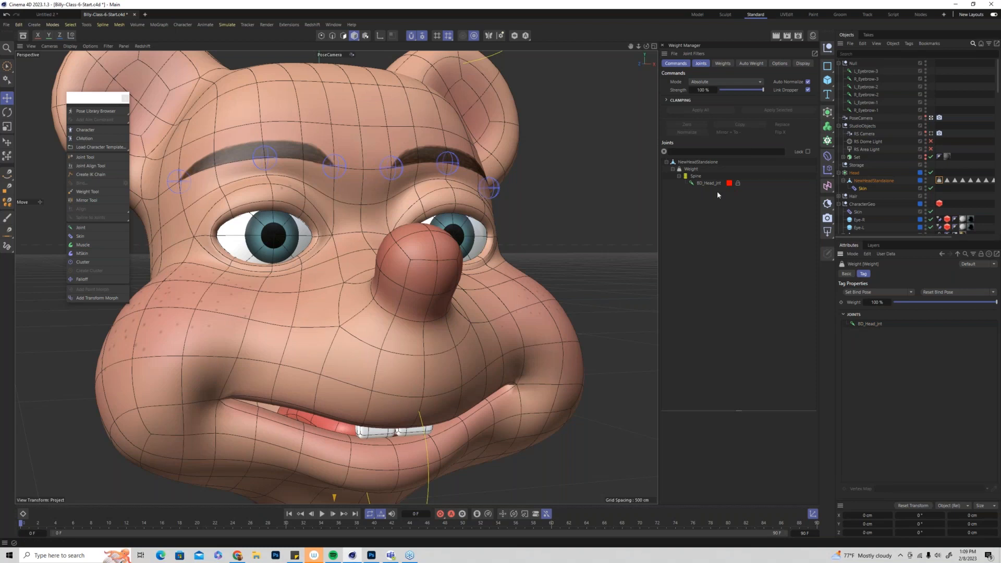
pyautogui.hotkey('ctrl', 'z')
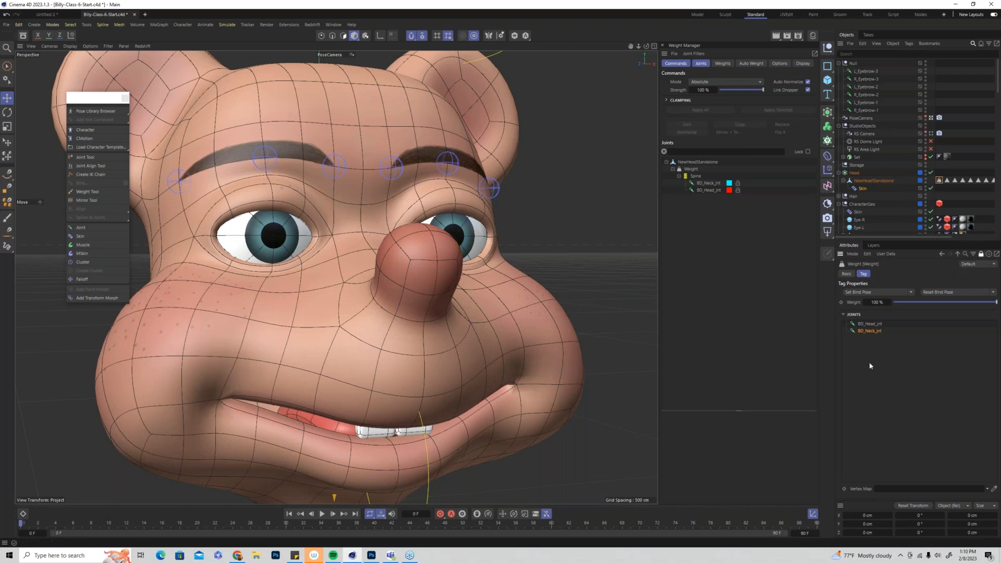
# Add all six L_Eyebrow and R_Eyebrow joints to the joint list of the NewHeadStandalone Weight tag, keeping the tag's attributes locked in view
pyautogui.click(865, 95)
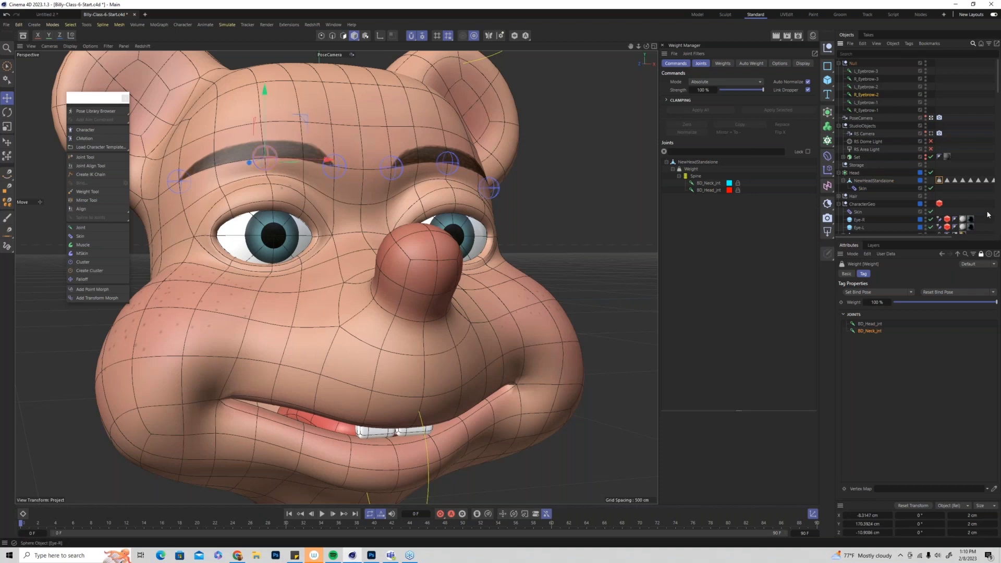
pyautogui.click(867, 110)
pyautogui.keyDown('shift'); pyautogui.click(867, 108); pyautogui.keyUp('shift')
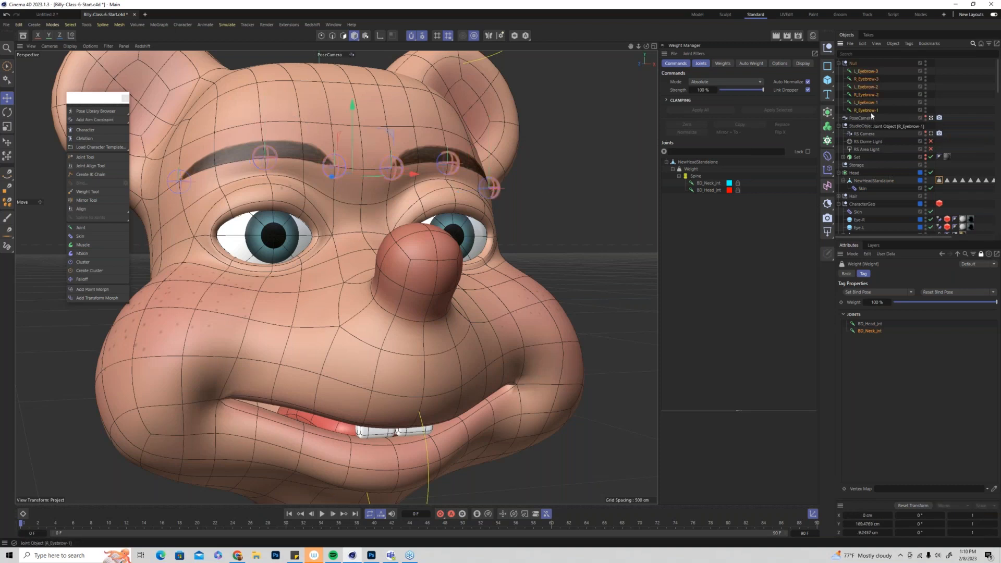
pyautogui.moveTo(870, 112); pyautogui.dragTo(877, 334)
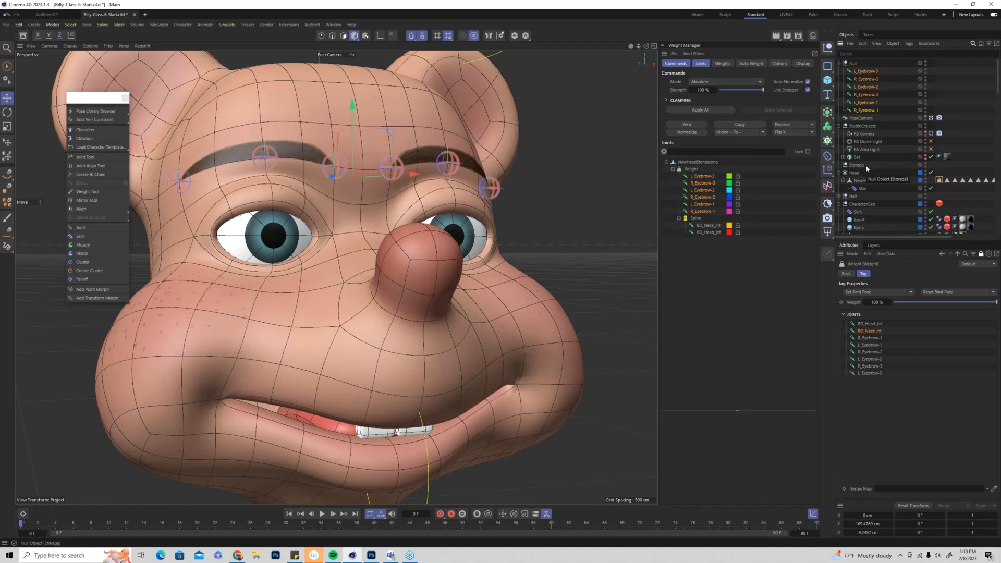
pyautogui.hotkey('ctrl', 'z')
pyautogui.moveTo(864, 116); pyautogui.dragTo(730, 258)
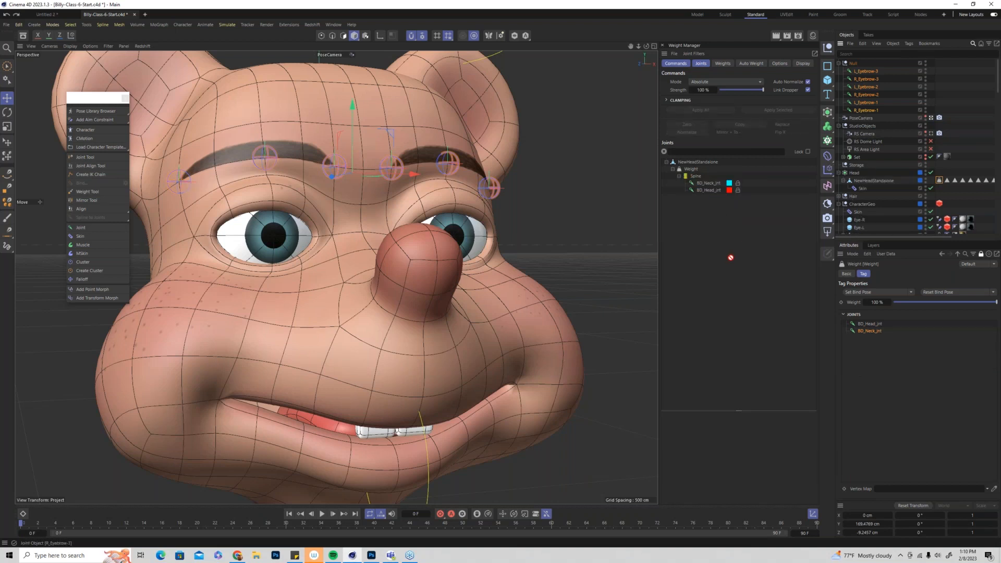
pyautogui.moveTo(853, 108); pyautogui.dragTo(895, 365)
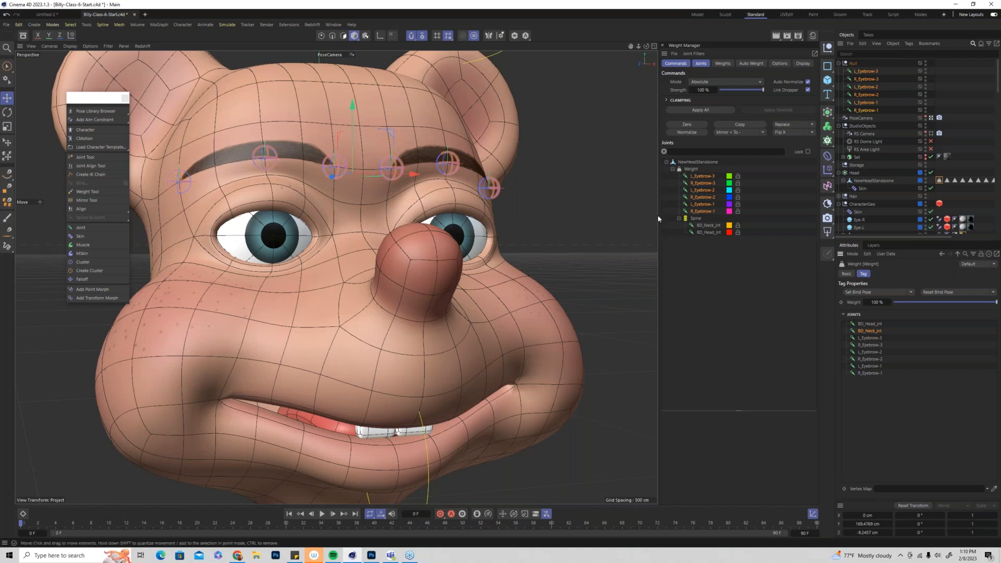
# Activate the Weight Tool and set its name-based symmetry to the prefixes L_ for left and R_ for right
pyautogui.scroll(5, 313, 155)
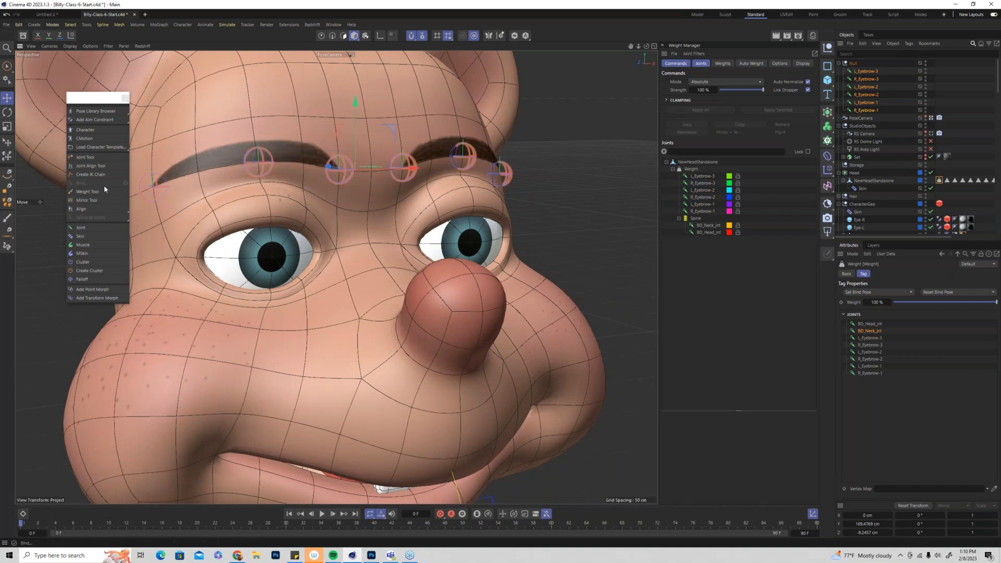
pyautogui.click(87, 191)
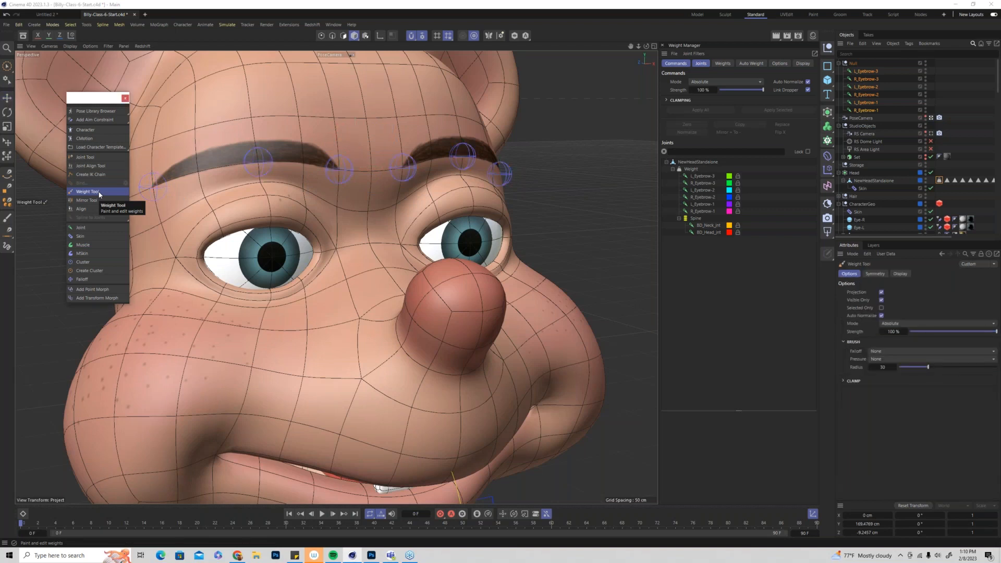
pyautogui.click(874, 274)
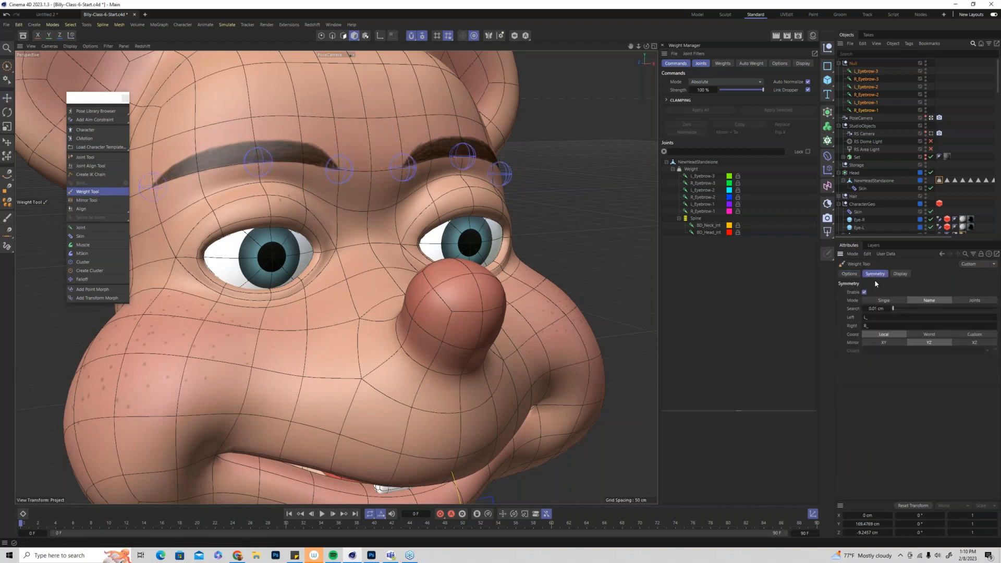
pyautogui.click(873, 316)
pyautogui.press('BackSpace')
pyautogui.press('Tab')
pyautogui.press('BackSpace')
pyautogui.click(882, 317)
pyautogui.write('L_')
pyautogui.press('Tab')
pyautogui.write('R')
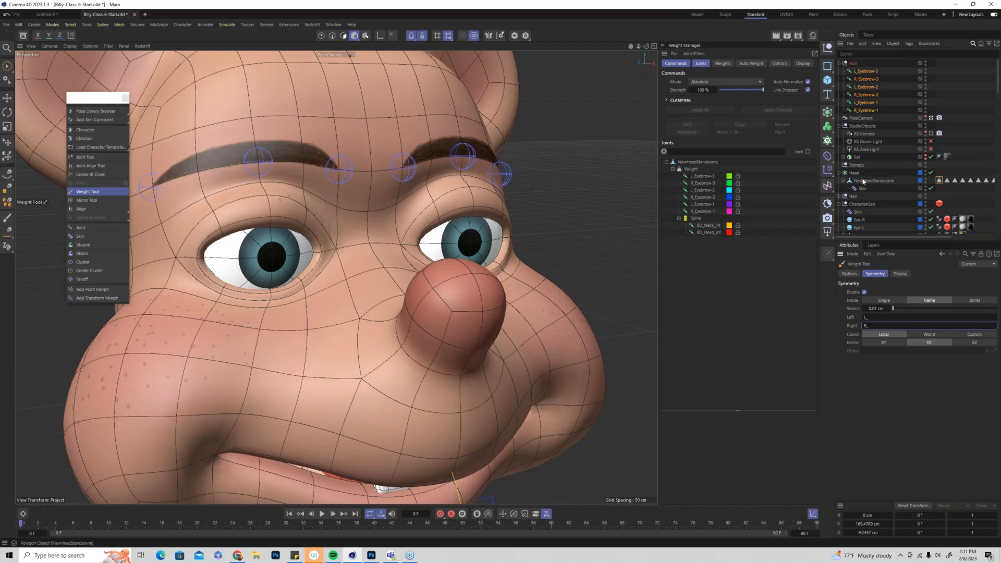
# Turn off the Head's subdivision surface and display all joint weights of NewHeadStandalone, inspecting the face and neck
pyautogui.click(931, 173)
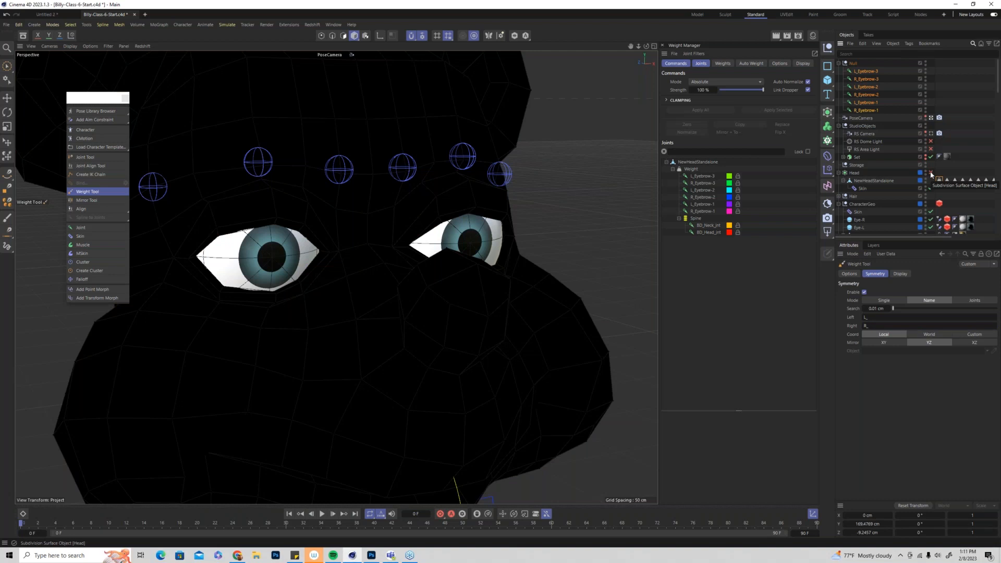
pyautogui.click(692, 163)
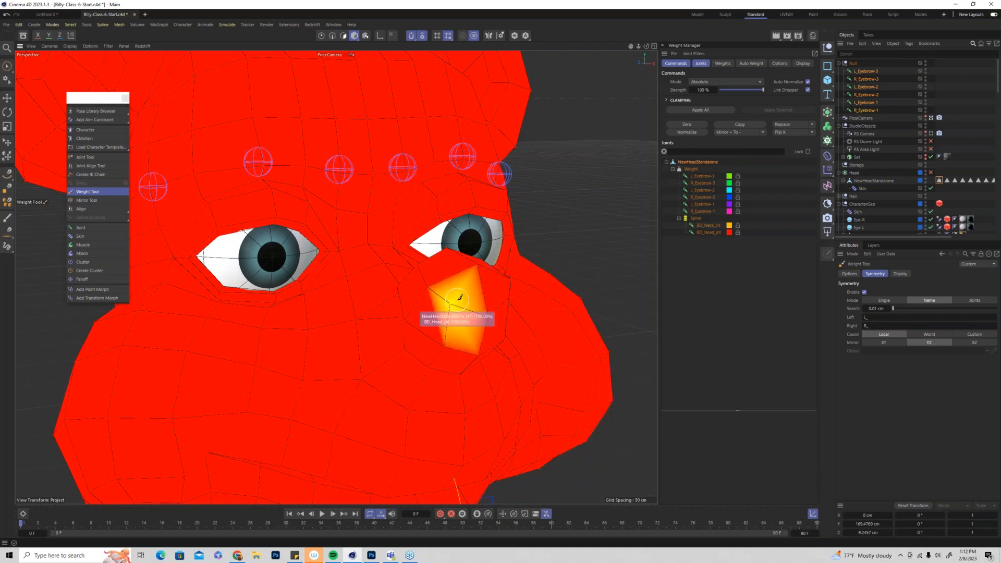
pyautogui.scroll(-1, 457, 300)
pyautogui.scroll(-2, 457, 299)
pyautogui.keyDown('alt'); pyautogui.moveTo(461, 383); pyautogui.dragTo(516, 215, button='middle'); pyautogui.keyUp('alt')
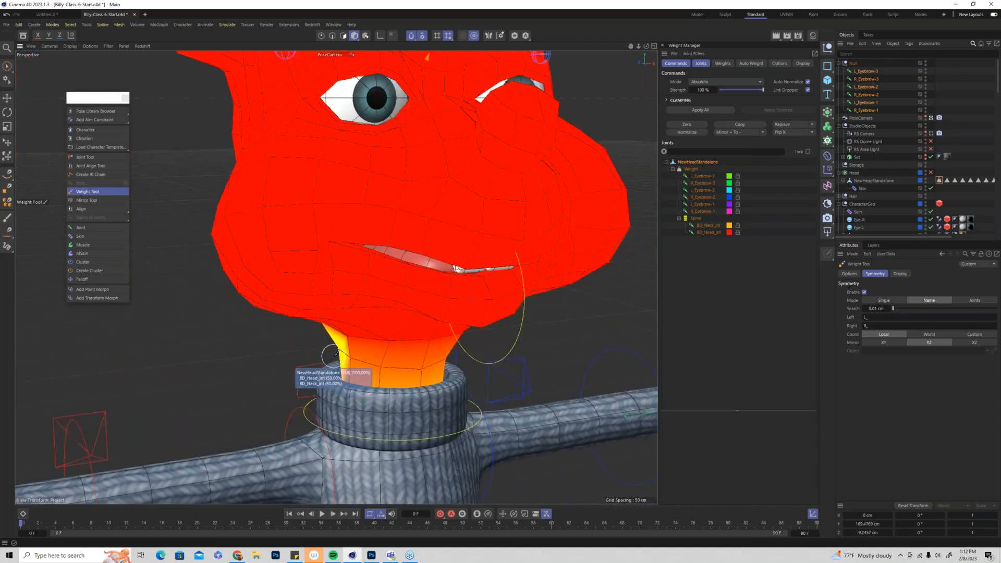
pyautogui.moveTo(336, 354)
pyautogui.mouseDown()
pyautogui.moveTo(365, 373)
pyautogui.moveTo(427, 375)
pyautogui.moveTo(419, 428)
pyautogui.mouseUp()
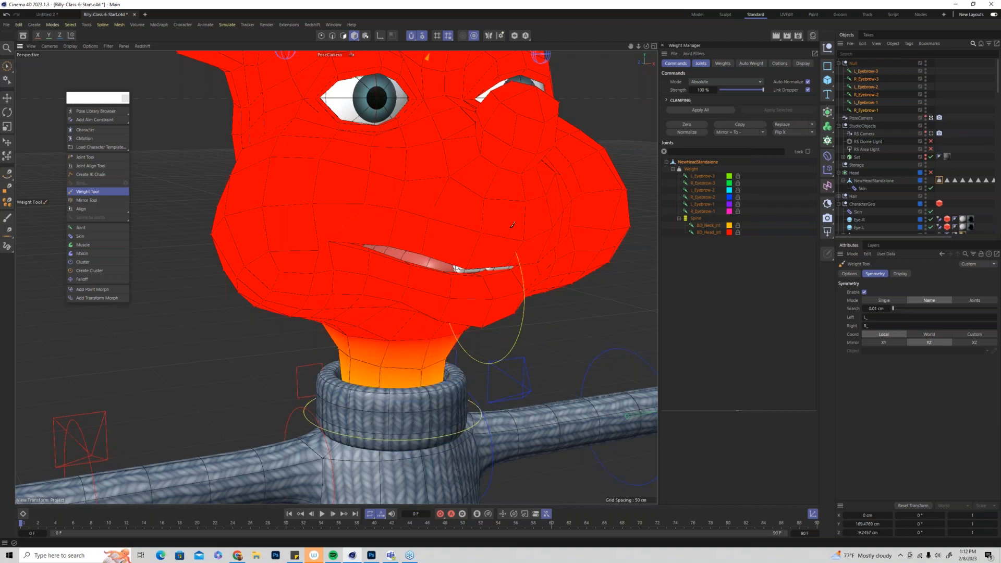
pyautogui.keyDown('alt'); pyautogui.moveTo(336, 277); pyautogui.dragTo(308, 436, button='middle'); pyautogui.keyUp('alt')
pyautogui.scroll(3, 378, 193)
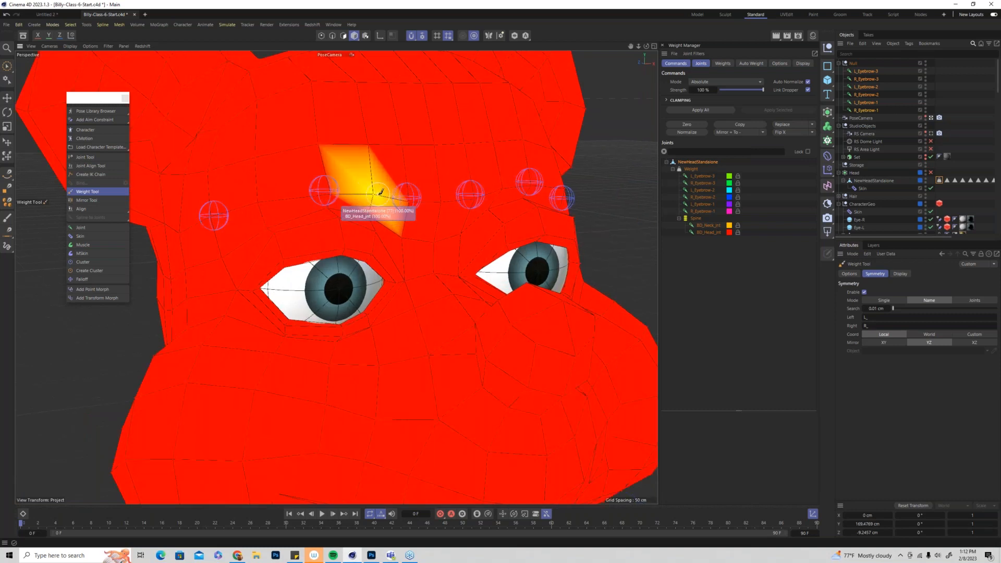
# Paint the inner brow point to R_Eyebrow-1 and the middle brow point to R_Eyebrow-2, blending both joints on the point between them
pyautogui.scroll(3, 404, 203)
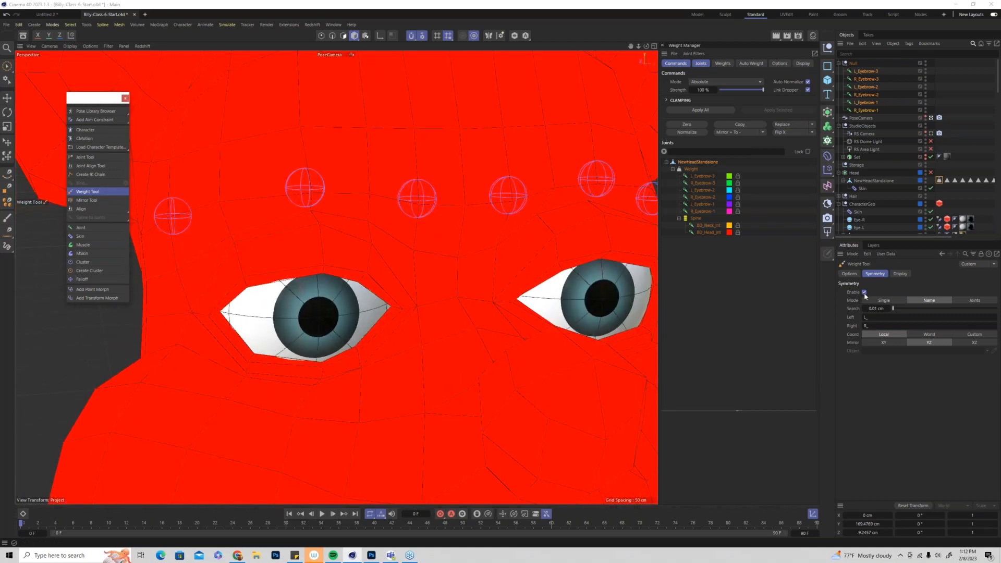
pyautogui.click(849, 273)
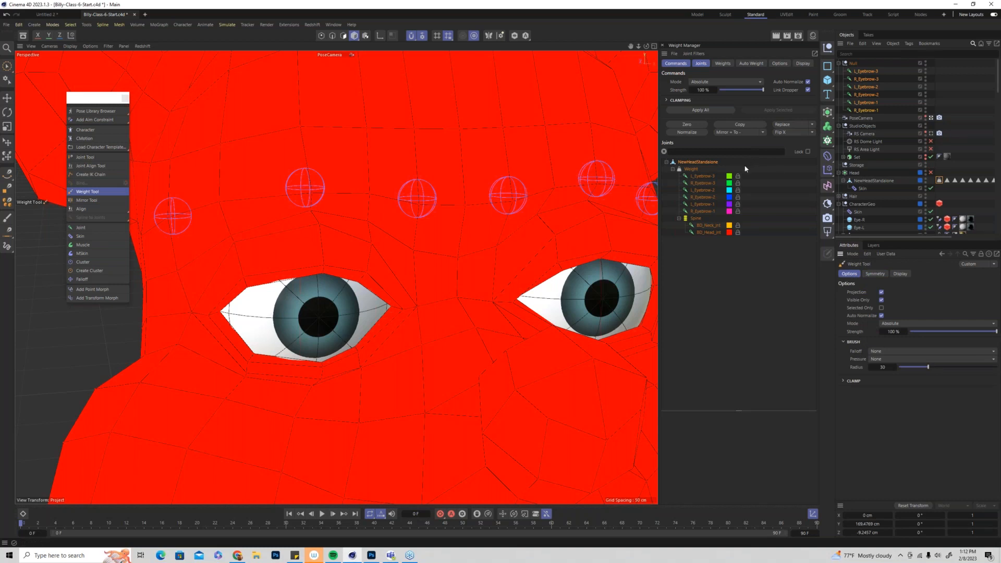
pyautogui.click(709, 211)
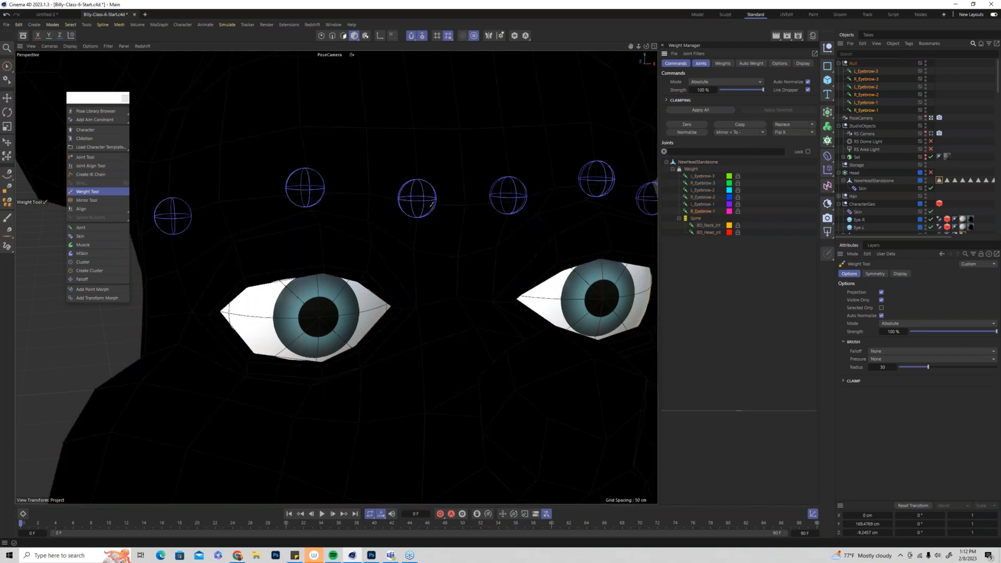
pyautogui.click(420, 202)
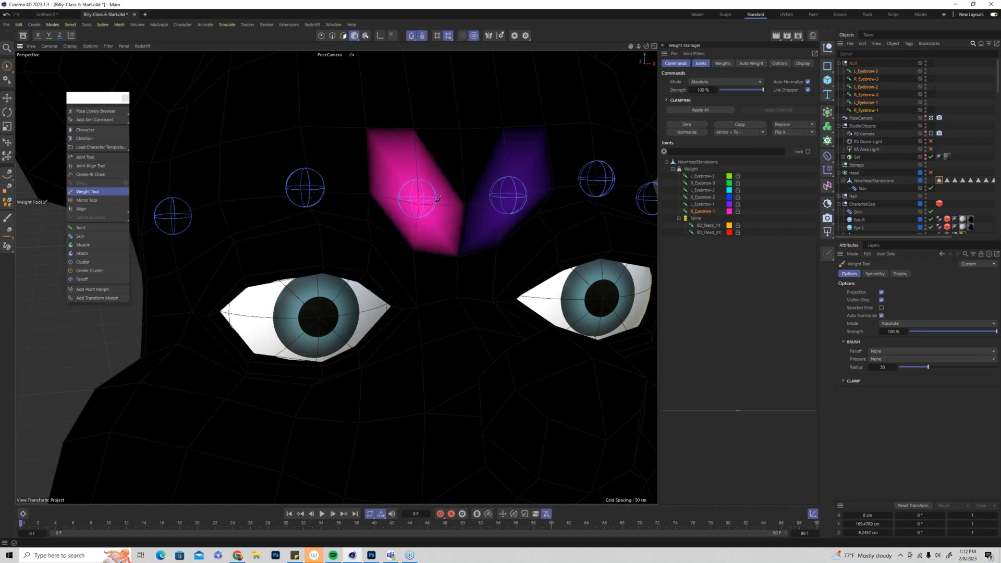
pyautogui.moveTo(516, 199)
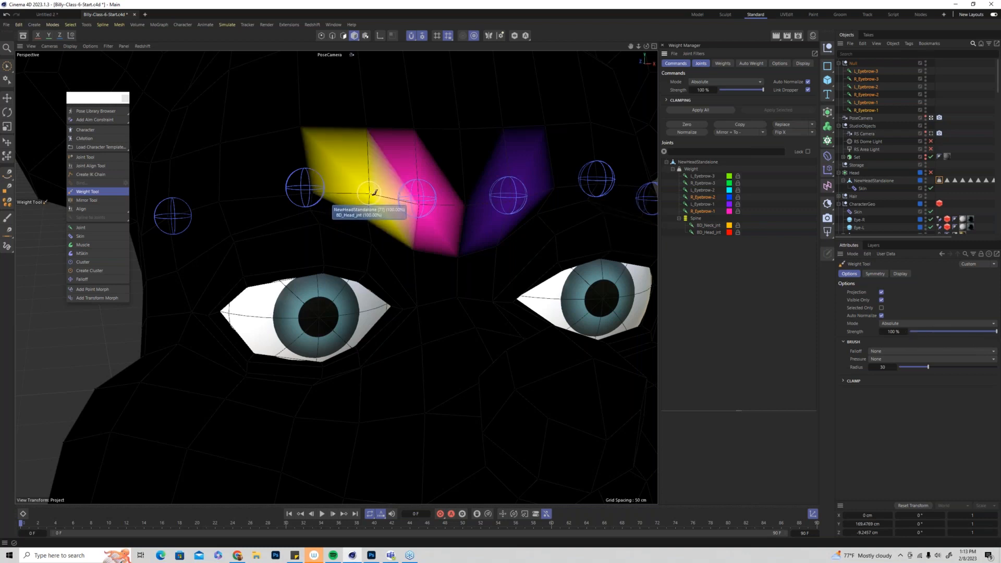
pyautogui.click(374, 193)
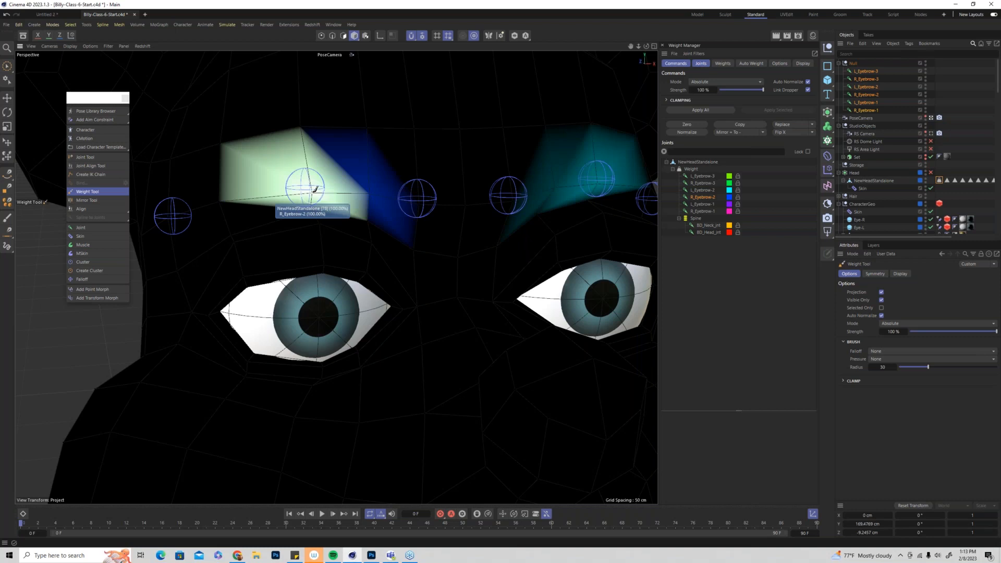
# Blend R_Eyebrow-2 and R_Eyebrow-3 at 50% each between the middle and outer brow joints, and paint the outer brow point to R_Eyebrow-3
pyautogui.keyDown('alt'); pyautogui.moveTo(274, 198); pyautogui.dragTo(374, 209, button='middle'); pyautogui.keyUp('alt')
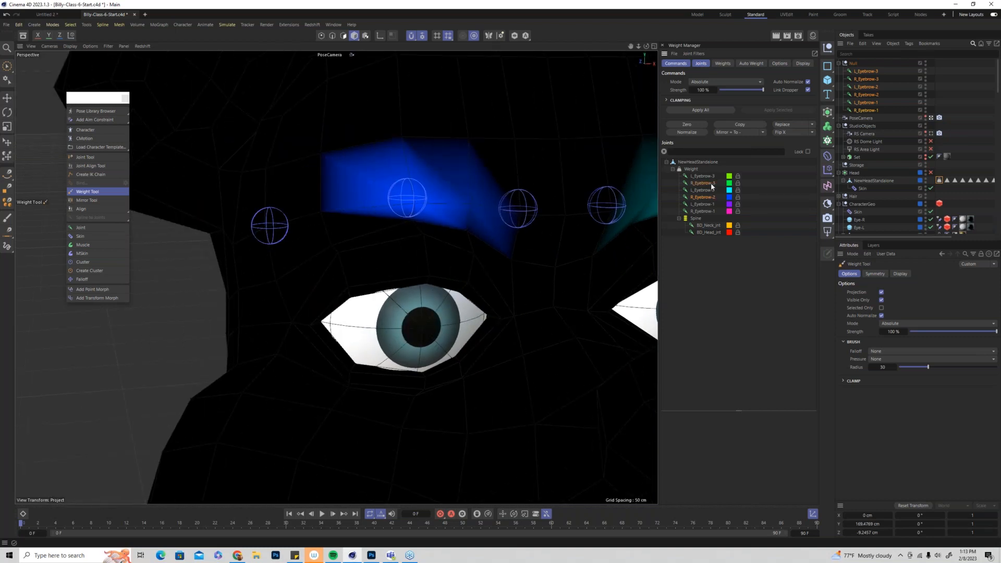
pyautogui.moveTo(315, 225); pyautogui.dragTo(324, 224)
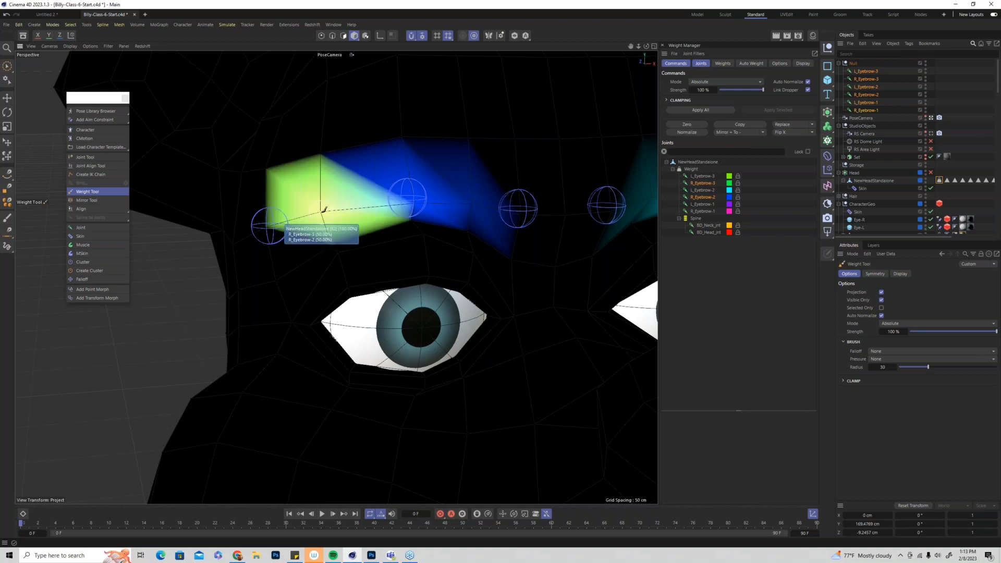
pyautogui.moveTo(325, 212)
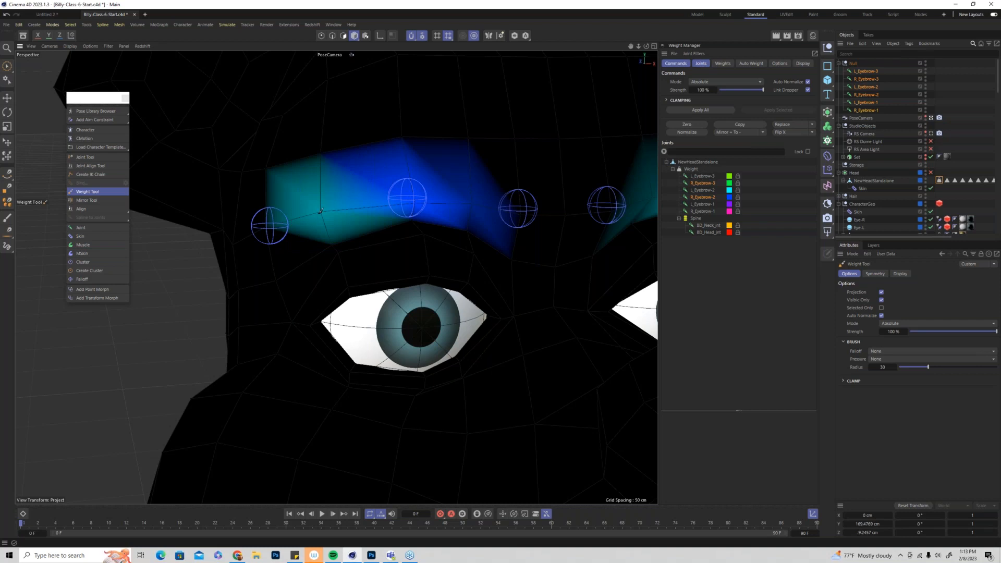
pyautogui.click(709, 185)
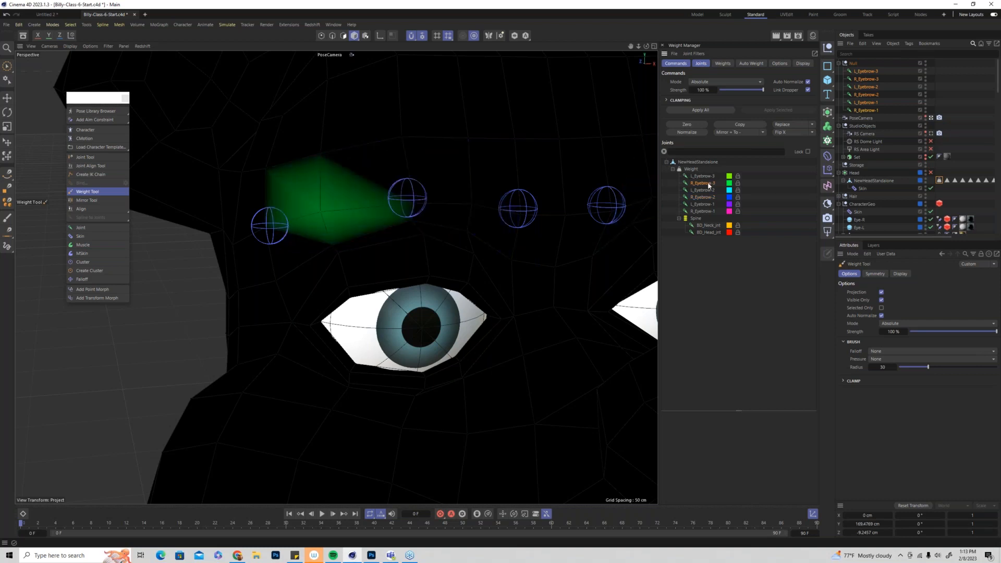
pyautogui.click(271, 226)
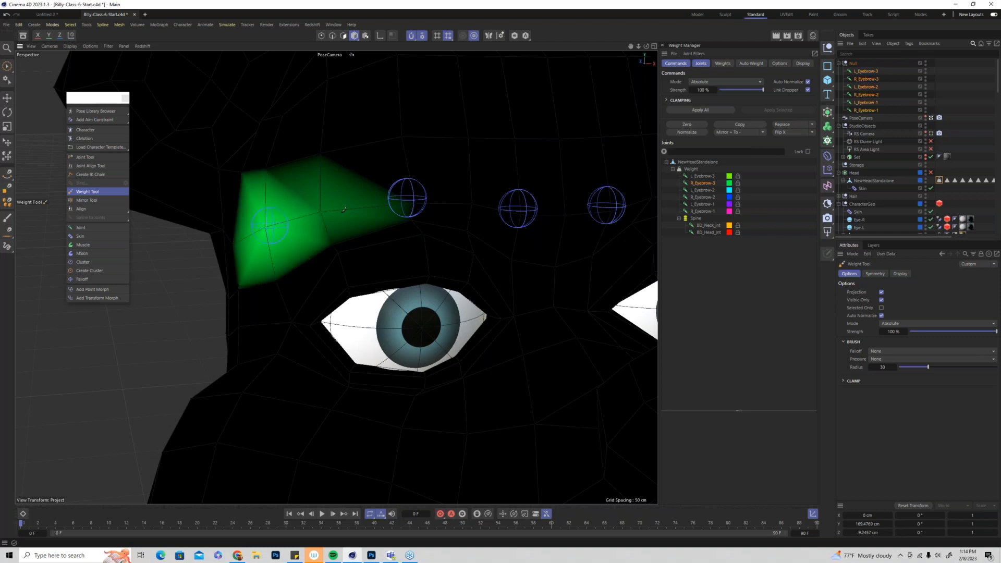
# Paint partial R_Eyebrow-1 weight on the forehead point above the inner brow joint, and display it together with the BD_Head_jnt weights
pyautogui.keyDown('alt'); pyautogui.moveTo(471, 232); pyautogui.dragTo(353, 252, button='middle'); pyautogui.keyUp('alt')
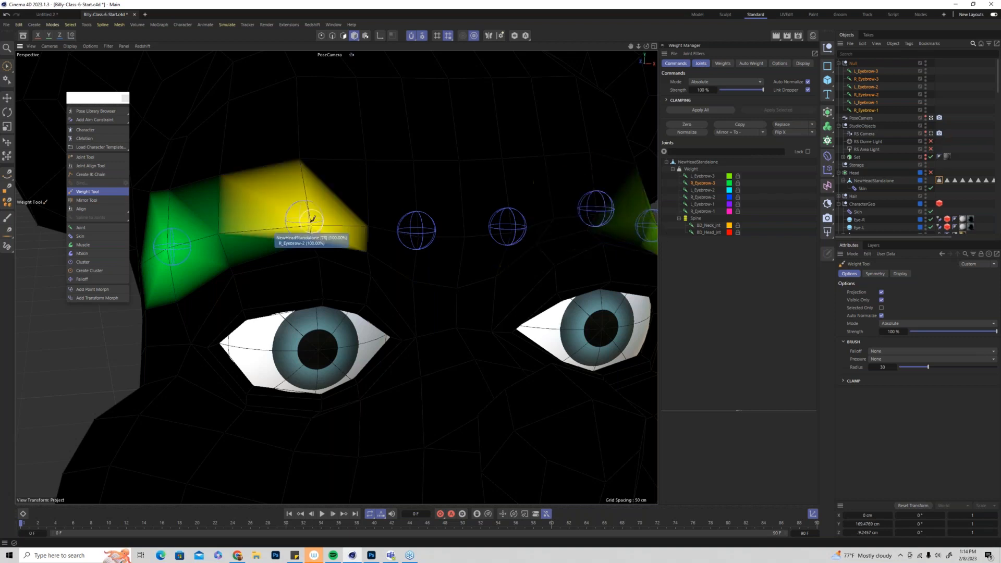
pyautogui.keyDown('alt'); pyautogui.moveTo(332, 217); pyautogui.dragTo(395, 236, button='middle'); pyautogui.keyUp('alt')
pyautogui.keyDown('alt'); pyautogui.moveTo(480, 214); pyautogui.dragTo(465, 221, button='middle'); pyautogui.keyUp('alt')
pyautogui.keyDown('alt'); pyautogui.moveTo(465, 221); pyautogui.dragTo(463, 189); pyautogui.keyUp('alt')
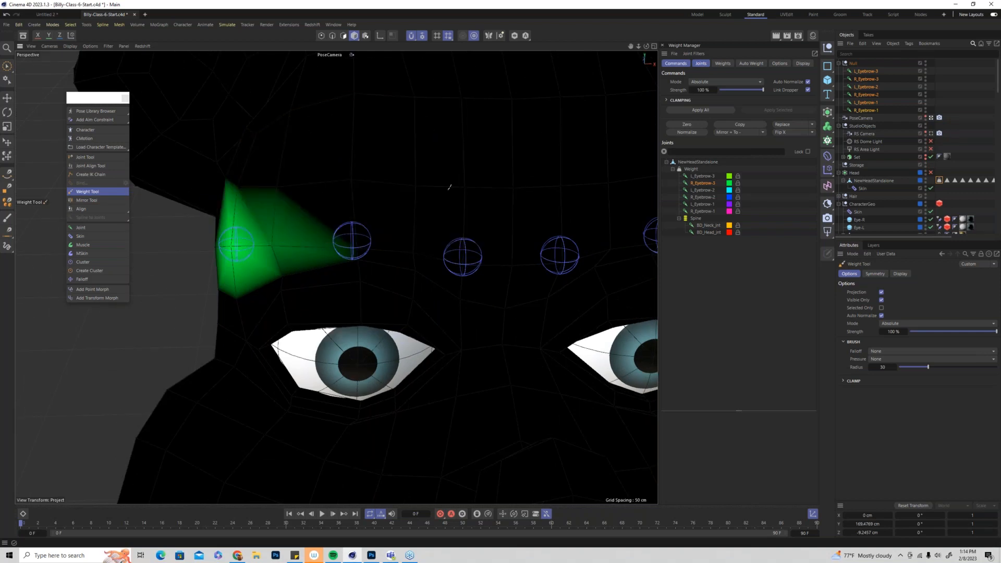
pyautogui.moveTo(480, 209)
pyautogui.keyDown('alt'); pyautogui.mouseDown()
pyautogui.moveTo(488, 188)
pyautogui.moveTo(467, 187)
pyautogui.mouseUp(); pyautogui.keyUp('alt')
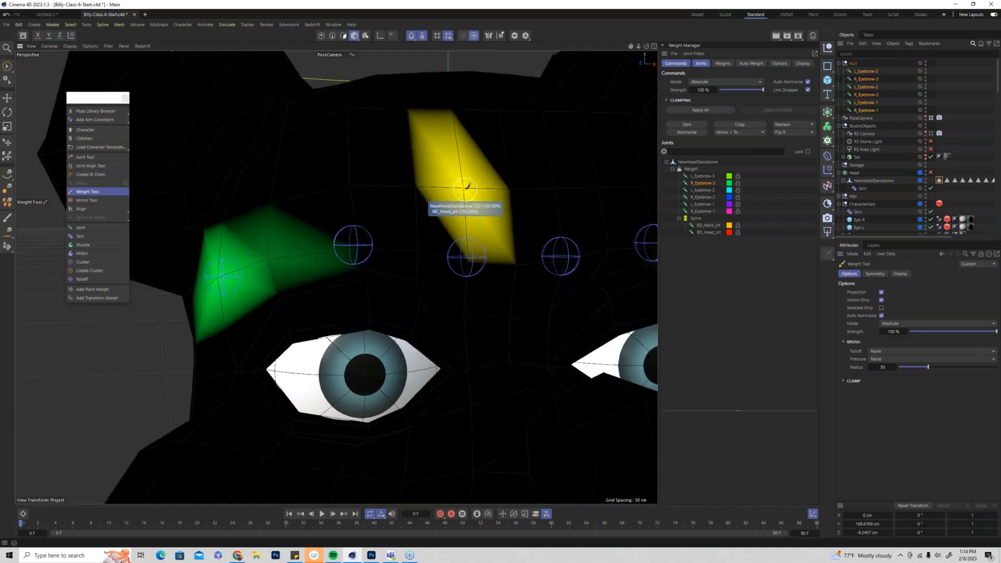
pyautogui.click(704, 211)
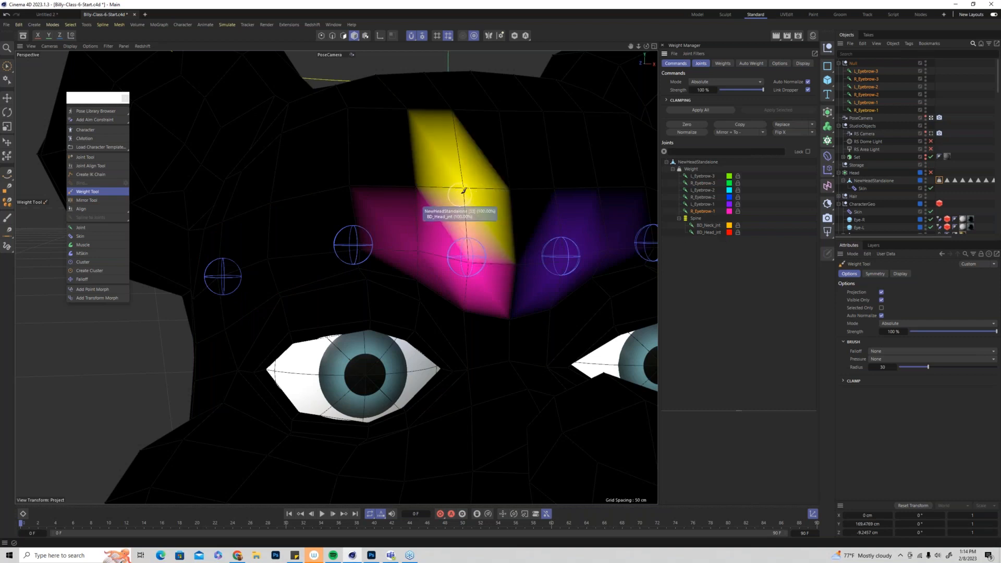
pyautogui.keyDown('ctrl'); pyautogui.click(712, 231); pyautogui.keyUp('ctrl')
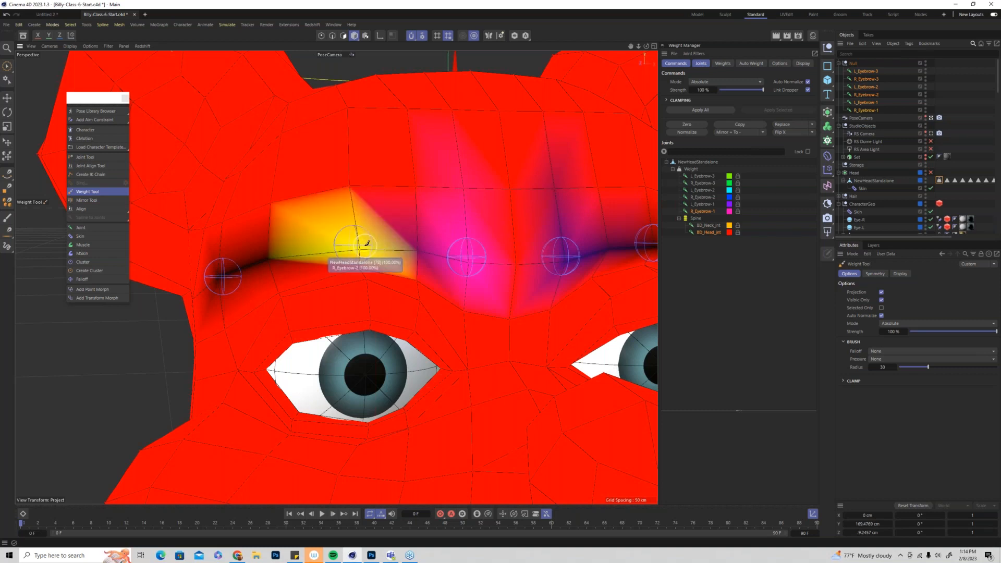
# Paint R_Eyebrow-1 and R_Eyebrow-2 together at 25% strength on the forehead point above the gap between the inner and middle brow joints
pyautogui.click(711, 210)
pyautogui.keyDown('ctrl'); pyautogui.click(711, 197); pyautogui.keyUp('ctrl')
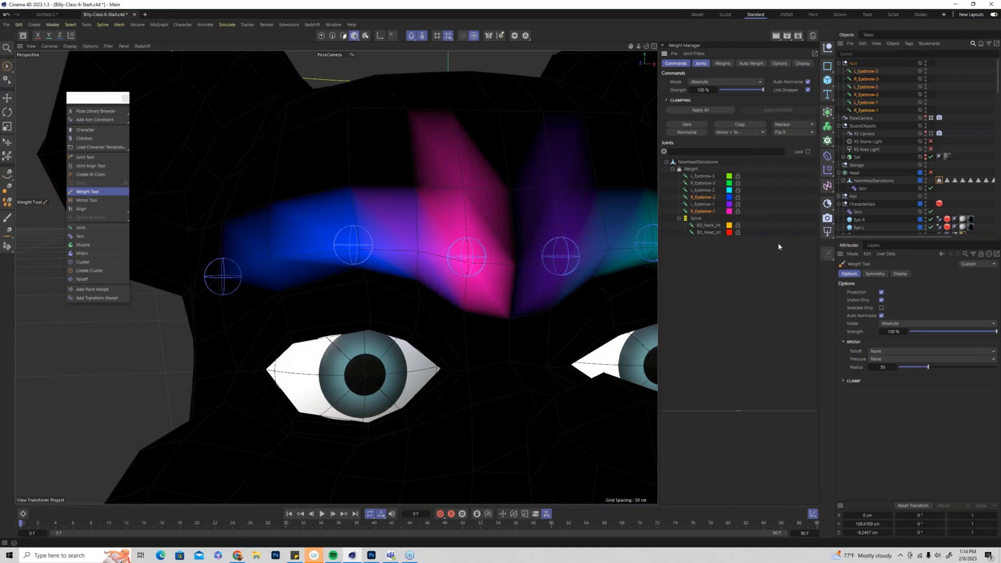
pyautogui.moveTo(975, 332); pyautogui.dragTo(945, 334)
pyautogui.click(413, 189)
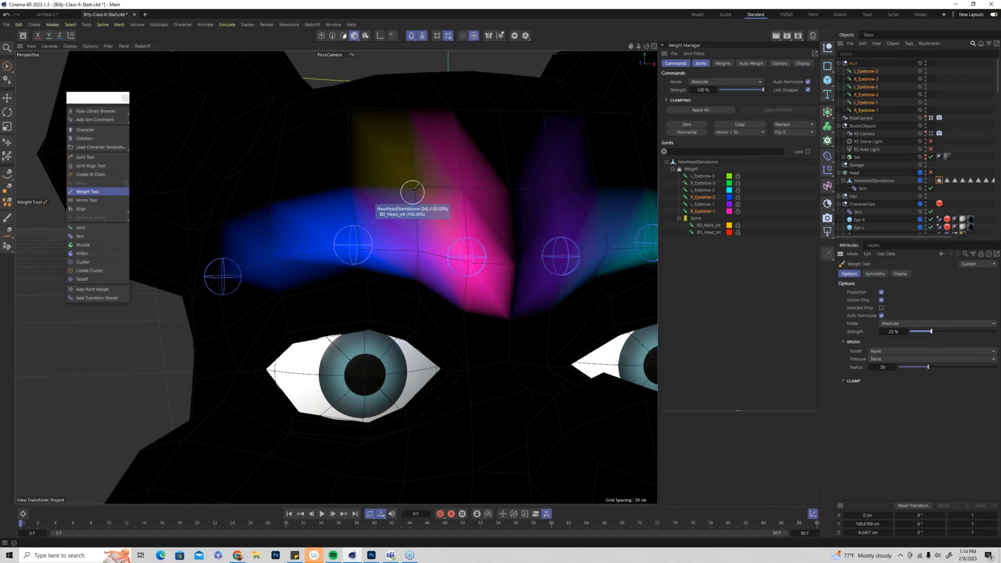
pyautogui.click(415, 189)
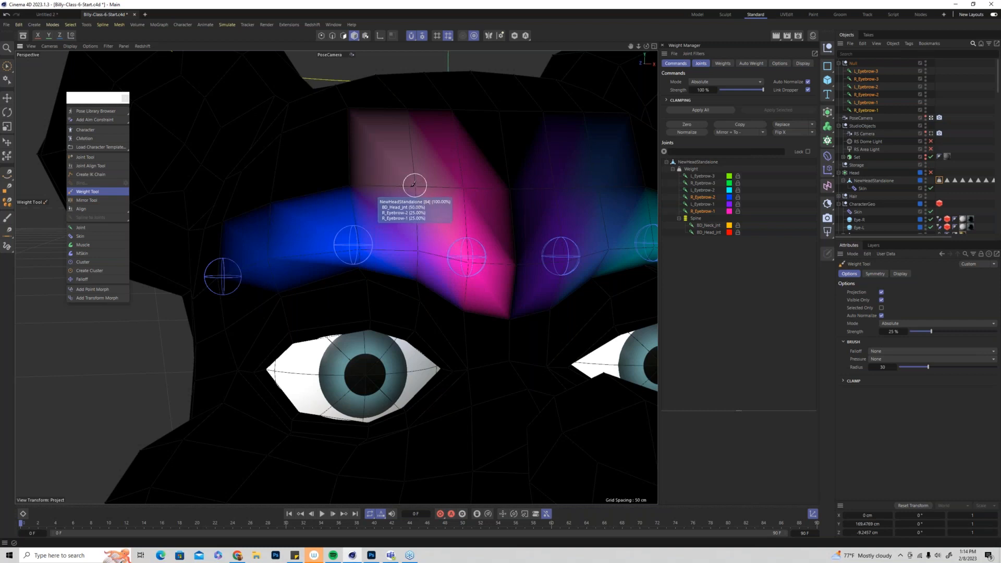
# Paint R_Eyebrow-2 at 50% strength on the forehead point above the middle brow joint
pyautogui.click(707, 199)
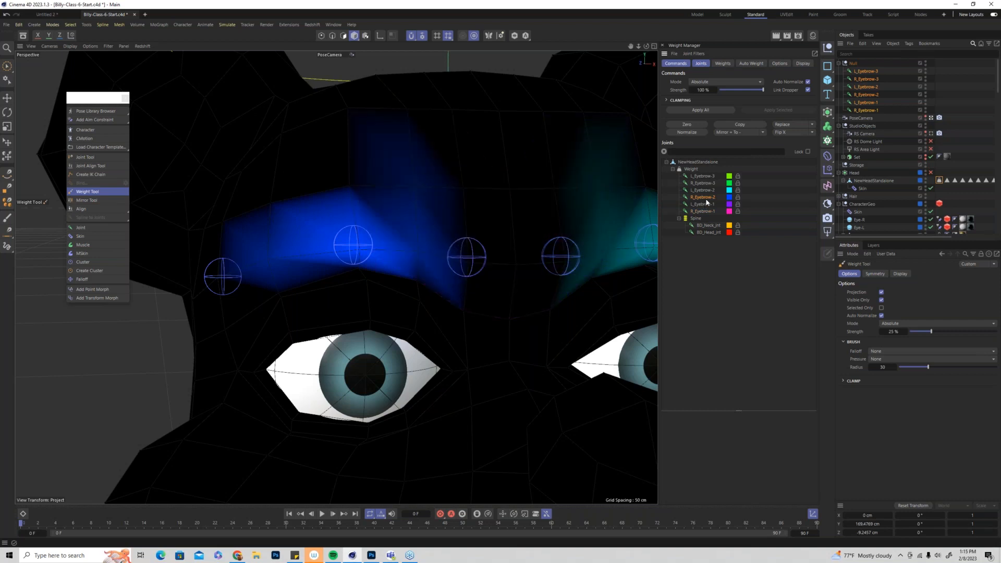
pyautogui.keyDown('ctrl'); pyautogui.click(709, 232); pyautogui.keyUp('ctrl')
pyautogui.moveTo(931, 331); pyautogui.dragTo(996, 332)
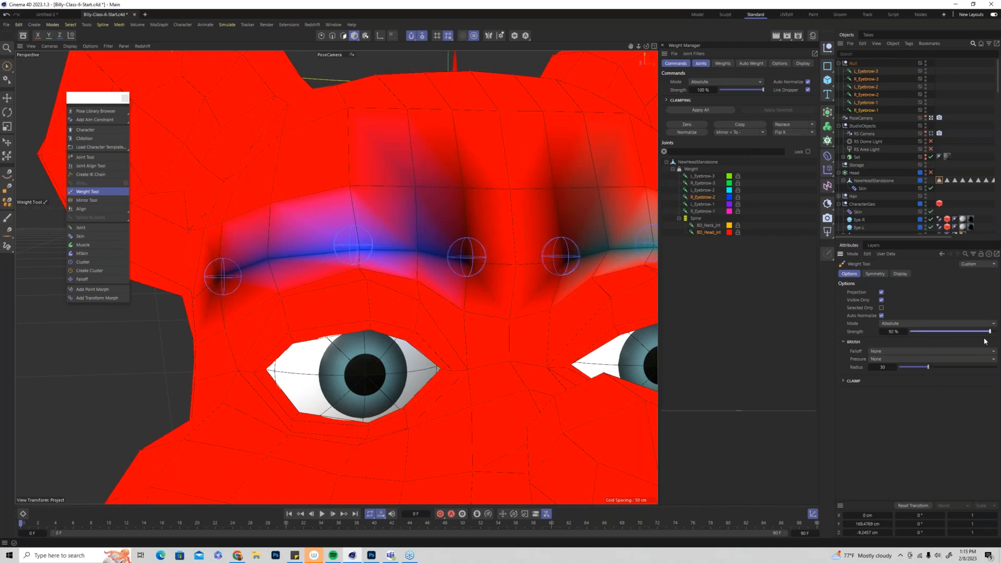
pyautogui.moveTo(960, 342); pyautogui.dragTo(955, 343)
pyautogui.click(708, 198)
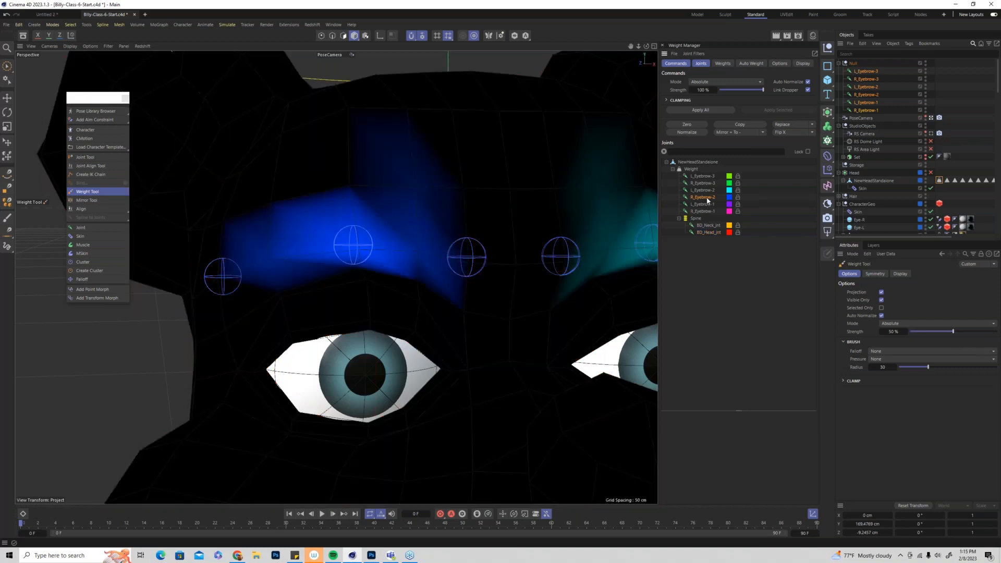
pyautogui.click(353, 185)
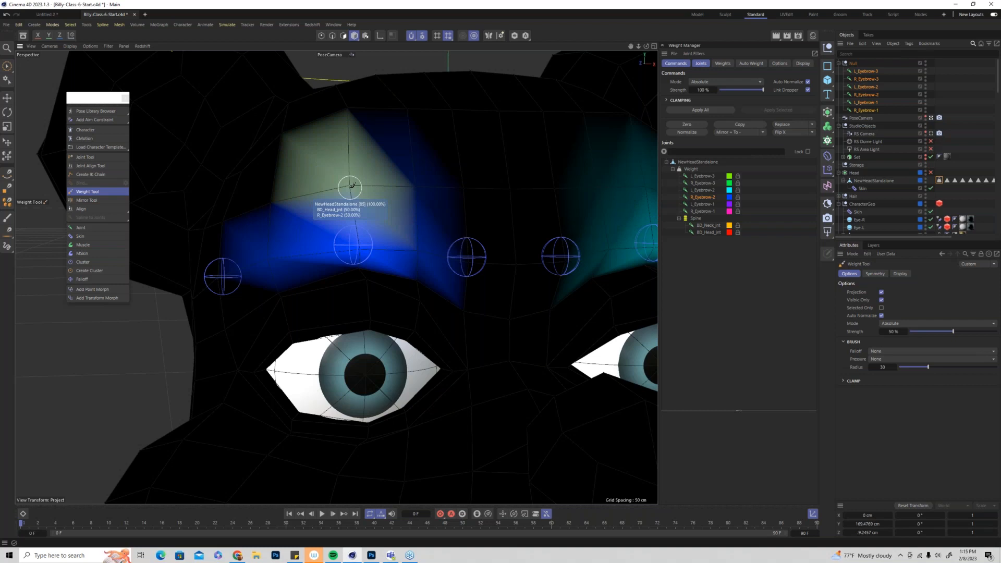
pyautogui.click(349, 187)
# Paint R_Eyebrow-2 and R_Eyebrow-3 together at 25% strength on the forehead point above the gap between the middle and outer brow joints
pyautogui.keyDown('alt'); pyautogui.moveTo(322, 215); pyautogui.dragTo(358, 197); pyautogui.keyUp('alt')
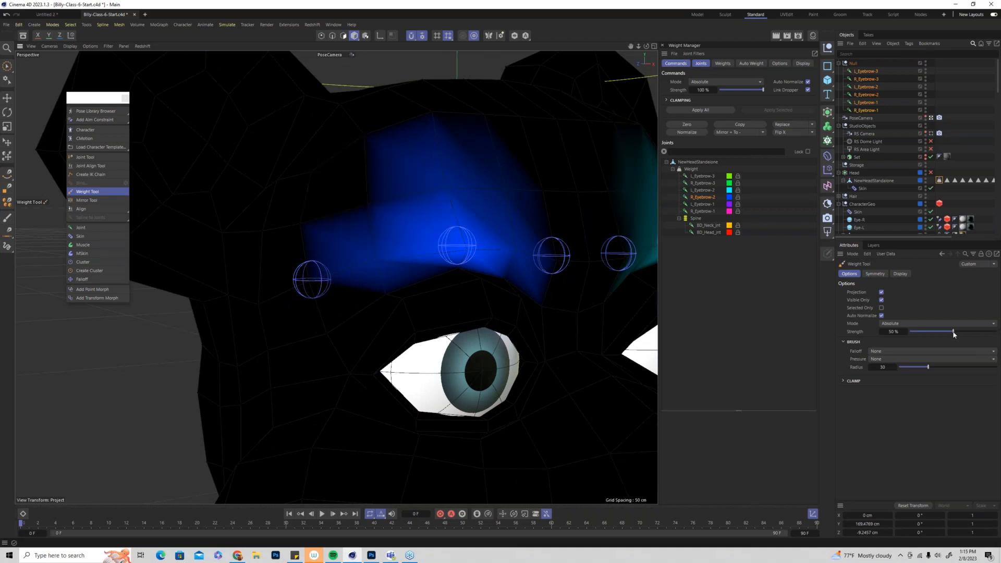
pyautogui.moveTo(947, 334); pyautogui.dragTo(935, 336)
pyautogui.click(712, 183)
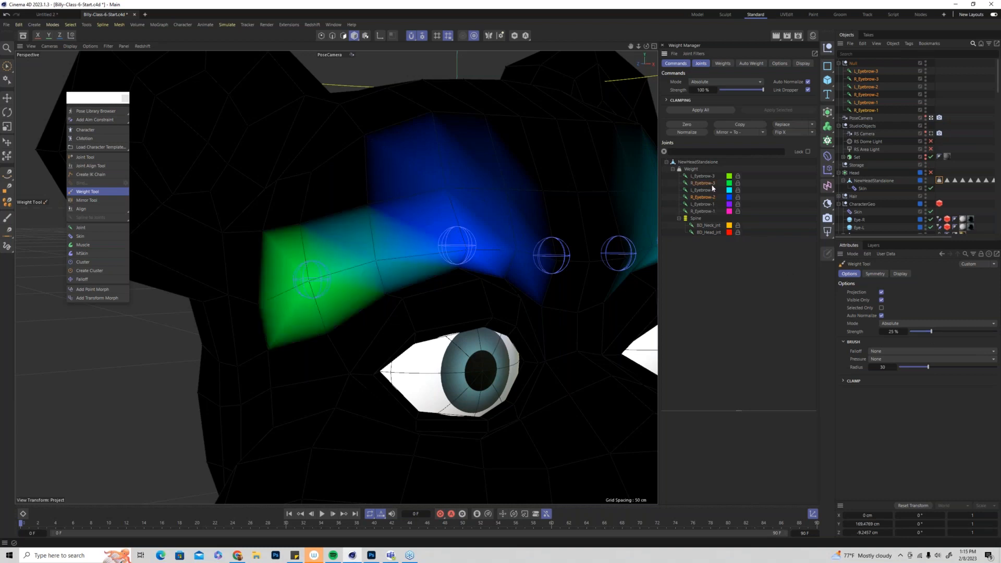
pyautogui.moveTo(403, 186); pyautogui.dragTo(369, 206)
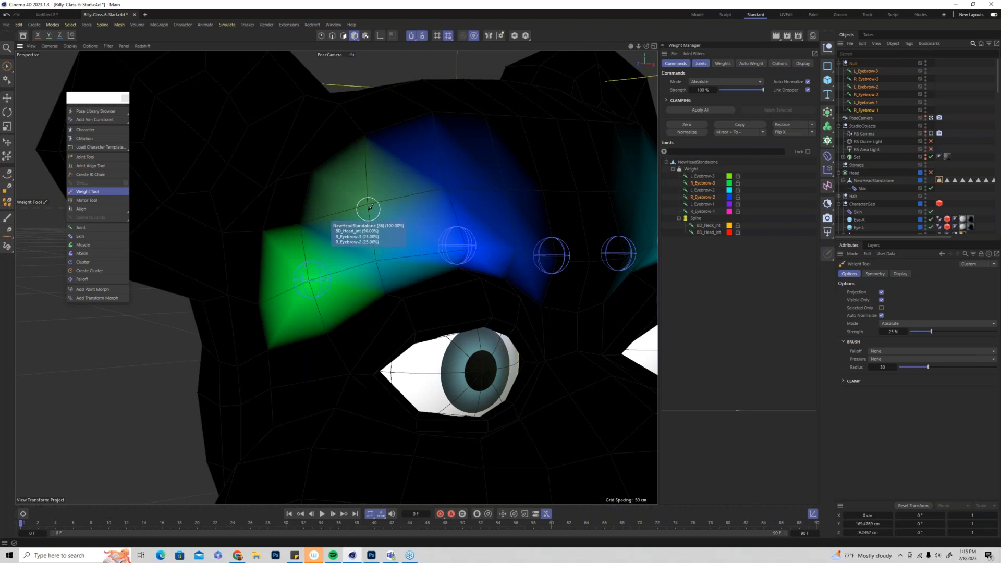
pyautogui.hotkey('ctrl', 'z')
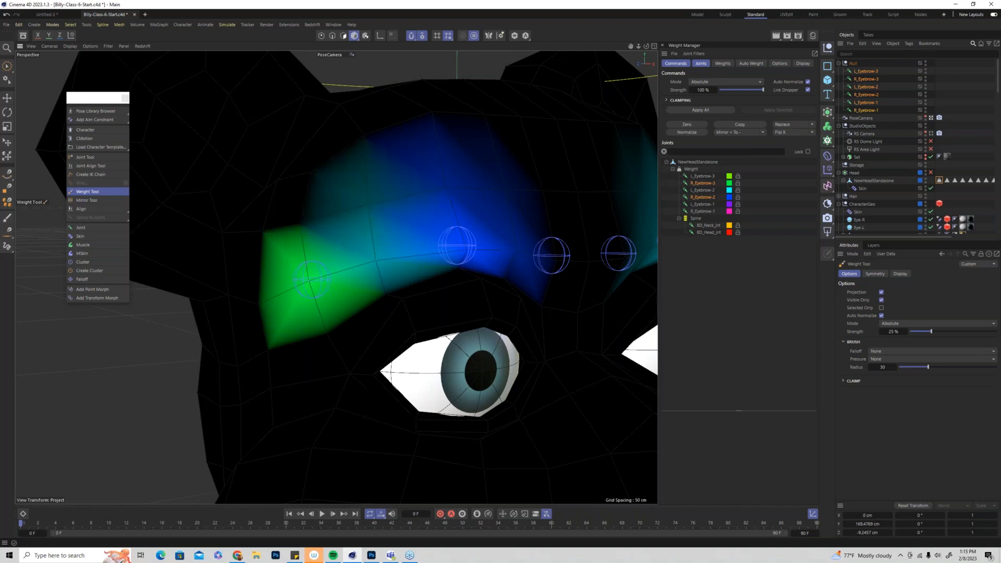
# Paint R_Eyebrow-3 at 50% strength on the points above and outside the outer brow joint, and at 25% on the corner point between them
pyautogui.click(704, 183)
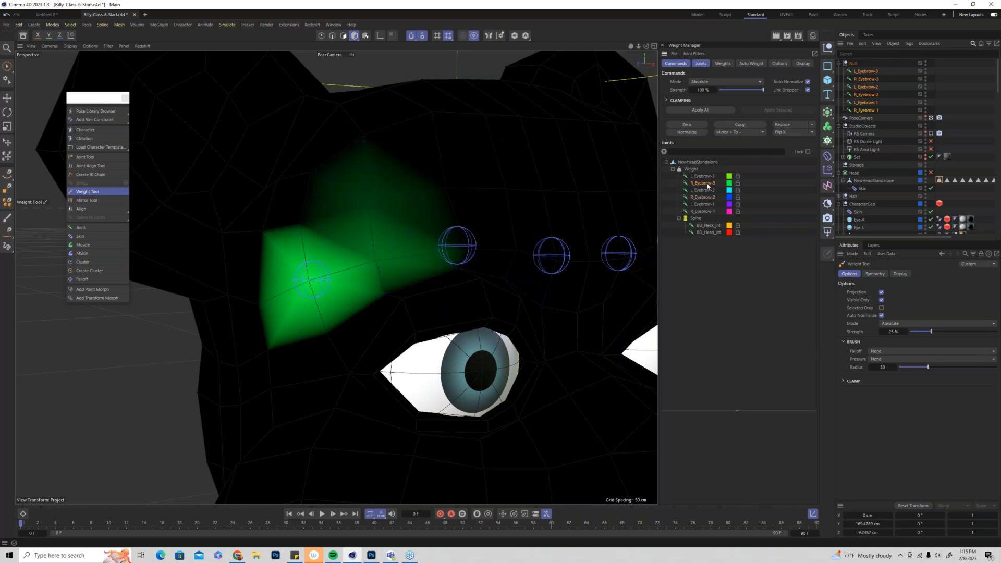
pyautogui.click(954, 331)
pyautogui.click(302, 221)
pyautogui.moveTo(304, 219)
pyautogui.mouseDown()
pyautogui.moveTo(297, 238)
pyautogui.moveTo(335, 275)
pyautogui.moveTo(311, 290)
pyautogui.mouseUp()
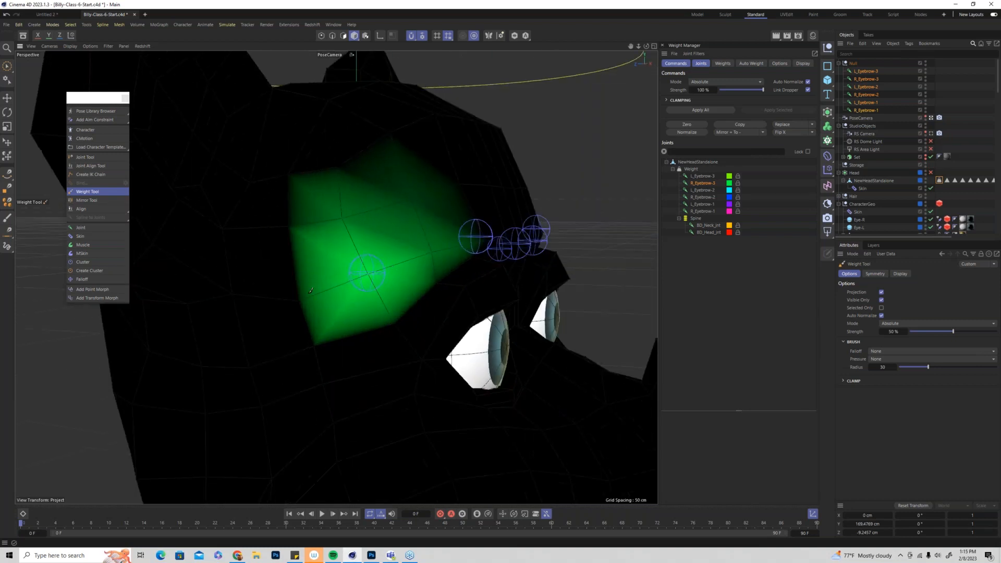
pyautogui.click(301, 301)
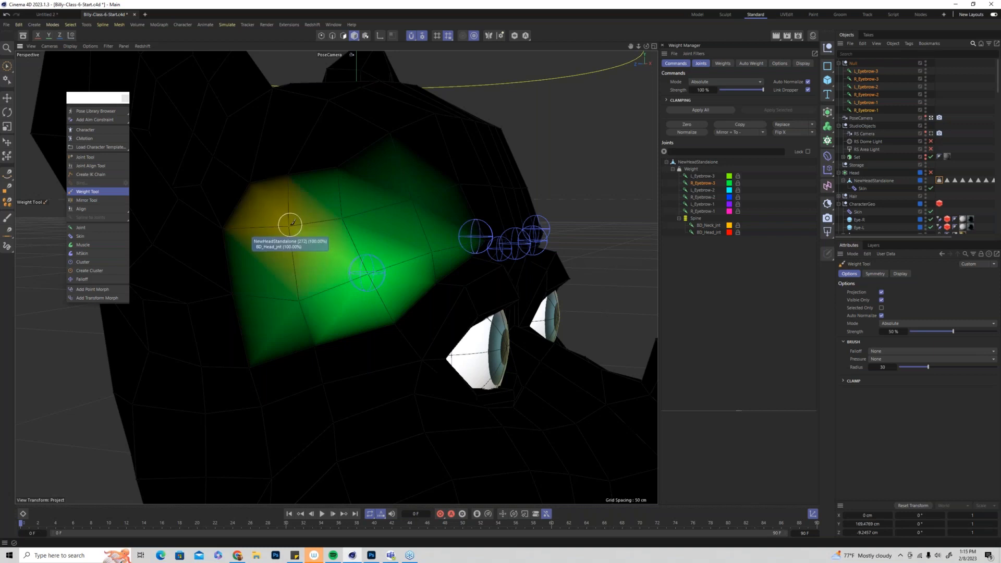
pyautogui.click(932, 332)
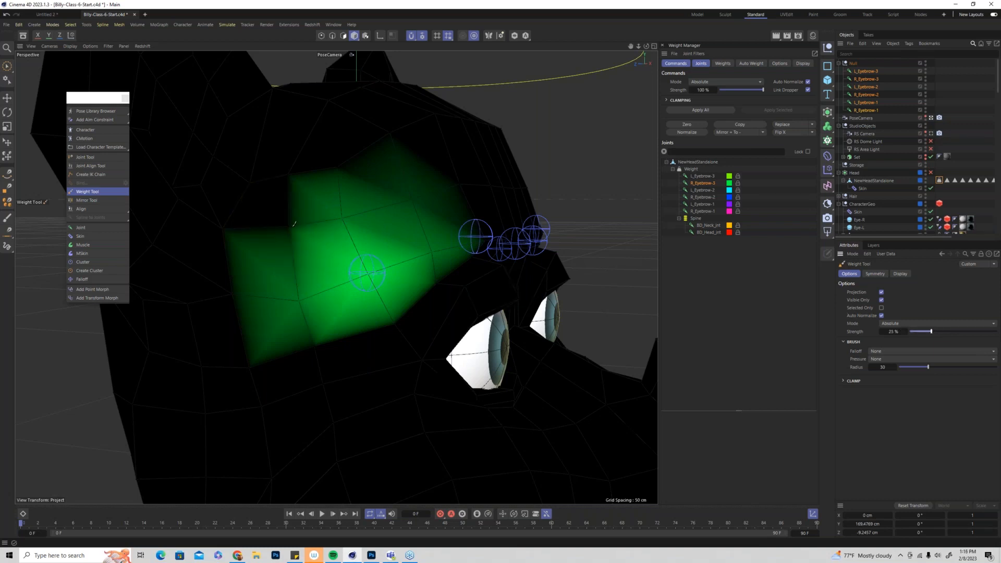
pyautogui.click(294, 224)
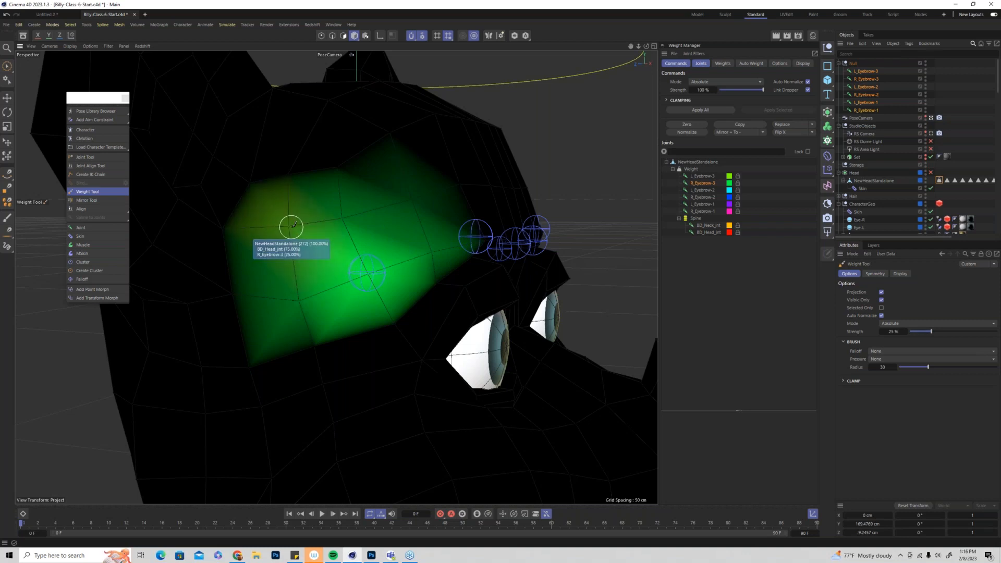
# Paint R_Eyebrow-1 and L_Eyebrow-1 together at 100% strength on the centre point between the two inner brow joints
pyautogui.keyDown('alt'); pyautogui.moveTo(568, 240); pyautogui.dragTo(335, 275); pyautogui.keyUp('alt')
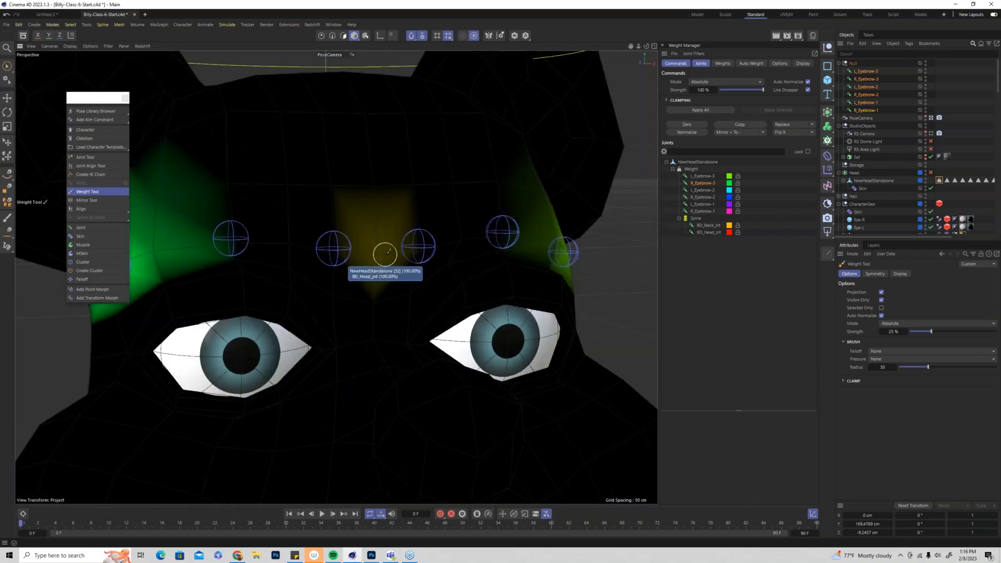
pyautogui.scroll(3, 385, 254)
pyautogui.moveTo(950, 332); pyautogui.dragTo(997, 332)
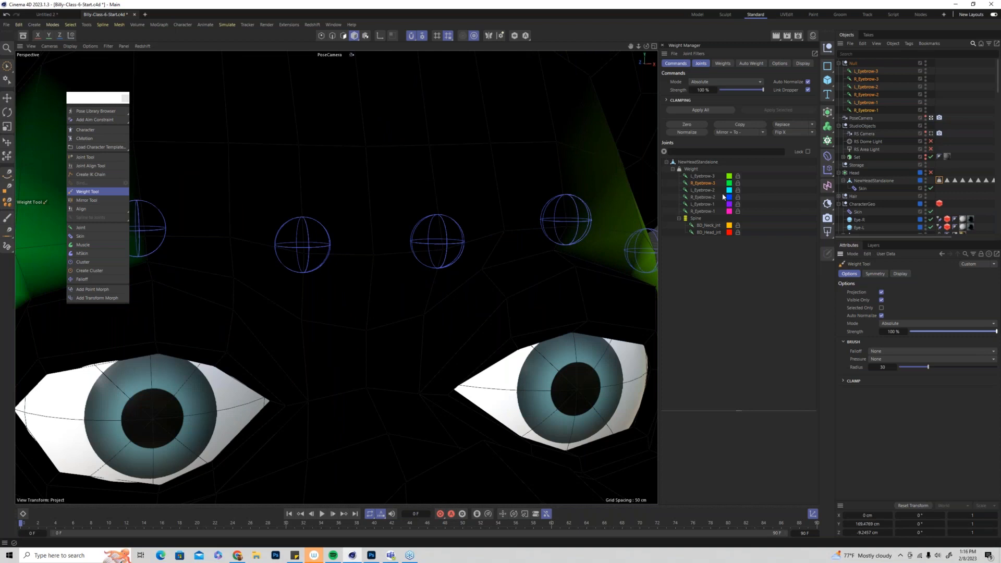
pyautogui.click(704, 213)
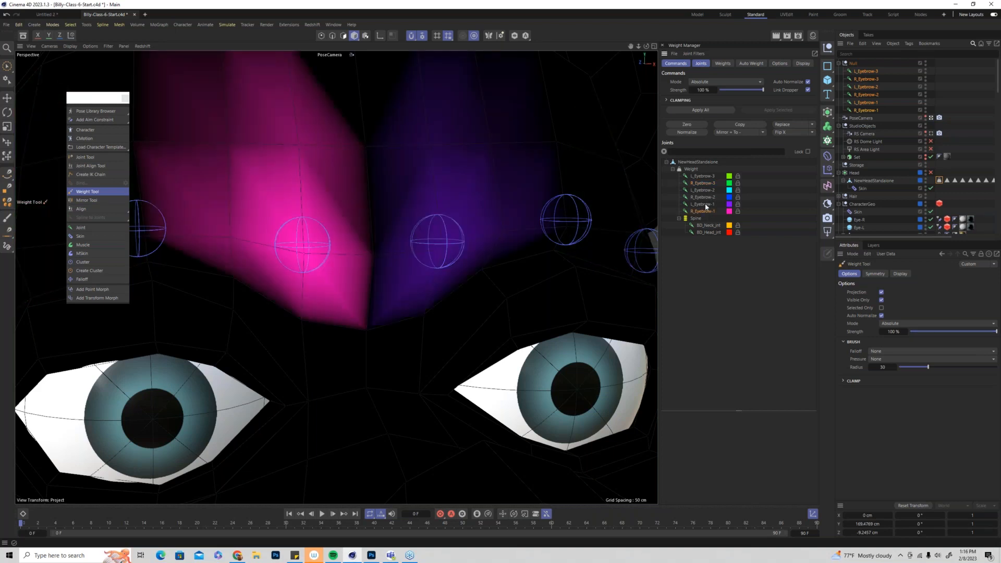
pyautogui.keyDown('ctrl'); pyautogui.click(705, 205); pyautogui.keyUp('ctrl')
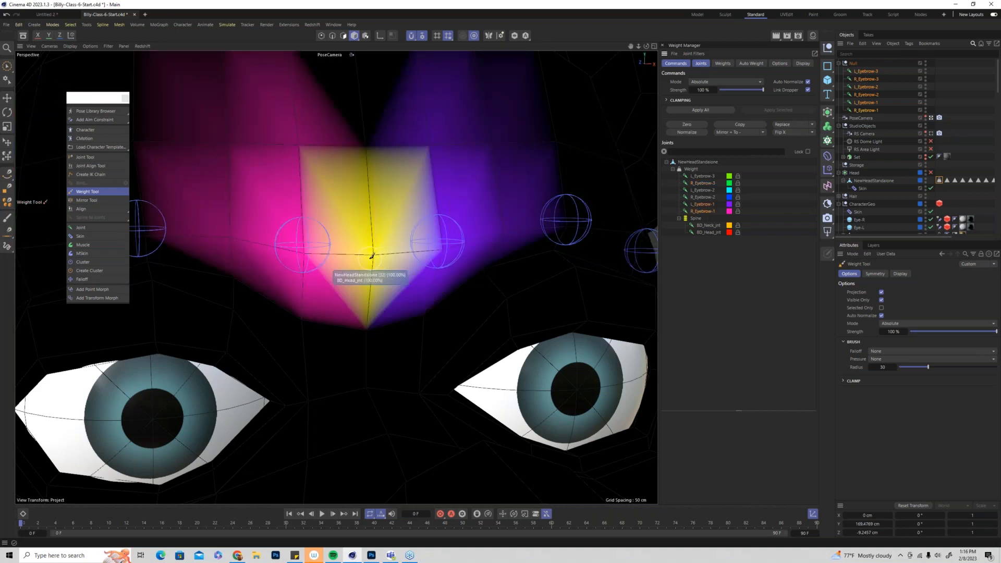
pyautogui.click(374, 256)
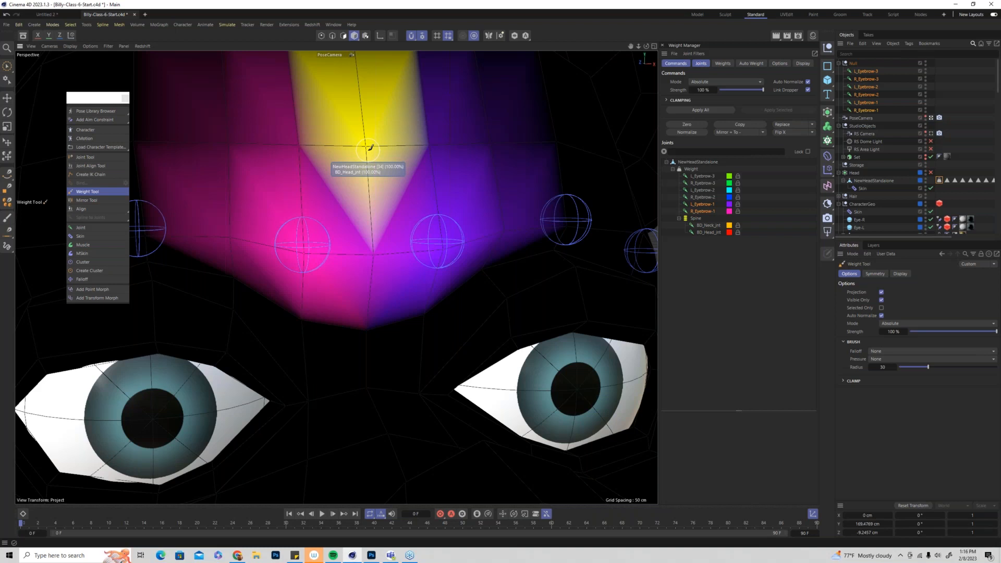
# Paint R_Eyebrow-1 and L_Eyebrow-1 together at 25% strength on the centre forehead point directly above
pyautogui.moveTo(971, 331); pyautogui.dragTo(935, 336)
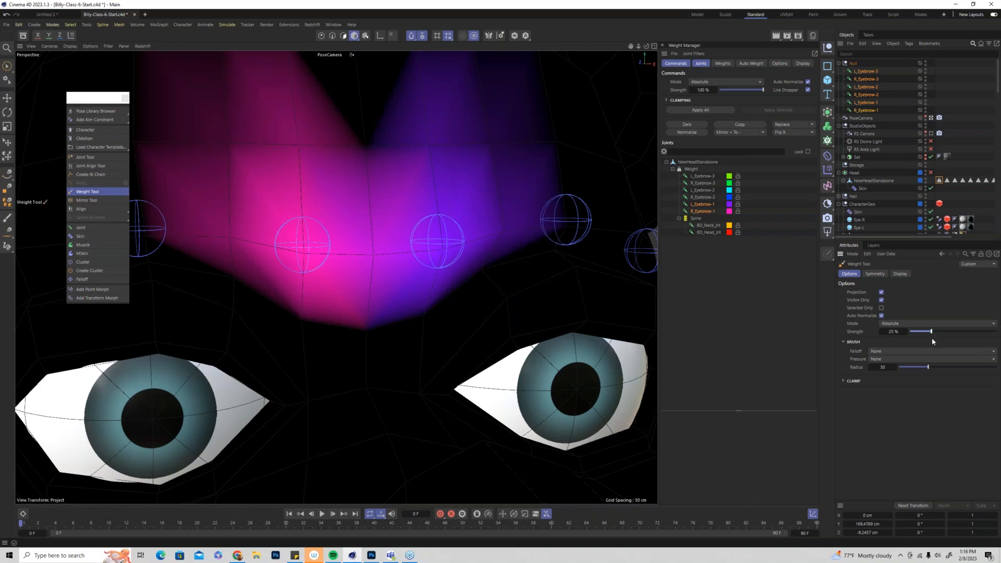
pyautogui.moveTo(367, 150)
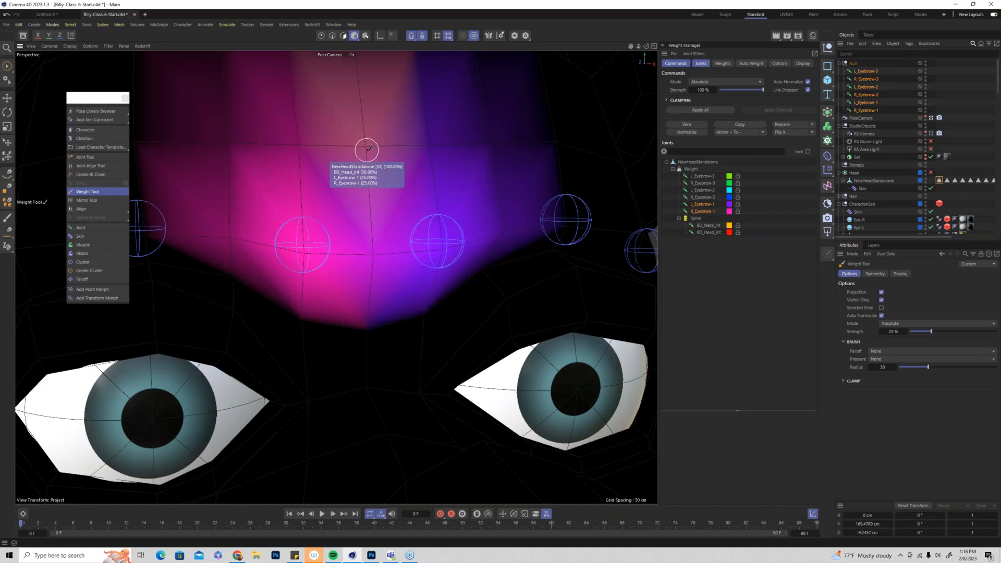
pyautogui.scroll(-8, 385, 167)
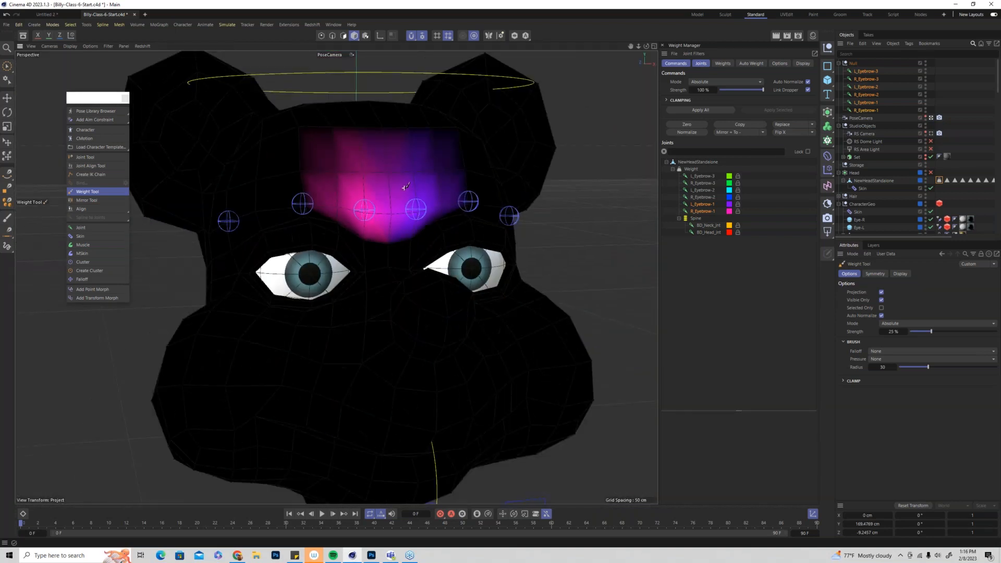
pyautogui.scroll(-3, 406, 186)
pyautogui.keyDown('alt'); pyautogui.moveTo(407, 187); pyautogui.dragTo(465, 210); pyautogui.keyUp('alt')
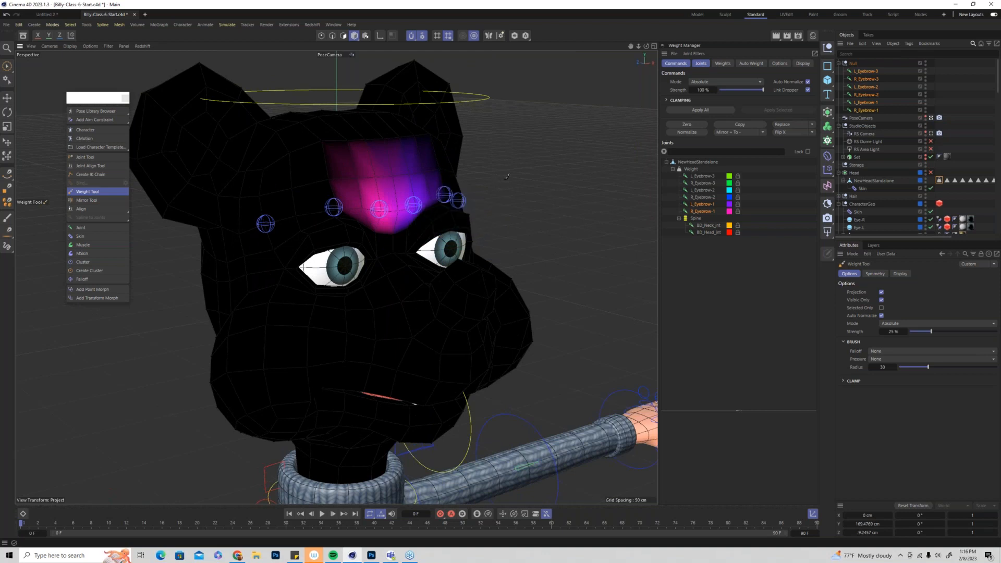
# Switch to the Move tool, try to pick the inner brow joints on the face, and clear the selection
pyautogui.press('e')
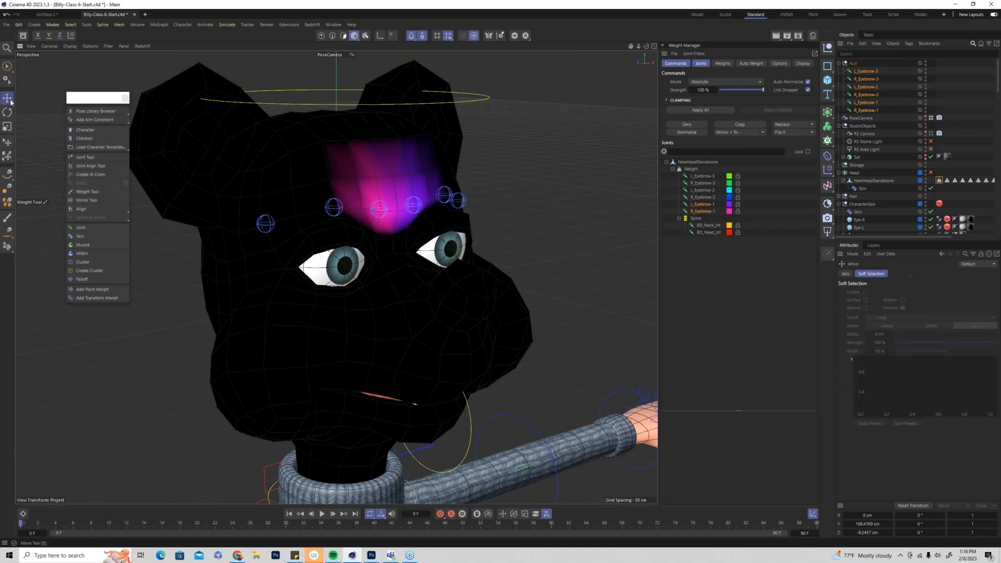
pyautogui.click(931, 173)
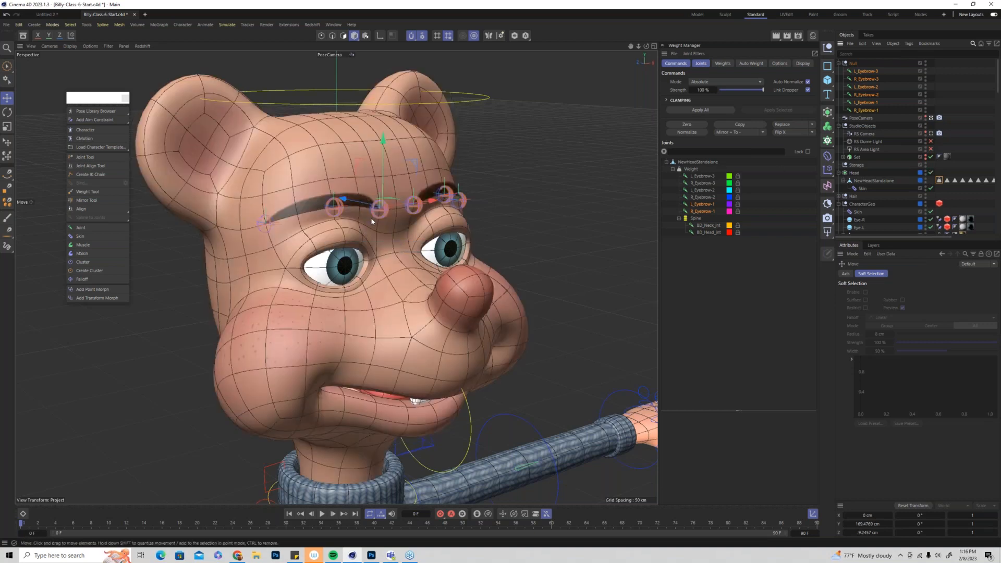
pyautogui.scroll(3, 371, 217)
pyautogui.click(574, 203)
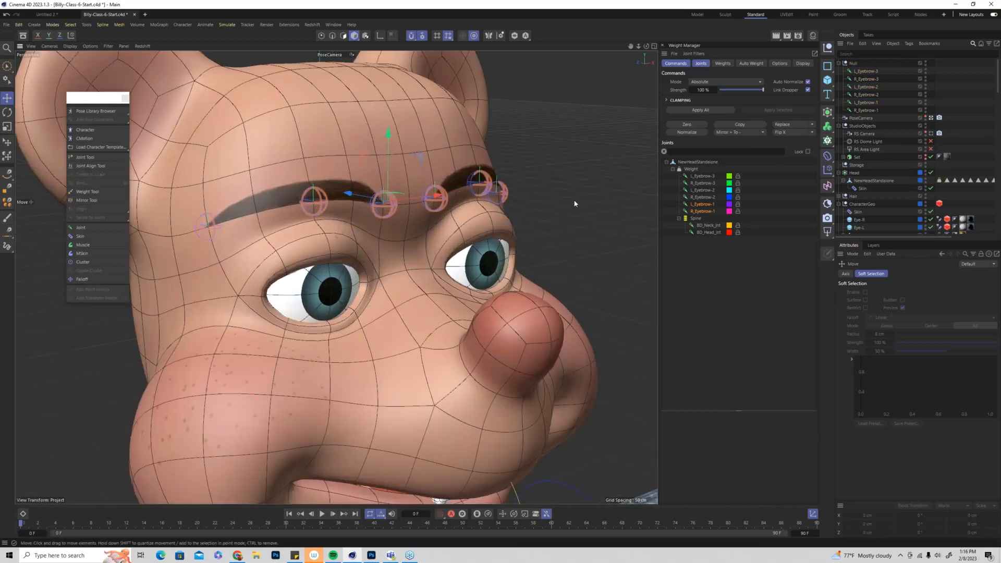
pyautogui.click(432, 202)
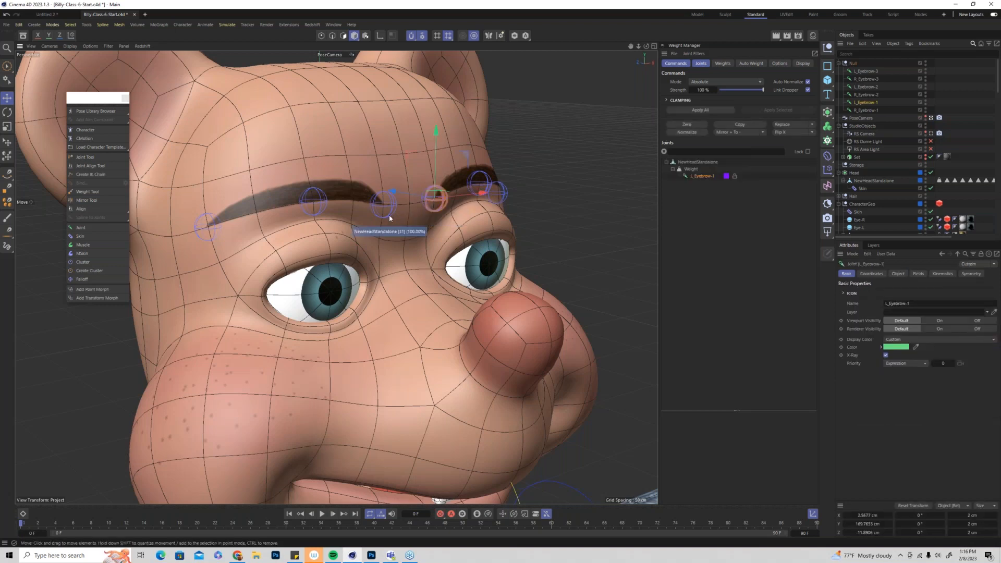
pyautogui.click(390, 218)
pyautogui.click(605, 158)
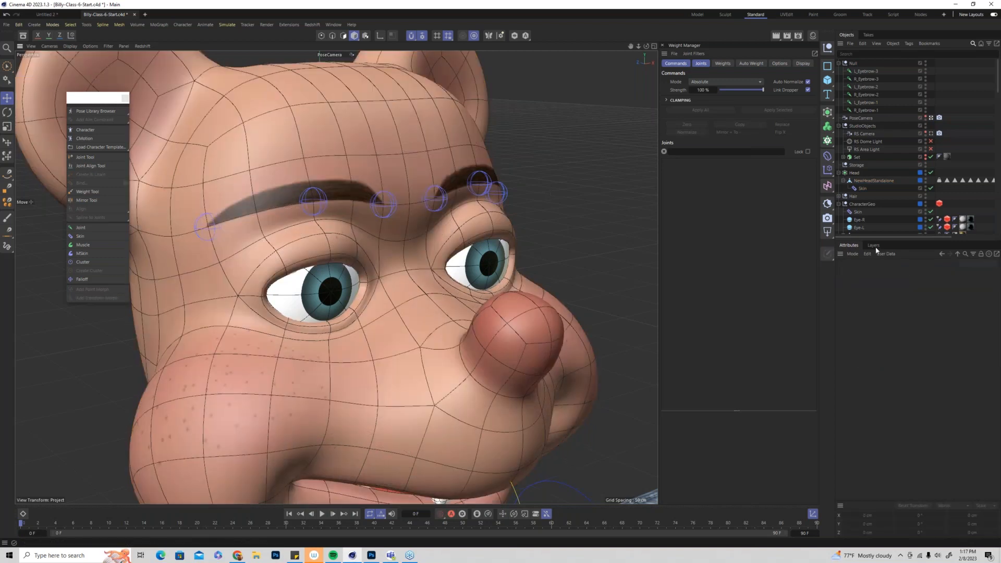
# Lock the Geo layer so that the head mesh cannot be selected when picking the brow joints
pyautogui.click(875, 246)
pyautogui.click(911, 281)
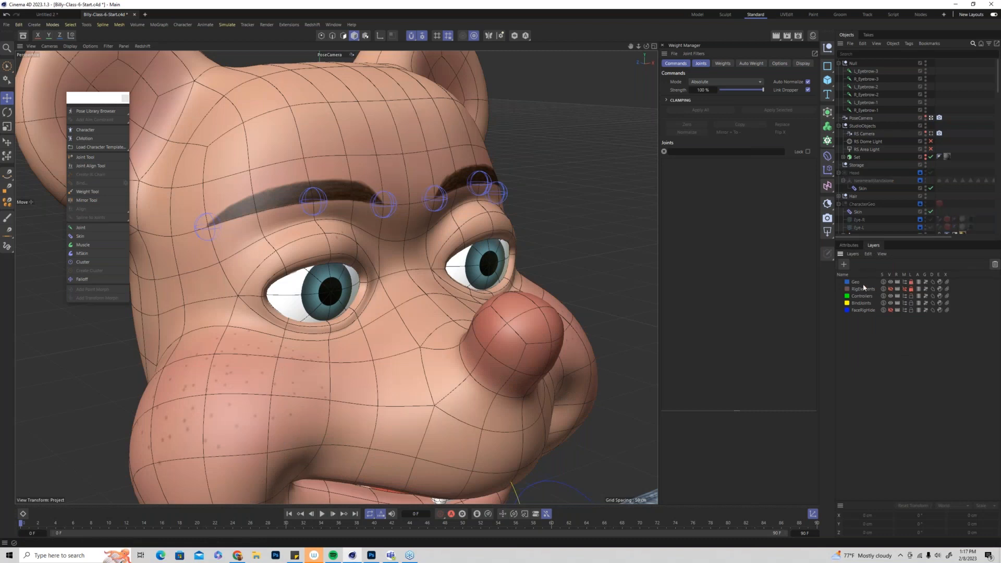
pyautogui.click(890, 282)
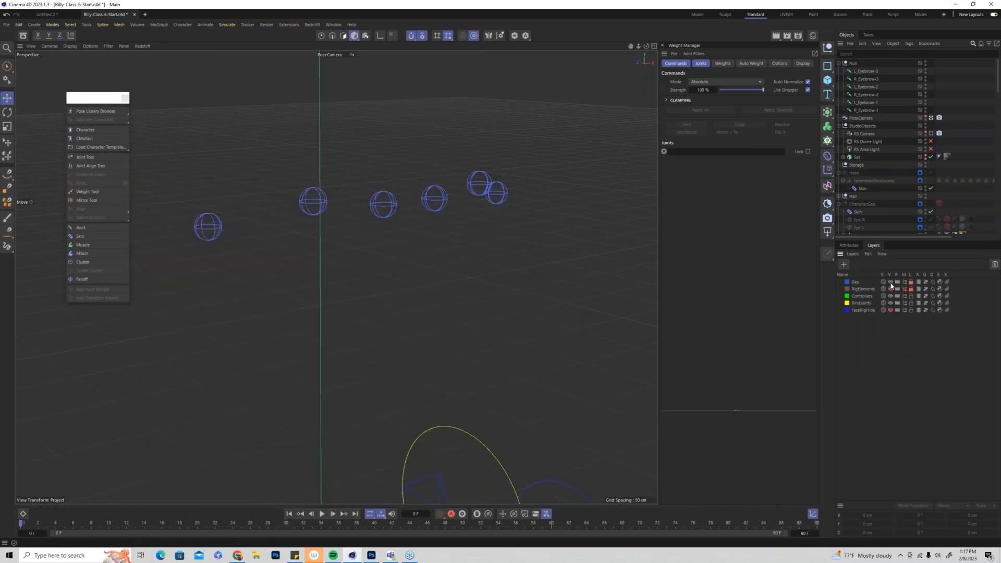
pyautogui.click(890, 284)
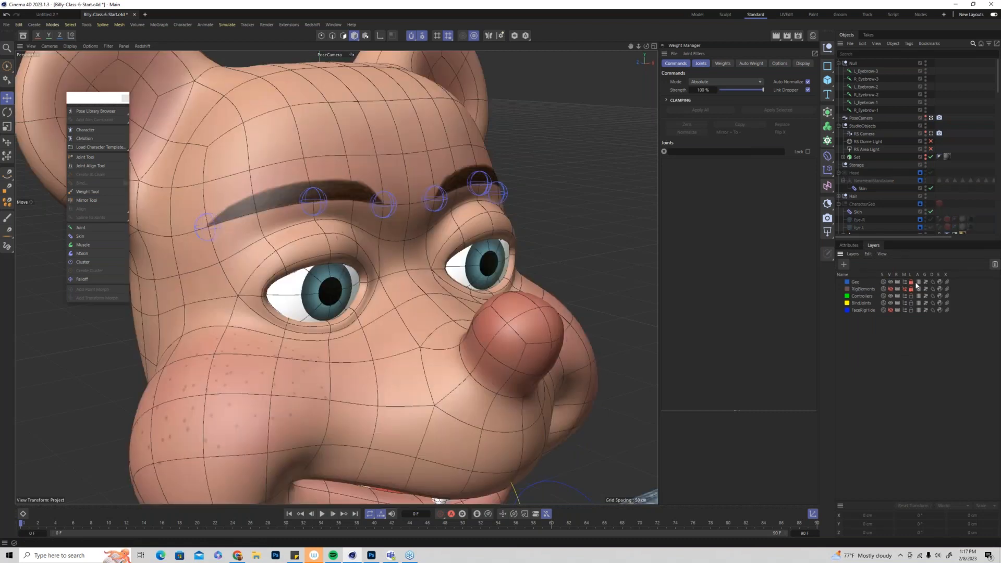
pyautogui.click(313, 202)
pyautogui.click(210, 226)
# Turn snapping off and raise R_Eyebrow-1 and L_Eyebrow-1 together to a Y position of about 173.6 cm
pyautogui.click(381, 207)
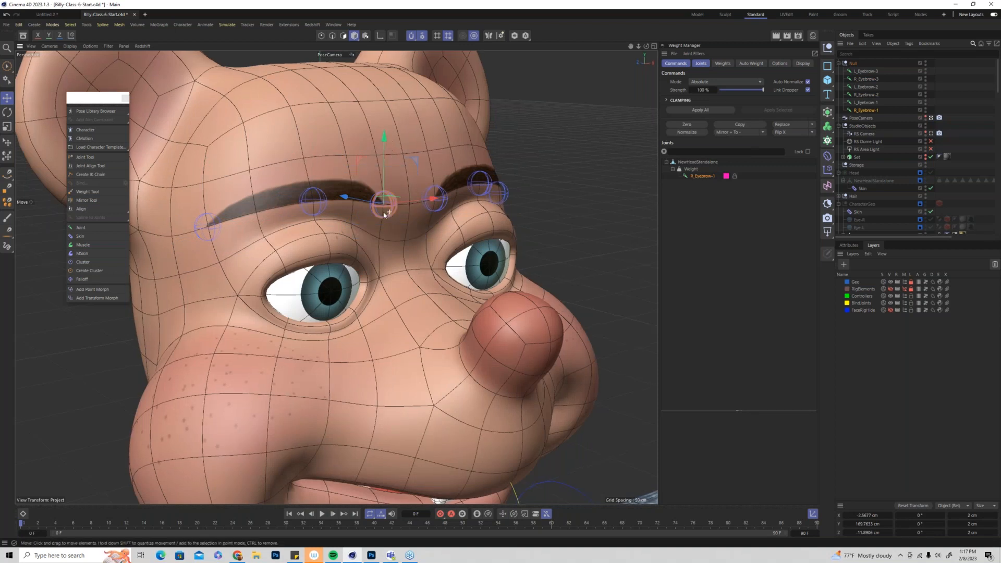
pyautogui.keyDown('alt'); pyautogui.moveTo(380, 201); pyautogui.dragTo(353, 212); pyautogui.keyUp('alt')
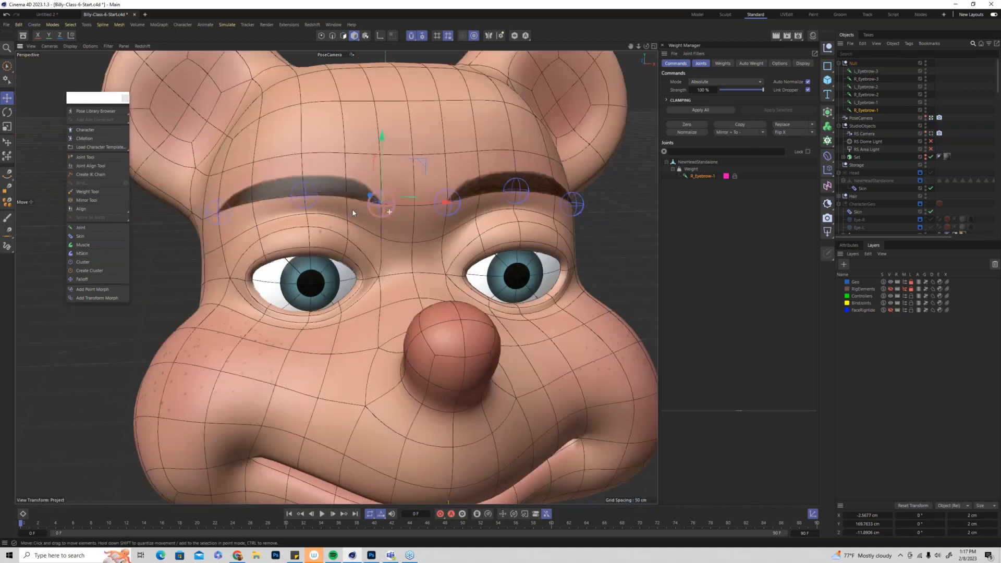
pyautogui.keyDown('shift'); pyautogui.click(449, 198); pyautogui.keyUp('shift')
pyautogui.moveTo(416, 140); pyautogui.dragTo(415, 96)
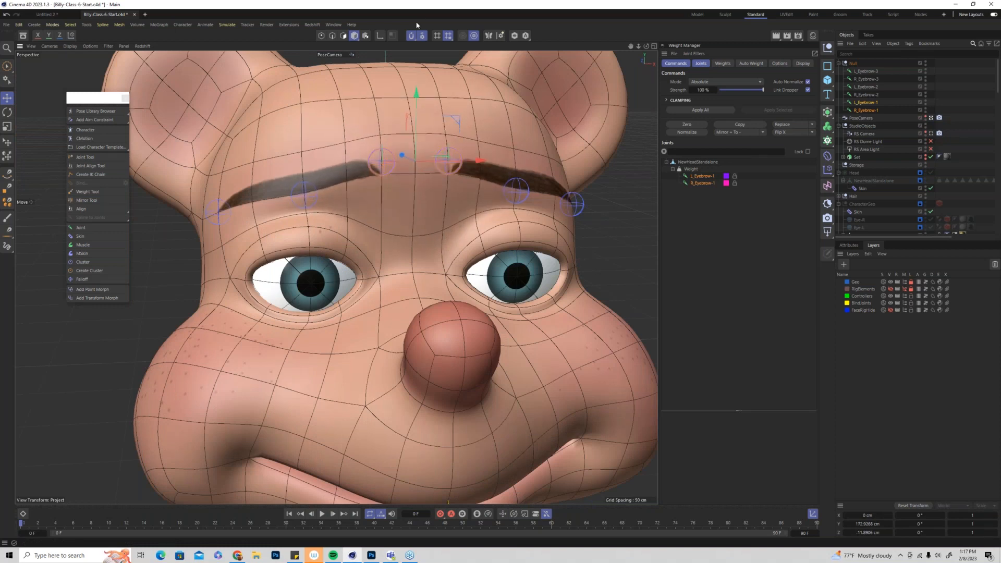
pyautogui.hotkey('ctrl', 'z')
pyautogui.click(412, 36)
pyautogui.moveTo(414, 139); pyautogui.dragTo(430, 91)
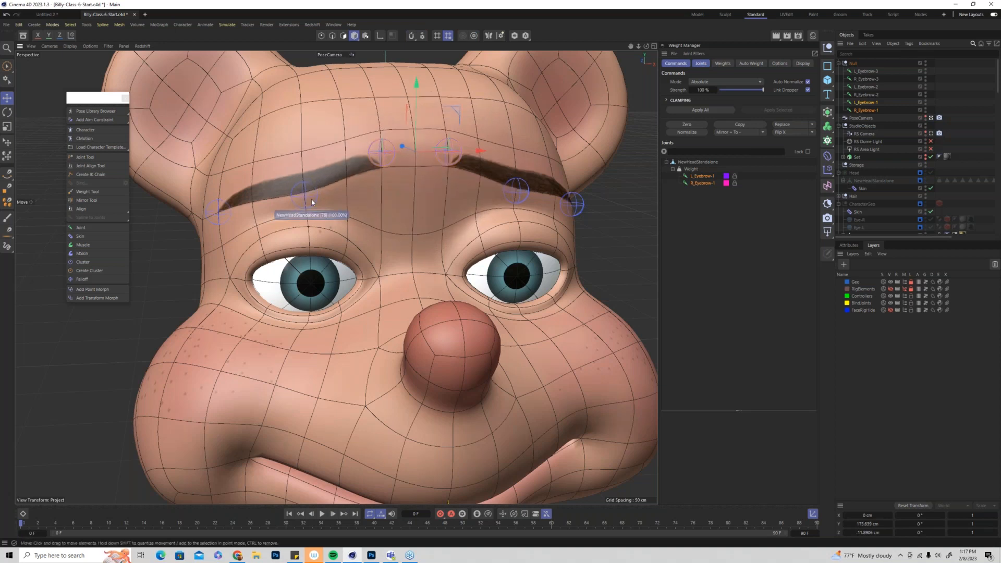
# Raise L_Eyebrow-2 and R_Eyebrow-2 together to a Y position of about 172.8 cm
pyautogui.click(306, 196)
pyautogui.keyDown('shift'); pyautogui.click(522, 197); pyautogui.keyUp('shift')
pyautogui.moveTo(414, 123); pyautogui.dragTo(423, 92)
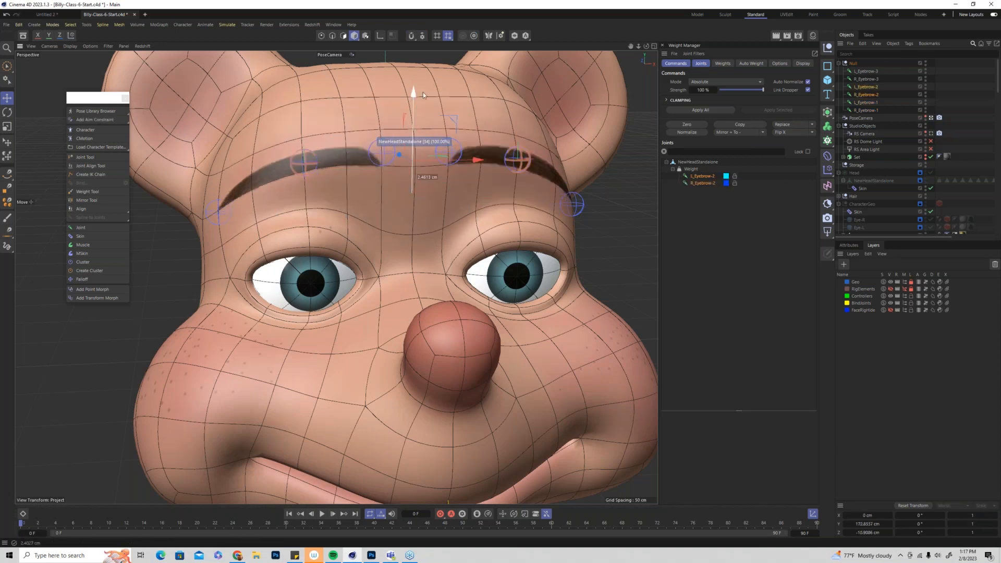
# Examine how the forehead and brows deform around the raised joints from the front and side
pyautogui.scroll(-5, 422, 95)
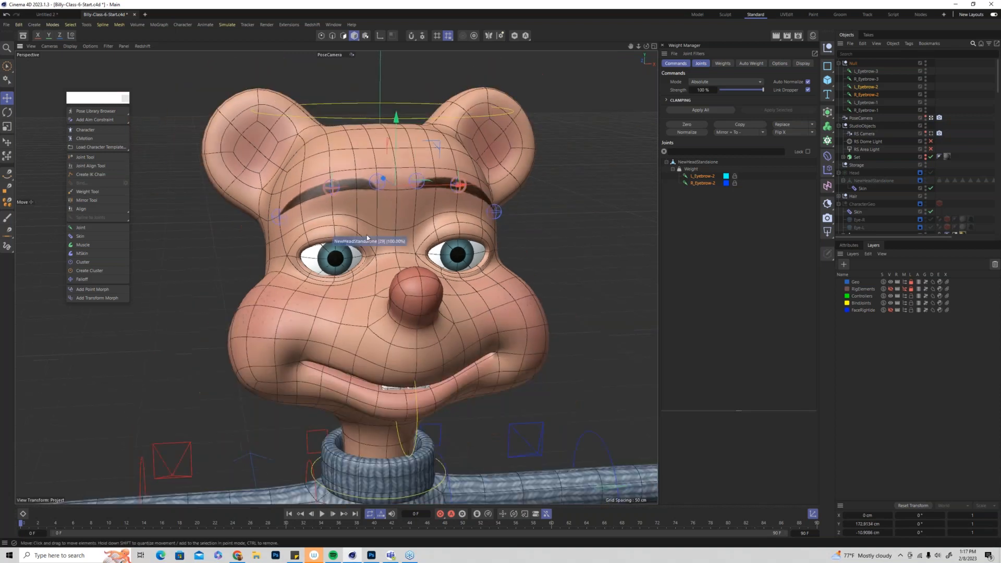
pyautogui.keyDown('alt'); pyautogui.moveTo(367, 239); pyautogui.dragTo(451, 286); pyautogui.keyUp('alt')
pyautogui.scroll(6, 322, 159)
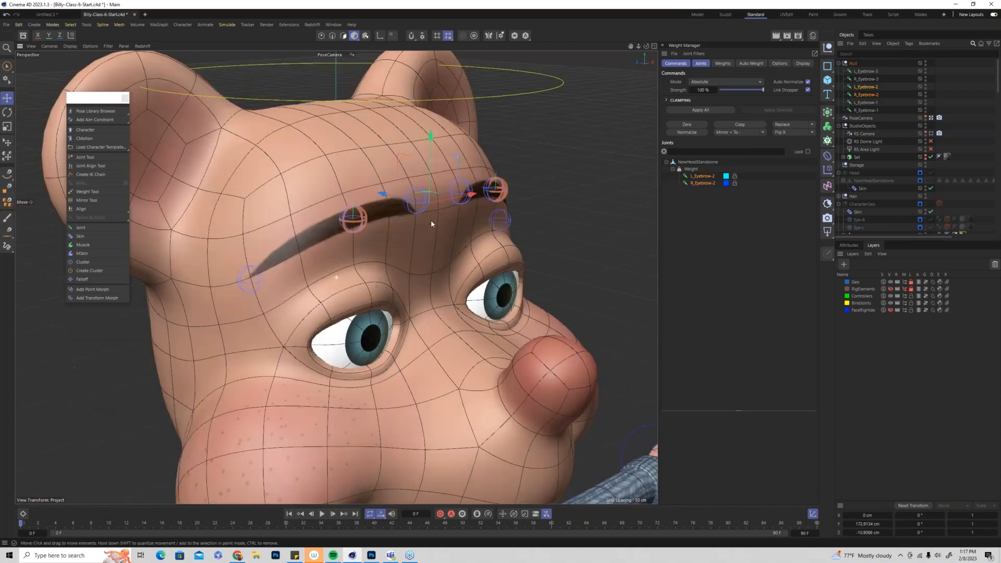
pyautogui.keyDown('alt'); pyautogui.moveTo(431, 220); pyautogui.dragTo(372, 212); pyautogui.keyUp('alt')
pyautogui.moveTo(372, 212)
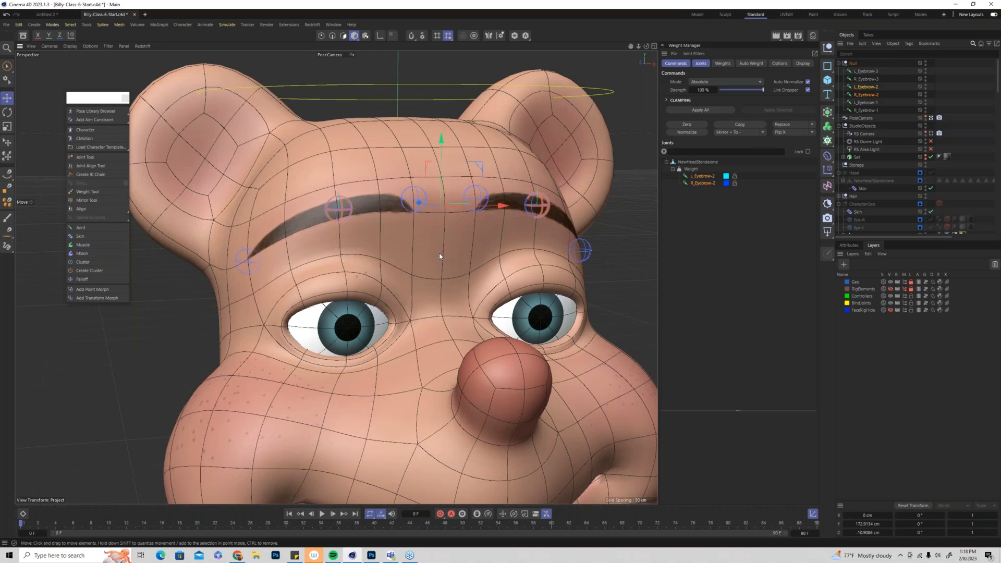
pyautogui.scroll(-4, 440, 256)
pyautogui.press('space')
pyautogui.press('space')
pyautogui.keyDown('alt'); pyautogui.moveTo(441, 264); pyautogui.dragTo(465, 273); pyautogui.keyUp('alt')
pyautogui.scroll(5, 466, 274)
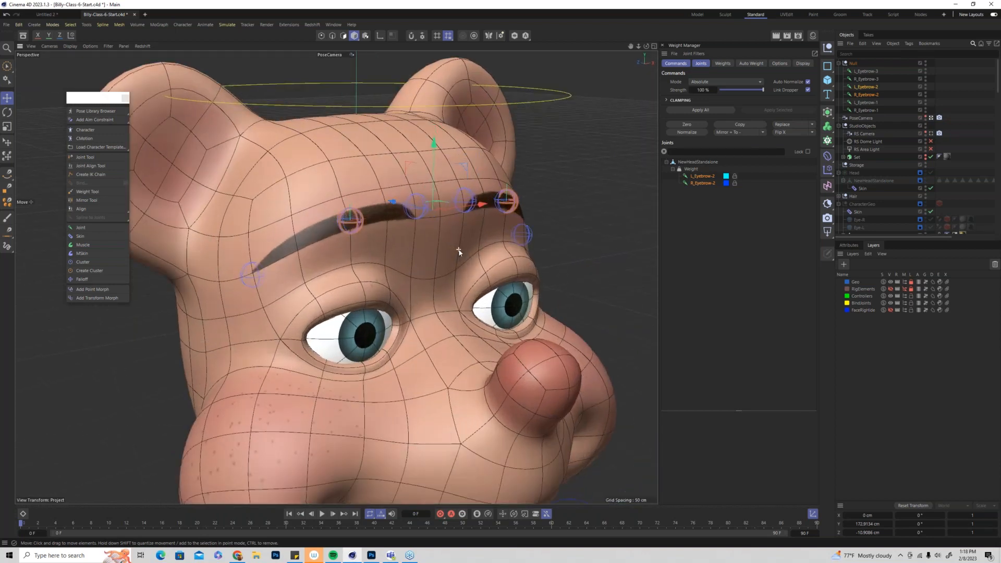
# Undo the upward moves of the middle and inner brow joints
pyautogui.hotkey('ctrl', 'z')
pyautogui.hotkey('ctrl', 'z')
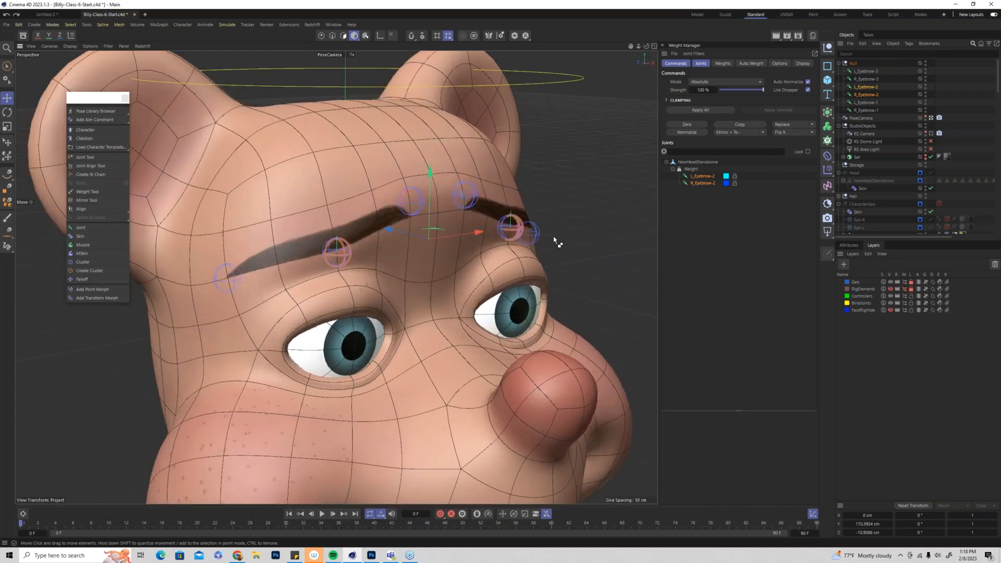
pyautogui.hotkey('ctrl', 'z')
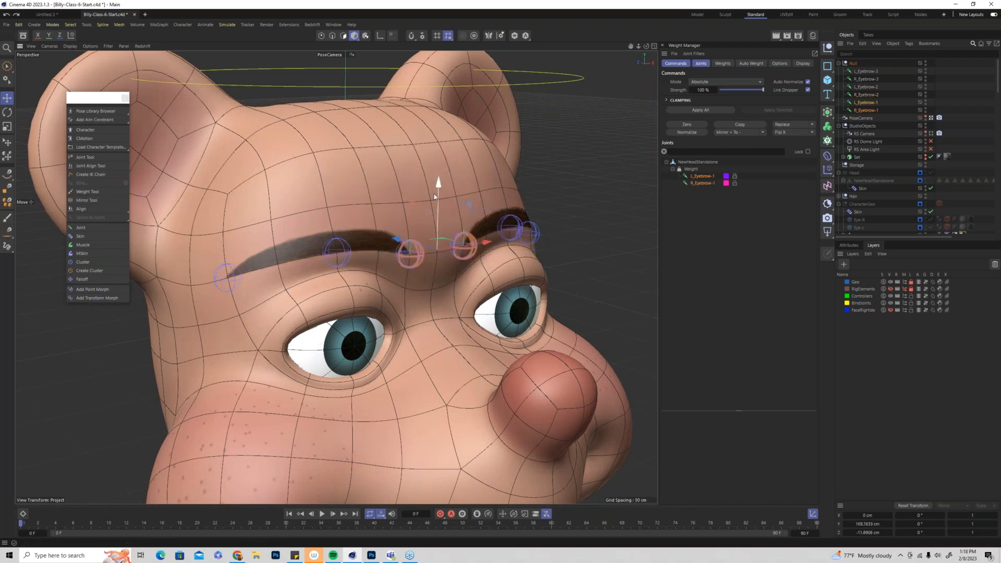
# Raise only R_Eyebrow-1 to about 174.1 cm and R_Eyebrow-2 to about 173.6 cm in Y to test a one-sided brow lift
pyautogui.click(410, 253)
pyautogui.moveTo(409, 189); pyautogui.dragTo(413, 127)
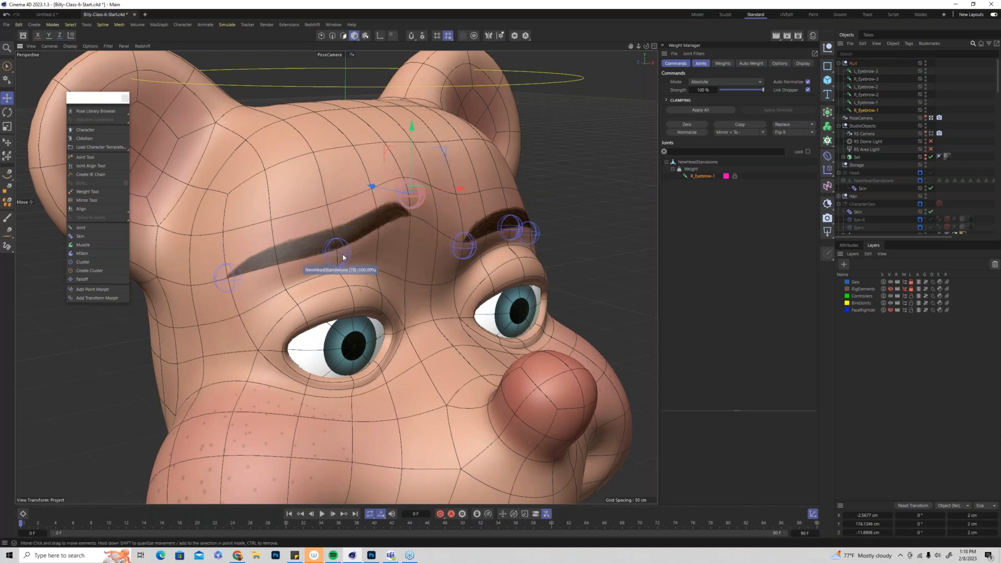
pyautogui.click(337, 252)
pyautogui.moveTo(336, 188); pyautogui.dragTo(339, 138)
pyautogui.keyDown('alt'); pyautogui.moveTo(391, 233); pyautogui.dragTo(334, 226); pyautogui.keyUp('alt')
pyautogui.scroll(-4, 371, 322)
pyautogui.keyDown('alt'); pyautogui.moveTo(410, 394); pyautogui.dragTo(421, 404); pyautogui.keyUp('alt')
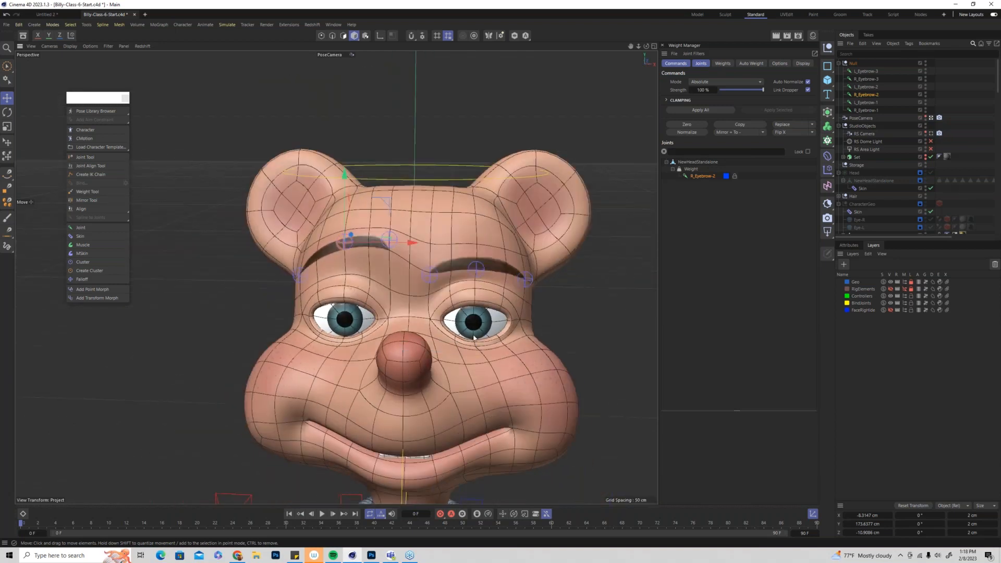
pyautogui.moveTo(480, 379)
pyautogui.keyDown('alt'); pyautogui.mouseDown()
pyautogui.moveTo(543, 389)
pyautogui.moveTo(484, 371)
pyautogui.mouseUp(); pyautogui.keyUp('alt')
# Undo the one-sided lift of R_Eyebrow-2 and R_Eyebrow-1
pyautogui.hotkey('ctrl', 'z')
pyautogui.hotkey('ctrl', 'z')
pyautogui.hotkey('ctrl', 'z')
# Lower R_Eyebrow-1 and L_Eyebrow-1 together to a Y position of about 165.8 cm
pyautogui.scroll(5, 371, 304)
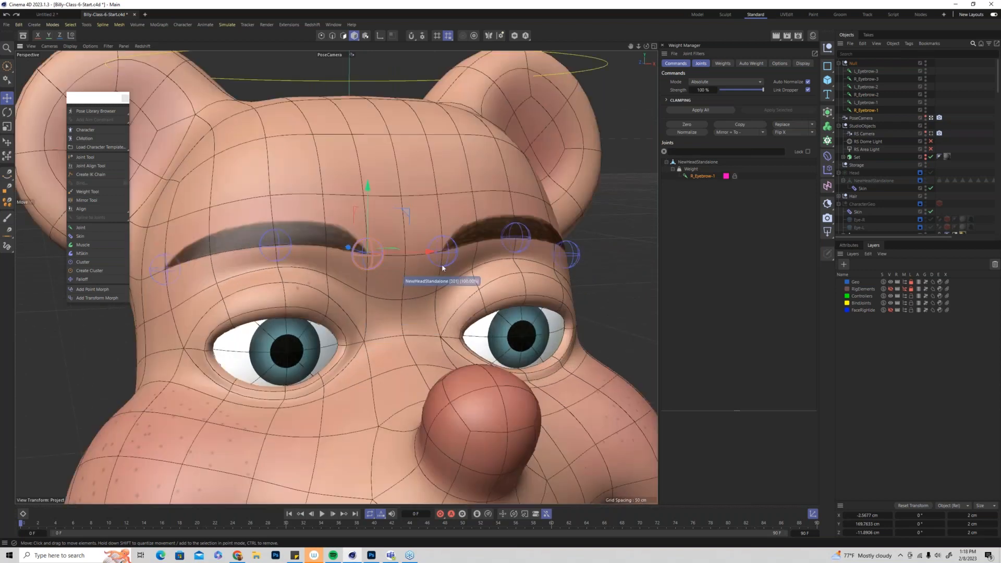
pyautogui.keyDown('shift'); pyautogui.click(442, 265); pyautogui.keyUp('shift')
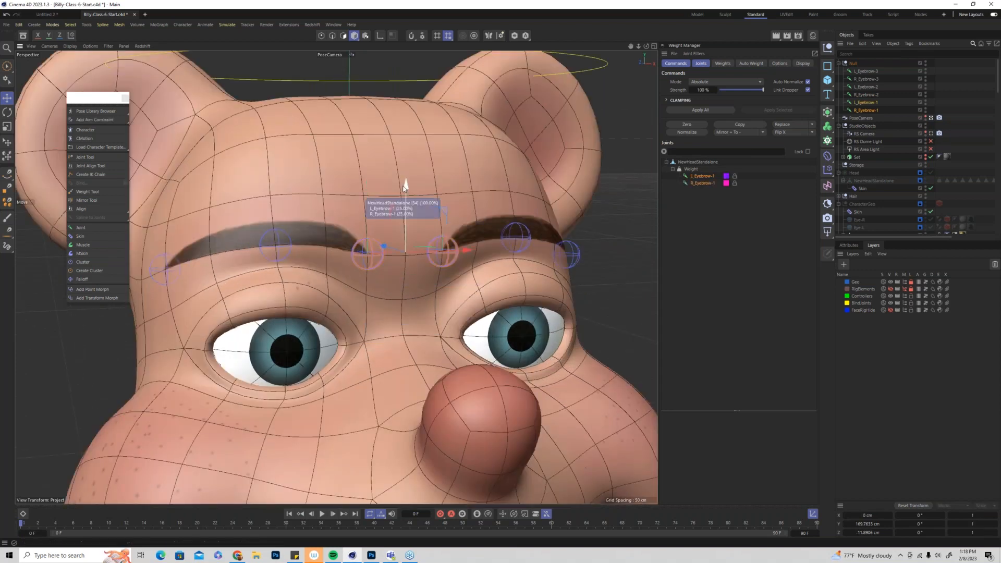
pyautogui.moveTo(405, 180); pyautogui.dragTo(405, 197)
pyautogui.moveTo(405, 239); pyautogui.dragTo(408, 244)
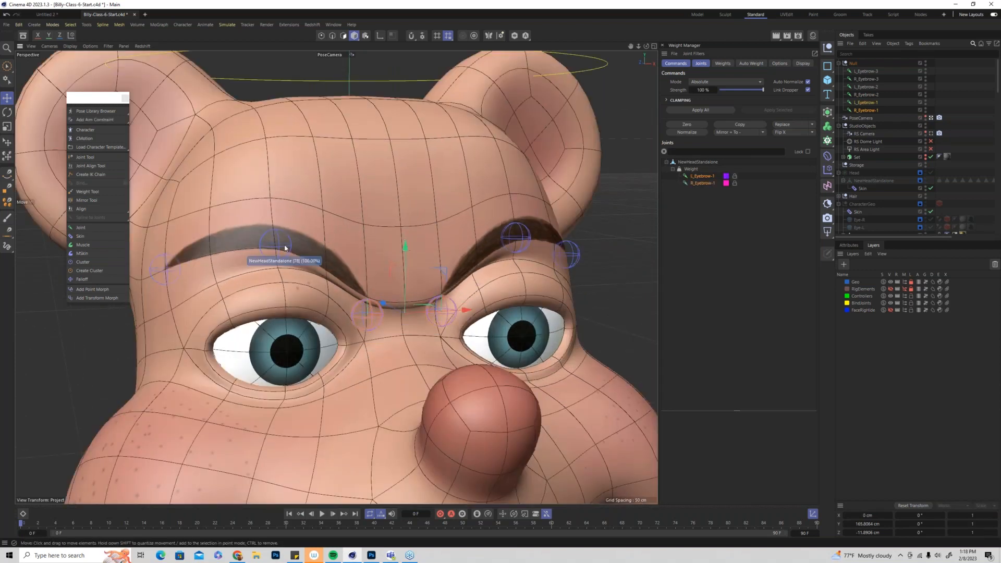
# Lower the two middle brow joints slightly to complete the frown, select L_Eyebrow-1, and check the expression from the front
pyautogui.click(517, 246)
pyautogui.moveTo(403, 193); pyautogui.dragTo(183, 305)
pyautogui.moveTo(460, 272); pyautogui.dragTo(437, 271)
pyautogui.click(402, 338)
pyautogui.keyDown('alt'); pyautogui.moveTo(402, 338); pyautogui.dragTo(471, 357); pyautogui.keyUp('alt')
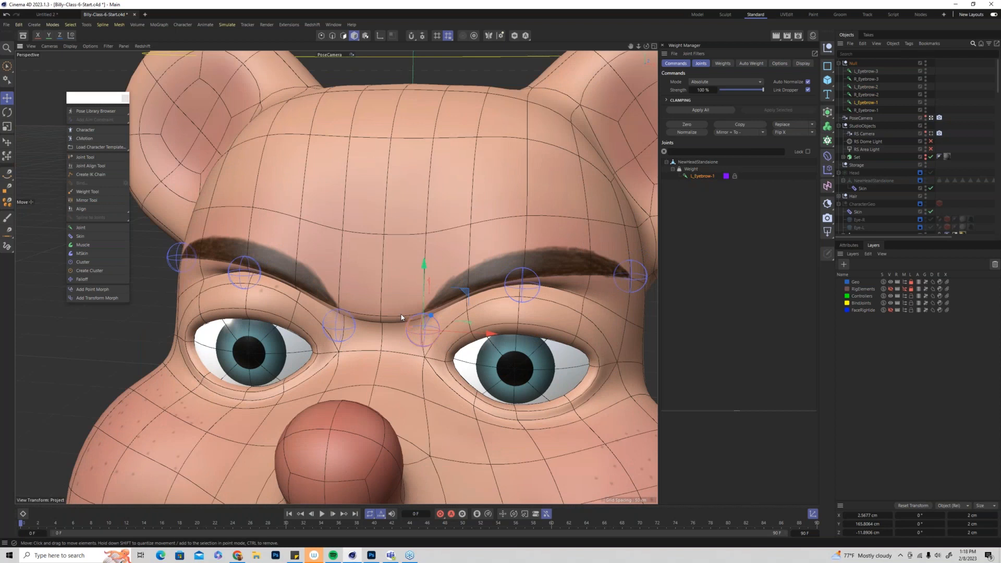
pyautogui.scroll(-3, 418, 317)
pyautogui.scroll(-5, 453, 322)
pyautogui.keyDown('alt'); pyautogui.moveTo(471, 394); pyautogui.dragTo(480, 371); pyautogui.keyUp('alt')
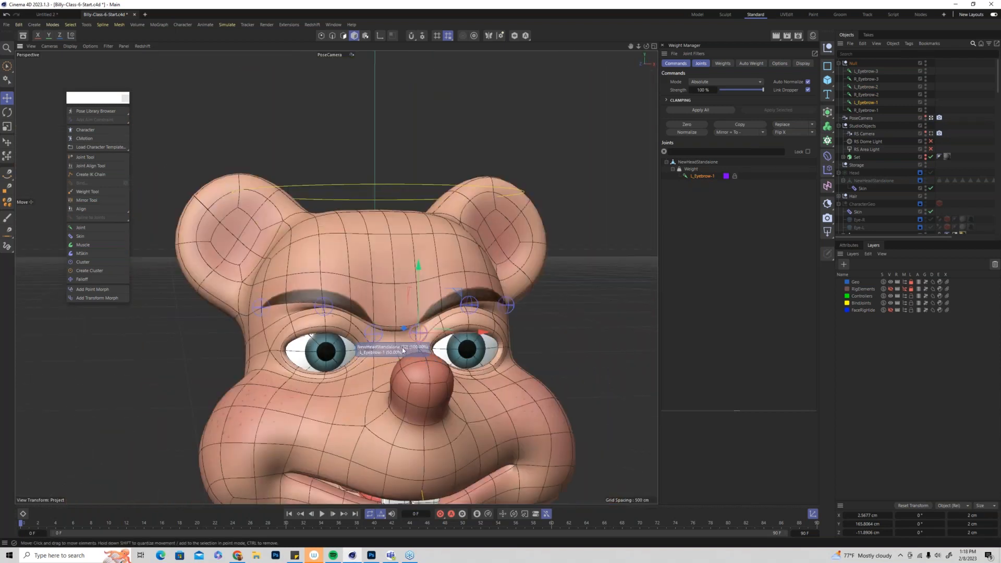
# Undo the frown pose so the eyebrow joints return to their neutral positions
pyautogui.keyDown('alt'); pyautogui.moveTo(389, 335); pyautogui.dragTo(438, 332); pyautogui.keyUp('alt')
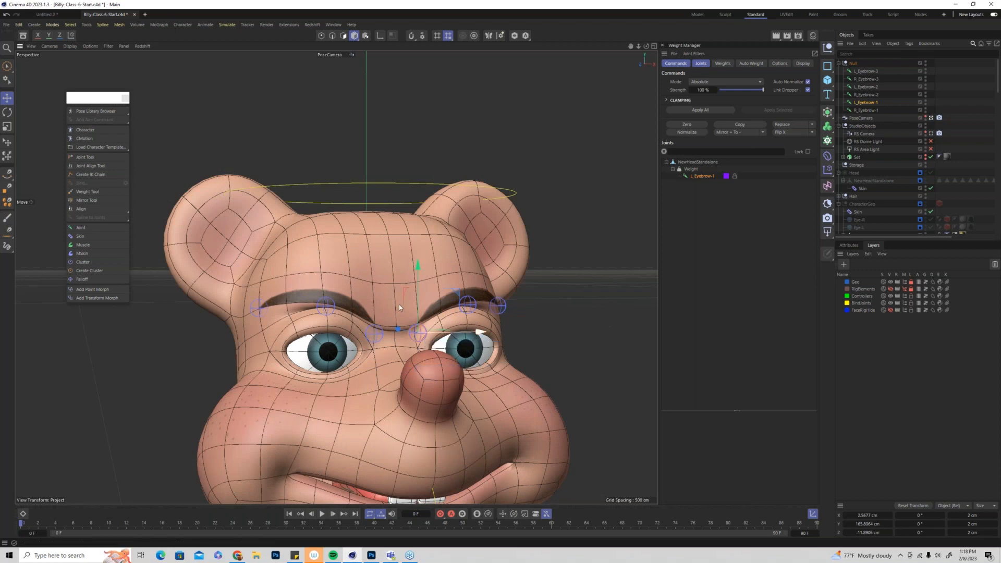
pyautogui.hotkey('ctrl', 'z')
pyautogui.hotkey('ctrl', 'z')
pyautogui.hotkey('ctrl', 'z')
pyautogui.hotkey('ctrl', 'z')
pyautogui.hotkey('ctrl', 'z')
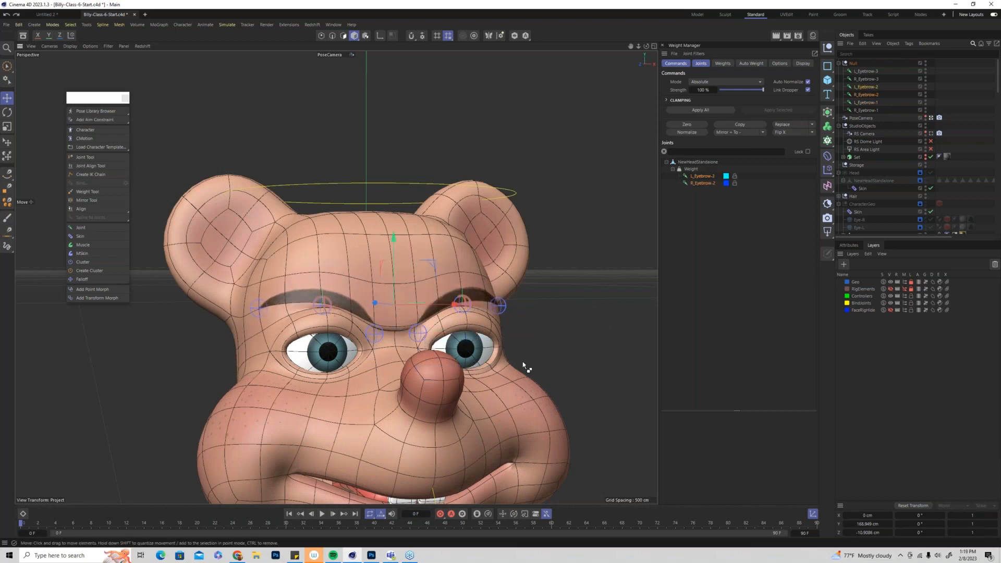
# Add a rectangle spline at the position of the R_Eyebrow-2 joint
pyautogui.keyDown('alt'); pyautogui.moveTo(399, 324); pyautogui.dragTo(485, 282); pyautogui.keyUp('alt')
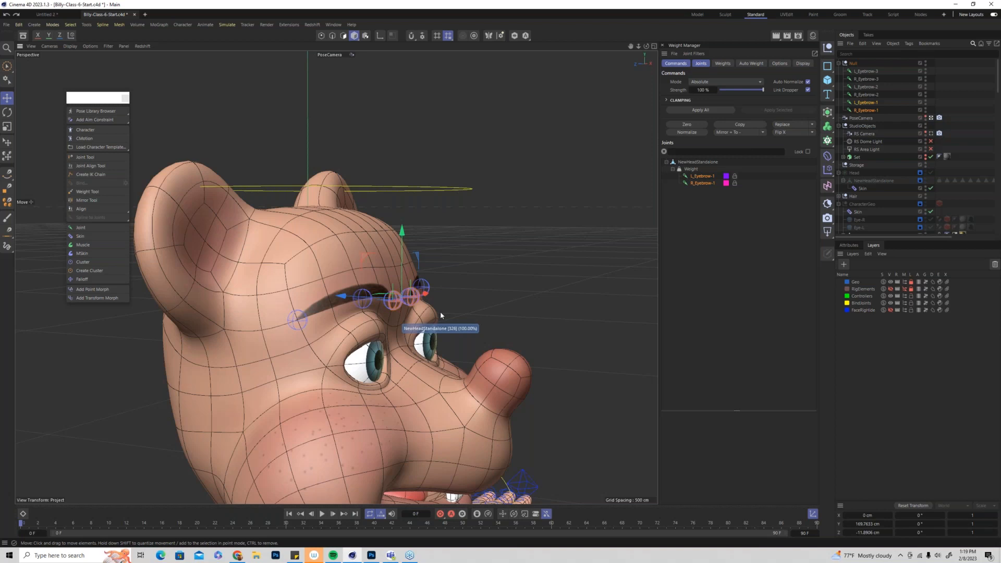
pyautogui.scroll(2, 368, 338)
pyautogui.scroll(5, 369, 338)
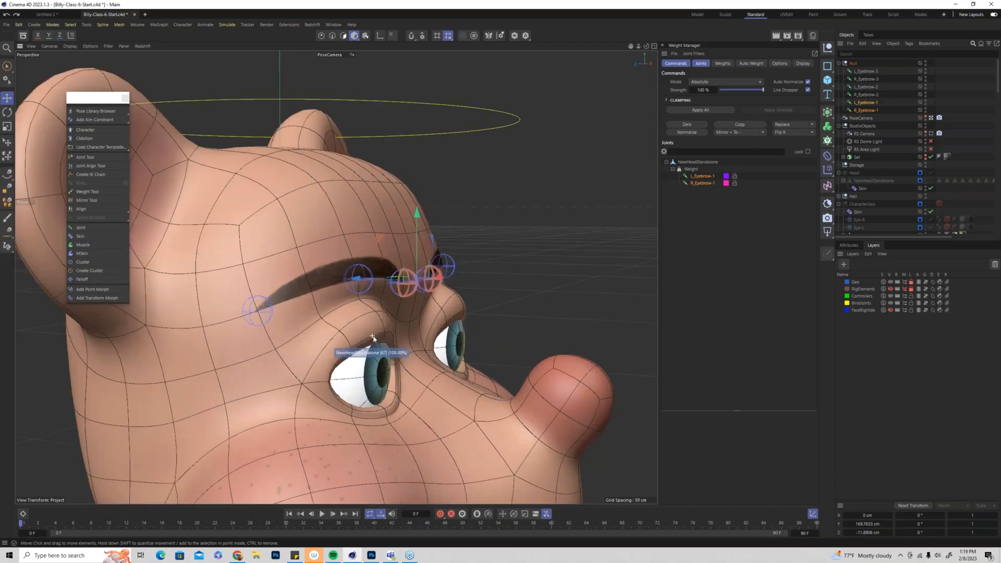
pyautogui.keyDown('alt'); pyautogui.moveTo(414, 277); pyautogui.dragTo(513, 244); pyautogui.keyUp('alt')
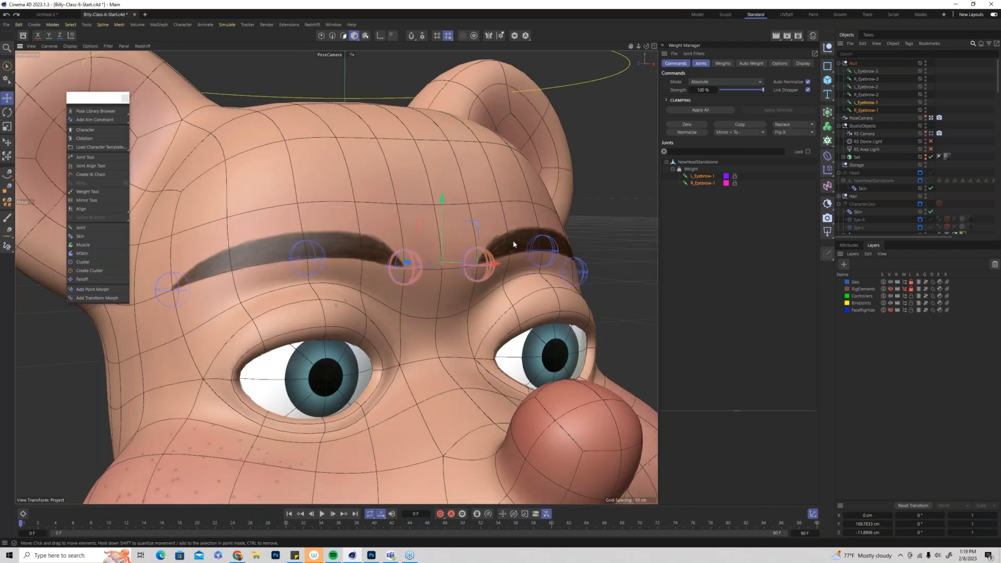
pyautogui.scroll(-8, 514, 244)
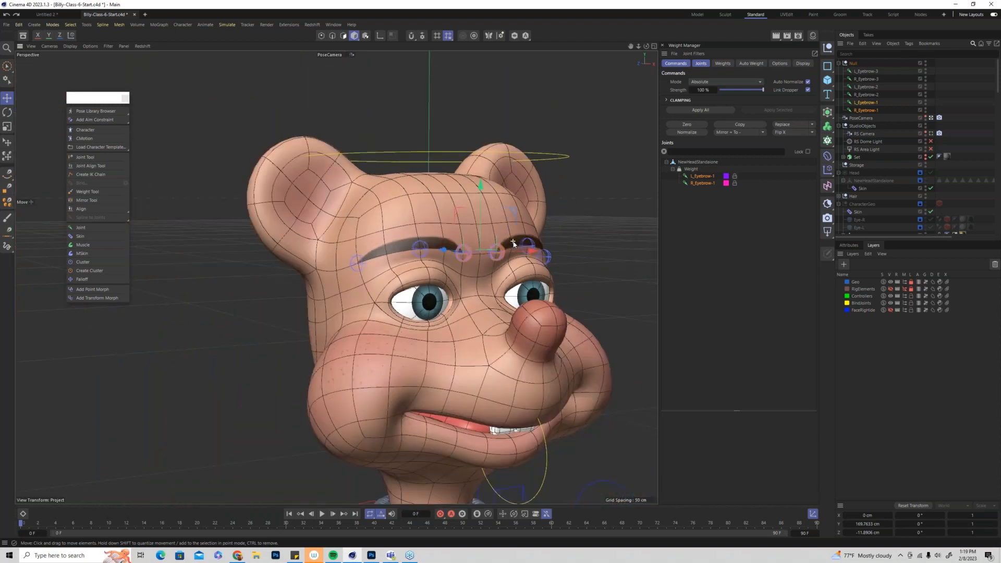
pyautogui.scroll(-2, 513, 244)
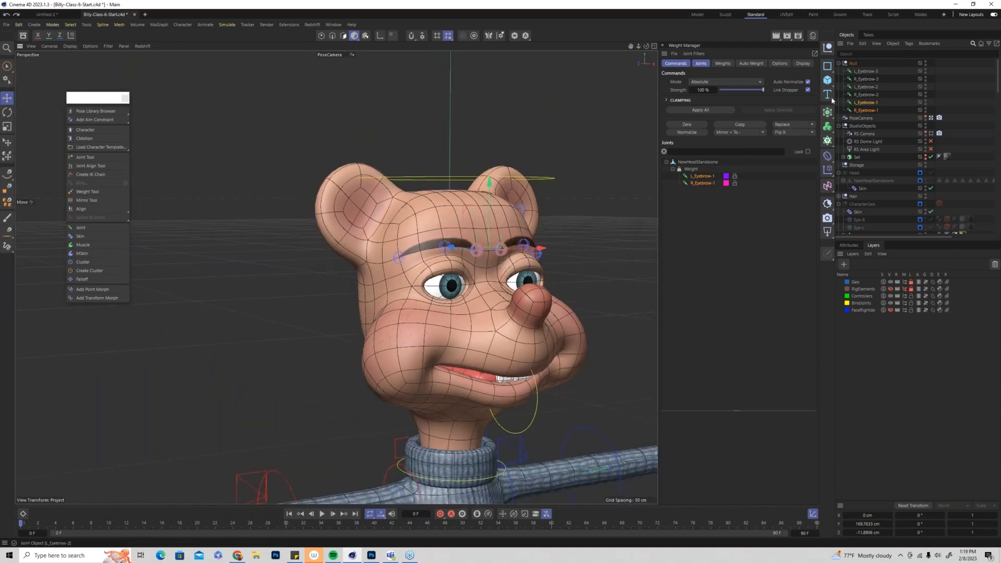
pyautogui.click(449, 244)
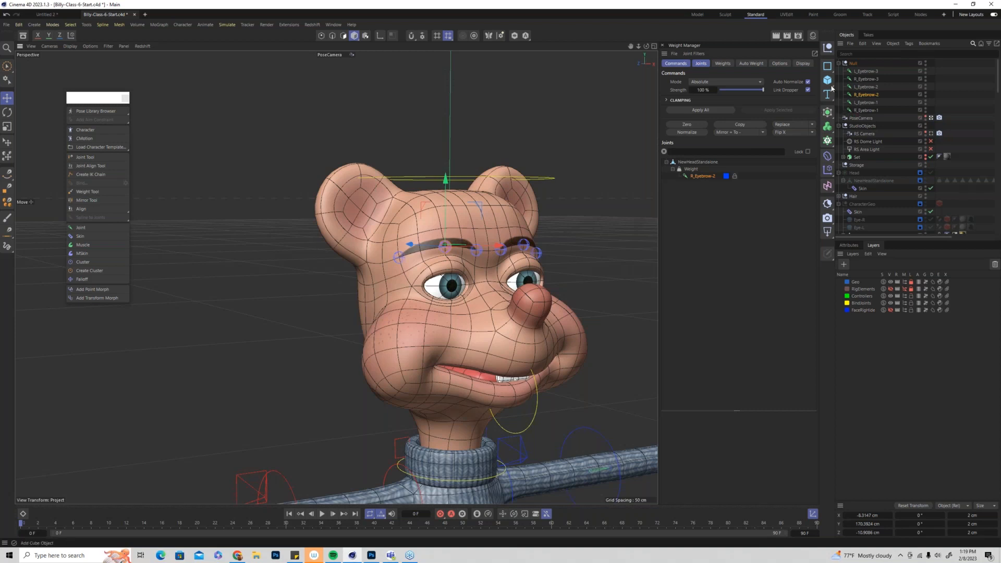
pyautogui.click(828, 68)
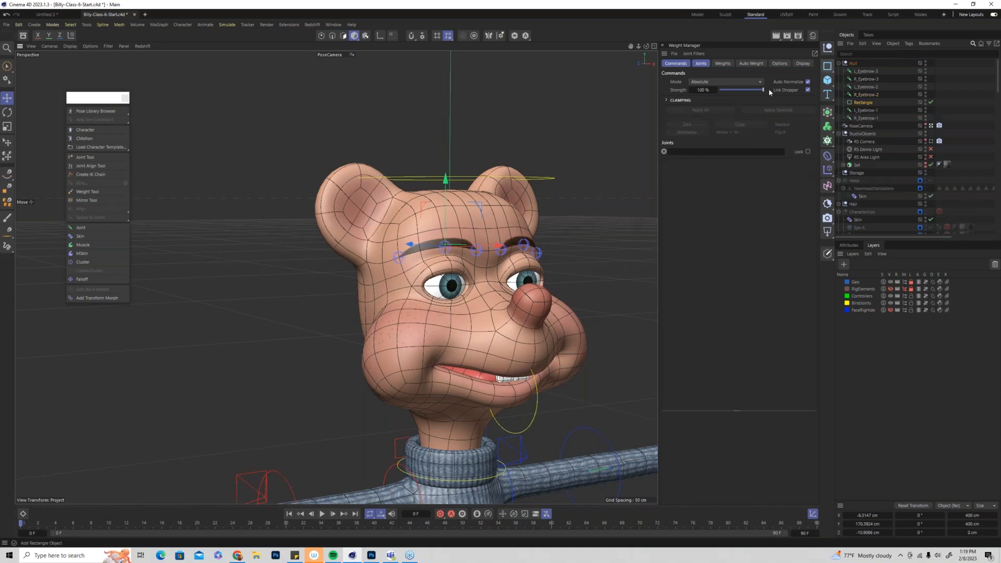
# Scale the rectangle spline down uniformly to about 8.8 cm in width and height
pyautogui.scroll(-12, 501, 279)
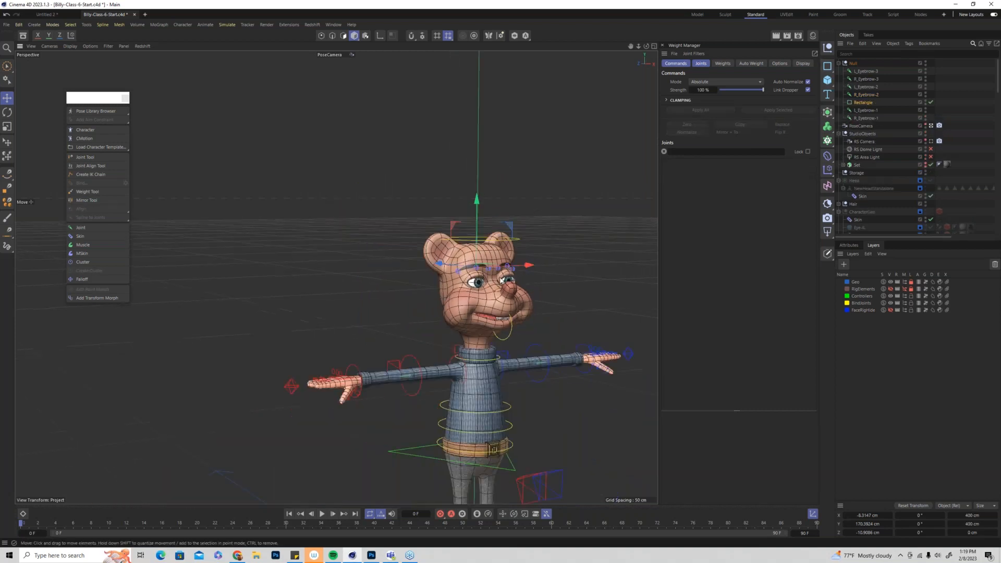
pyautogui.scroll(-5, 503, 279)
pyautogui.press('t')
pyautogui.moveTo(593, 413); pyautogui.dragTo(127, 327)
pyautogui.scroll(3, 510, 281)
pyautogui.scroll(8, 510, 281)
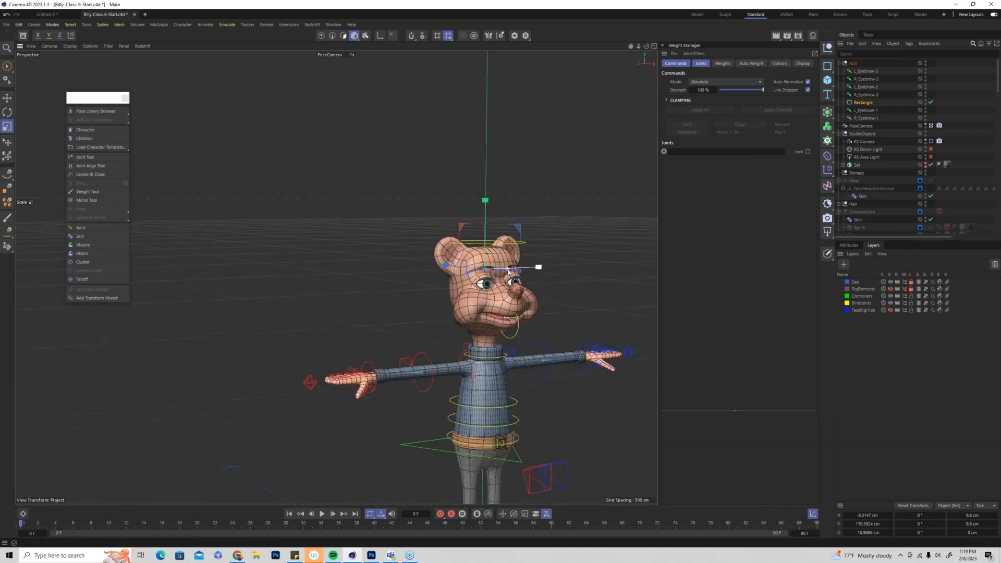
pyautogui.scroll(8, 508, 270)
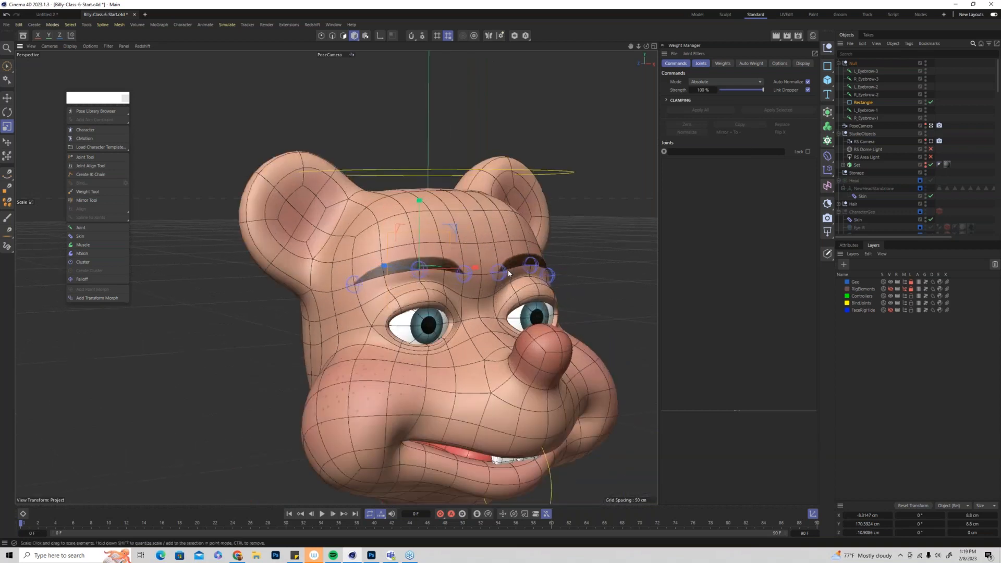
# Move the rectangle forward in front of the right brow, to a Z position of about -17.1 cm
pyautogui.keyDown('alt'); pyautogui.moveTo(368, 297); pyautogui.dragTo(390, 306); pyautogui.keyUp('alt')
pyautogui.press('e')
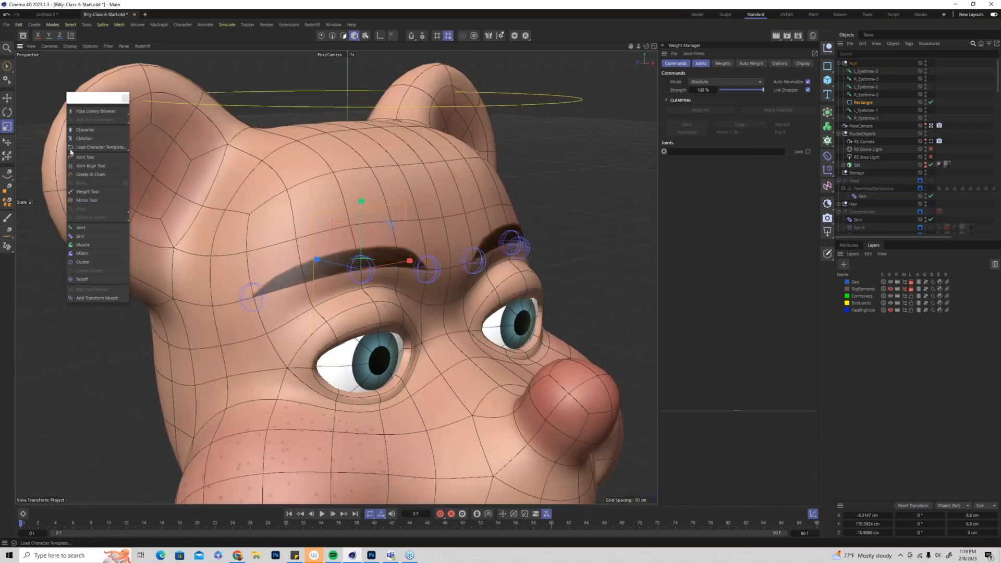
pyautogui.moveTo(319, 259); pyautogui.dragTo(458, 284)
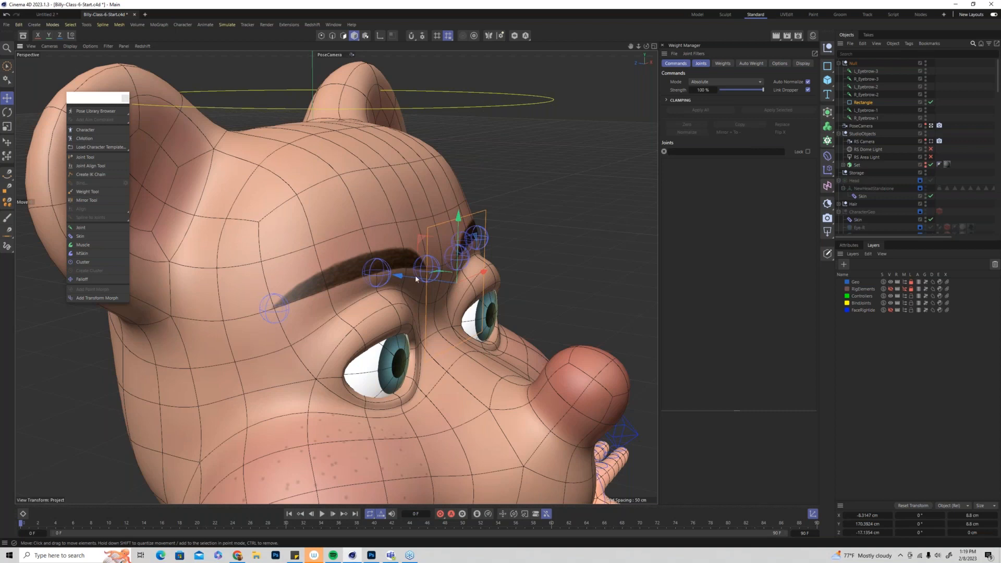
# Place the rectangle first under the Null, above the eyebrow joints, and rename it R_Brow-Con+
pyautogui.keyDown('alt'); pyautogui.moveTo(467, 293); pyautogui.dragTo(458, 269); pyautogui.keyUp('alt')
pyautogui.moveTo(867, 105); pyautogui.dragTo(863, 74)
pyautogui.doubleClick(862, 71)
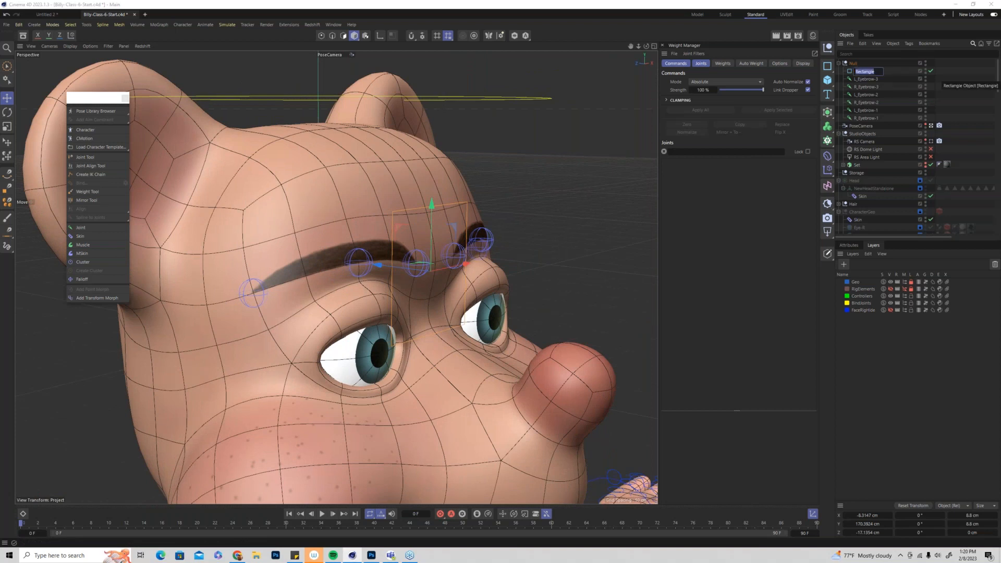
pyautogui.write('L')
pyautogui.write('_Brow-C')
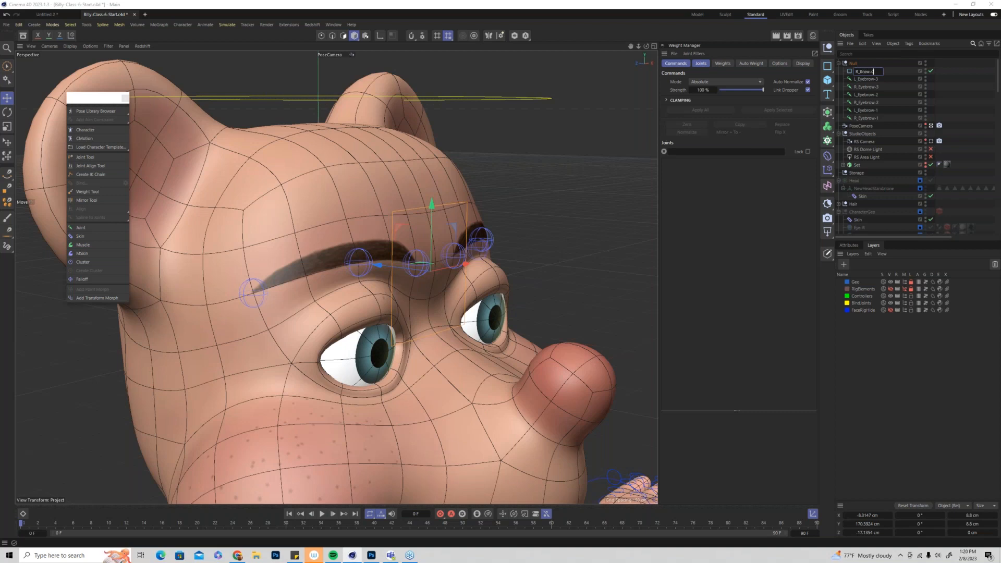
pyautogui.write('on+')
# Convert the R_Brow-Con+ rectangle into an editable spline
pyautogui.click(871, 73)
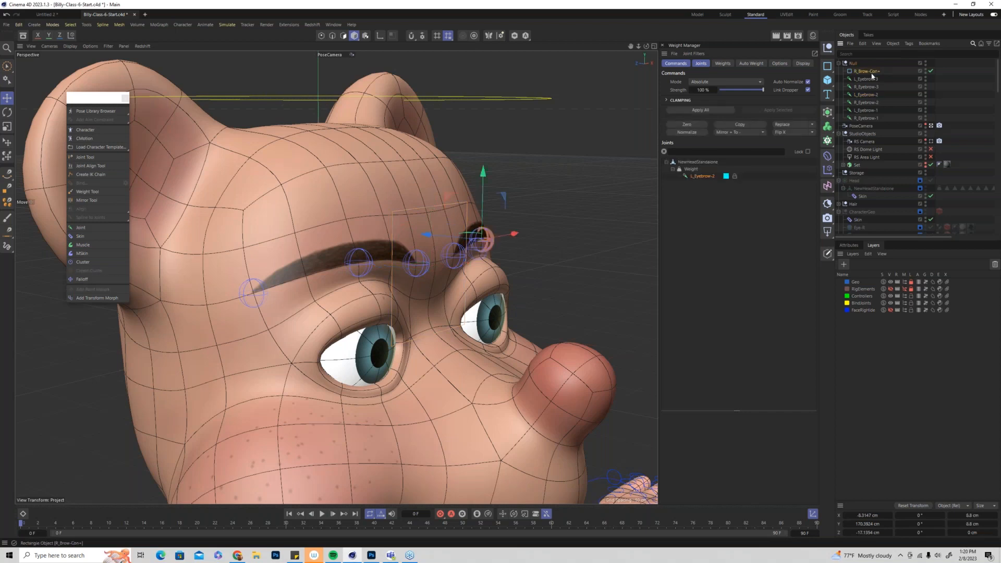
pyautogui.press('o')
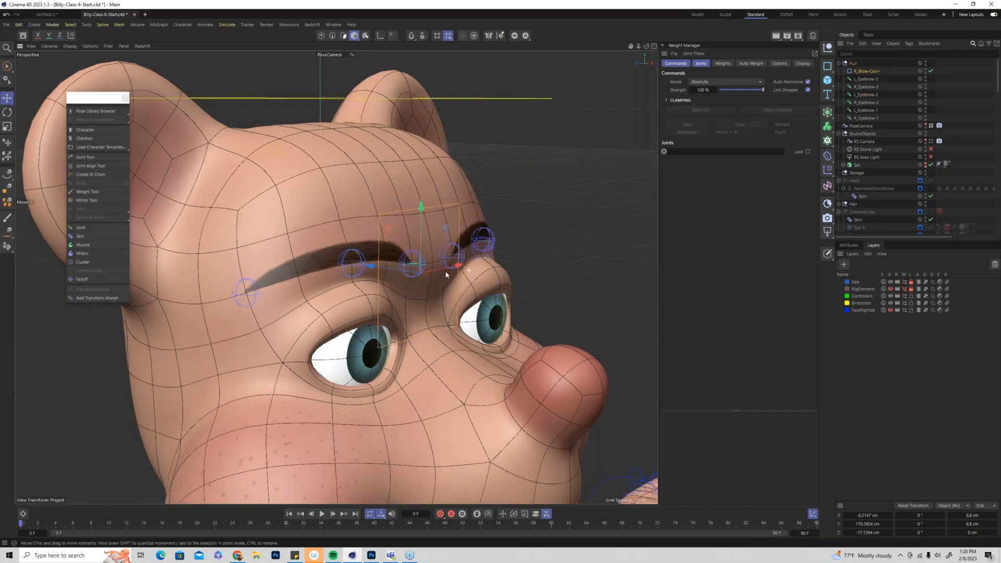
pyautogui.keyDown('alt'); pyautogui.moveTo(440, 271); pyautogui.dragTo(461, 264); pyautogui.keyUp('alt')
pyautogui.rightClick(866, 73)
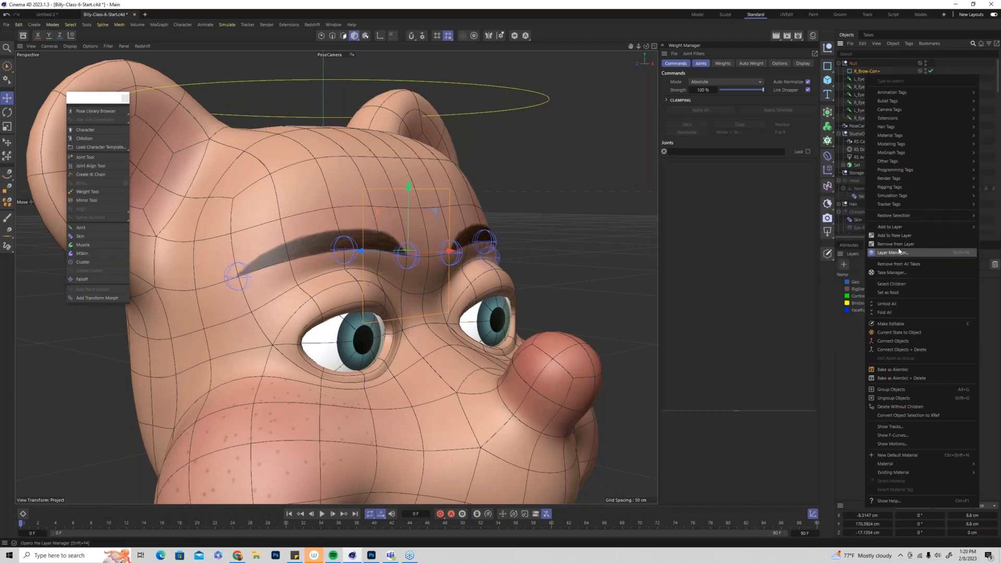
pyautogui.click(906, 325)
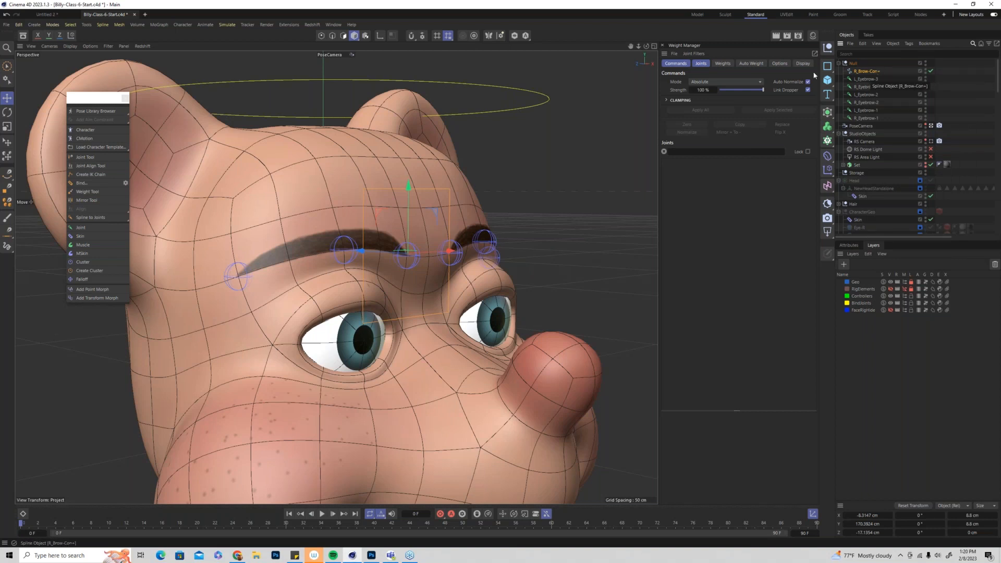
# Select all points of R_Brow-Con+ and scale them vertically to a height of about 2.1 cm
pyautogui.click(322, 35)
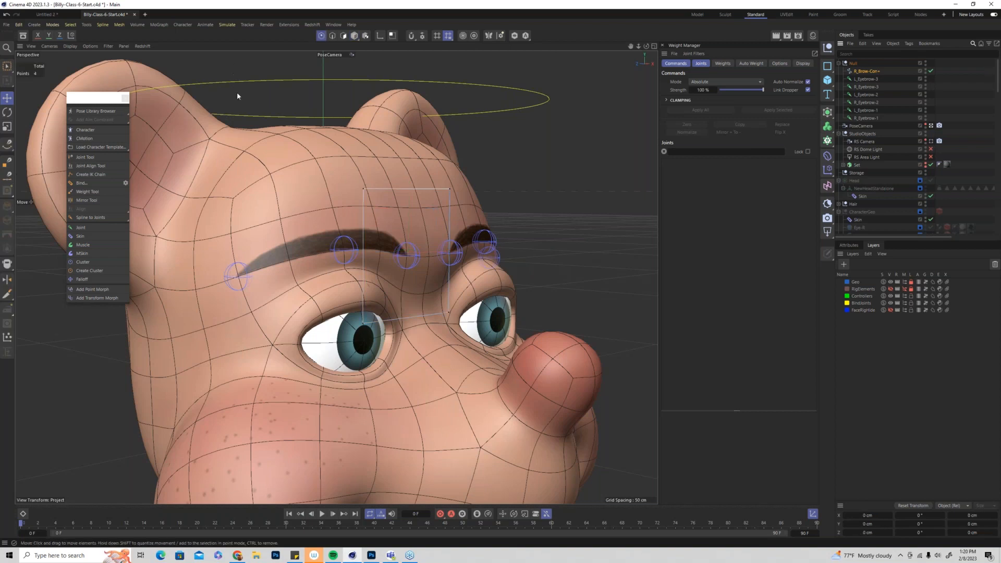
pyautogui.hotkey('ctrl', 'a')
pyautogui.press('t')
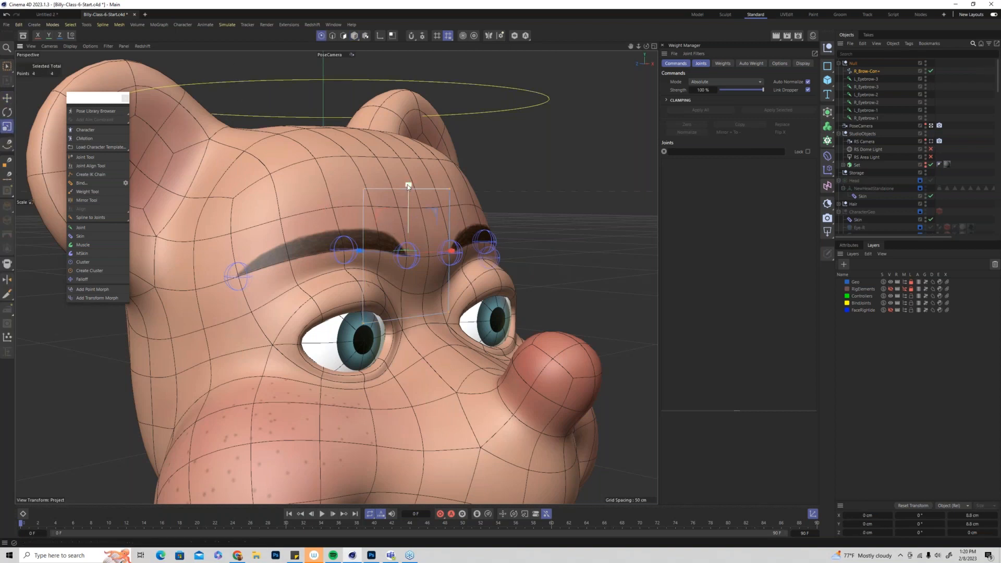
pyautogui.moveTo(408, 186); pyautogui.dragTo(412, 240)
# Subdivide the R_Brow-Con+ spline and delete the new middle points on its two short sides
pyautogui.click(119, 24)
pyautogui.moveTo(146, 113)
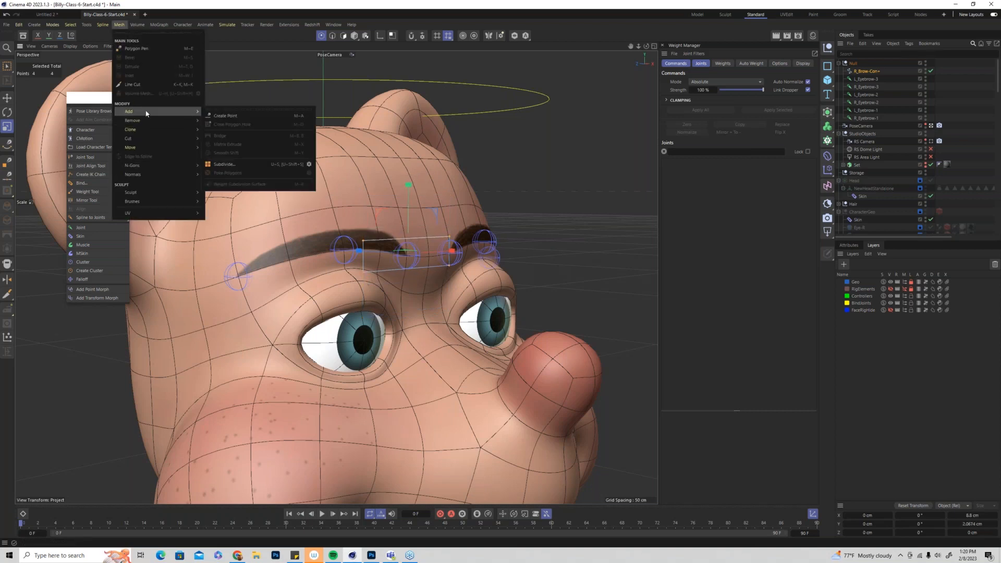
pyautogui.click(246, 163)
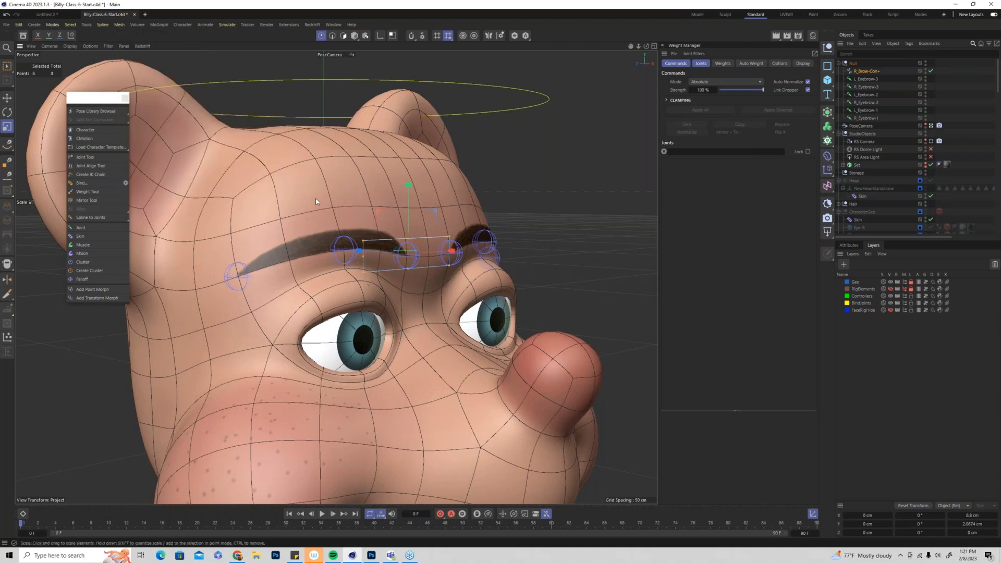
pyautogui.press('e')
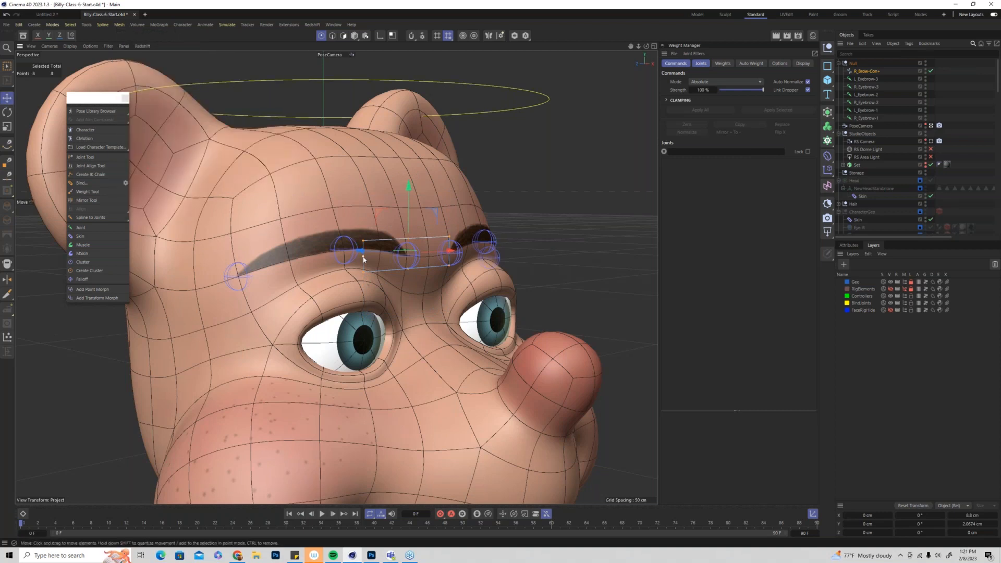
pyautogui.click(363, 254)
pyautogui.keyDown('shift'); pyautogui.click(450, 251); pyautogui.keyUp('shift')
pyautogui.press('Delete')
# Raise the middle points of the spline's upper and lower edges about 1 cm into a brow-like arch, and return to model mode
pyautogui.click(409, 239)
pyautogui.keyDown('shift'); pyautogui.click(409, 271); pyautogui.keyUp('shift')
pyautogui.moveTo(411, 185); pyautogui.dragTo(411, 172)
pyautogui.keyDown('alt'); pyautogui.moveTo(454, 290); pyautogui.dragTo(383, 293); pyautogui.keyUp('alt')
pyautogui.click(243, 236)
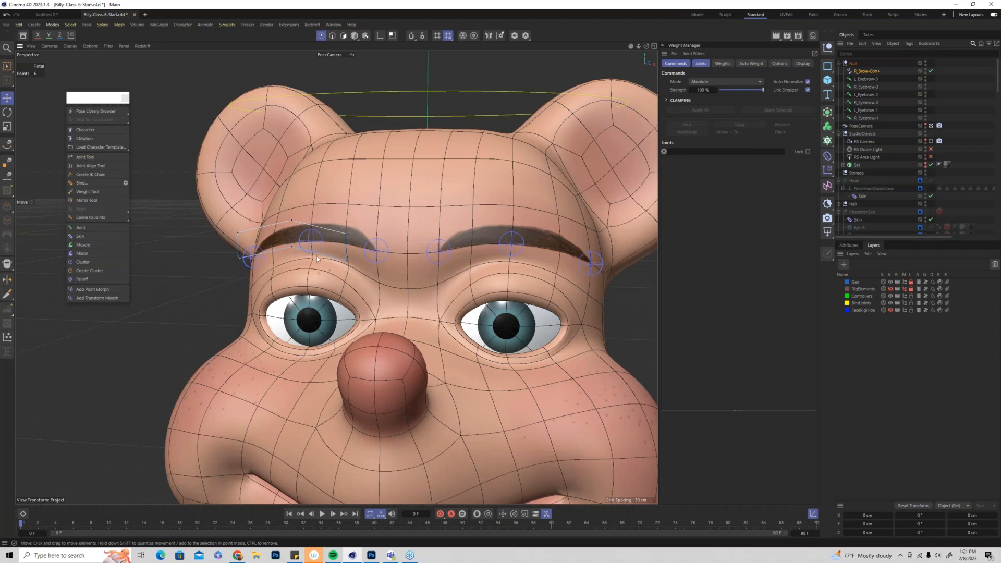
pyautogui.keyDown('alt'); pyautogui.moveTo(323, 259); pyautogui.dragTo(111, 83); pyautogui.keyUp('alt')
pyautogui.click(355, 36)
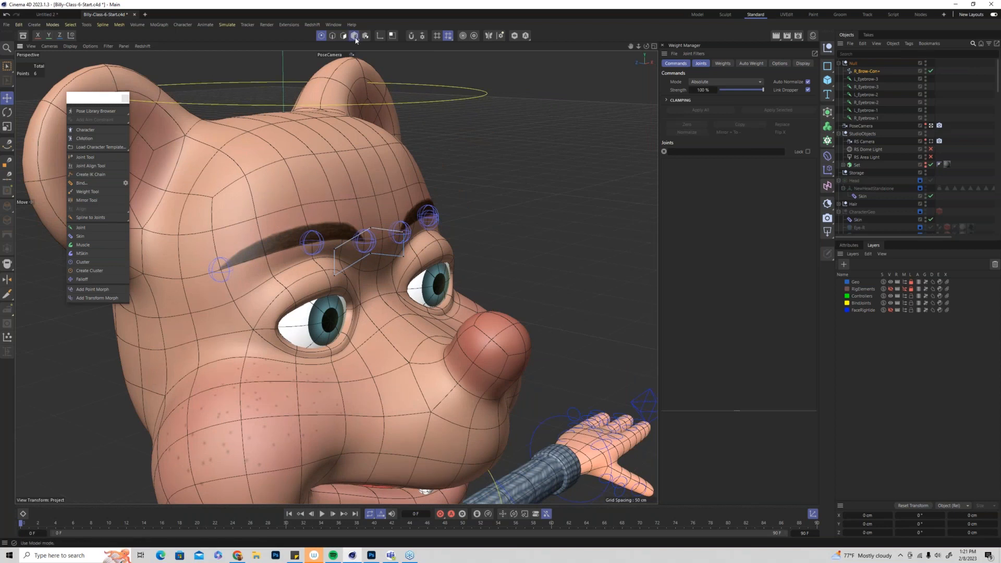
# Add Constraint tags to R_Eyebrow-1, R_Eyebrow-2 and R_Eyebrow-3, enabling Parent with R_Brow-Con+ as the target
pyautogui.moveTo(323, 233)
pyautogui.keyDown('alt'); pyautogui.mouseDown()
pyautogui.moveTo(252, 200)
pyautogui.moveTo(181, 230)
pyautogui.moveTo(265, 249)
pyautogui.moveTo(355, 216)
pyautogui.moveTo(258, 214)
pyautogui.moveTo(323, 229)
pyautogui.mouseUp(); pyautogui.keyUp('alt')
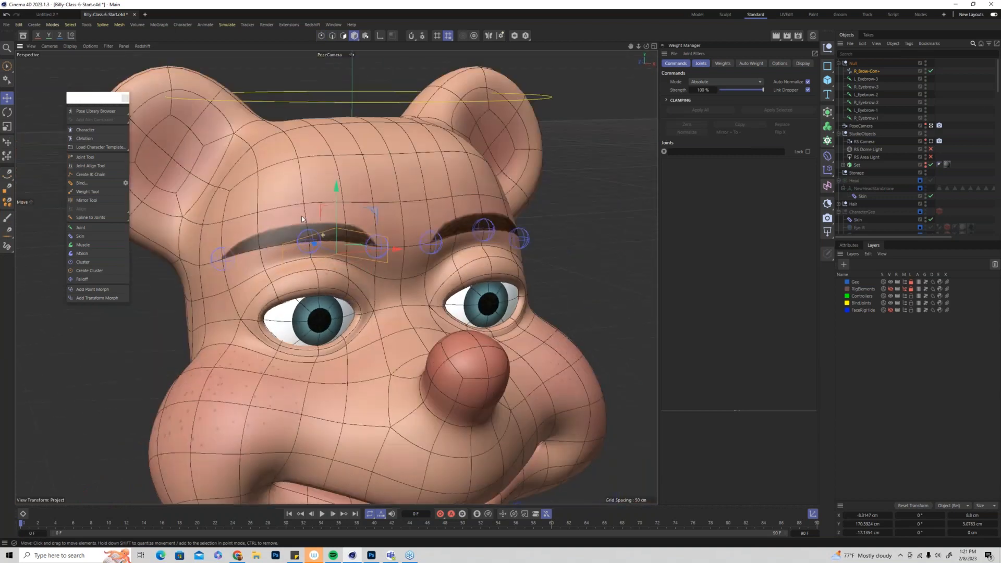
pyautogui.click(866, 118)
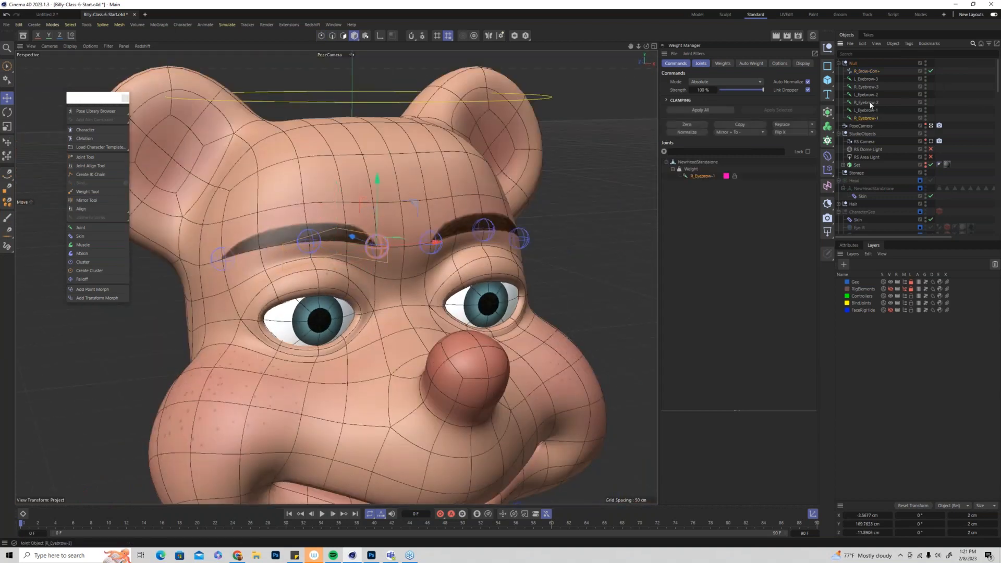
pyautogui.keyDown('ctrl'); pyautogui.click(866, 102); pyautogui.keyUp('ctrl')
pyautogui.keyDown('ctrl'); pyautogui.click(866, 86); pyautogui.keyUp('ctrl')
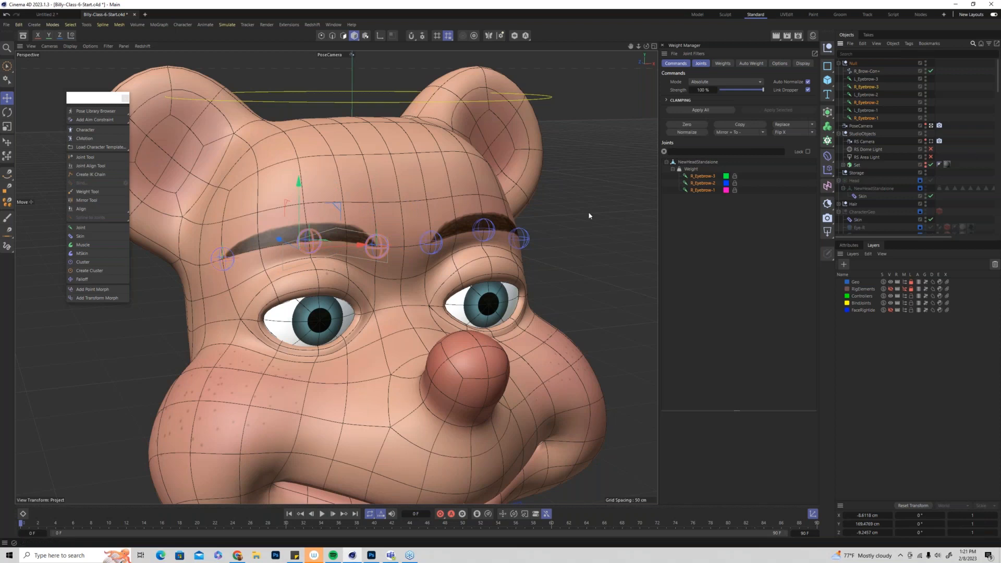
pyautogui.moveTo(506, 230)
pyautogui.keyDown('alt'); pyautogui.mouseDown()
pyautogui.moveTo(457, 215)
pyautogui.moveTo(523, 227)
pyautogui.mouseUp(); pyautogui.keyUp('alt')
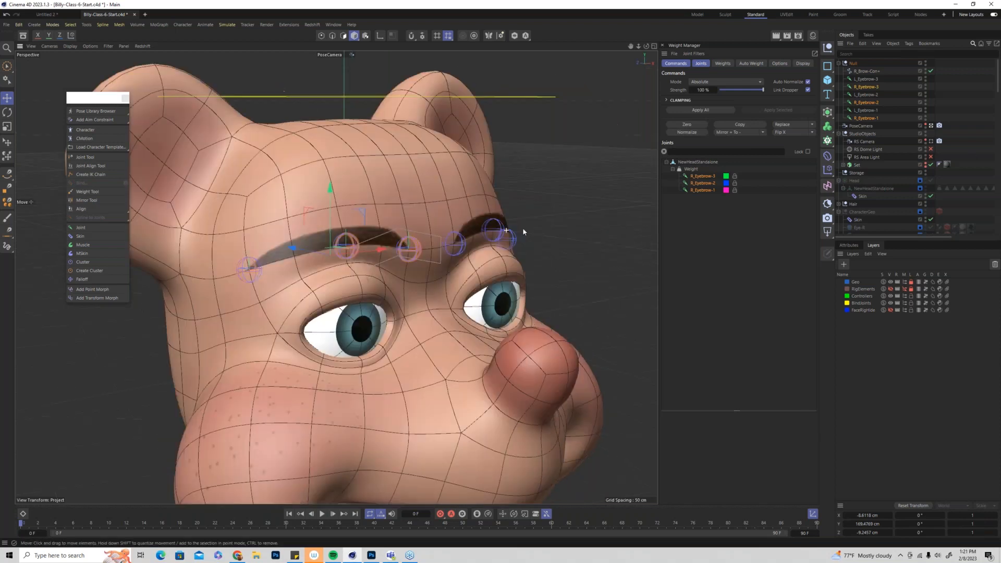
pyautogui.rightClick(874, 88)
pyautogui.moveTo(896, 202)
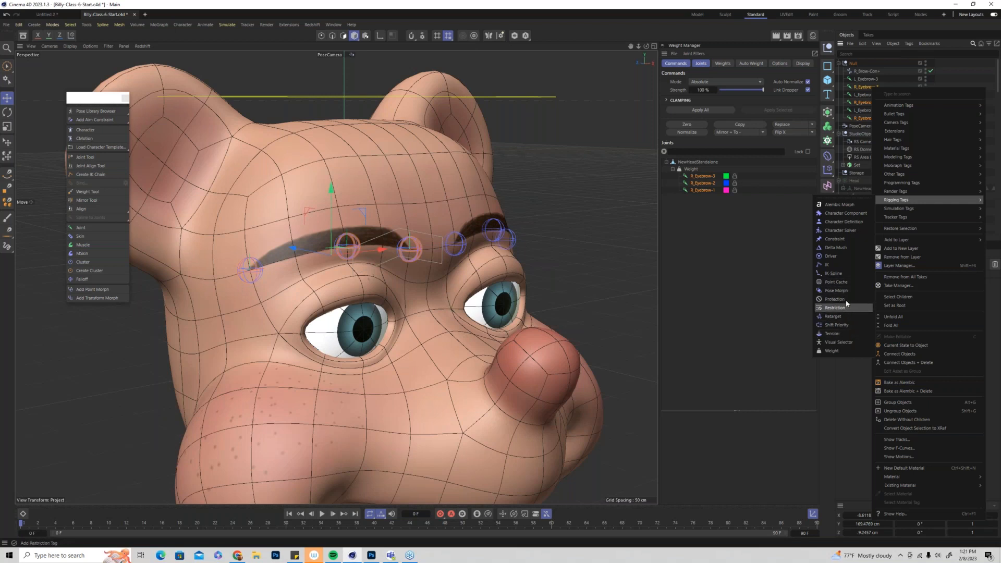
pyautogui.click(836, 239)
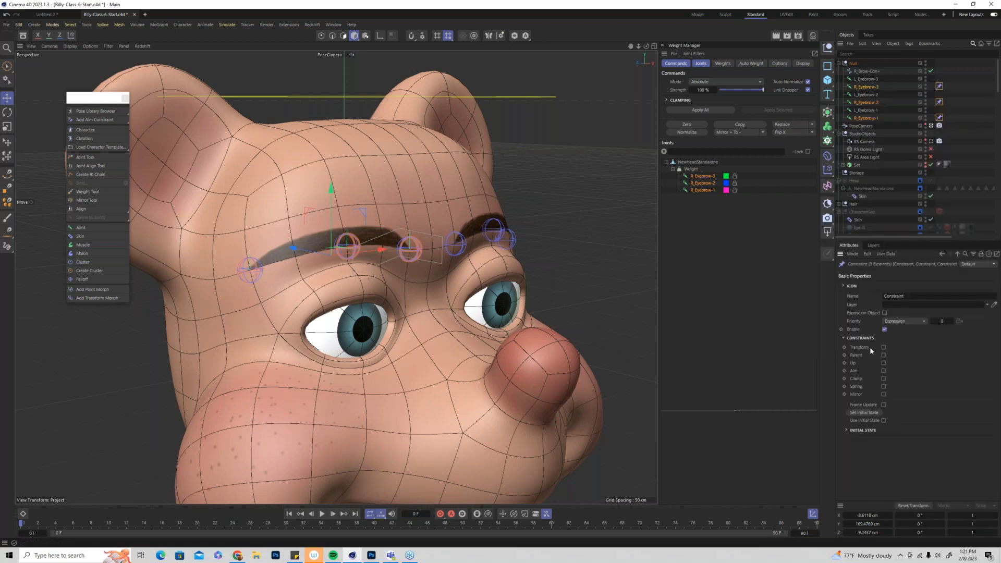
pyautogui.click(883, 355)
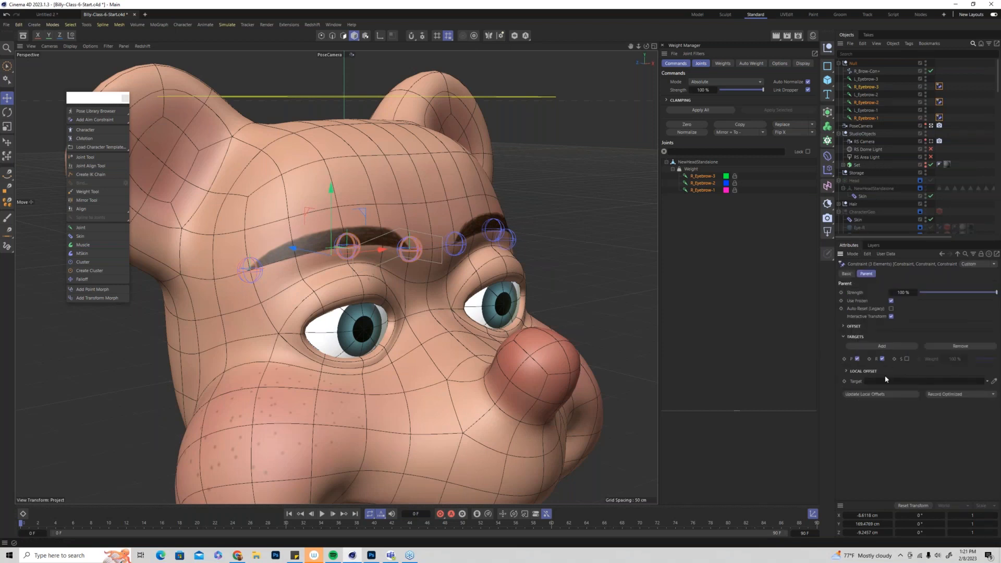
pyautogui.moveTo(866, 71); pyautogui.dragTo(908, 382)
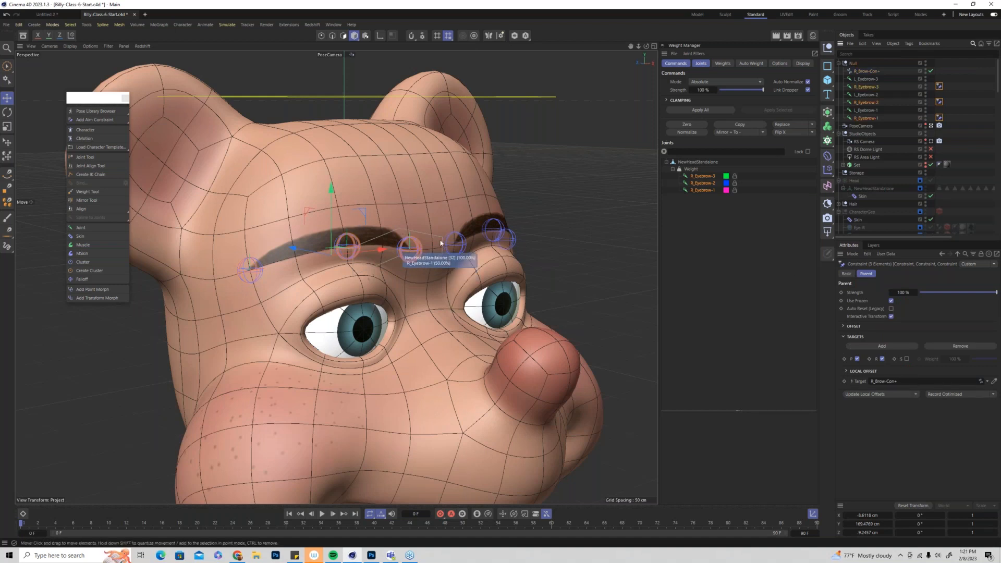
# Select R_Brow-Con+ in the viewport, test the eyebrow joints by moving it vertically, and undo the test
pyautogui.click(7, 99)
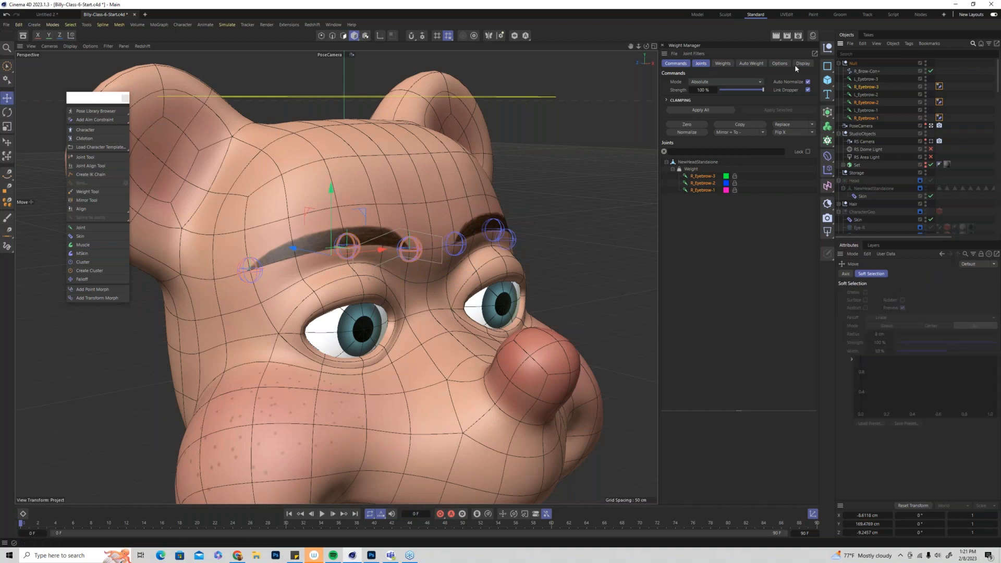
pyautogui.click(411, 233)
pyautogui.moveTo(400, 189)
pyautogui.mouseDown()
pyautogui.moveTo(396, 165)
pyautogui.moveTo(403, 174)
pyautogui.mouseUp()
pyautogui.hotkey('ctrl', 'z')
pyautogui.hotkey('ctrl', 'z')
pyautogui.hotkey('ctrl', 'z')
pyautogui.hotkey('ctrl', 'z')
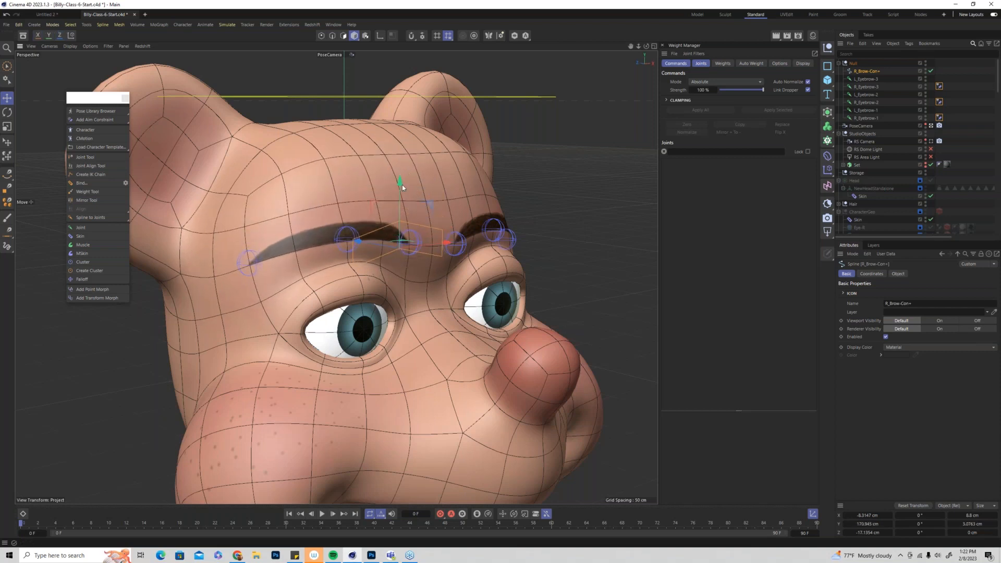
pyautogui.hotkey('ctrl', 'z')
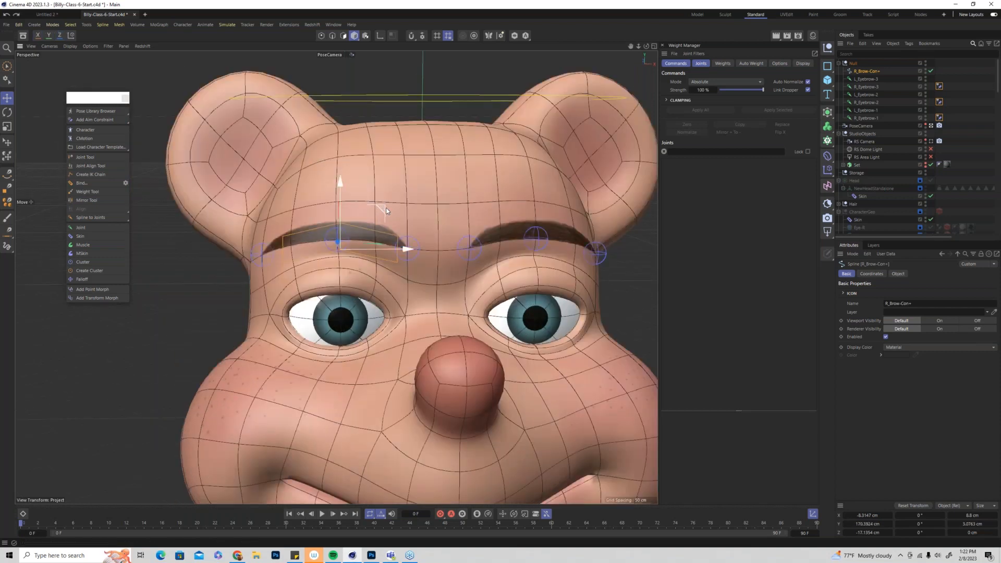
# Try shifting R_Brow-Con+ in the front plane to test the constrained eyebrow joints, and undo the shift
pyautogui.moveTo(390, 208)
pyautogui.mouseDown()
pyautogui.moveTo(410, 208)
pyautogui.moveTo(378, 217)
pyautogui.moveTo(397, 173)
pyautogui.moveTo(404, 188)
pyautogui.moveTo(380, 217)
pyautogui.moveTo(389, 216)
pyautogui.mouseUp()
pyautogui.hotkey('ctrl', 'z')
pyautogui.hotkey('ctrl', 'z')
pyautogui.hotkey('ctrl', 'z')
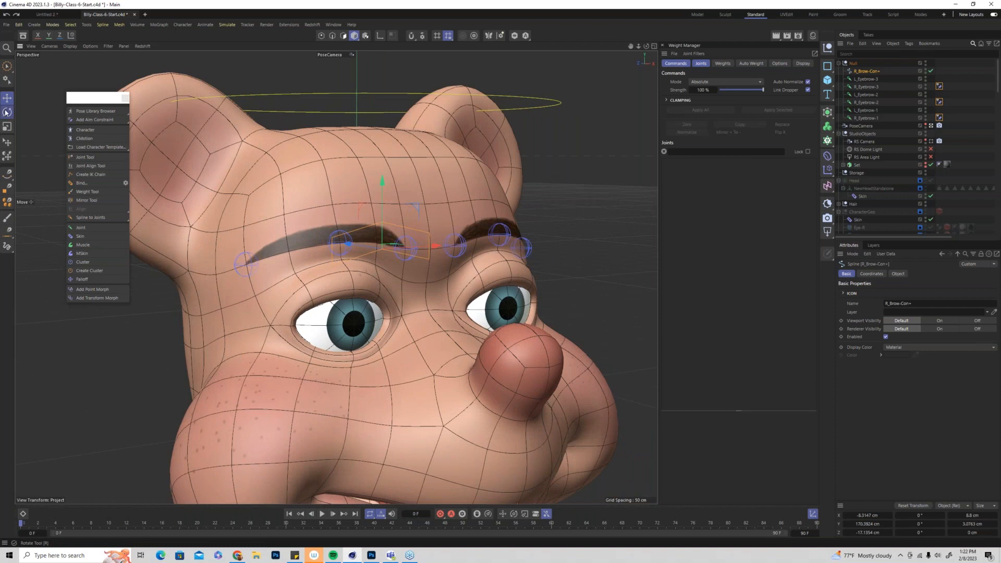
# Test-rotate R_Brow-Con+, and raise the controller about 1.8 cm to lift the right eyebrow
pyautogui.click(7, 113)
pyautogui.moveTo(348, 240); pyautogui.dragTo(355, 285)
pyautogui.click(7, 98)
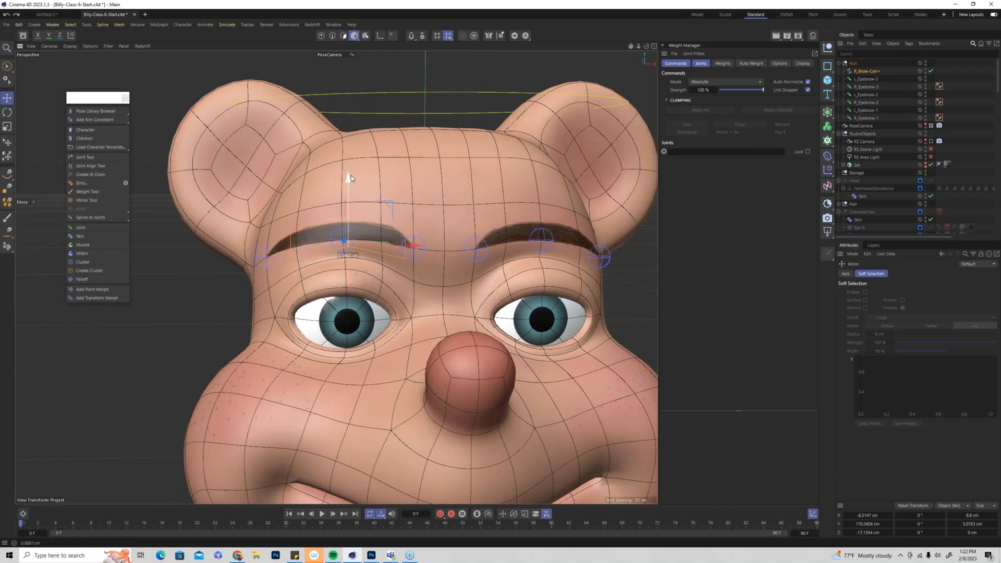
pyautogui.moveTo(351, 175); pyautogui.dragTo(359, 154)
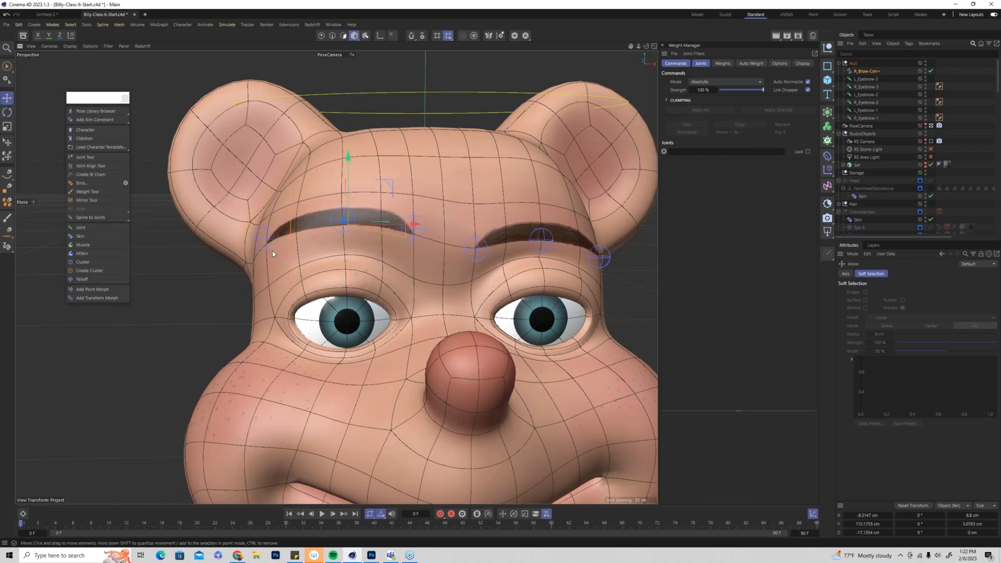
# Adjust the R_Eyebrow-3 and R_Eyebrow-2 joints individually by moving each a small distance vertically
pyautogui.click(273, 248)
pyautogui.moveTo(267, 180); pyautogui.dragTo(295, 182)
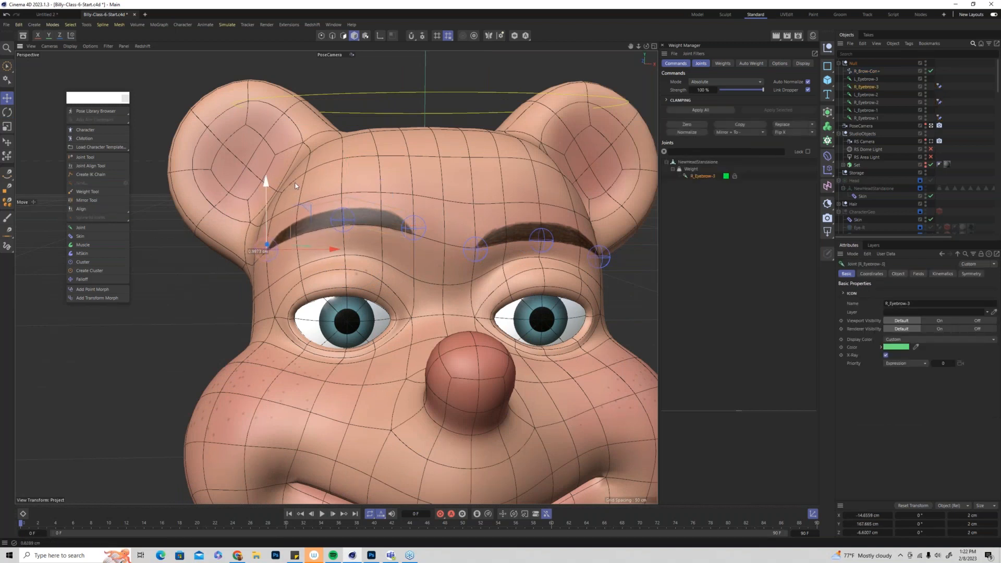
pyautogui.click(352, 214)
pyautogui.moveTo(344, 155); pyautogui.dragTo(346, 164)
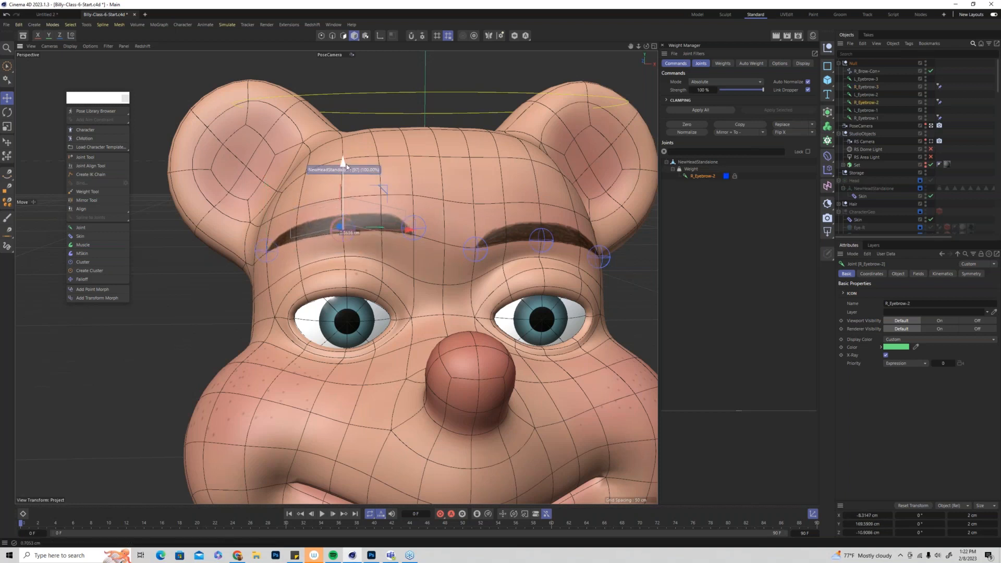
# Move R_Brow-Con+ vertically with the adjusted joints, and undo all test moves of the controller and joints
pyautogui.click(289, 218)
pyautogui.keyDown('alt'); pyautogui.moveTo(323, 235); pyautogui.dragTo(399, 268); pyautogui.keyUp('alt')
pyautogui.moveTo(394, 179); pyautogui.dragTo(397, 194)
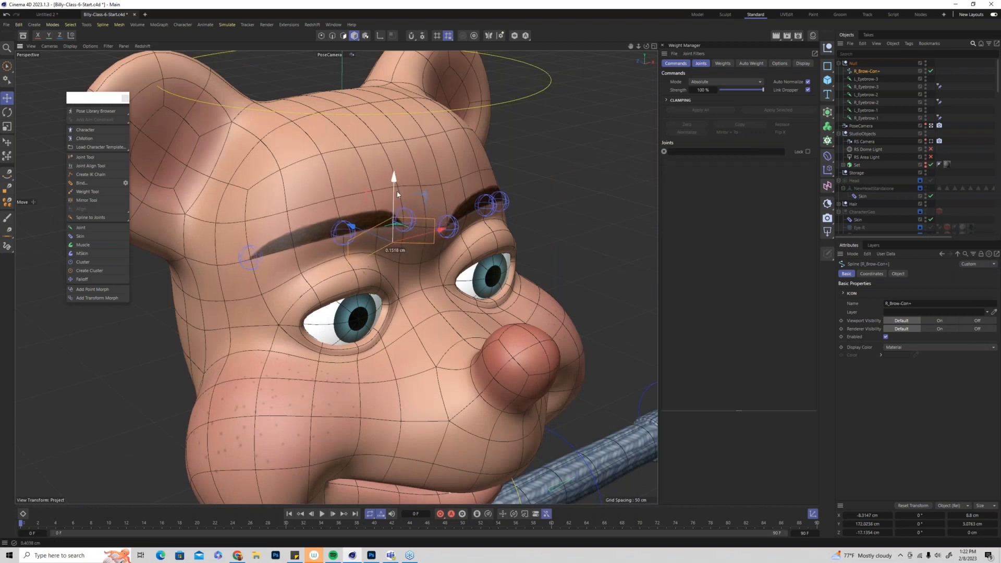
pyautogui.hotkey('ctrl', 'a')
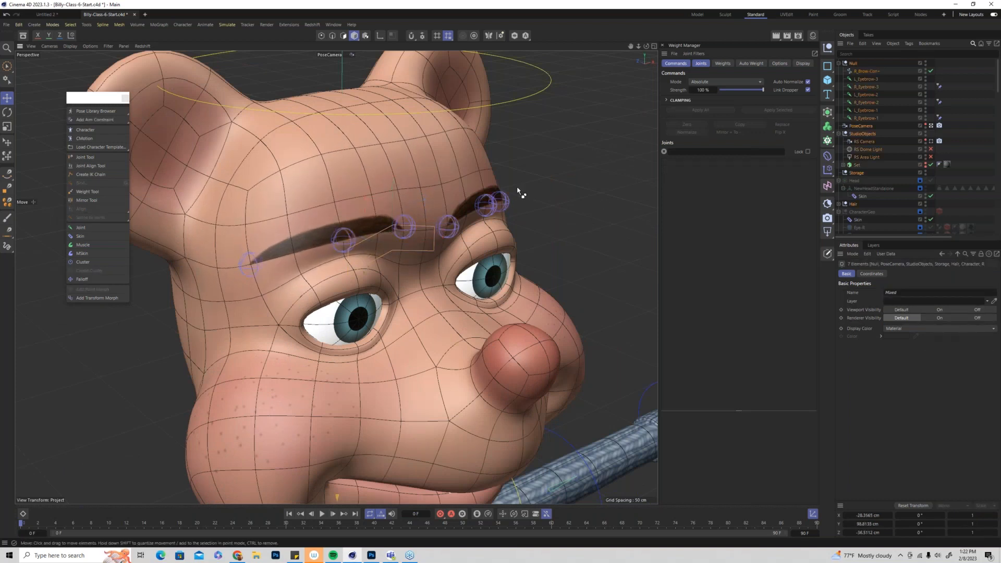
pyautogui.hotkey('ctrl', 'z')
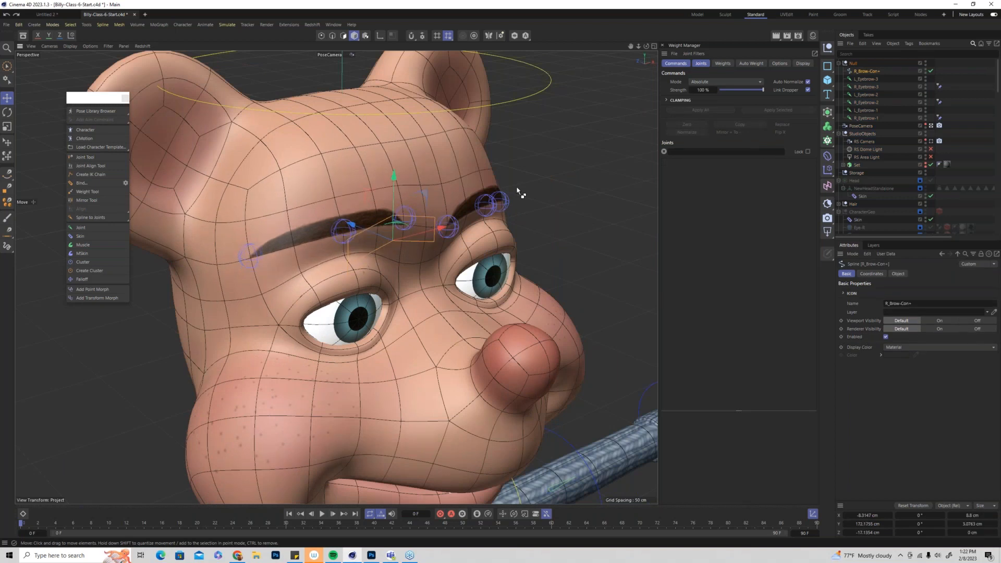
pyautogui.hotkey('ctrl', 'z')
pyautogui.hotkey('ctrl', 'z')
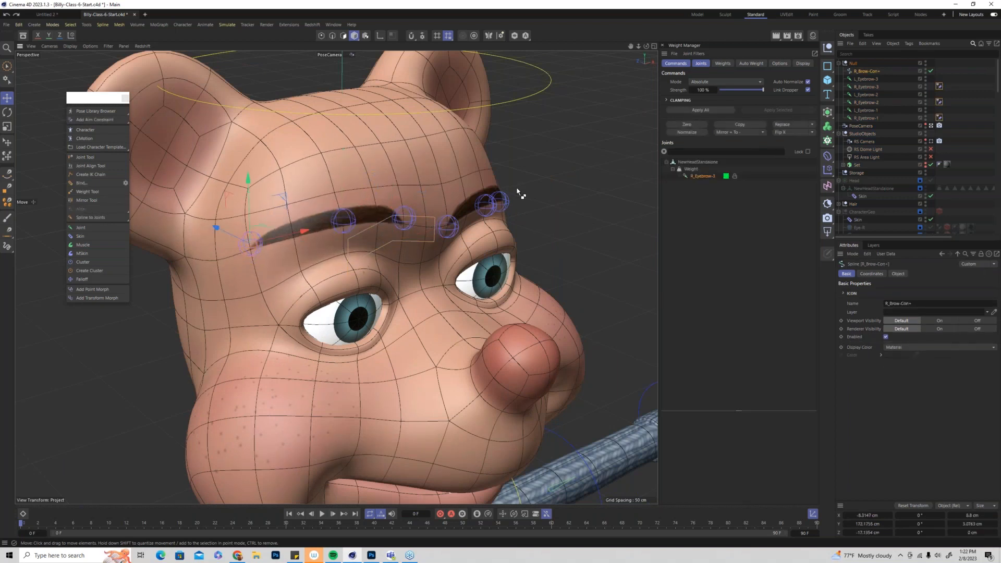
pyautogui.keyDown('alt'); pyautogui.moveTo(455, 282); pyautogui.dragTo(469, 268); pyautogui.keyUp('alt')
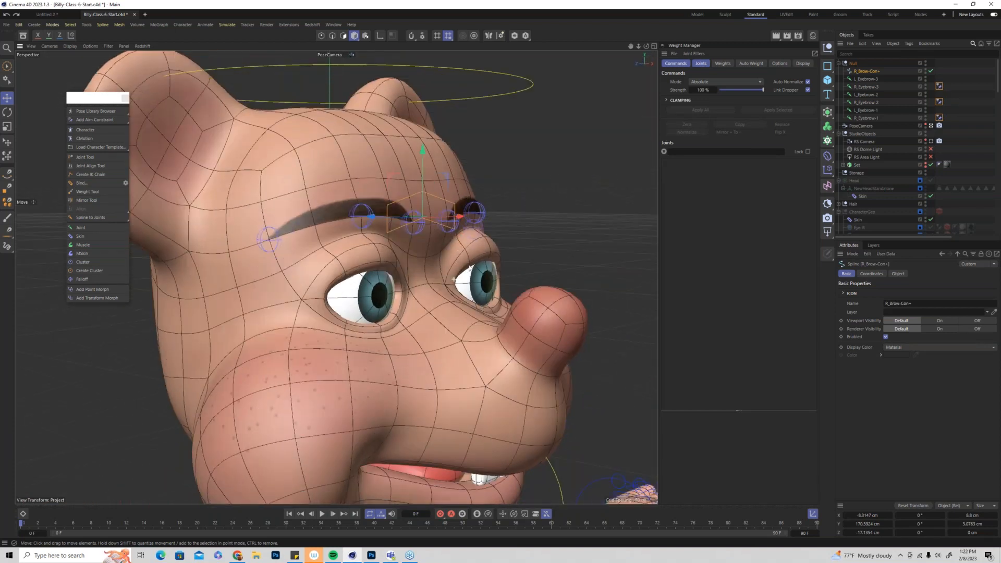
pyautogui.moveTo(469, 267)
pyautogui.keyDown('alt'); pyautogui.mouseDown()
pyautogui.moveTo(421, 276)
pyautogui.moveTo(455, 279)
pyautogui.moveTo(434, 278)
pyautogui.mouseUp(); pyautogui.keyUp('alt')
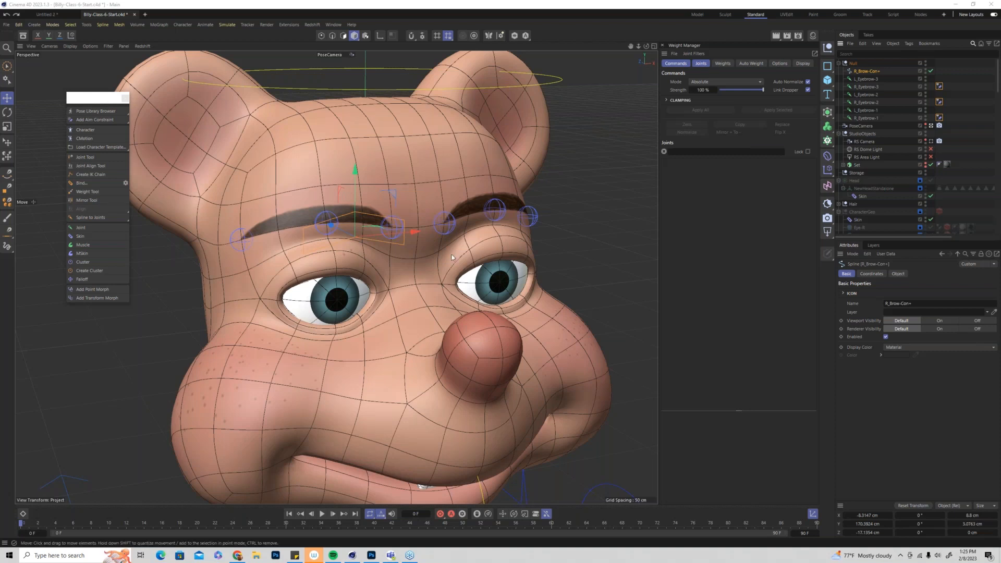
# Rotate Head_con+ about 89° around the neck to test whether the eyebrow rig follows, and undo the rotation
pyautogui.scroll(-5, 452, 257)
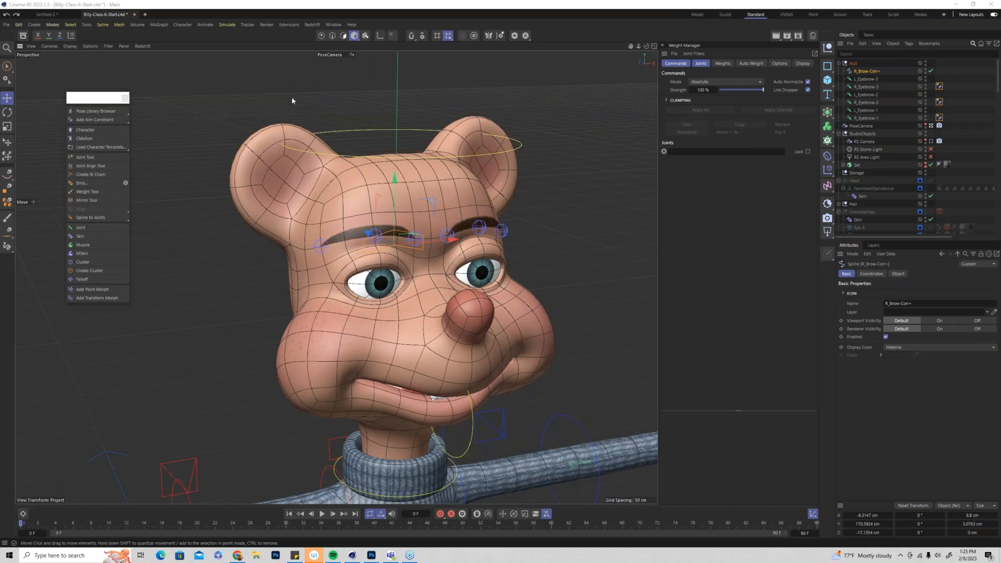
pyautogui.click(350, 131)
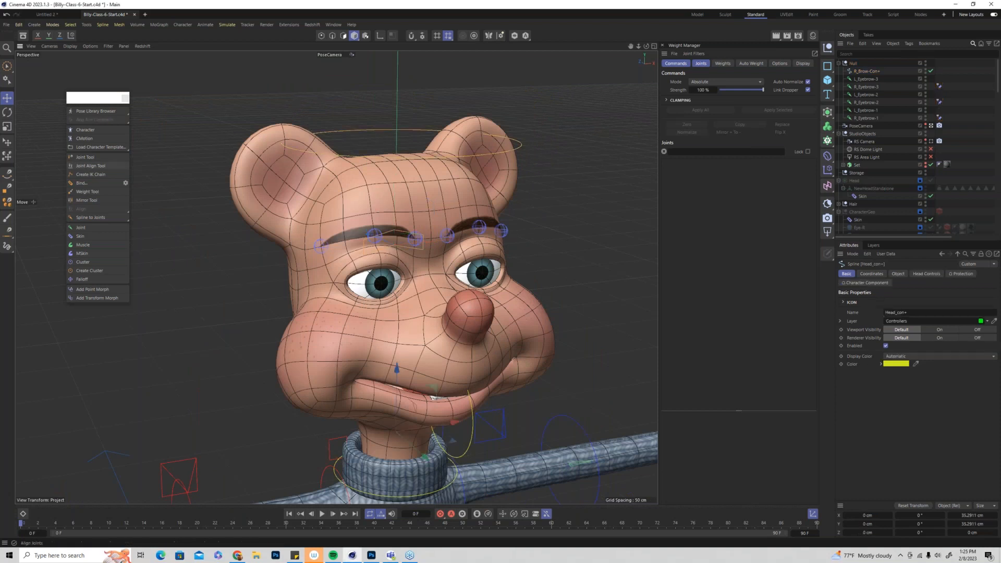
pyautogui.press('r')
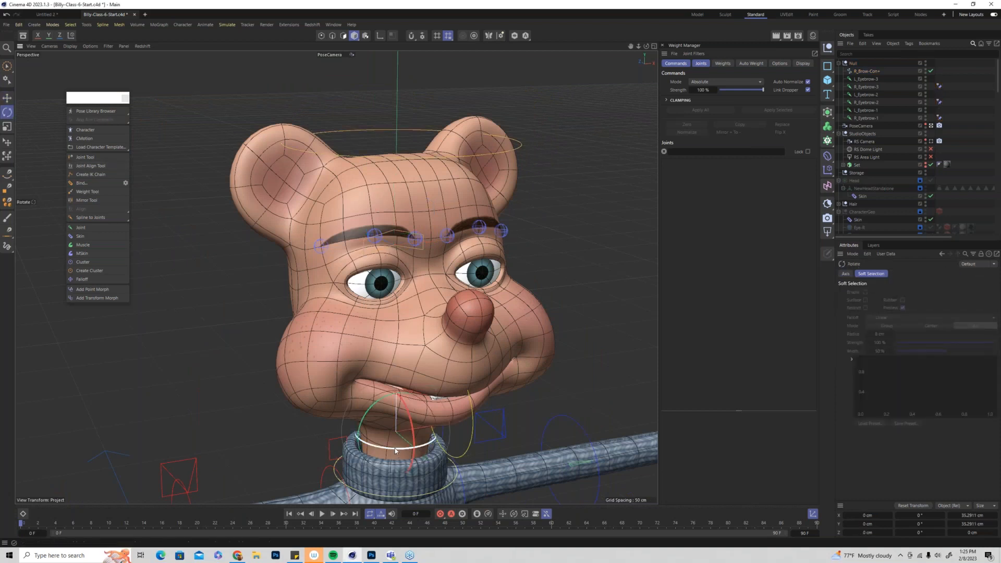
pyautogui.moveTo(394, 448); pyautogui.dragTo(438, 429)
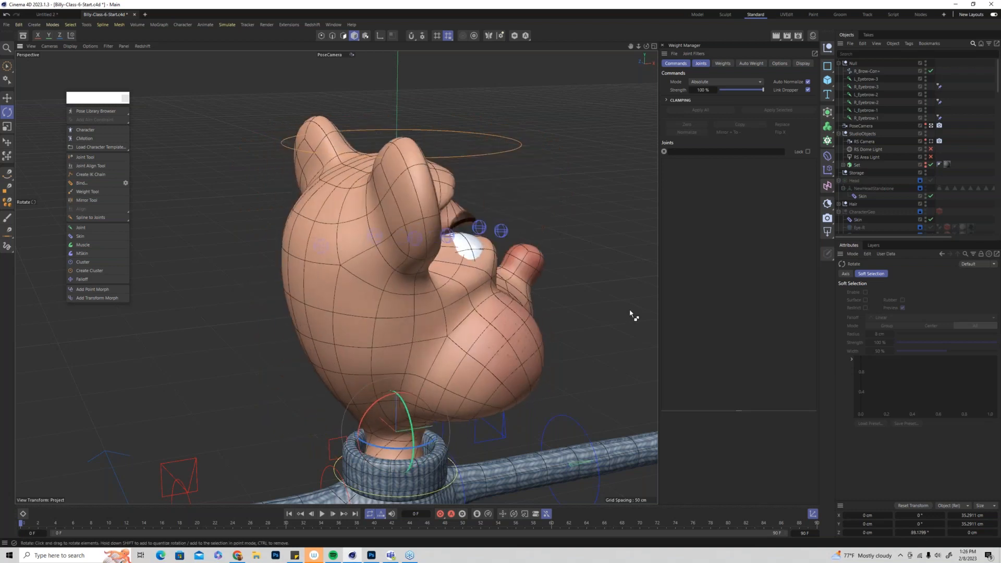
pyautogui.hotkey('ctrl', 'z')
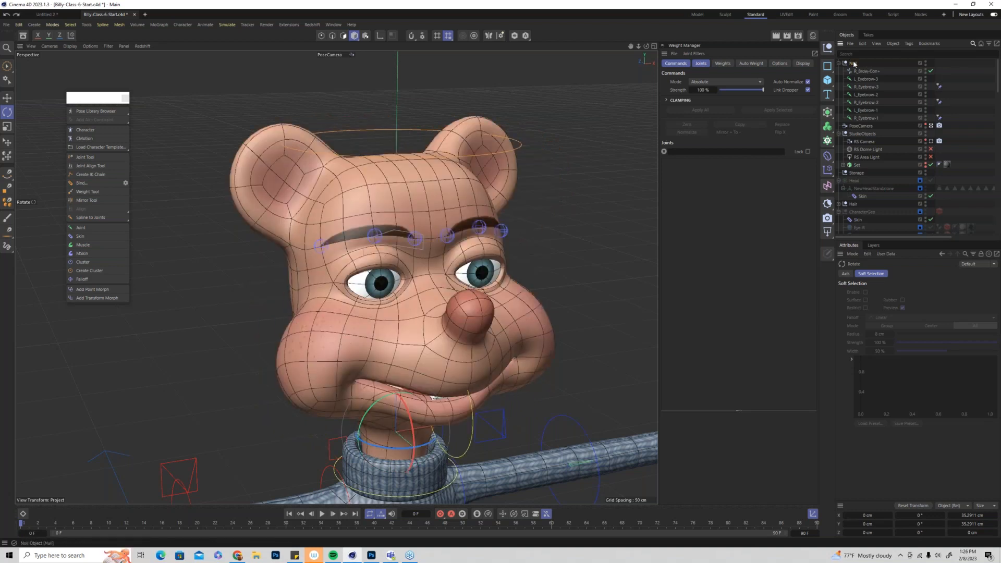
# Add a Constraint tag to the Null holding the eyebrow rig, enabling Parent with Head_con+ as the target
pyautogui.click(853, 63)
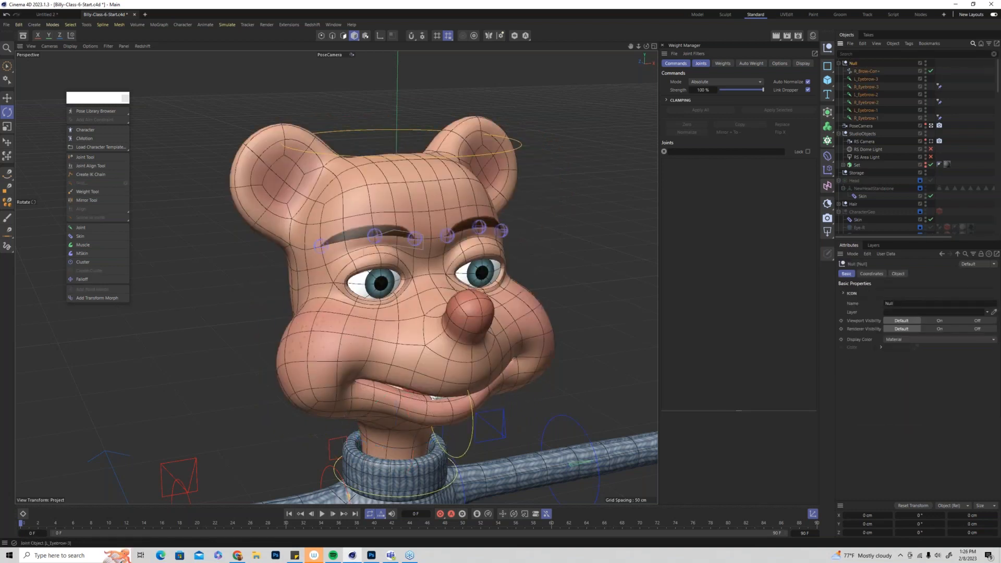
pyautogui.rightClick(852, 63)
pyautogui.moveTo(886, 167)
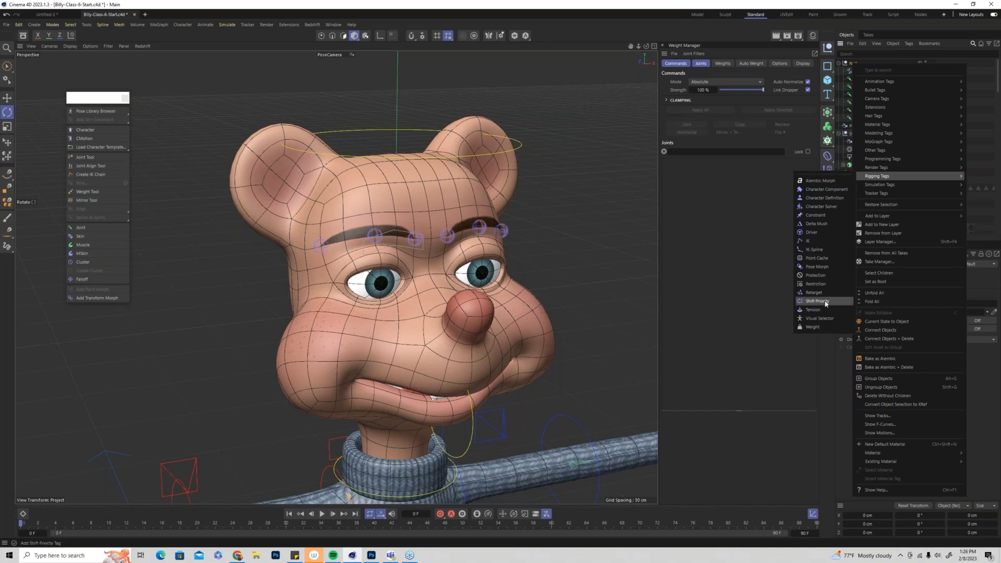
pyautogui.click(837, 216)
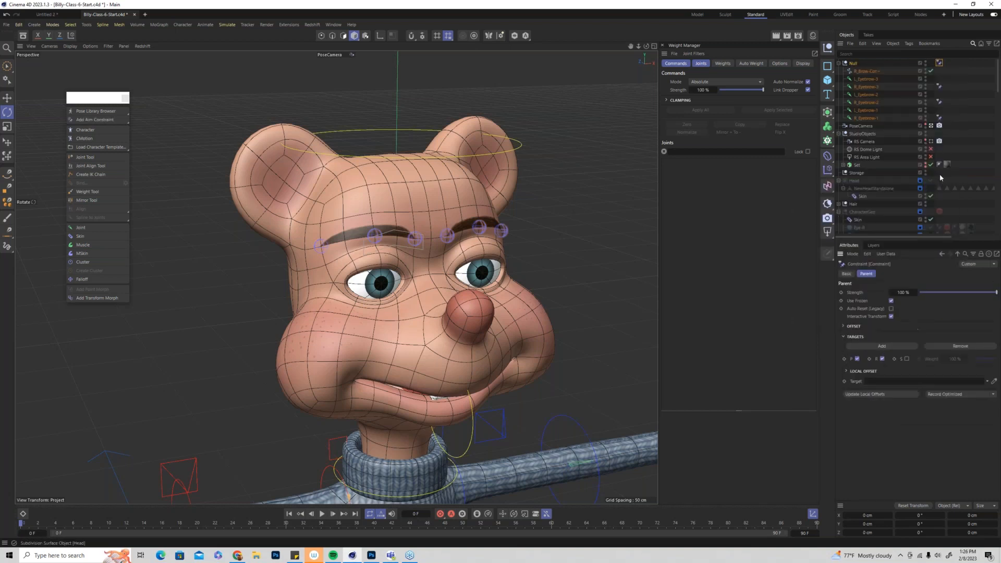
pyautogui.click(993, 383)
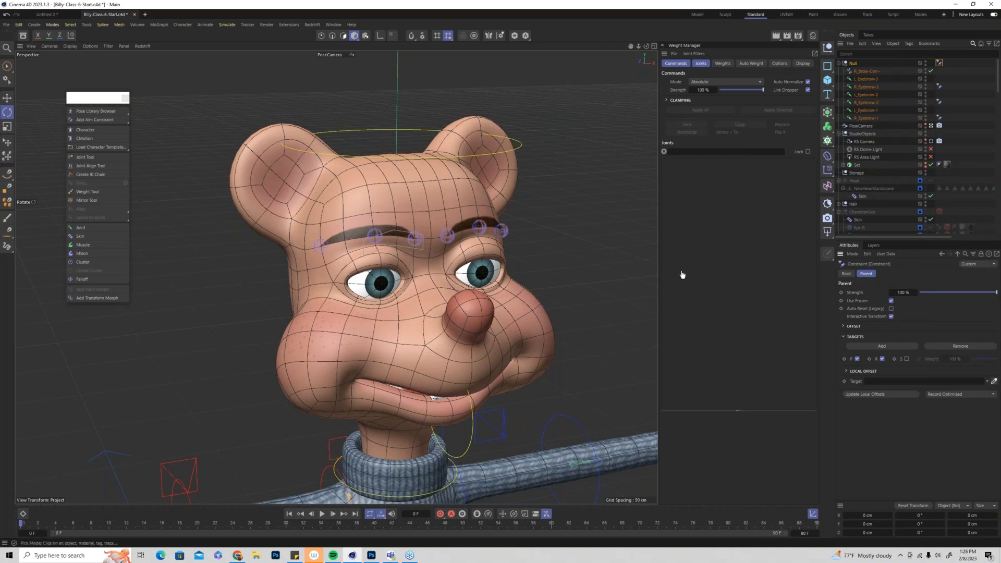
pyautogui.click(403, 134)
# Select Head_con+ and rotate it about 31° to test the parented eyebrow rig
pyautogui.press('r')
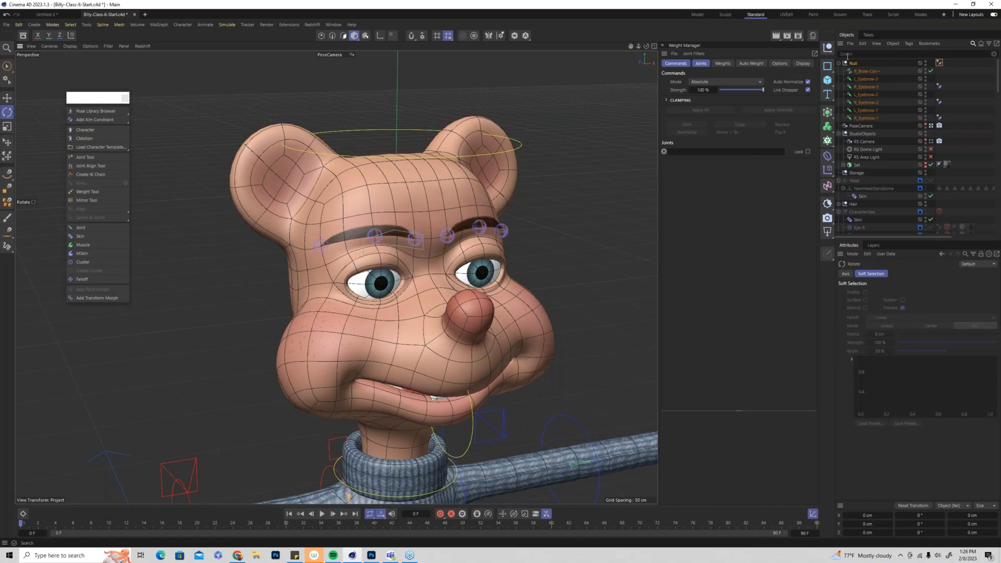
pyautogui.click(371, 133)
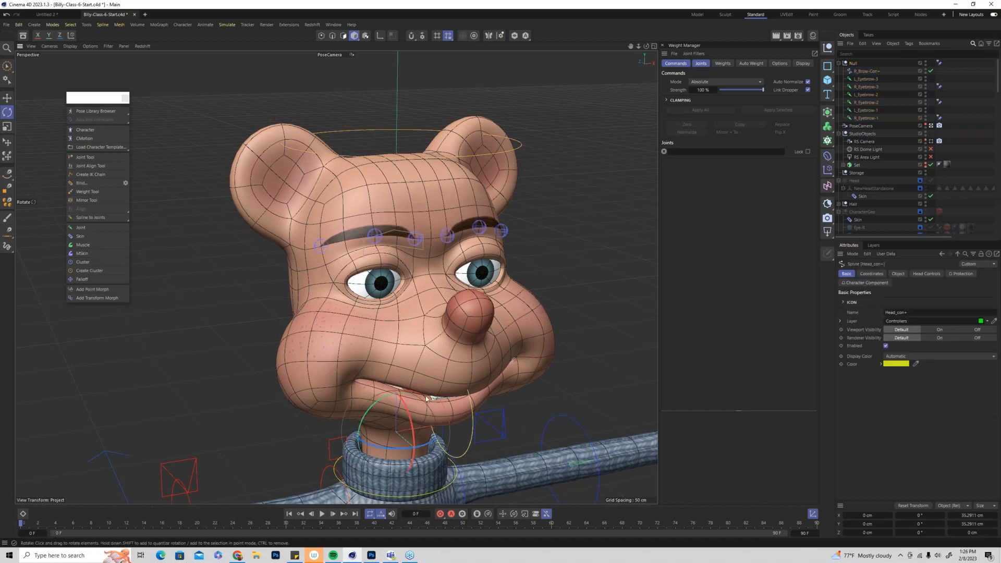
pyautogui.moveTo(391, 449)
pyautogui.mouseDown()
pyautogui.moveTo(324, 451)
pyautogui.moveTo(381, 457)
pyautogui.mouseUp()
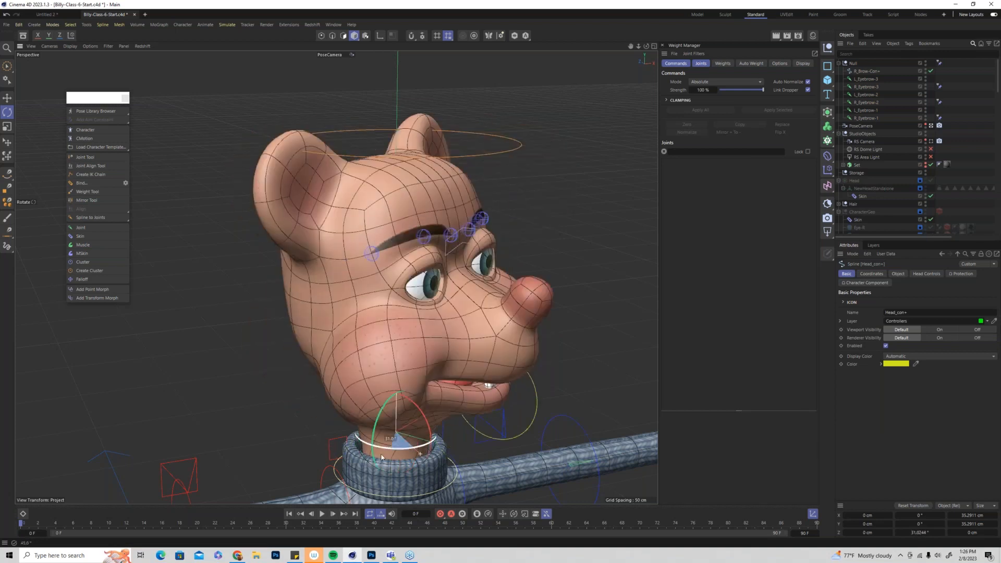
pyautogui.hotkey('ctrl', 'z')
# Raise R_Brow-Con+ with the head turned to test the brow, and undo the brow and head moves
pyautogui.press('e')
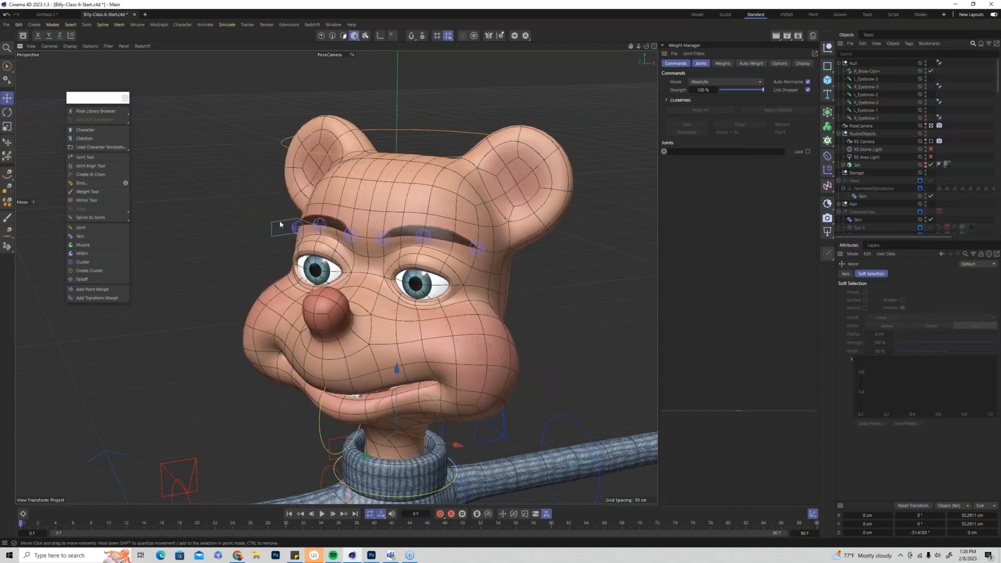
pyautogui.click(279, 224)
pyautogui.moveTo(296, 176); pyautogui.dragTo(300, 148)
pyautogui.hotkey('ctrl', 'z')
pyautogui.hotkey('ctrl', 'z')
pyautogui.hotkey('ctrl', 'z')
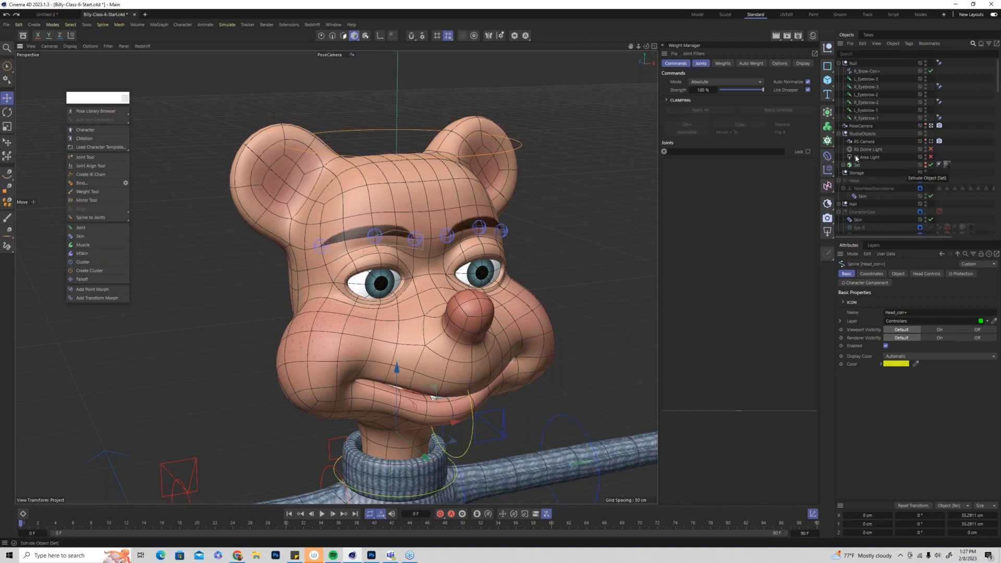
# Disable the Skin deformer under NewHeadStandalone, select that mesh and switch to point mode
pyautogui.click(862, 197)
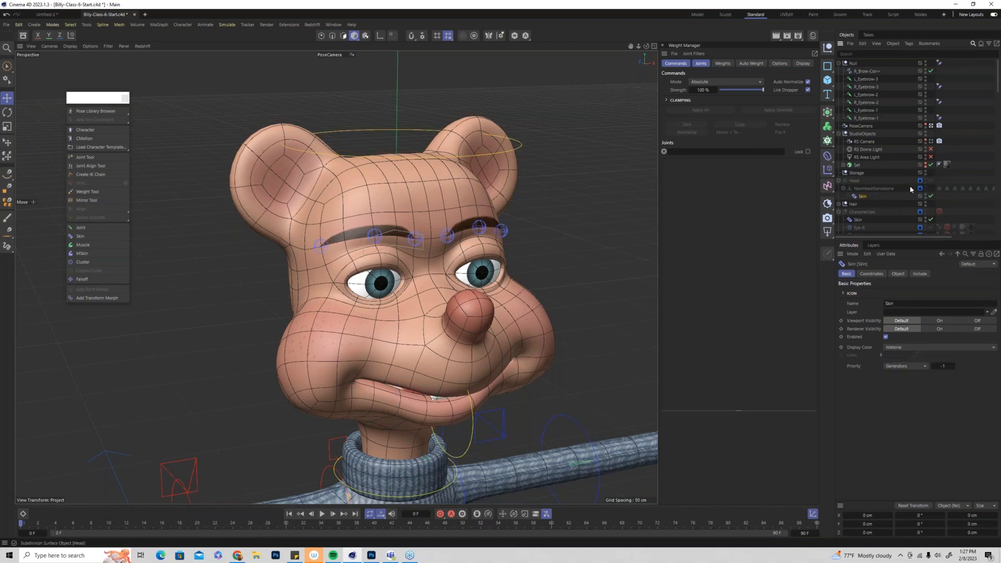
pyautogui.click(875, 246)
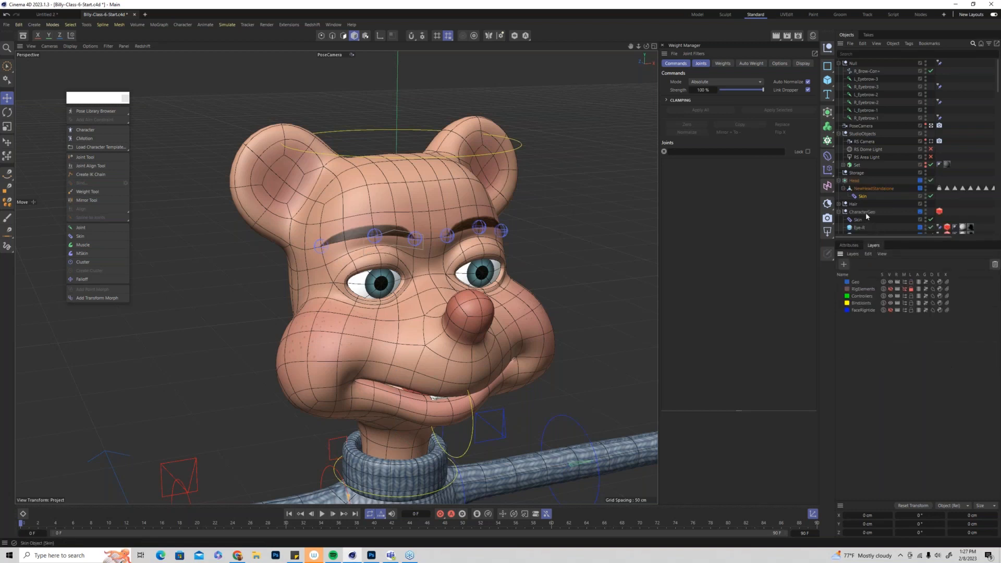
pyautogui.click(930, 197)
pyautogui.click(881, 186)
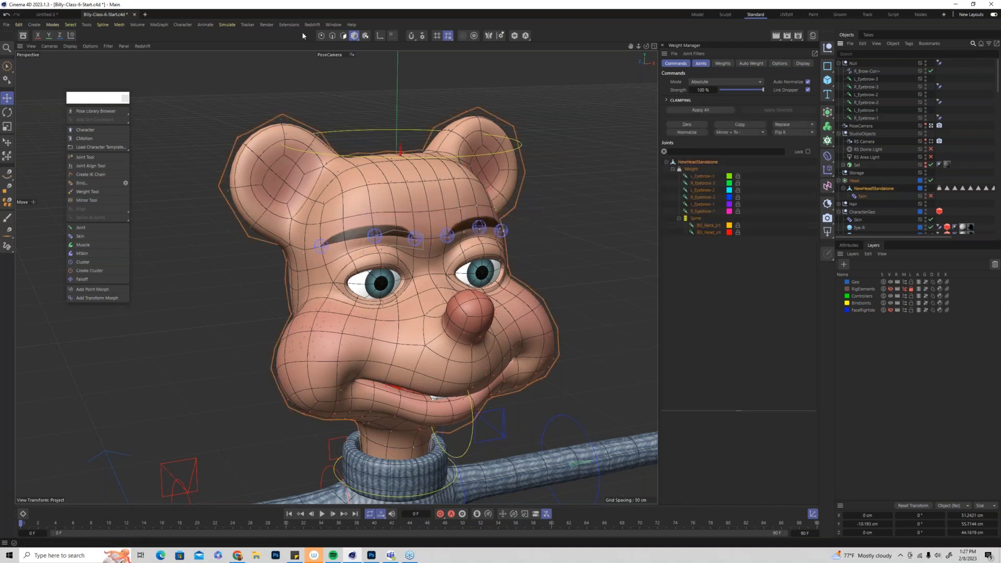
pyautogui.click(322, 37)
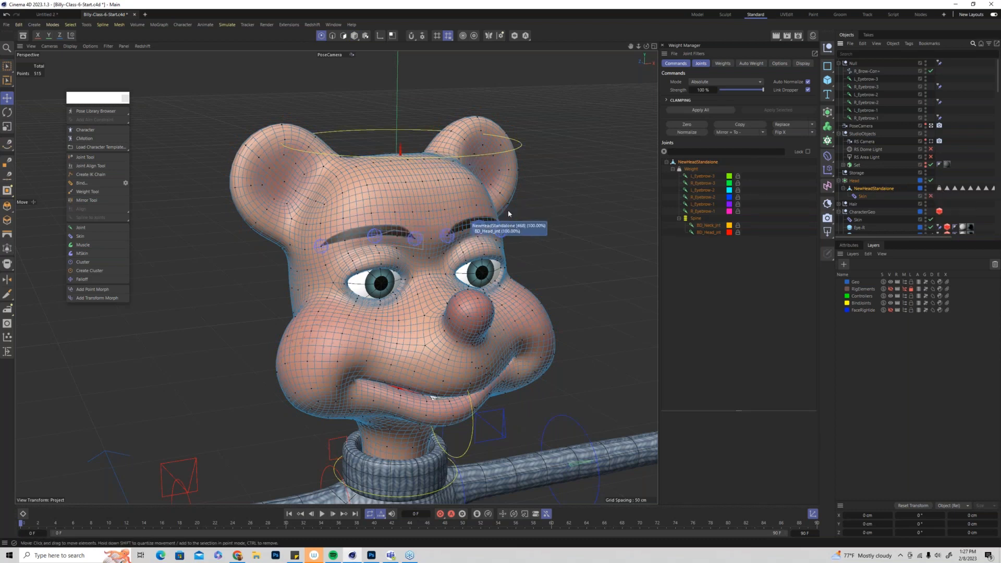
# Show the joint list and bind pose options of NewHeadStandalone's Weight tag, and re-enable its Skin deformer
pyautogui.click(939, 189)
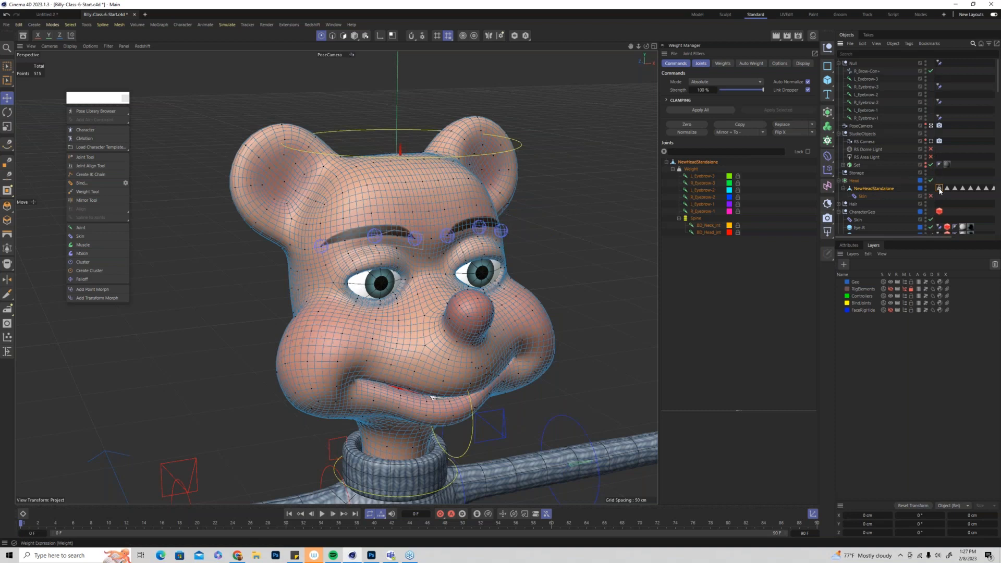
pyautogui.click(848, 245)
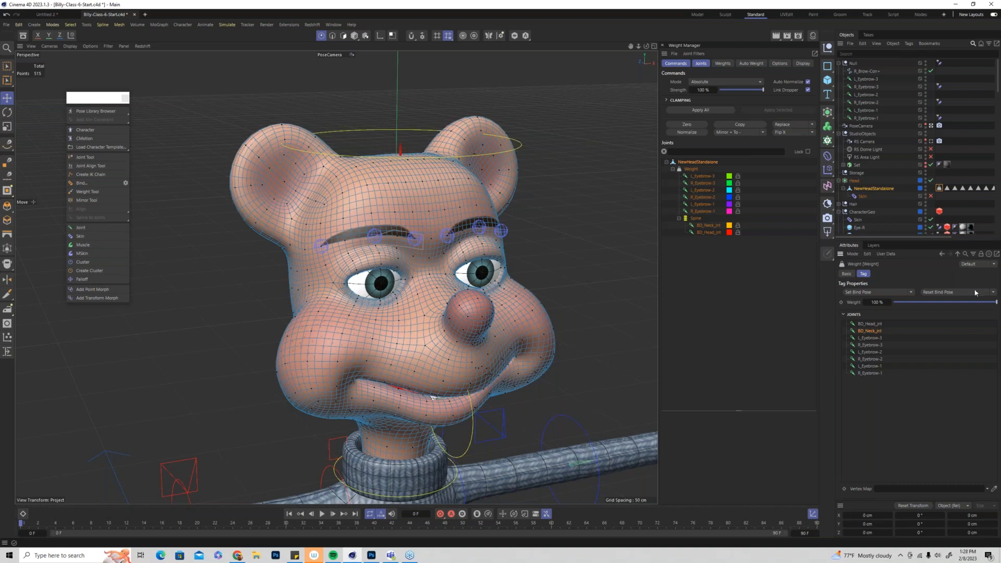
pyautogui.click(930, 196)
pyautogui.click(7, 99)
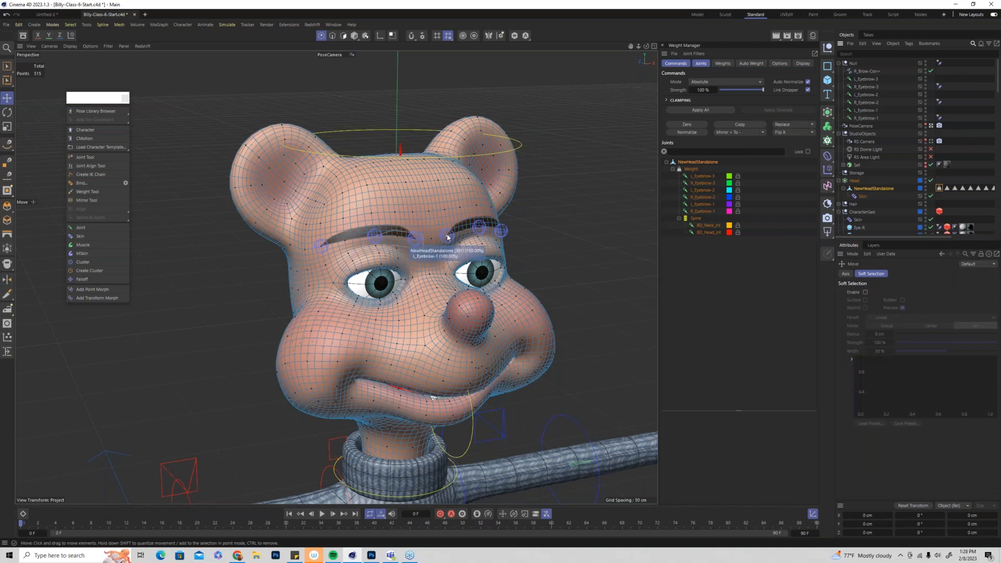
# Try to raise a NewHeadStandalone forehead point above the L_Eyebrow-1 joint, and select the mesh point at that joint
pyautogui.click(443, 209)
pyautogui.moveTo(442, 153); pyautogui.dragTo(451, 128)
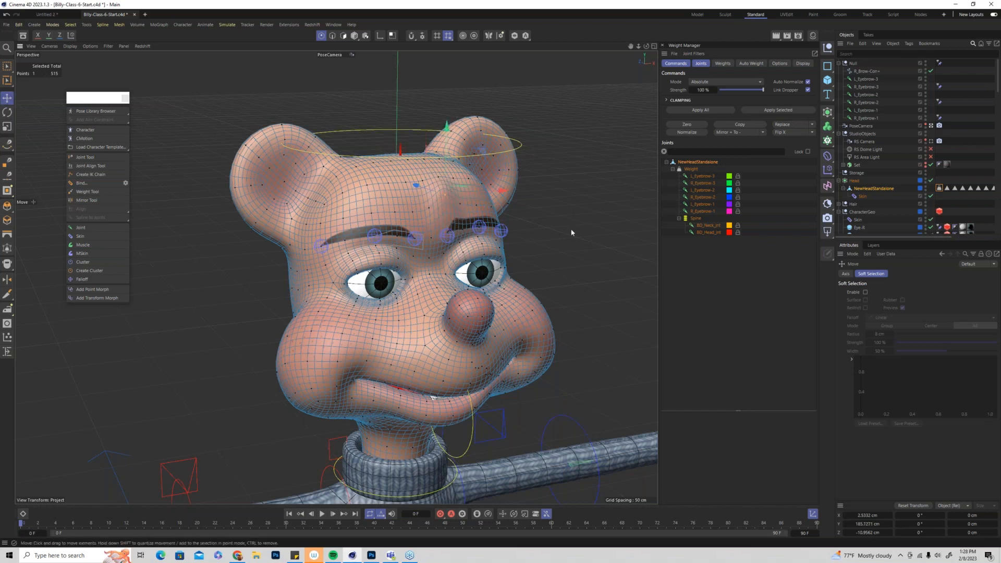
pyautogui.click(449, 244)
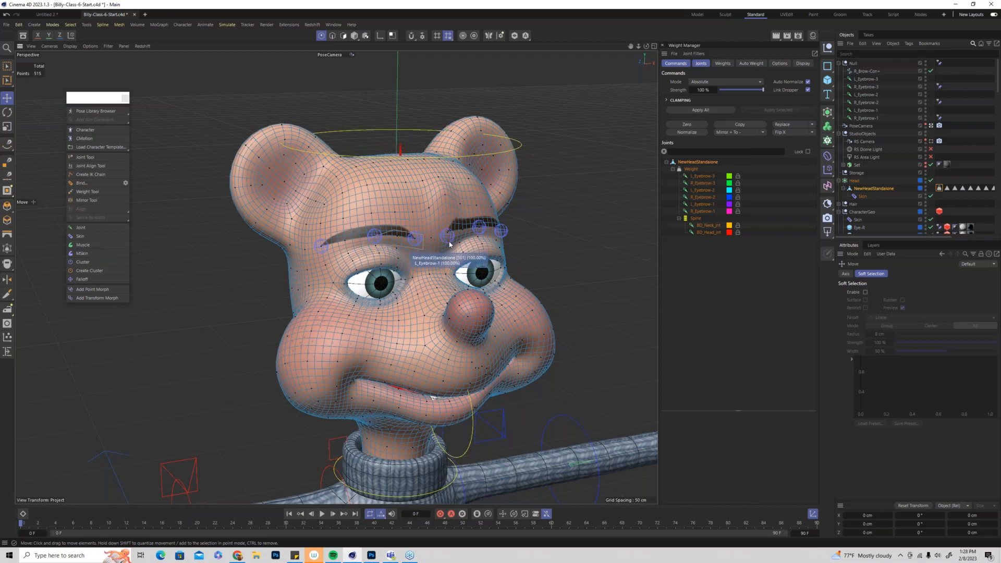
pyautogui.click(449, 244)
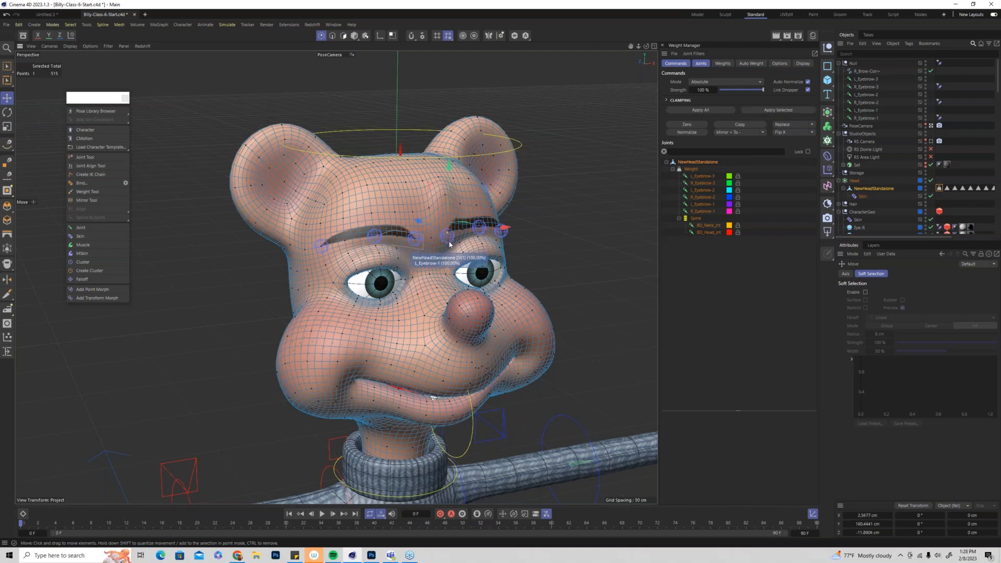
# Raise the L_Eyebrow-1 joint in model mode with the Geo layer locked to test the inner brow, and undo the test
pyautogui.click(873, 246)
pyautogui.click(911, 288)
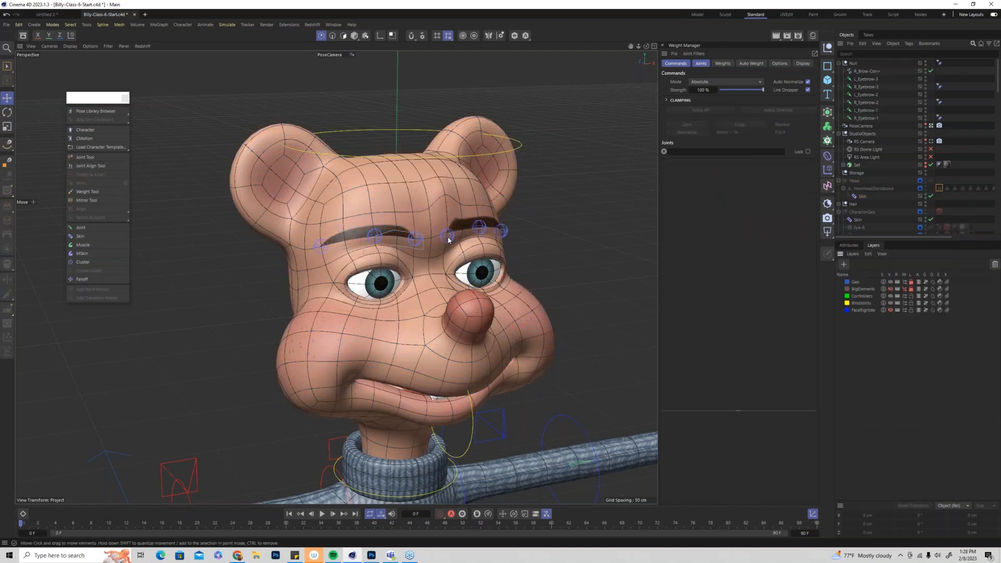
pyautogui.click(448, 237)
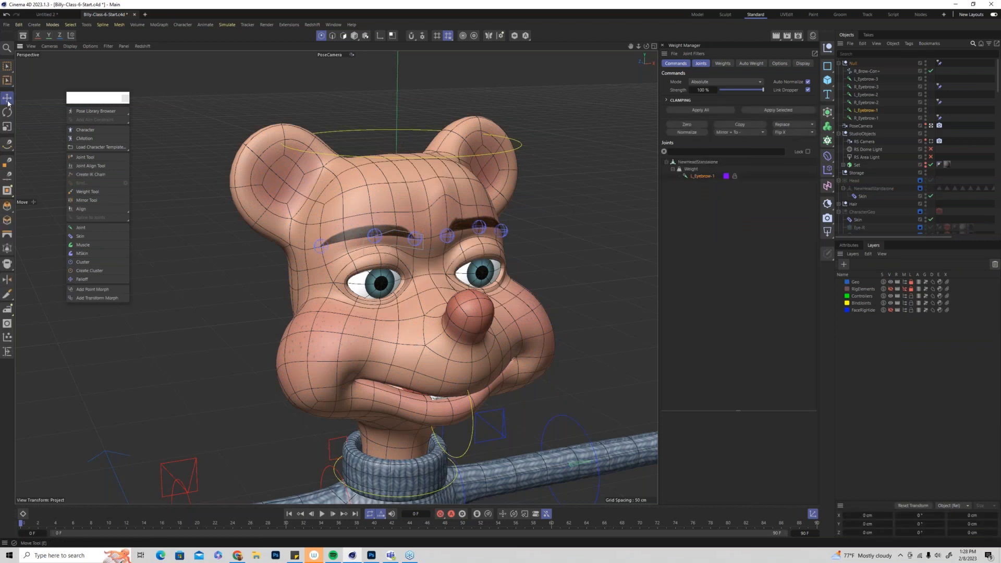
pyautogui.click(357, 36)
pyautogui.moveTo(451, 193); pyautogui.dragTo(452, 163)
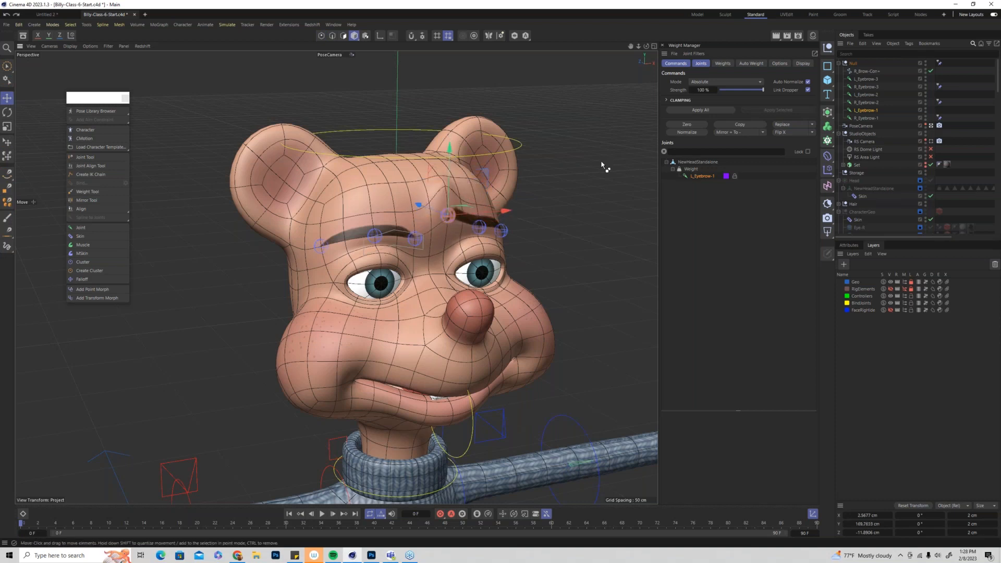
pyautogui.hotkey('ctrl', 'z')
pyautogui.hotkey('ctrl', 'z')
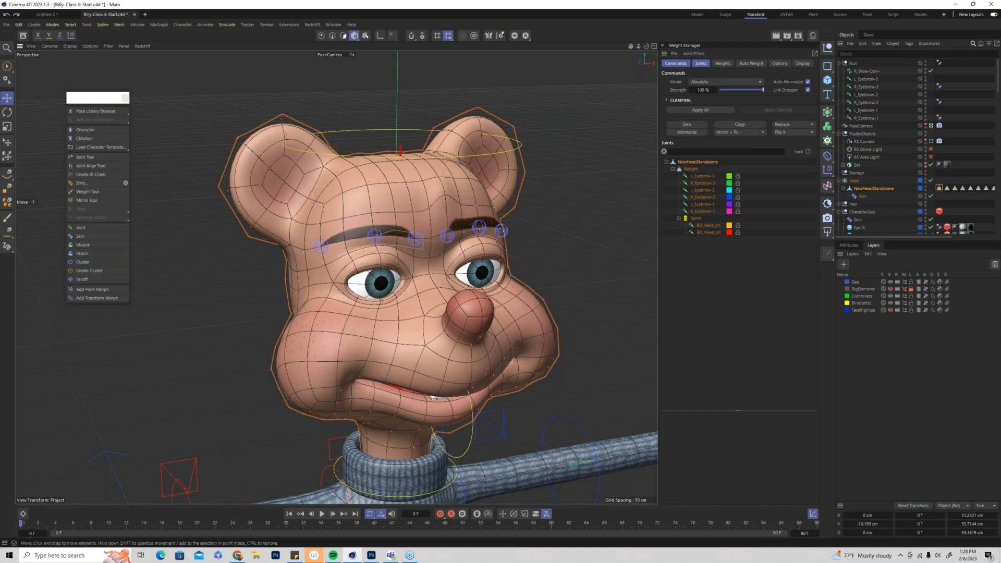
# Lock the Geo layer, and raise the L_Eyebrow-2 joint about 2 cm and bring it back to test the brow
pyautogui.click(556, 187)
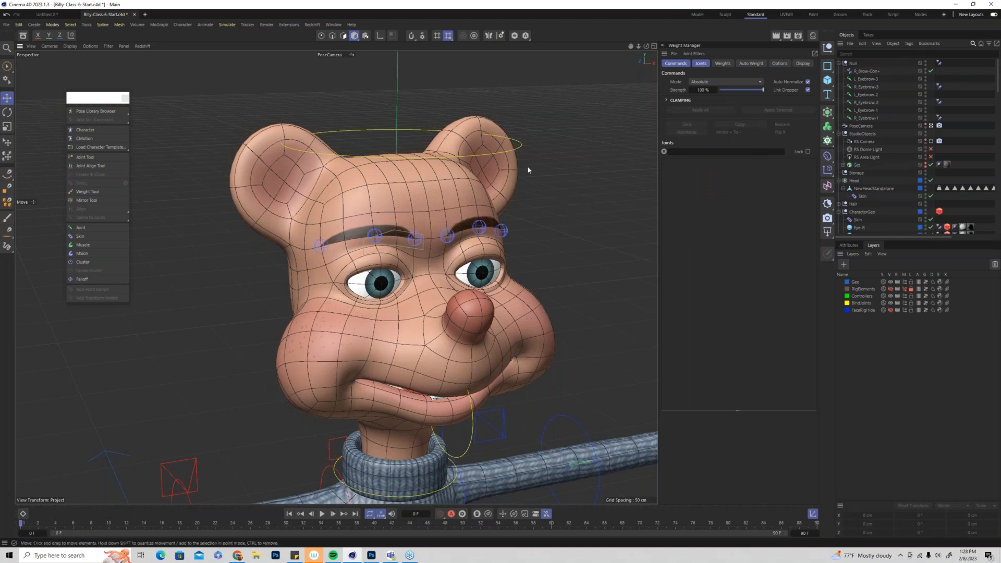
pyautogui.click(451, 240)
pyautogui.keyDown('alt'); pyautogui.moveTo(474, 249); pyautogui.dragTo(464, 248); pyautogui.keyUp('alt')
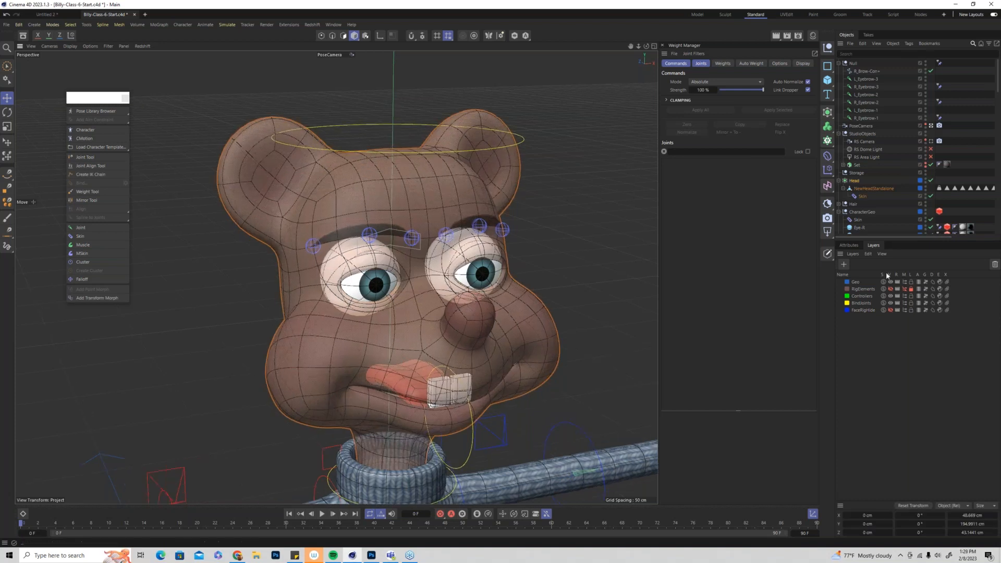
pyautogui.click(910, 284)
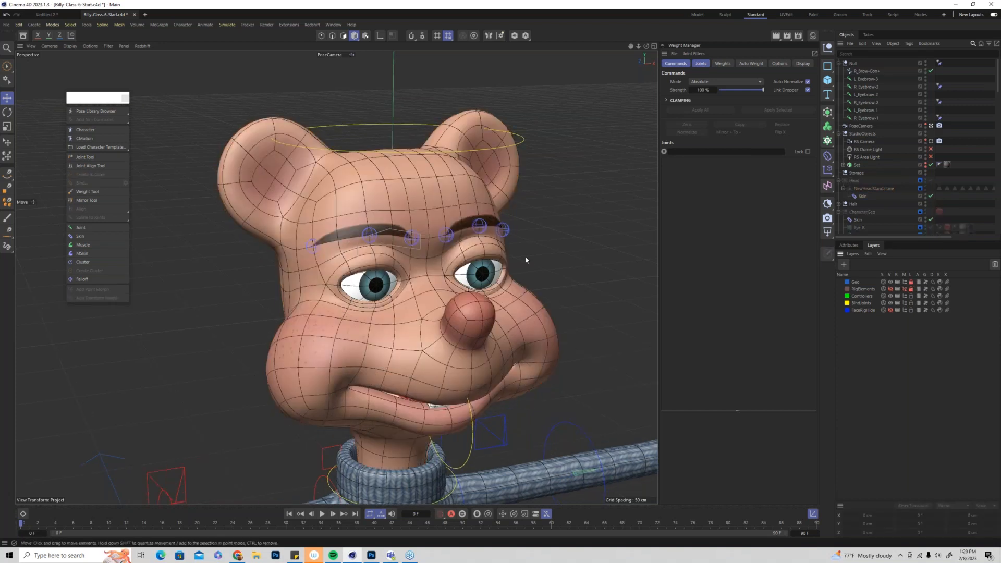
pyautogui.scroll(3, 524, 255)
pyautogui.click(466, 218)
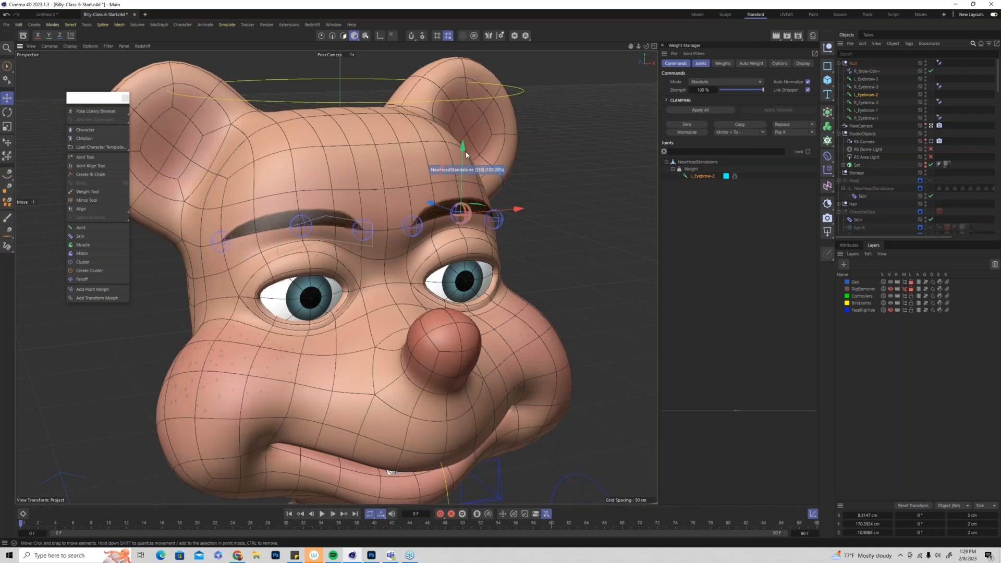
pyautogui.moveTo(463, 148); pyautogui.dragTo(463, 125)
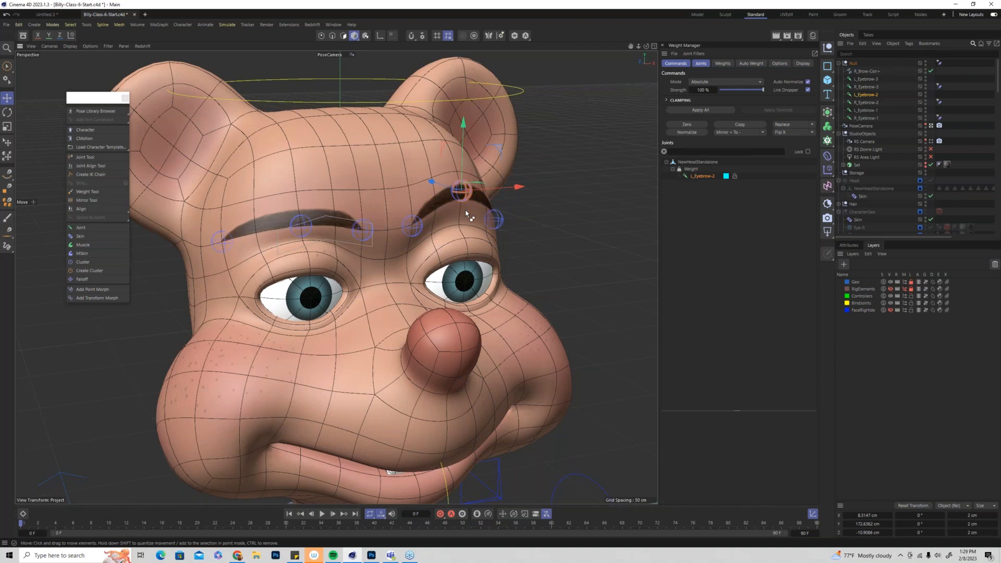
pyautogui.moveTo(462, 183); pyautogui.dragTo(472, 205)
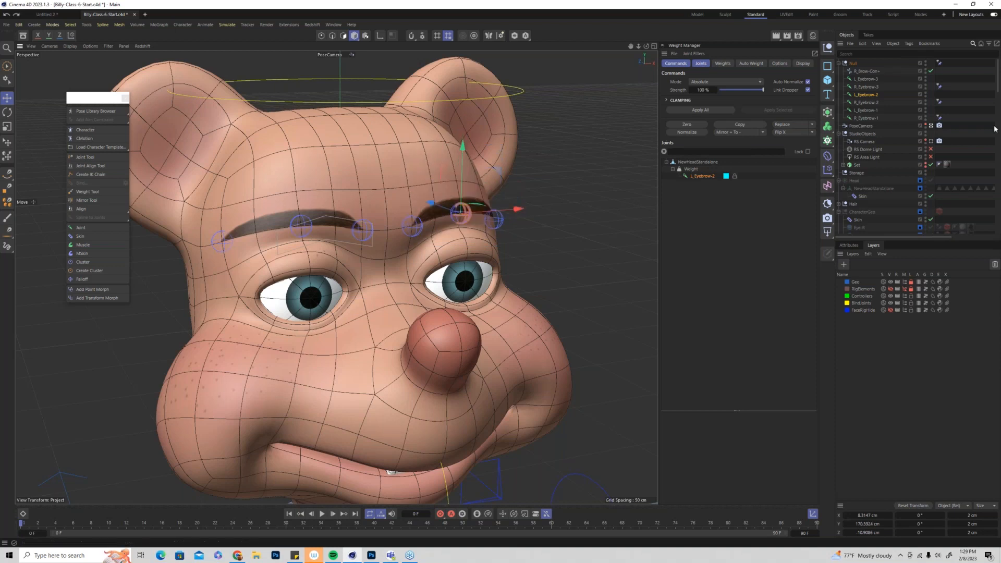
# Unlock the Geo layer, and raise L_Eyebrow-2 about 2.3 cm with NewHeadStandalone's Skin deformer disabled
pyautogui.click(911, 282)
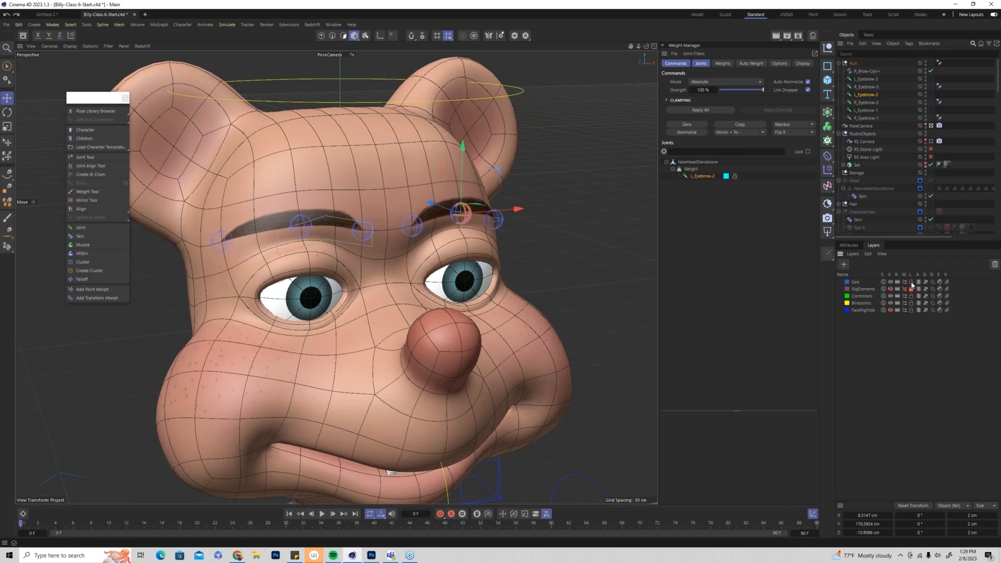
pyautogui.click(862, 197)
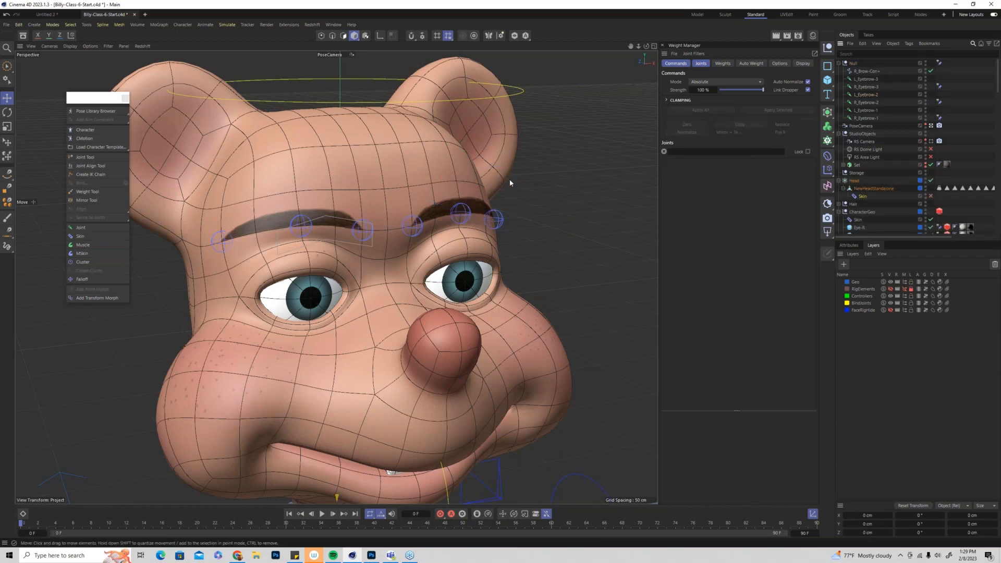
pyautogui.click(465, 215)
pyautogui.click(579, 193)
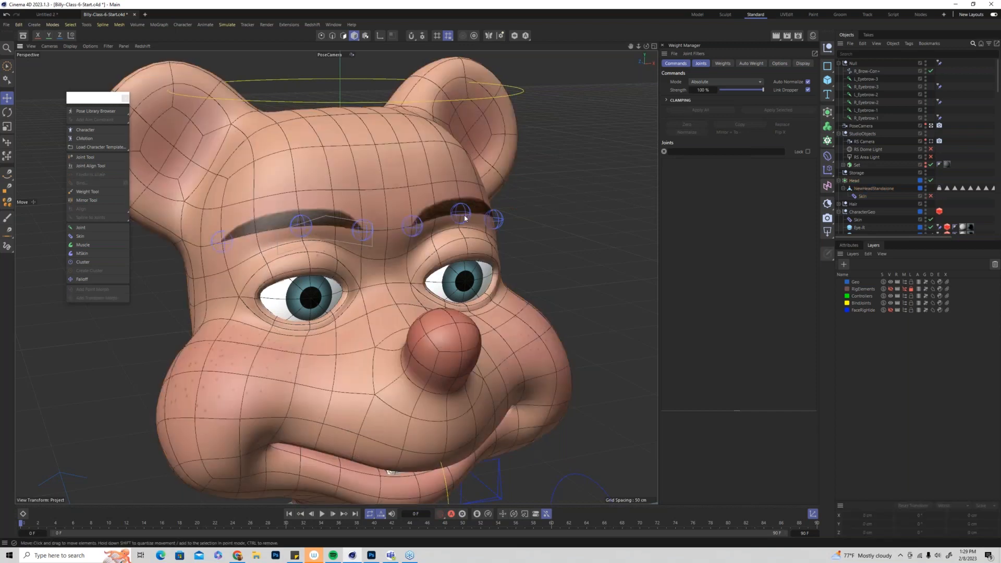
pyautogui.click(465, 218)
pyautogui.moveTo(462, 147); pyautogui.dragTo(462, 125)
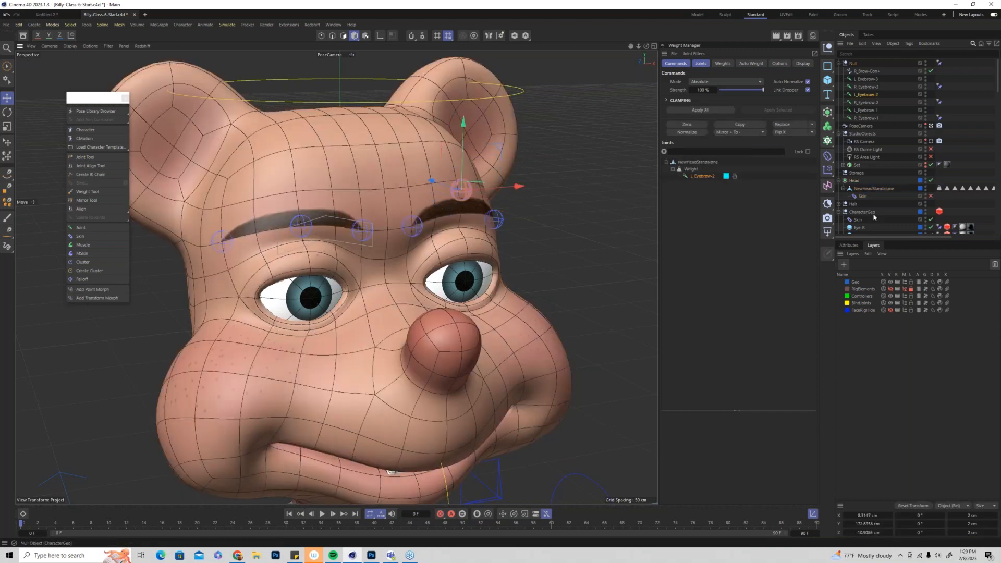
# Reset the bind pose from NewHeadStandalone's Weight tag
pyautogui.click(939, 188)
pyautogui.click(848, 245)
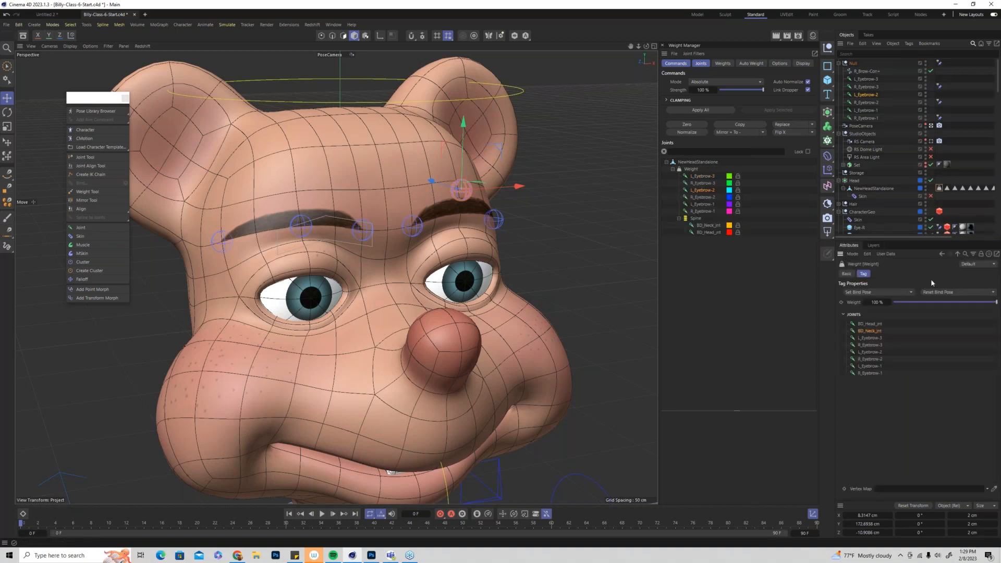
pyautogui.click(942, 292)
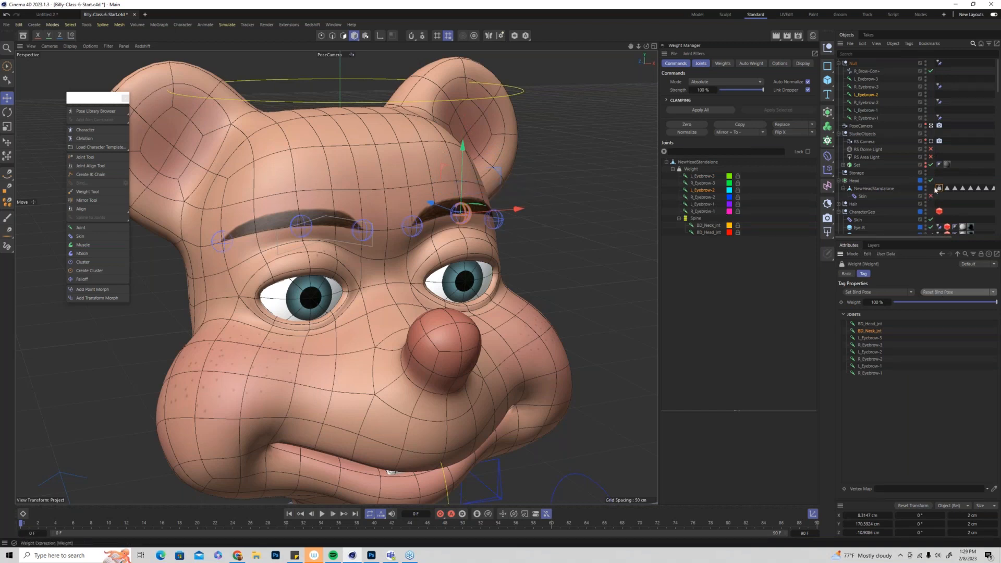
# Set a new bind pose with L_Eyebrow-2 raised about 2.8 cm, and test moving the joint with the Skin deformer enabled
pyautogui.moveTo(467, 152); pyautogui.dragTo(465, 119)
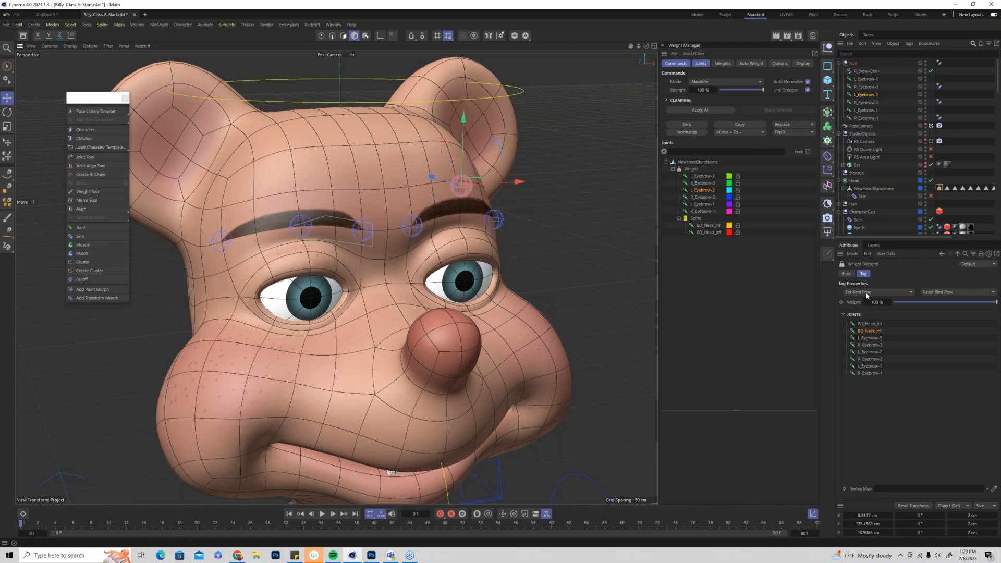
pyautogui.click(866, 293)
pyautogui.click(930, 196)
pyautogui.moveTo(463, 128)
pyautogui.mouseDown()
pyautogui.moveTo(458, 105)
pyautogui.moveTo(457, 118)
pyautogui.mouseUp()
pyautogui.moveTo(518, 160); pyautogui.dragTo(561, 175)
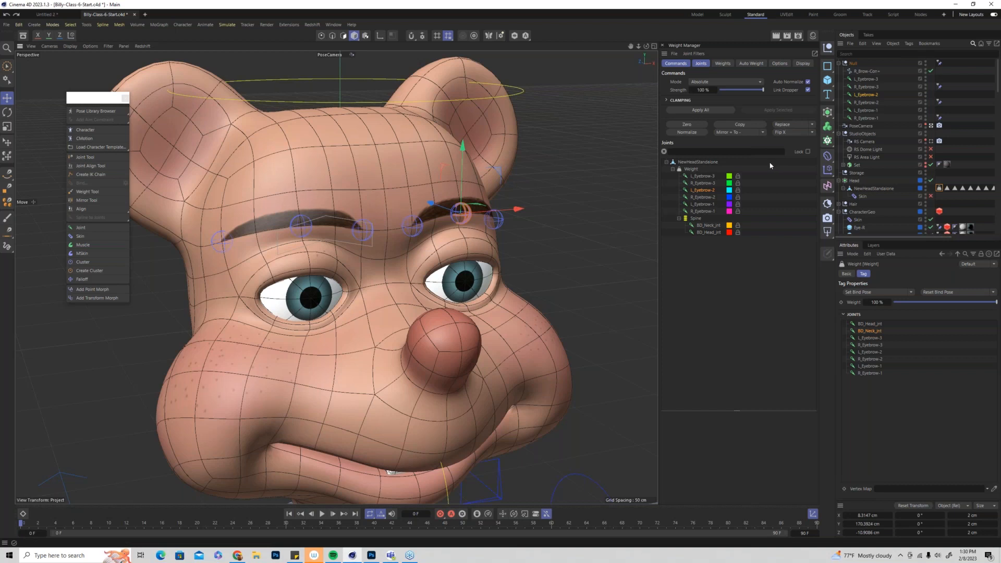
# Undo the bind pose and joint tests back to before the Skin deformer was disabled
pyautogui.hotkey('ctrl', 'z')
pyautogui.hotkey('ctrl', 'z')
pyautogui.hotkey('ctrl', 'z')
pyautogui.hotkey('ctrl', 'z')
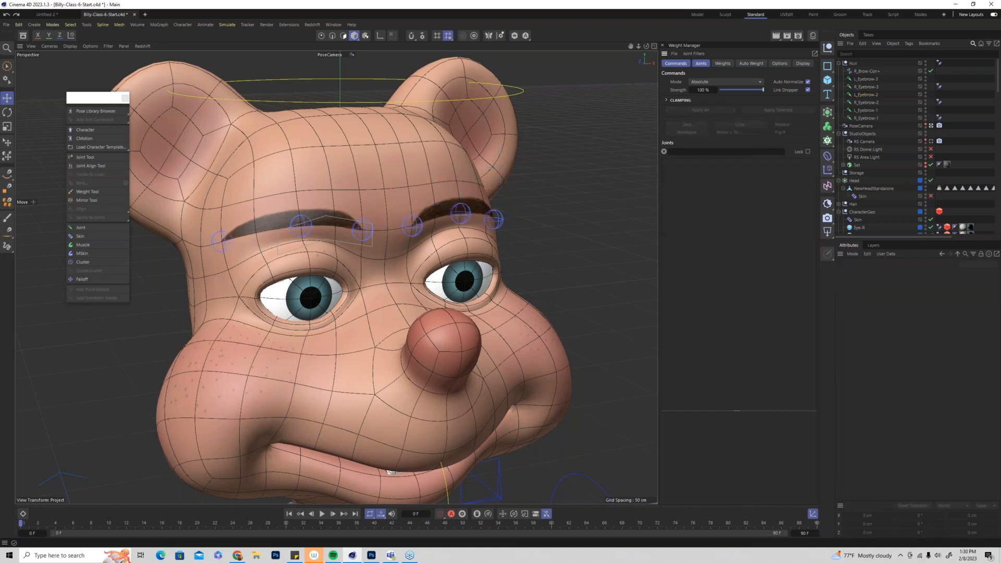
pyautogui.hotkey('ctrl', 'z')
pyautogui.hotkey('ctrl', 'z')
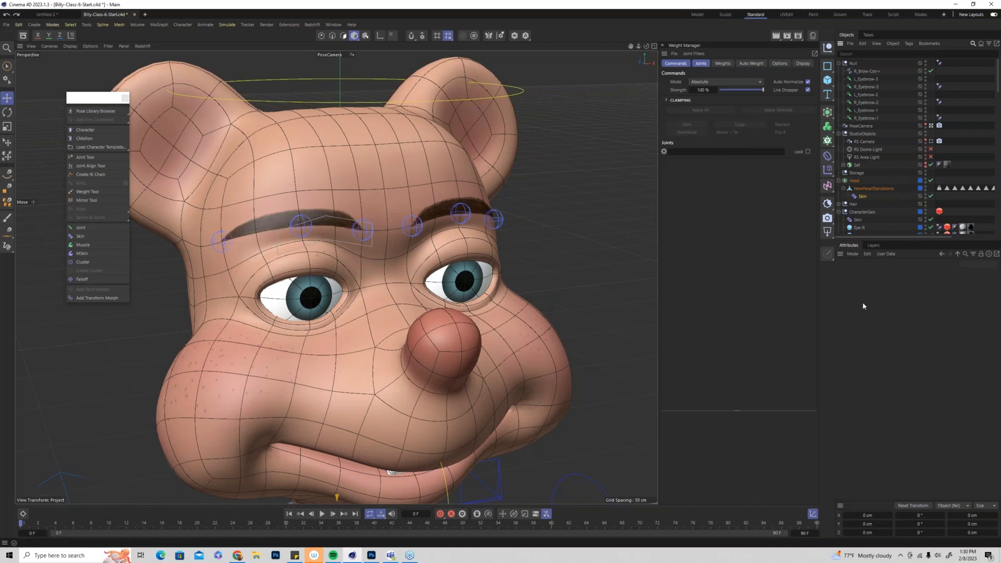
# Draw a mirrored pair of joints with the Joint Tool on NewHeadStandalone, snapped to the mesh points on either side of the nose
pyautogui.click(930, 180)
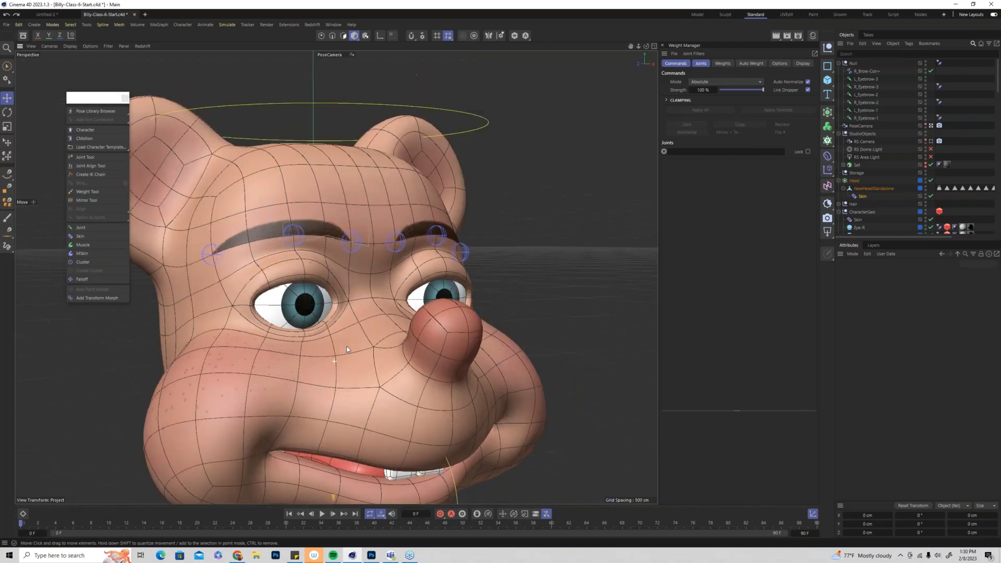
pyautogui.keyDown('alt'); pyautogui.moveTo(339, 354); pyautogui.dragTo(280, 187); pyautogui.keyUp('alt')
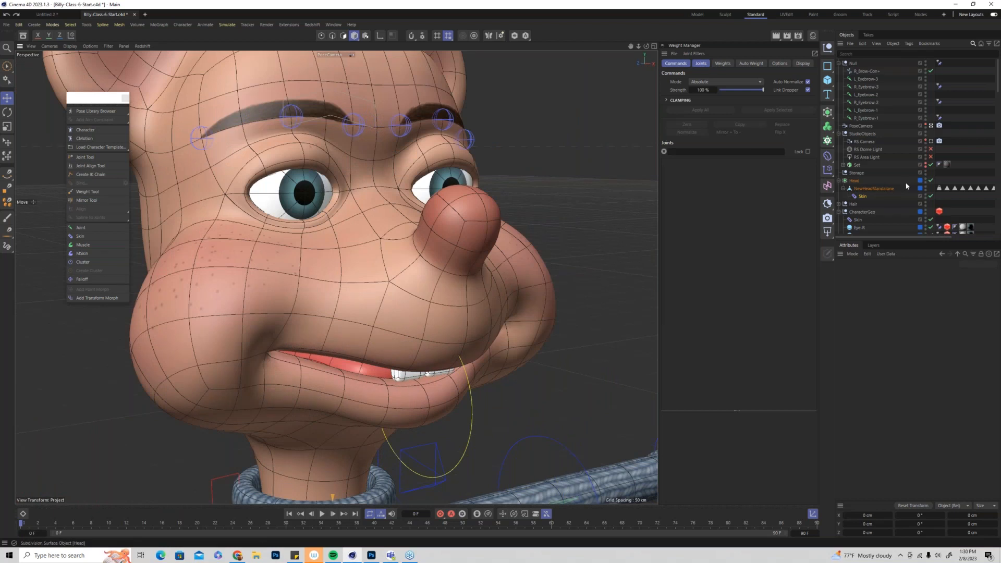
pyautogui.click(891, 190)
pyautogui.click(320, 36)
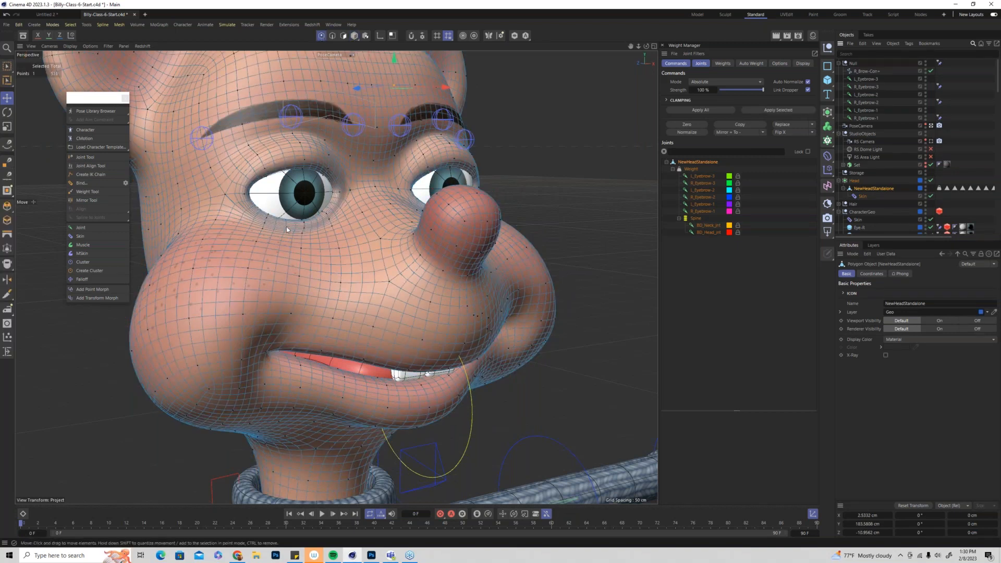
pyautogui.keyDown('alt'); pyautogui.moveTo(286, 226); pyautogui.dragTo(240, 229); pyautogui.keyUp('alt')
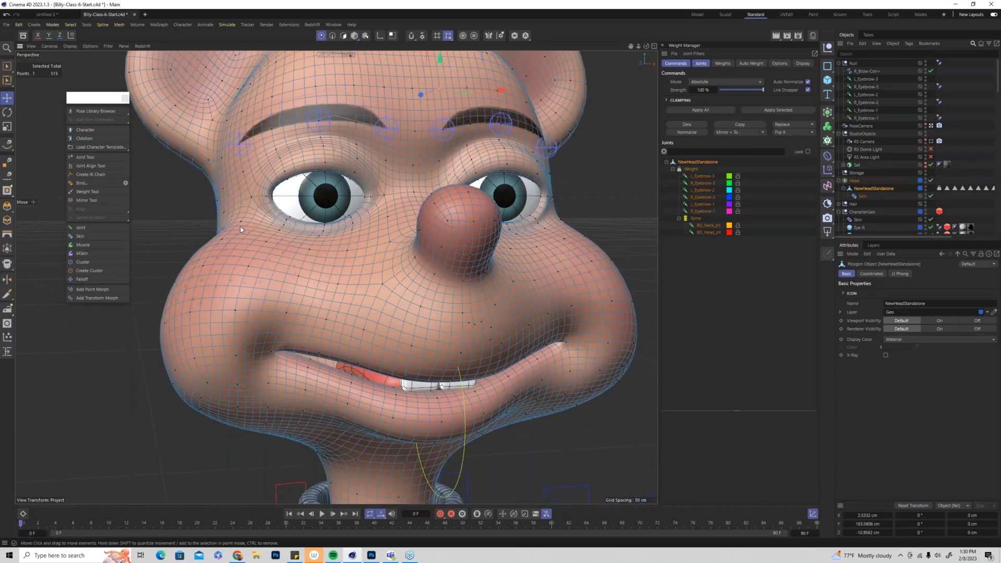
pyautogui.click(93, 158)
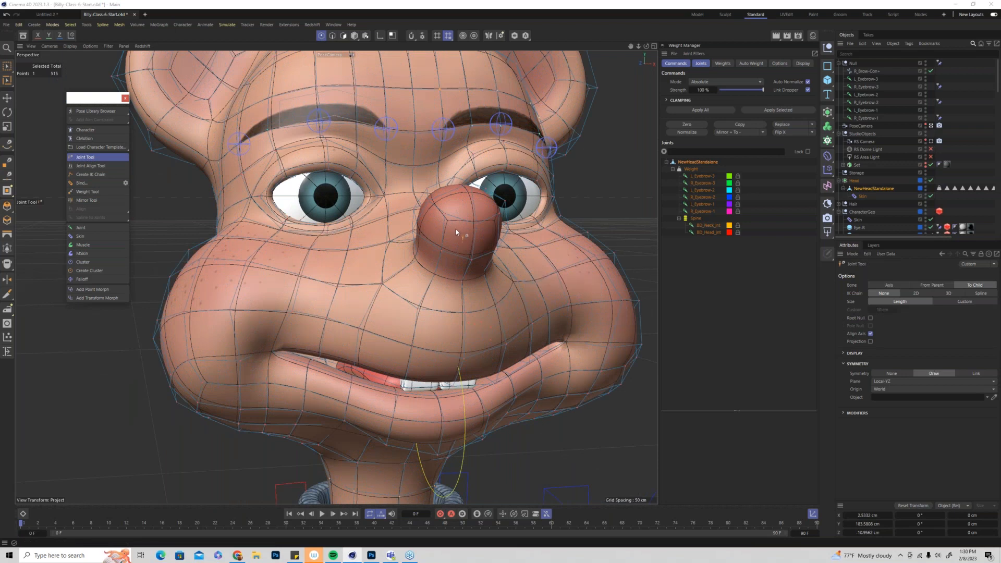
pyautogui.click(392, 312)
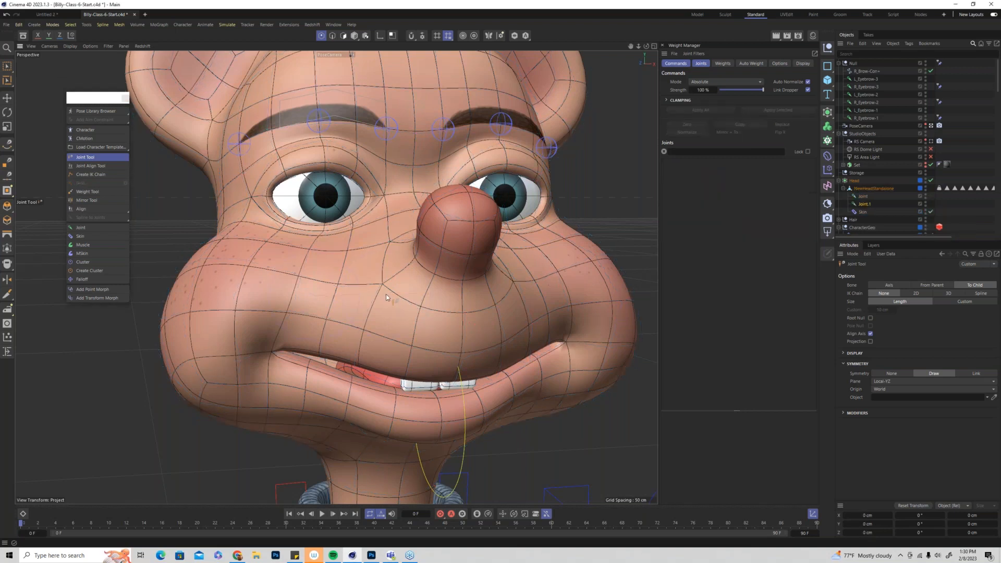
pyautogui.hotkey('ctrl', 'z')
pyautogui.keyDown('ctrl'); pyautogui.moveTo(386, 314); pyautogui.dragTo(382, 287); pyautogui.keyUp('ctrl')
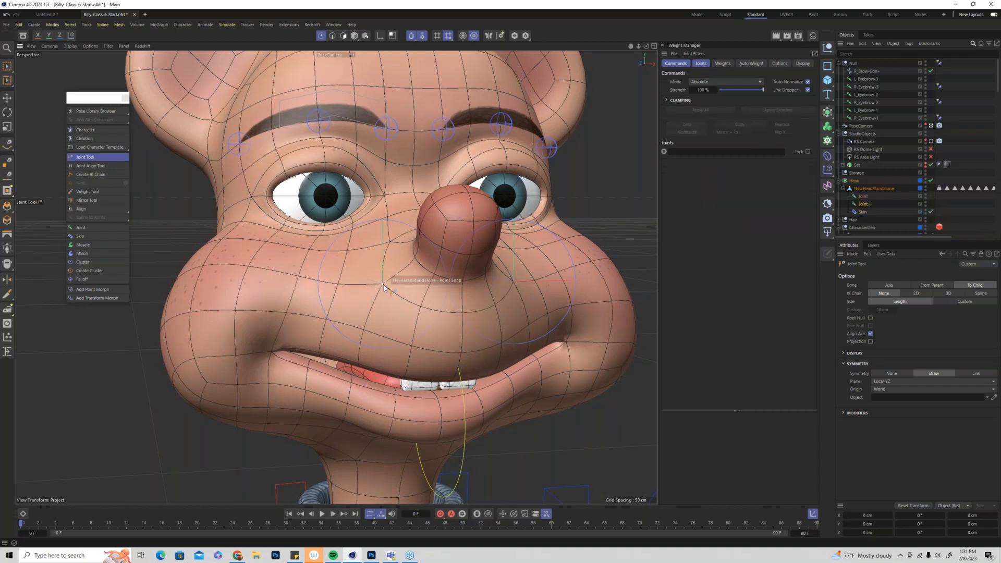
pyautogui.keyDown('ctrl'); pyautogui.moveTo(305, 299); pyautogui.dragTo(301, 278); pyautogui.keyUp('ctrl')
# Move the two nose-side joints into the null holding the eyebrow joints, and rename that null FaceRig
pyautogui.keyDown('ctrl'); pyautogui.click(863, 197); pyautogui.keyUp('ctrl')
pyautogui.moveTo(874, 66); pyautogui.dragTo(871, 65)
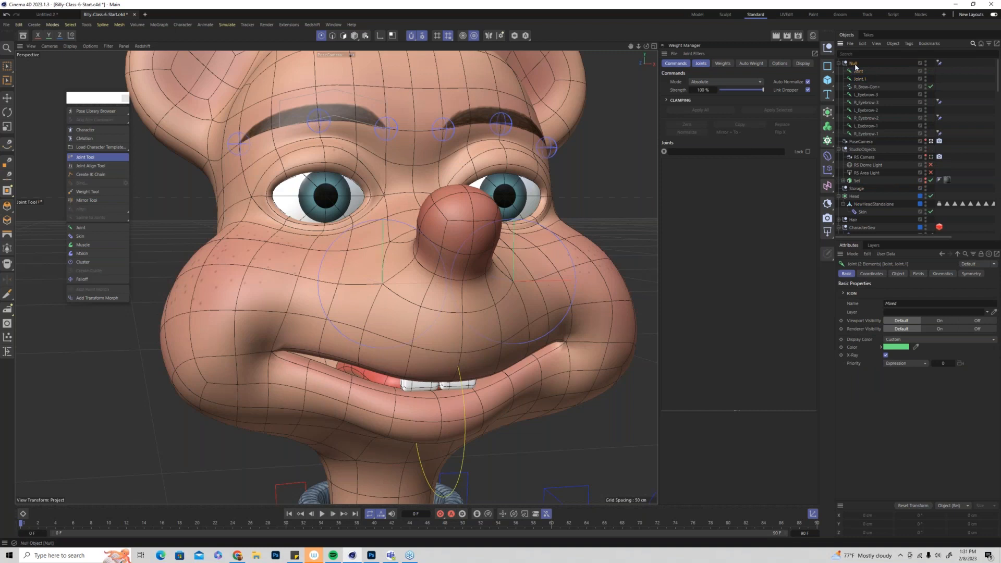
pyautogui.doubleClick(854, 63)
pyautogui.write('FaceRig')
pyautogui.press('Return')
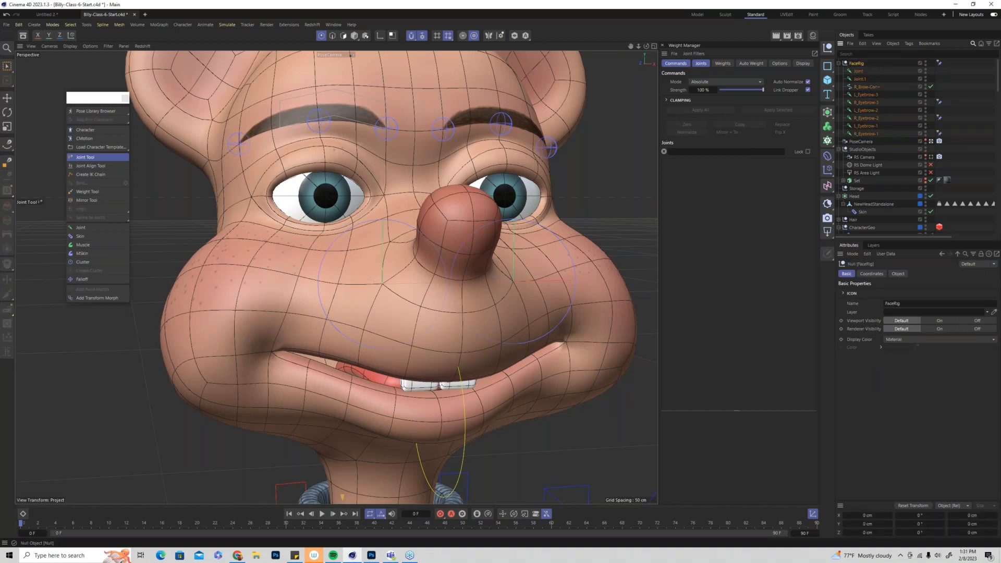
# Draw mirrored cheek joints under FaceRig, snapped to the mesh points below the eyes
pyautogui.click(858, 79)
pyautogui.click(857, 71)
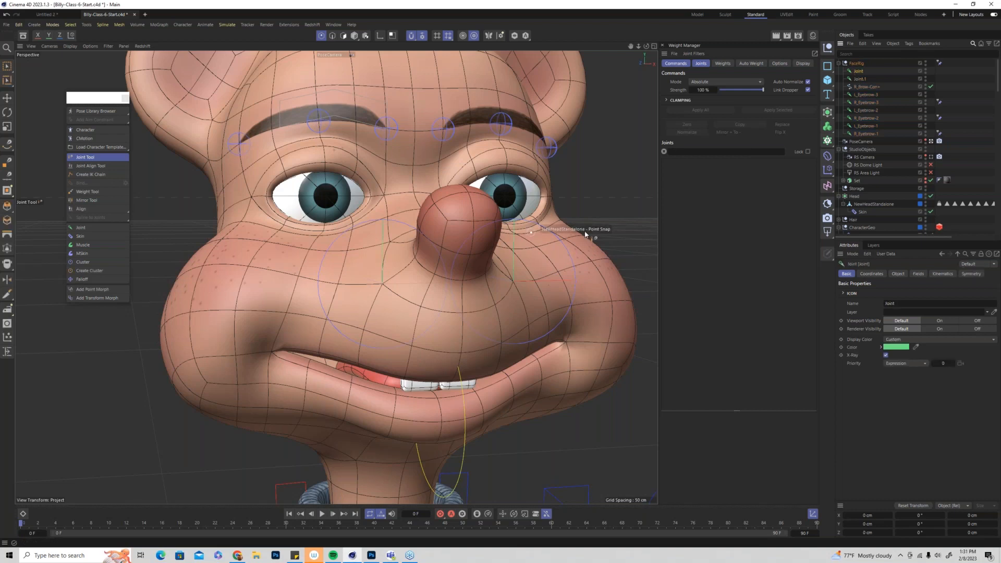
pyautogui.click(863, 62)
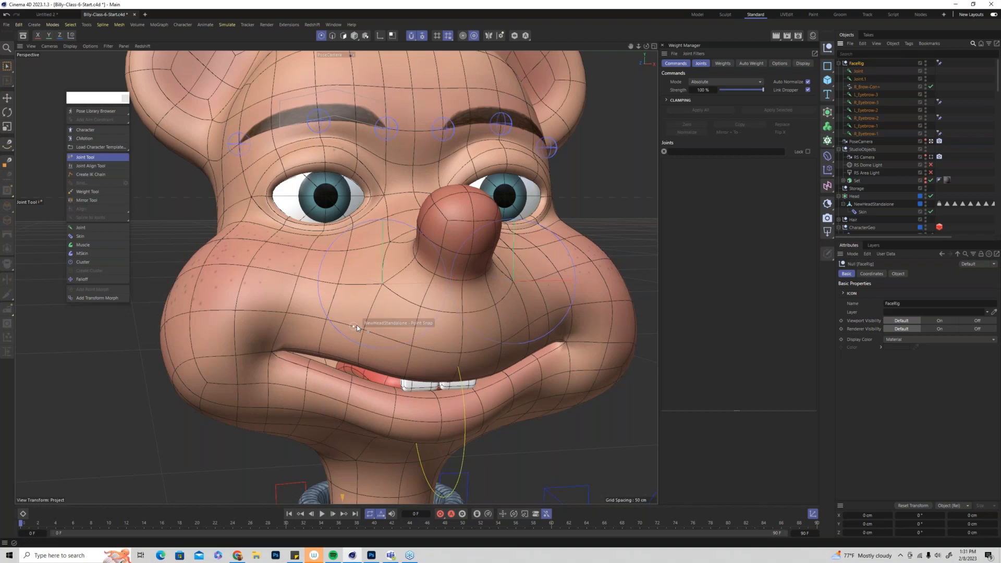
pyautogui.keyDown('ctrl'); pyautogui.click(299, 277); pyautogui.keyUp('ctrl')
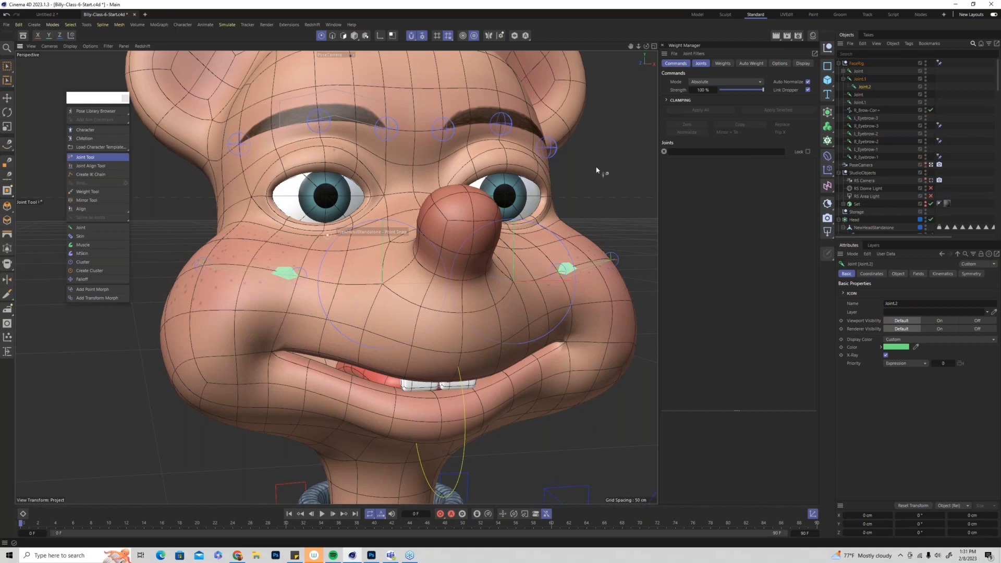
# Draw another mirrored pair of joints under FaceRig, snapped to mesh points on the outer cheeks
pyautogui.click(858, 66)
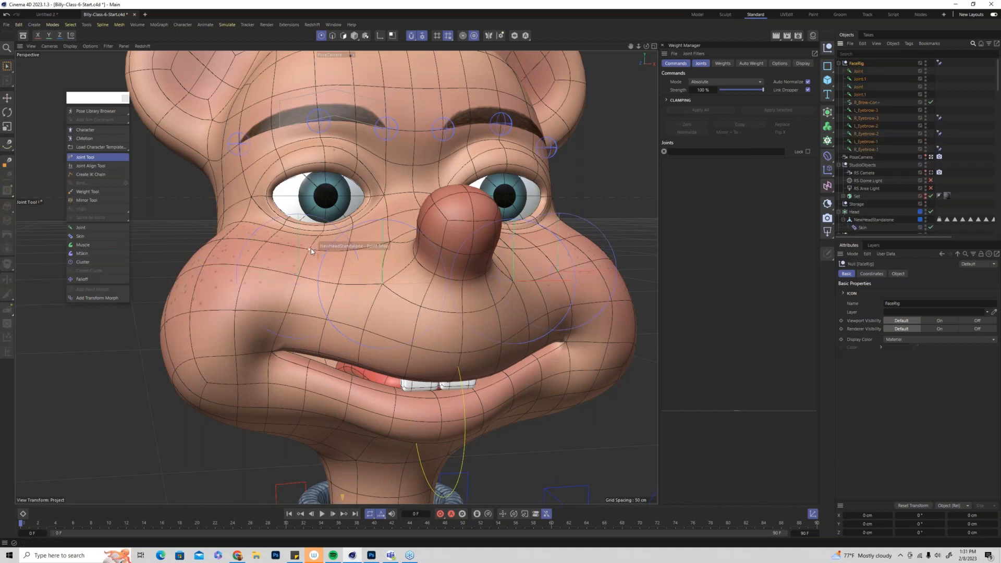
pyautogui.keyDown('ctrl'); pyautogui.click(200, 257); pyautogui.keyUp('ctrl')
pyautogui.moveTo(283, 291)
pyautogui.keyDown('alt'); pyautogui.mouseDown()
pyautogui.moveTo(400, 320)
pyautogui.moveTo(402, 312)
pyautogui.moveTo(248, 286)
pyautogui.moveTo(270, 300)
pyautogui.moveTo(295, 286)
pyautogui.moveTo(272, 293)
pyautogui.mouseUp(); pyautogui.keyUp('alt')
# Give the six nose-side and cheek joints a custom joint size of 1 cm and a Sphere (Wire) display
pyautogui.click(858, 71)
pyautogui.keyDown('shift'); pyautogui.click(858, 110); pyautogui.keyUp('shift')
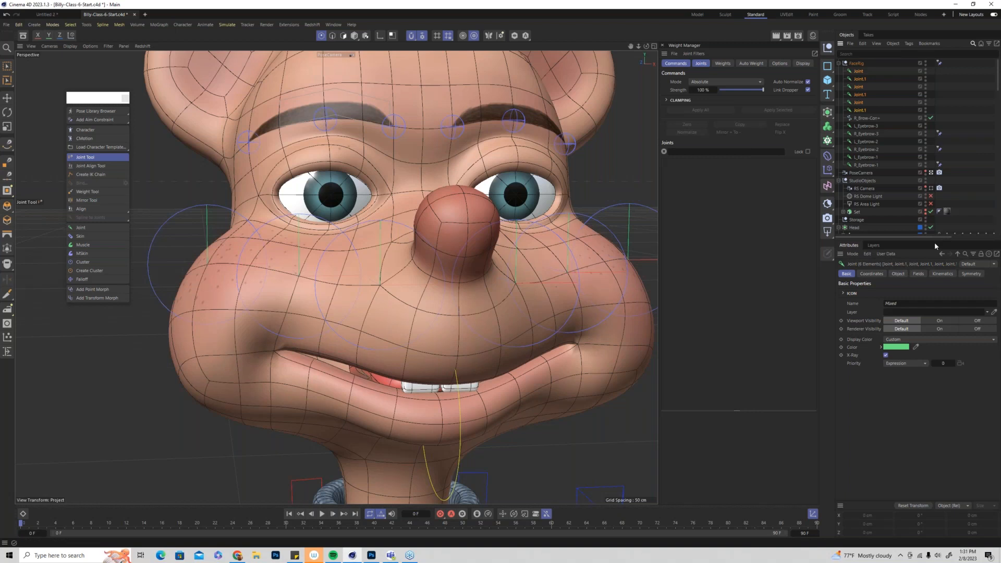
pyautogui.click(871, 274)
pyautogui.click(898, 274)
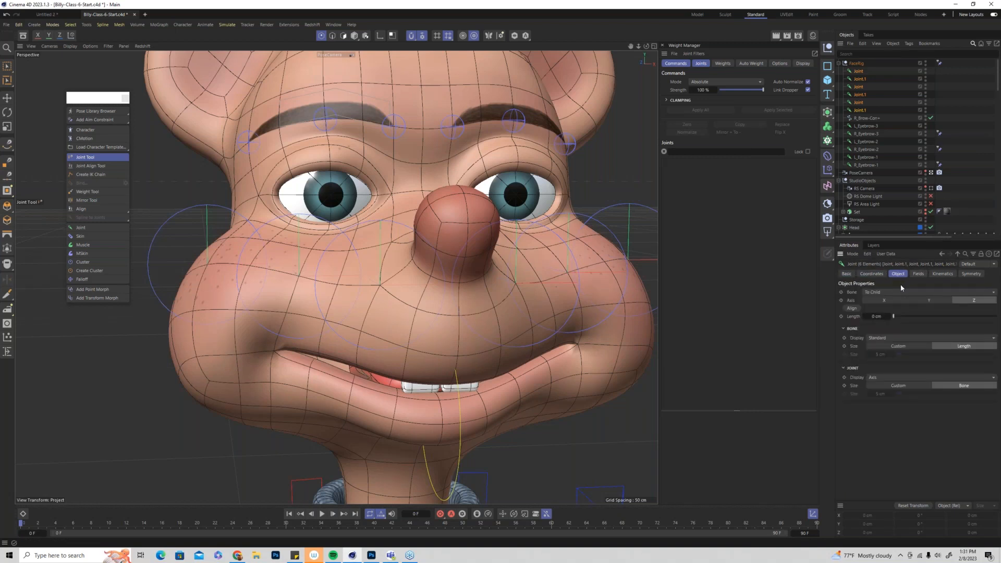
pyautogui.click(898, 386)
pyautogui.click(881, 393)
pyautogui.write('1')
pyautogui.press('Return')
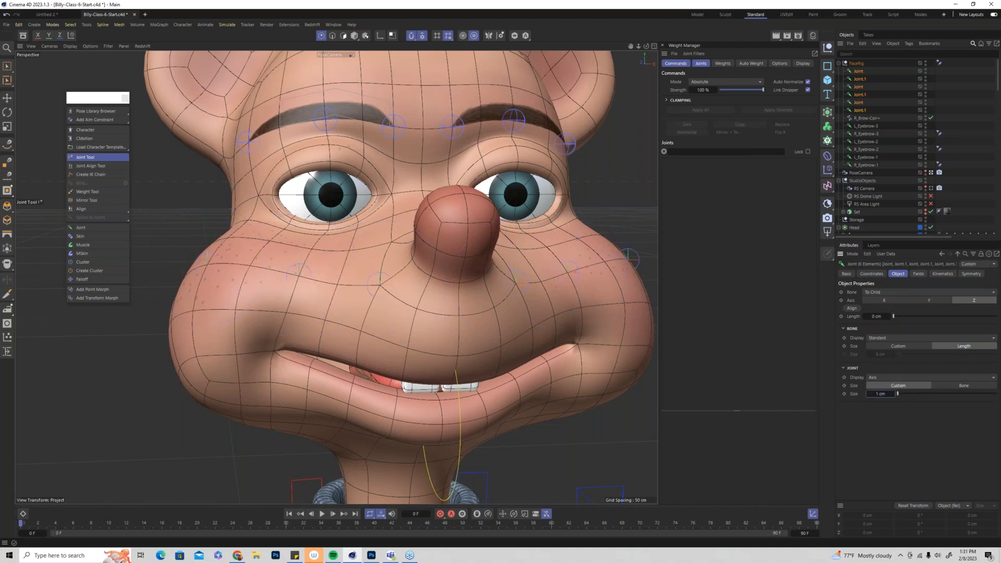
pyautogui.click(879, 377)
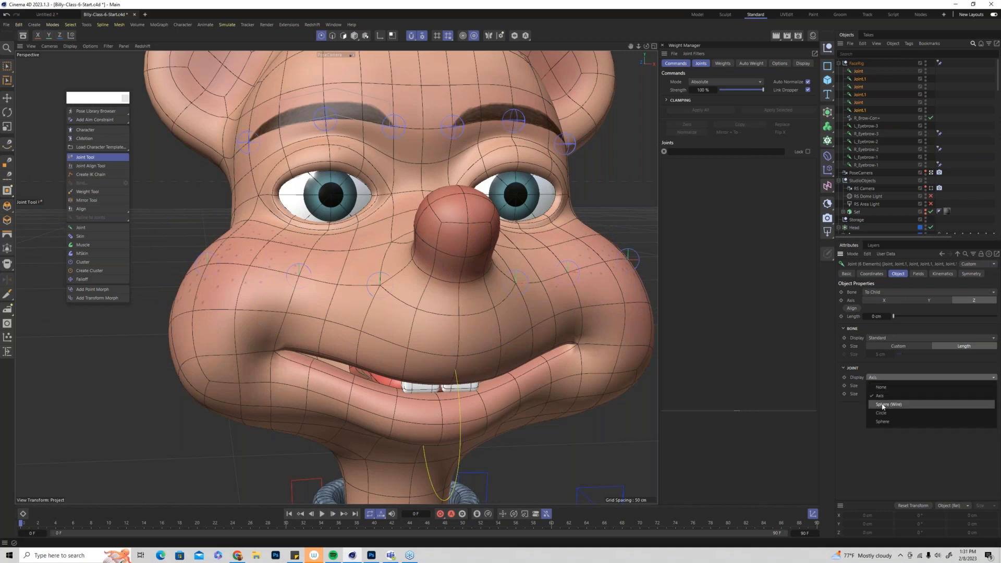
pyautogui.click(881, 402)
# Draw a mirrored pair of joints under FaceRig, snapped to mesh points on the upper lip between the mouth corners and teeth
pyautogui.moveTo(479, 338)
pyautogui.keyDown('alt'); pyautogui.mouseDown()
pyautogui.moveTo(531, 348)
pyautogui.moveTo(464, 336)
pyautogui.moveTo(482, 348)
pyautogui.moveTo(486, 336)
pyautogui.mouseUp(); pyautogui.keyUp('alt')
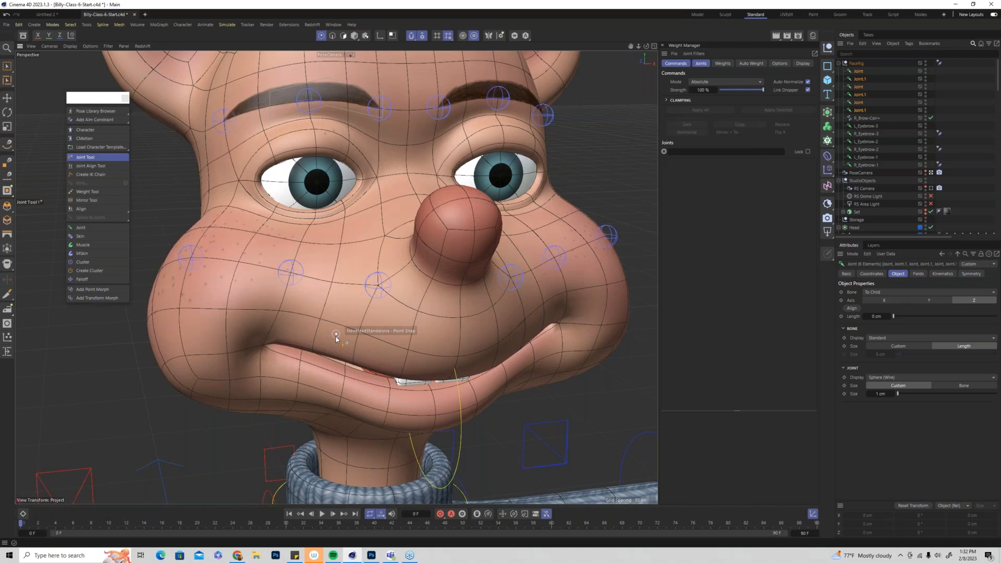
pyautogui.keyDown('alt'); pyautogui.moveTo(335, 336); pyautogui.dragTo(329, 300); pyautogui.keyUp('alt')
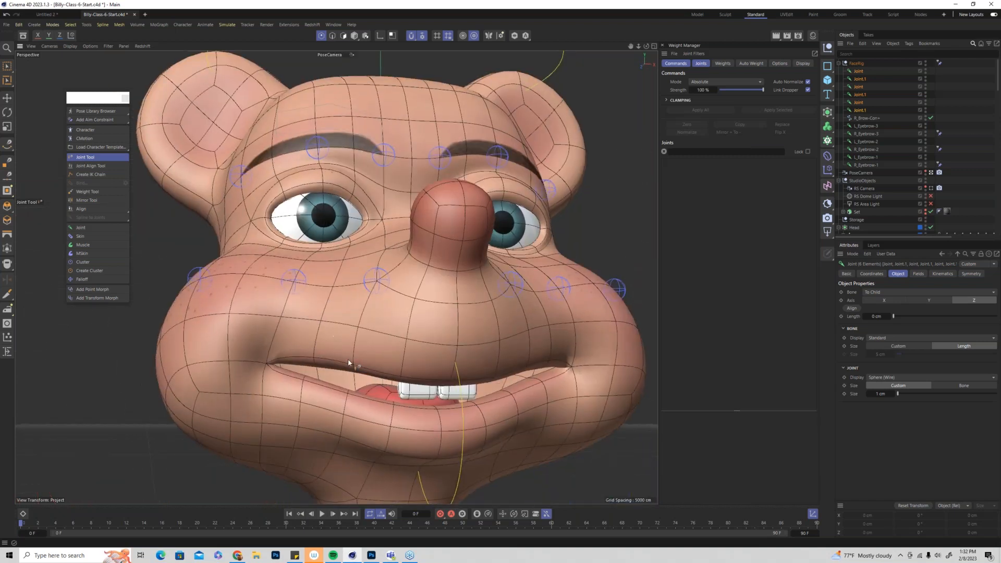
pyautogui.scroll(2, 348, 360)
pyautogui.keyDown('alt'); pyautogui.moveTo(352, 345); pyautogui.dragTo(381, 310, button='middle'); pyautogui.keyUp('alt')
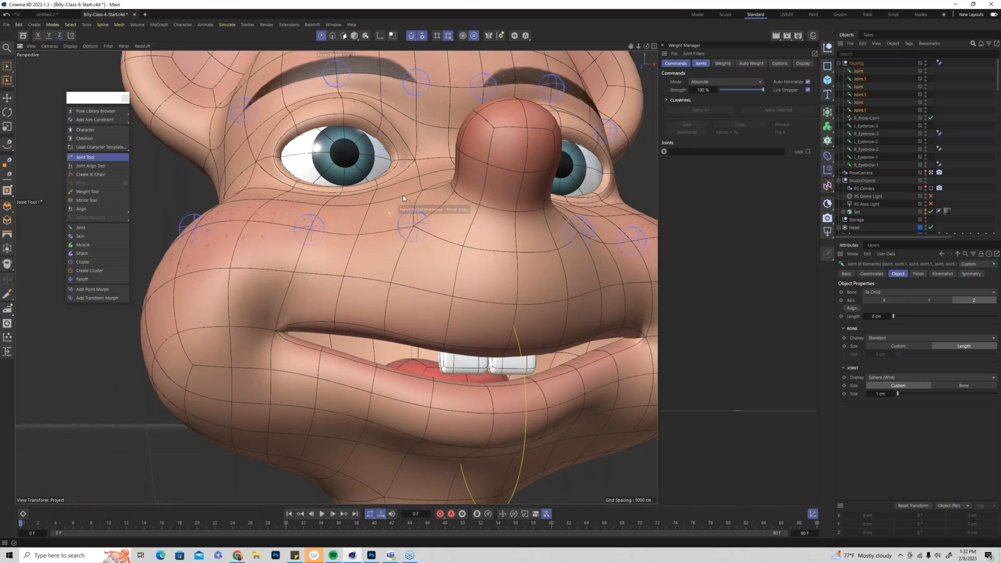
pyautogui.keyDown('alt'); pyautogui.moveTo(413, 201); pyautogui.dragTo(407, 311, button='middle'); pyautogui.keyUp('alt')
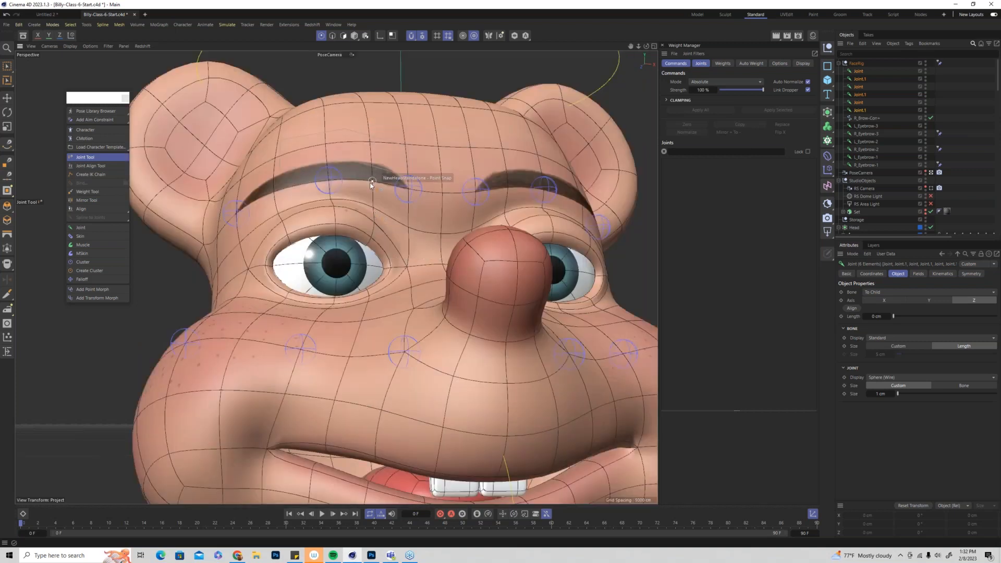
pyautogui.keyDown('alt'); pyautogui.moveTo(448, 439); pyautogui.dragTo(439, 343, button='middle'); pyautogui.keyUp('alt')
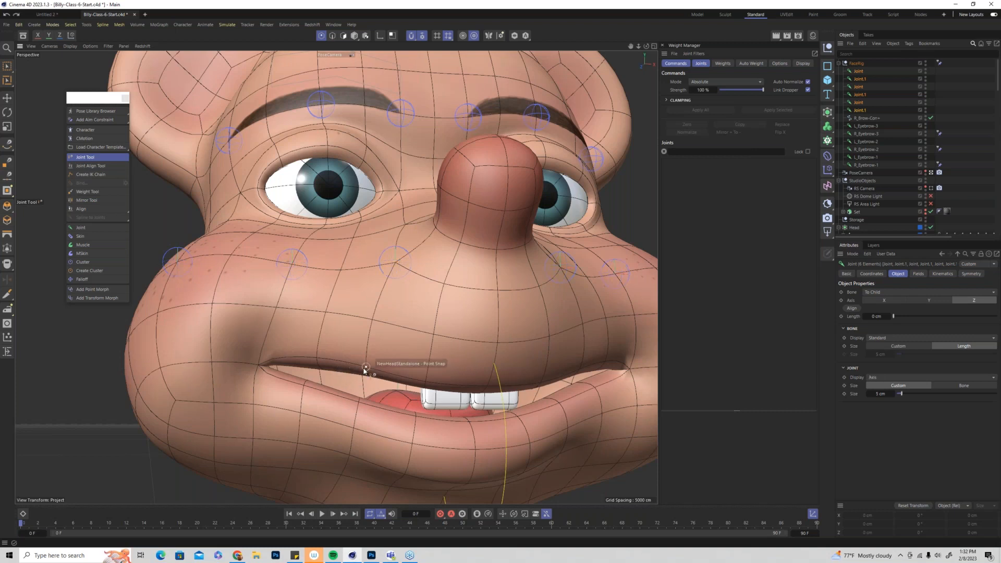
pyautogui.scroll(-5, 363, 368)
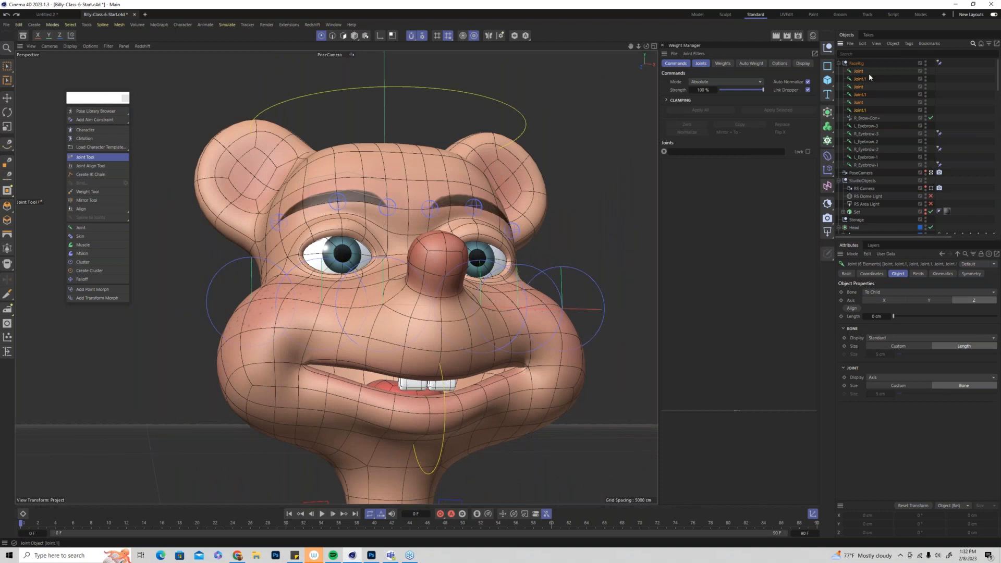
pyautogui.click(855, 65)
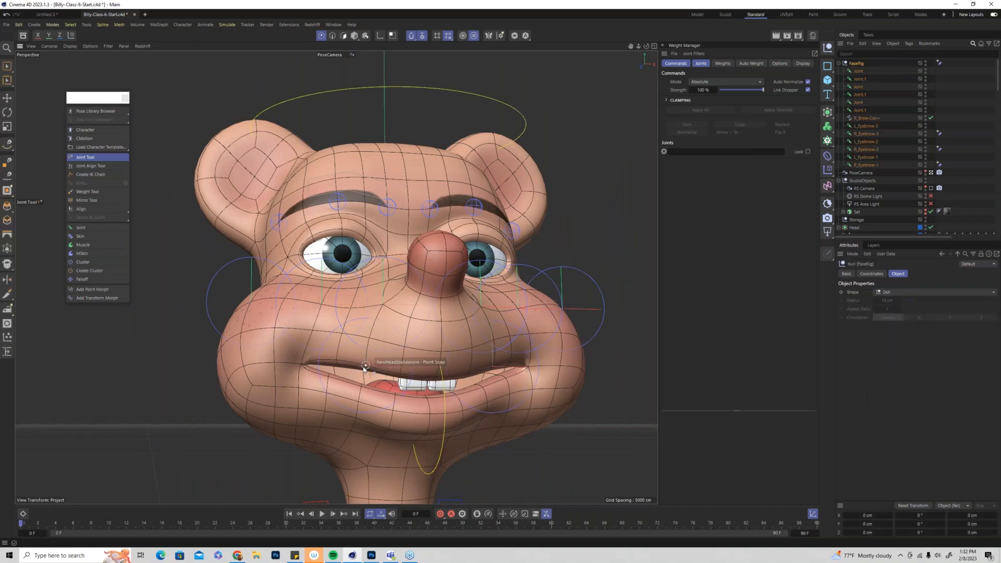
pyautogui.keyDown('ctrl'); pyautogui.click(364, 368); pyautogui.keyUp('ctrl')
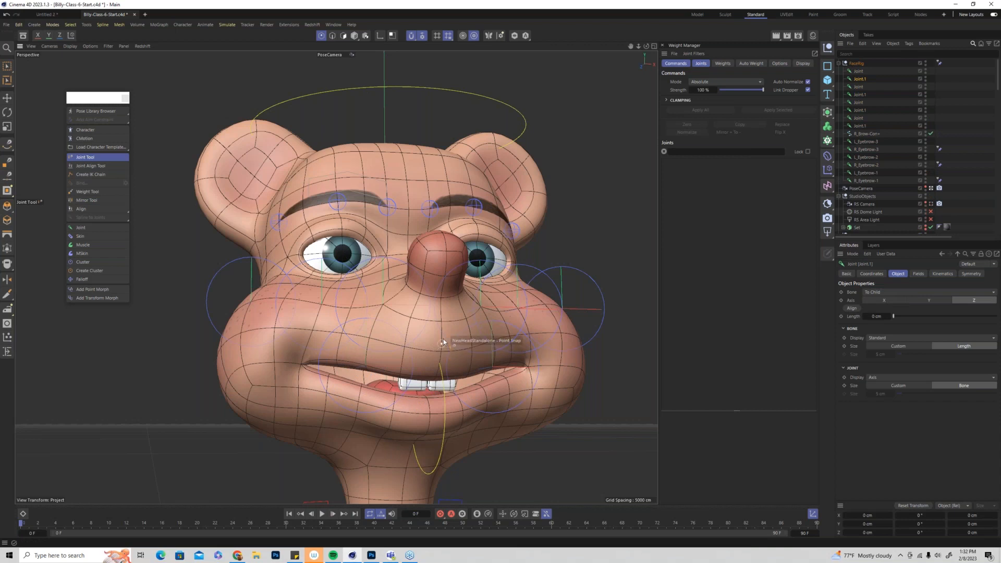
# Place a pair of joints directly under FaceRig, snapped to the centre-line mesh point between the nose and upper lip
pyautogui.keyDown('ctrl'); pyautogui.click(443, 322); pyautogui.keyUp('ctrl')
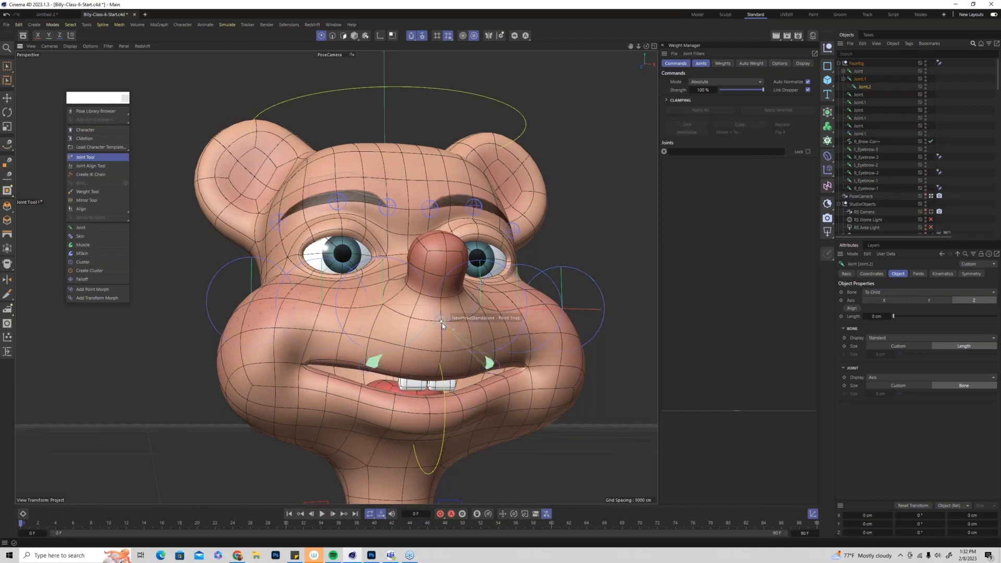
pyautogui.hotkey('ctrl', 'z')
pyautogui.click(857, 65)
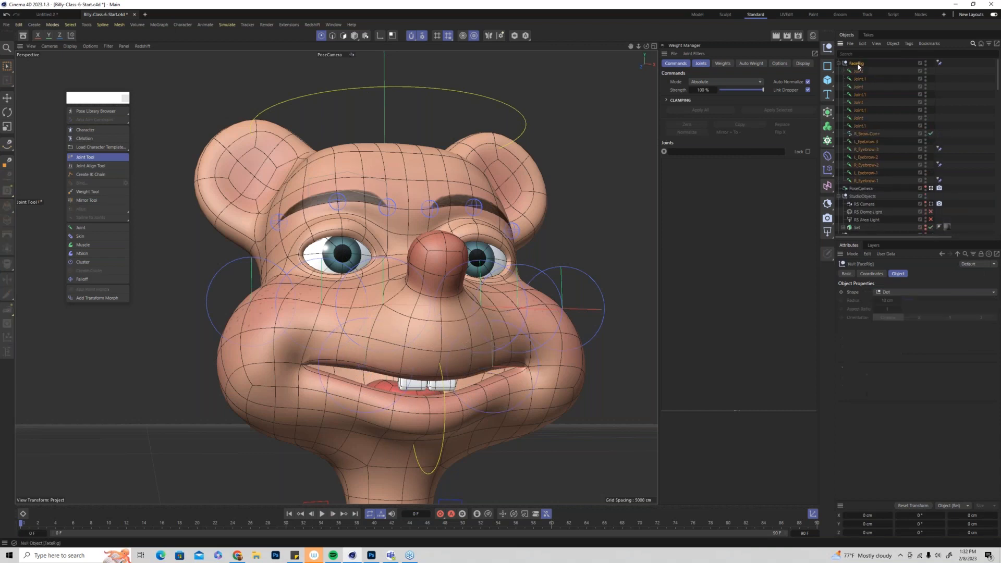
pyautogui.keyDown('ctrl'); pyautogui.click(440, 354); pyautogui.keyUp('ctrl')
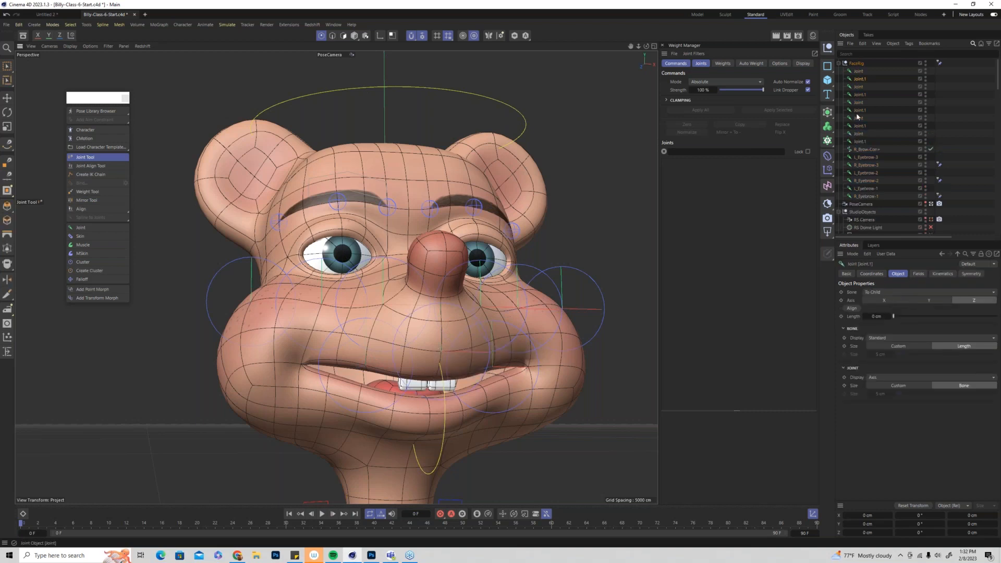
pyautogui.hotkey('ctrl', 'z')
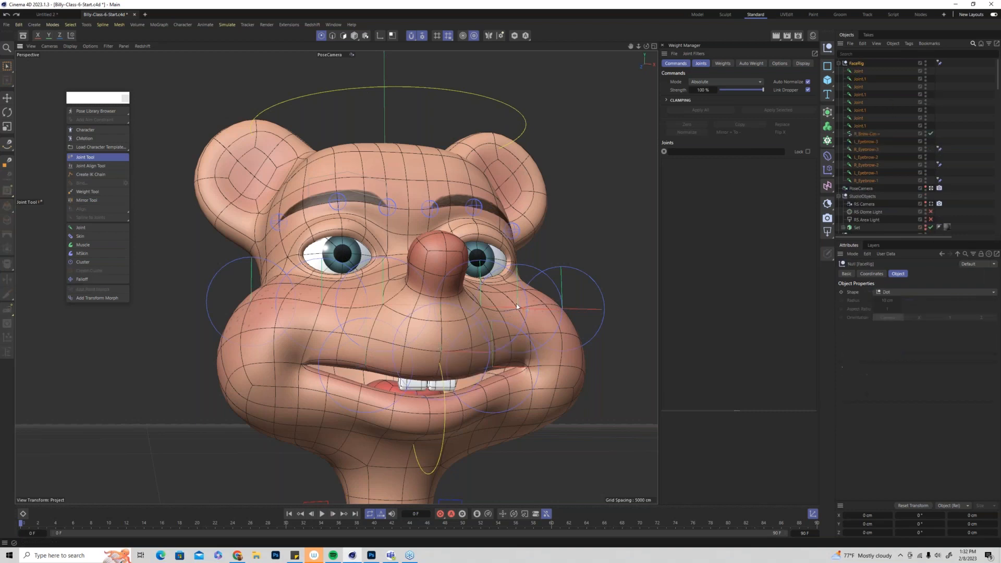
pyautogui.keyDown('ctrl'); pyautogui.click(444, 399); pyautogui.keyUp('ctrl')
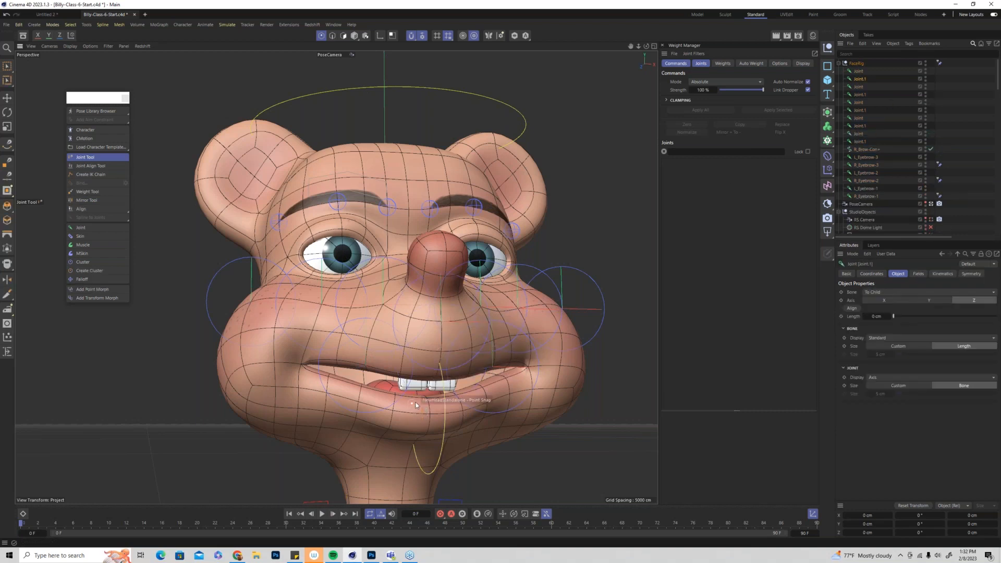
pyautogui.scroll(2, 415, 403)
pyautogui.scroll(1, 416, 402)
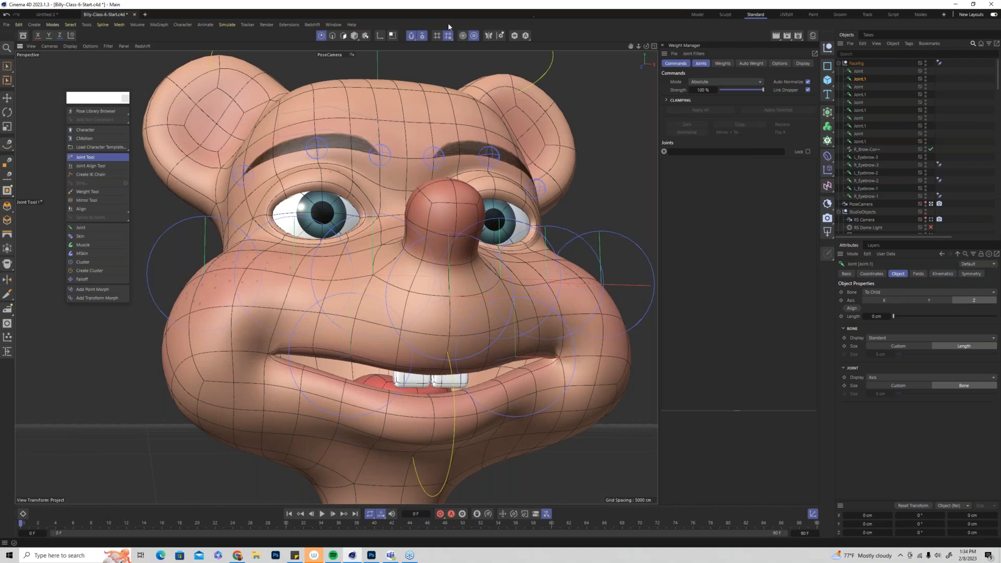
# Open the recent project BillyFinal01-FaceRigV3.c4d and examine the joint layout around its mouth
pyautogui.click(6, 25)
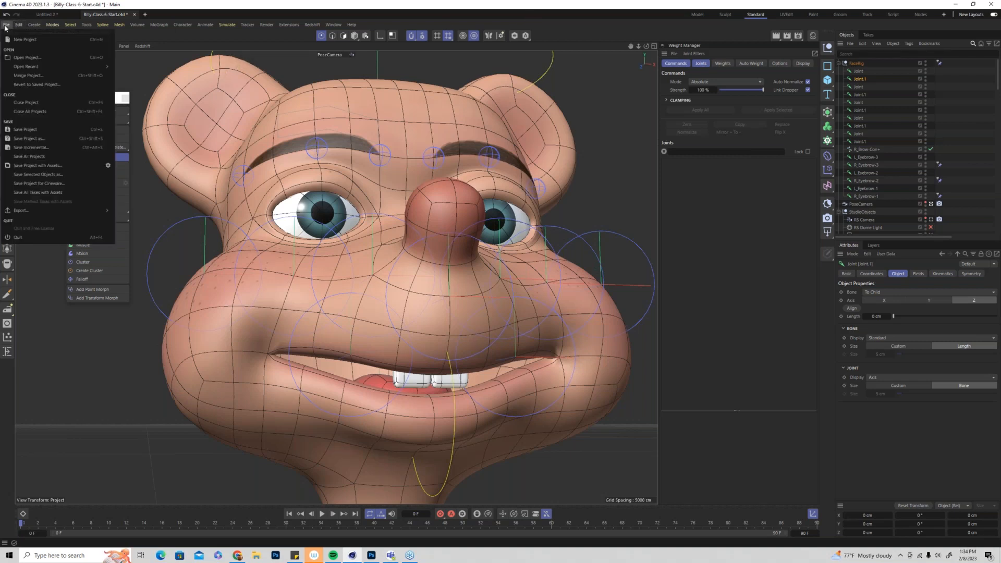
pyautogui.moveTo(17, 67)
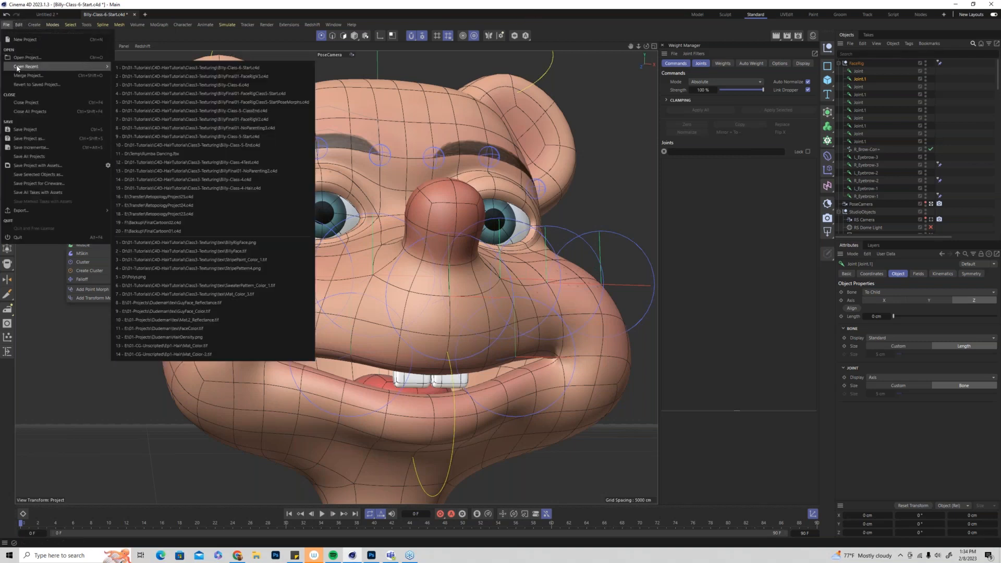
pyautogui.click(244, 77)
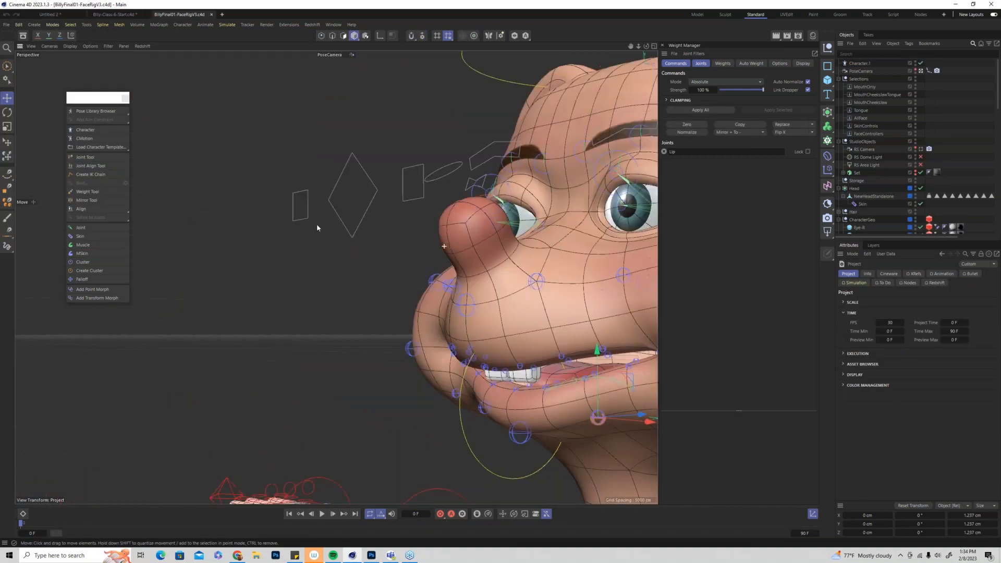
pyautogui.keyDown('alt'); pyautogui.moveTo(317, 227); pyautogui.dragTo(425, 204); pyautogui.keyUp('alt')
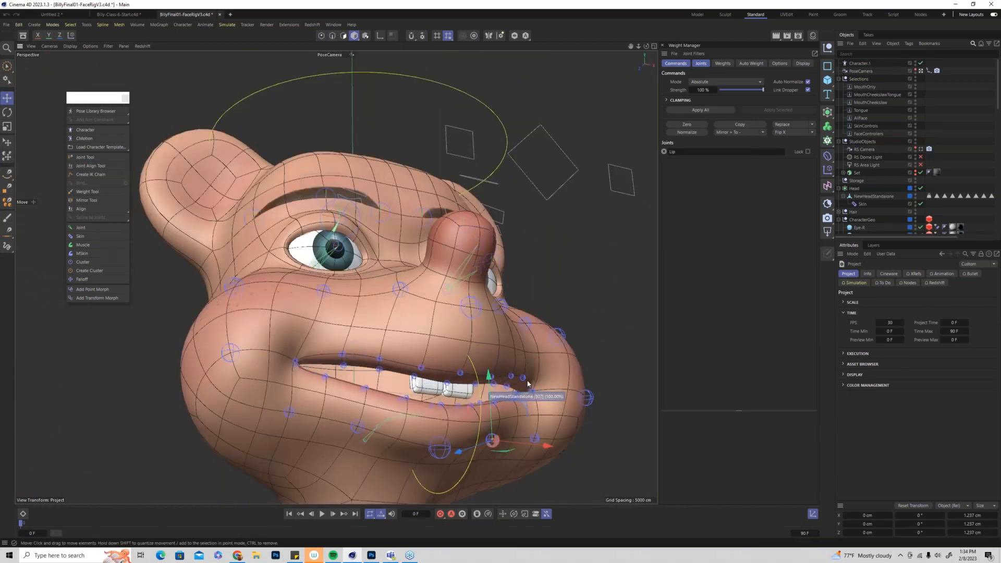
pyautogui.keyDown('alt'); pyautogui.moveTo(490, 374); pyautogui.dragTo(446, 379); pyautogui.keyUp('alt')
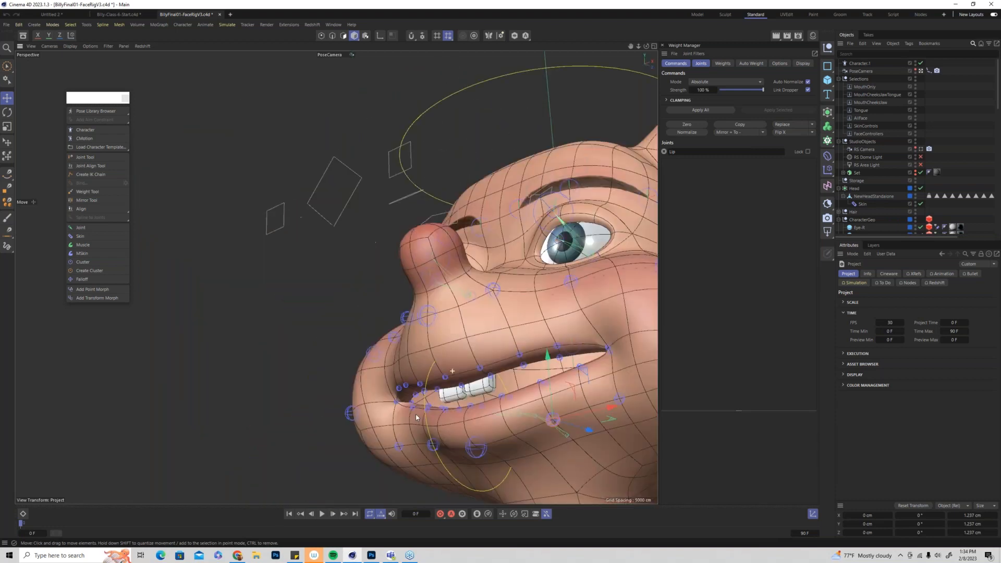
pyautogui.scroll(6, 446, 379)
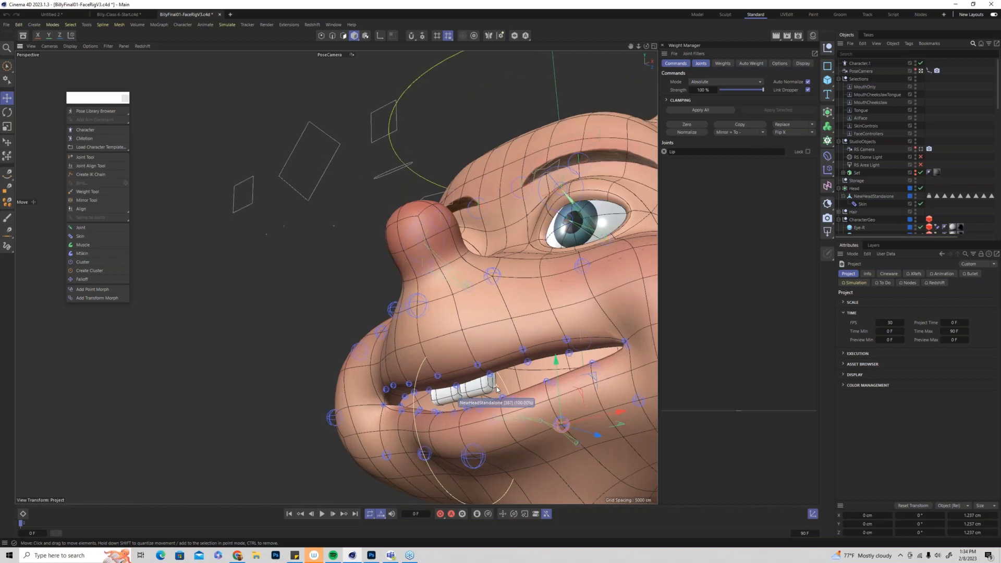
# Try moving the middle upper-lip joint of the reference rig, and undo the move
pyautogui.click(7, 98)
pyautogui.click(364, 362)
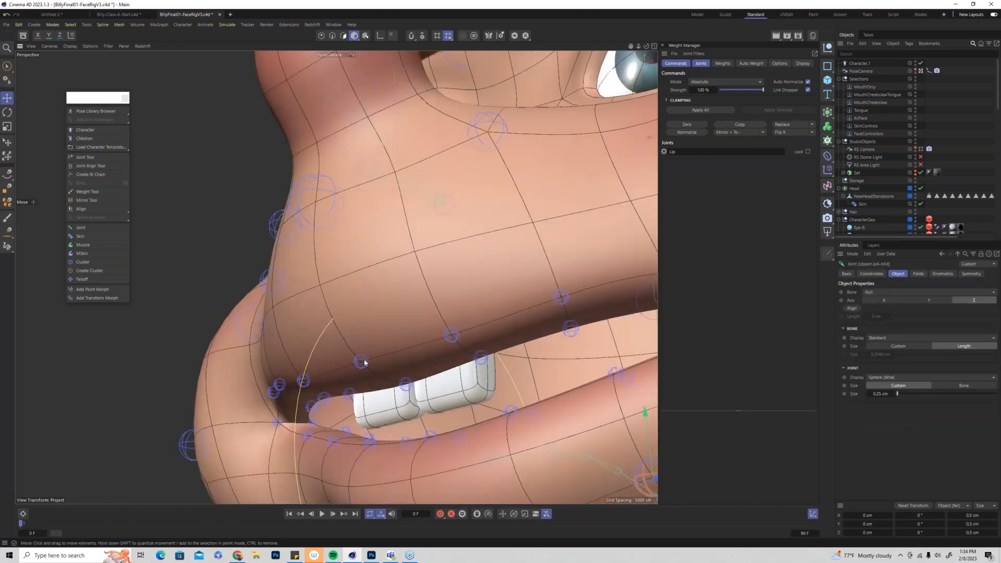
pyautogui.moveTo(360, 299)
pyautogui.mouseDown()
pyautogui.moveTo(367, 270)
pyautogui.moveTo(368, 285)
pyautogui.mouseUp()
pyautogui.hotkey('ctrl', 'z')
# Lock the Geo layer of the reference project so that the head mesh cannot be selected in the viewport
pyautogui.keyDown('alt'); pyautogui.moveTo(356, 221); pyautogui.dragTo(421, 244); pyautogui.keyUp('alt')
pyautogui.keyDown('alt'); pyautogui.moveTo(301, 228); pyautogui.dragTo(503, 273, button='middle'); pyautogui.keyUp('alt')
pyautogui.keyDown('alt'); pyautogui.moveTo(504, 276); pyautogui.dragTo(348, 198); pyautogui.keyUp('alt')
pyautogui.click(348, 198)
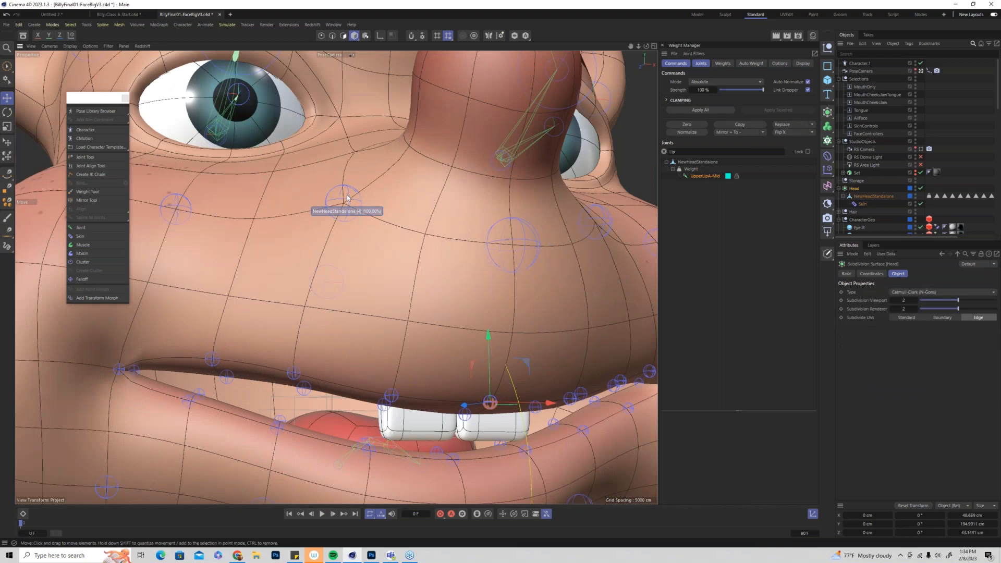
pyautogui.click(873, 245)
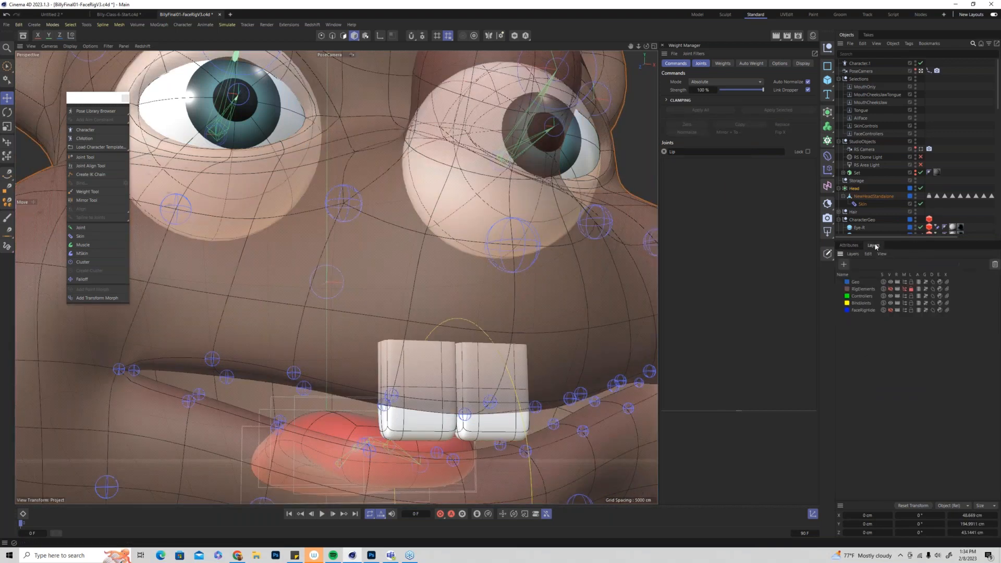
pyautogui.click(910, 282)
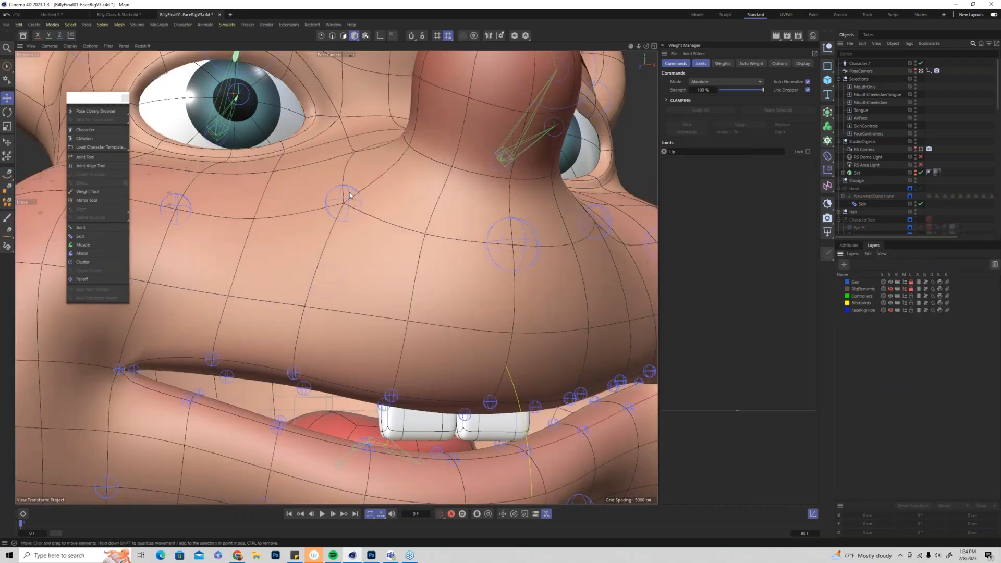
# Test the mouth deformation by raising the nose-side joint and the upper-lip joint below it together, and lower them back
pyautogui.click(348, 192)
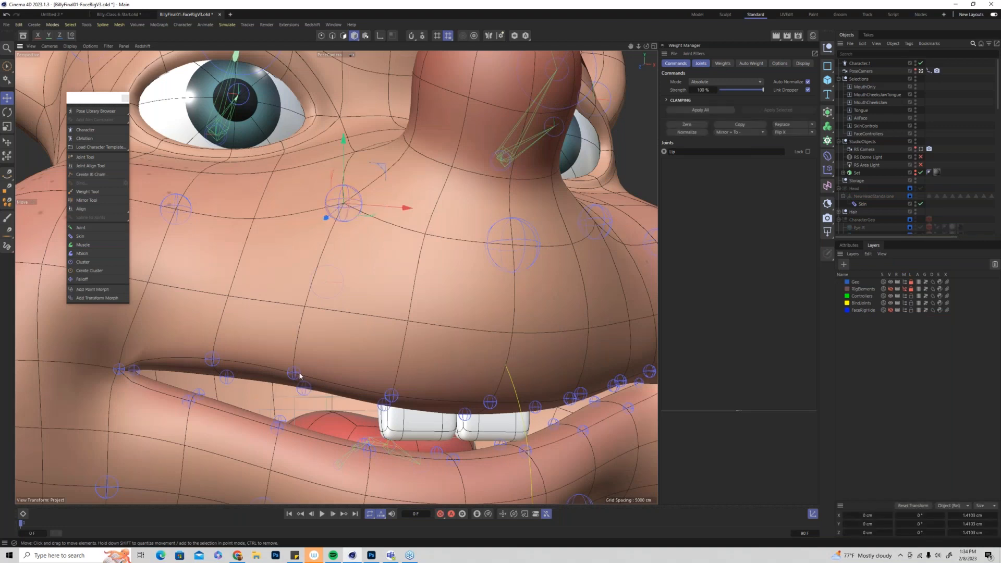
pyautogui.click(295, 373)
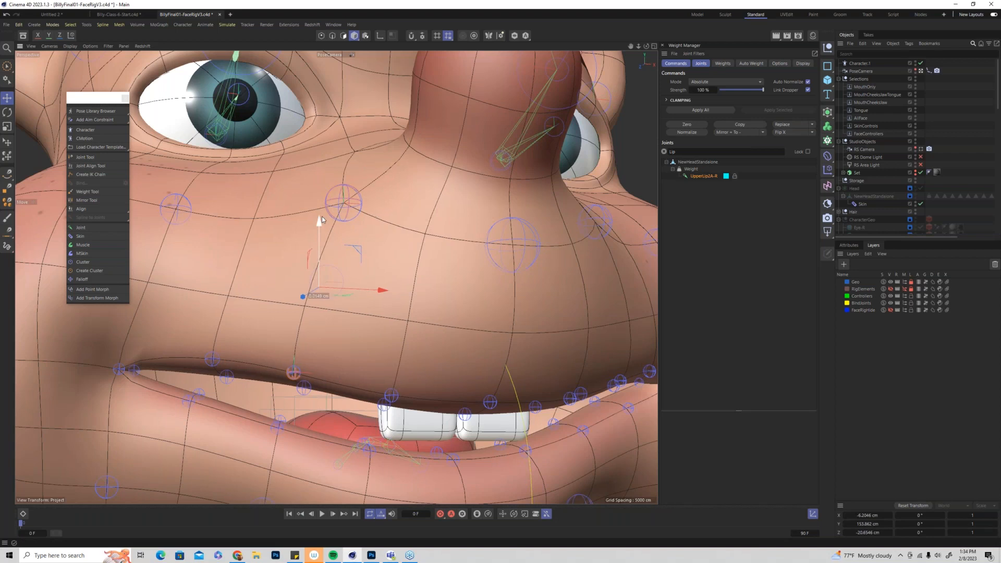
pyautogui.moveTo(328, 205); pyautogui.dragTo(343, 168)
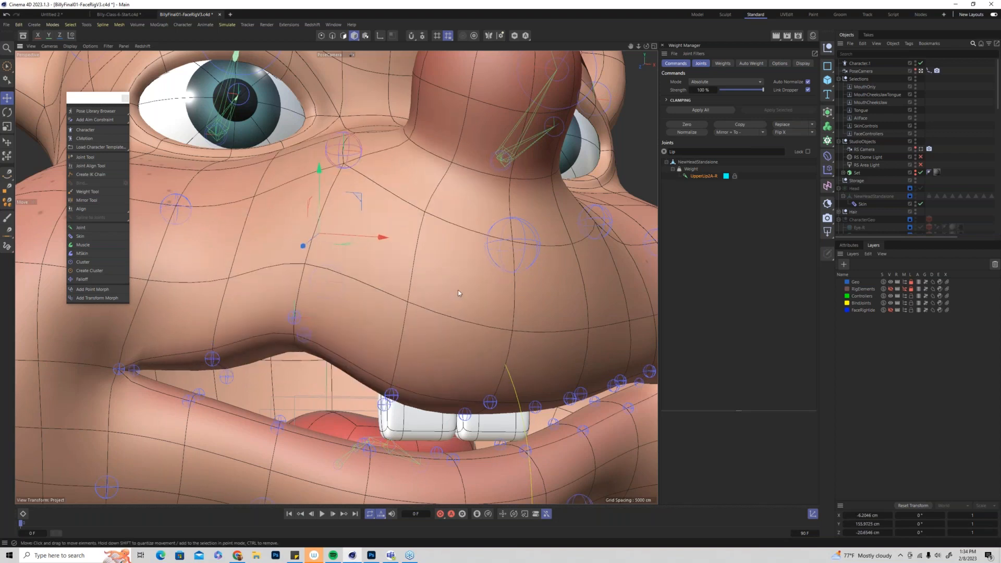
pyautogui.scroll(-10, 459, 290)
pyautogui.keyDown('alt'); pyautogui.moveTo(458, 294); pyautogui.dragTo(402, 324); pyautogui.keyUp('alt')
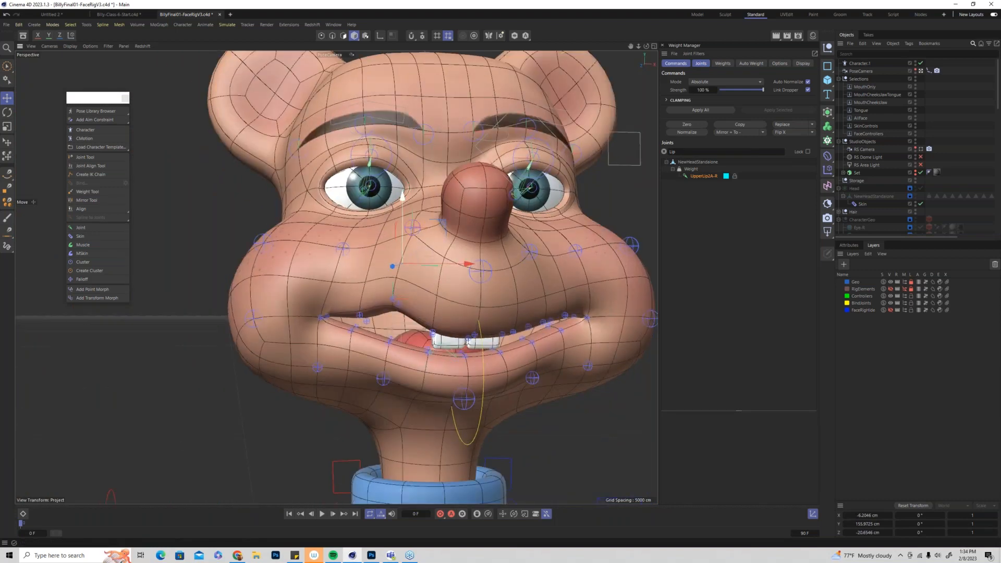
pyautogui.moveTo(403, 197); pyautogui.dragTo(402, 220)
# Switch to the Billy-Class-6-Start.c4d project and give all the new unnamed face joints under FaceRig a custom joint display size of 1 cm
pyautogui.click(109, 15)
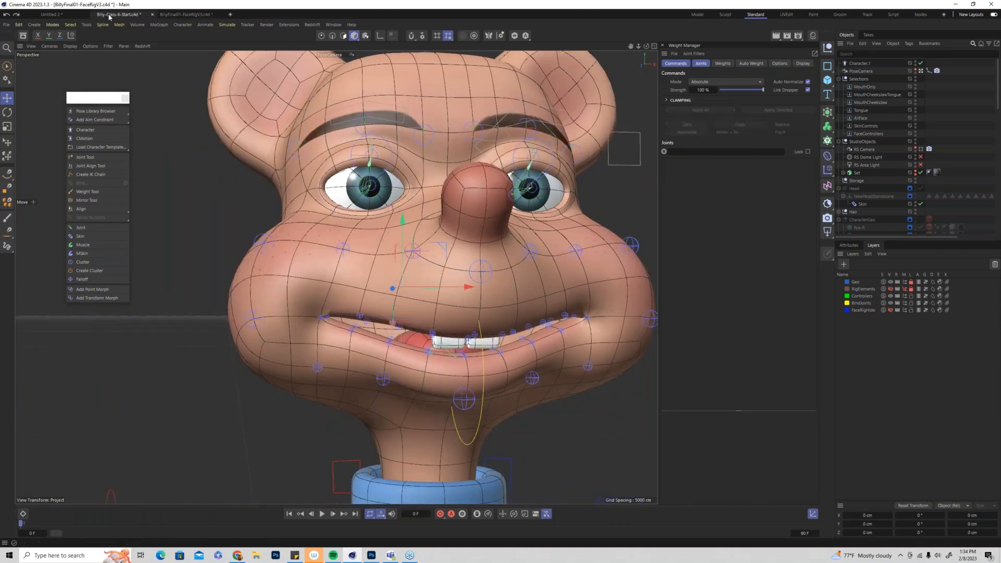
pyautogui.keyDown('shift'); pyautogui.click(859, 141); pyautogui.keyUp('shift')
pyautogui.click(851, 245)
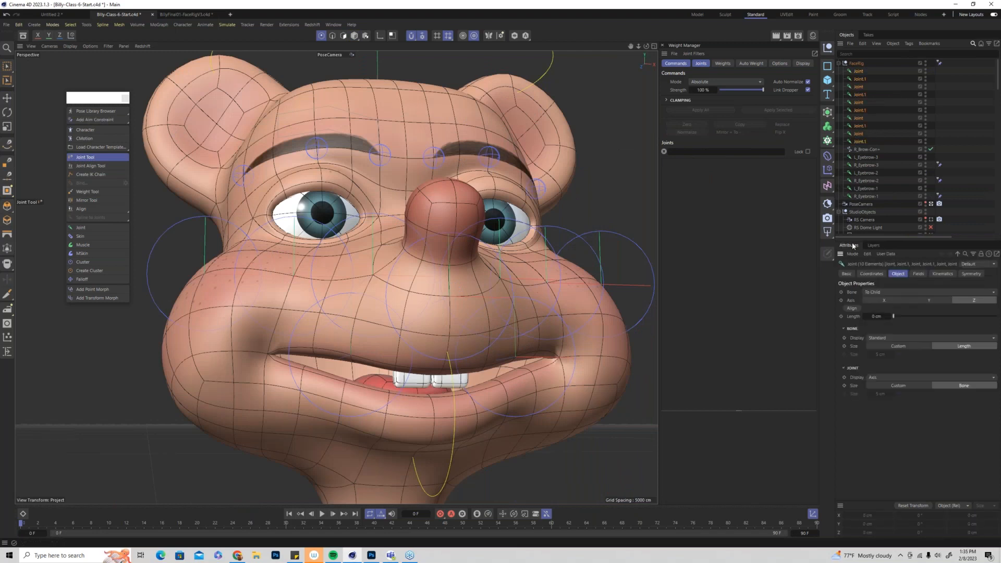
pyautogui.click(904, 388)
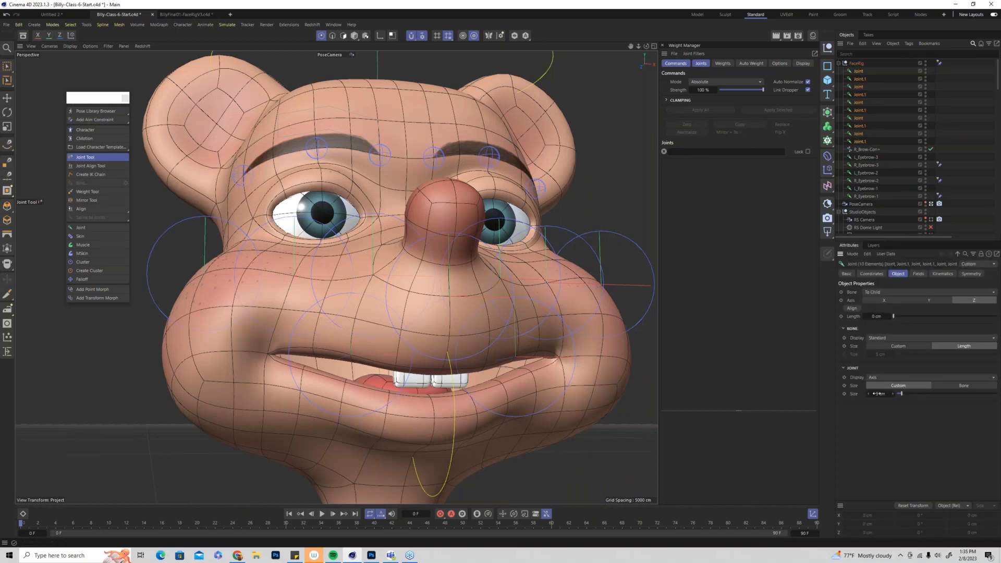
pyautogui.write('1')
pyautogui.press('Return')
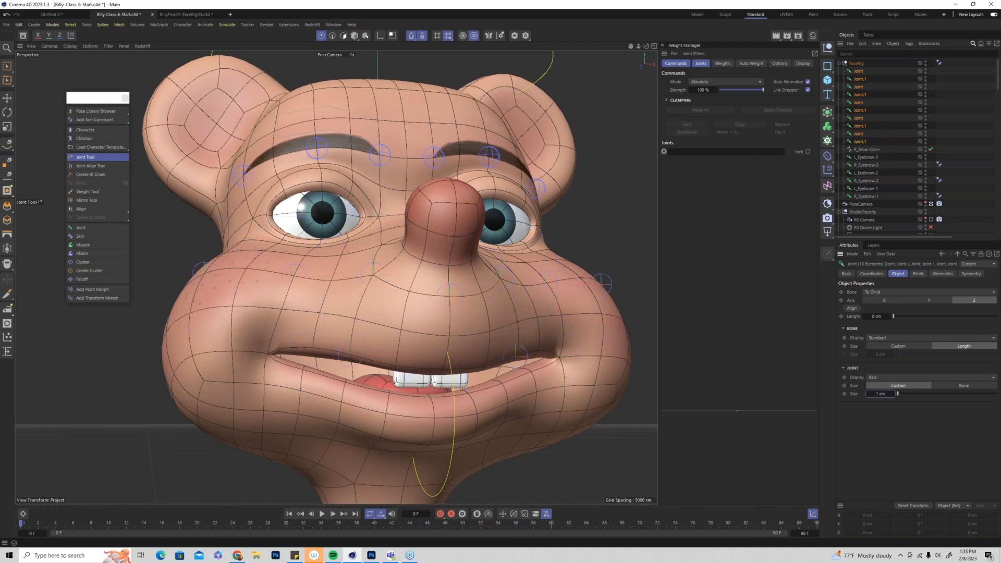
pyautogui.keyDown('alt'); pyautogui.moveTo(376, 299); pyautogui.dragTo(395, 316); pyautogui.keyUp('alt')
pyautogui.scroll(6, 333, 265)
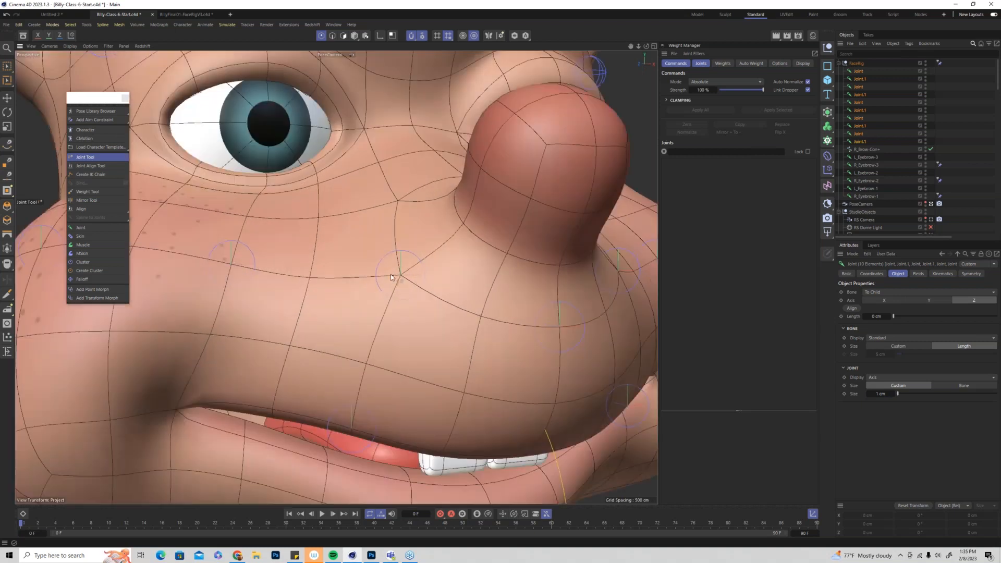
pyautogui.scroll(-3, 399, 300)
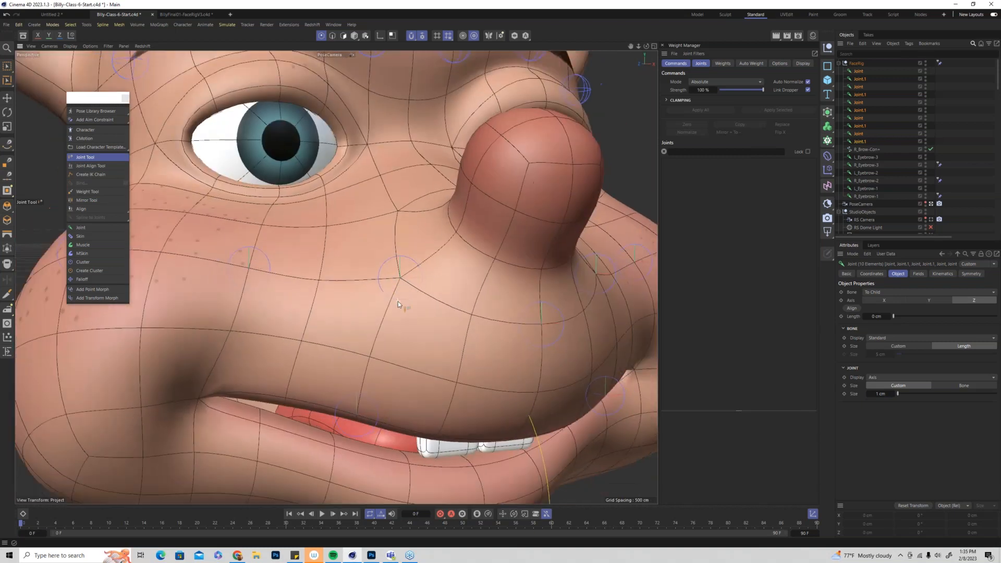
pyautogui.keyDown('alt'); pyautogui.moveTo(423, 223); pyautogui.dragTo(447, 299); pyautogui.keyUp('alt')
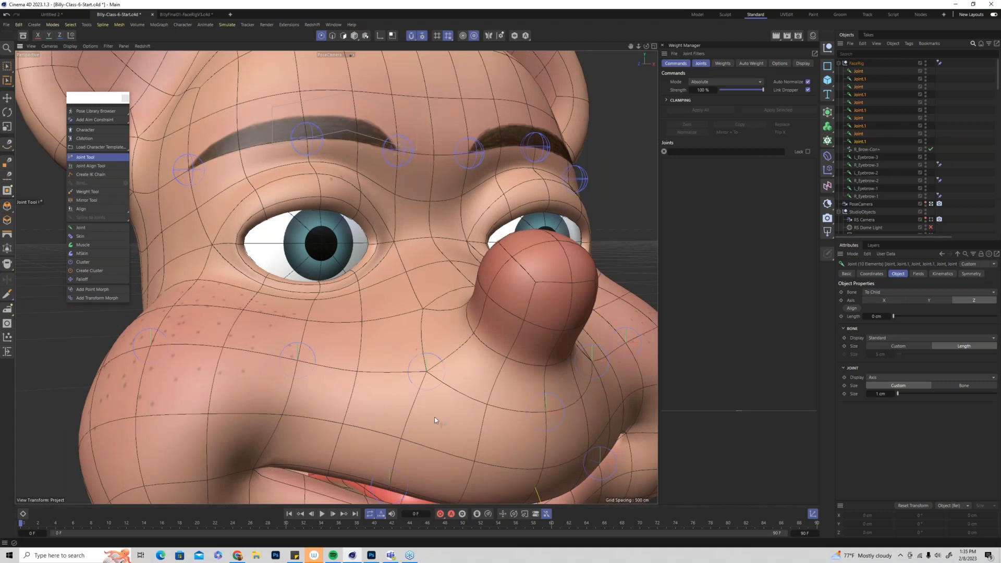
pyautogui.keyDown('alt'); pyautogui.moveTo(442, 411); pyautogui.dragTo(451, 293, button='middle'); pyautogui.keyUp('alt')
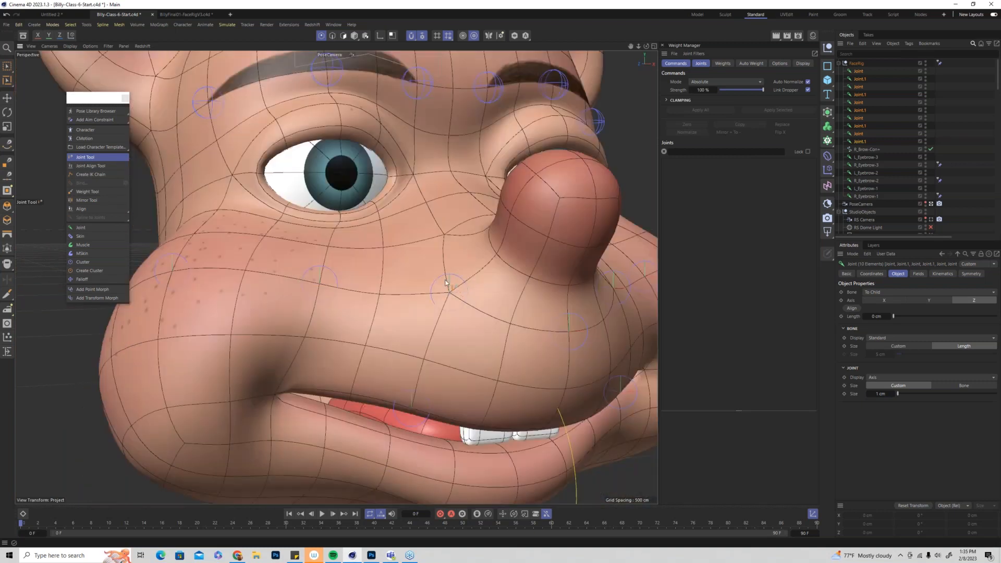
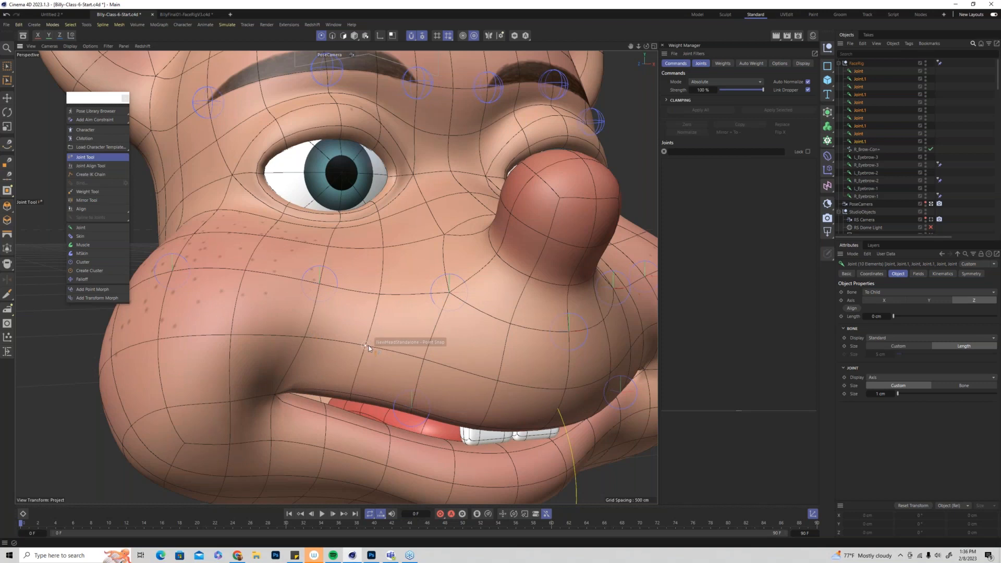
# Bring up the point weights in the Weight Manager and locate the NewHeadStandalone mesh in the object hierarchy
pyautogui.click(723, 63)
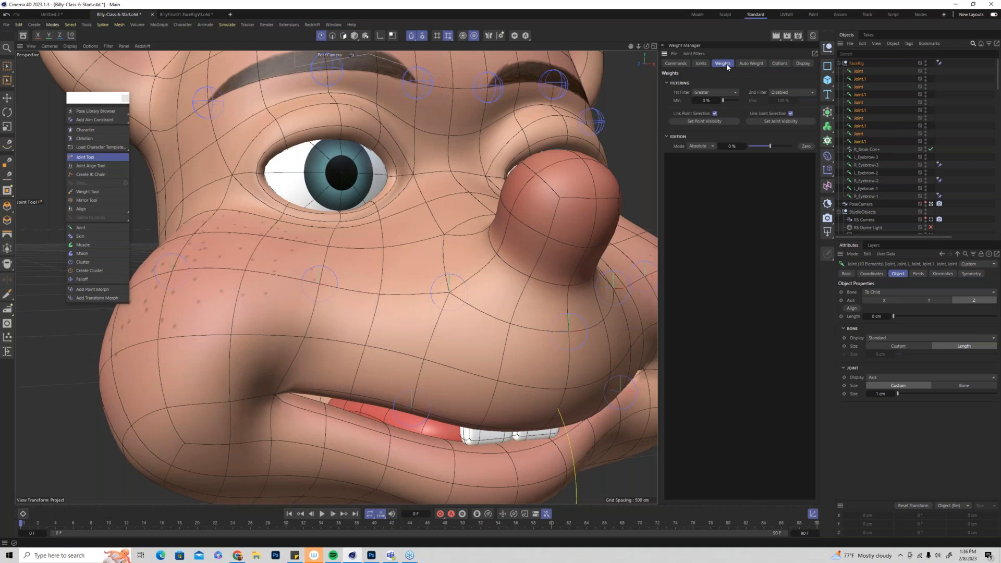
pyautogui.scroll(-4, 885, 176)
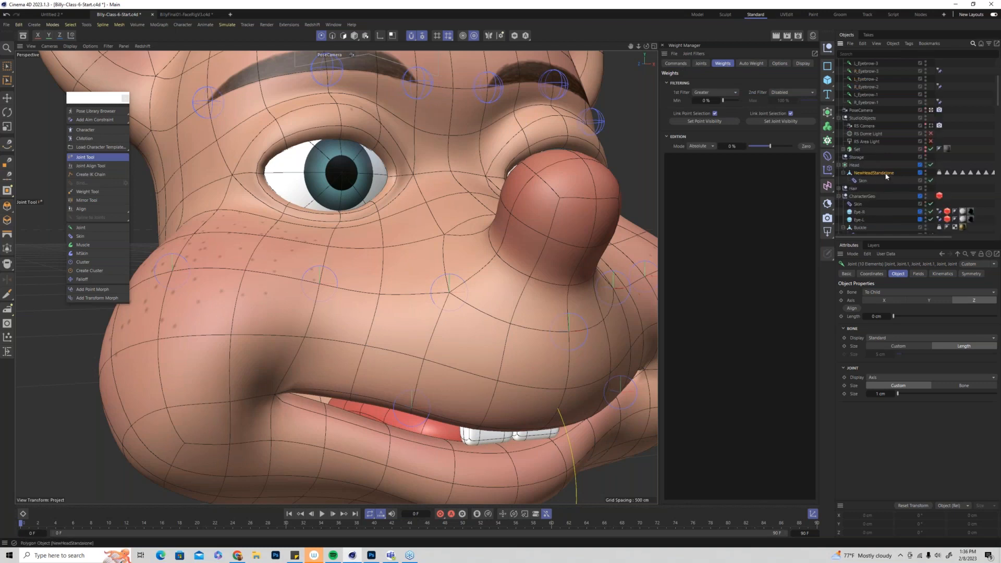
# Select the NewHeadStandalone mesh and inspect its joint weights in the weight table
pyautogui.click(886, 174)
pyautogui.scroll(2, 725, 313)
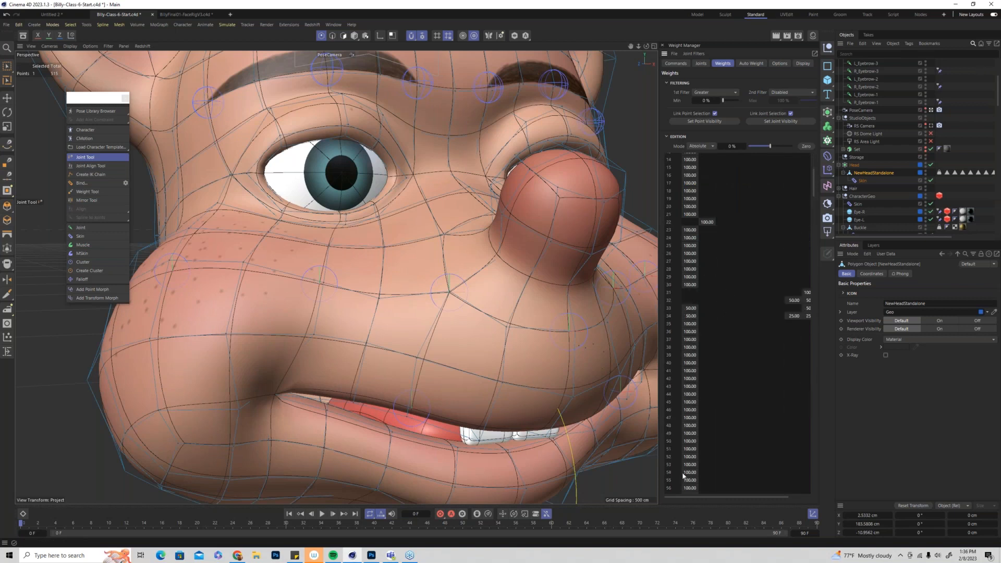
pyautogui.moveTo(690, 497); pyautogui.dragTo(640, 496)
# With the Weight Tool, try adding 25% BD_Neck_jnt weight to a point above the mouth and subtract it again
pyautogui.click(685, 66)
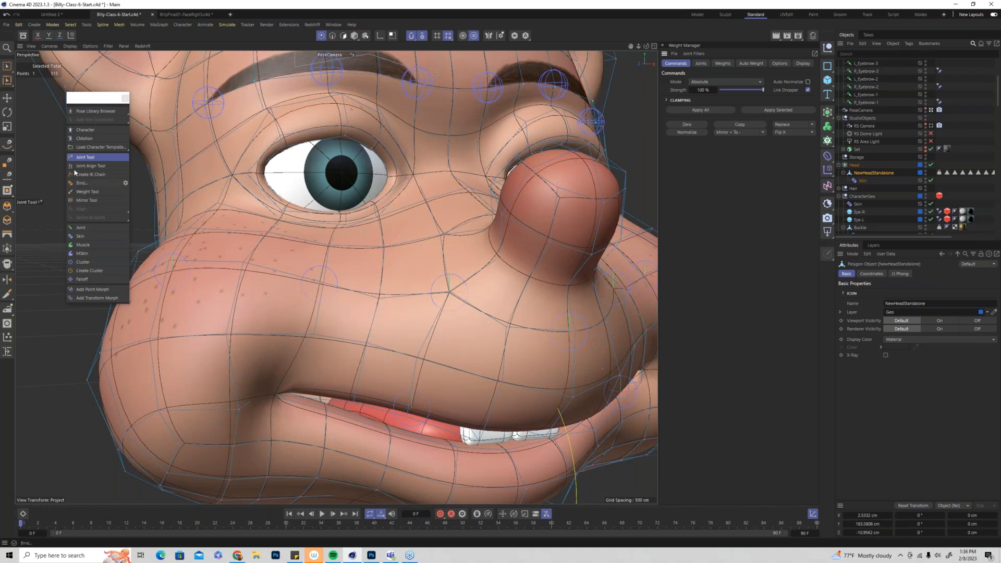
pyautogui.click(97, 193)
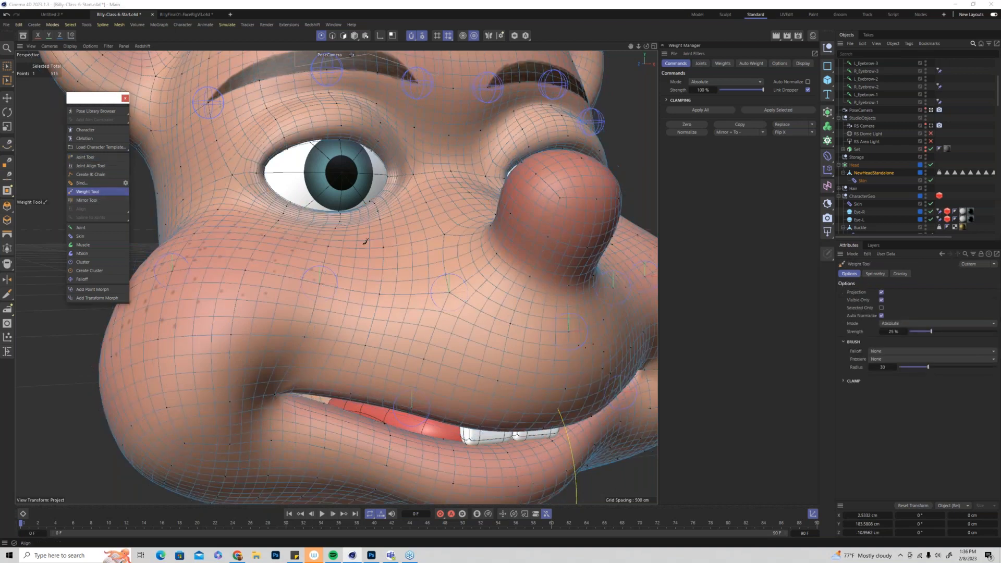
pyautogui.click(700, 64)
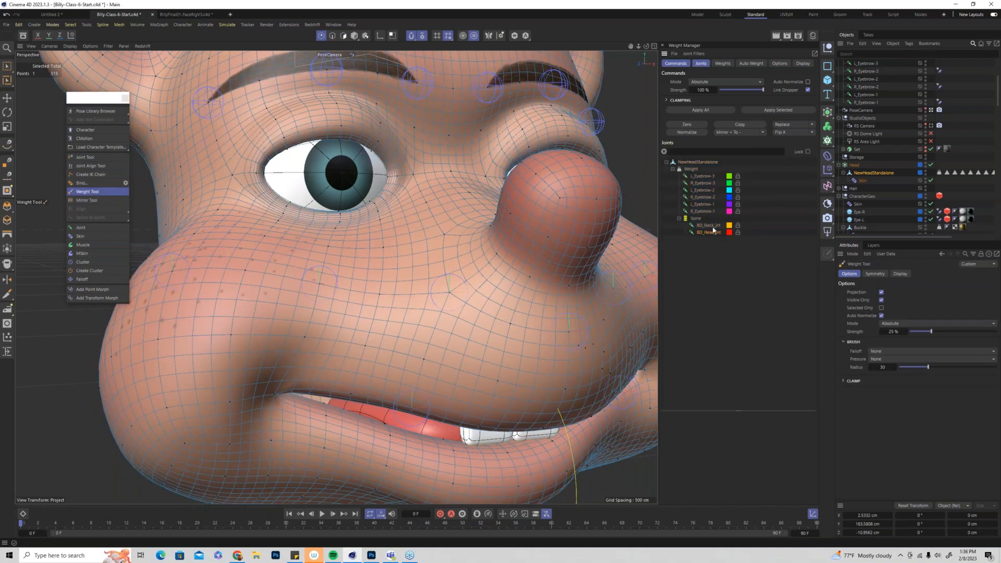
pyautogui.click(367, 345)
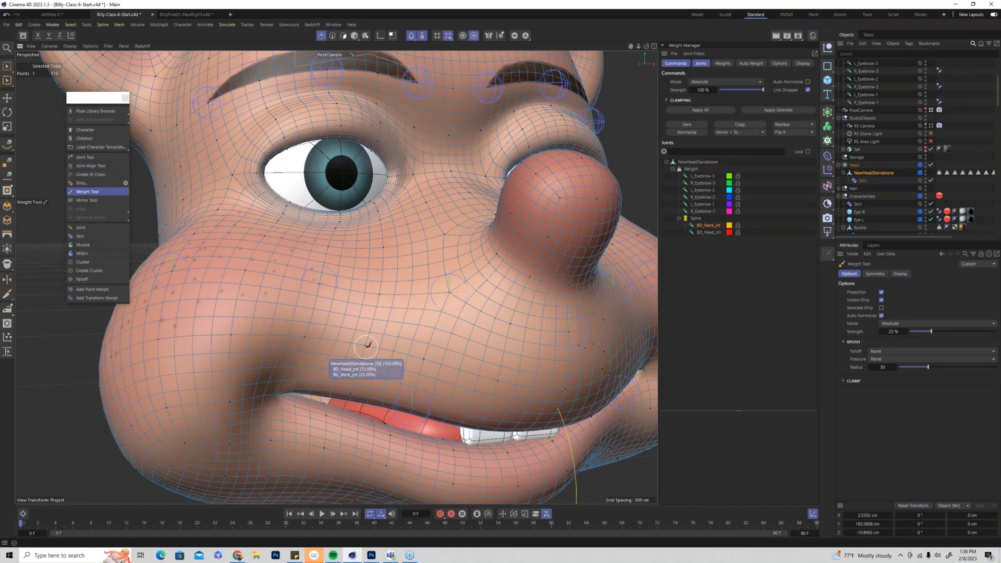
pyautogui.keyDown('ctrl'); pyautogui.click(369, 344); pyautogui.keyUp('ctrl')
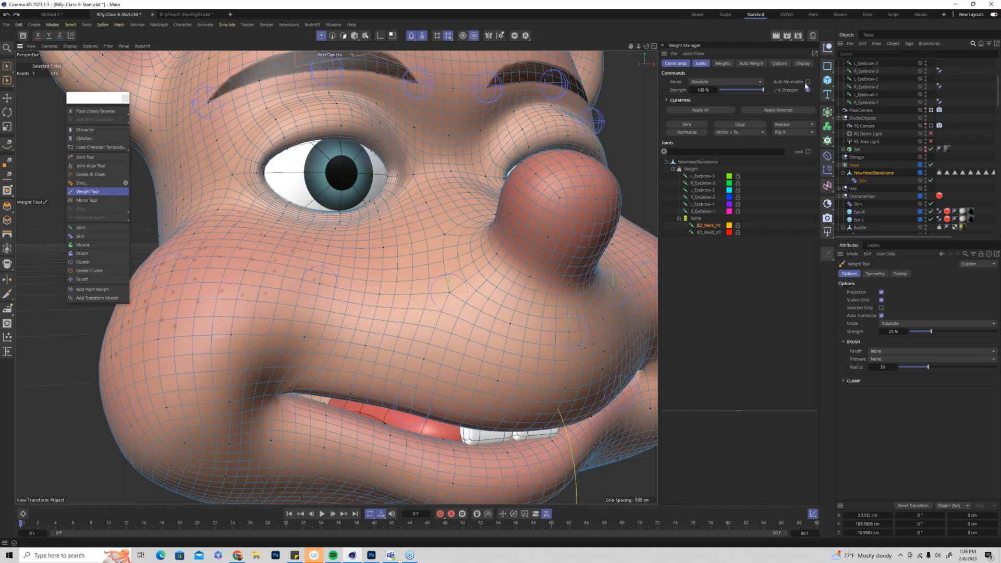
# Set the Weight Manager's command mode to Add and enable Auto Normalize
pyautogui.click(726, 82)
pyautogui.click(724, 89)
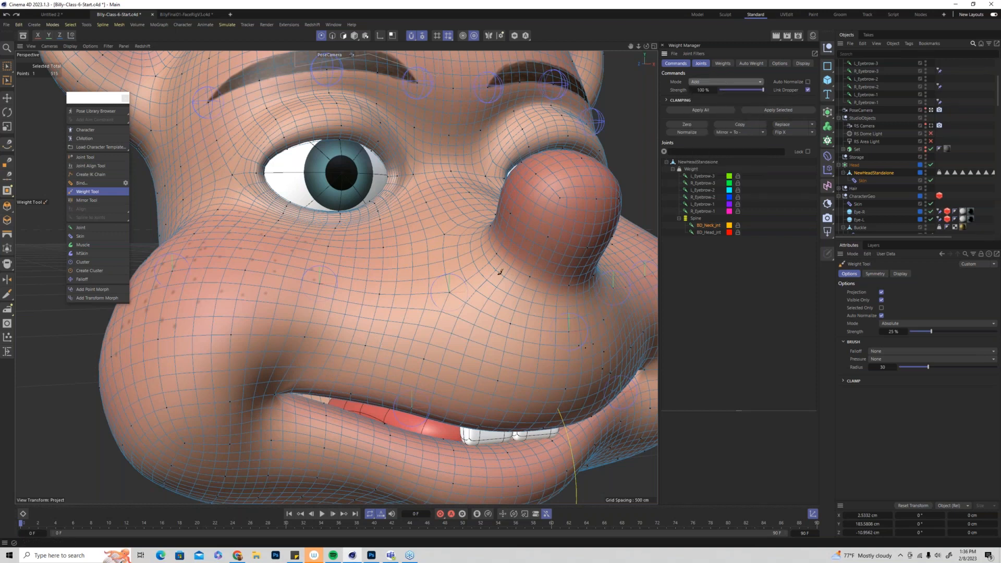
pyautogui.click(367, 346)
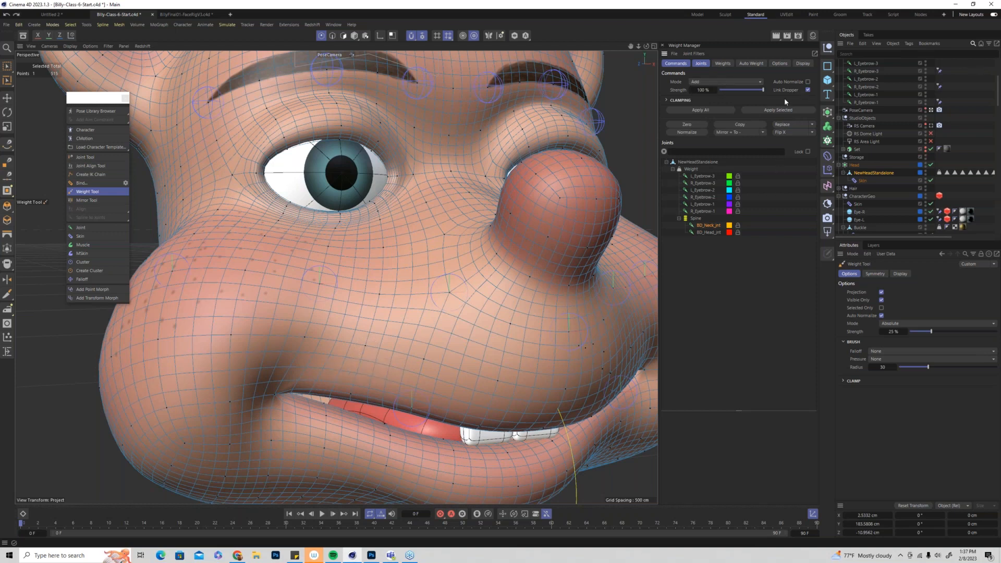
pyautogui.click(700, 90)
pyautogui.press('Return')
pyautogui.click(808, 81)
# Set the first joint weight of point 32 to 80 in the weight table
pyautogui.click(726, 64)
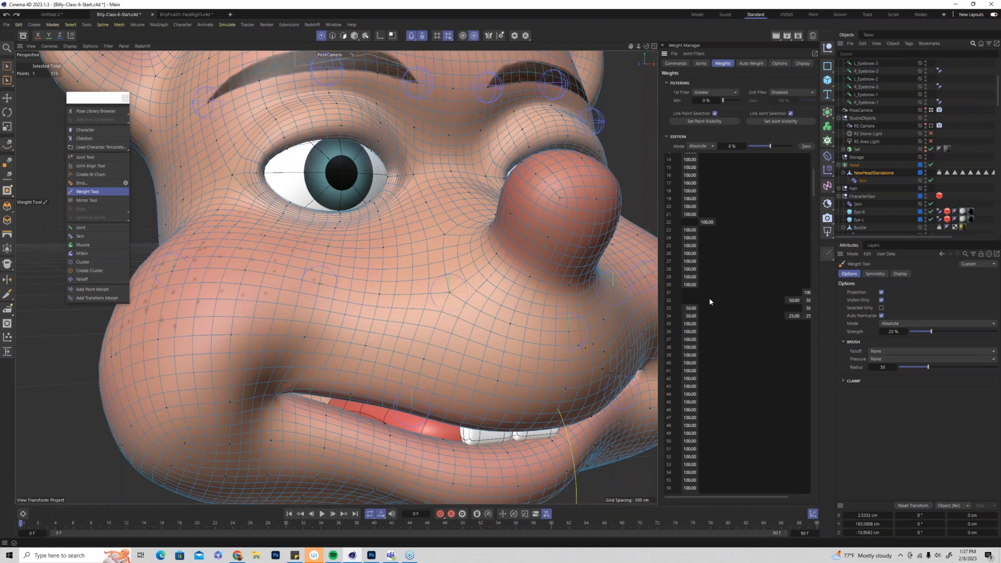
pyautogui.click(795, 300)
pyautogui.doubleClick(796, 301)
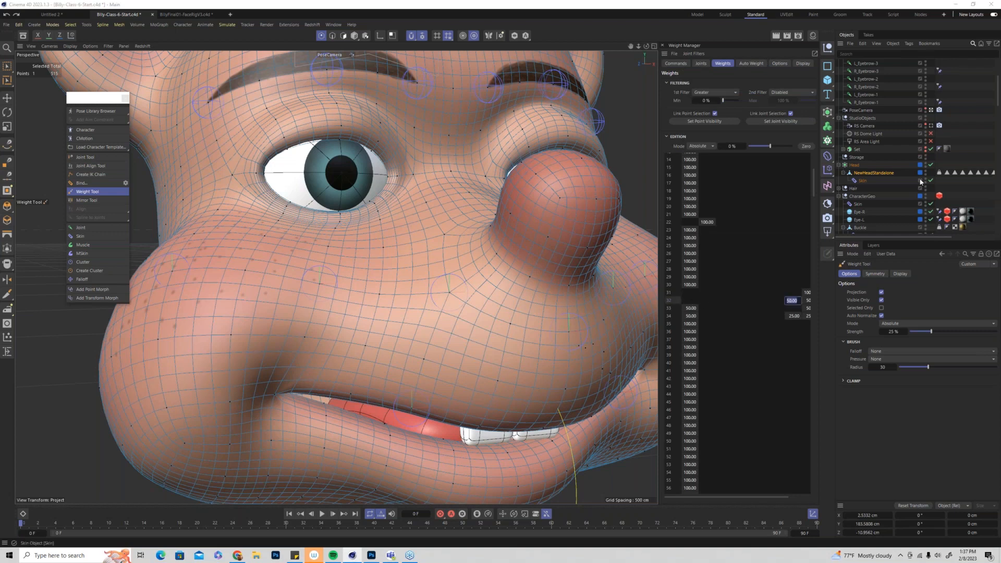
pyautogui.write('80')
pyautogui.press('Return')
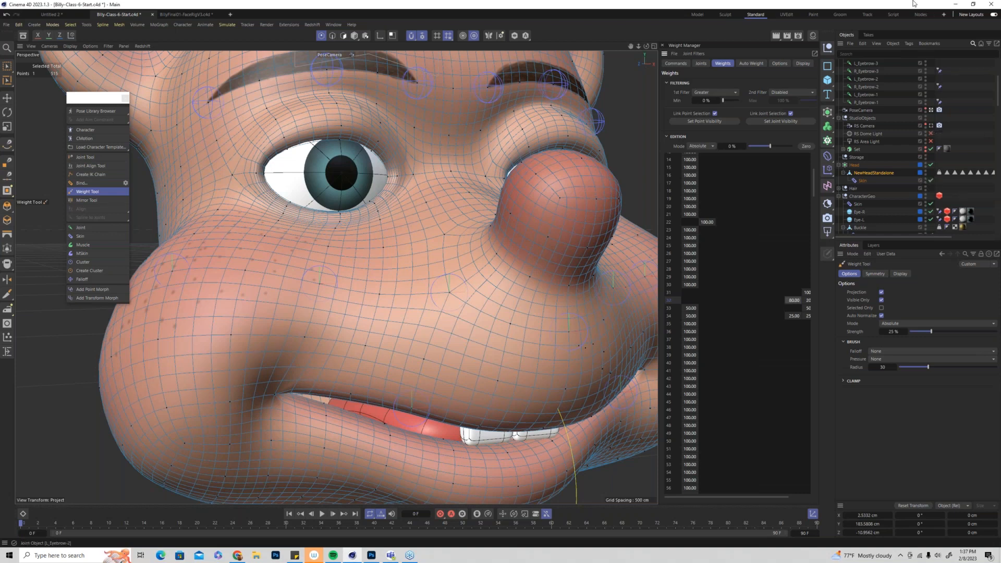
# Examine the remaining joint weight columns and the cheek and mouth mesh from several angles
pyautogui.moveTo(743, 496); pyautogui.dragTo(761, 497)
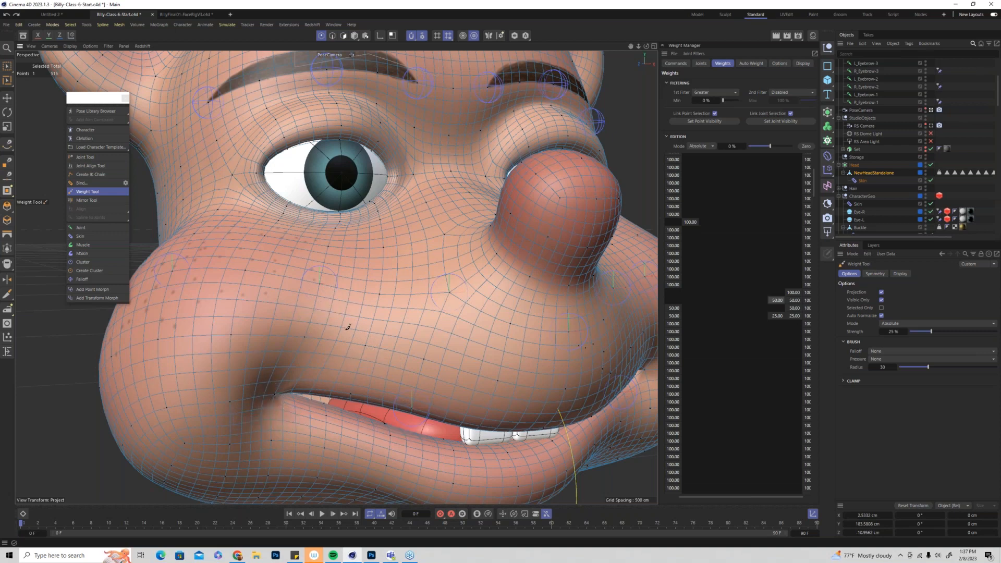
pyautogui.scroll(-2, 347, 327)
pyautogui.scroll(-2, 347, 328)
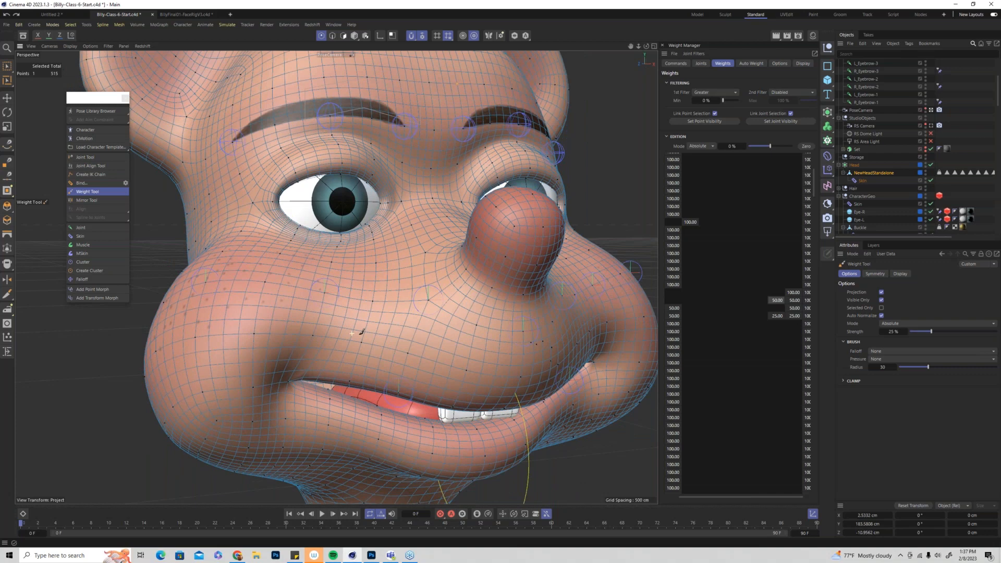
pyautogui.scroll(-2, 361, 332)
pyautogui.scroll(1, 260, 343)
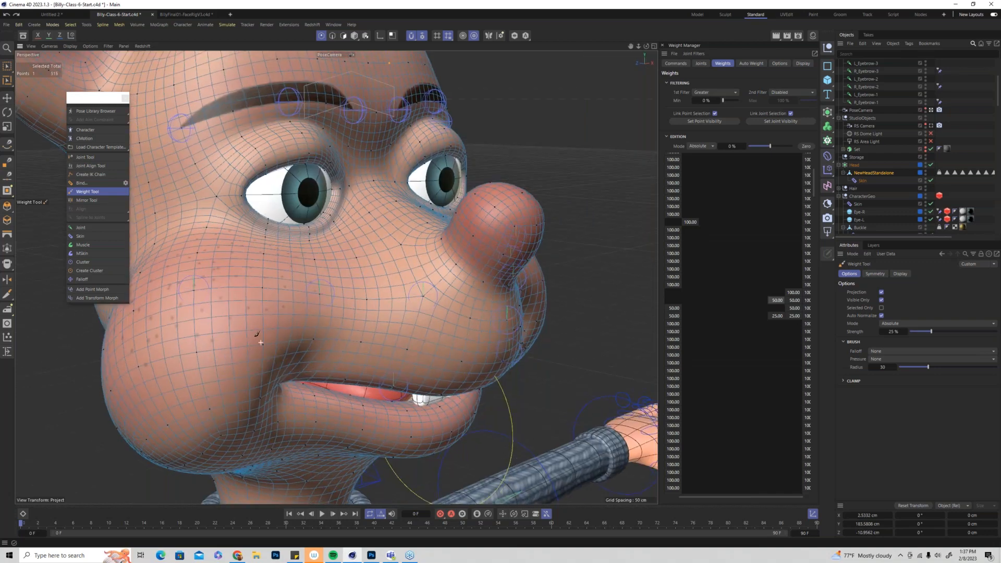
pyautogui.scroll(2, 261, 342)
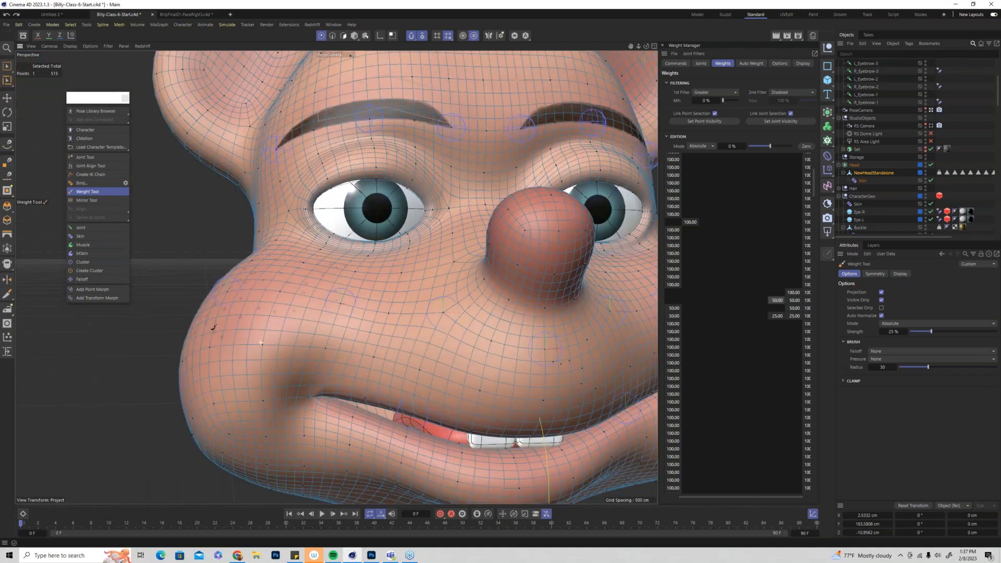
pyautogui.scroll(-1, 261, 343)
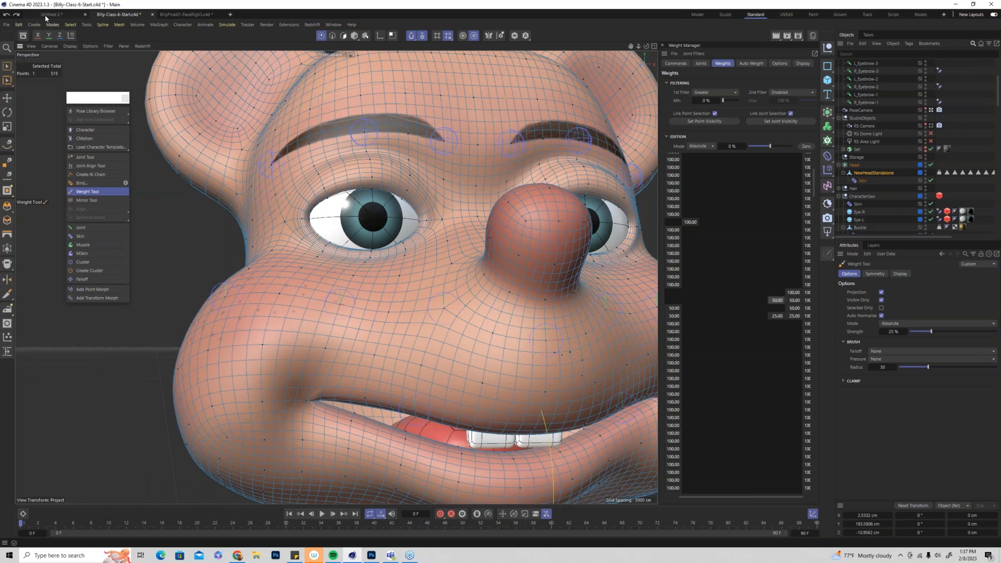
# Switch to the BillyFinal01-FaceRigV3.c4d document and locate the NewHeadStandalone mesh in the object hierarchy
pyautogui.click(45, 15)
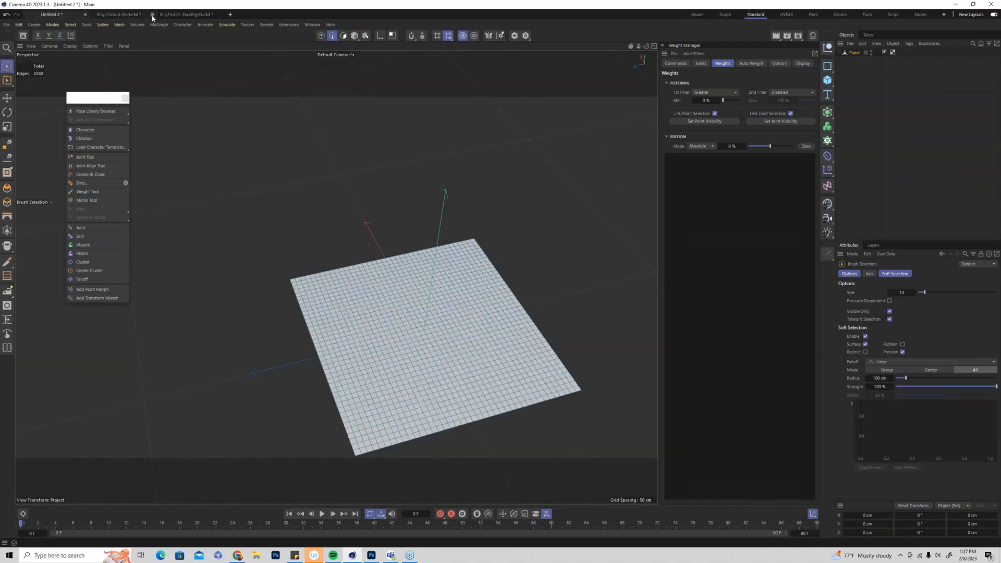
pyautogui.click(162, 15)
pyautogui.keyDown('alt'); pyautogui.moveTo(447, 266); pyautogui.dragTo(501, 273); pyautogui.keyUp('alt')
pyautogui.scroll(-10, 892, 153)
pyautogui.scroll(2, 892, 155)
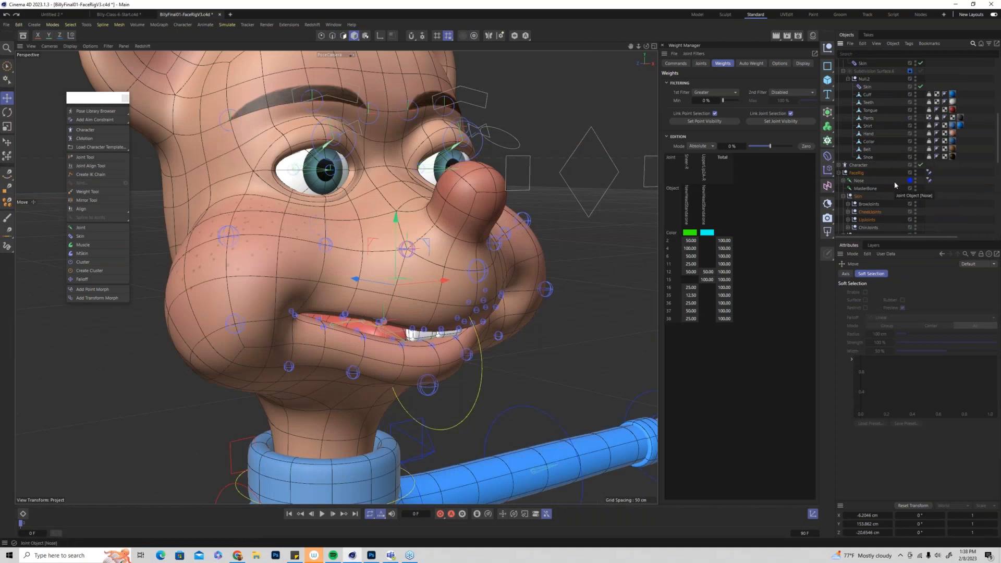
pyautogui.scroll(2, 896, 181)
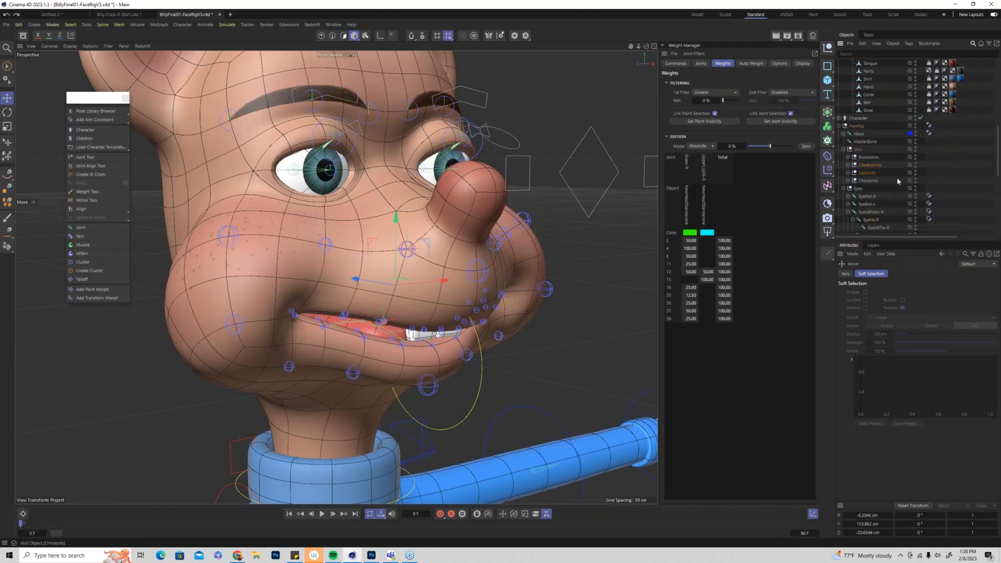
pyautogui.scroll(4, 886, 162)
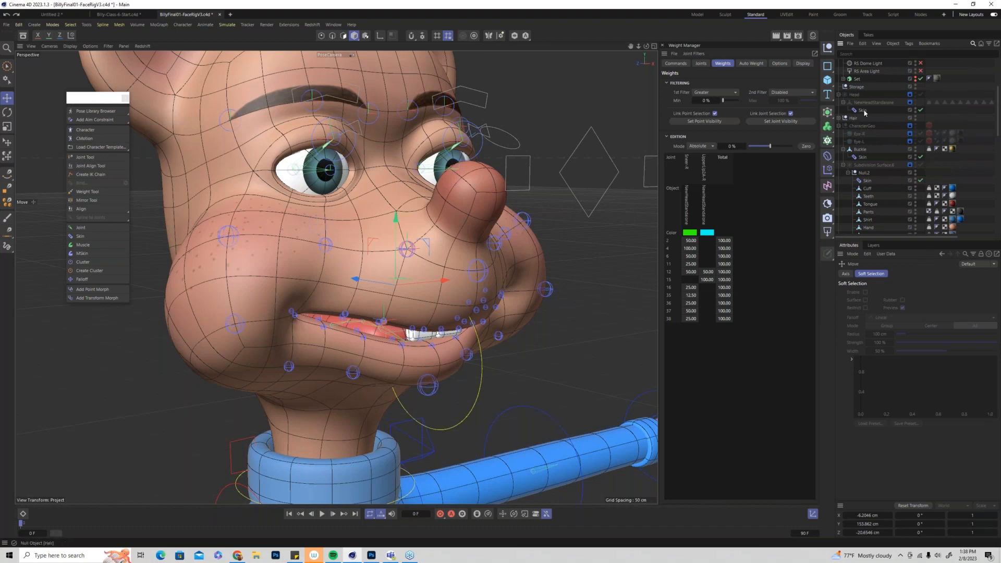
# Unlock the Geo layer and disable the Head subdivision surface
pyautogui.click(873, 245)
pyautogui.click(911, 282)
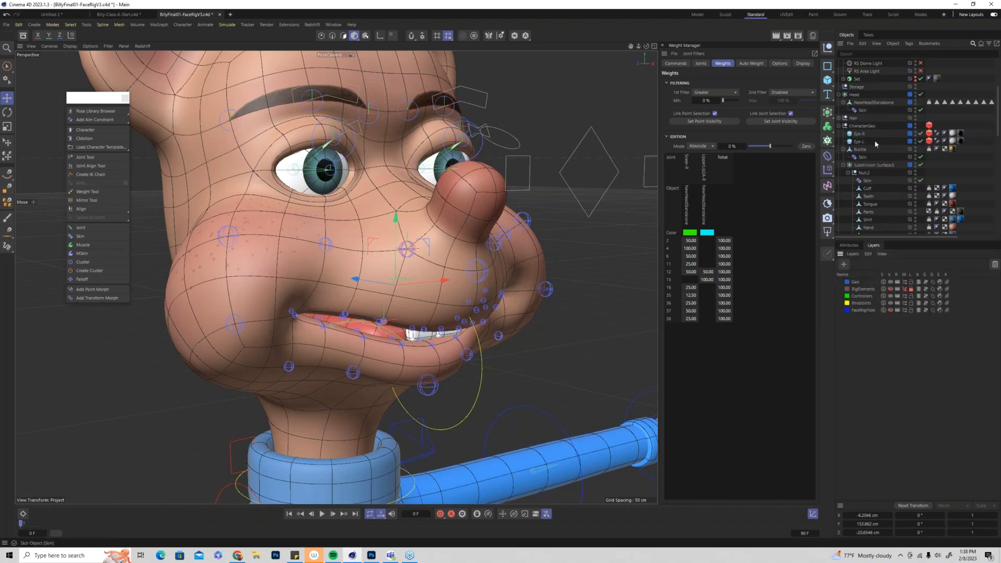
pyautogui.click(921, 95)
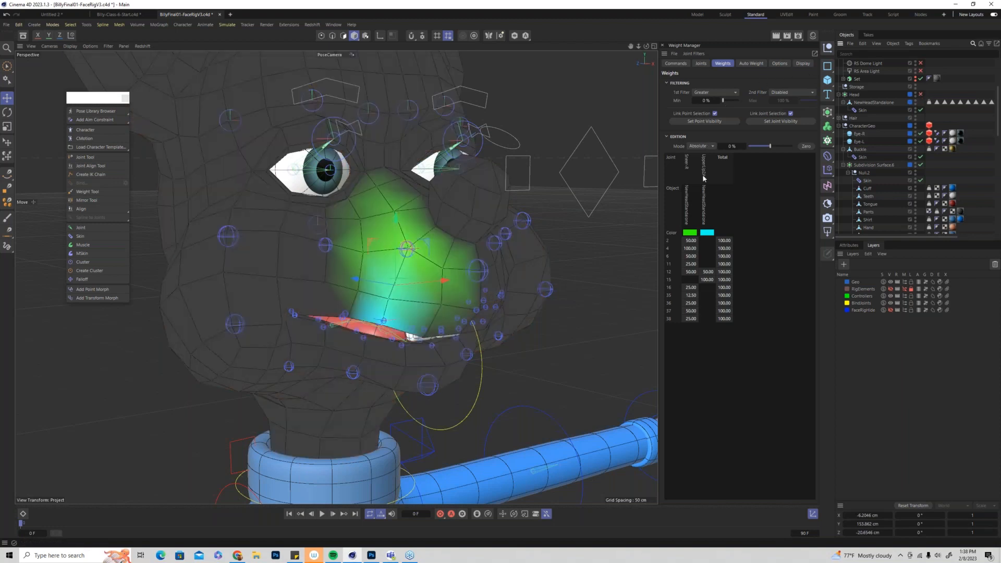
# Show the joint list alongside the weight commands and display the lip joint weights on NewHeadStandalone
pyautogui.click(676, 63)
pyautogui.keyDown('shift'); pyautogui.click(700, 63); pyautogui.keyUp('shift')
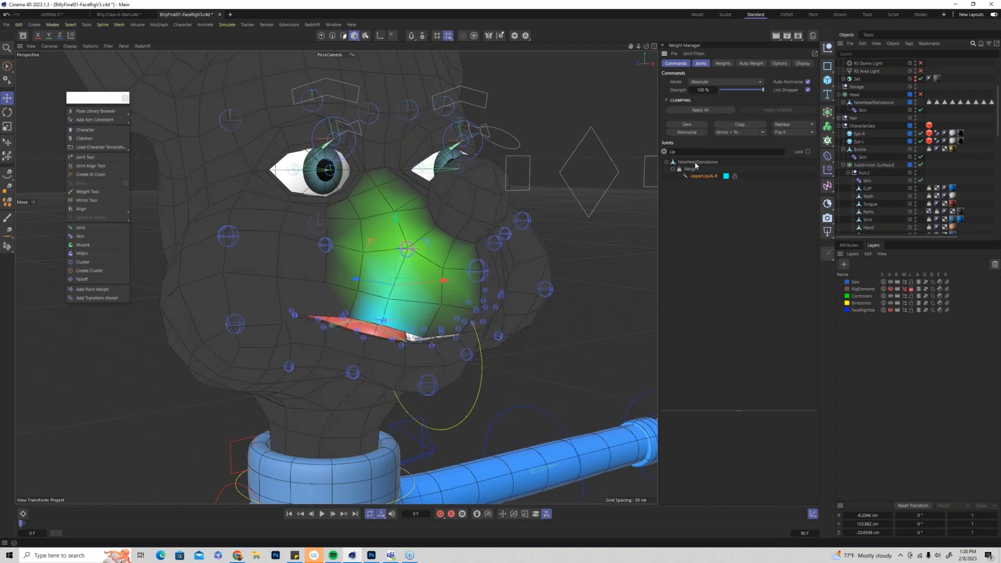
pyautogui.click(747, 161)
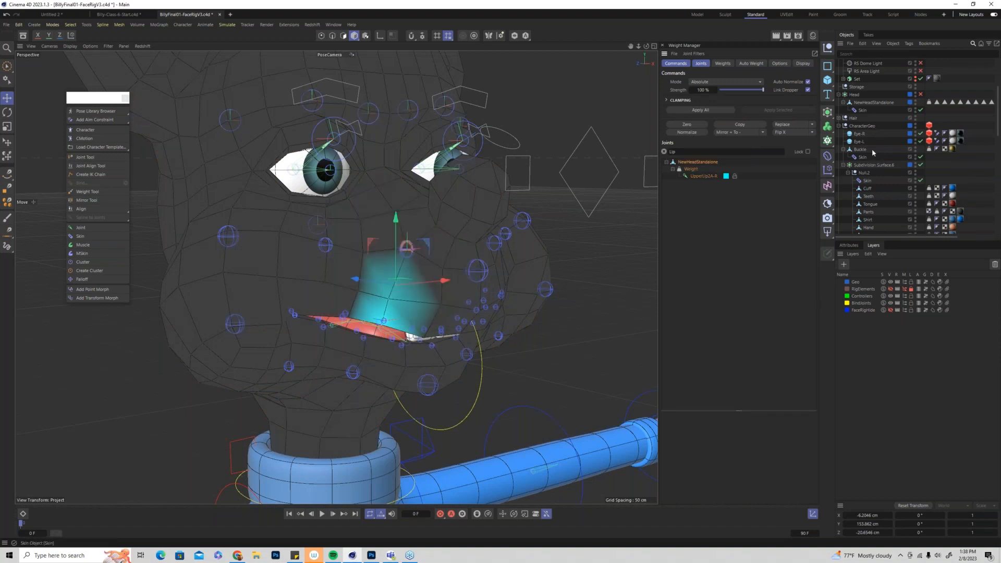
pyautogui.click(869, 103)
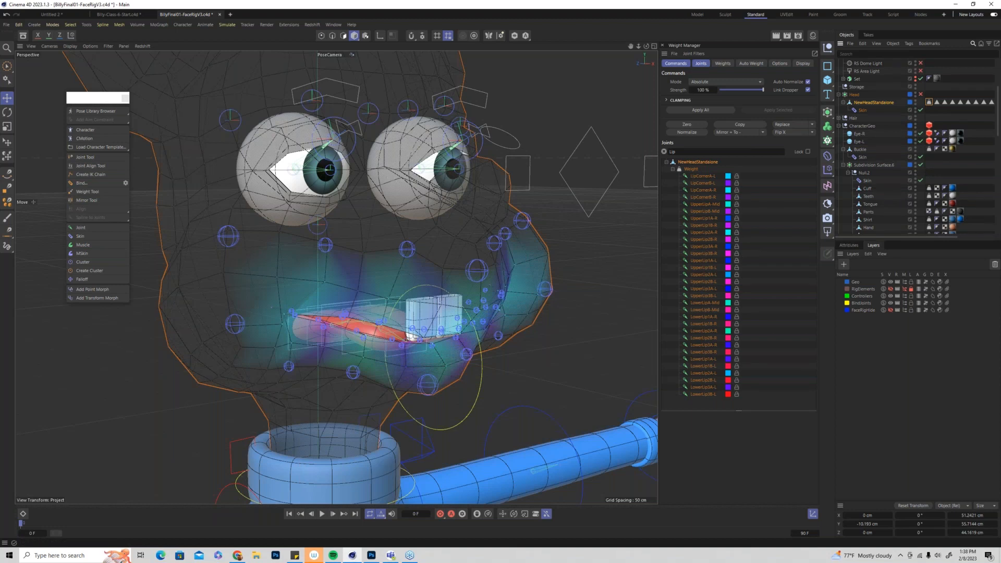
# Review the joints assigned in the head mesh's Weight tag
pyautogui.click(848, 245)
pyautogui.scroll(-5, 905, 467)
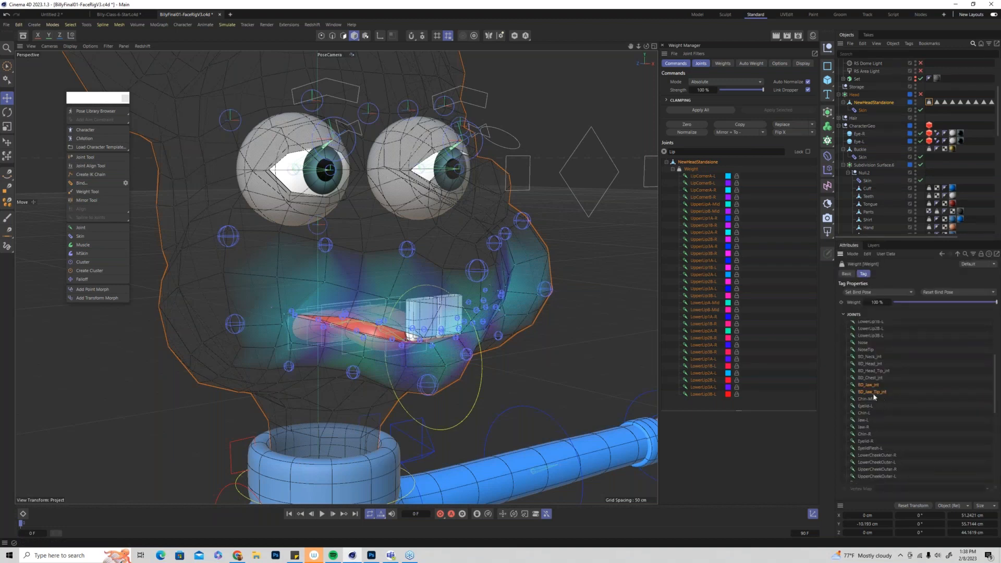
pyautogui.scroll(3, 881, 386)
pyautogui.scroll(-5, 882, 378)
pyautogui.scroll(5, 881, 378)
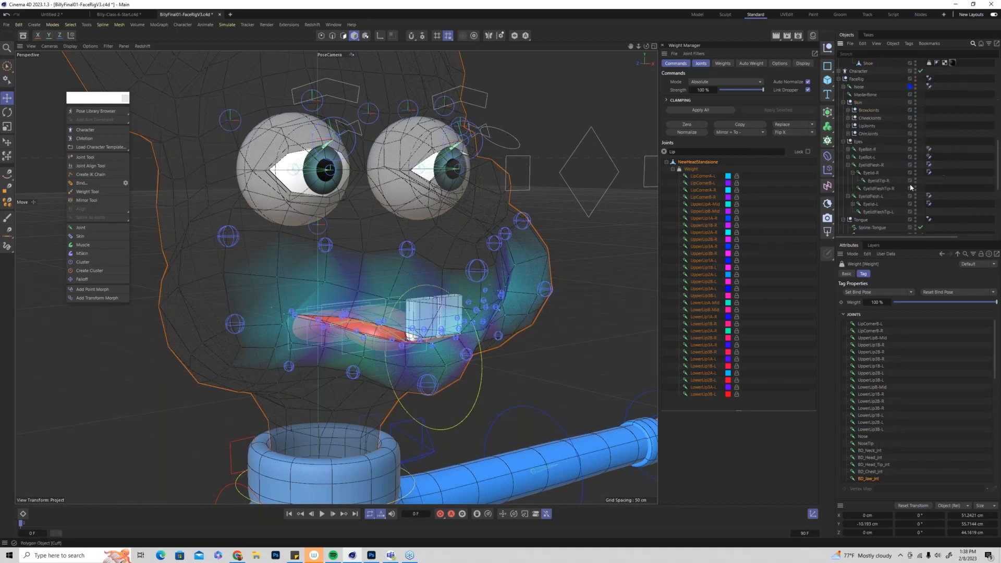
pyautogui.scroll(4, 910, 186)
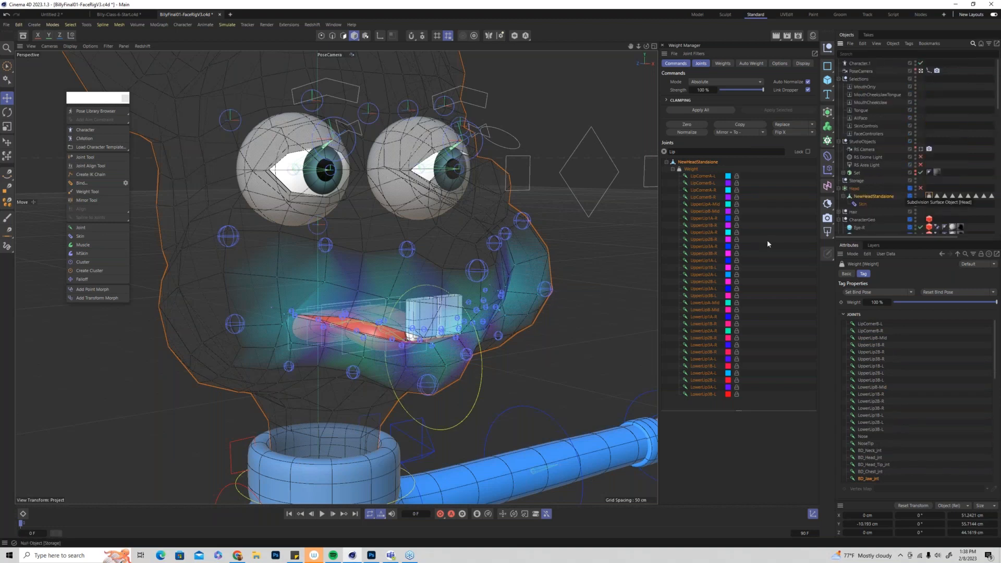
# Inspect how the lip, sneer and cheek joints share influence over the points around the mouth
pyautogui.scroll(2, 383, 282)
pyautogui.scroll(2, 376, 280)
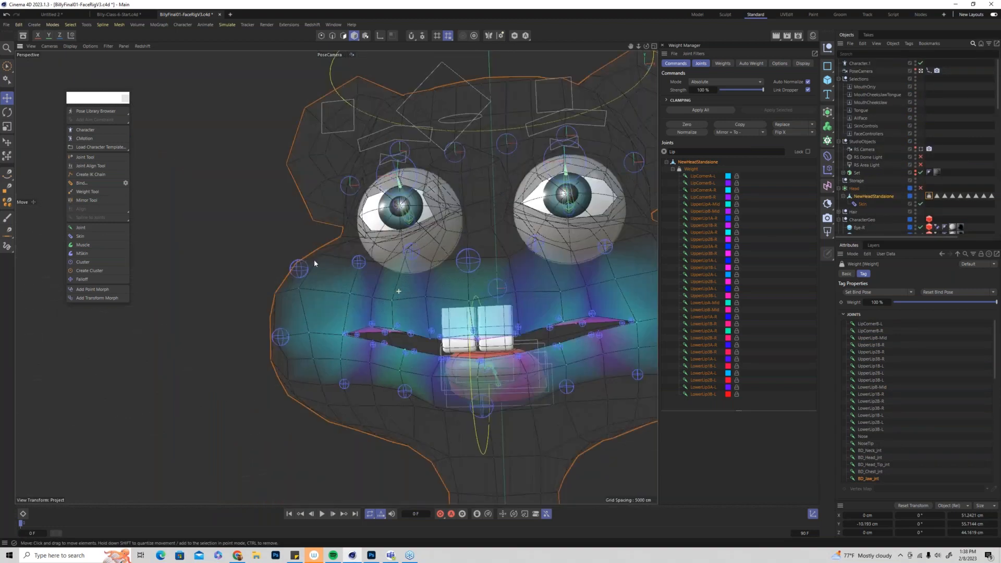
pyautogui.scroll(2, 313, 259)
pyautogui.scroll(2, 402, 307)
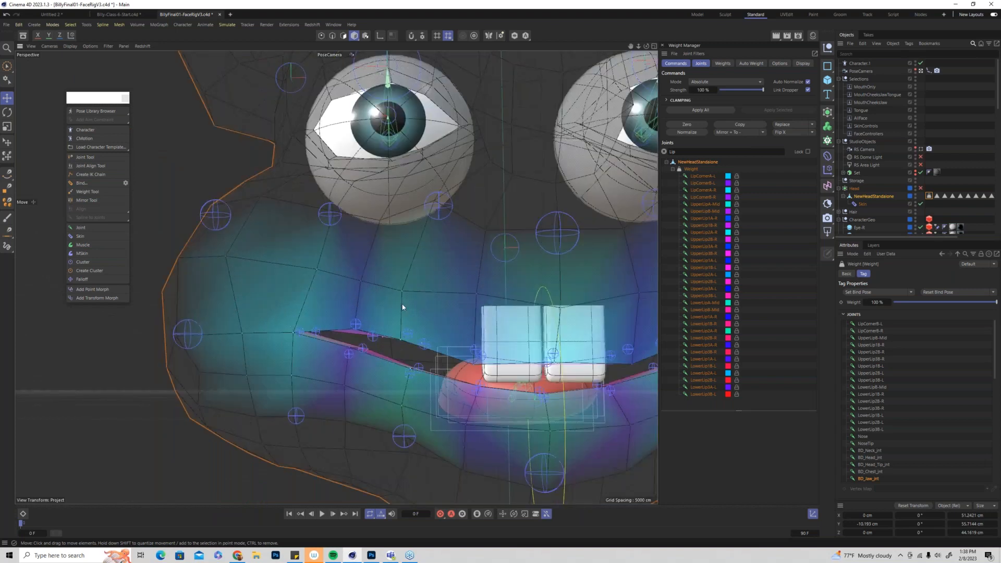
pyautogui.scroll(1, 402, 307)
pyautogui.click(484, 294)
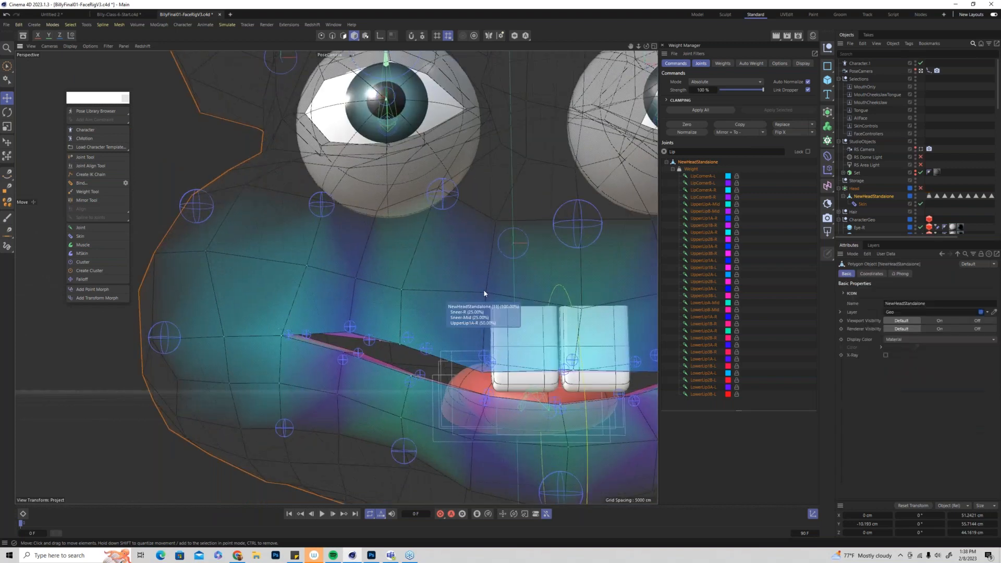
pyautogui.scroll(1, 417, 333)
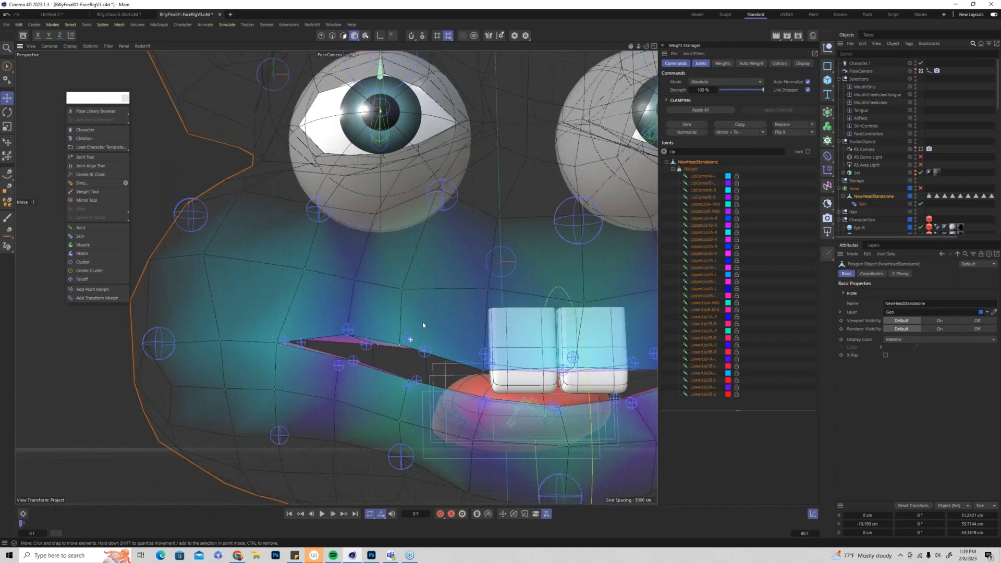
pyautogui.scroll(-3, 422, 325)
pyautogui.scroll(2, 418, 322)
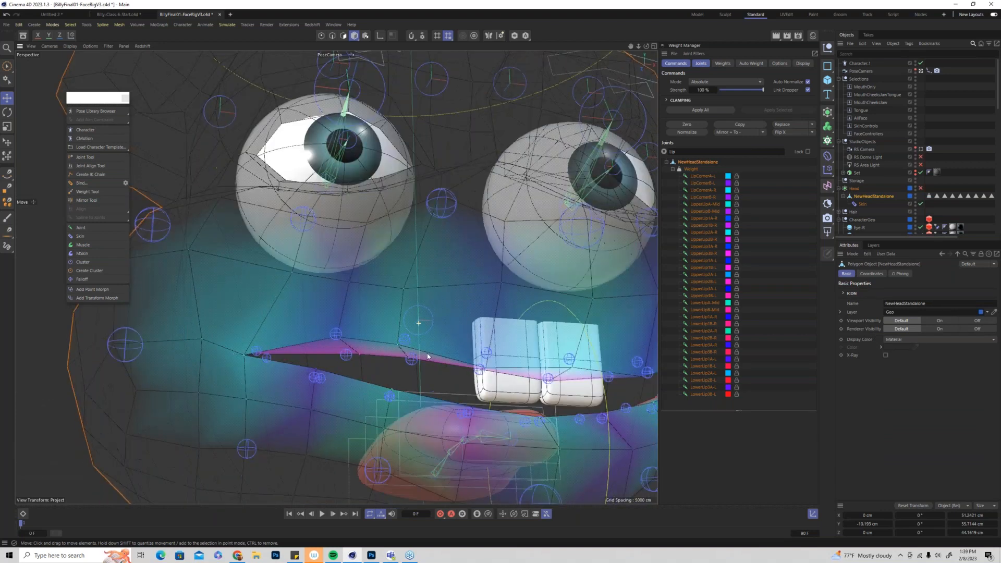
pyautogui.keyDown('alt'); pyautogui.moveTo(427, 357); pyautogui.dragTo(489, 292); pyautogui.keyUp('alt')
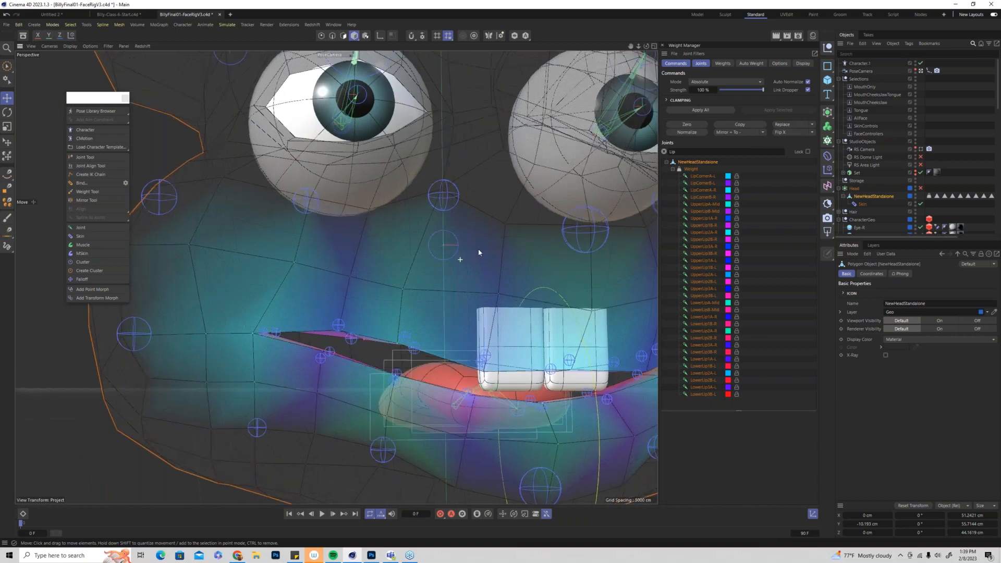
pyautogui.keyDown('alt'); pyautogui.moveTo(478, 249); pyautogui.dragTo(483, 280); pyautogui.keyUp('alt')
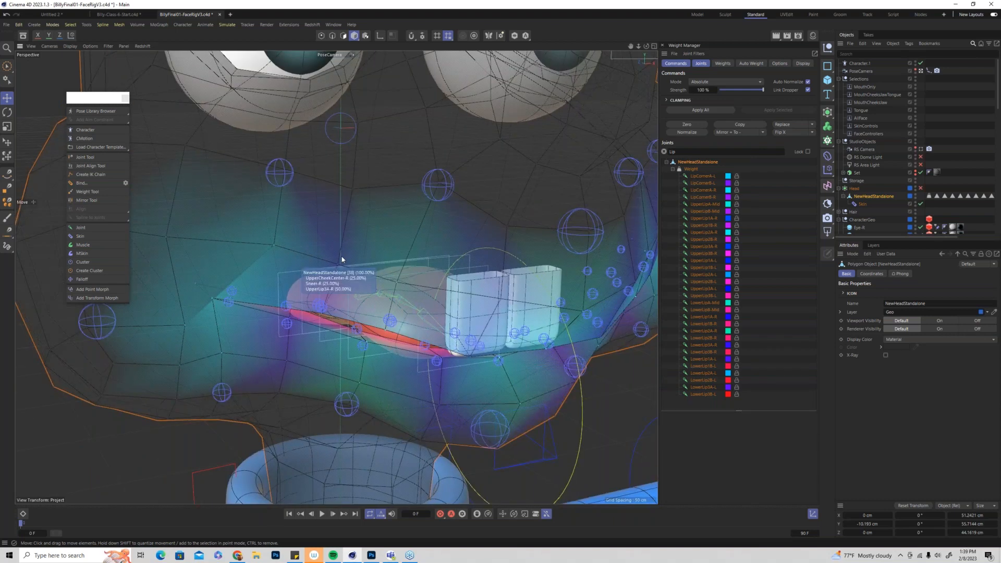
# Enable the Head subdivision surface again to view the smoothed face around the mouth and its lip joints
pyautogui.moveTo(342, 259)
pyautogui.keyDown('alt'); pyautogui.mouseDown()
pyautogui.moveTo(428, 198)
pyautogui.moveTo(341, 269)
pyautogui.mouseUp(); pyautogui.keyUp('alt')
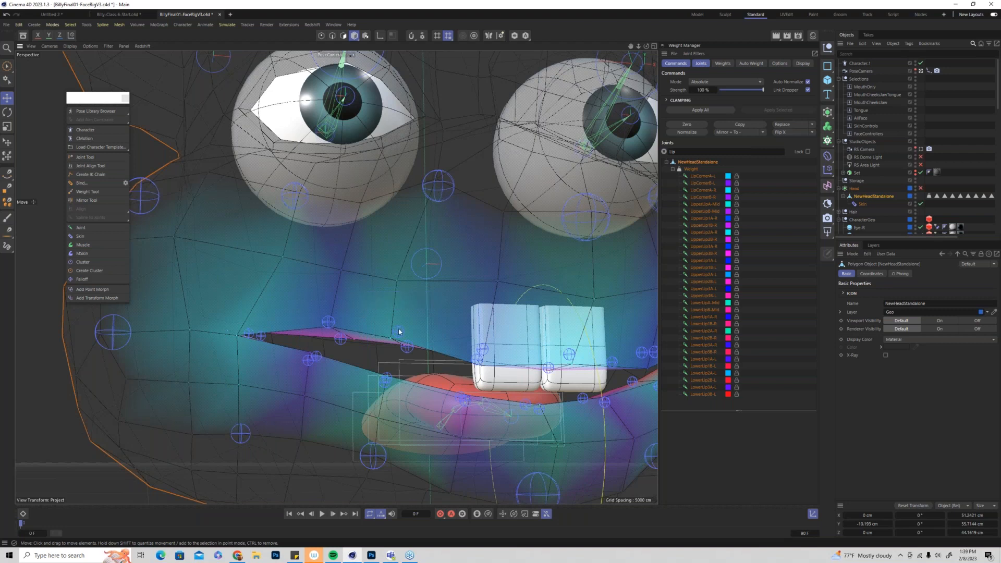
pyautogui.keyDown('alt'); pyautogui.moveTo(400, 324); pyautogui.dragTo(402, 321); pyautogui.keyUp('alt')
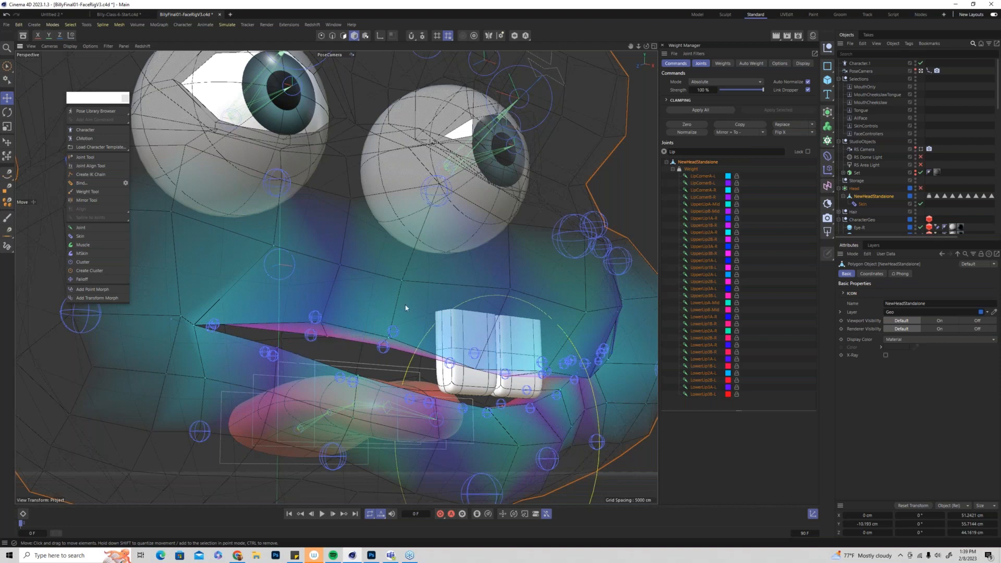
pyautogui.moveTo(406, 308)
pyautogui.keyDown('alt'); pyautogui.mouseDown()
pyautogui.moveTo(393, 307)
pyautogui.moveTo(412, 306)
pyautogui.mouseUp(); pyautogui.keyUp('alt')
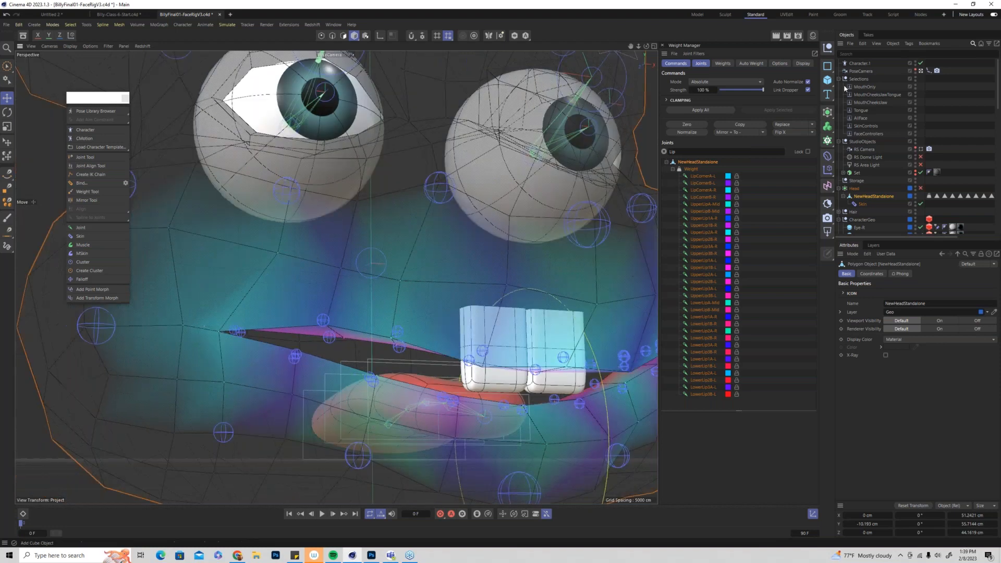
pyautogui.click(921, 188)
pyautogui.keyDown('alt'); pyautogui.moveTo(428, 265); pyautogui.dragTo(412, 261, button='right'); pyautogui.keyUp('alt')
pyautogui.keyDown('alt'); pyautogui.moveTo(411, 261); pyautogui.dragTo(373, 272); pyautogui.keyUp('alt')
pyautogui.keyDown('alt'); pyautogui.moveTo(483, 282); pyautogui.dragTo(460, 287); pyautogui.keyUp('alt')
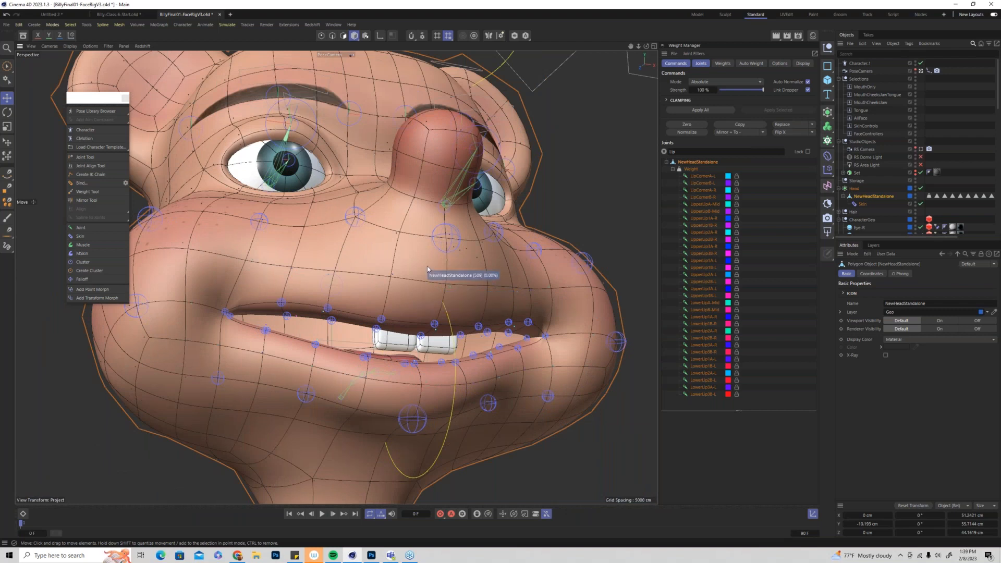
pyautogui.scroll(-2, 417, 295)
pyautogui.keyDown('alt'); pyautogui.moveTo(427, 296); pyautogui.dragTo(390, 319); pyautogui.keyUp('alt')
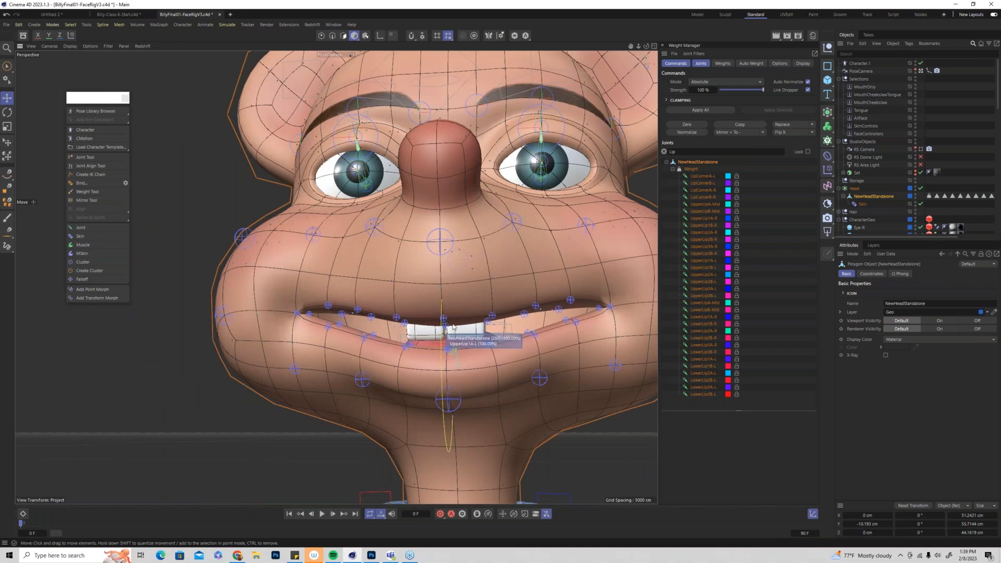
pyautogui.keyDown('alt'); pyautogui.moveTo(452, 323); pyautogui.dragTo(395, 327); pyautogui.keyUp('alt')
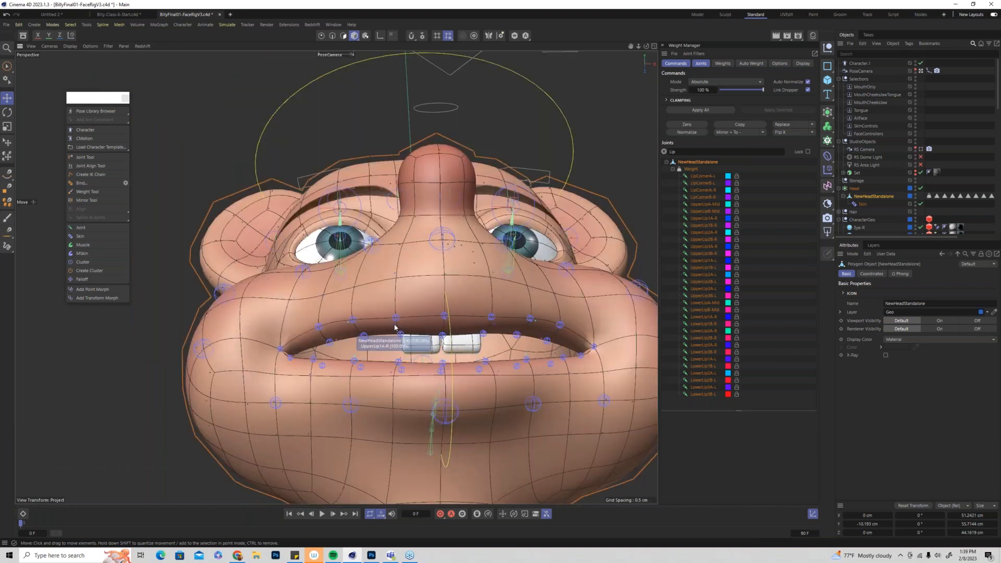
pyautogui.scroll(3, 395, 326)
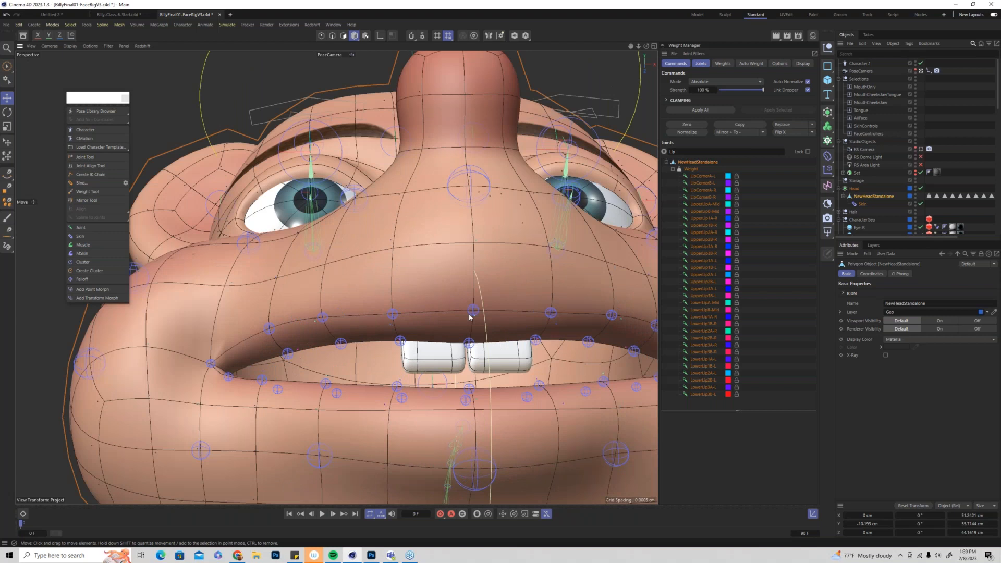
# Lock the Geo layer so the head mesh cannot be selected in place of the joints
pyautogui.click(474, 315)
pyautogui.keyDown('alt'); pyautogui.moveTo(478, 315); pyautogui.dragTo(568, 338); pyautogui.keyUp('alt')
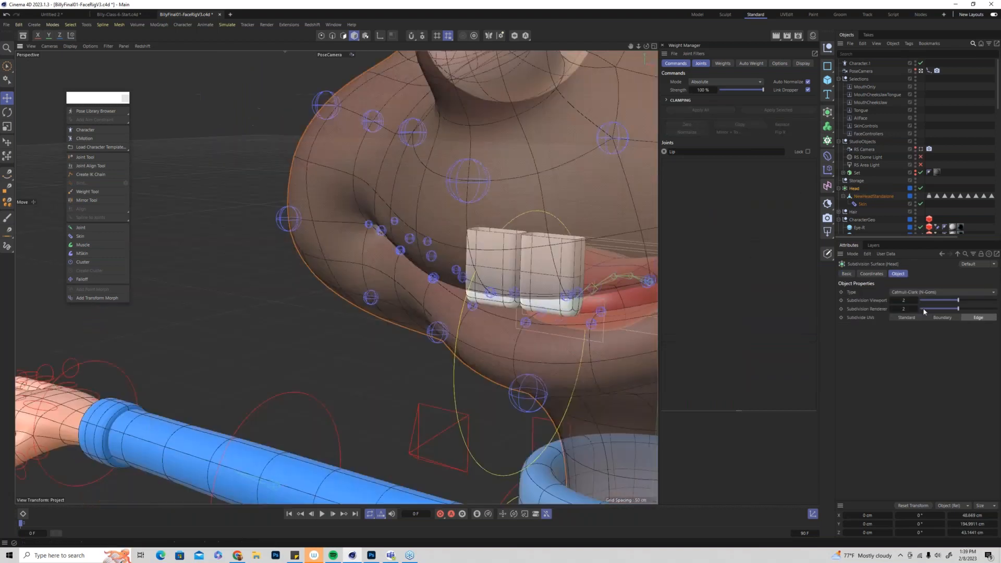
pyautogui.click(872, 246)
pyautogui.click(912, 282)
# Try moving the UpperLip1A-R and UpperLip1B-R joints to test how each deforms the upper lip
pyautogui.keyDown('alt'); pyautogui.moveTo(599, 246); pyautogui.dragTo(369, 245); pyautogui.keyUp('alt')
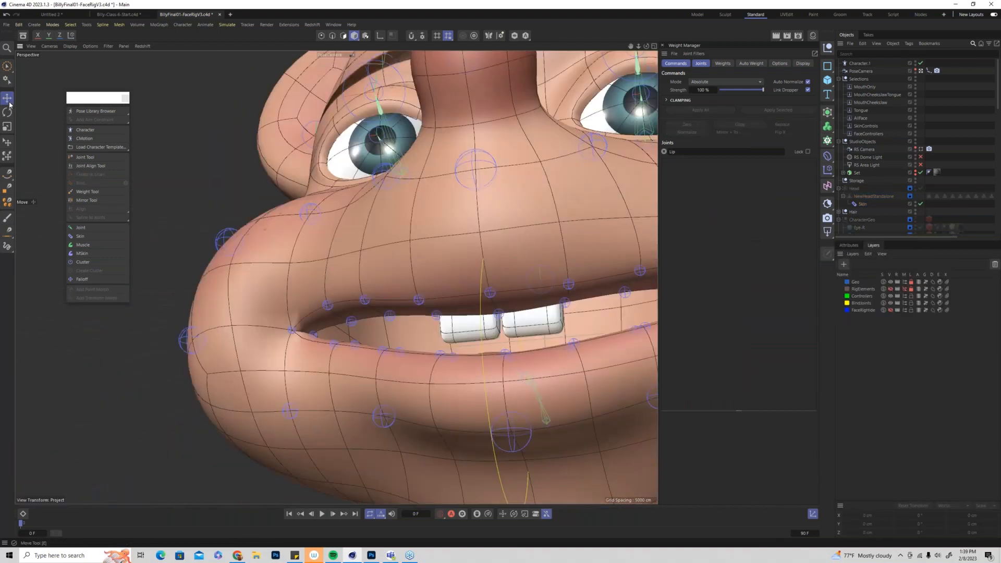
pyautogui.click(418, 299)
pyautogui.moveTo(418, 231); pyautogui.dragTo(425, 217)
pyautogui.keyDown('alt'); pyautogui.moveTo(435, 286); pyautogui.dragTo(358, 290); pyautogui.keyUp('alt')
pyautogui.click(371, 288)
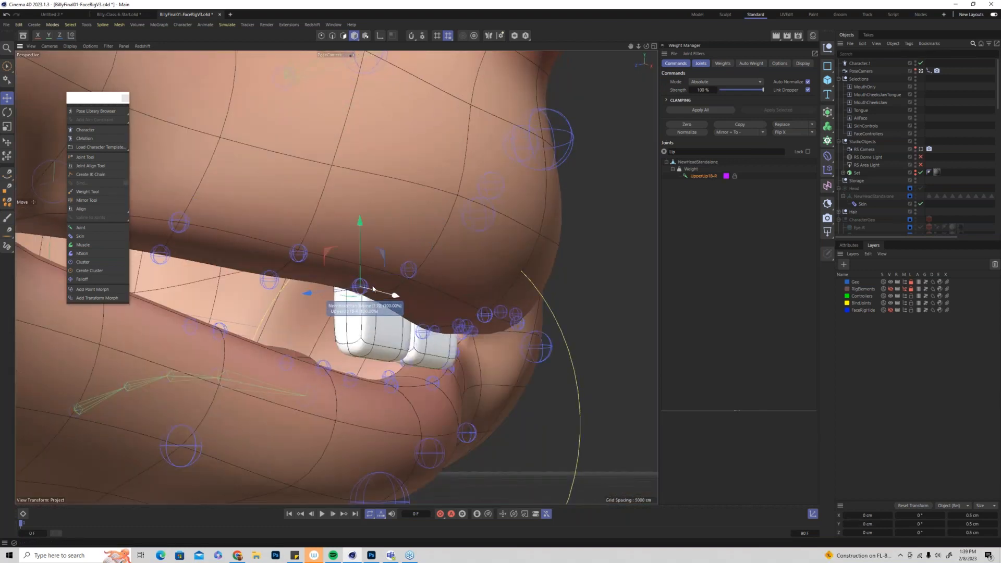
pyautogui.moveTo(329, 254); pyautogui.dragTo(360, 270)
pyautogui.keyDown('alt'); pyautogui.moveTo(359, 270); pyautogui.dragTo(380, 284); pyautogui.keyUp('alt')
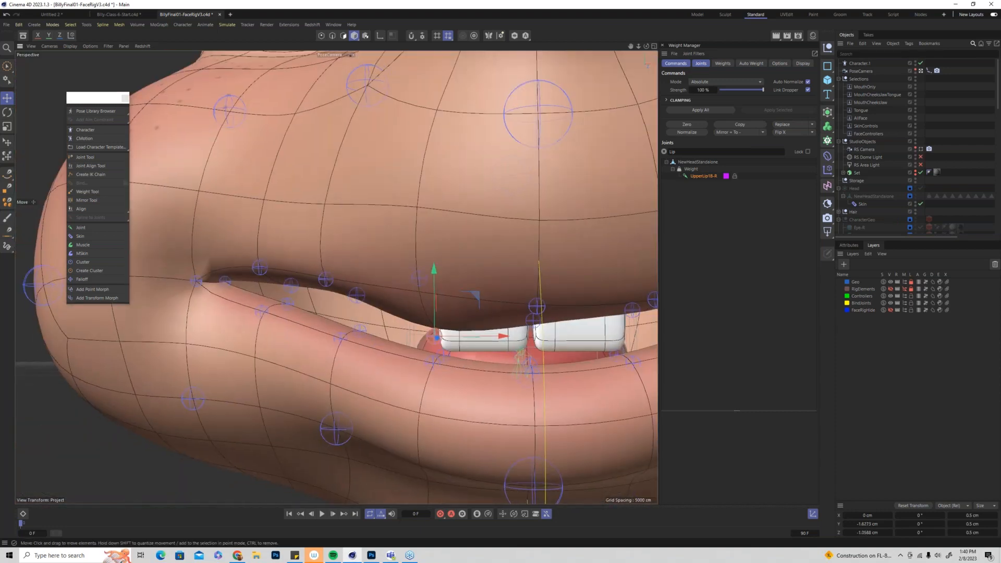
# Undo the test moves of the UpperLip1A-R and UpperLip1B-R joints
pyautogui.hotkey('ctrl', 'z')
pyautogui.hotkey('ctrl', 'z')
pyautogui.hotkey('ctrl', 'z')
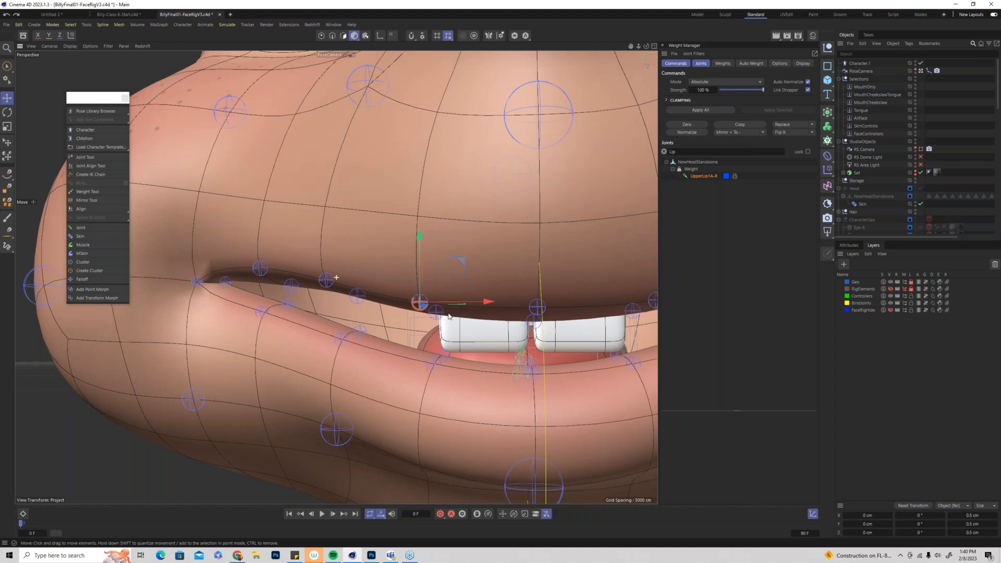
# Raise the UpperLip2A-R and UpperLip2B-R joints together to test the lip deformation beside the nose
pyautogui.scroll(-10, 448, 315)
pyautogui.keyDown('alt'); pyautogui.moveTo(488, 296); pyautogui.dragTo(448, 283); pyautogui.keyUp('alt')
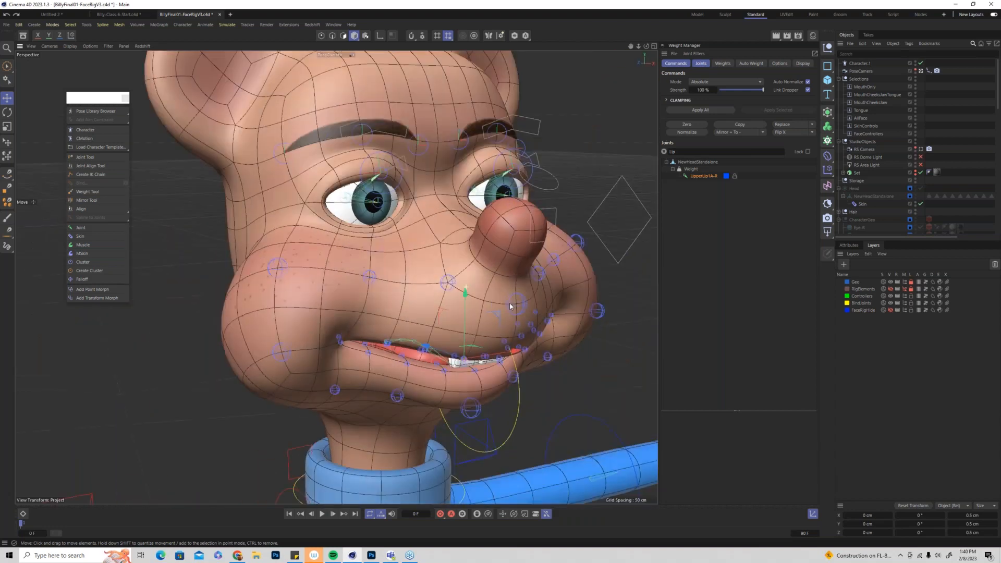
pyautogui.click(448, 283)
pyautogui.keyDown('alt'); pyautogui.moveTo(425, 350); pyautogui.dragTo(424, 353); pyautogui.keyUp('alt')
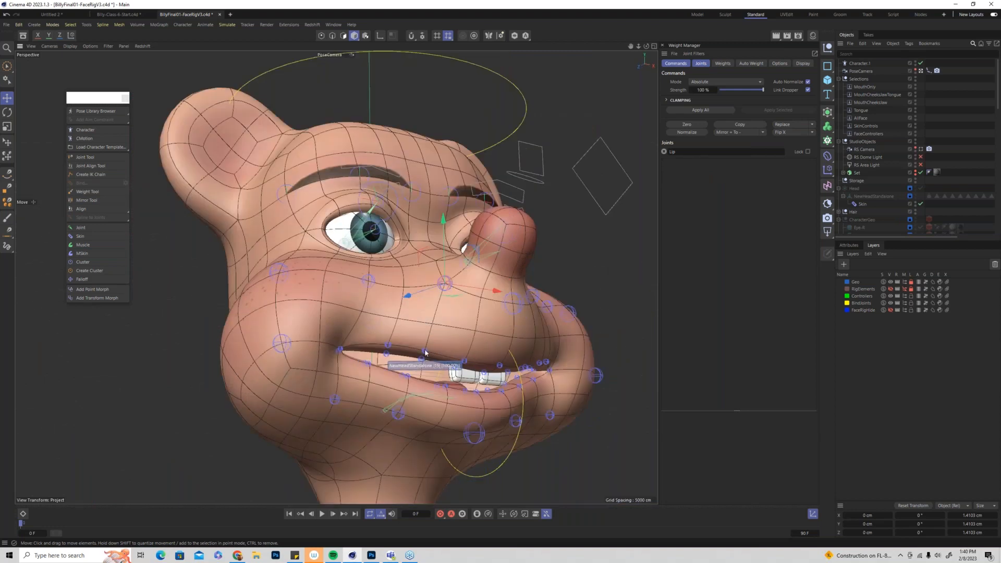
pyautogui.click(425, 352)
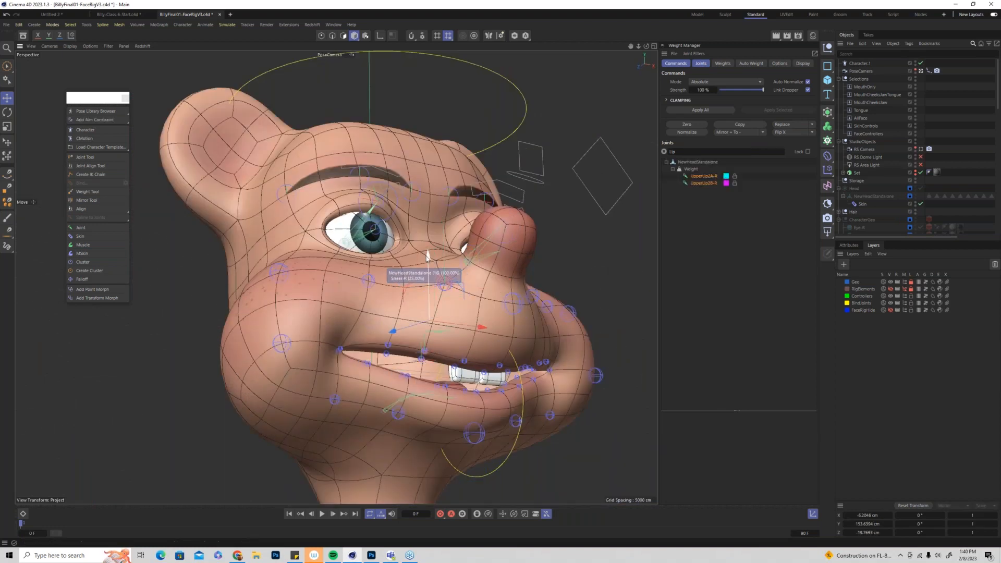
pyautogui.moveTo(429, 254); pyautogui.dragTo(429, 220)
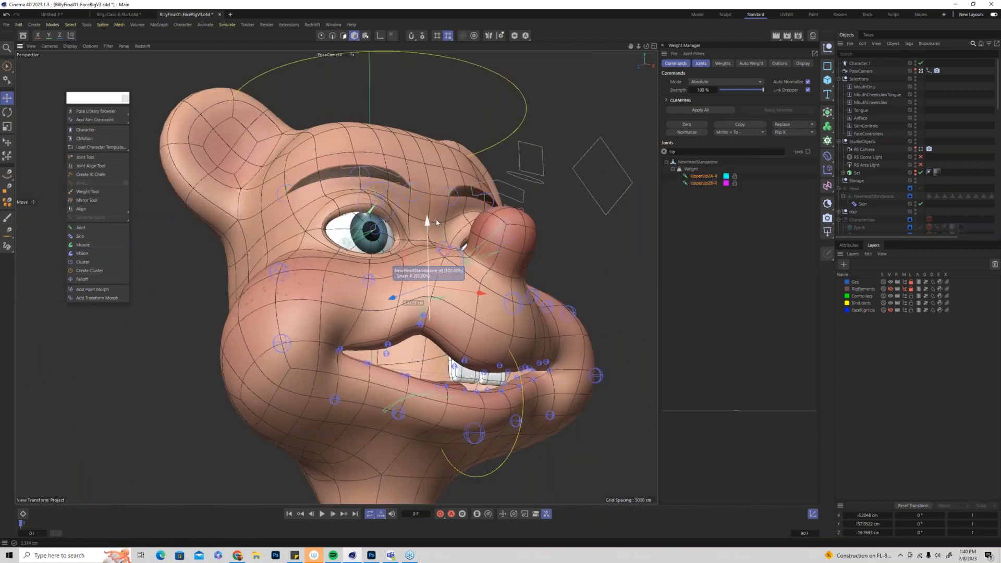
pyautogui.keyDown('alt'); pyautogui.moveTo(485, 292); pyautogui.dragTo(374, 280); pyautogui.keyUp('alt')
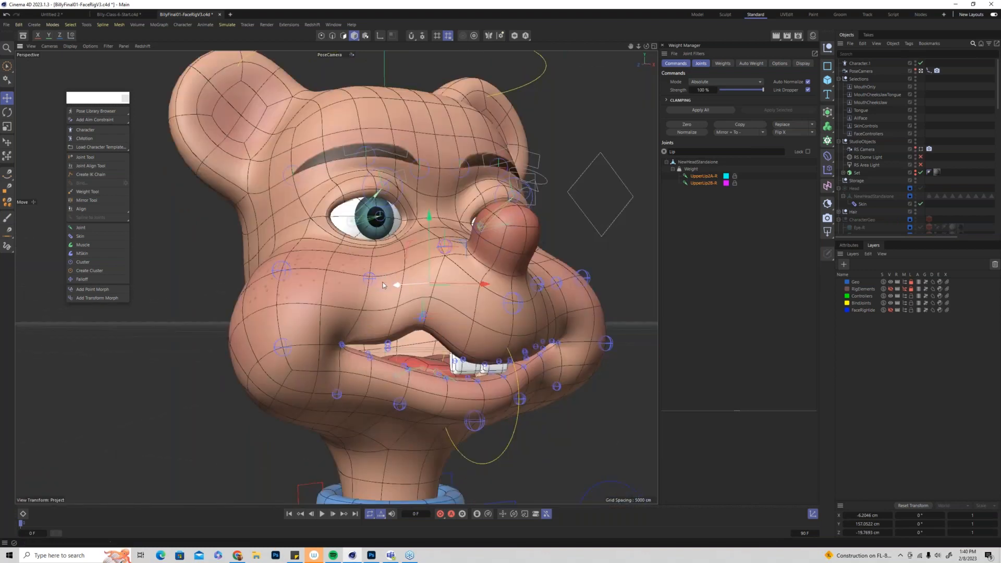
# Try moving the UpperLip1A-R and UpperLip1B-R joints together, and select the middle upper lip joint
pyautogui.click(458, 360)
pyautogui.moveTo(461, 295); pyautogui.dragTo(389, 322)
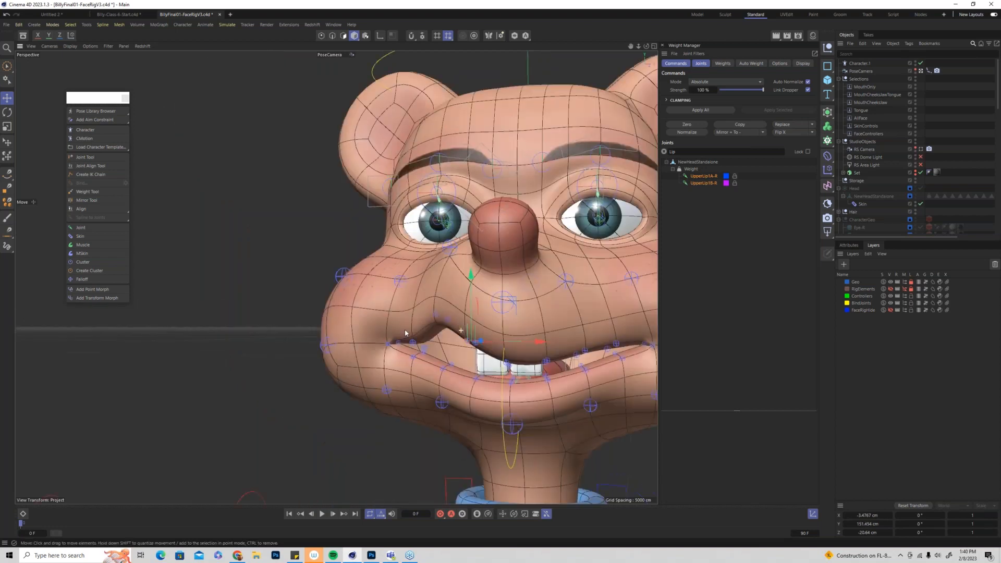
pyautogui.click(497, 306)
pyautogui.click(509, 365)
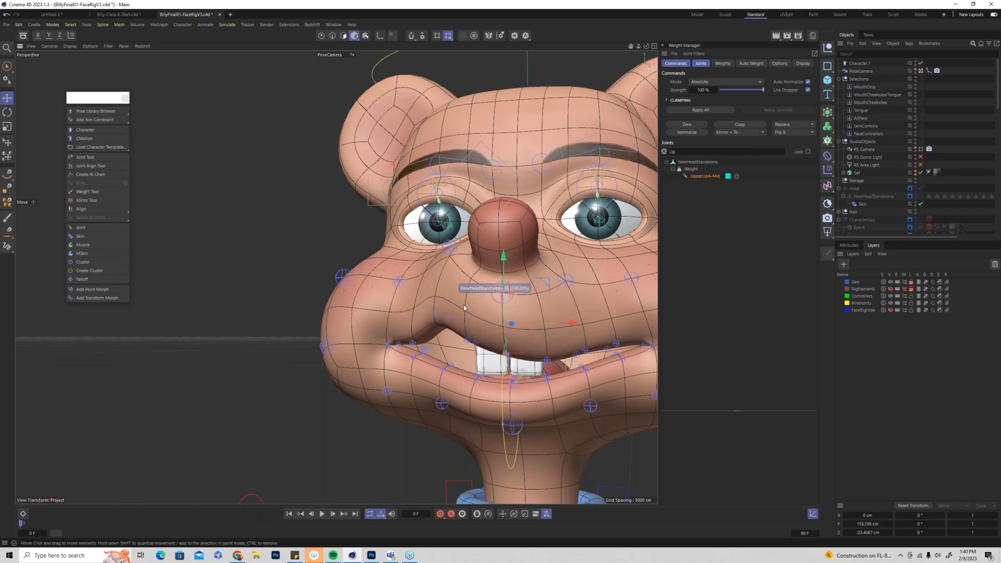
pyautogui.keyDown('alt'); pyautogui.moveTo(464, 308); pyautogui.dragTo(573, 339); pyautogui.keyUp('alt')
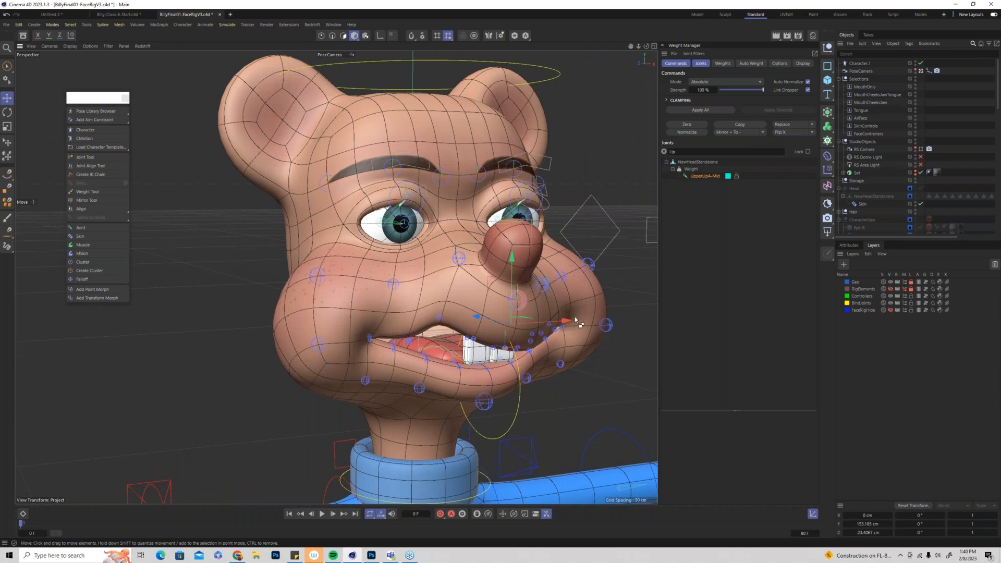
# Undo the upper lip joint moves to restore the neutral mouth pose
pyautogui.hotkey('ctrl', 'z')
pyautogui.hotkey('ctrl', 'z')
pyautogui.hotkey('ctrl', 'z')
pyautogui.hotkey('ctrl', 'z')
pyautogui.hotkey('ctrl', 'z')
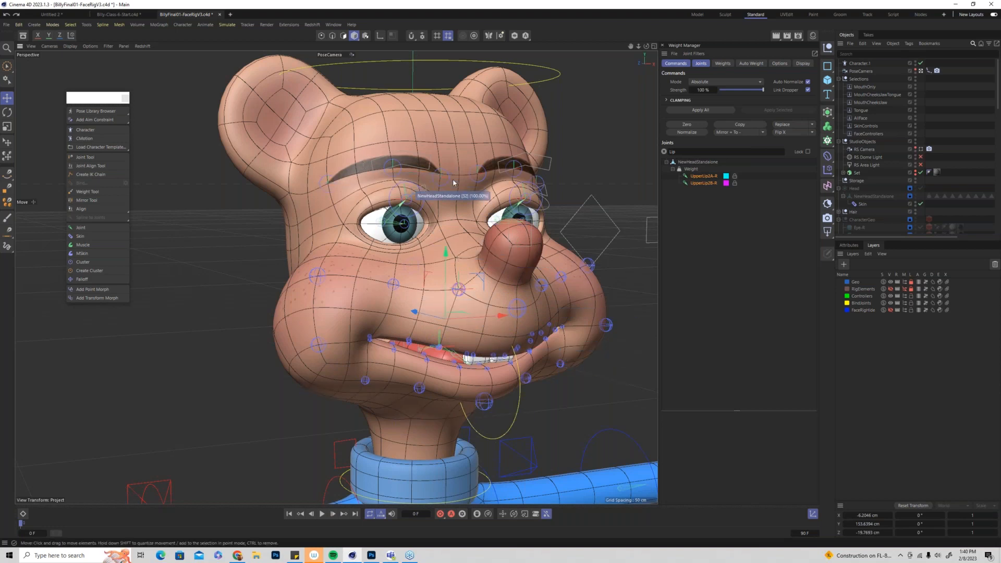
# Select the Chin-Mid joint and open its constraint tag to review the Parent target
pyautogui.keyDown('alt'); pyautogui.moveTo(543, 364); pyautogui.dragTo(441, 397); pyautogui.keyUp('alt')
pyautogui.scroll(5, 483, 380)
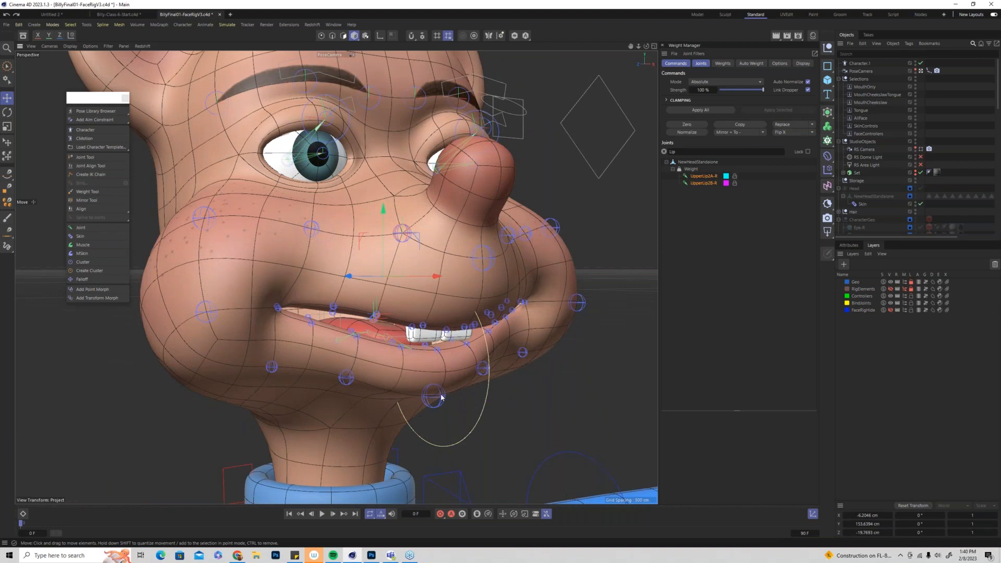
pyautogui.click(441, 397)
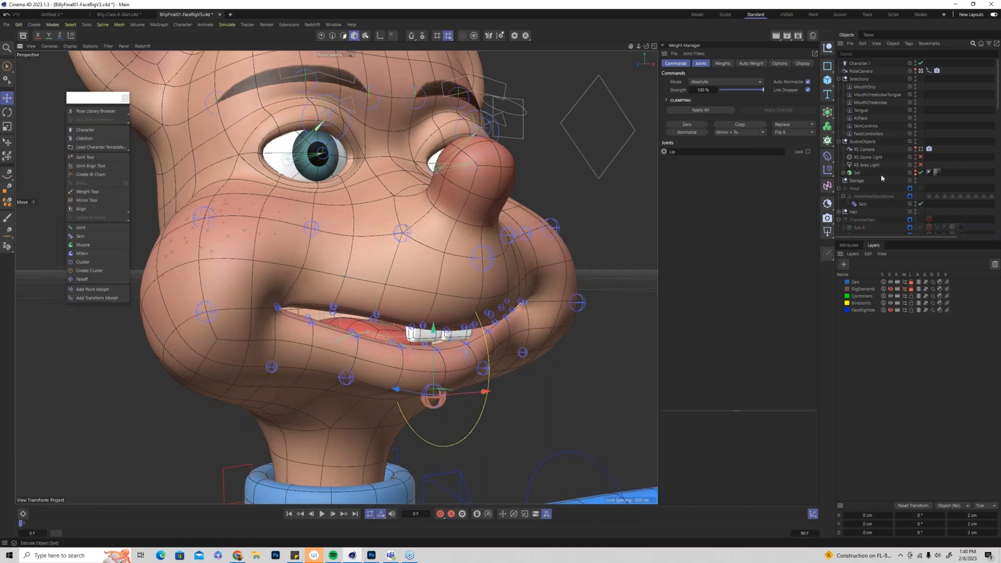
pyautogui.scroll(-10, 882, 178)
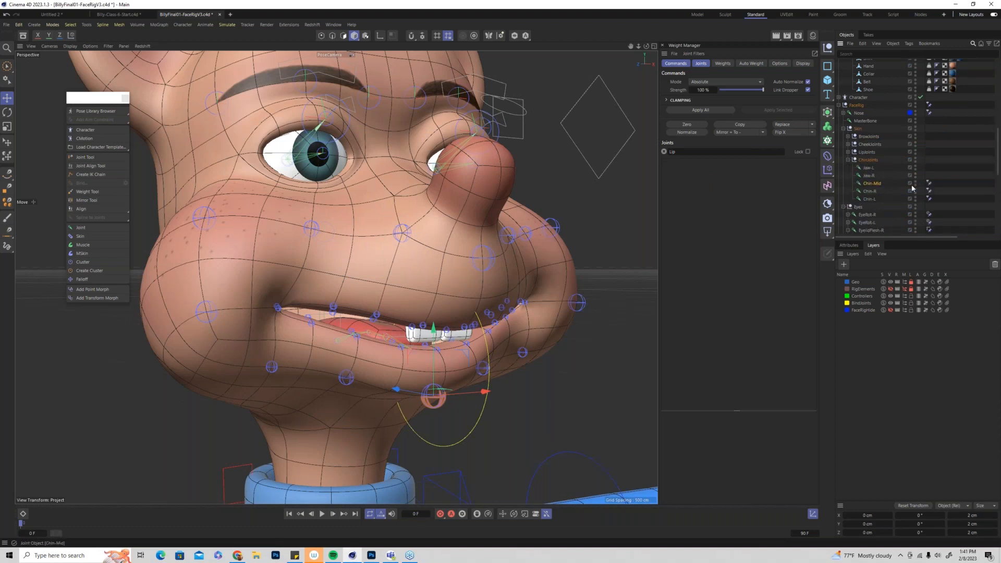
pyautogui.click(928, 184)
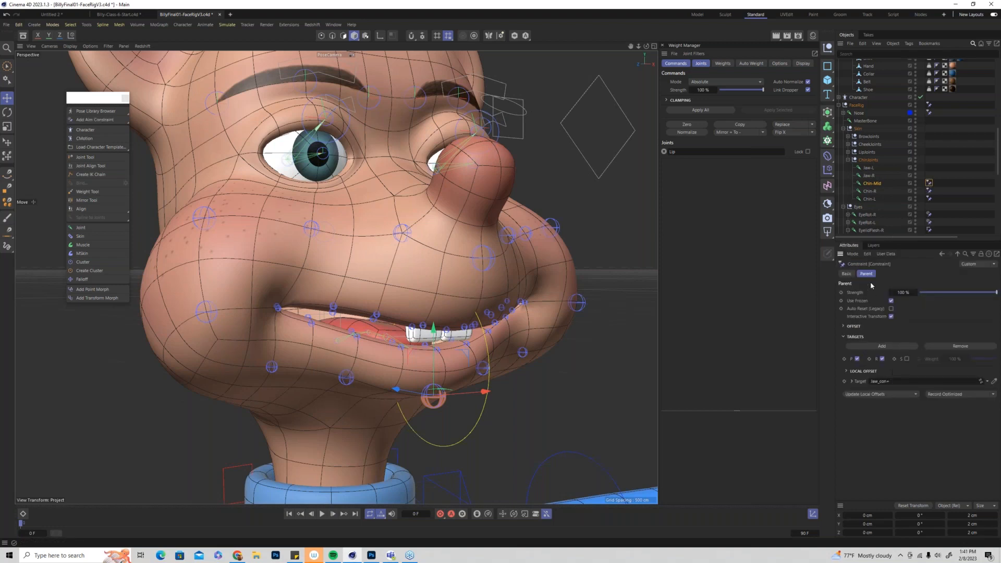
# Rotate the jaw controller by about -14.5° to open the mouth
pyautogui.click(479, 422)
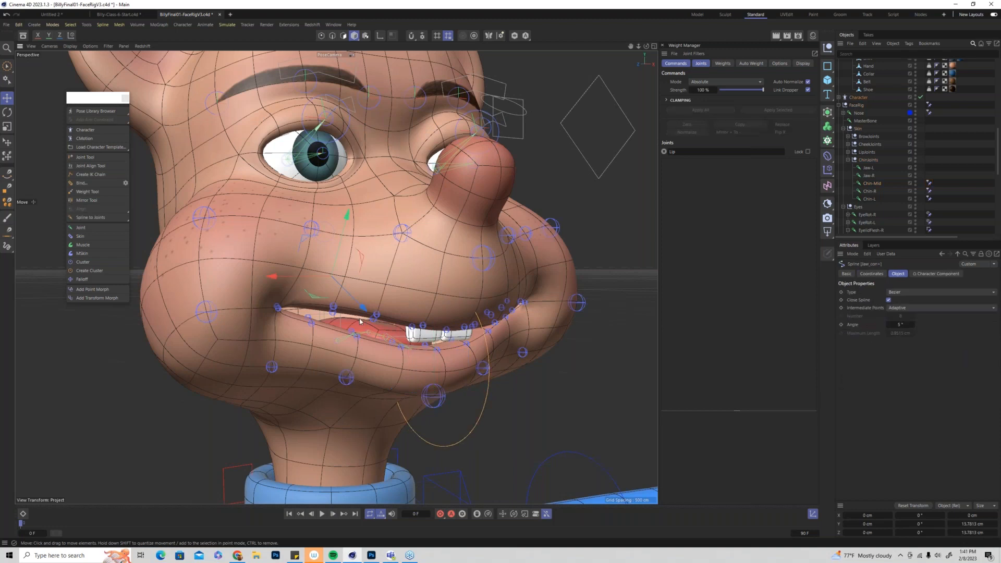
pyautogui.click(8, 112)
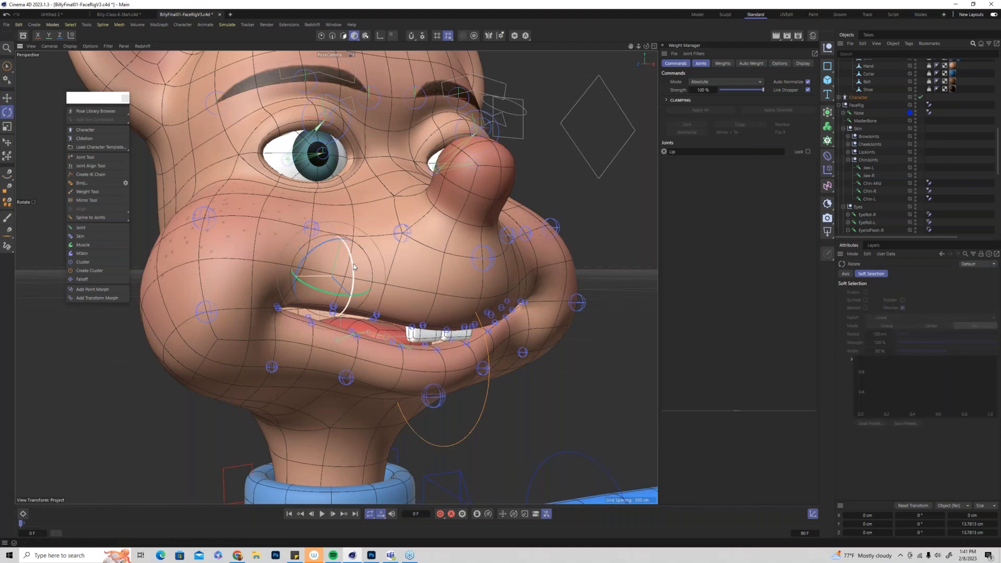
pyautogui.moveTo(353, 268); pyautogui.dragTo(353, 274)
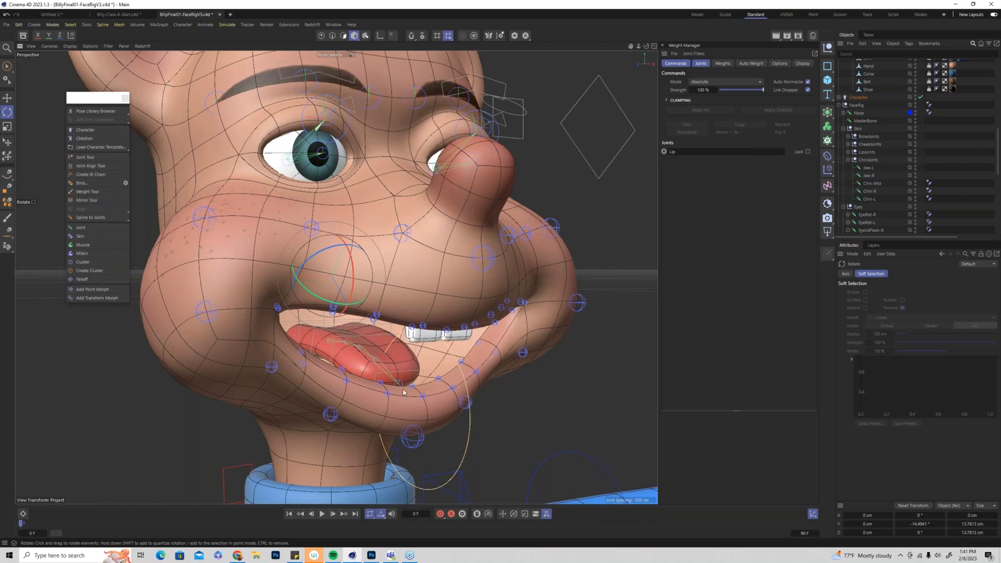
# Try moving the LowerLip3A-R and LowerLip3B-R joints together with the jaw open, and undo the move
pyautogui.moveTo(354, 279); pyautogui.dragTo(334, 392)
pyautogui.click(352, 376)
pyautogui.keyDown('shift'); pyautogui.click(341, 380); pyautogui.keyUp('shift')
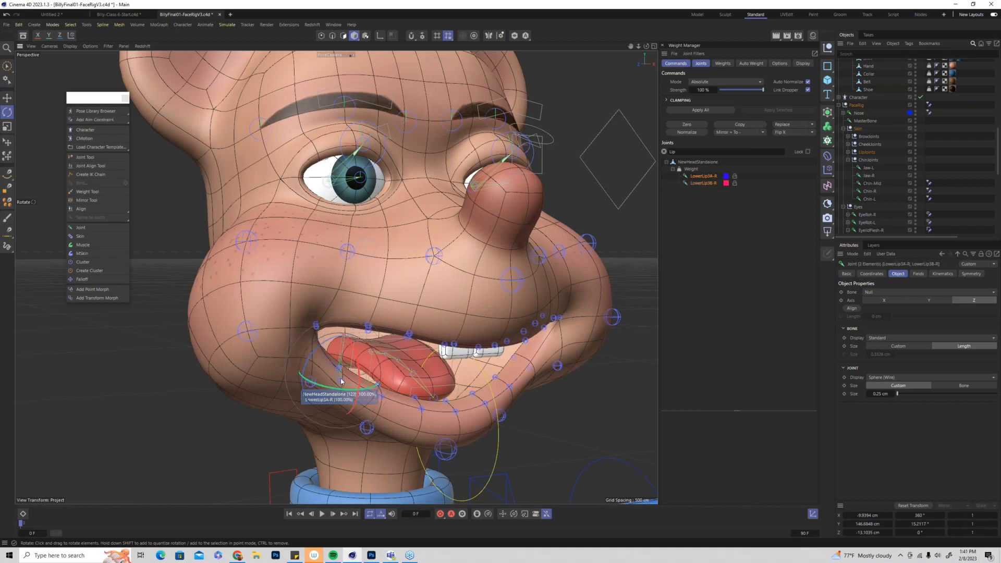
pyautogui.click(8, 98)
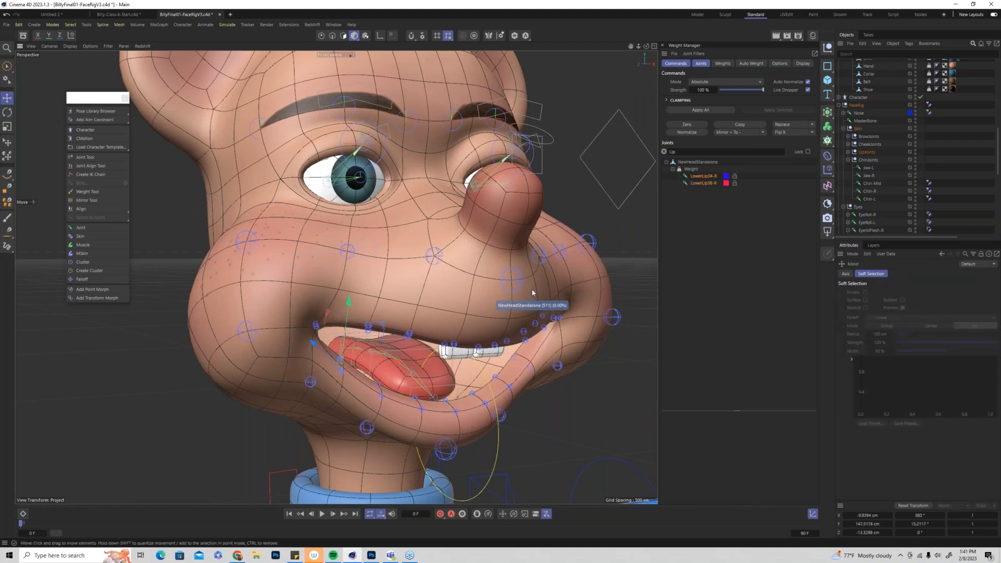
pyautogui.hotkey('ctrl', 'z')
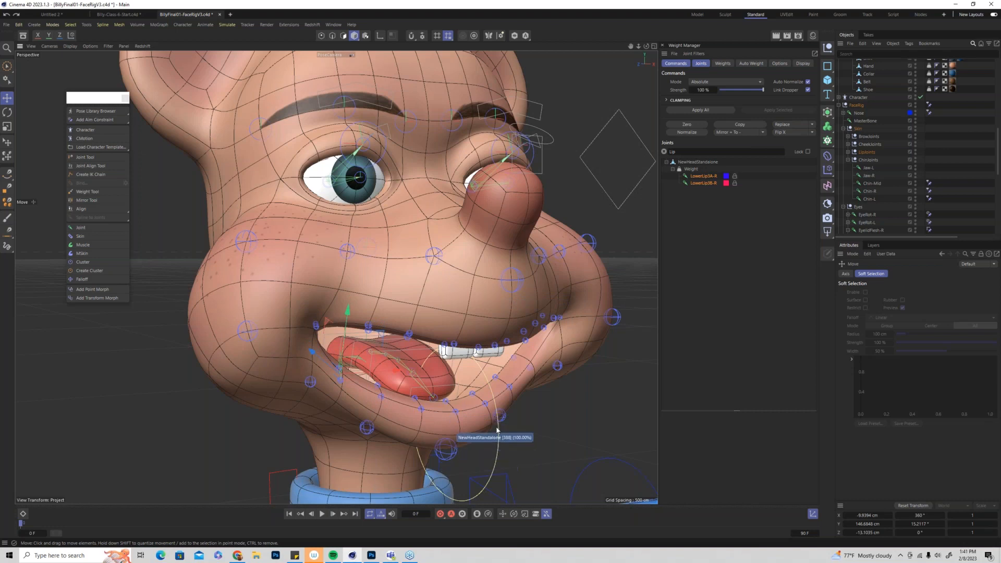
# Examine the enabled constraint types and Parent settings in the Chin-Mid joint's constraint tag
pyautogui.click(452, 453)
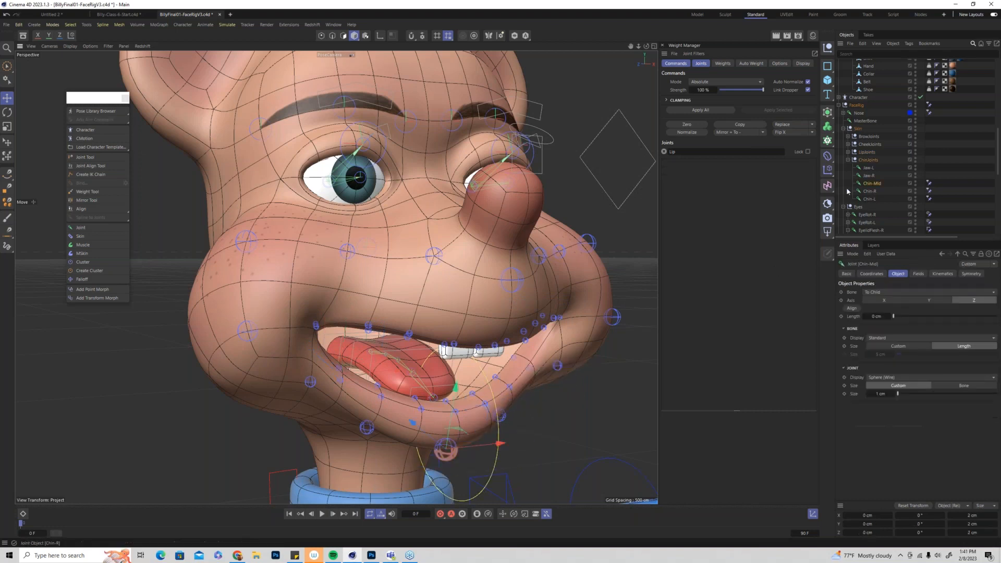
pyautogui.click(929, 184)
pyautogui.click(929, 184)
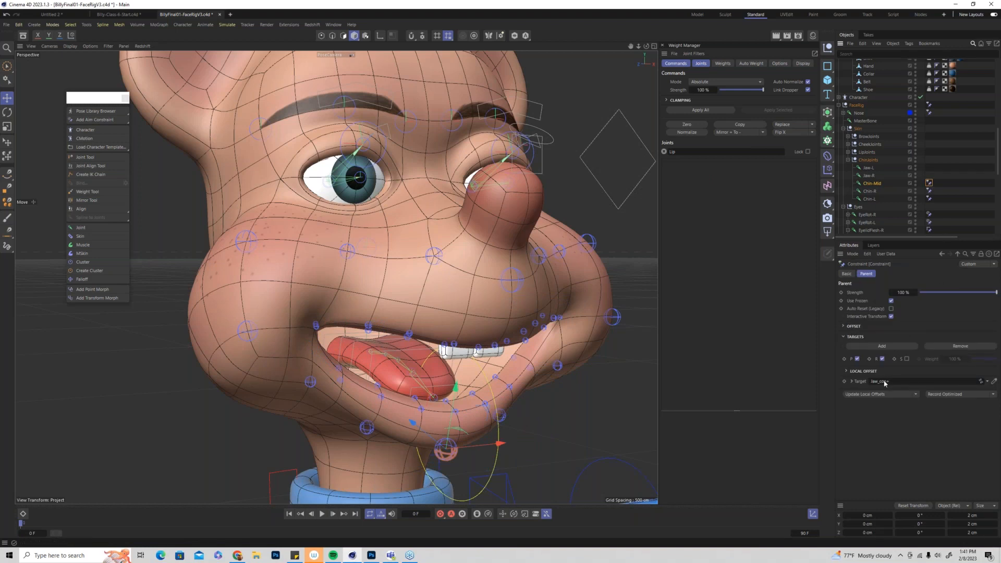
pyautogui.click(846, 274)
pyautogui.click(883, 362)
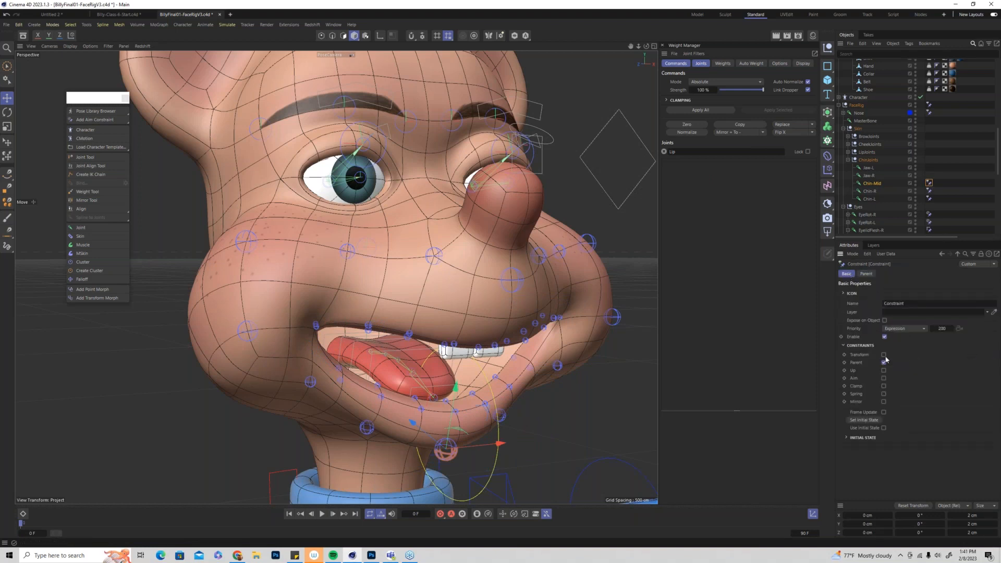
pyautogui.click(866, 274)
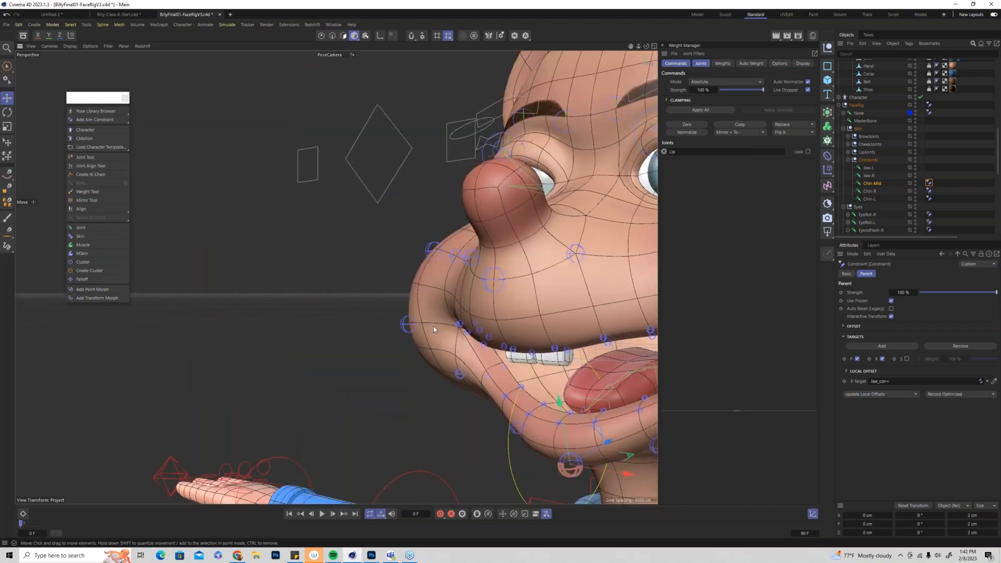
# Undo the jaw controller's rotation to close the mouth of the finished face rig
pyautogui.keyDown('alt'); pyautogui.moveTo(433, 327); pyautogui.dragTo(490, 282); pyautogui.keyUp('alt')
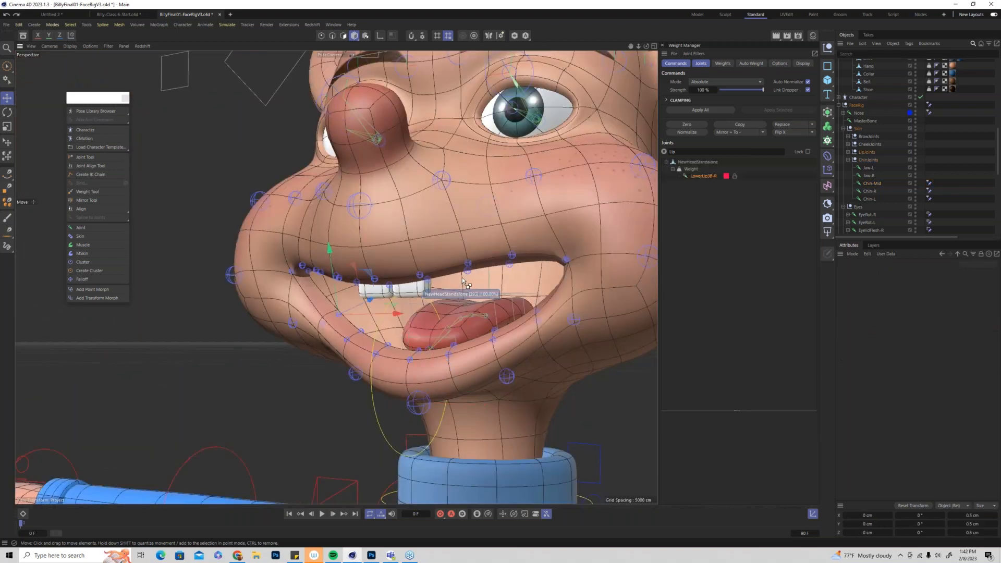
pyautogui.hotkey('ctrl', 'z')
pyautogui.hotkey('ctrl', 'z')
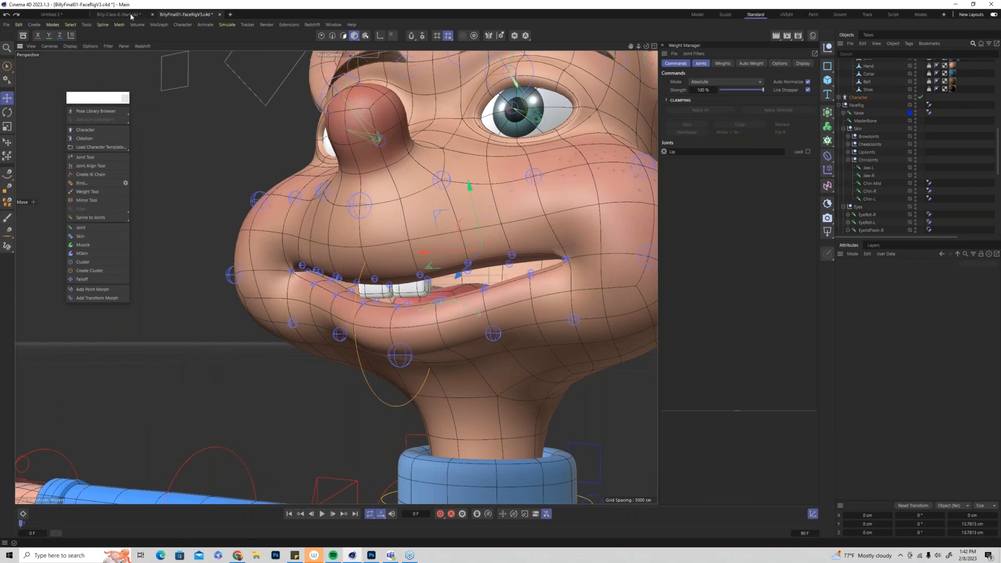
# Switch to the Billy-Class-6-Start.c4d document and show the head in the Right view
pyautogui.click(119, 15)
pyautogui.keyDown('alt'); pyautogui.moveTo(514, 280); pyautogui.dragTo(336, 277); pyautogui.keyUp('alt')
pyautogui.scroll(3, 336, 278)
pyautogui.moveTo(498, 208)
pyautogui.keyDown('alt'); pyautogui.mouseDown()
pyautogui.moveTo(473, 212)
pyautogui.moveTo(486, 203)
pyautogui.mouseUp(); pyautogui.keyUp('alt')
pyautogui.press('F2')
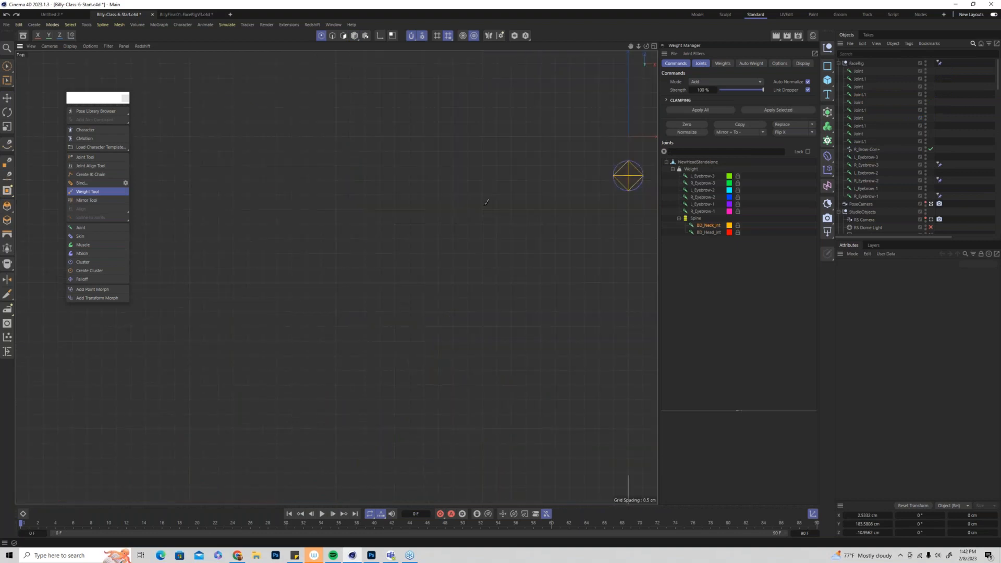
pyautogui.press('F3')
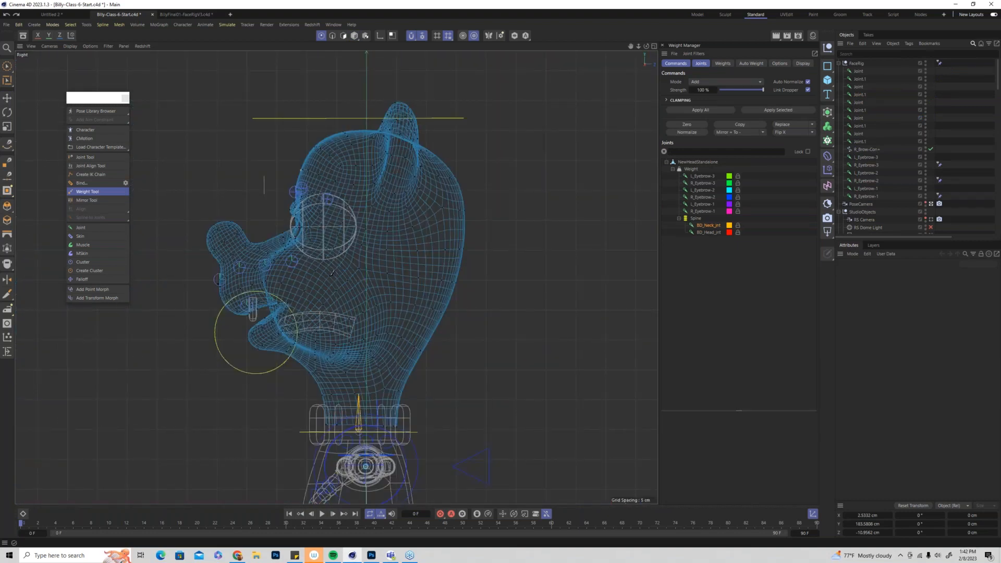
pyautogui.keyDown('alt'); pyautogui.moveTo(331, 273); pyautogui.dragTo(389, 220, button='middle'); pyautogui.keyUp('alt')
# Hide the NewHeadStandalone mesh in the viewport to expose the tongue geometry
pyautogui.scroll(-6, 887, 183)
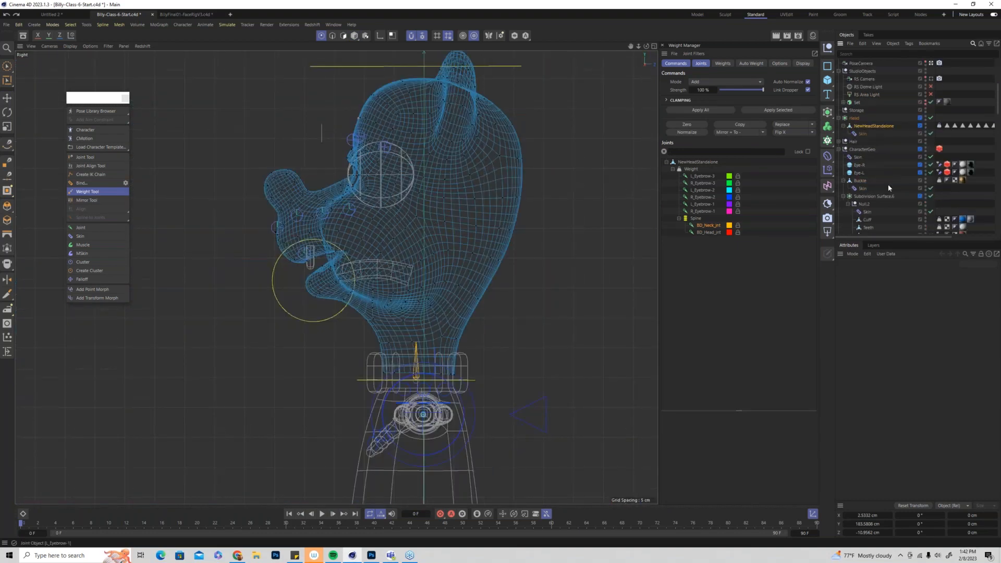
pyautogui.click(926, 126)
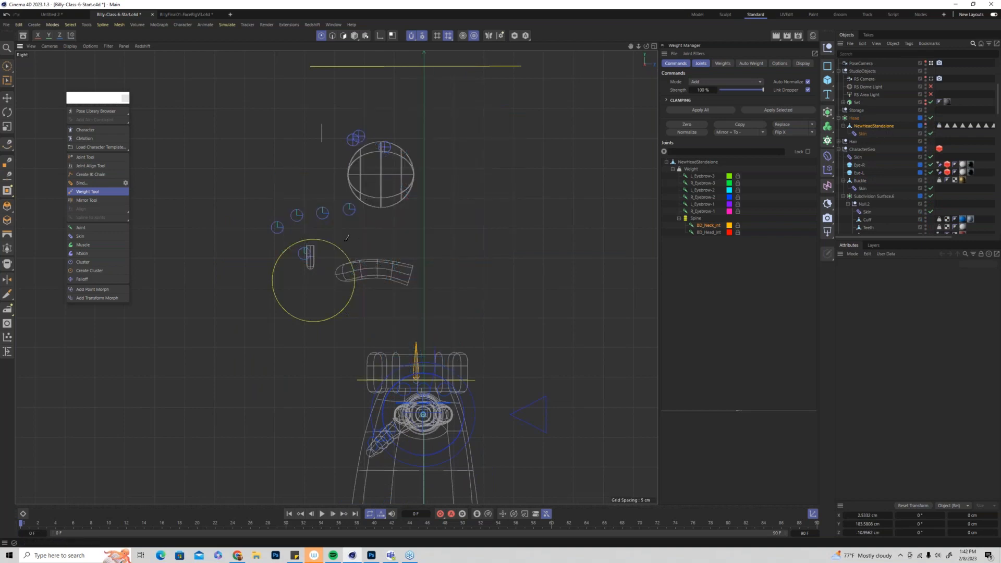
pyautogui.scroll(3, 339, 241)
pyautogui.scroll(4, 418, 268)
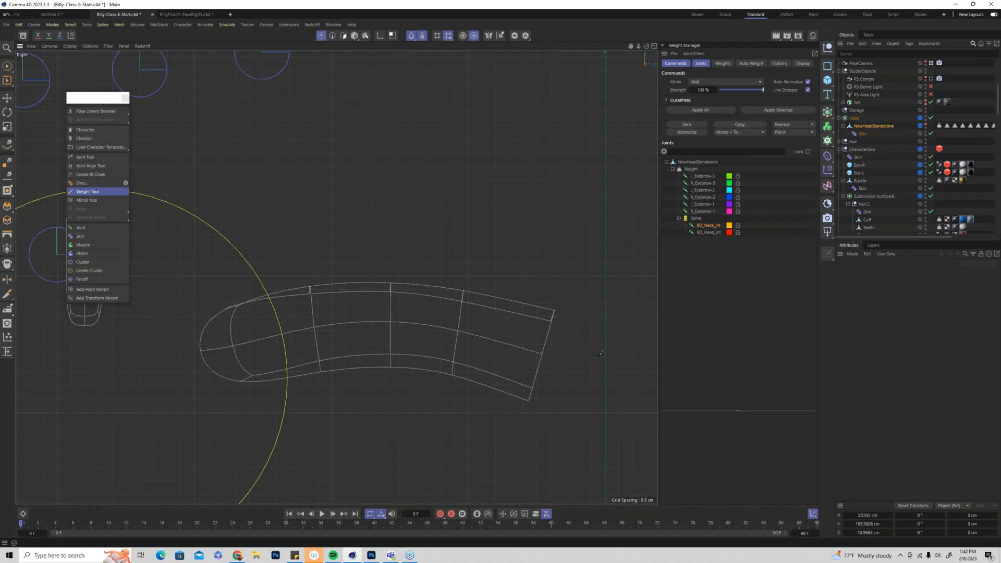
# Add a null as the first child of FaceRig and name it Tongue
pyautogui.scroll(5, 855, 63)
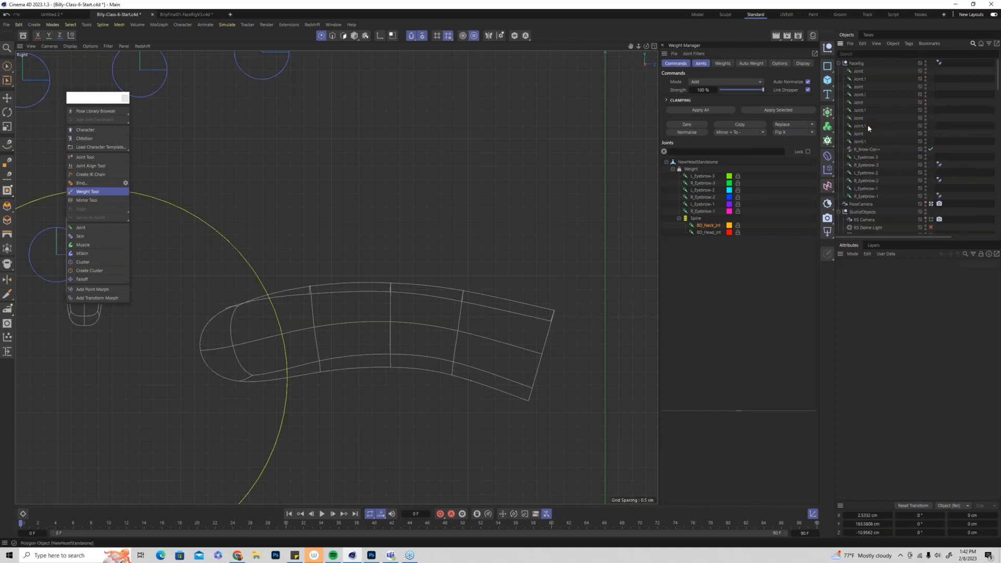
pyautogui.click(827, 66)
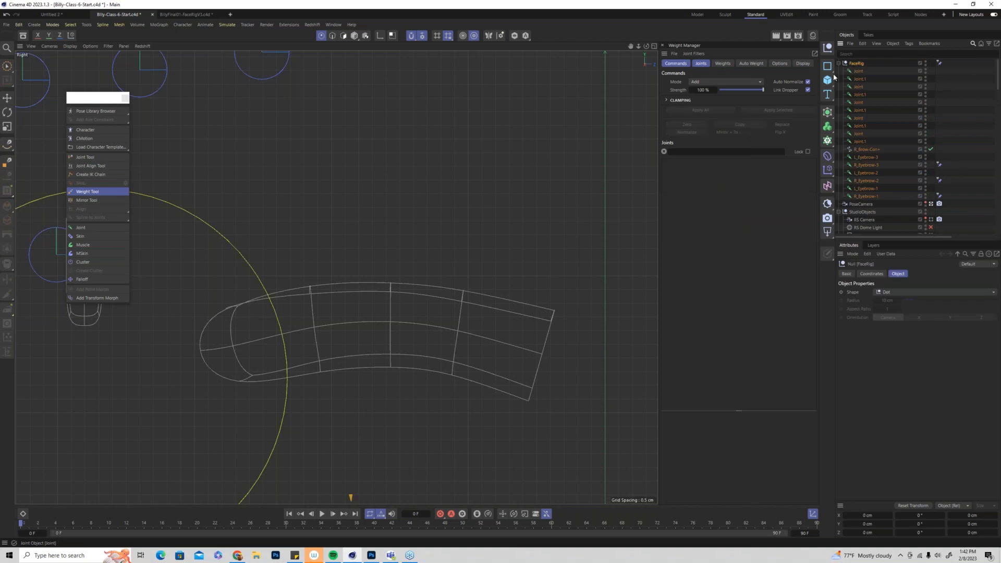
pyautogui.moveTo(853, 63); pyautogui.dragTo(856, 73)
pyautogui.doubleClick(858, 72)
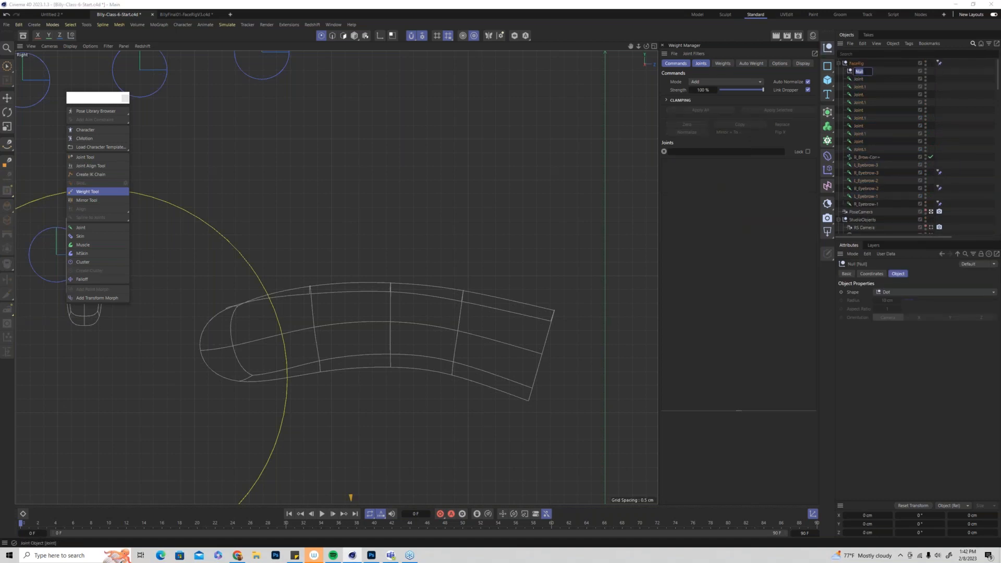
pyautogui.write('TONGUE')
pyautogui.press('Return')
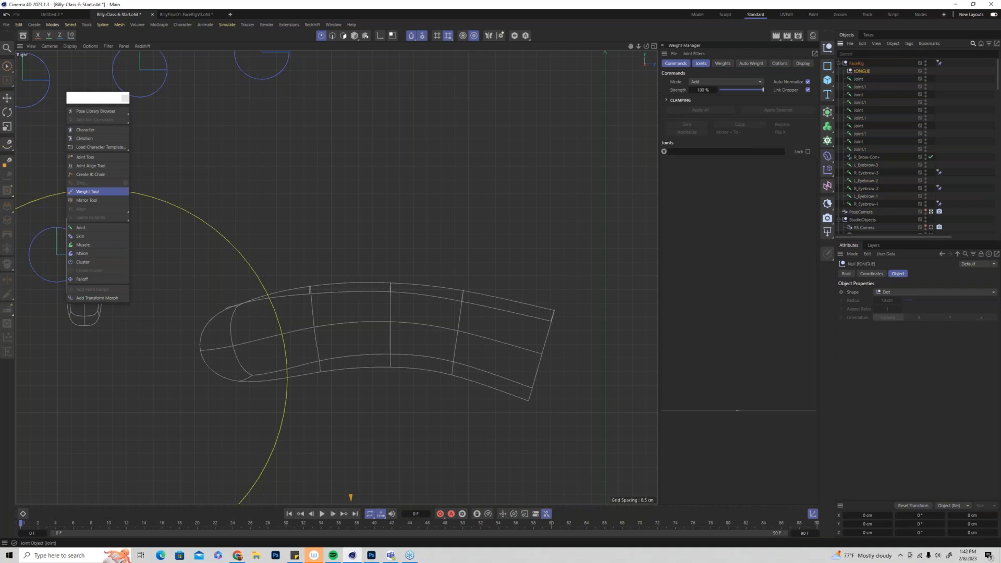
pyautogui.doubleClick(865, 71)
pyautogui.write('Tongue')
pyautogui.press('Return')
# With the Joint Tool's symmetry set to None, draw a five-joint chain along the tongue's centre line from its back edge to its tip
pyautogui.click(85, 157)
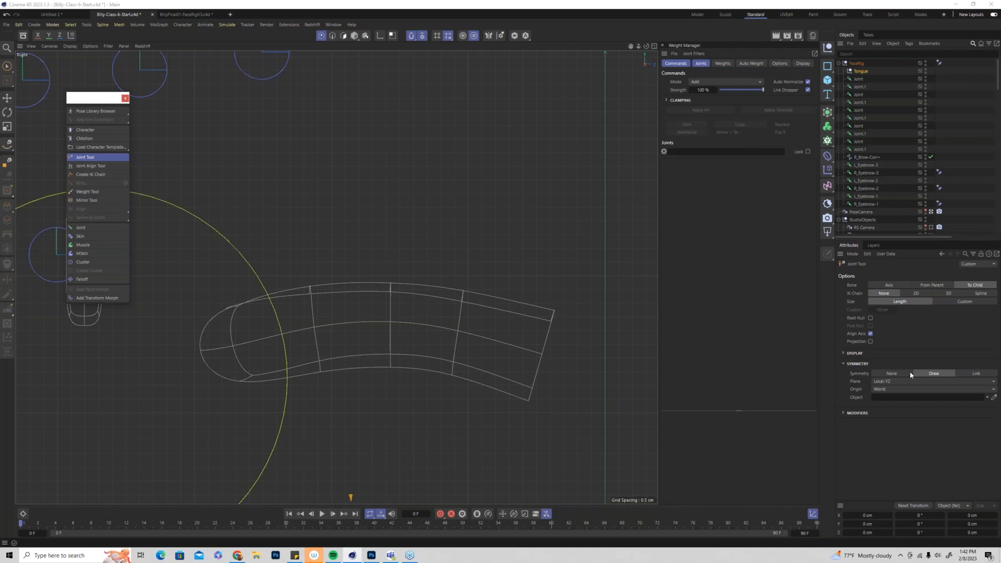
pyautogui.click(891, 374)
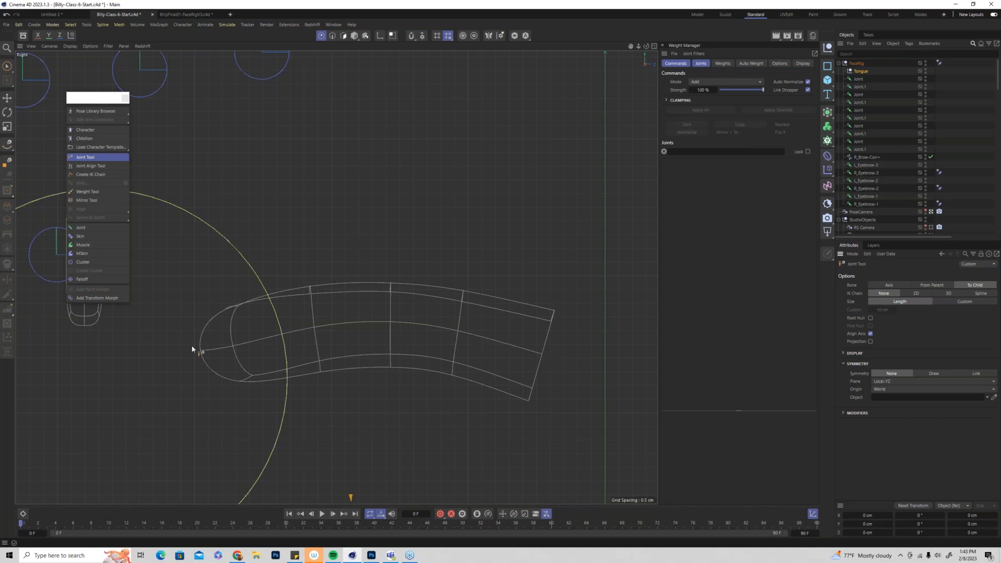
pyautogui.keyDown('ctrl'); pyautogui.click(542, 354); pyautogui.keyUp('ctrl')
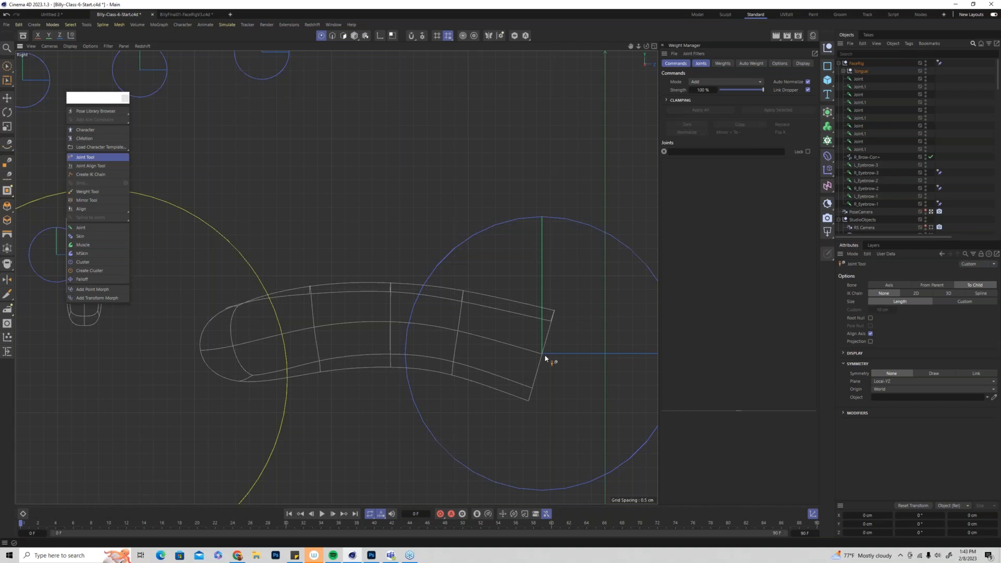
pyautogui.hotkey('ctrl', 'z')
pyautogui.keyDown('ctrl'); pyautogui.click(542, 354); pyautogui.keyUp('ctrl')
pyautogui.keyDown('ctrl'); pyautogui.click(459, 331); pyautogui.keyUp('ctrl')
pyautogui.keyDown('ctrl'); pyautogui.click(390, 321); pyautogui.keyUp('ctrl')
pyautogui.keyDown('ctrl'); pyautogui.click(315, 327); pyautogui.keyUp('ctrl')
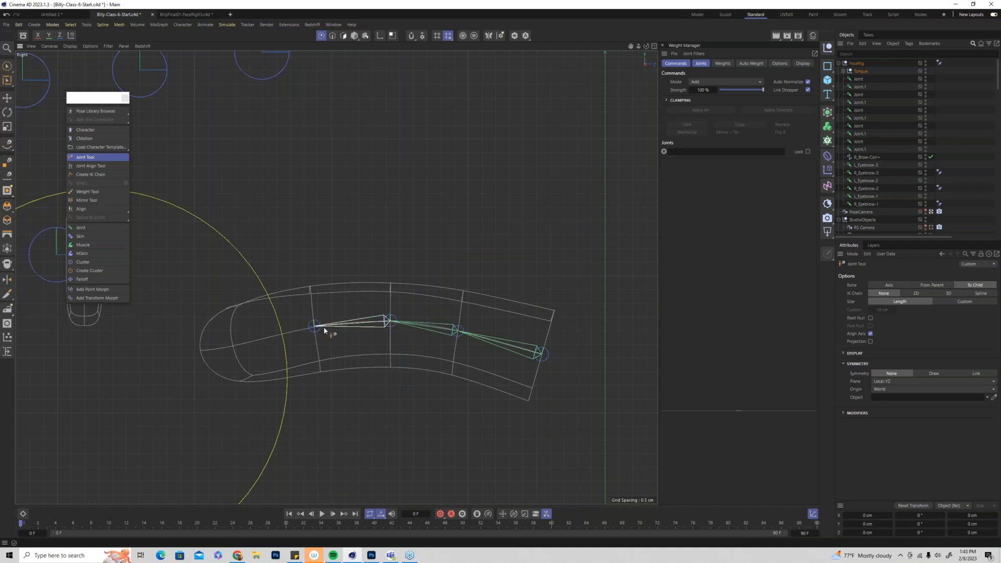
pyautogui.keyDown('ctrl'); pyautogui.click(196, 351); pyautogui.keyUp('ctrl')
# Expand the Tongue null's hierarchy and check the joint chain's placement from other views before returning to the Right view
pyautogui.click(843, 70)
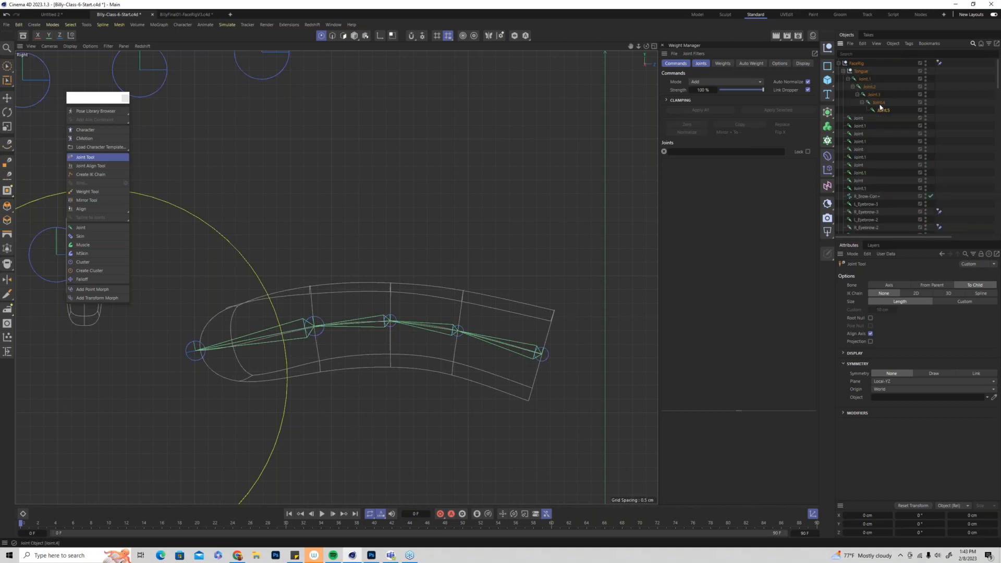
pyautogui.press('F1')
pyautogui.keyDown('alt'); pyautogui.moveTo(538, 299); pyautogui.dragTo(568, 301); pyautogui.keyUp('alt')
pyautogui.press('F2')
pyautogui.press('F4')
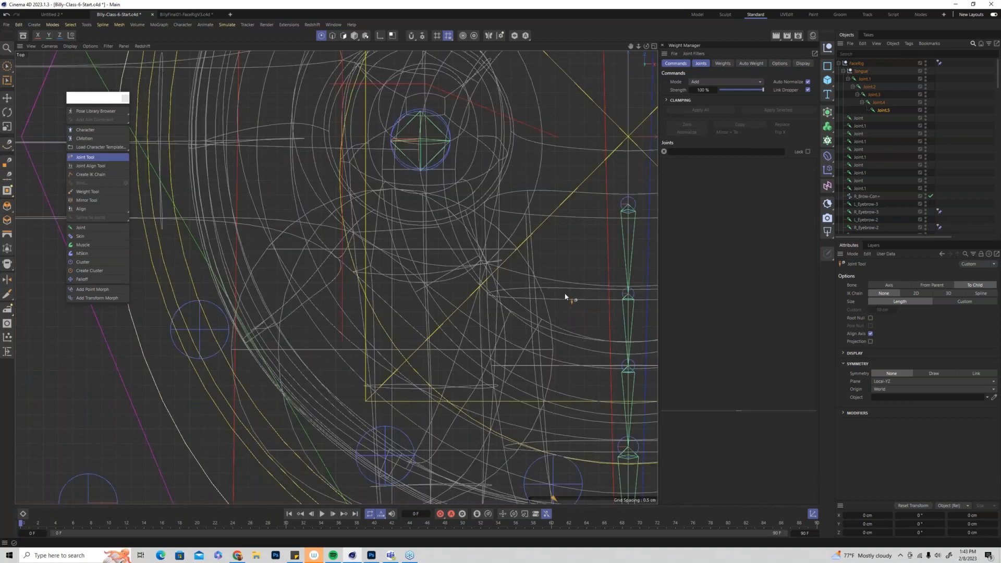
pyautogui.press('F3')
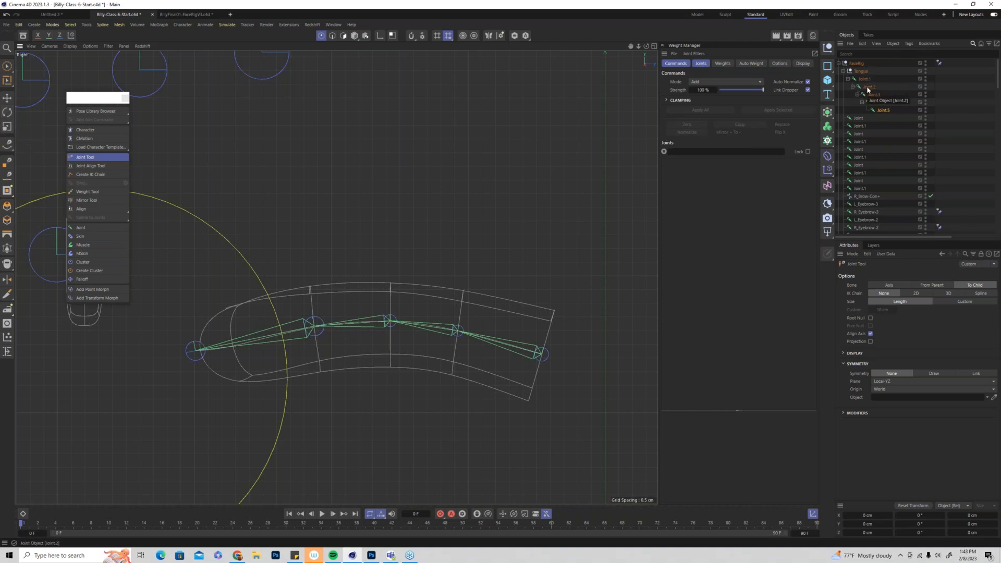
# Try rotating individual tongue joints in the Right view to bend the chain, and undo the rotations
pyautogui.click(878, 102)
pyautogui.press('r')
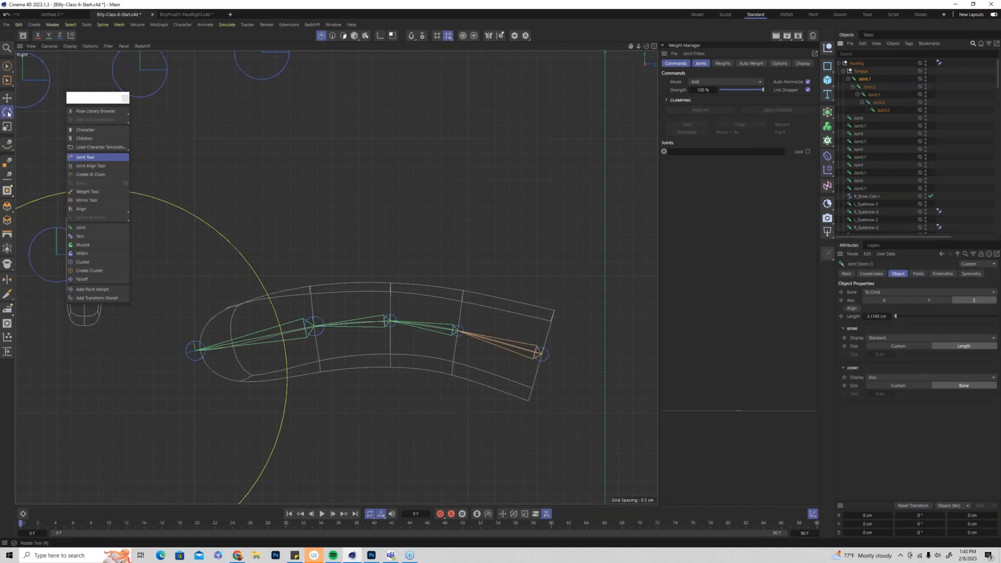
pyautogui.click(355, 36)
pyautogui.moveTo(571, 329); pyautogui.dragTo(299, 324)
pyautogui.click(412, 308)
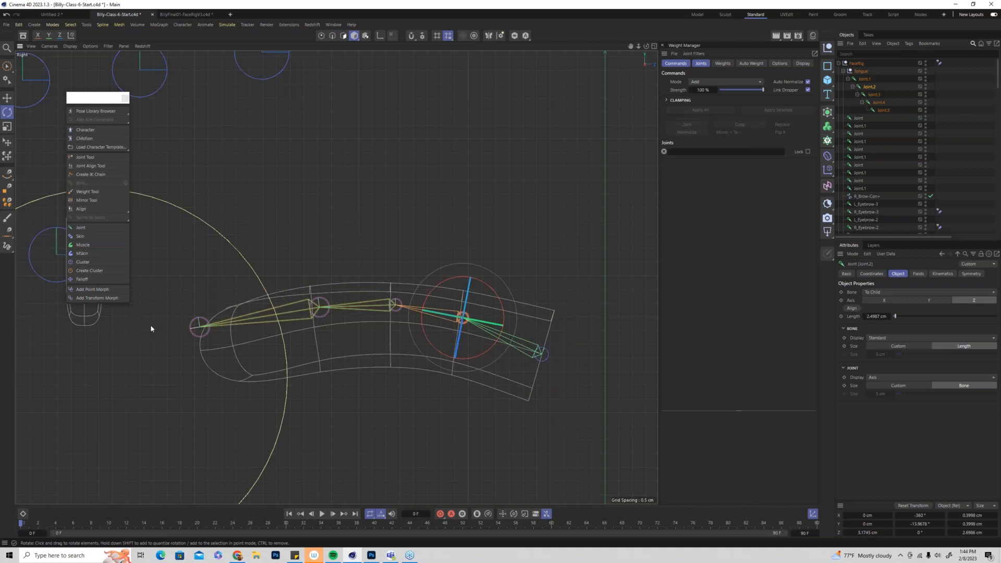
pyautogui.hotkey('ctrl', 'z')
pyautogui.hotkey('ctrl', 'z')
pyautogui.hotkey('ctrl', 'z')
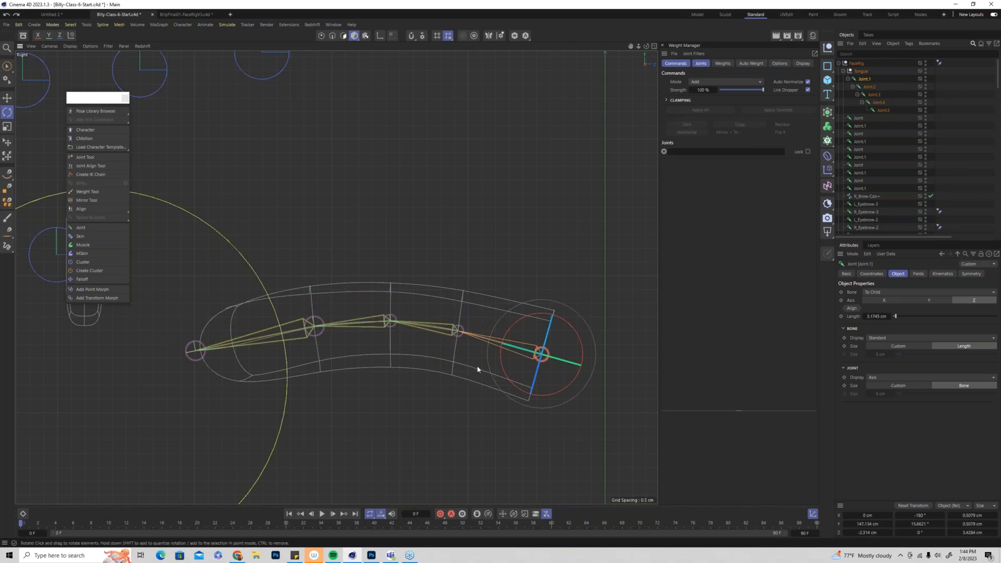
# Draw an open five-point spline above the tongue with the Spline Pen, following the joint chain from back to tip
pyautogui.click(521, 210)
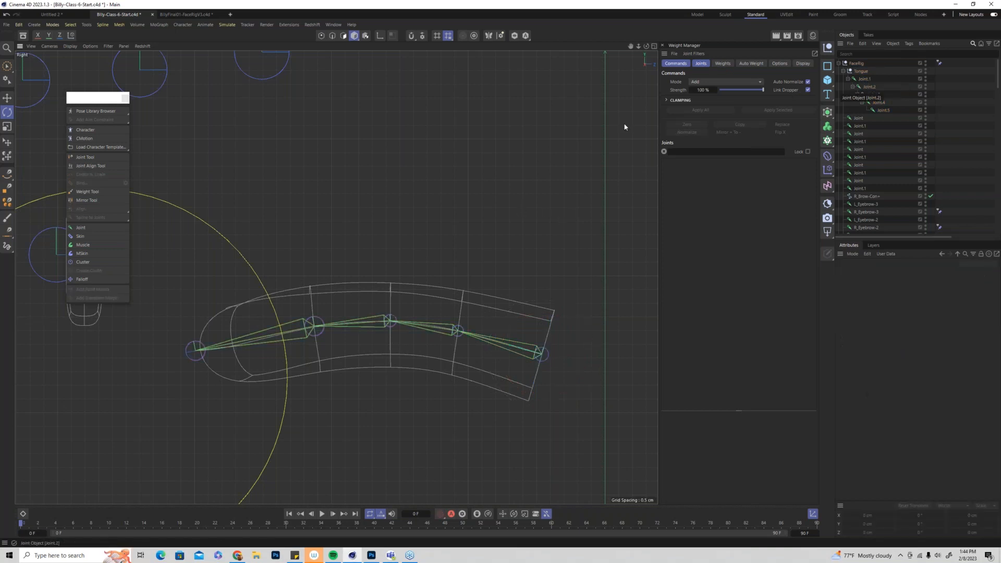
pyautogui.click(8, 175)
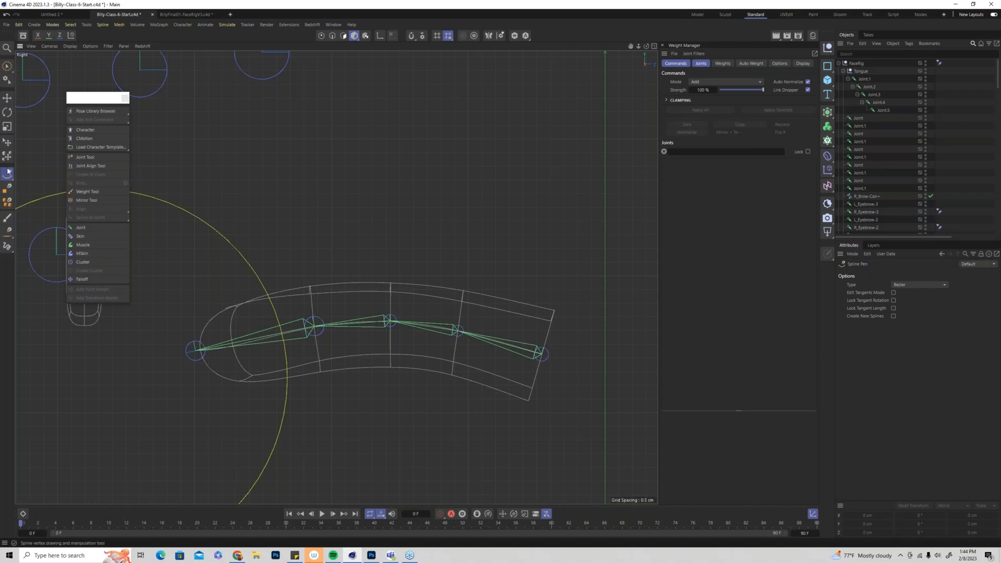
pyautogui.click(560, 287)
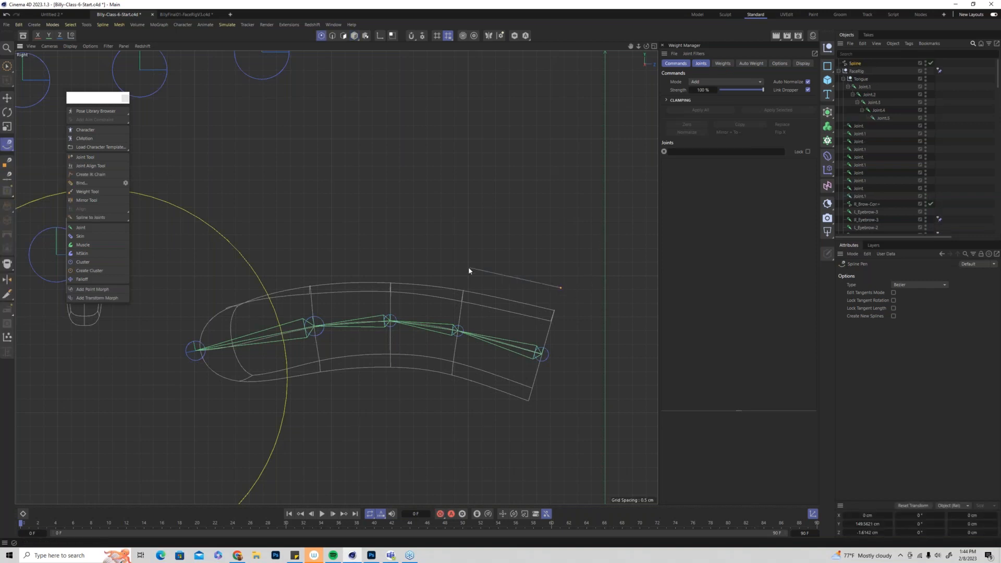
pyautogui.click(466, 266)
pyautogui.click(392, 261)
pyautogui.click(306, 269)
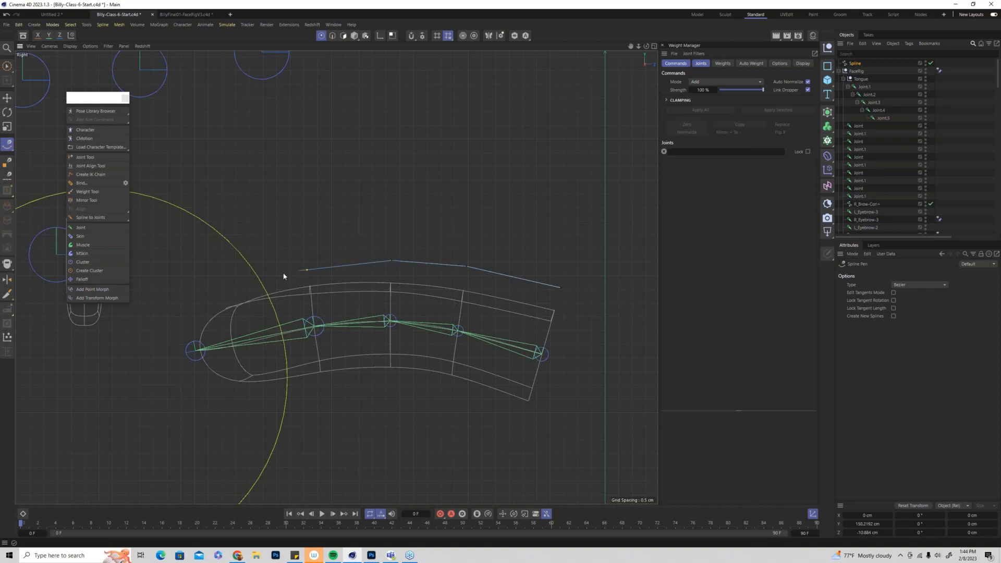
pyautogui.click(183, 309)
pyautogui.press('Escape')
# Try moving the Bezier spline's second and middle points to bend the curve, and undo the moves
pyautogui.click(7, 98)
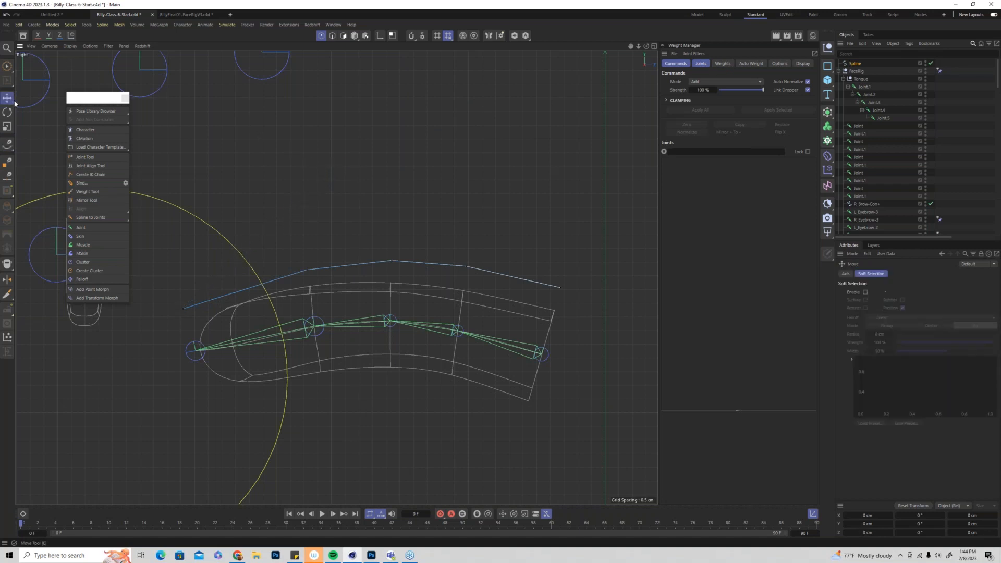
pyautogui.click(467, 267)
pyautogui.click(854, 63)
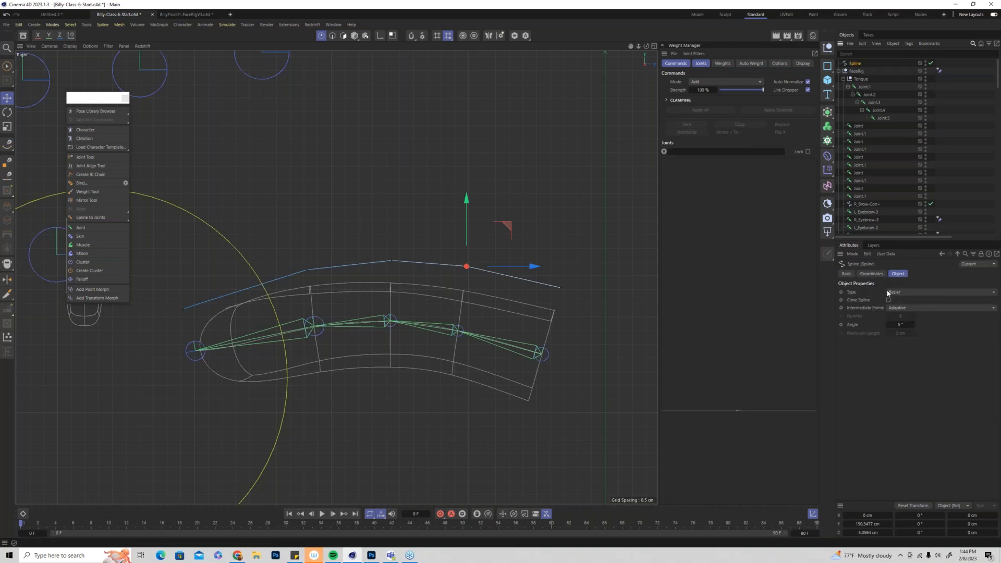
pyautogui.moveTo(495, 238); pyautogui.dragTo(498, 219)
pyautogui.moveTo(525, 169); pyautogui.dragTo(526, 172)
pyautogui.hotkey('ctrl', 'z')
pyautogui.click(392, 260)
pyautogui.moveTo(433, 222); pyautogui.dragTo(446, 156)
pyautogui.hotkey('ctrl', 'z')
# Set the spline type to Cubic, then test the curve by moving two of its inner points and undo those moves
pyautogui.click(915, 292)
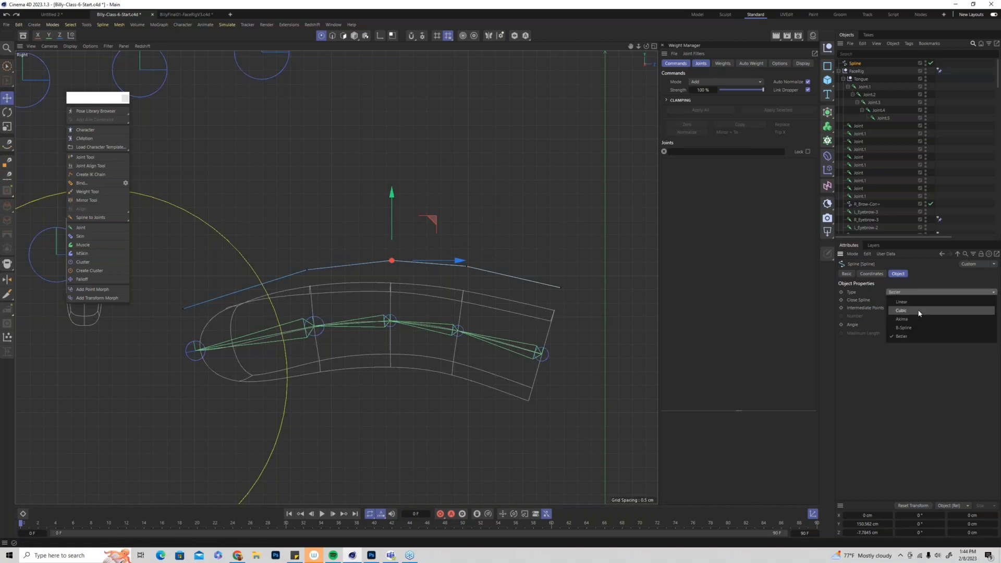
pyautogui.click(919, 311)
pyautogui.click(467, 263)
pyautogui.moveTo(511, 211); pyautogui.dragTo(562, 175)
pyautogui.hotkey('ctrl', 'z')
pyautogui.click(307, 269)
pyautogui.moveTo(347, 228); pyautogui.dragTo(336, 136)
pyautogui.hotkey('ctrl', 'z')
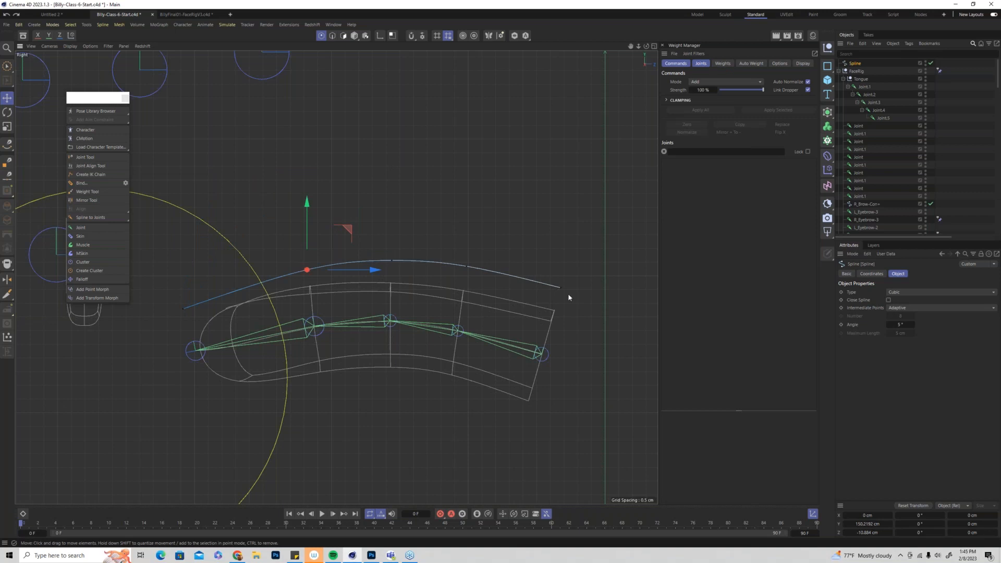
# Enable snapping and move the spline's points onto the corresponding tongue joints
pyautogui.click(423, 37)
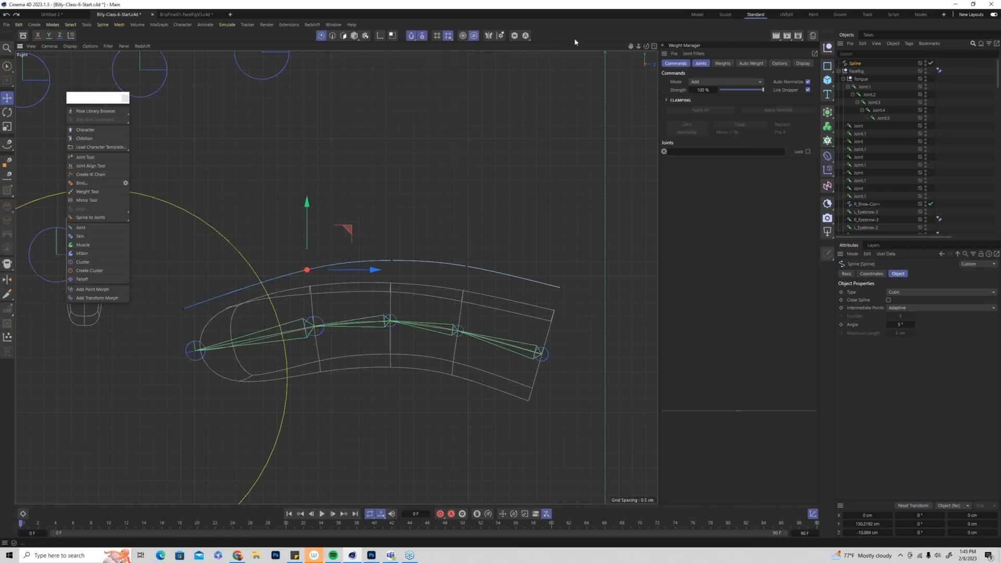
pyautogui.click(561, 288)
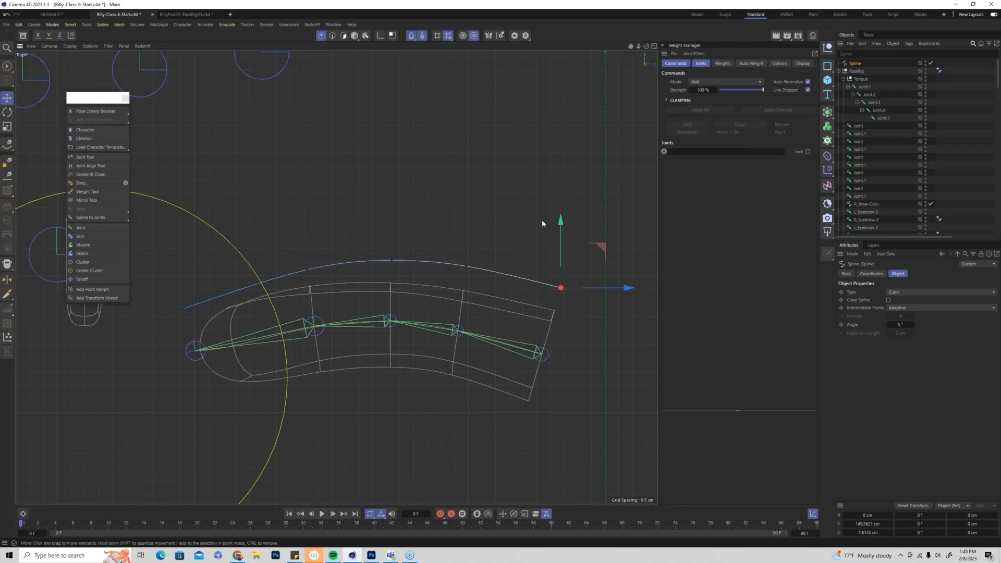
pyautogui.moveTo(515, 235); pyautogui.dragTo(541, 355)
pyautogui.moveTo(465, 269); pyautogui.dragTo(389, 320)
pyautogui.moveTo(307, 271); pyautogui.dragTo(313, 325)
pyautogui.moveTo(184, 311); pyautogui.dragTo(196, 350)
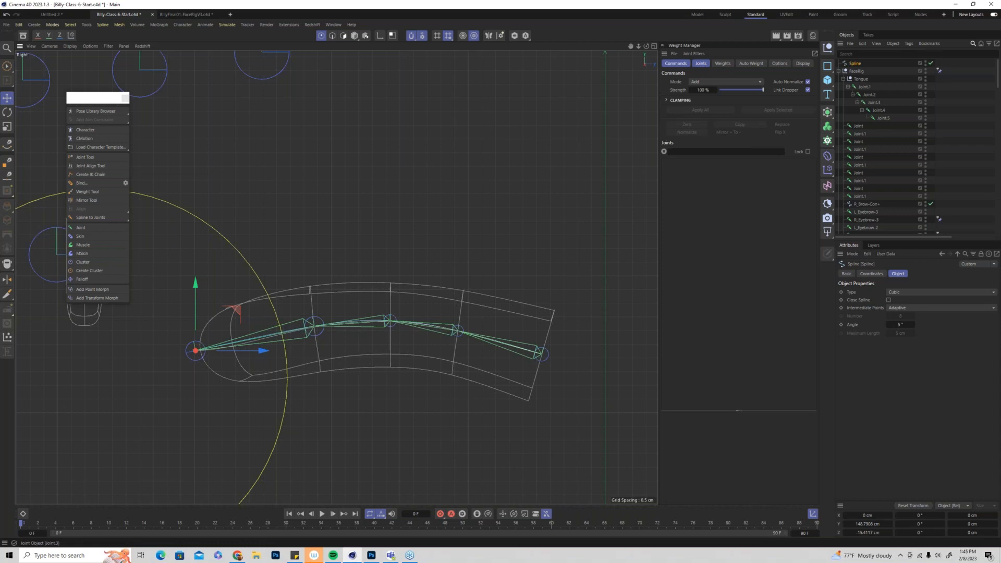
# Place the spline inside the Tongue null and rename all five joints of the tongue chain as Tongue
pyautogui.moveTo(857, 63); pyautogui.dragTo(862, 81)
pyautogui.click(864, 86)
pyautogui.keyDown('shift'); pyautogui.click(883, 118); pyautogui.keyUp('shift')
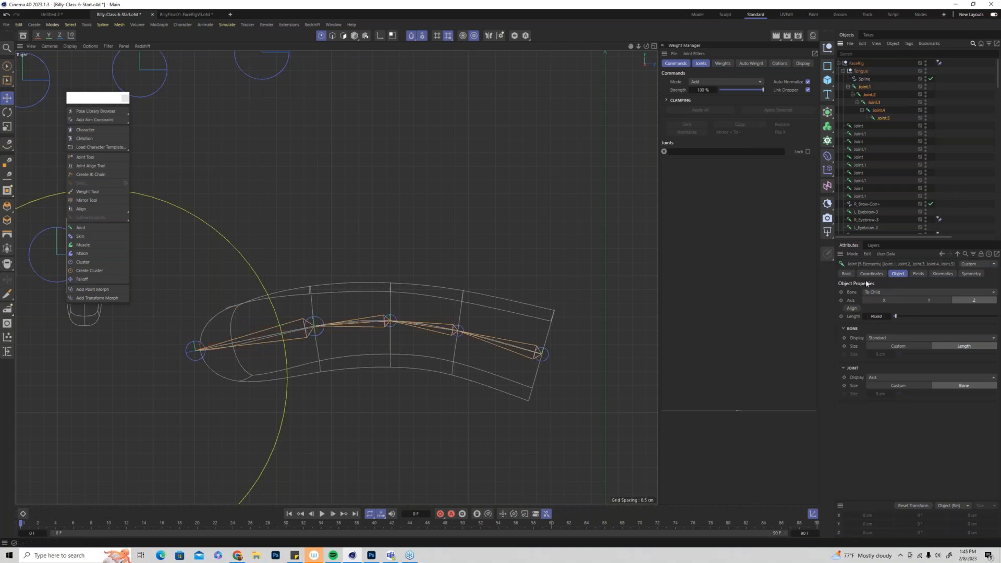
pyautogui.click(846, 275)
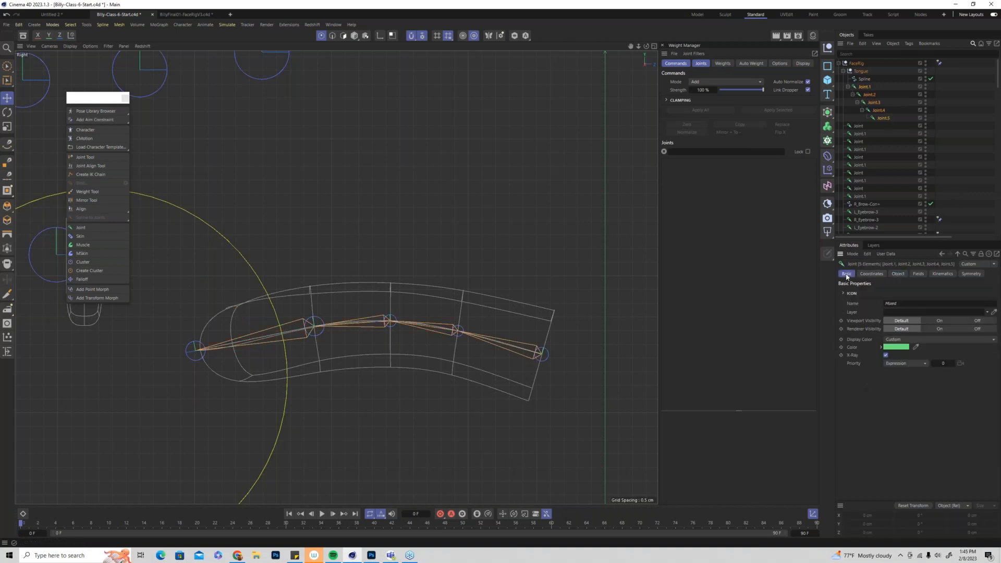
pyautogui.click(898, 303)
pyautogui.press('Return')
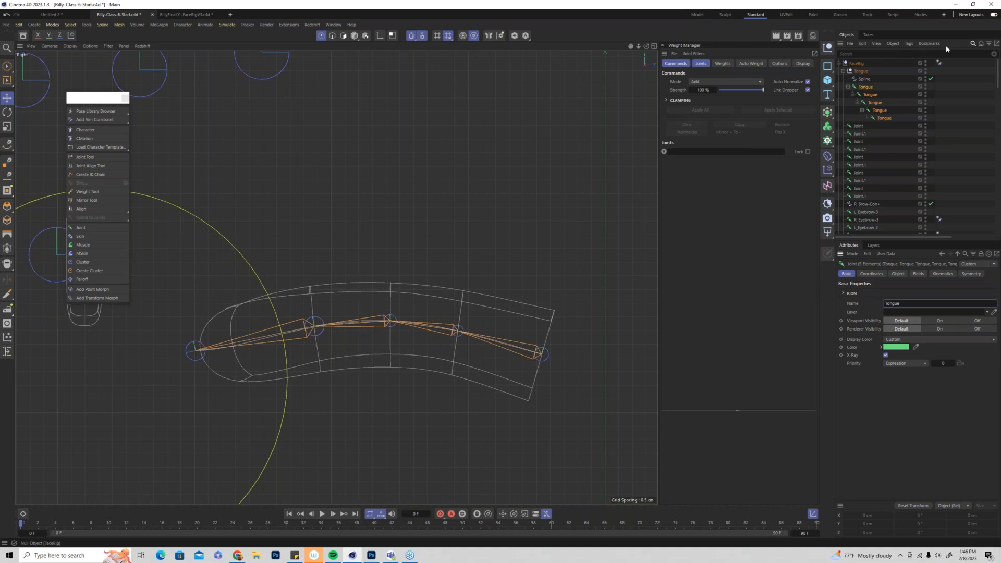
# Number the selected tongue joints with the Naming Tool, replacing their names with a "-$N" suffix to get Tongue-0 through Tongue-4
pyautogui.click(86, 24)
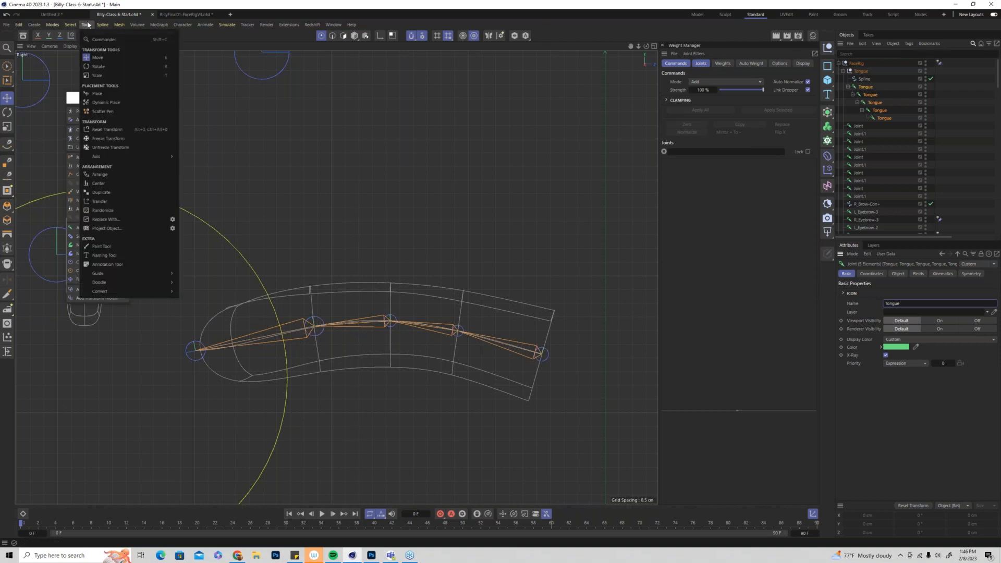
pyautogui.click(104, 255)
pyautogui.click(843, 328)
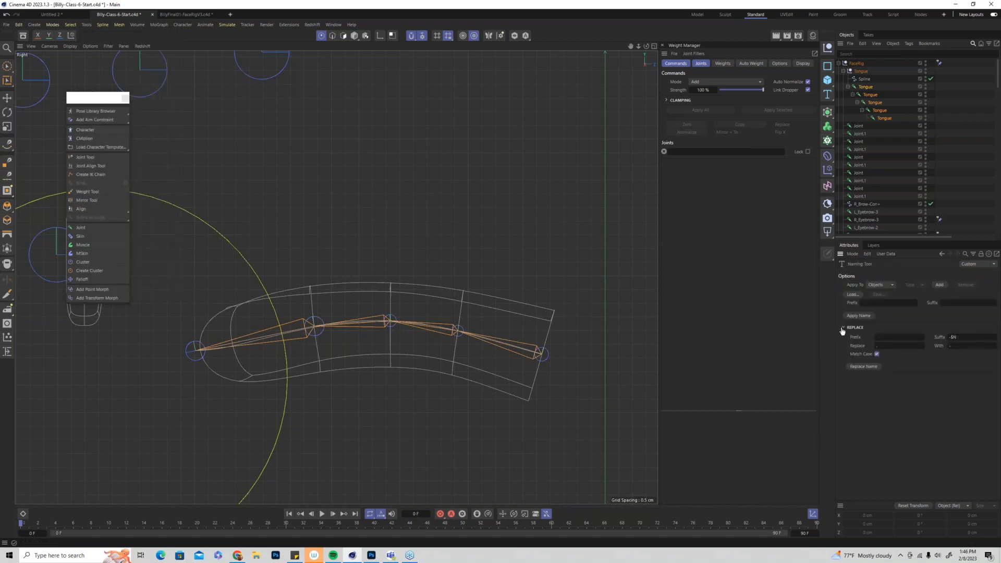
pyautogui.click(881, 345)
pyautogui.click(954, 347)
pyautogui.click(870, 367)
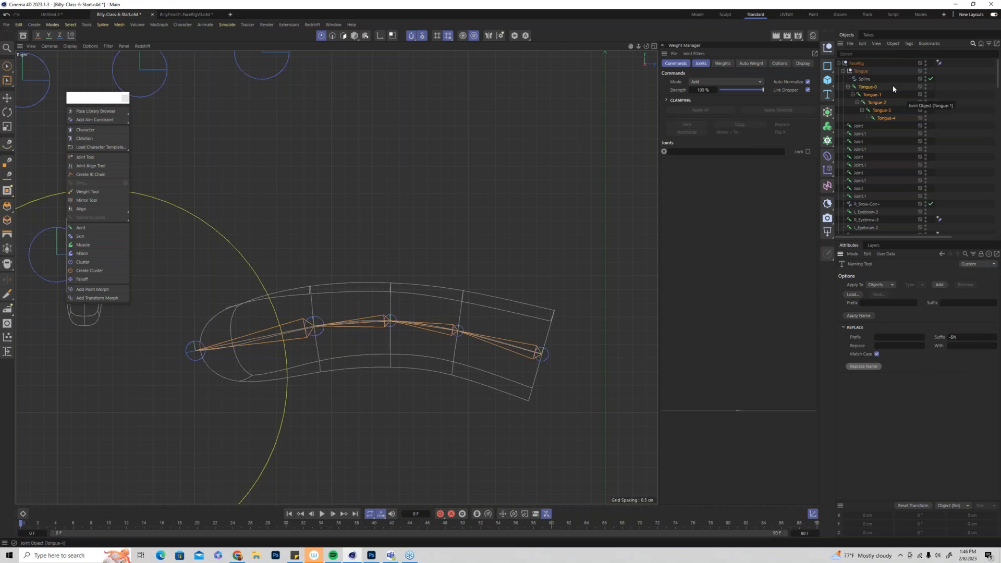
# Rename the spline inside the Tongue null as TongueSpline
pyautogui.doubleClick(865, 79)
pyautogui.write('To')
pyautogui.write('ngue')
pyautogui.write('Spline')
pyautogui.press('Return')
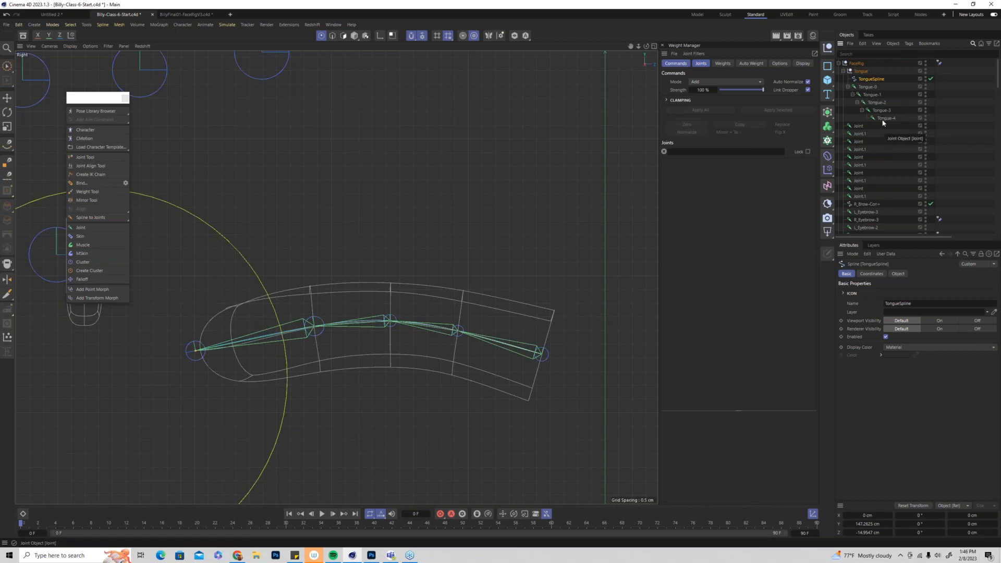
# Add an IK-Spline rigging tag to the Tongue-0 joint and assign Tongue-4 as its end joint
pyautogui.rightClick(872, 88)
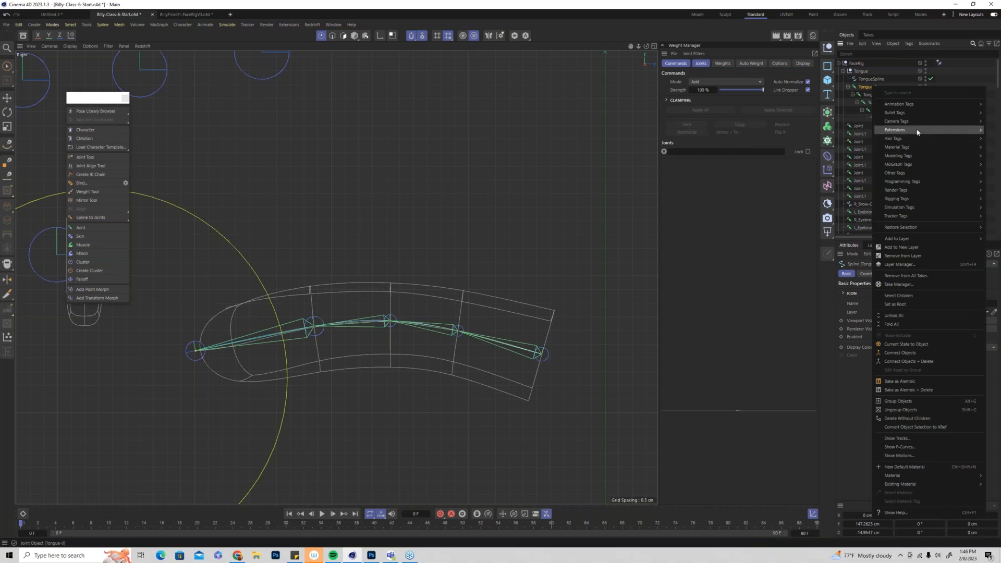
pyautogui.moveTo(911, 203)
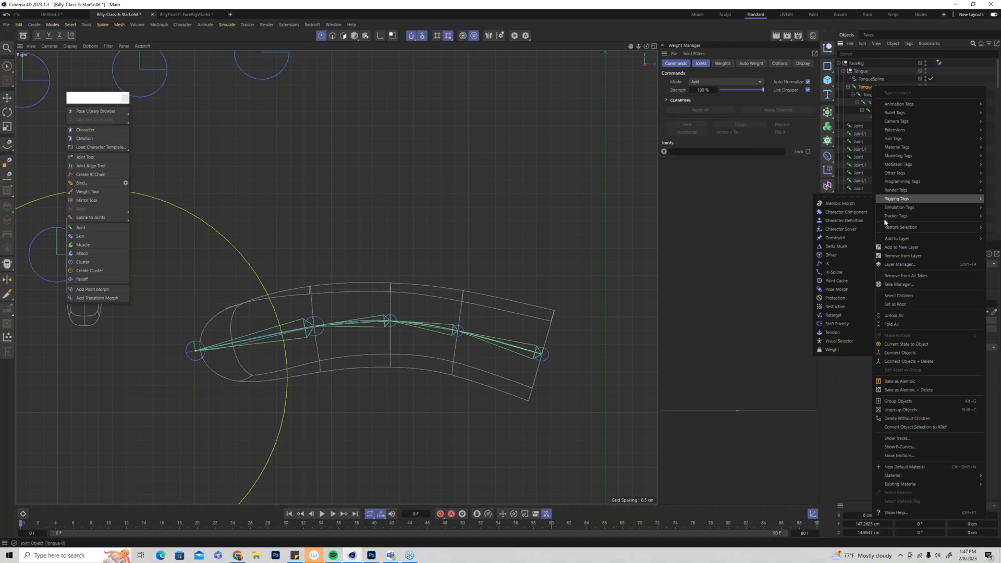
pyautogui.click(834, 272)
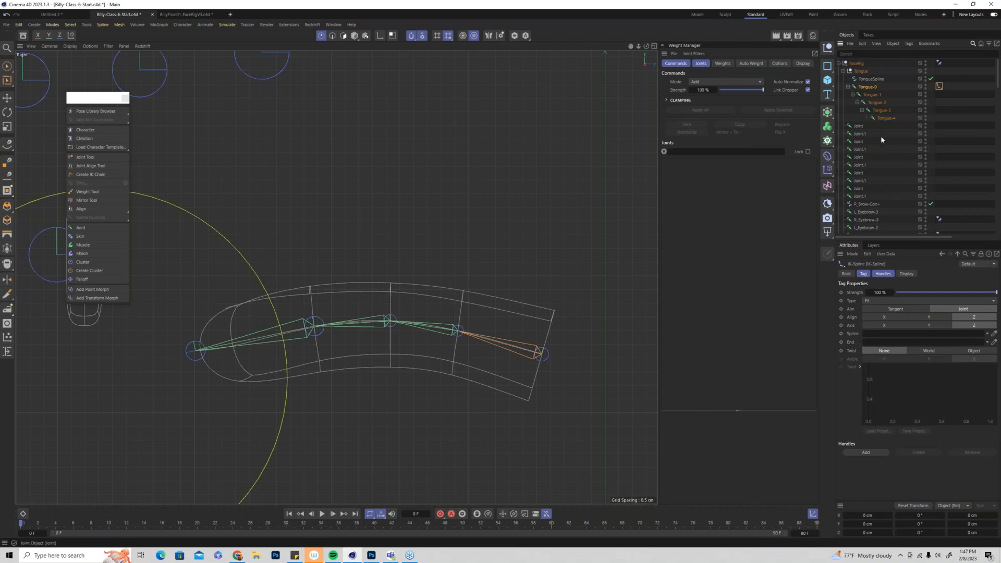
pyautogui.click(886, 118)
pyautogui.moveTo(905, 288); pyautogui.dragTo(886, 343)
# Try moving the TongueSpline point at the Tongue-1 joint to test its effect on the joint chain
pyautogui.click(869, 87)
pyautogui.click(871, 79)
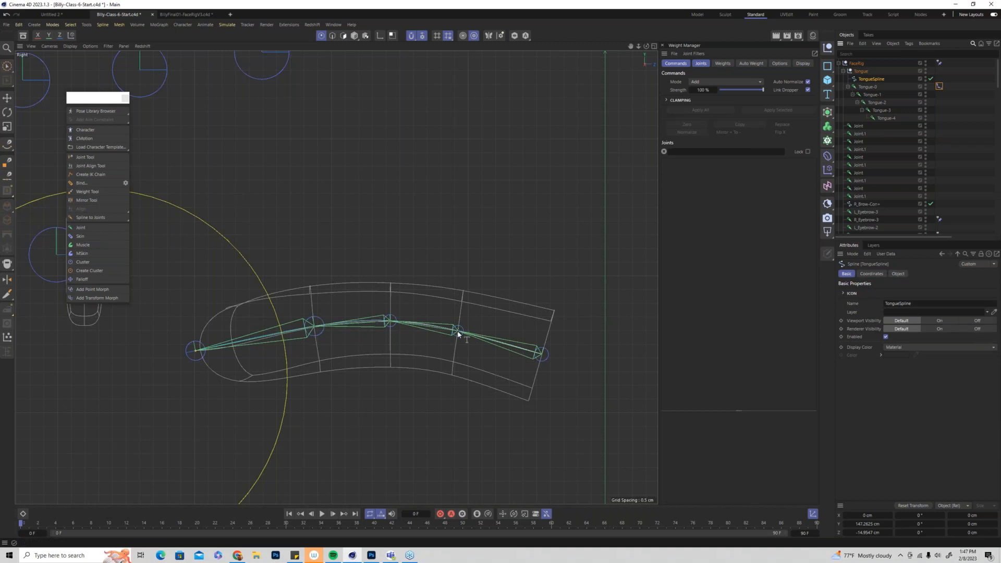
pyautogui.press('e')
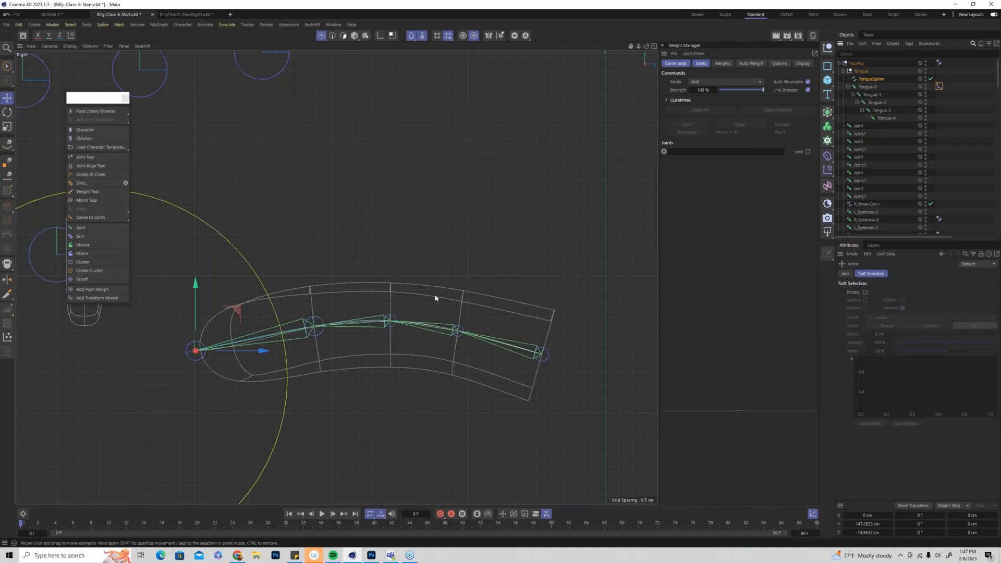
pyautogui.click(457, 331)
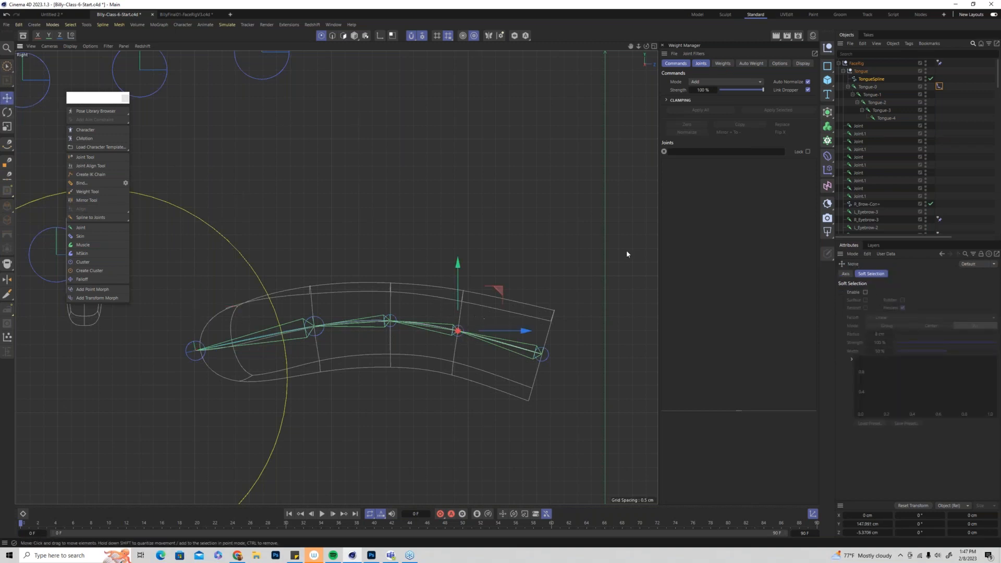
pyautogui.moveTo(460, 265); pyautogui.dragTo(497, 326)
# Assign TongueSpline as the IK-Spline tag's spline, then test the chain by moving spline points and undo those moves
pyautogui.click(939, 87)
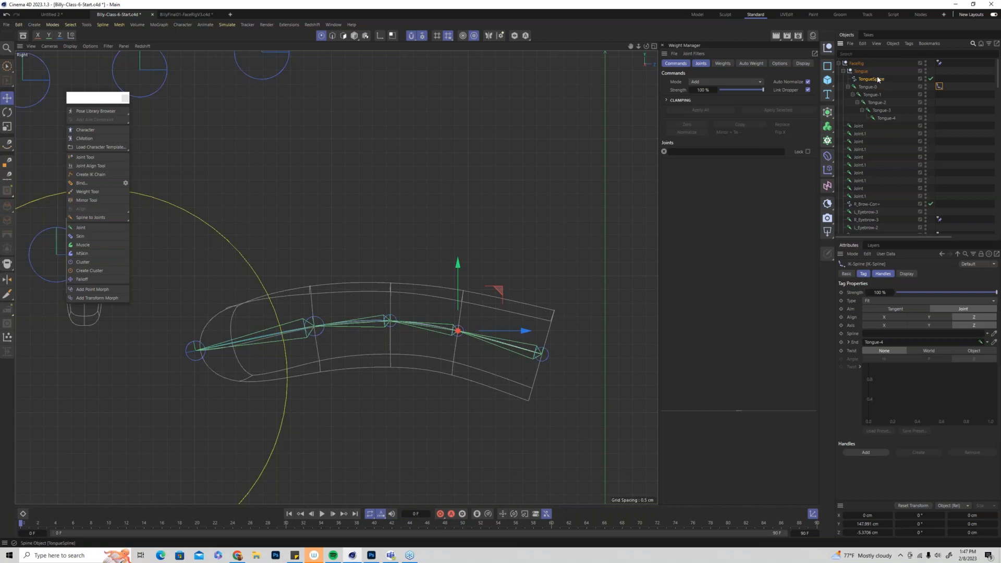
pyautogui.moveTo(879, 82); pyautogui.dragTo(889, 335)
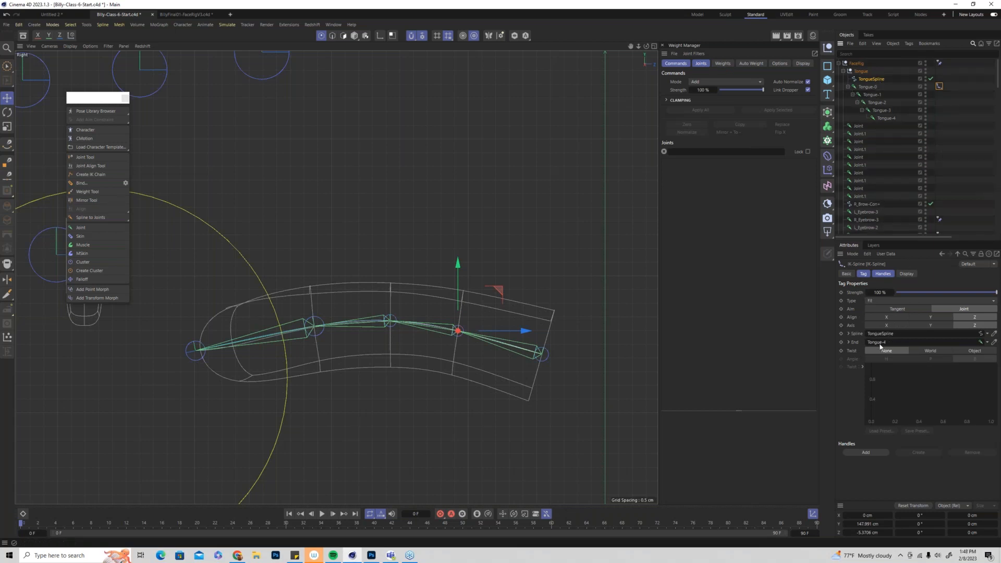
pyautogui.moveTo(458, 267); pyautogui.dragTo(501, 279)
pyautogui.moveTo(195, 352); pyautogui.dragTo(135, 326)
pyautogui.hotkey('ctrl', 'z')
# Set the IK-Spline type to Relative, then test the chain by moving the spline's tip and middle points and undo the moves
pyautogui.click(884, 302)
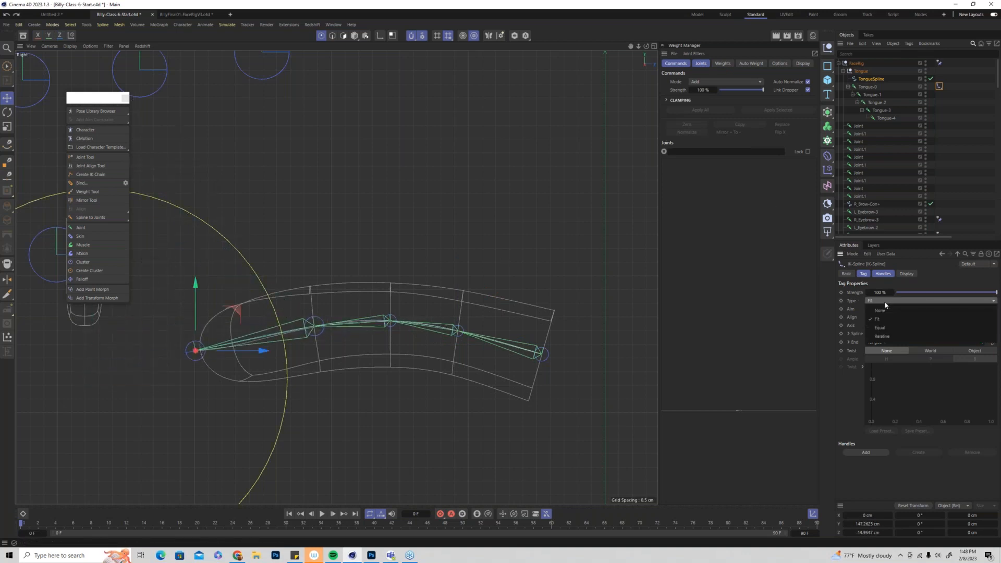
pyautogui.click(889, 337)
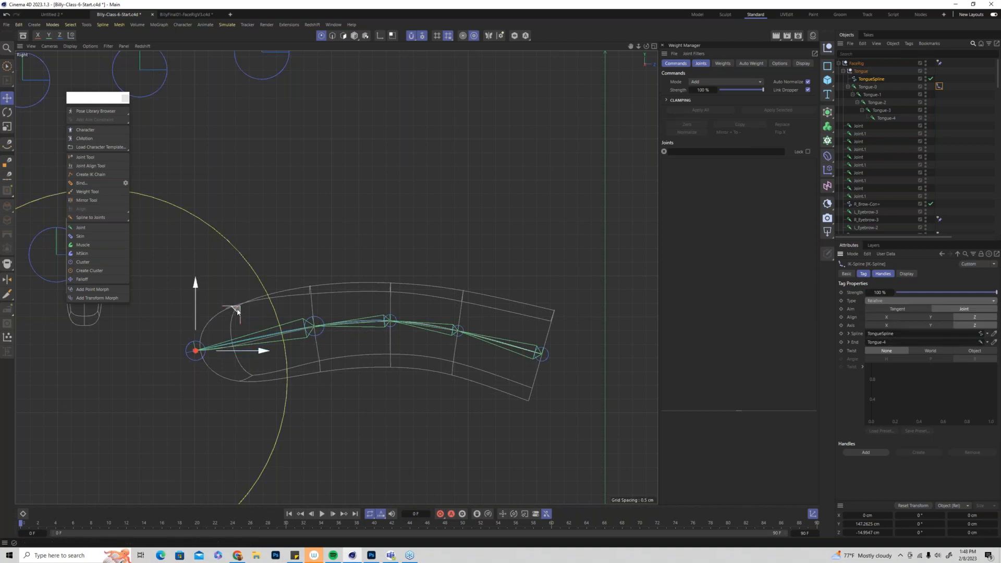
pyautogui.moveTo(236, 311); pyautogui.dragTo(133, 330)
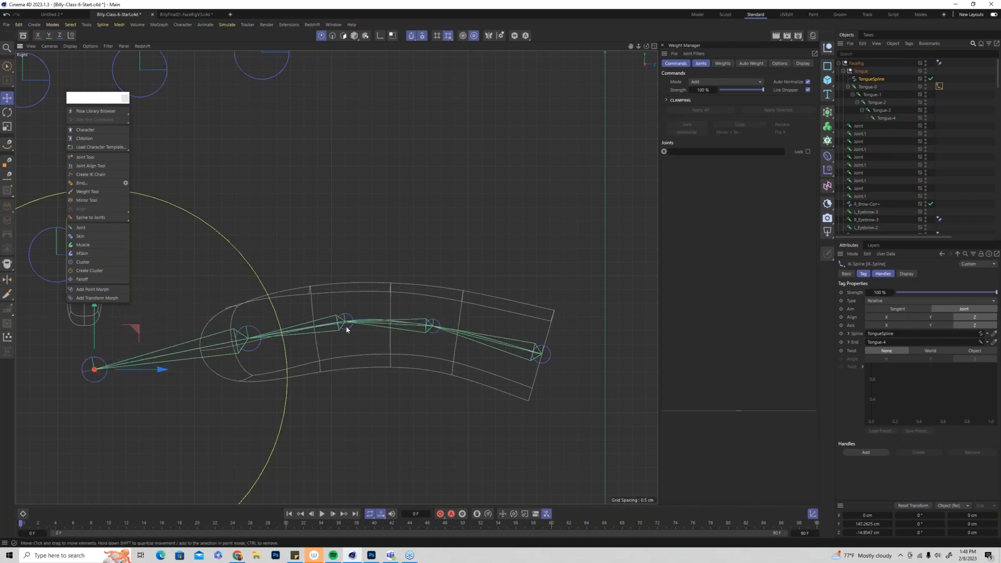
pyautogui.click(248, 340)
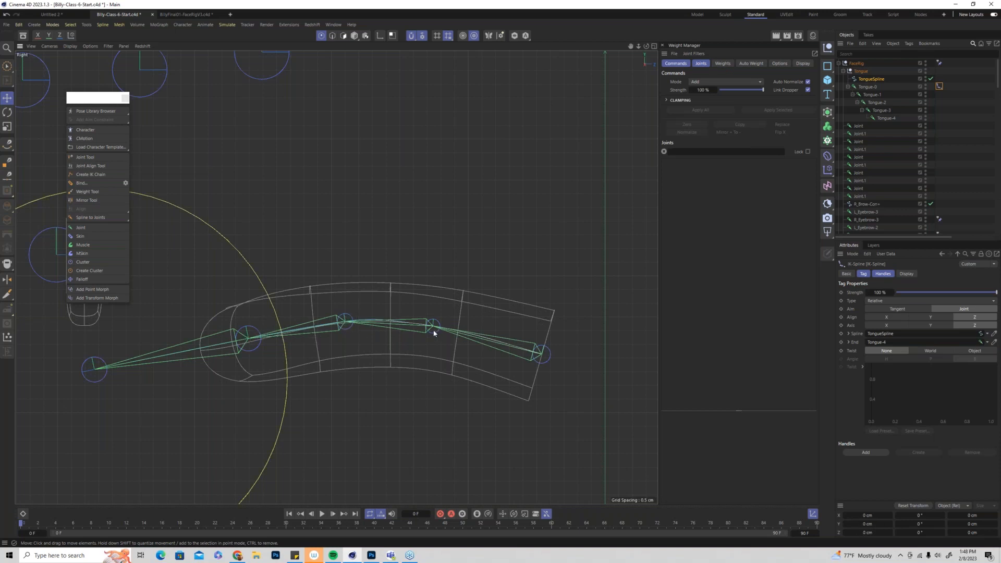
pyautogui.click(389, 320)
pyautogui.moveTo(390, 309); pyautogui.dragTo(388, 281)
pyautogui.hotkey('ctrl', 'z')
pyautogui.hotkey('ctrl', 'z')
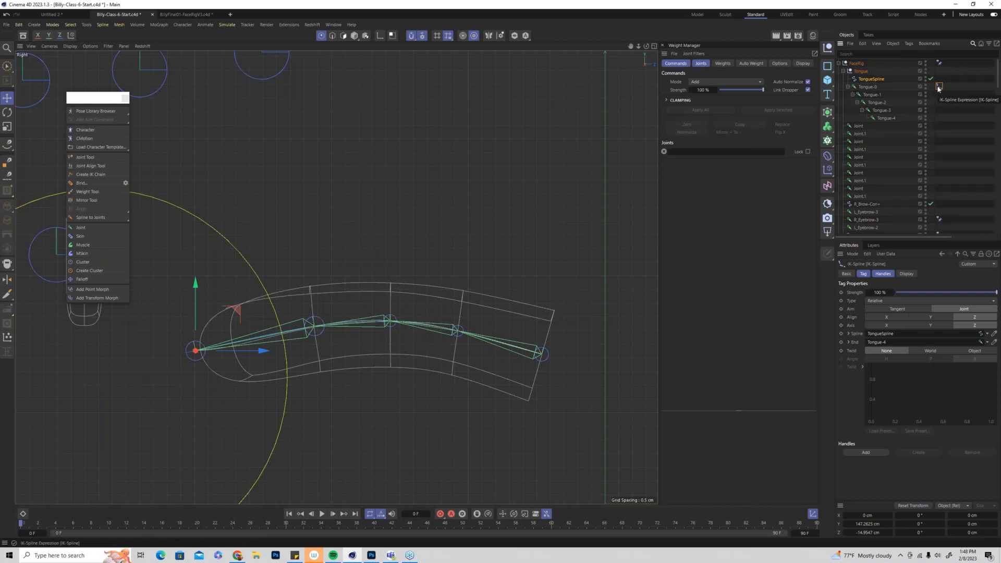
# Add five handles with indices 0 to 4 to the IK-Spline tag
pyautogui.click(885, 274)
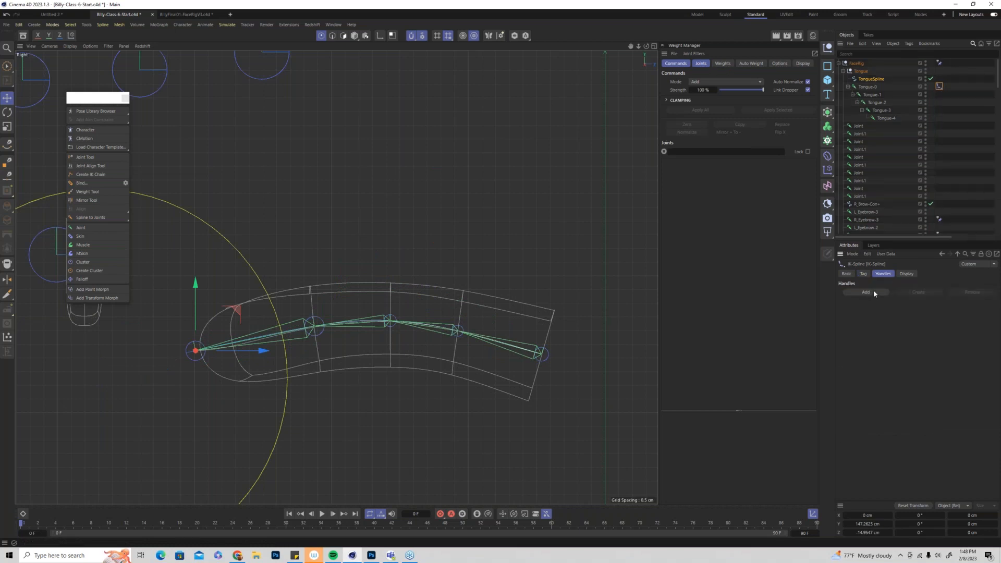
pyautogui.click(876, 293)
pyautogui.click(876, 293)
pyautogui.click(876, 293)
pyautogui.click(876, 293)
pyautogui.click(876, 294)
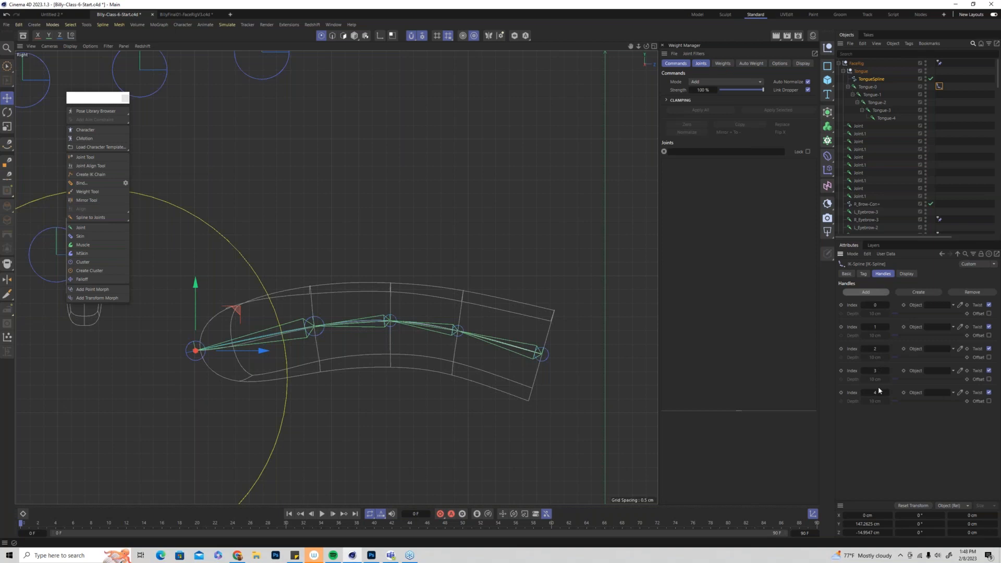
# Create a controlling null for each of the five IK-Spline handles
pyautogui.click(919, 292)
pyautogui.click(918, 292)
pyautogui.click(918, 291)
pyautogui.click(925, 293)
pyautogui.click(925, 293)
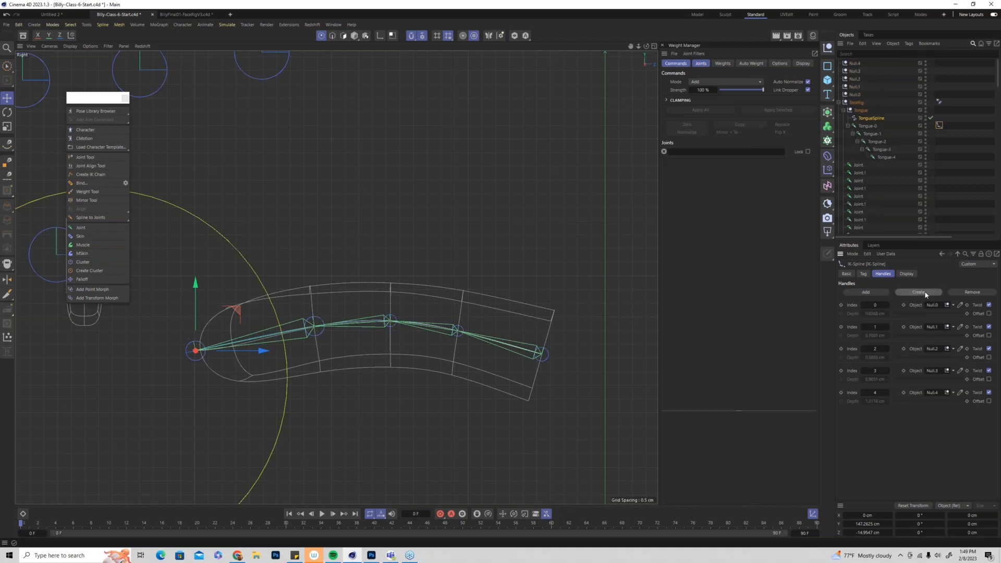
# Move the five handle nulls, Null.0 to Null.4, into the Tongue null above TongueSpline
pyautogui.click(859, 63)
pyautogui.keyDown('shift'); pyautogui.click(858, 95); pyautogui.keyUp('shift')
pyautogui.moveTo(855, 67); pyautogui.dragTo(861, 110)
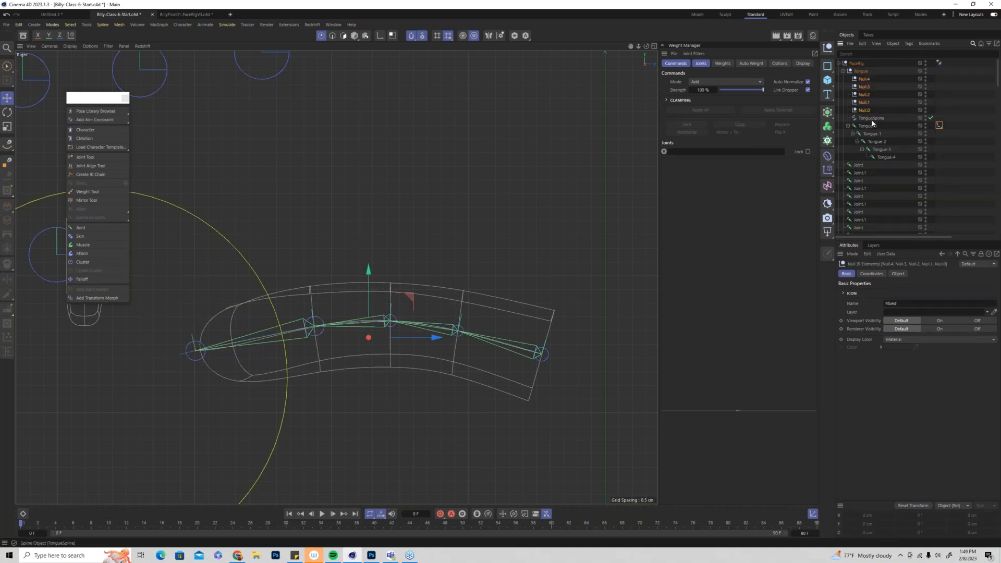
# Test the tongue handles by moving Null.3 upward, then undo the move
pyautogui.click(864, 79)
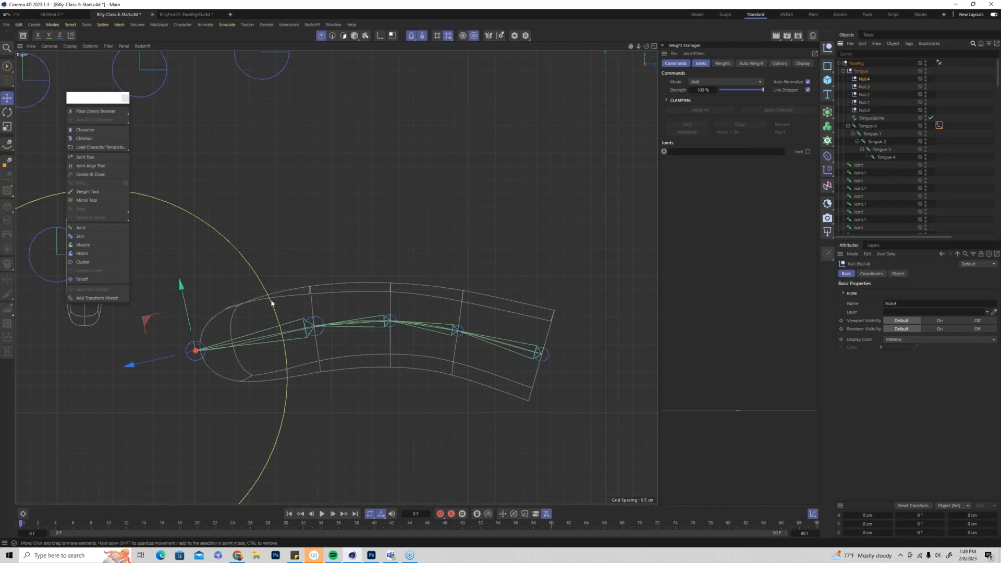
pyautogui.click(864, 88)
pyautogui.moveTo(303, 259); pyautogui.dragTo(313, 174)
pyautogui.hotkey('ctrl', 'z')
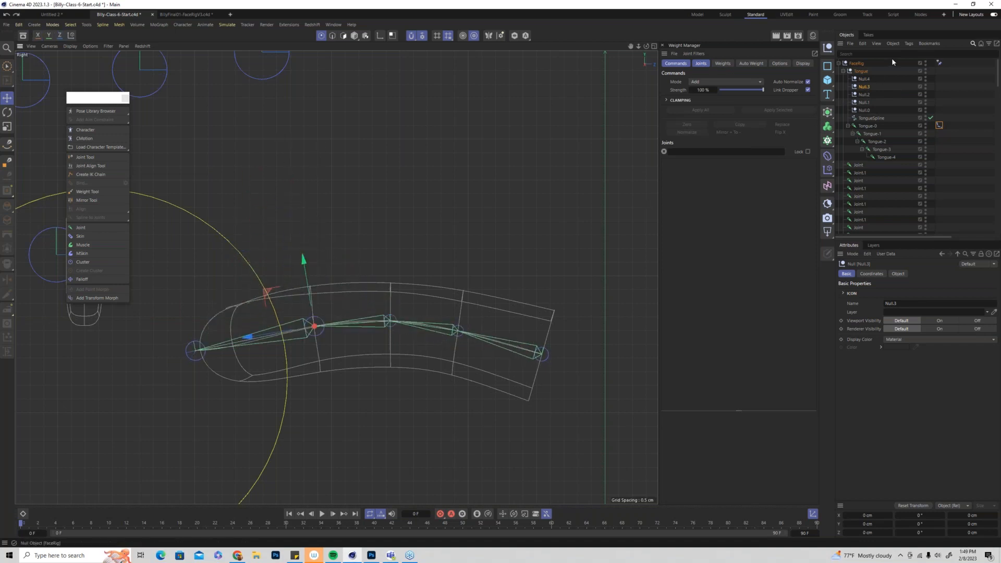
# Display all five tongue handle nulls as circles oriented along the Z axis
pyautogui.click(865, 80)
pyautogui.keyDown('shift'); pyautogui.click(864, 110); pyautogui.keyUp('shift')
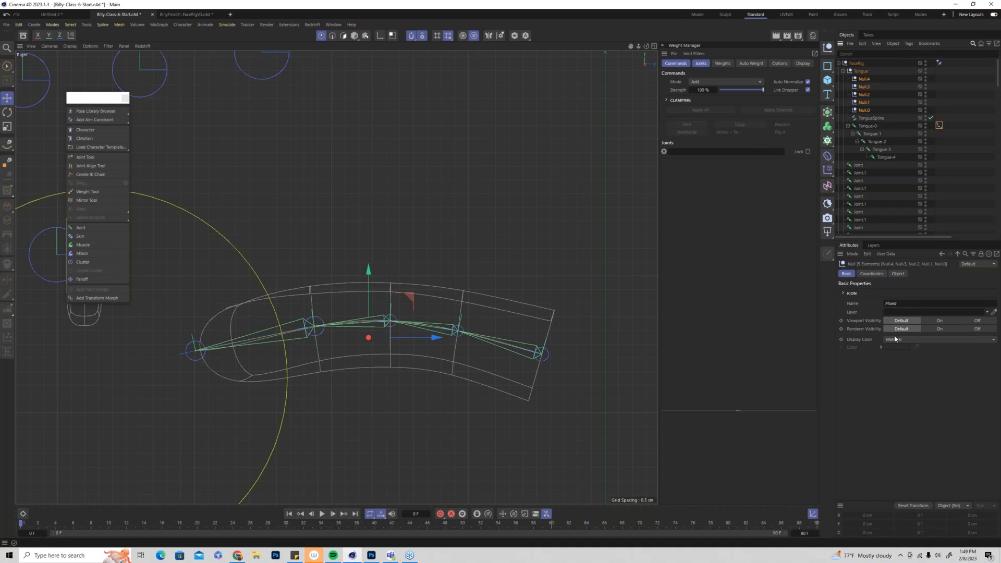
pyautogui.click(898, 274)
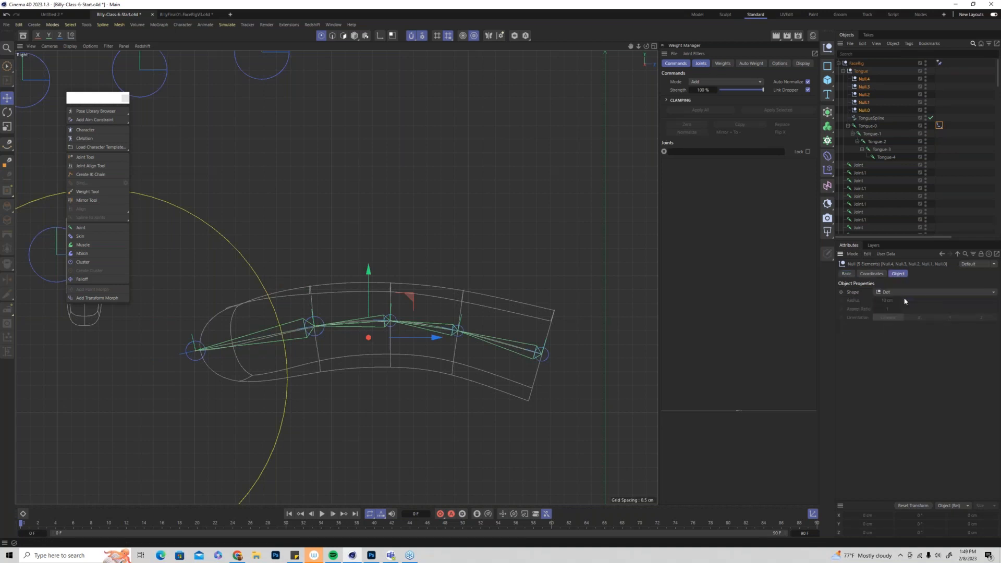
pyautogui.click(892, 295)
pyautogui.click(893, 322)
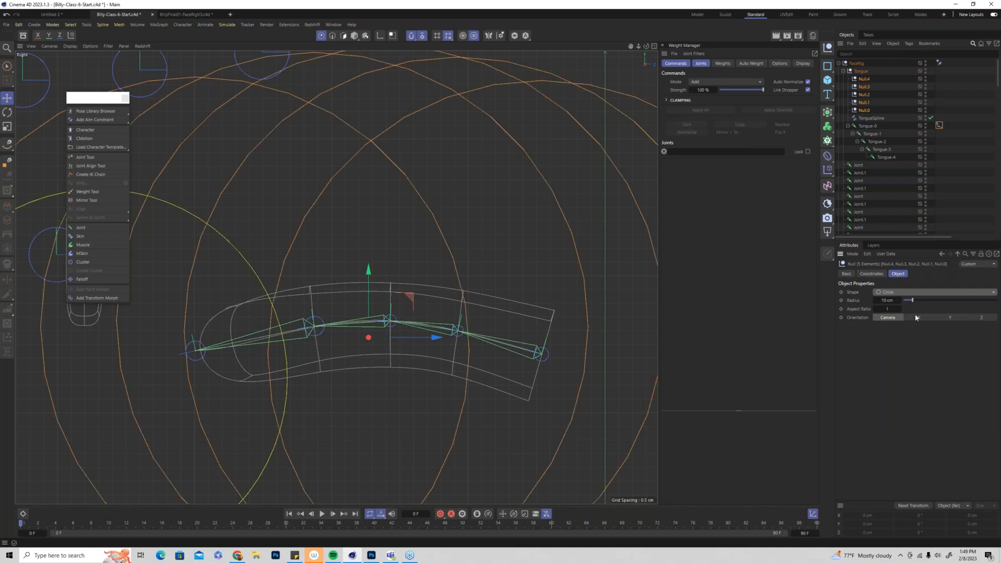
pyautogui.click(946, 317)
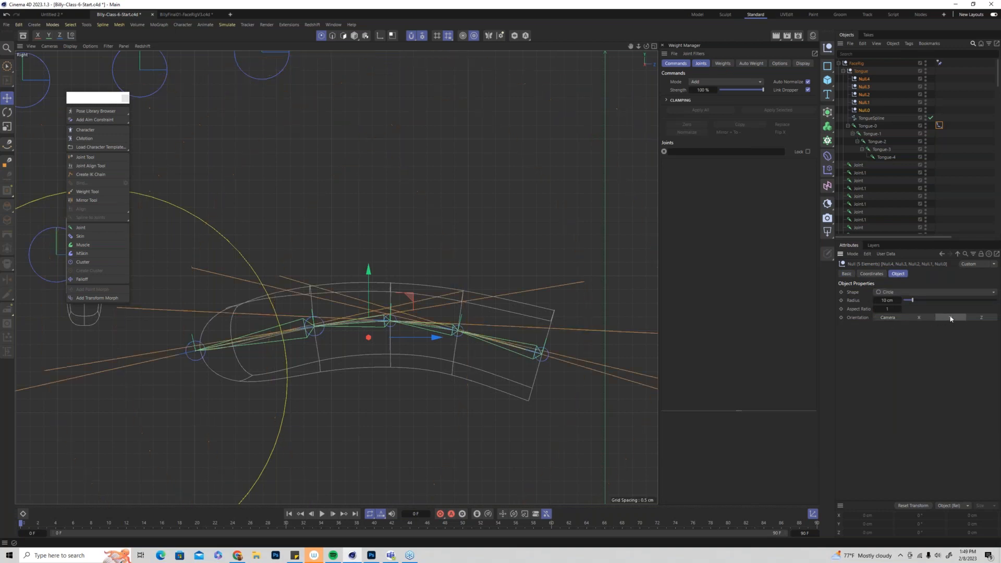
pyautogui.click(980, 318)
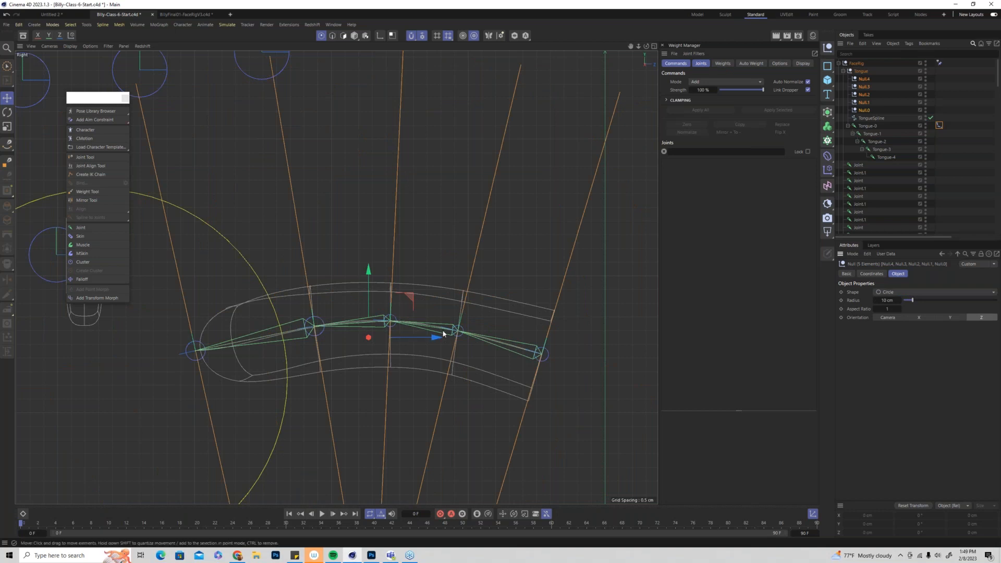
# In the perspective view, shrink the handle circles around the tongue to a 5 cm radius with an aspect ratio of 0.46
pyautogui.scroll(-6, 448, 308)
pyautogui.press('F1')
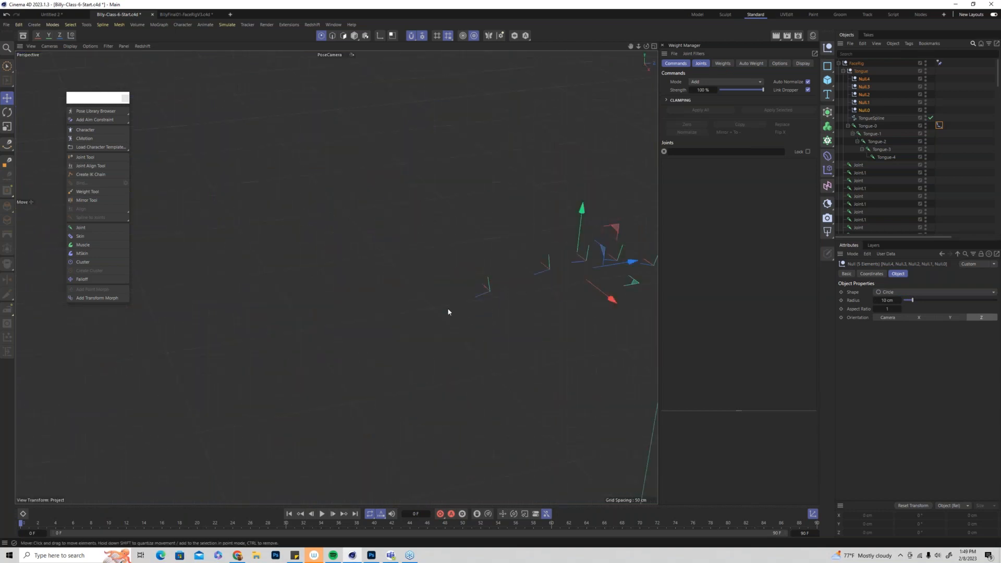
pyautogui.keyDown('alt'); pyautogui.moveTo(534, 310); pyautogui.dragTo(581, 299); pyautogui.keyUp('alt')
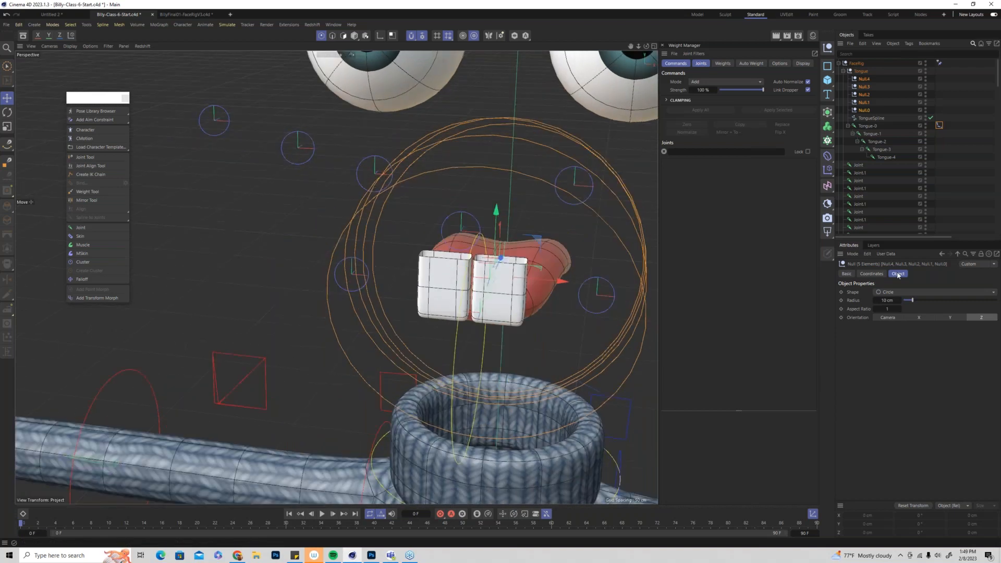
pyautogui.moveTo(888, 311); pyautogui.dragTo(908, 301)
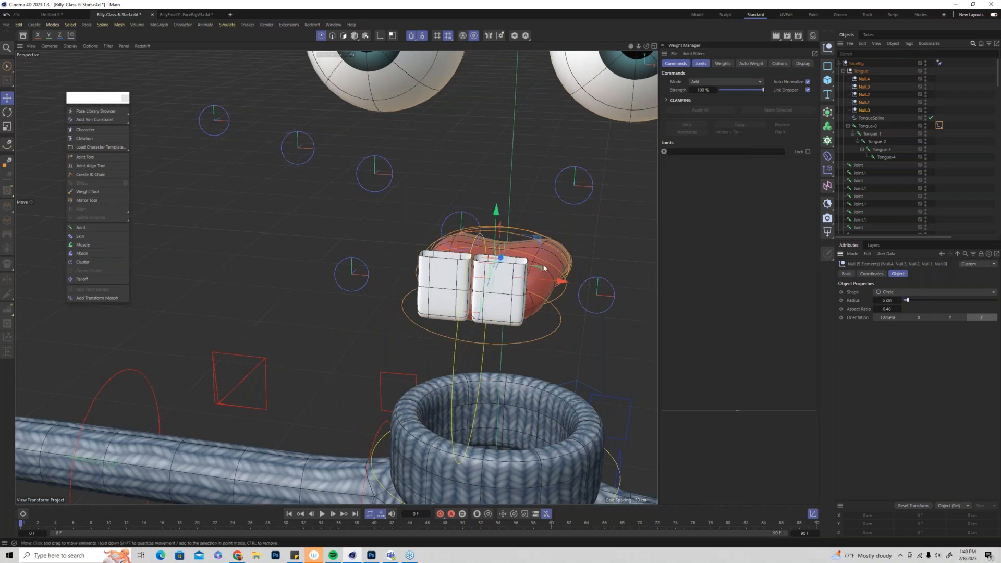
# Remove the Constraint tag from the Tongue polygon mesh
pyautogui.keyDown('alt'); pyautogui.moveTo(532, 277); pyautogui.dragTo(553, 286); pyautogui.keyUp('alt')
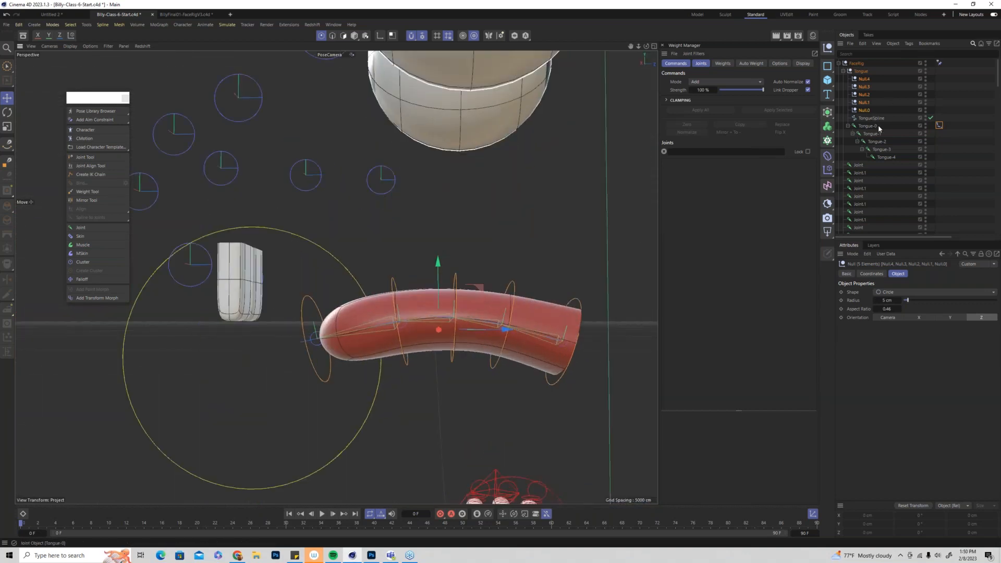
pyautogui.scroll(-10, 902, 170)
pyautogui.scroll(-6, 900, 170)
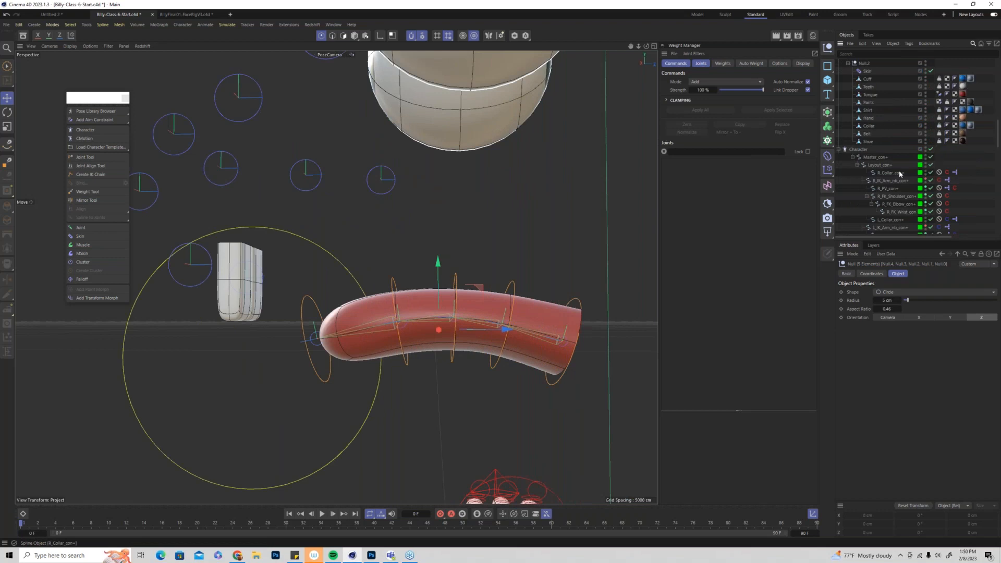
pyautogui.click(870, 95)
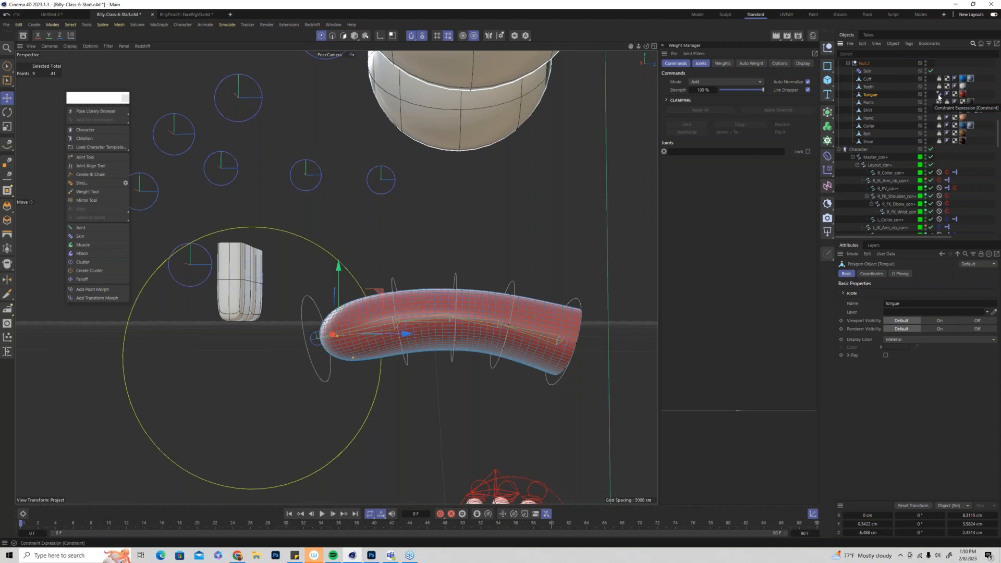
pyautogui.click(939, 95)
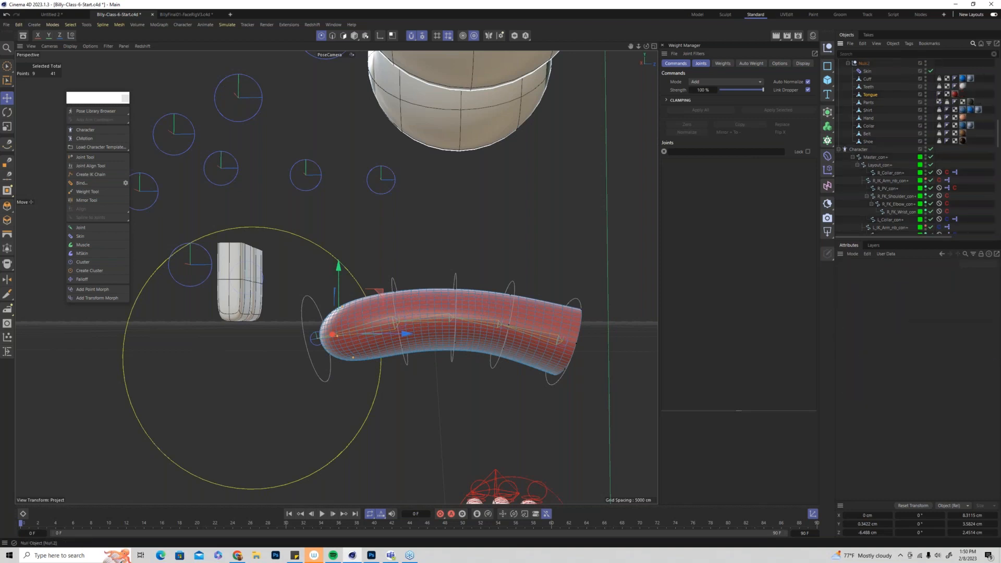
# Add a Weight tag to the Tongue polygon mesh
pyautogui.rightClick(874, 96)
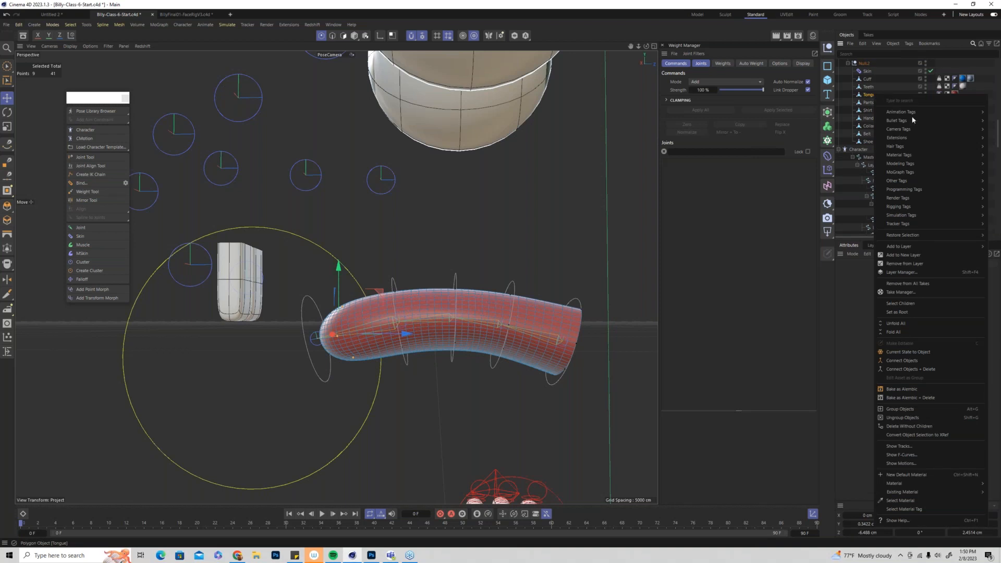
pyautogui.moveTo(902, 207)
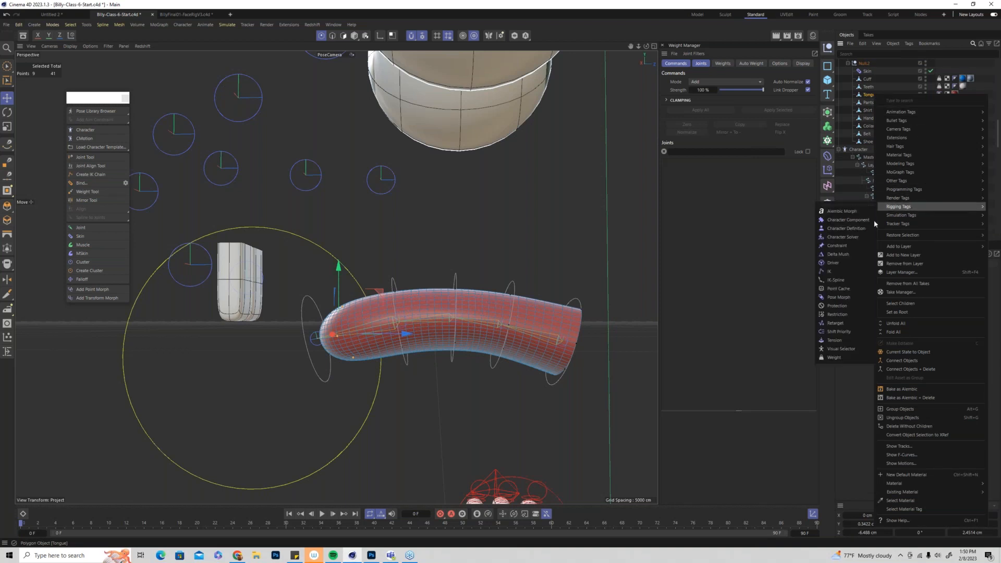
pyautogui.click(834, 357)
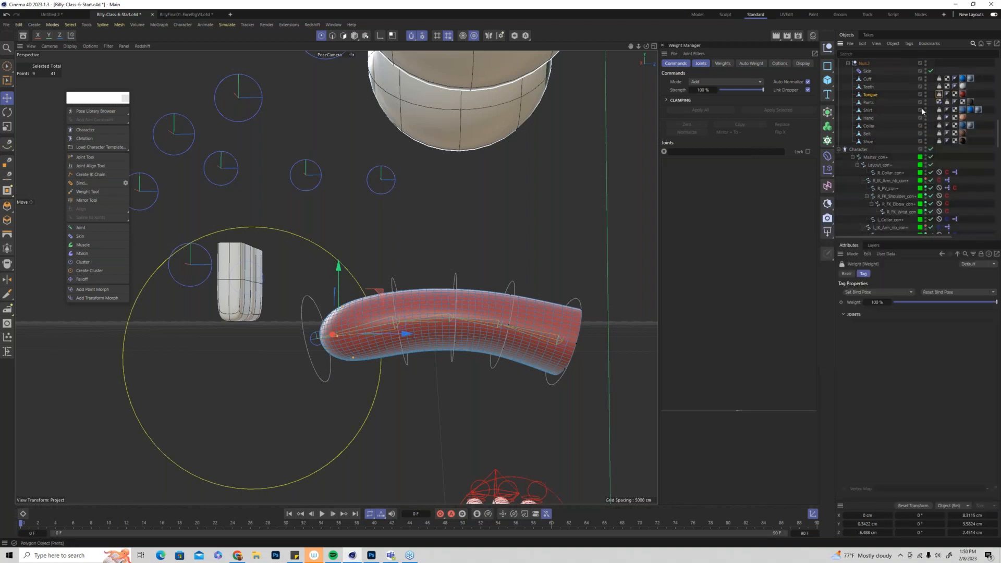
# Add the five joints Tongue-0 to Tongue-4 to the Weight tag's joint list
pyautogui.scroll(10, 923, 109)
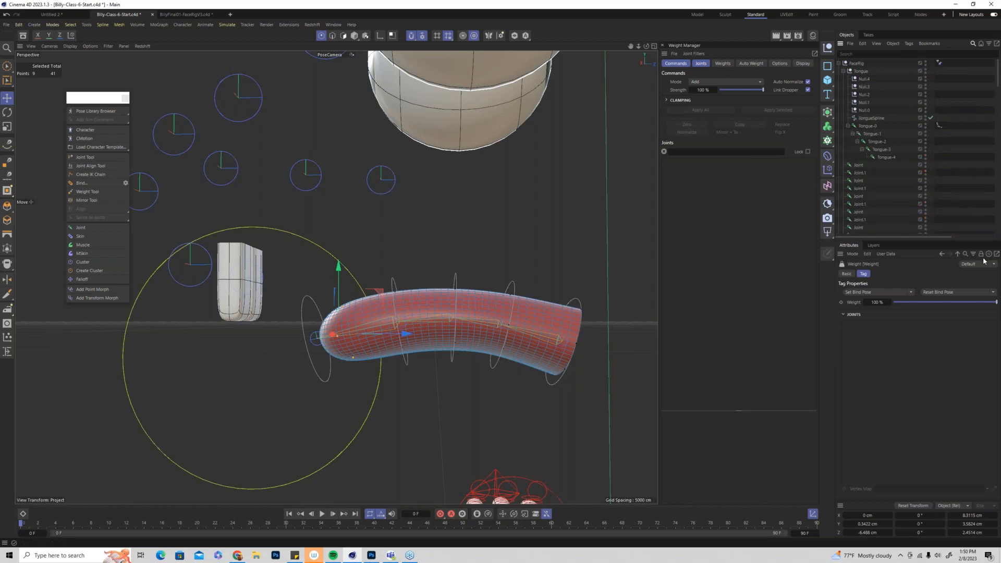
pyautogui.click(873, 127)
pyautogui.keyDown('shift'); pyautogui.click(886, 157); pyautogui.keyUp('shift')
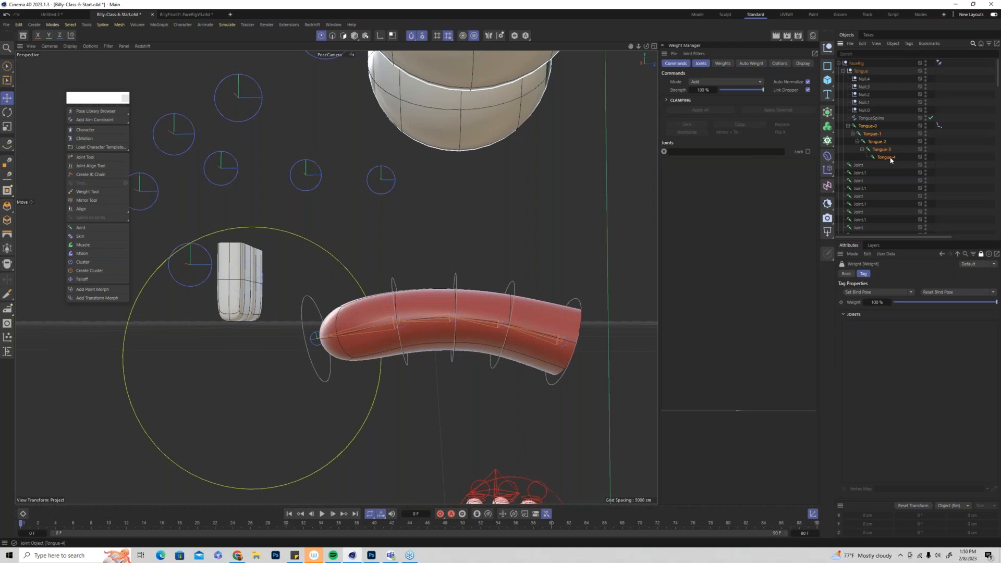
pyautogui.moveTo(891, 160); pyautogui.dragTo(873, 376)
pyautogui.click(869, 353)
# Select the Tongue mesh in the object hierarchy to load its joints into the Weight Manager
pyautogui.scroll(-5, 870, 154)
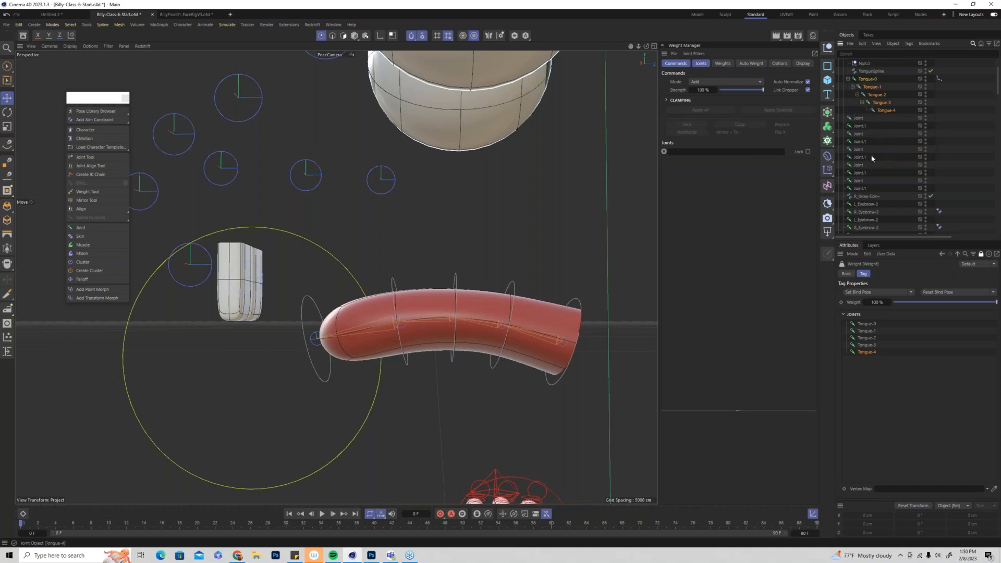
pyautogui.scroll(-3, 872, 155)
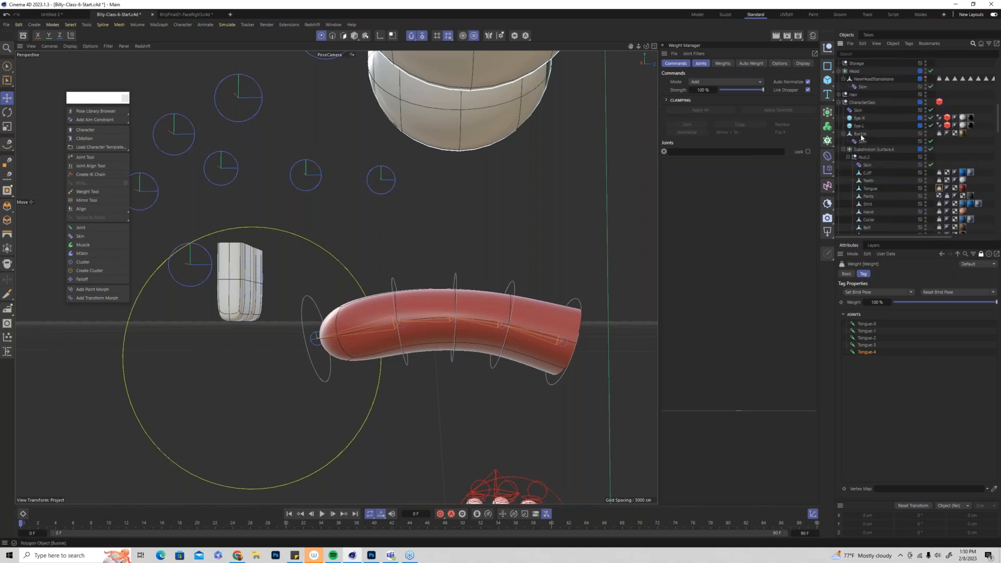
pyautogui.click(874, 191)
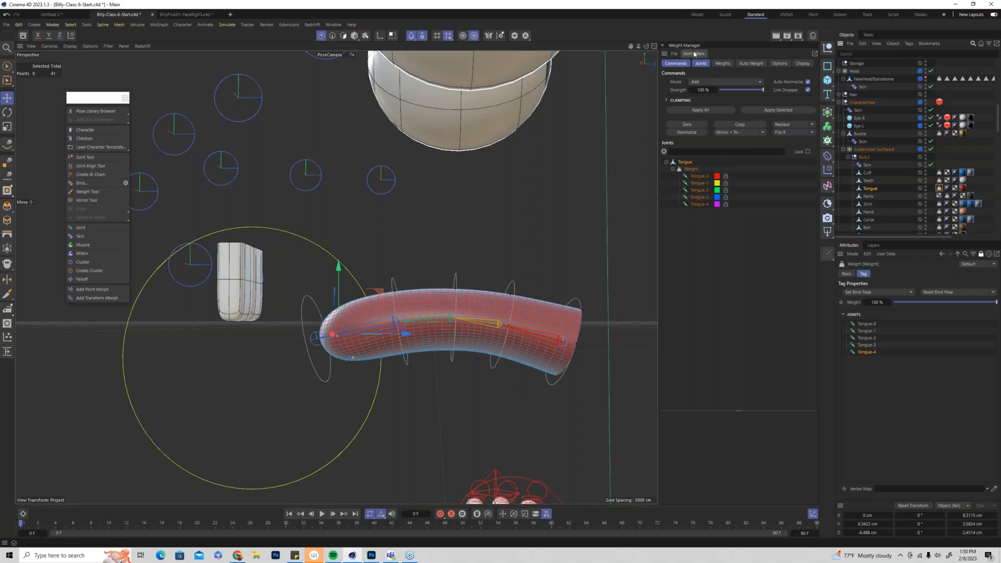
# Deselect the tongue points and examine the joint chain in the top, right and perspective views
pyautogui.press('F3')
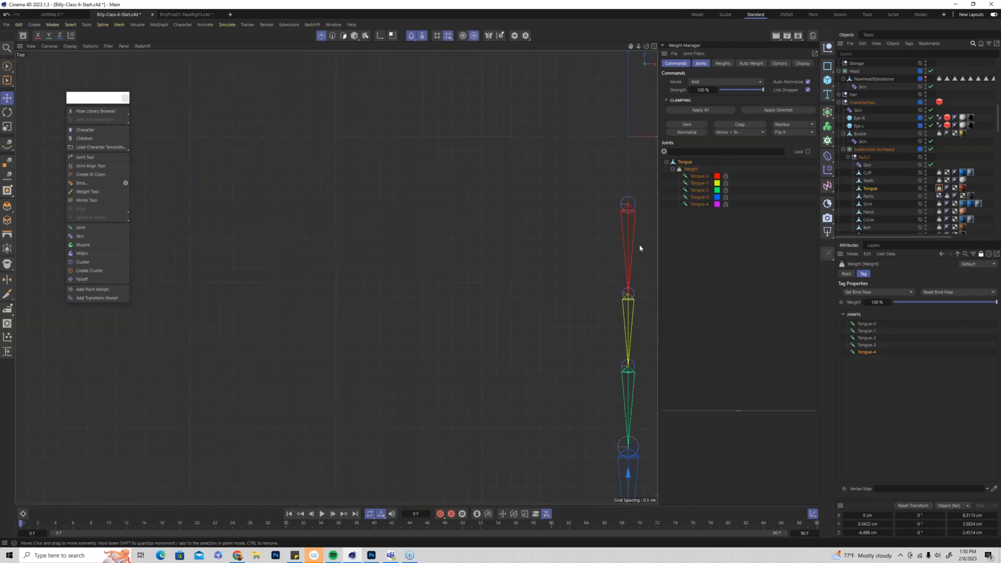
pyautogui.scroll(4, 471, 324)
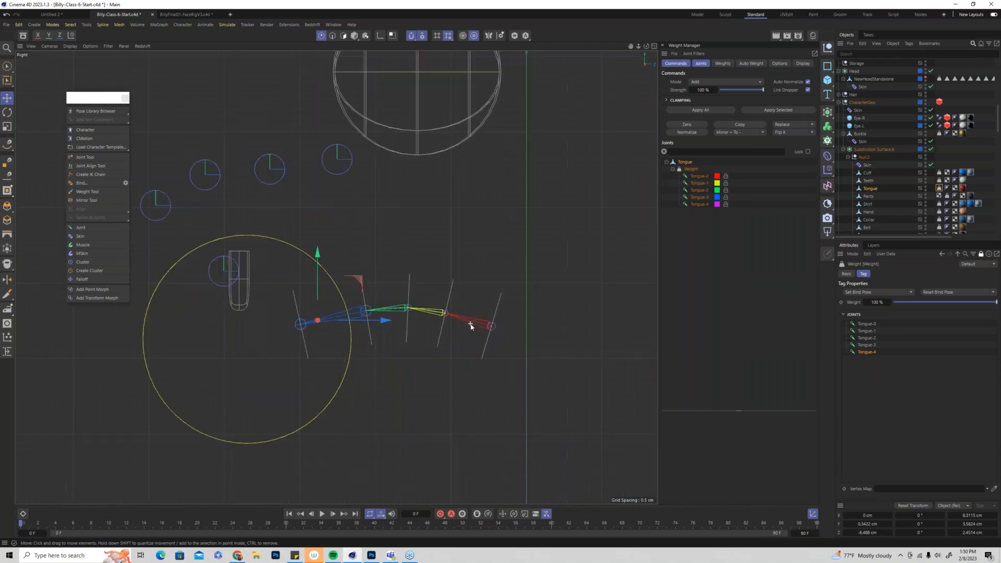
pyautogui.scroll(2, 473, 326)
pyautogui.click(477, 246)
pyautogui.scroll(-1, 486, 245)
pyautogui.scroll(-6, 487, 244)
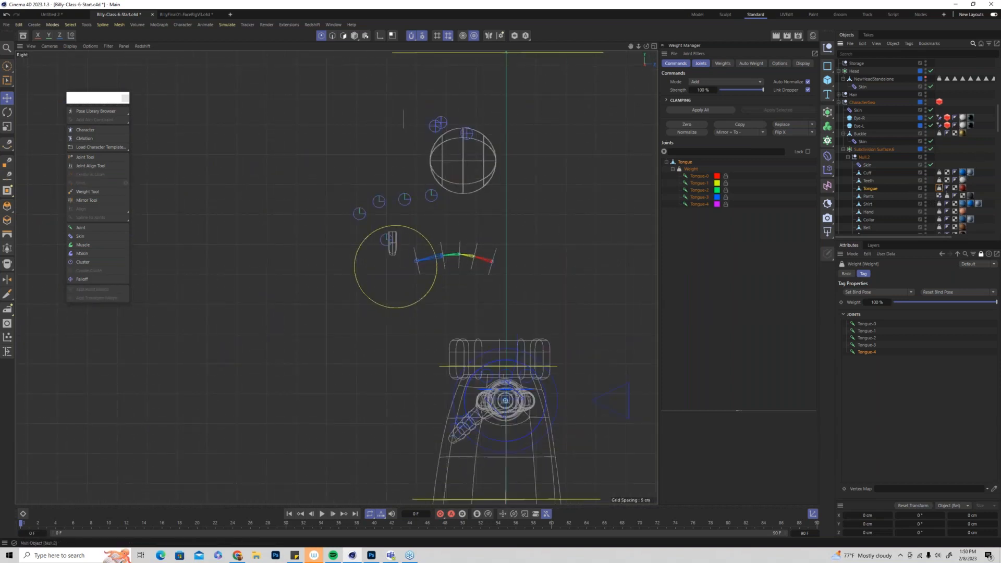
pyautogui.press('F1')
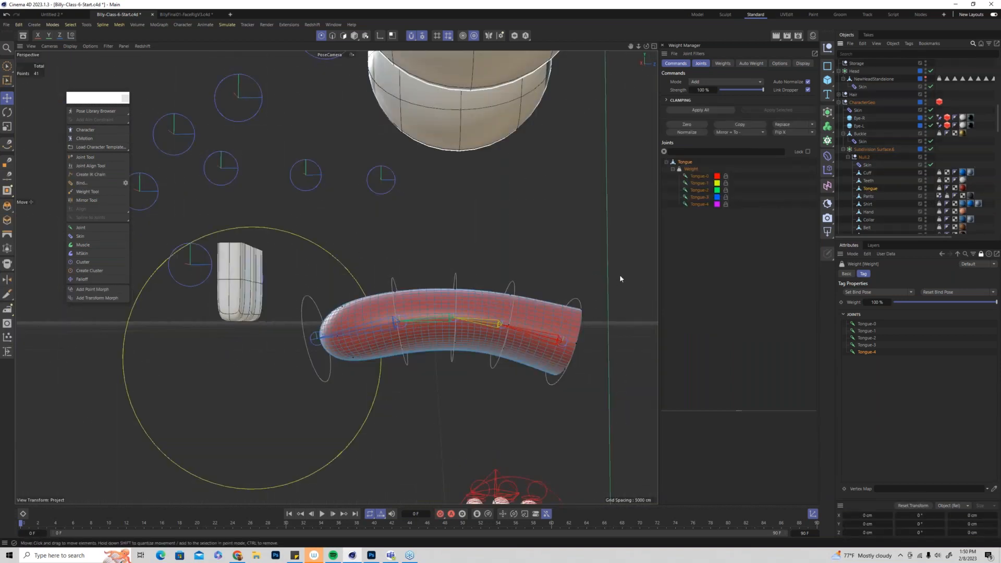
pyautogui.press('F2')
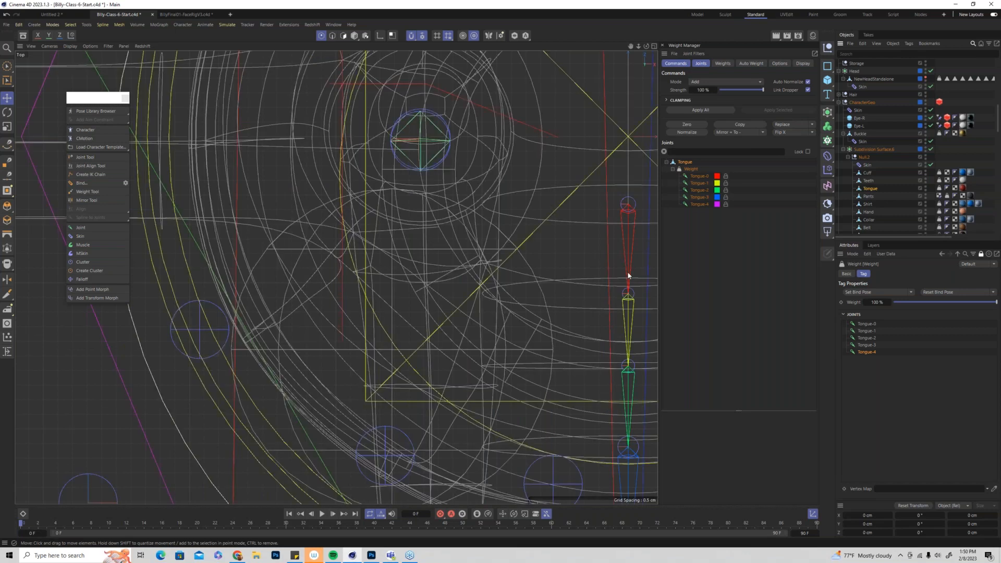
pyautogui.press('F3')
pyautogui.press('F1')
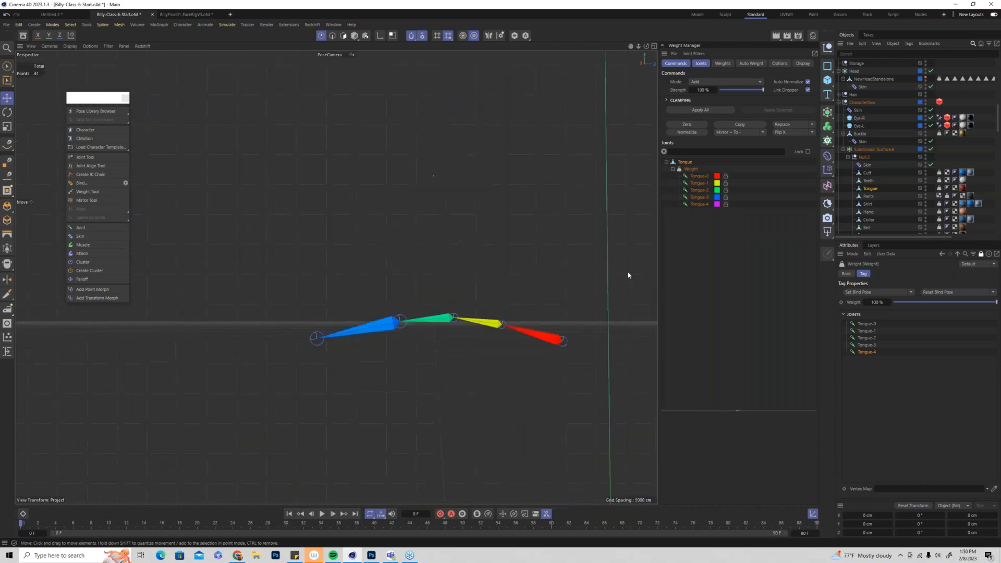
# Weight the points at the tongue's open back end 100% to Tongue-0 in Absolute mode using a rectangle selection
pyautogui.keyDown('alt'); pyautogui.moveTo(500, 303); pyautogui.dragTo(464, 266); pyautogui.keyUp('alt')
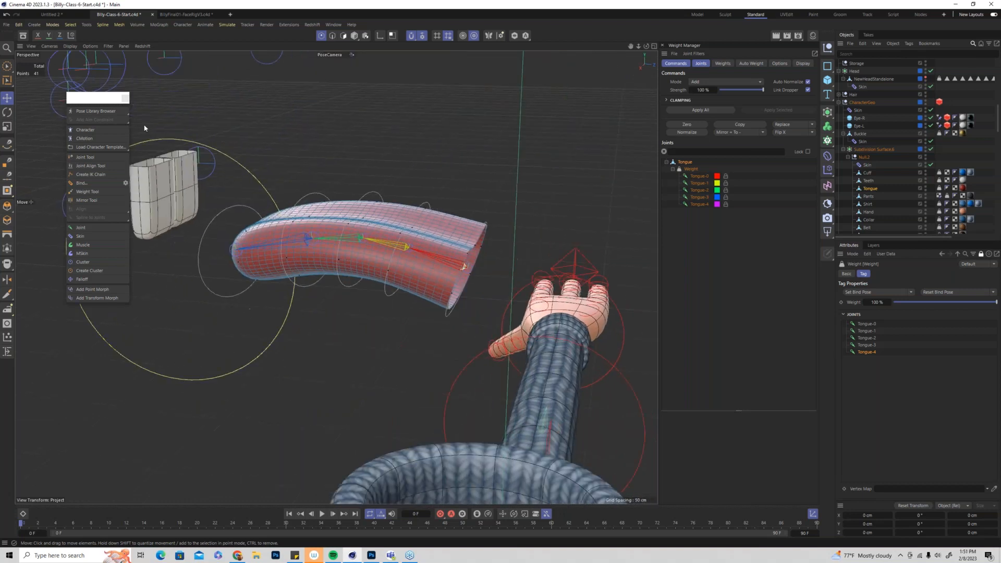
pyautogui.click(6, 66)
pyautogui.click(24, 92)
pyautogui.moveTo(502, 205); pyautogui.dragTo(433, 333)
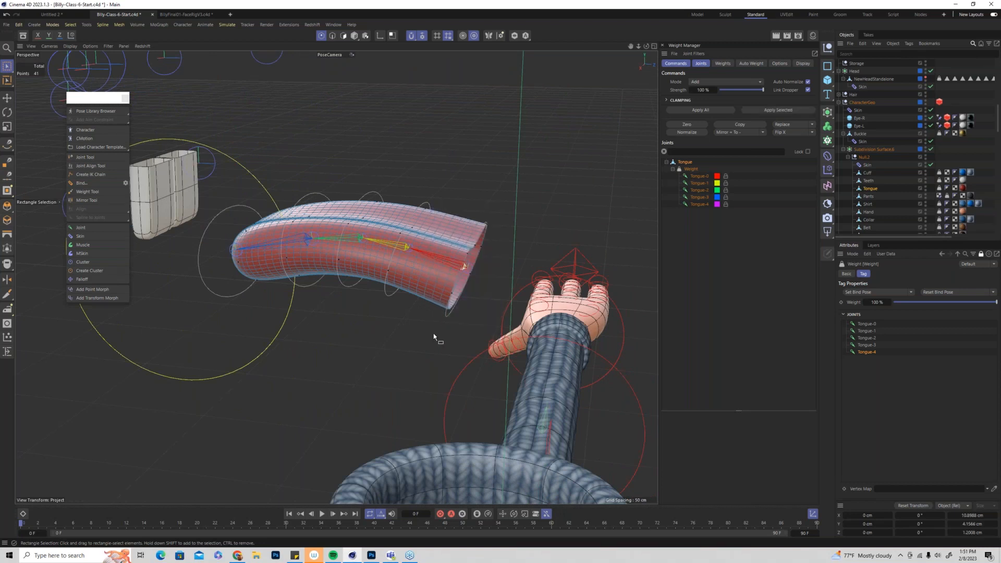
pyautogui.click(699, 176)
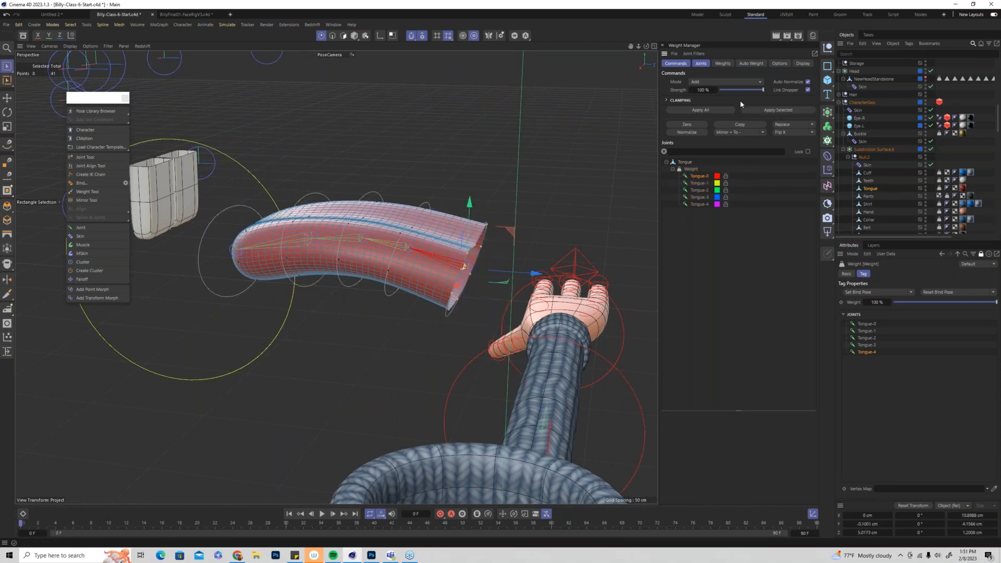
pyautogui.click(722, 83)
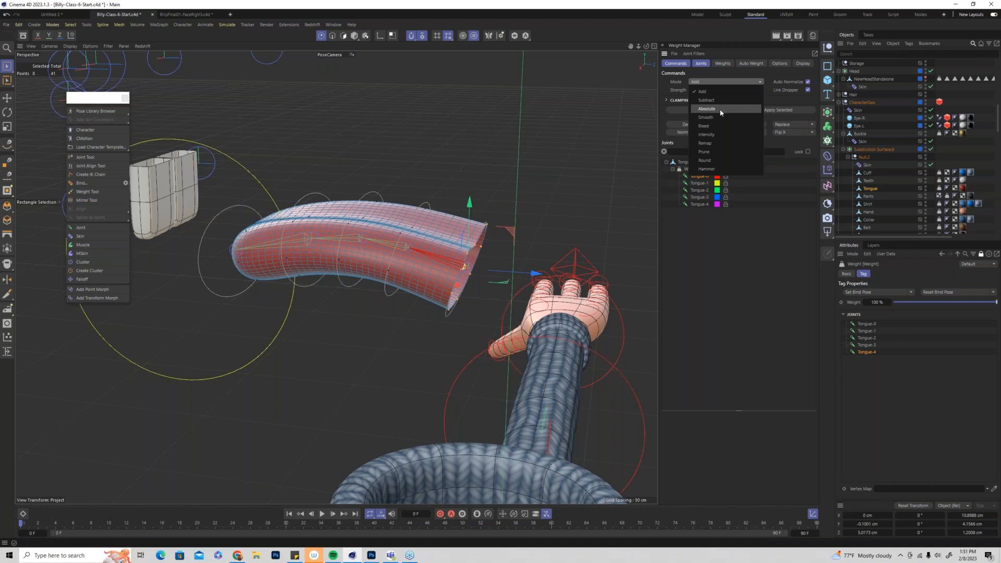
pyautogui.click(720, 108)
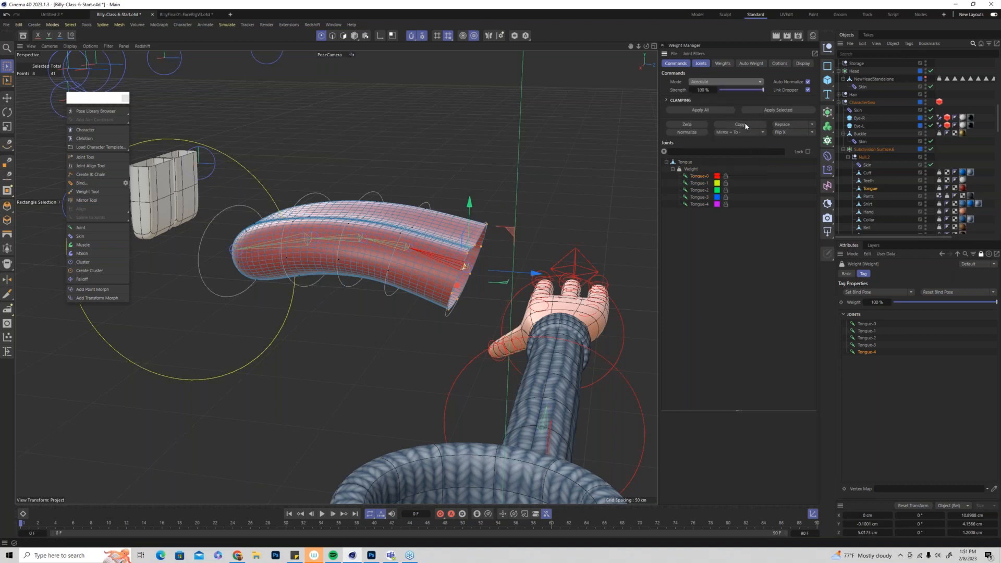
pyautogui.click(770, 110)
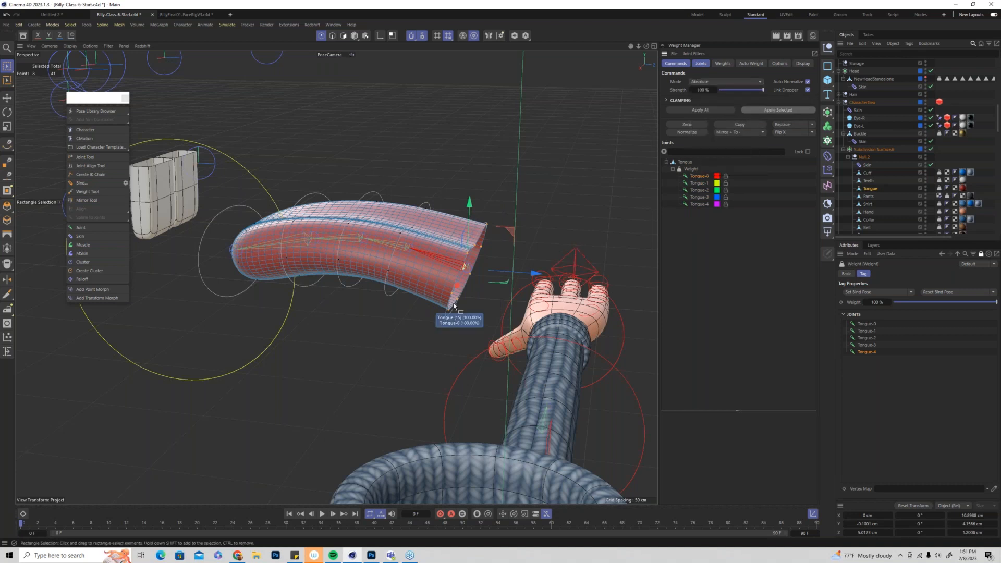
# Split the weight of the second ring of tongue points equally between Tongue-0 and Tongue-1
pyautogui.moveTo(398, 257)
pyautogui.keyDown('alt'); pyautogui.mouseDown()
pyautogui.moveTo(415, 258)
pyautogui.moveTo(399, 242)
pyautogui.mouseUp(); pyautogui.keyUp('alt')
pyautogui.moveTo(373, 186); pyautogui.dragTo(410, 311)
pyautogui.keyDown('alt'); pyautogui.moveTo(415, 261); pyautogui.dragTo(430, 222); pyautogui.keyUp('alt')
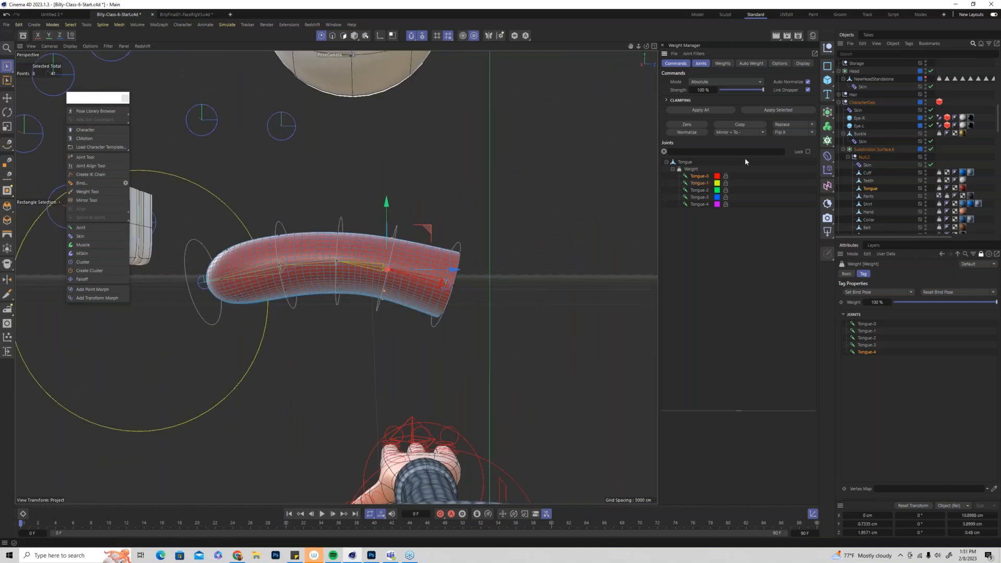
pyautogui.click(773, 111)
pyautogui.moveTo(365, 283)
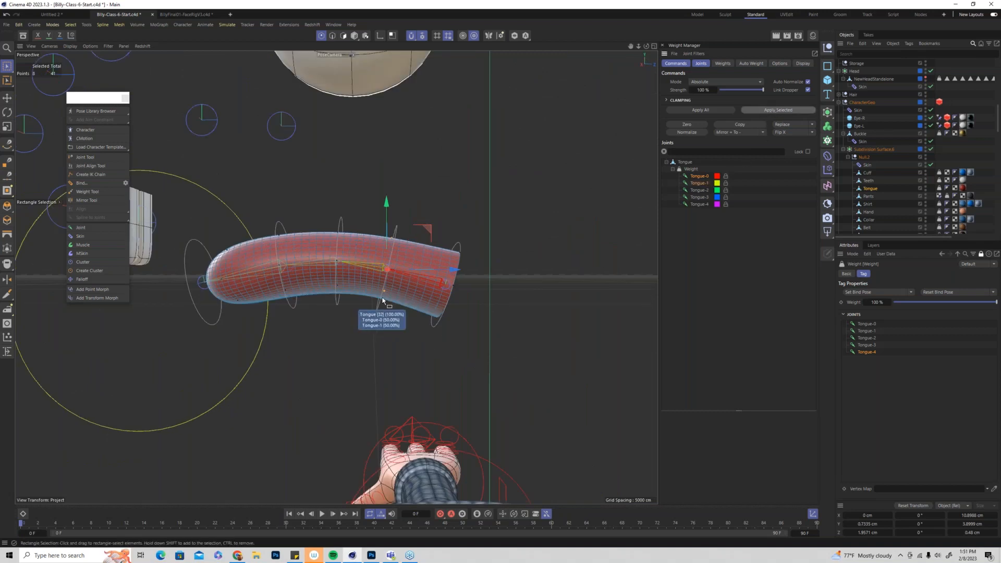
# Apply absolute weights for Tongue-1 and Tongue-2 to the middle ring of tongue points
pyautogui.keyDown('alt'); pyautogui.moveTo(347, 253); pyautogui.dragTo(344, 227); pyautogui.keyUp('alt')
pyautogui.moveTo(317, 182); pyautogui.dragTo(358, 312)
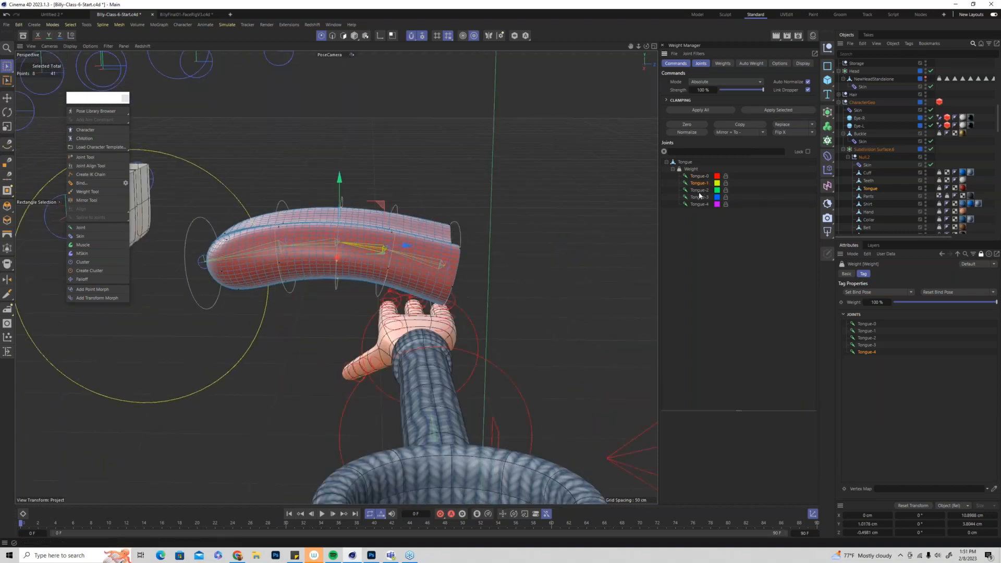
pyautogui.click(784, 110)
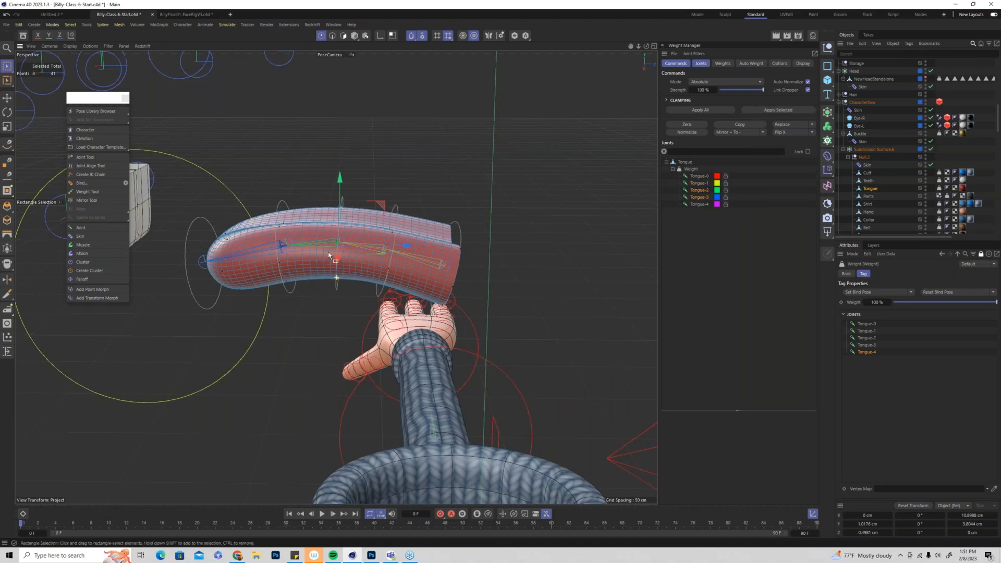
# Apply absolute weights for Tongue-2 and Tongue-3 to the next ring of points toward the tongue tip
pyautogui.keyDown('alt'); pyautogui.moveTo(328, 252); pyautogui.dragTo(467, 254, button='middle'); pyautogui.keyUp('alt')
pyautogui.moveTo(396, 184); pyautogui.dragTo(435, 303)
pyautogui.click(774, 110)
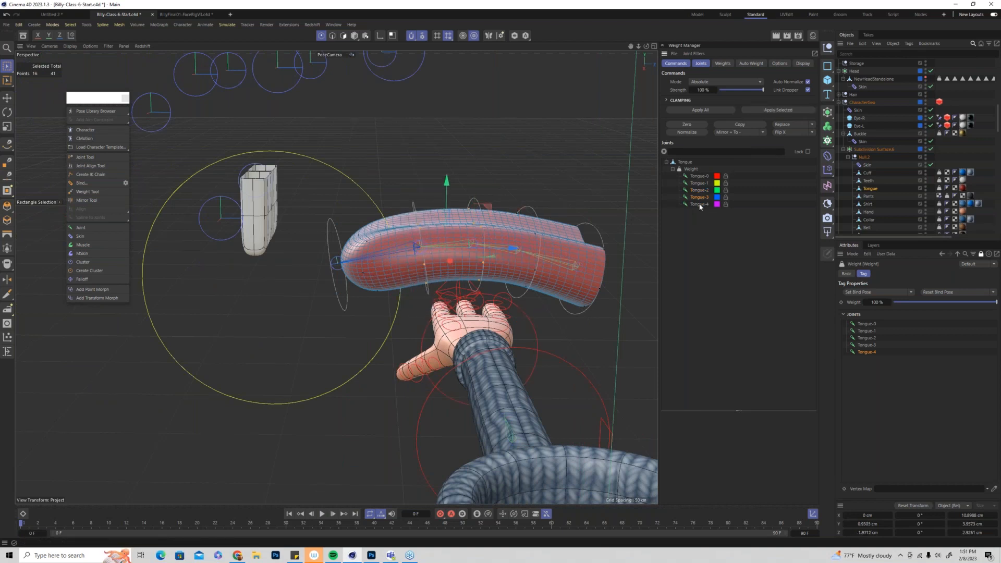
# Weight the points at the tongue tip 100% to Tongue-4
pyautogui.keyDown('alt'); pyautogui.moveTo(410, 283); pyautogui.dragTo(409, 269); pyautogui.keyUp('alt')
pyautogui.moveTo(310, 212); pyautogui.dragTo(376, 210)
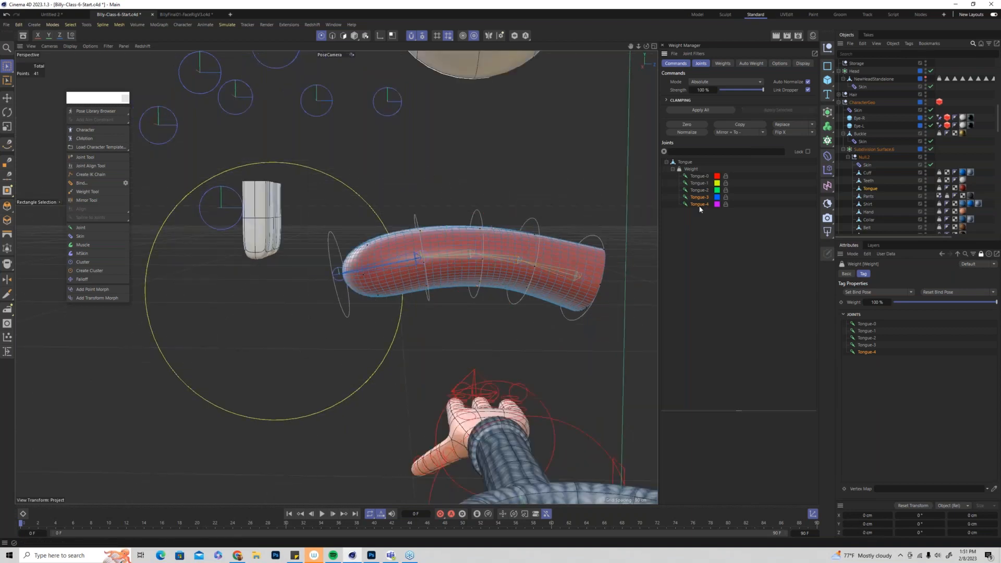
pyautogui.moveTo(312, 214); pyautogui.dragTo(407, 339)
pyautogui.click(780, 111)
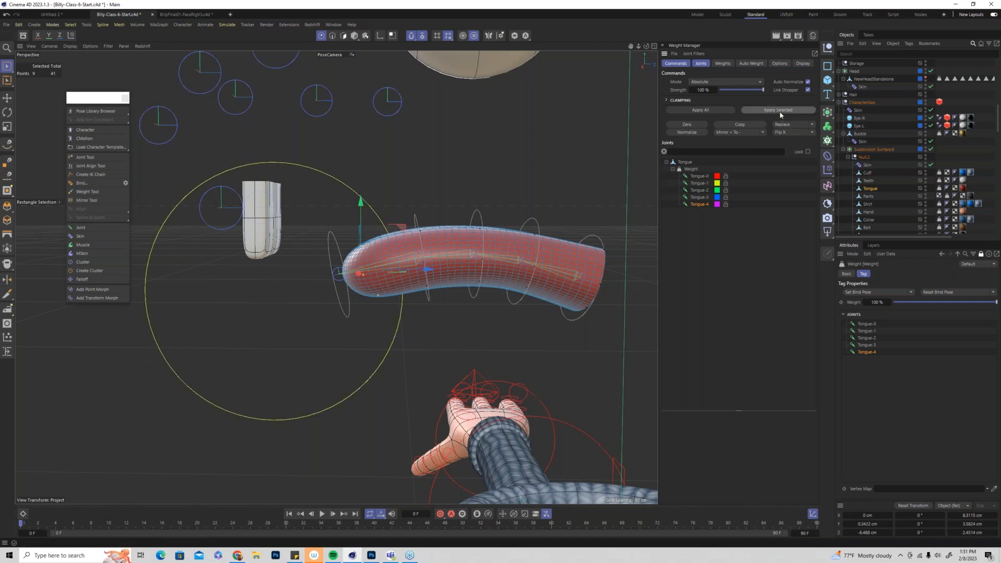
# Deselect the tongue points and switch from point editing to Model mode with the Move tool
pyautogui.scroll(-2, 409, 325)
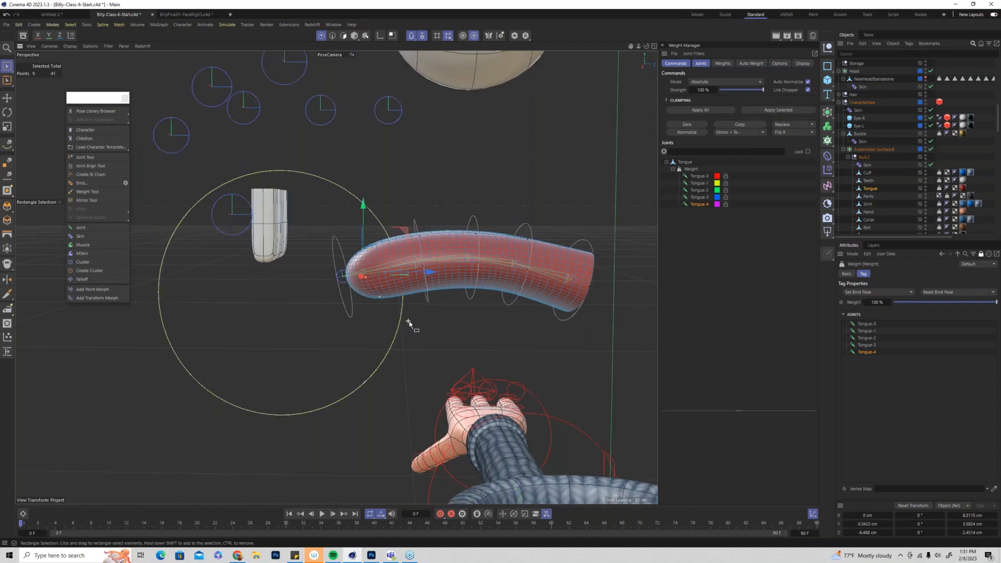
pyautogui.click(7, 98)
pyautogui.click(274, 368)
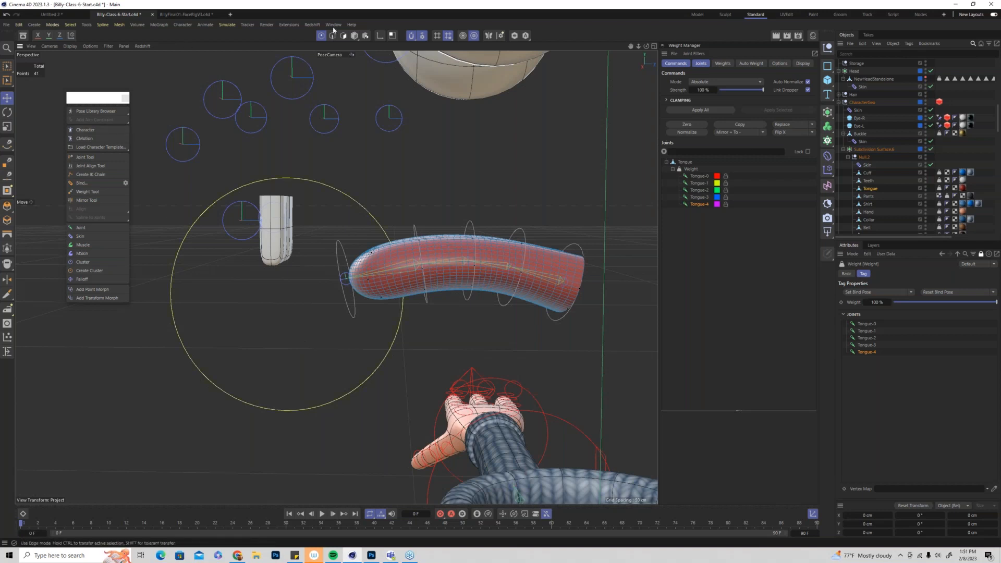
pyautogui.click(354, 36)
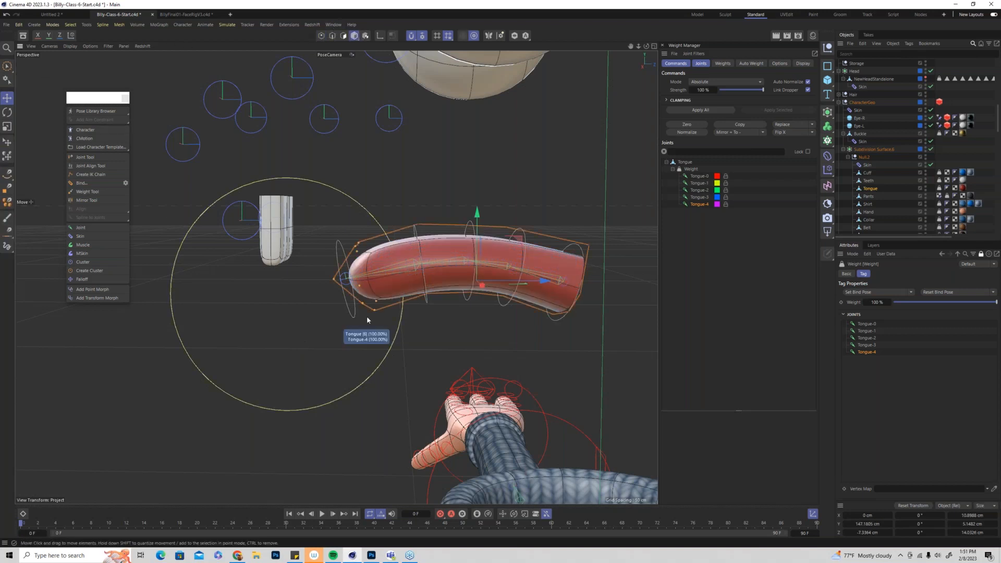
pyautogui.moveTo(375, 329)
pyautogui.keyDown('alt'); pyautogui.mouseDown()
pyautogui.moveTo(390, 346)
pyautogui.moveTo(373, 334)
pyautogui.mouseUp(); pyautogui.keyUp('alt')
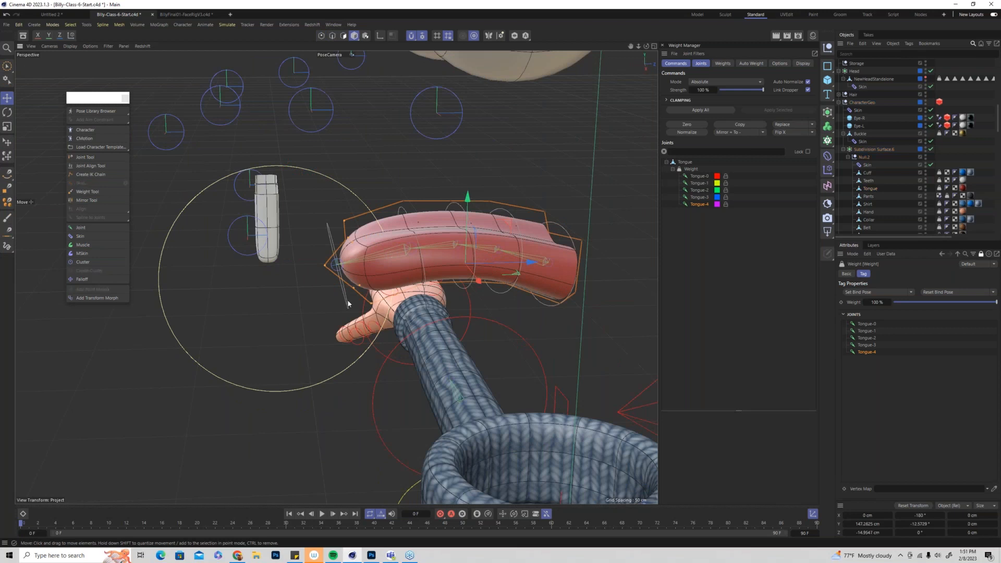
# Test the tongue deformation by moving the tip handle forward and up, and finally down below the teeth
pyautogui.click(348, 303)
pyautogui.moveTo(273, 280); pyautogui.dragTo(250, 283)
pyautogui.moveTo(300, 203); pyautogui.dragTo(333, 106)
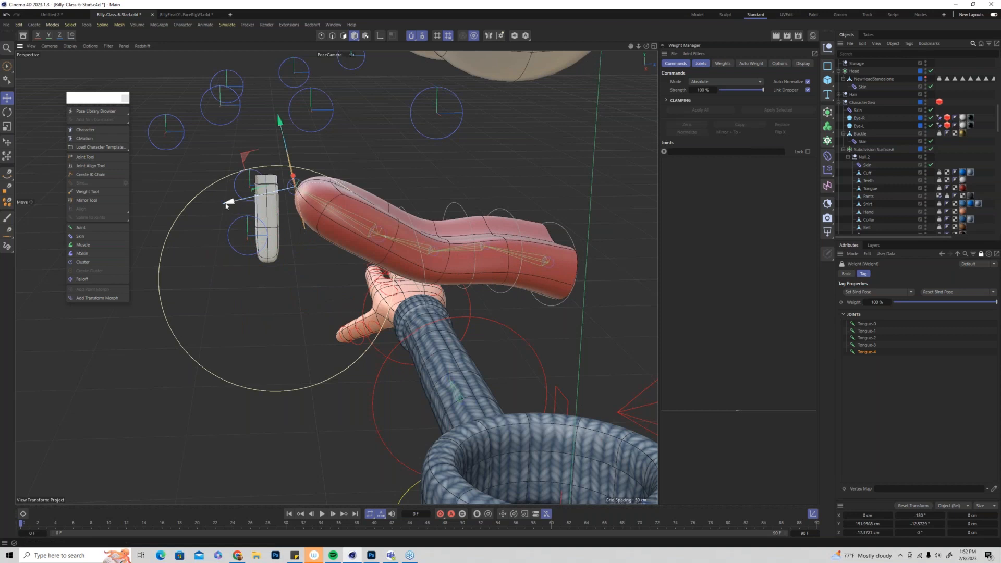
pyautogui.moveTo(224, 207); pyautogui.dragTo(159, 342)
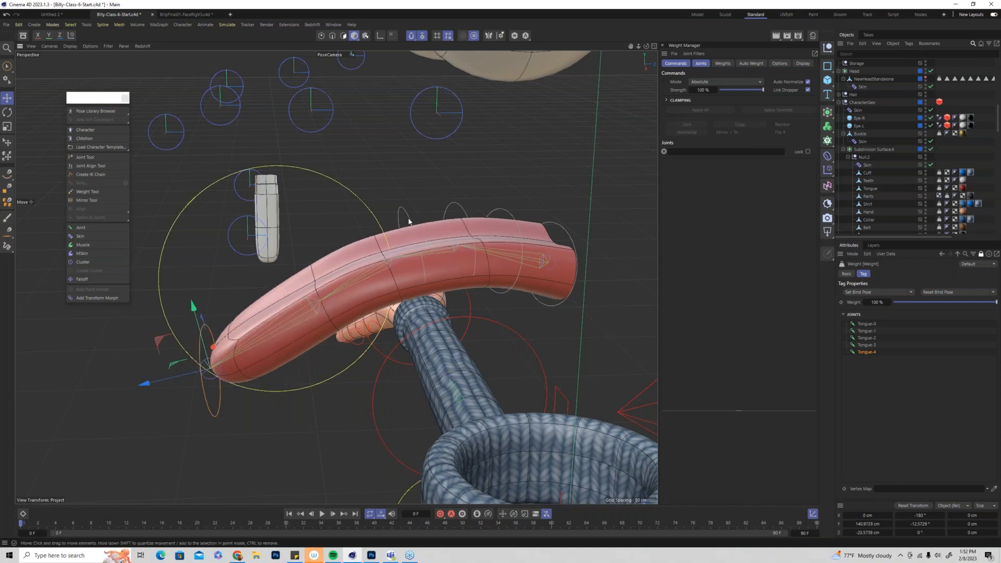
# Move the second and third handles behind the tongue tip forward to follow the lowered tip
pyautogui.click(404, 217)
pyautogui.moveTo(321, 215); pyautogui.dragTo(262, 256)
pyautogui.click(443, 235)
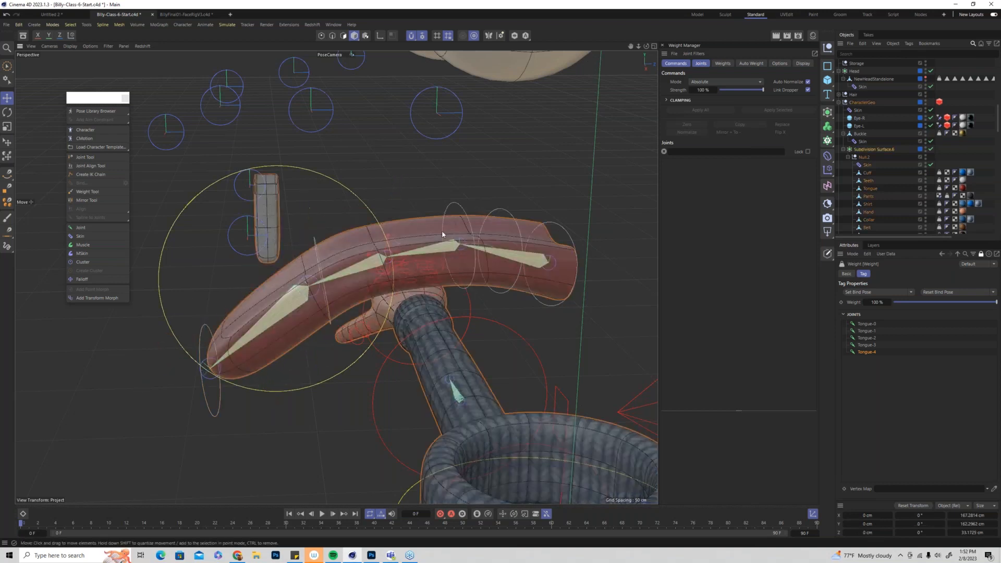
pyautogui.click(457, 207)
pyautogui.moveTo(457, 207); pyautogui.dragTo(329, 204)
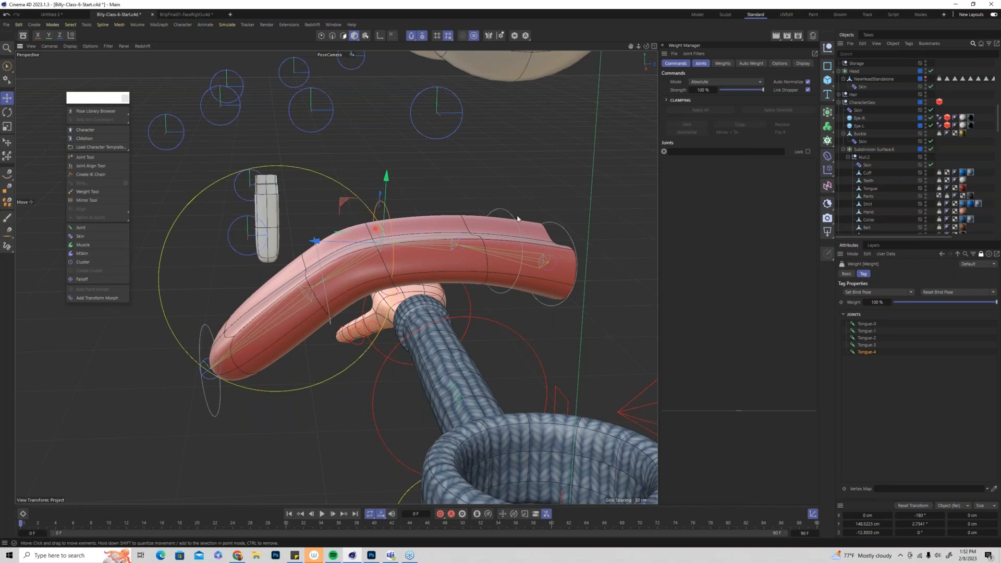
# Arch the tongue by raising the second handle from its root, nudging the handle behind the tip, and pulling the tip handle back
pyautogui.click(513, 220)
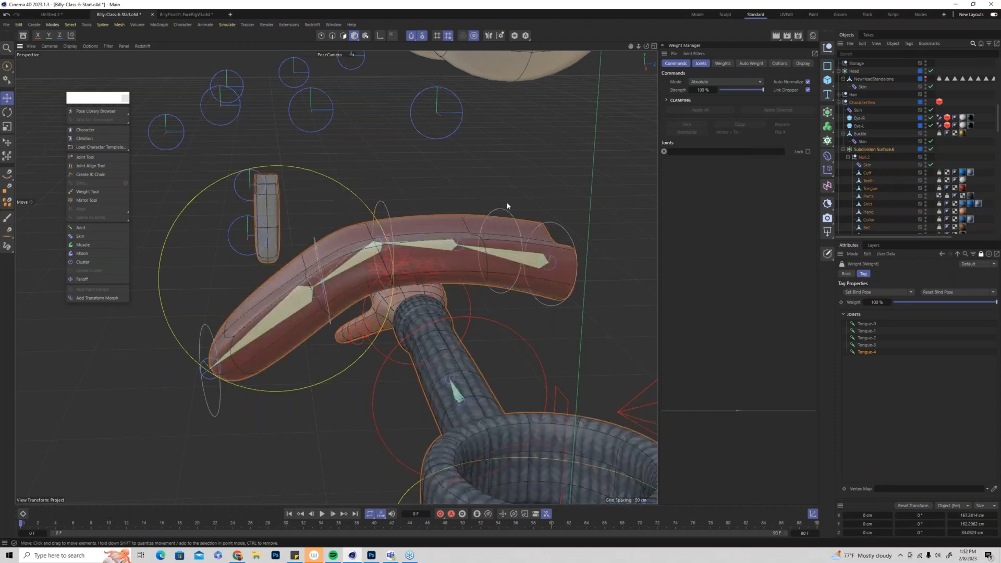
pyautogui.click(508, 210)
pyautogui.moveTo(468, 201); pyautogui.dragTo(447, 167)
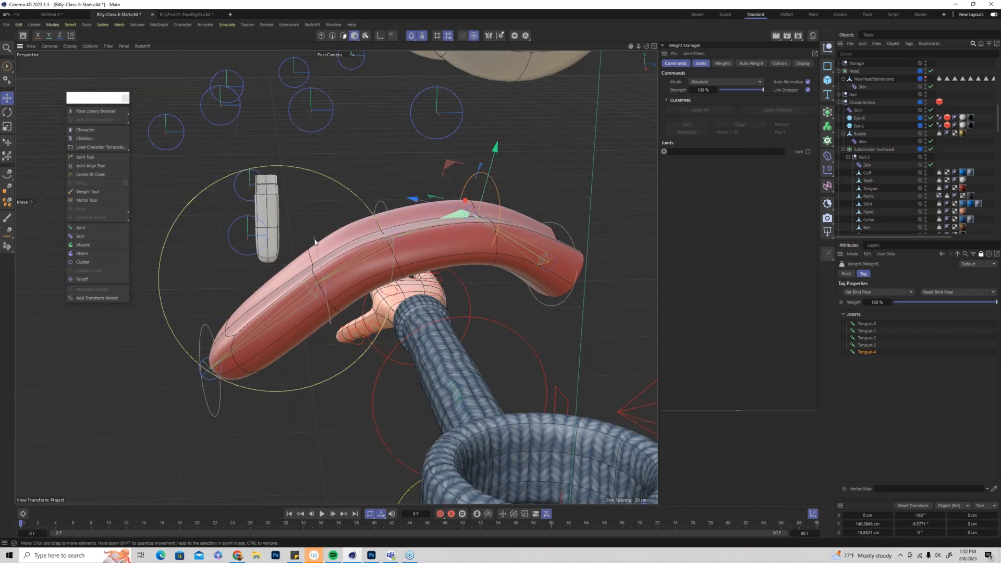
pyautogui.moveTo(308, 211); pyautogui.dragTo(217, 364)
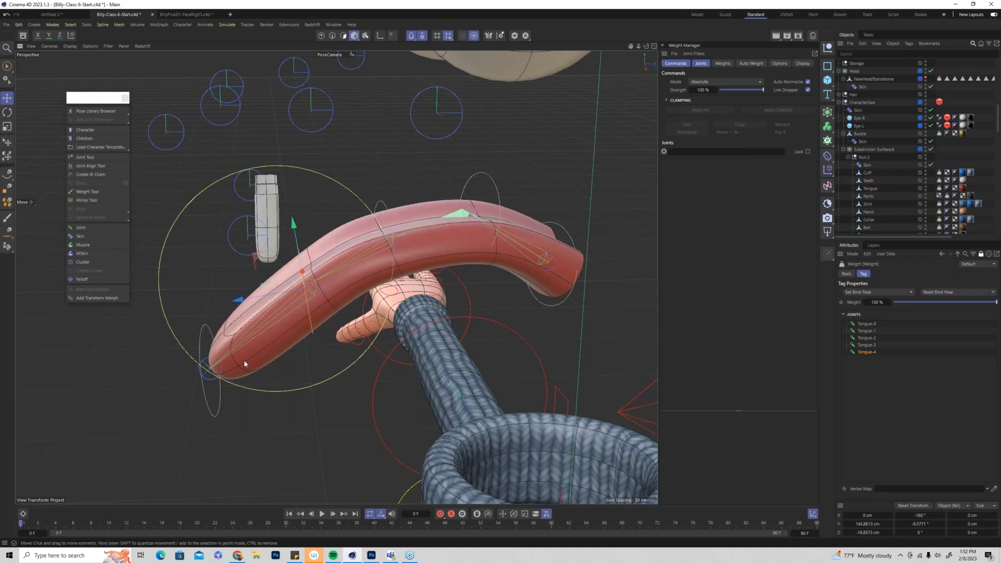
pyautogui.click(208, 400)
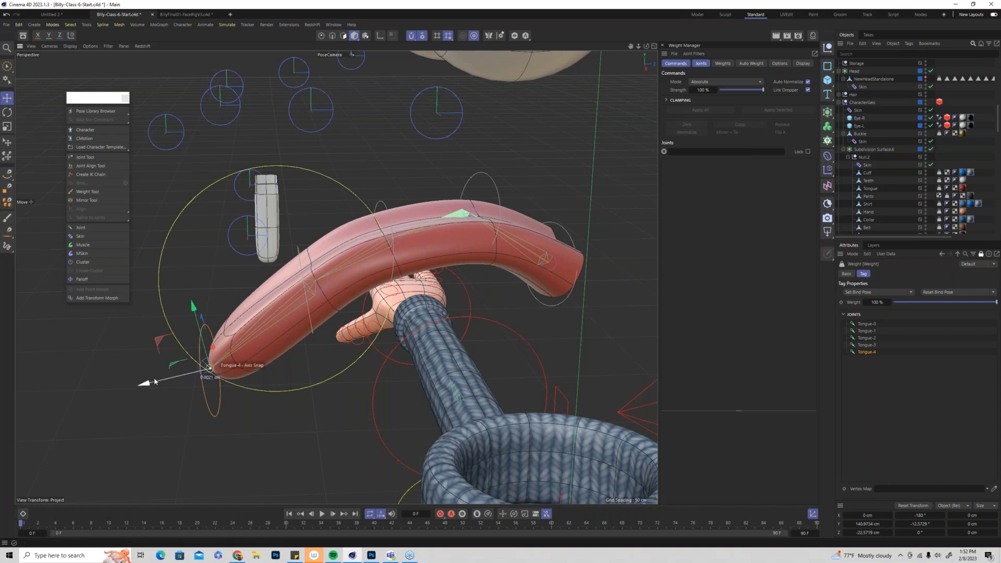
pyautogui.moveTo(150, 382); pyautogui.dragTo(168, 382)
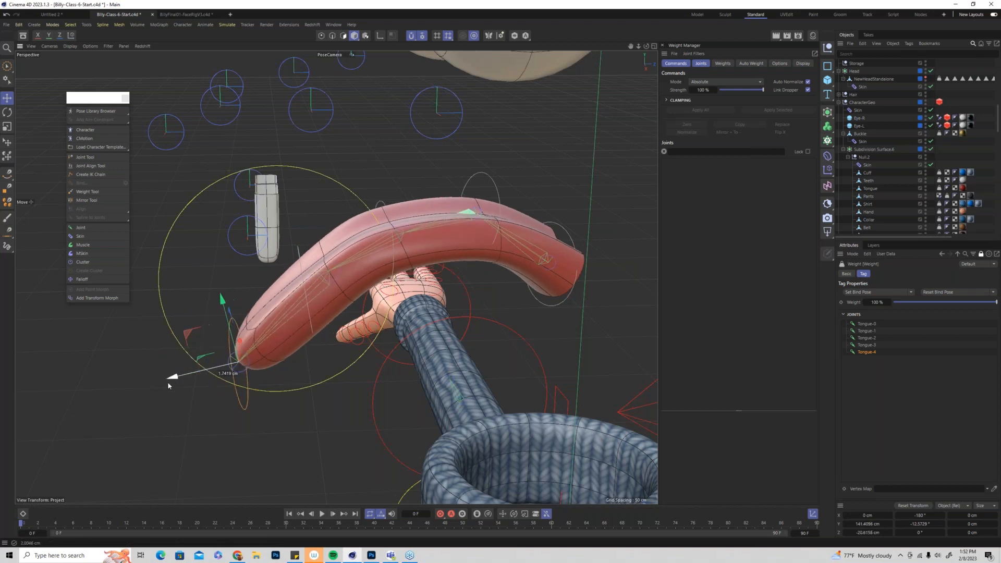
# Switch to the BillyFinal01-FaceRigV3 file and rotate the jaw controller to about -25° to open the mouth
pyautogui.click(203, 15)
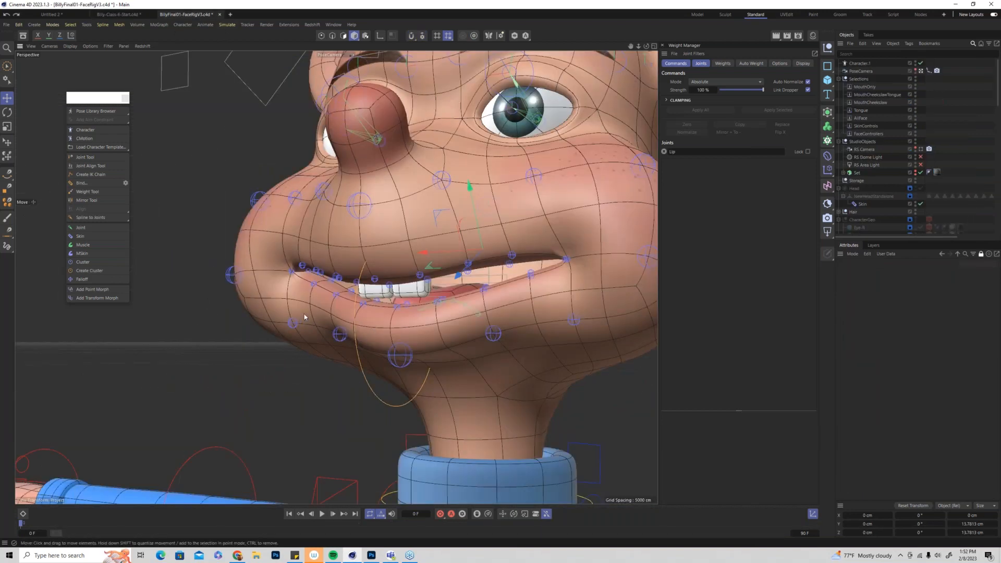
pyautogui.scroll(-10, 305, 317)
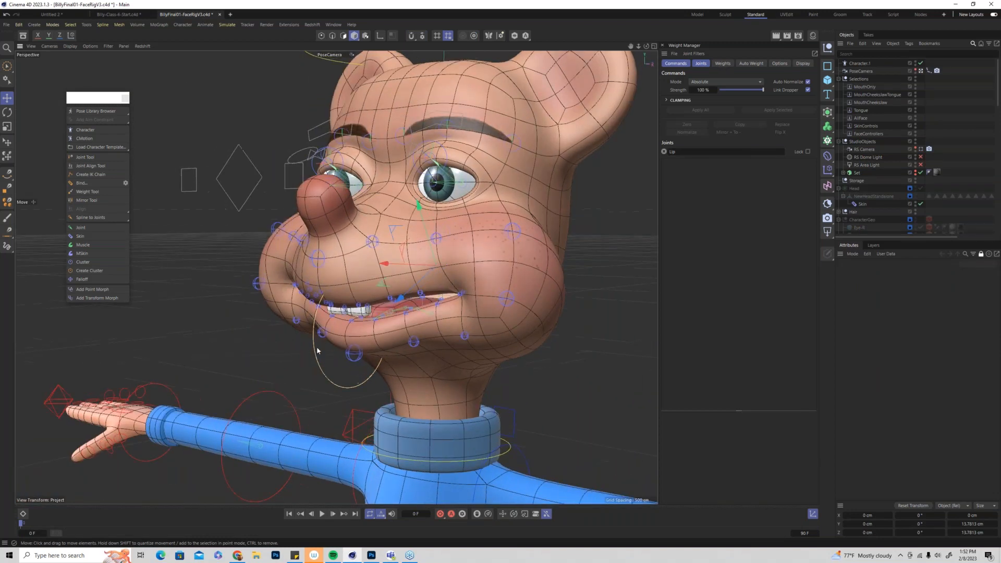
pyautogui.press('r')
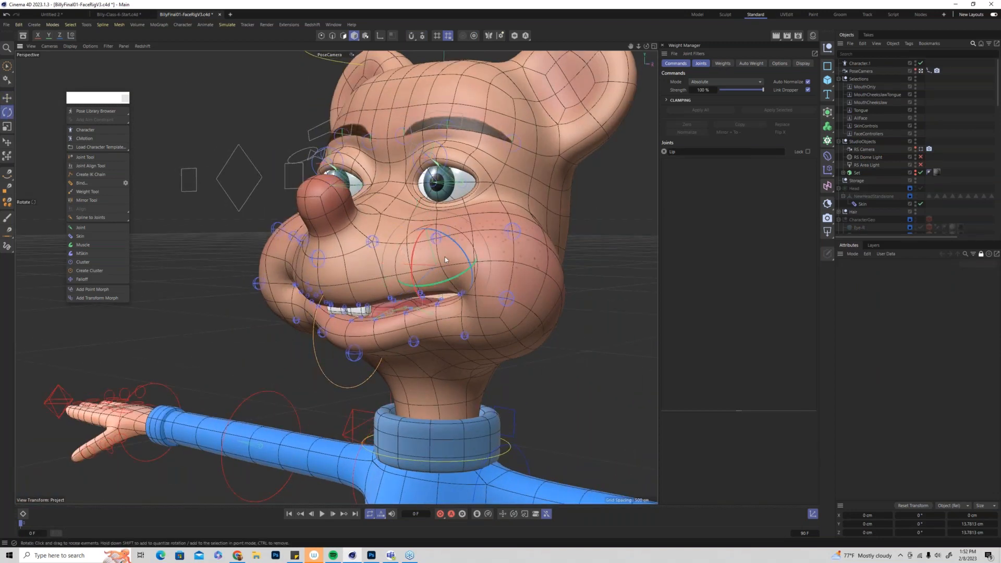
pyautogui.moveTo(413, 254); pyautogui.dragTo(426, 334)
pyautogui.scroll(10, 426, 334)
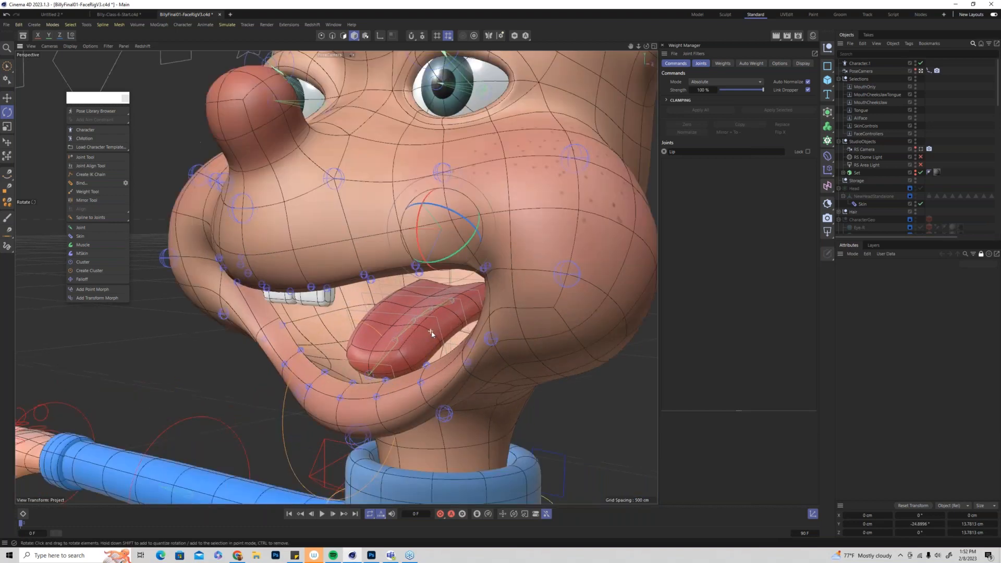
# Raise the finished rig's tongue tip controller and pull it forward out of the open mouth
pyautogui.keyDown('alt'); pyautogui.moveTo(467, 301); pyautogui.dragTo(378, 374); pyautogui.keyUp('alt')
pyautogui.click(384, 374)
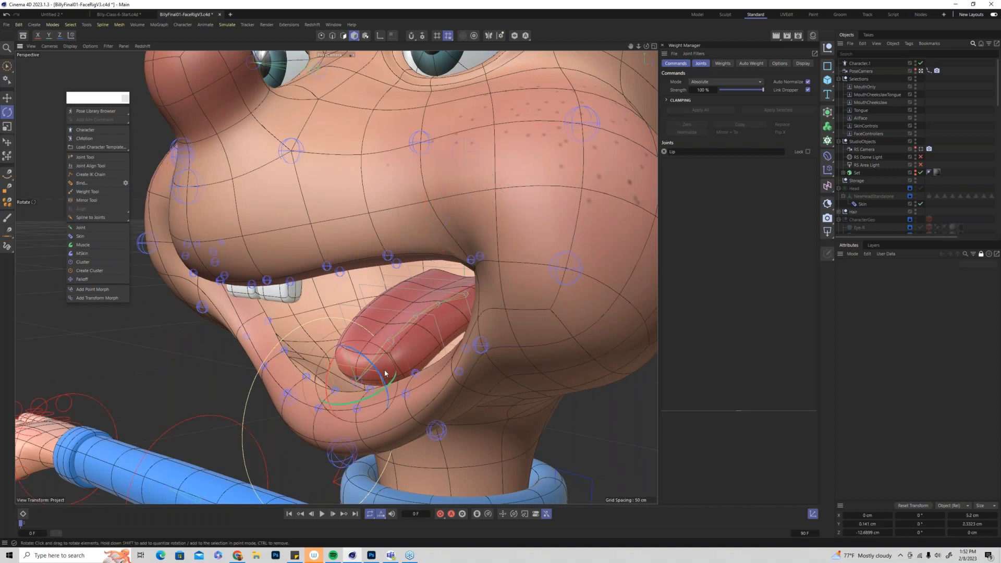
pyautogui.click(9, 97)
pyautogui.moveTo(339, 324); pyautogui.dragTo(340, 270)
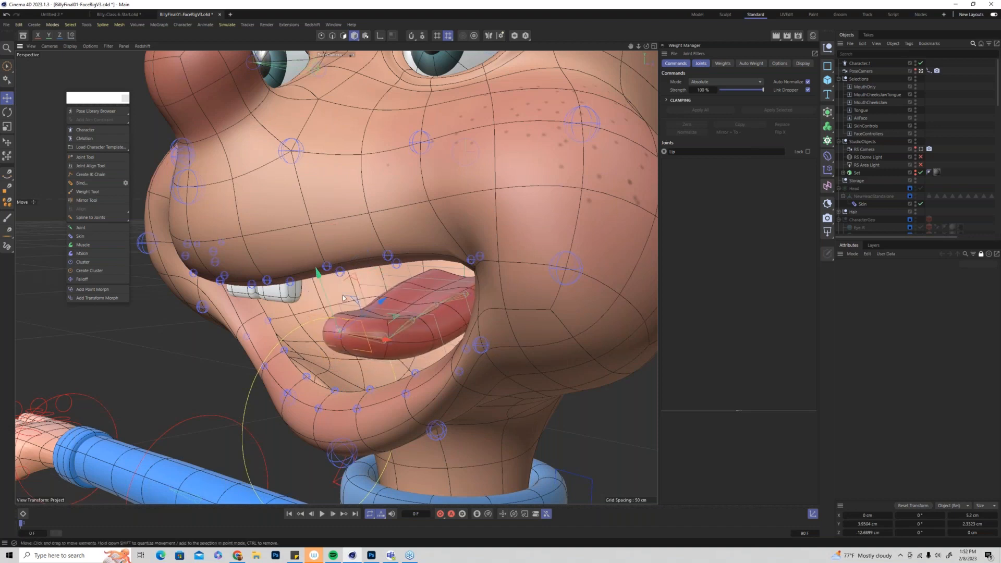
pyautogui.keyDown('alt'); pyautogui.moveTo(357, 328); pyautogui.dragTo(310, 308); pyautogui.keyUp('alt')
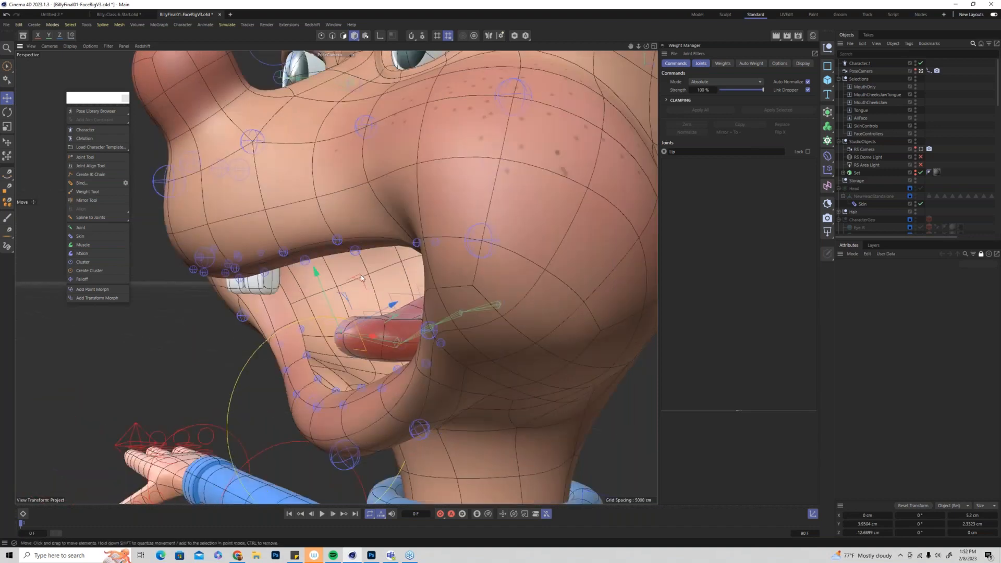
pyautogui.moveTo(349, 282); pyautogui.dragTo(157, 358)
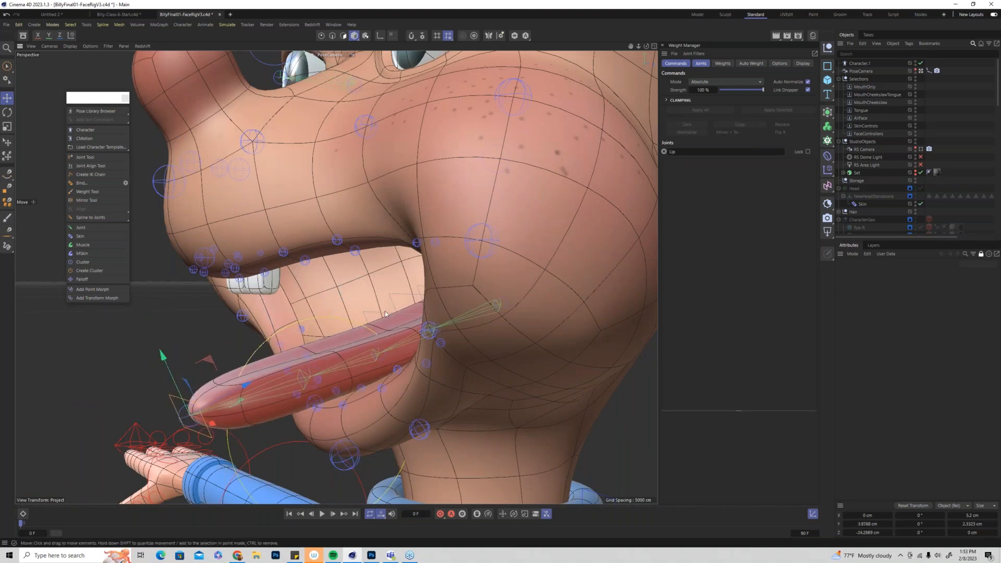
# Raise the middle tongue controller and lower the tip controller so the tongue curls down over the lower lip
pyautogui.moveTo(383, 282); pyautogui.dragTo(361, 230)
pyautogui.click(178, 405)
pyautogui.moveTo(159, 348); pyautogui.dragTo(173, 409)
pyautogui.keyDown('alt'); pyautogui.moveTo(312, 402); pyautogui.dragTo(187, 395); pyautogui.keyUp('alt')
pyautogui.scroll(-3, 364, 409)
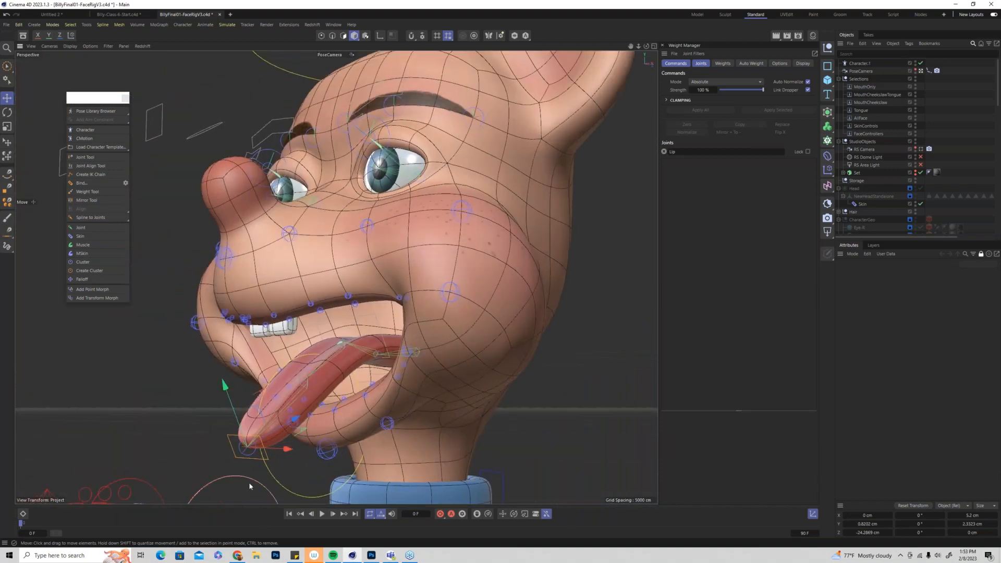
# Rotate the jaw controller further open to about -27.7°
pyautogui.click(360, 299)
pyautogui.press('t')
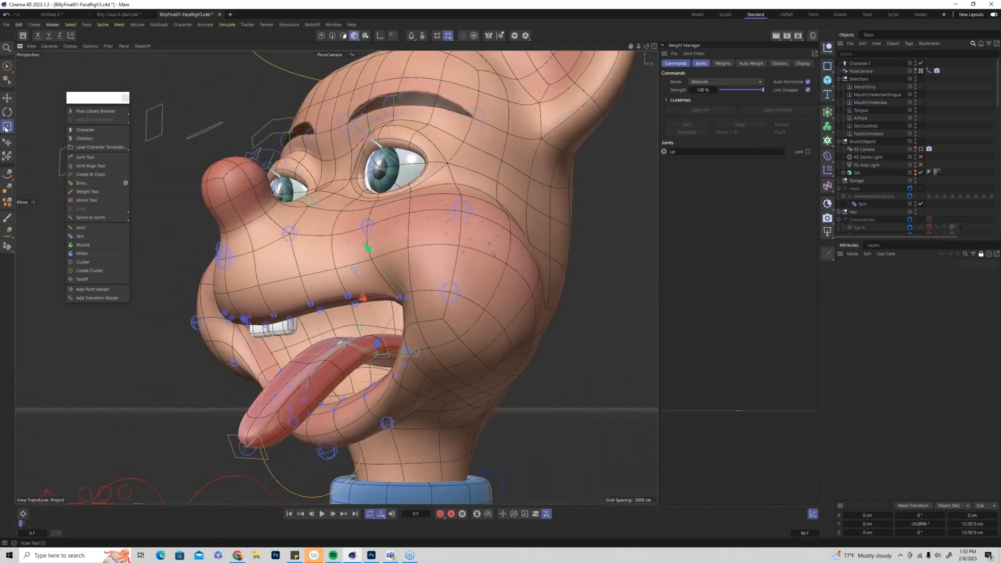
pyautogui.press('r')
pyautogui.click(379, 298)
pyautogui.moveTo(379, 299); pyautogui.dragTo(393, 325)
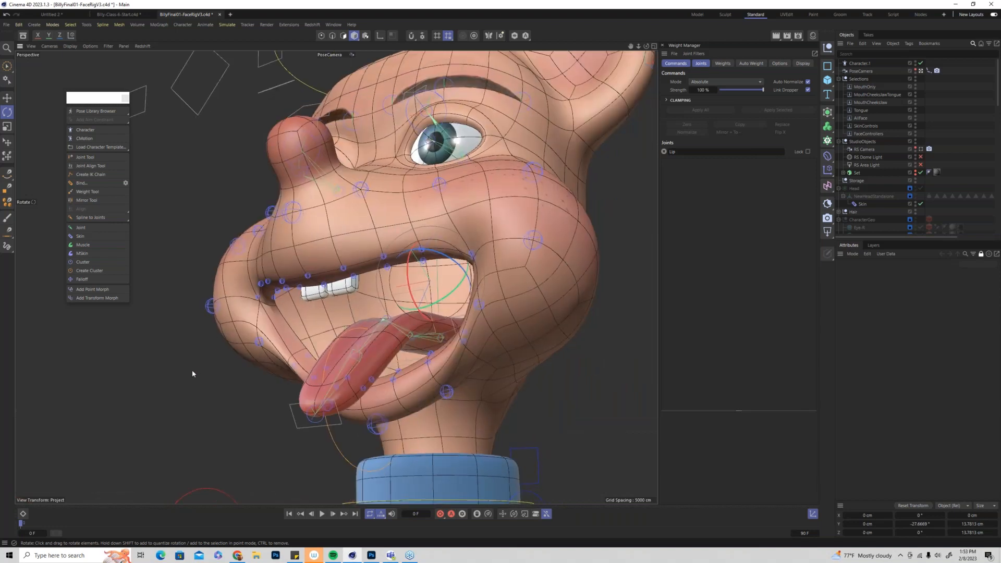
# Adjust the height of the middle tongue controller and shift the tip controller to test other poses of the extended tongue
pyautogui.click(415, 297)
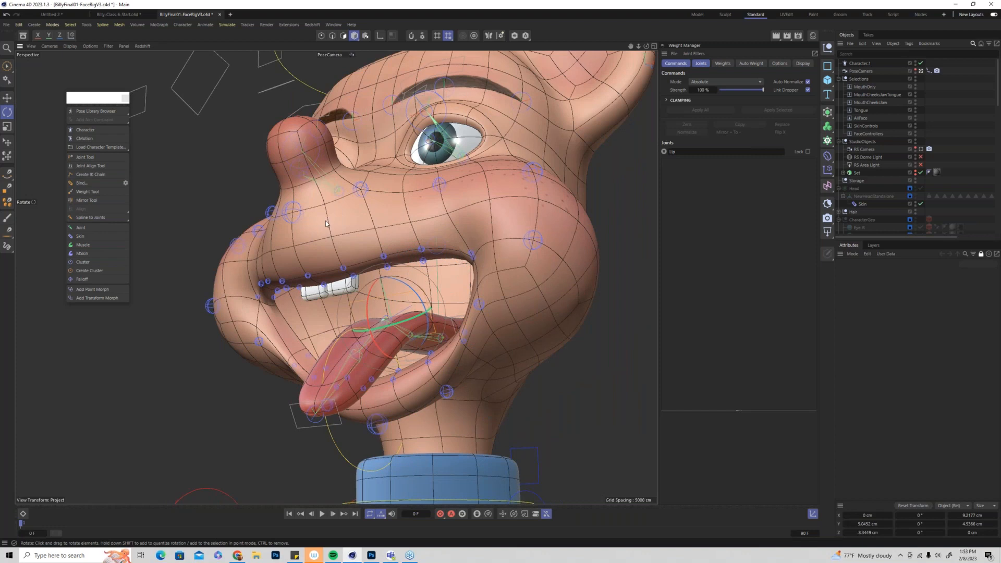
pyautogui.click(6, 98)
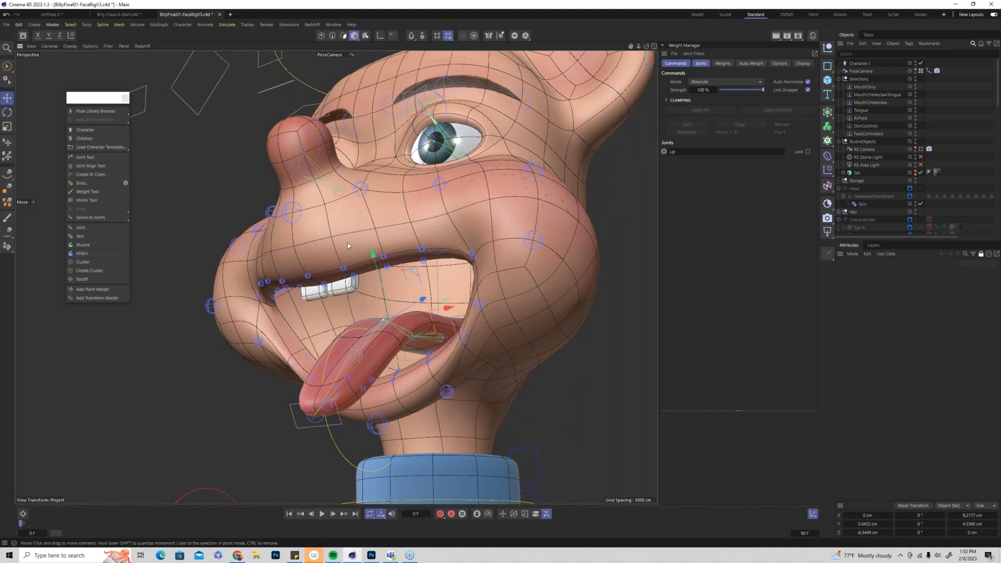
pyautogui.moveTo(370, 254); pyautogui.dragTo(311, 438)
pyautogui.click(311, 437)
pyautogui.moveTo(274, 358)
pyautogui.mouseDown()
pyautogui.moveTo(286, 373)
pyautogui.moveTo(281, 357)
pyautogui.mouseUp()
pyautogui.keyDown('alt'); pyautogui.moveTo(416, 343); pyautogui.dragTo(377, 289); pyautogui.keyUp('alt')
pyautogui.click(404, 269)
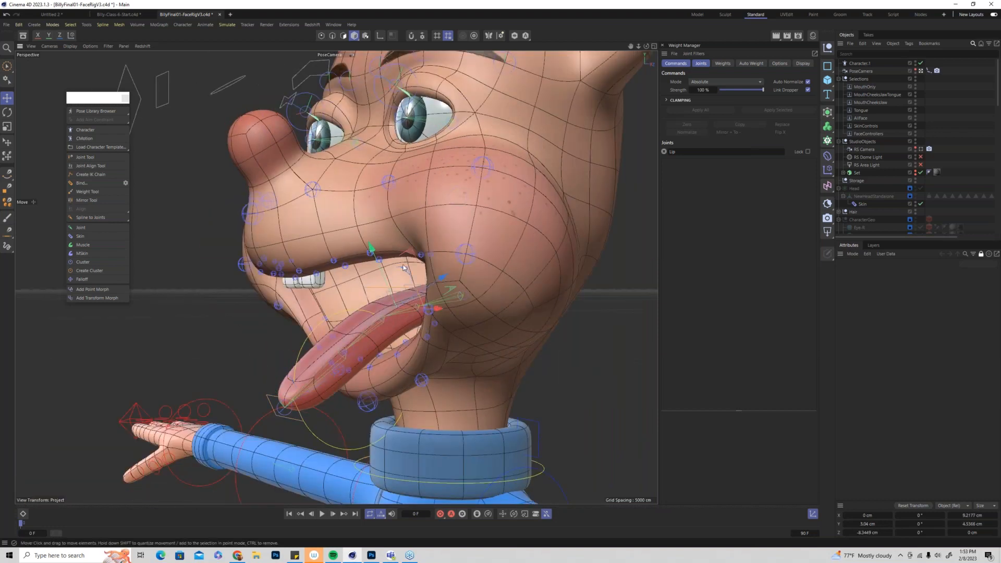
pyautogui.moveTo(368, 247); pyautogui.dragTo(327, 310)
# Undo all the tongue and jaw test poses in the finished face rig
pyautogui.hotkey('ctrl', 'z')
pyautogui.hotkey('ctrl', 'z')
pyautogui.hotkey('ctrl', 'z')
pyautogui.hotkey('ctrl', 'z')
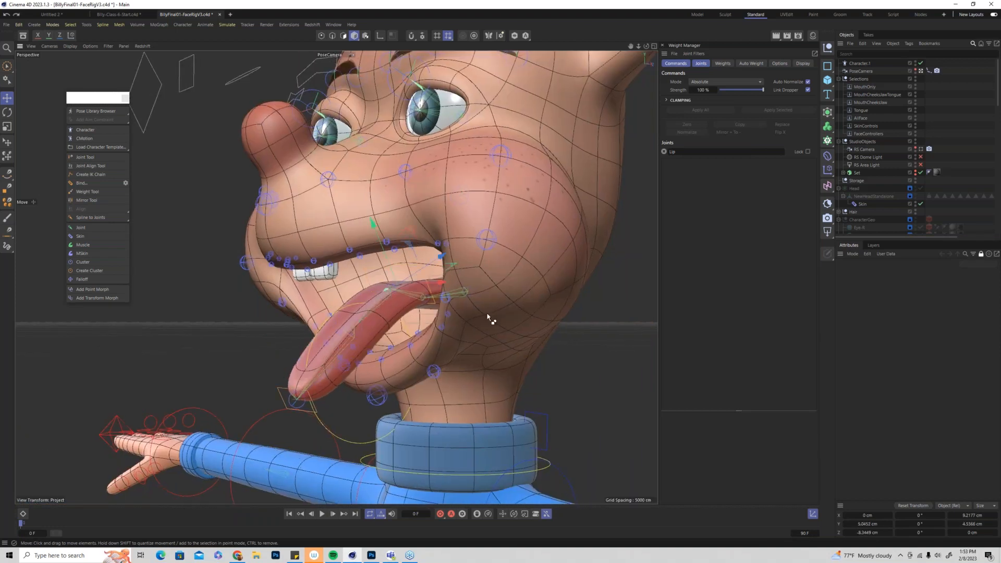
pyautogui.hotkey('ctrl', 'z')
pyautogui.hotkey('ctrl', 'z')
pyautogui.hotkey('ctrl', 'z')
pyautogui.hotkey('ctrl', 'z')
pyautogui.hotkey('ctrl', 'z')
pyautogui.hotkey('ctrl', 'z')
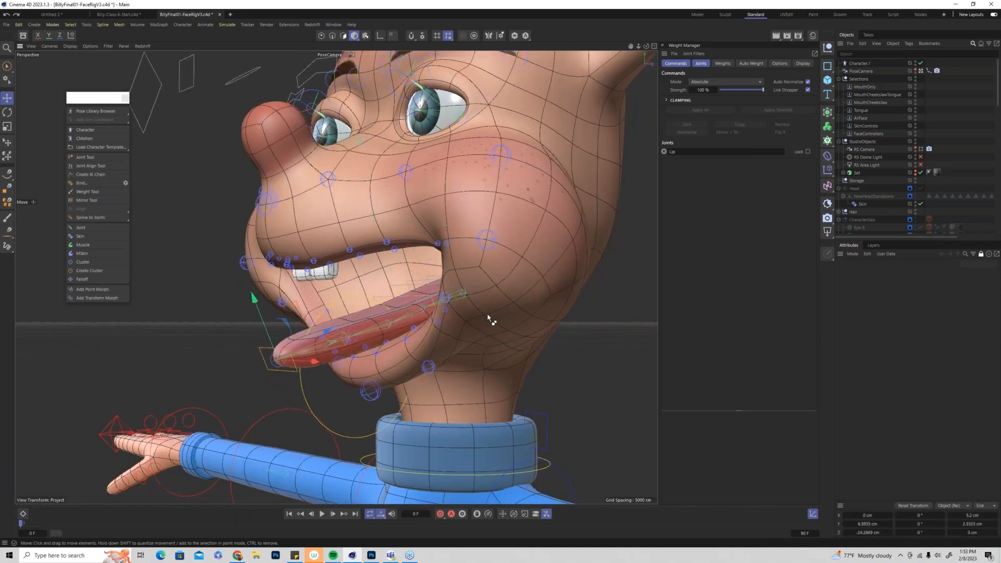
pyautogui.hotkey('ctrl', 'z')
pyautogui.hotkey('ctrl', 'z')
pyautogui.hotkey('ctrl', 'z')
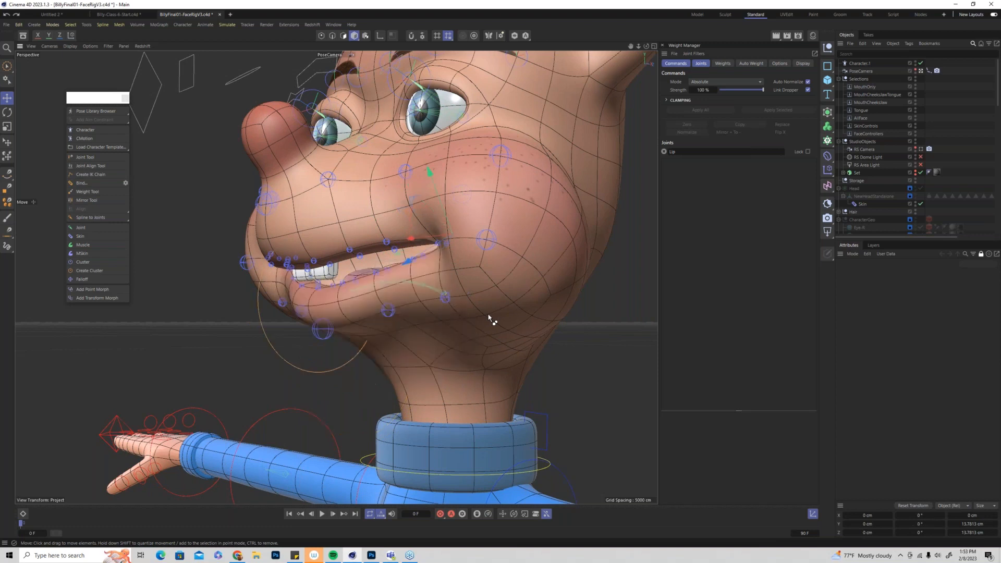
pyautogui.hotkey('ctrl', 'z')
pyautogui.hotkey('ctrl', 'z')
pyautogui.hotkey('ctrl', 'z')
pyautogui.hotkey('ctrl', 'z')
pyautogui.hotkey('ctrl', 'z')
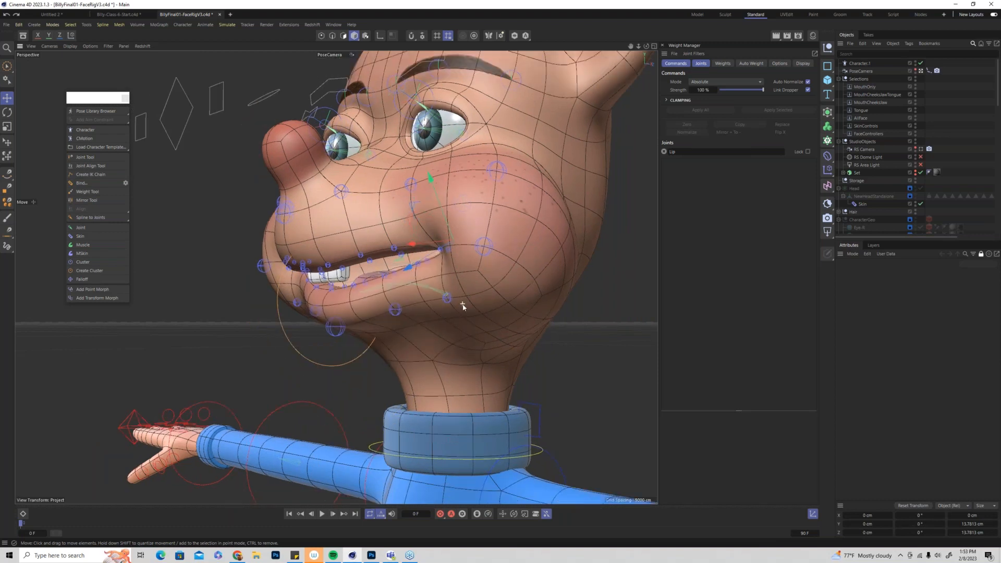
pyautogui.hotkey('ctrl', 'z')
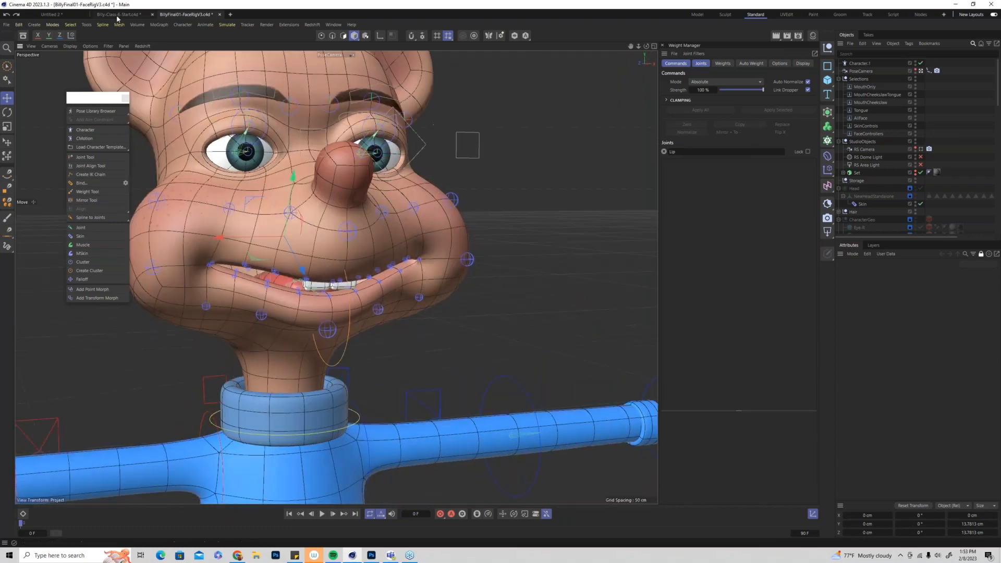
# Return to the Billy-Class-6-Start file and undo the test moves of the tongue handles
pyautogui.click(116, 17)
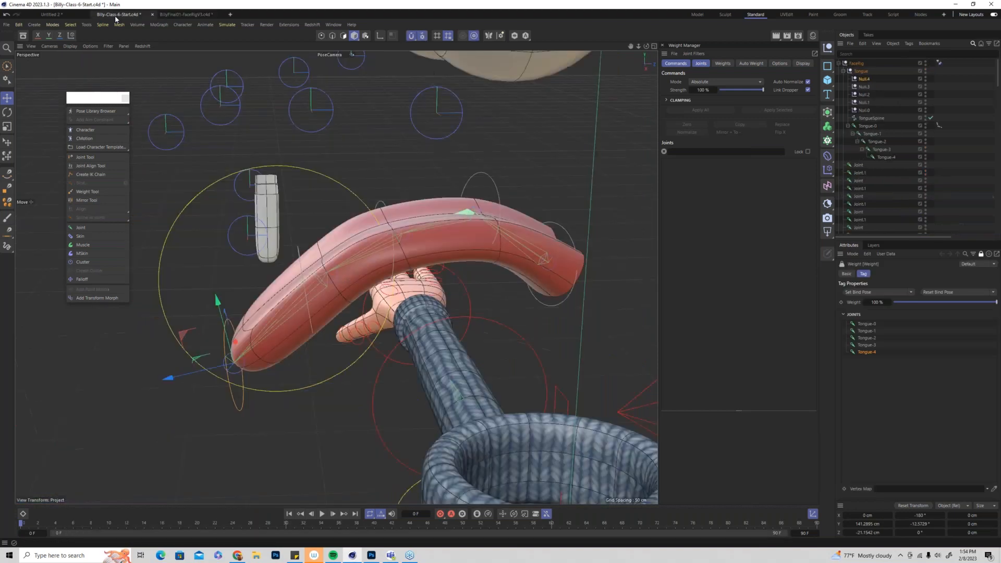
pyautogui.hotkey('ctrl', 'z')
pyautogui.hotkey('ctrl', 'z')
pyautogui.hotkey('ctrl', 'z')
pyautogui.hotkey('ctrl', 'z')
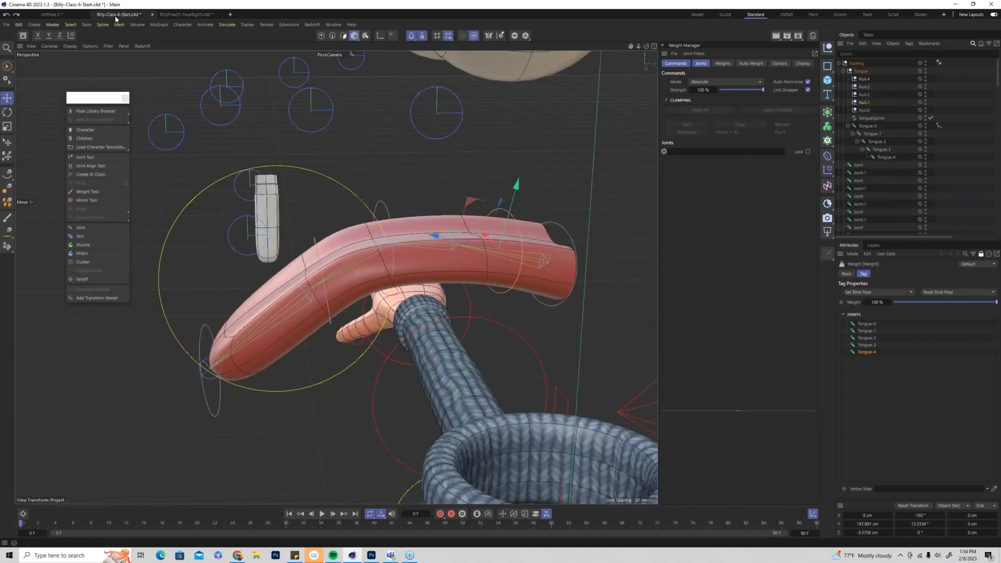
pyautogui.hotkey('ctrl', 'z')
pyautogui.hotkey('ctrl', 'z')
pyautogui.hotkey('ctrl', 'z')
pyautogui.hotkey('ctrl', 'z')
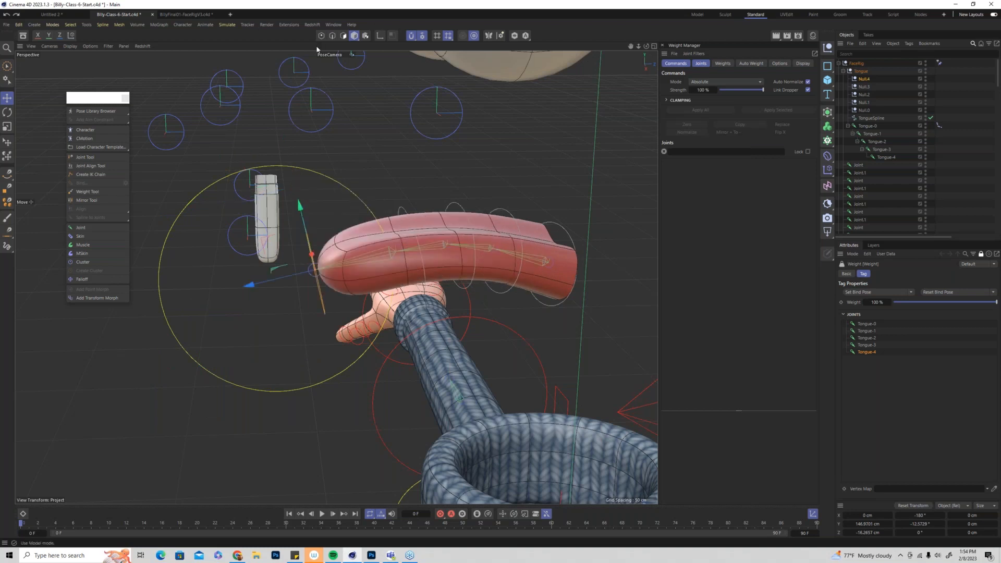
# Make the hidden head mesh visible again around the eyes, teeth and tongue
pyautogui.keyDown('alt'); pyautogui.moveTo(359, 273); pyautogui.dragTo(492, 442); pyautogui.keyUp('alt')
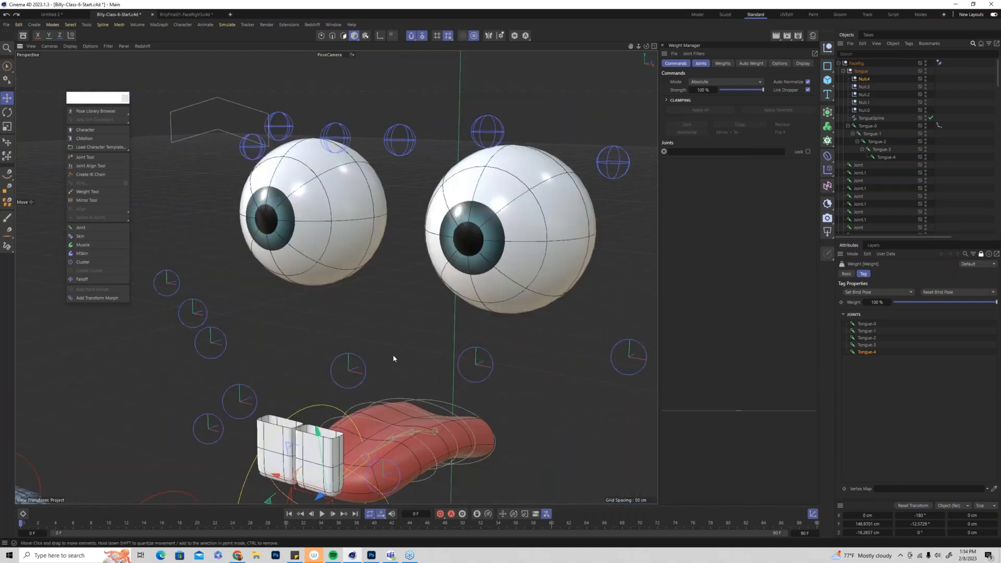
pyautogui.keyDown('alt'); pyautogui.moveTo(415, 358); pyautogui.dragTo(488, 366); pyautogui.keyUp('alt')
pyautogui.scroll(-6, 898, 213)
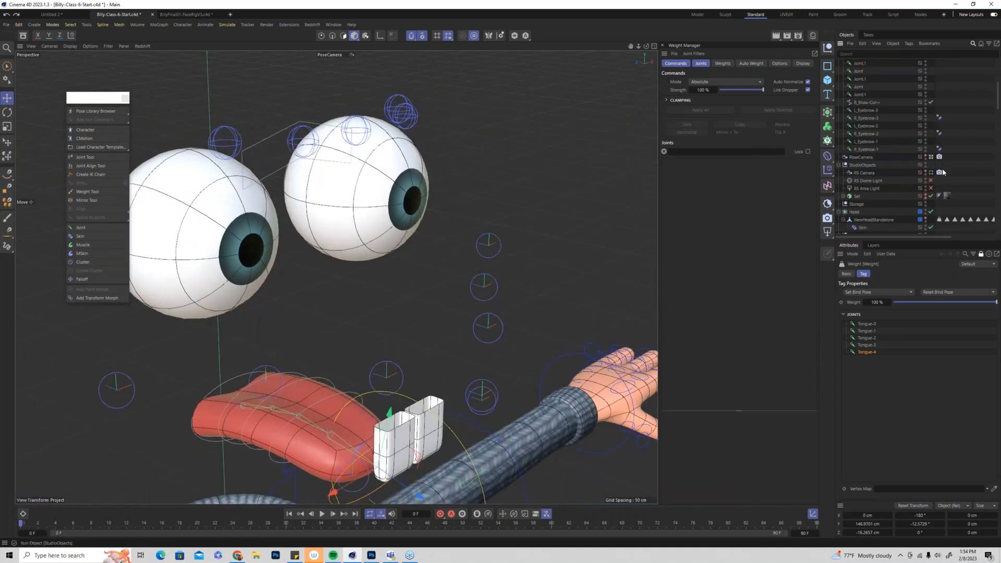
pyautogui.click(924, 218)
pyautogui.scroll(-3, 375, 265)
pyautogui.keyDown('alt'); pyautogui.moveTo(360, 264); pyautogui.dragTo(339, 260); pyautogui.keyUp('alt')
pyautogui.scroll(5, 905, 184)
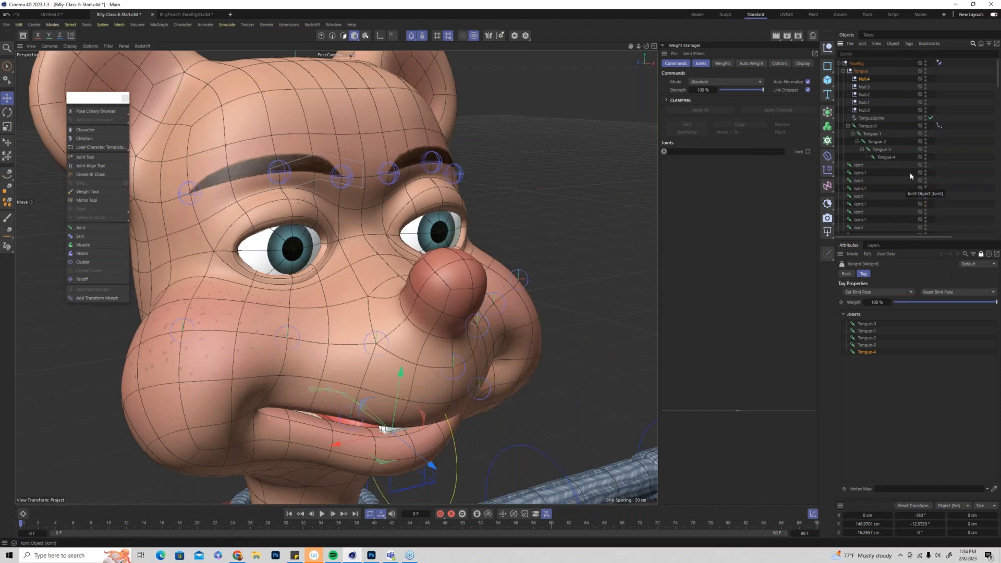
pyautogui.keyDown('alt'); pyautogui.moveTo(396, 292); pyautogui.dragTo(190, 282); pyautogui.keyUp('alt')
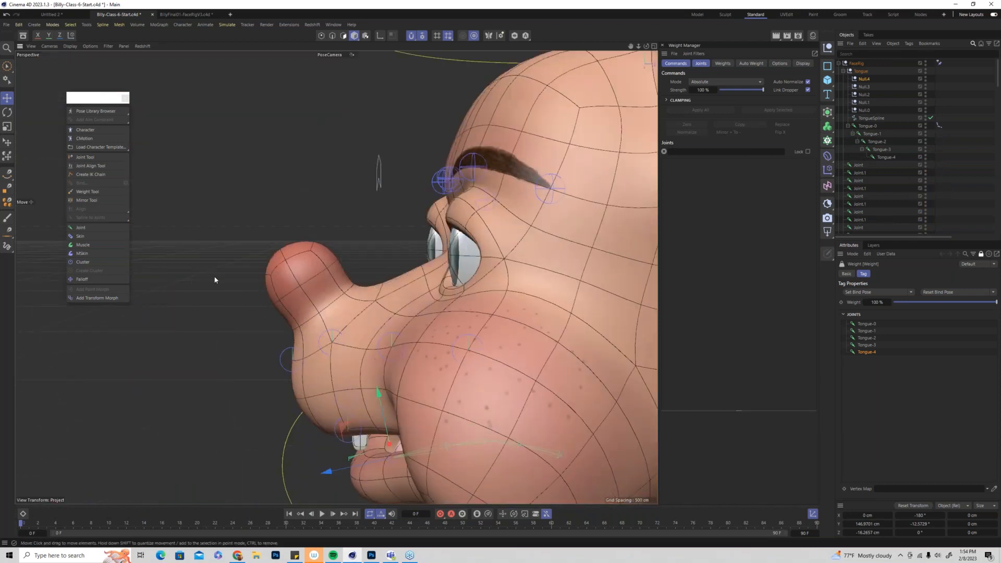
# In the Right view, draw a two-joint chain about 18 cm long forward from the brow and parent it directly under FaceRig
pyautogui.press('F3')
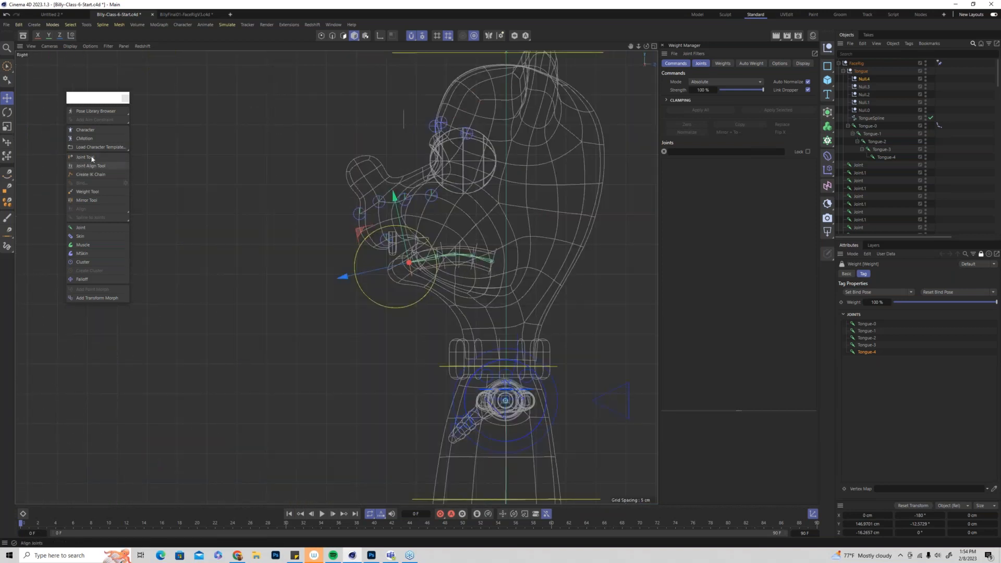
pyautogui.click(92, 157)
pyautogui.keyDown('ctrl'); pyautogui.moveTo(369, 124); pyautogui.dragTo(259, 122); pyautogui.keyUp('ctrl')
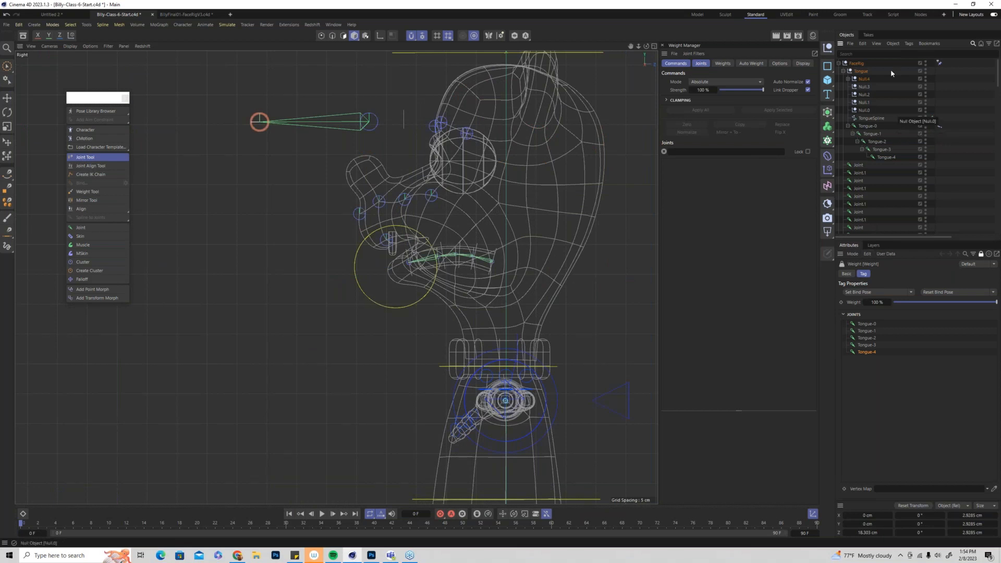
pyautogui.click(848, 79)
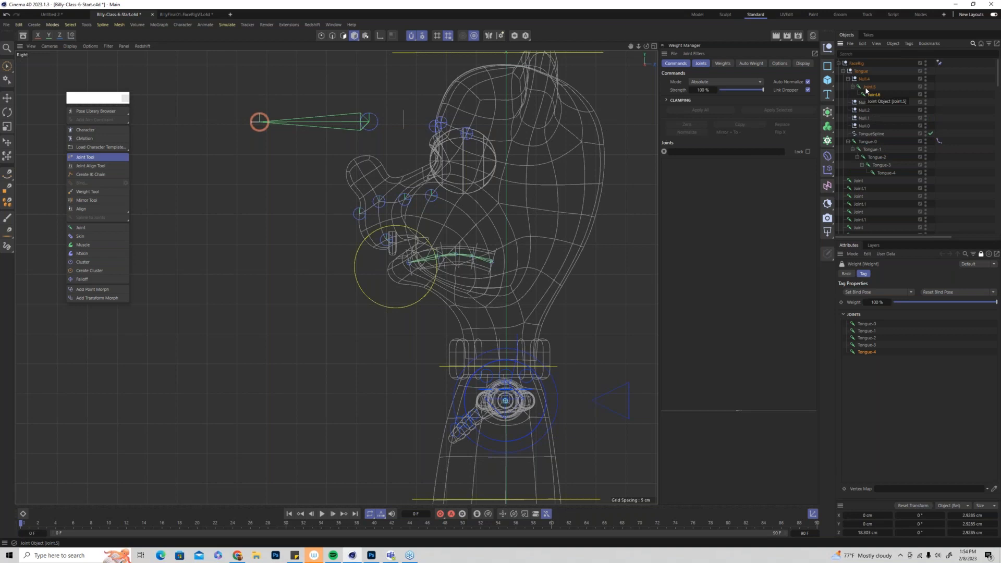
pyautogui.moveTo(866, 87); pyautogui.dragTo(861, 65)
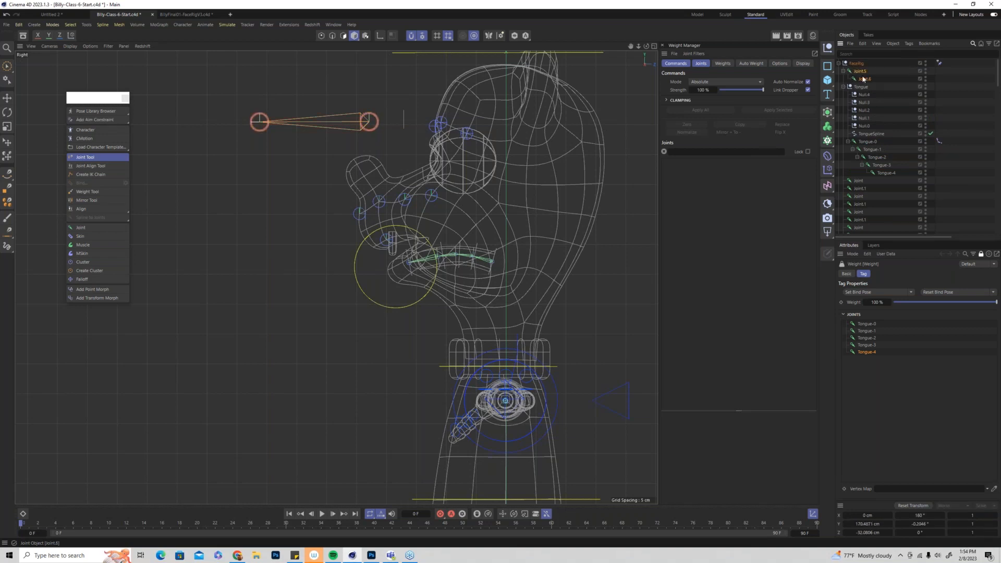
# Rename the new two-joint chain under FaceRig as R_EyeRot and its child as R_EyeRotTip
pyautogui.doubleClick(860, 72)
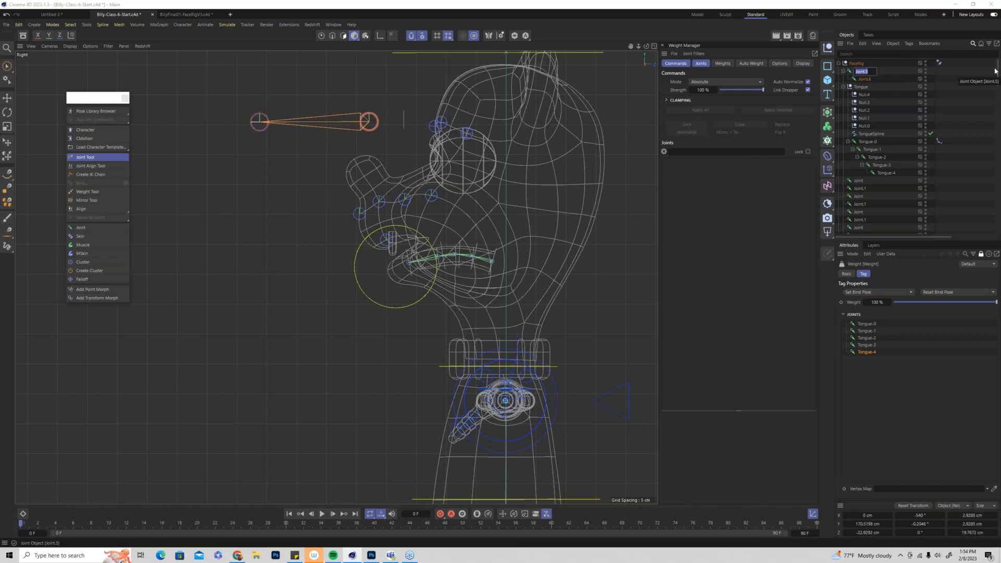
pyautogui.write('F')
pyautogui.write('_EyeRot')
pyautogui.press('Return')
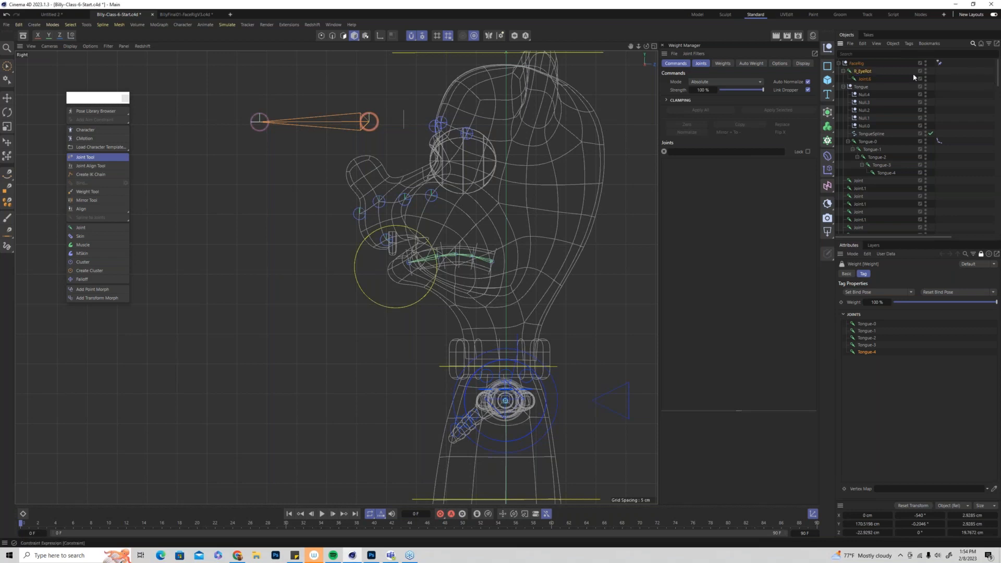
pyautogui.doubleClick(863, 80)
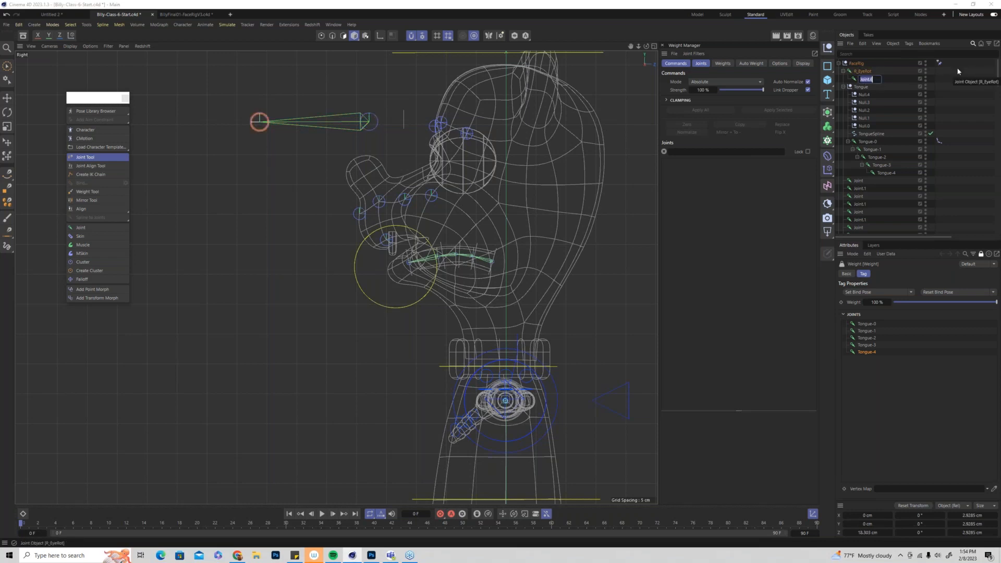
pyautogui.write('F')
pyautogui.write('_EyeRotTip')
pyautogui.press('Return')
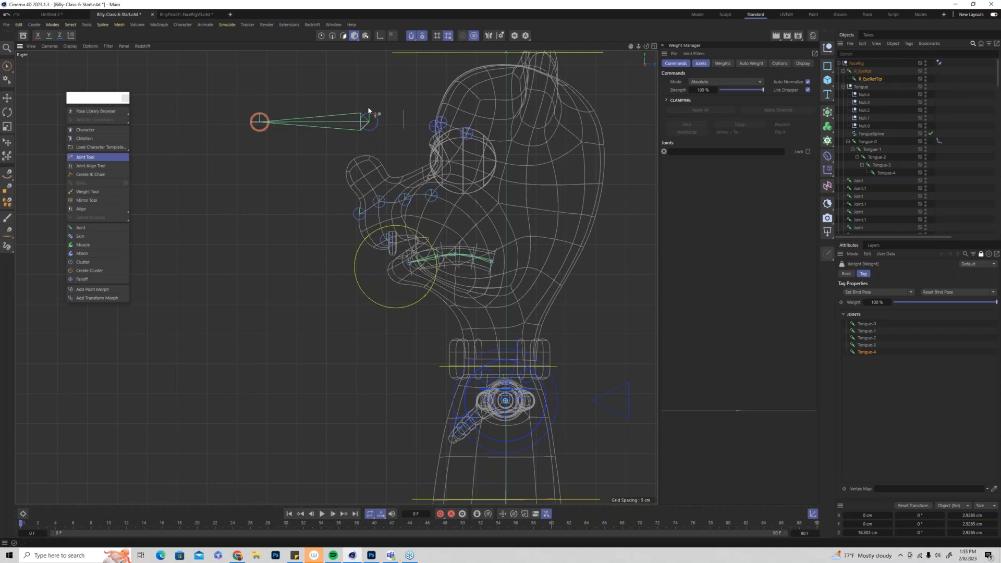
# Parent the R_EyeRot joint chain under the Eye-R object, and unlock the attributes to show the joint's coordinates
pyautogui.scroll(4, 378, 131)
pyautogui.keyDown('alt'); pyautogui.moveTo(383, 134); pyautogui.dragTo(386, 202, button='middle'); pyautogui.keyUp('alt')
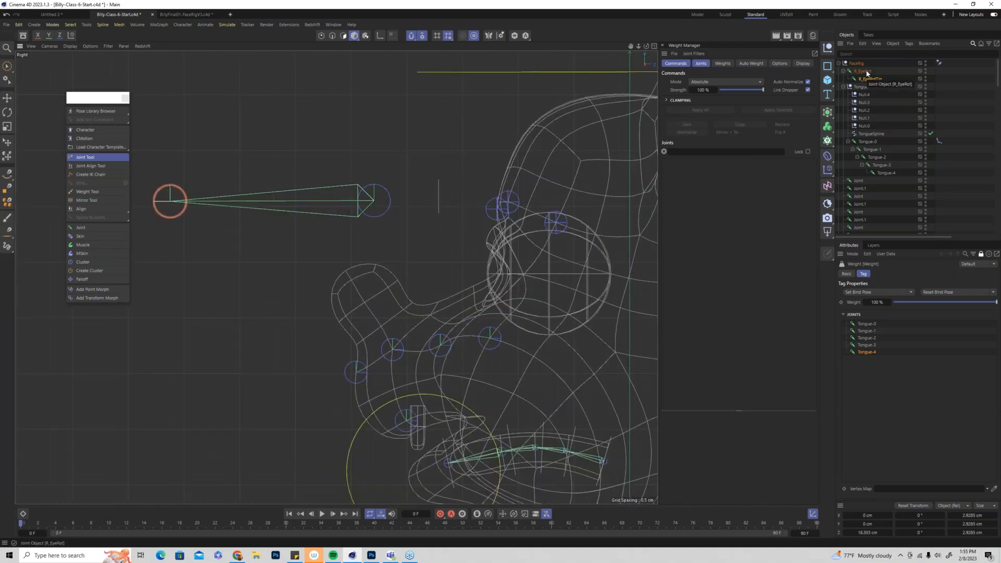
pyautogui.moveTo(868, 74)
pyautogui.mouseDown()
pyautogui.moveTo(881, 238)
pyautogui.moveTo(893, 233)
pyautogui.moveTo(884, 181)
pyautogui.moveTo(881, 230)
pyautogui.moveTo(862, 158)
pyautogui.mouseUp()
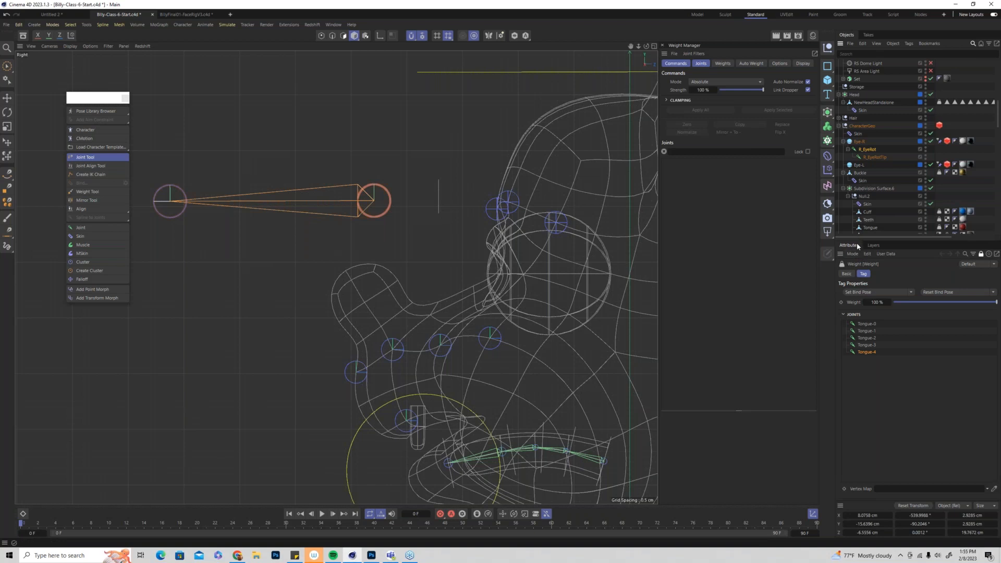
pyautogui.click(980, 254)
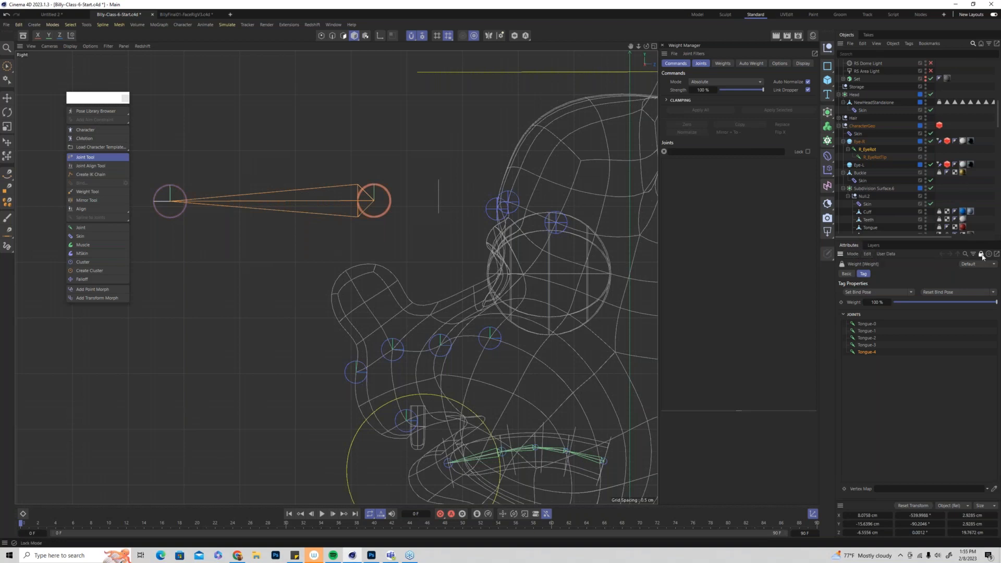
pyautogui.click(870, 150)
pyautogui.click(872, 274)
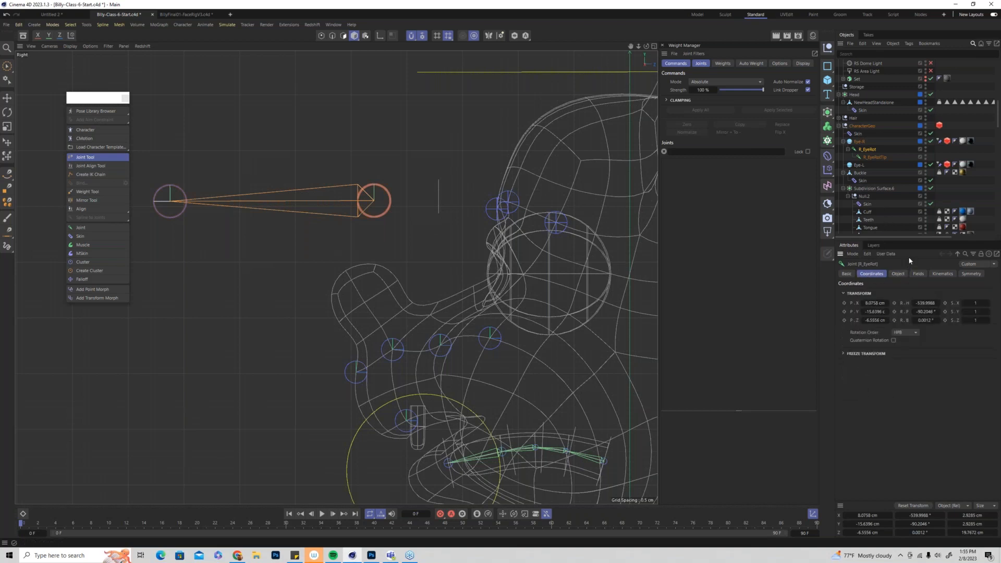
# In the Perspective view, lock the Geo layer to prevent picking the head mesh instead of the eyebrow joints
pyautogui.press('F1')
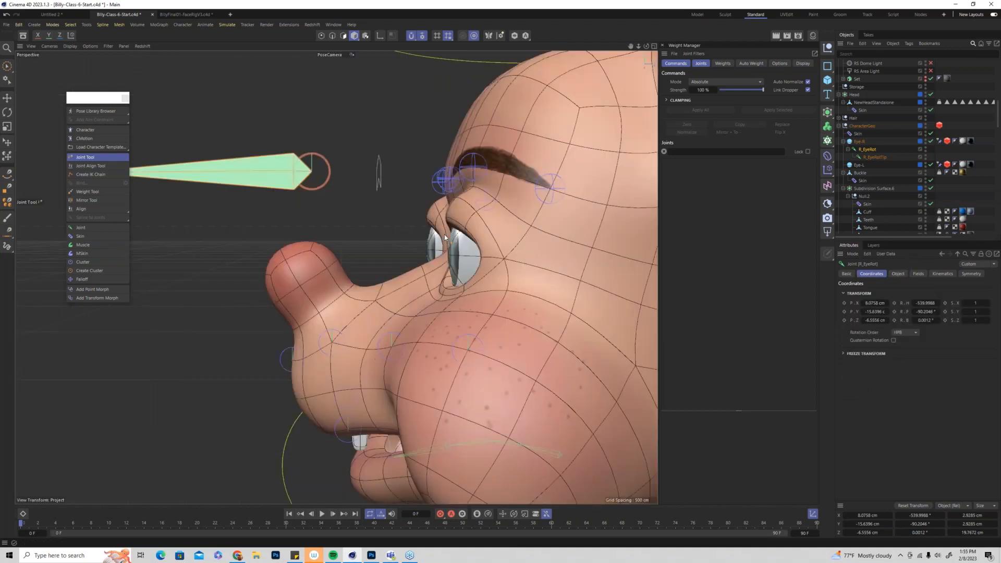
pyautogui.scroll(3, 497, 251)
pyautogui.keyDown('alt'); pyautogui.moveTo(497, 251); pyautogui.dragTo(425, 175); pyautogui.keyUp('alt')
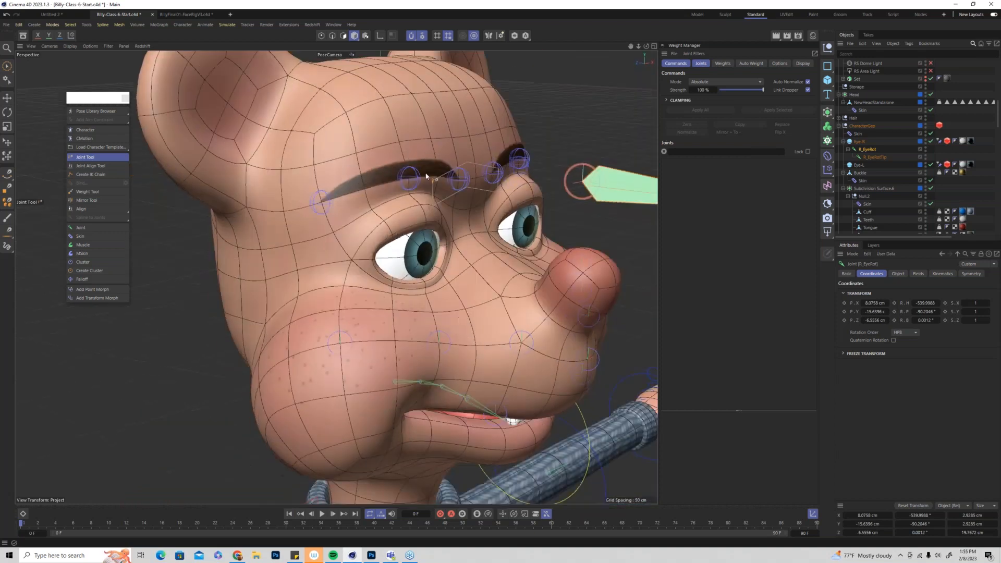
pyautogui.scroll(3, 426, 175)
pyautogui.press('e')
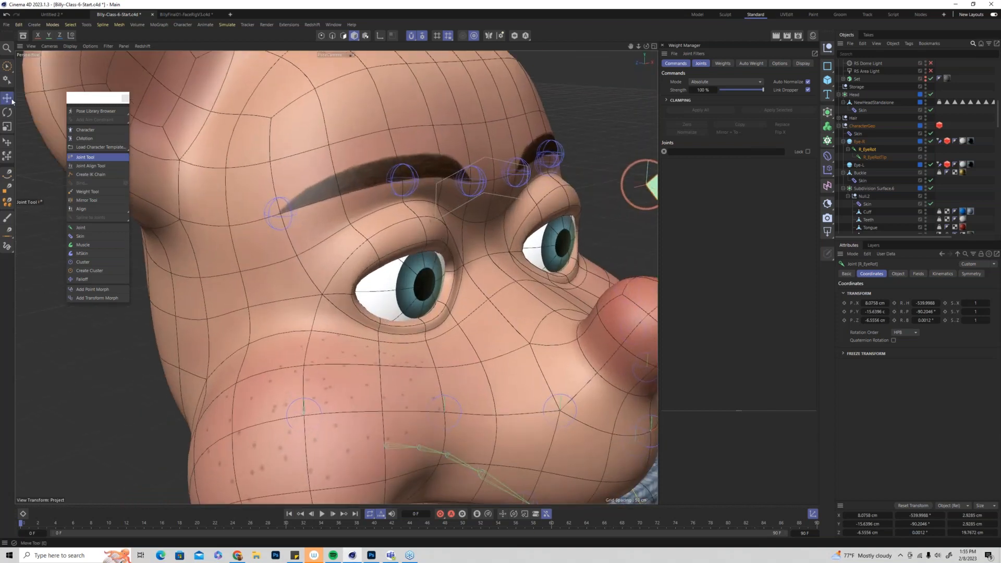
pyautogui.click(412, 182)
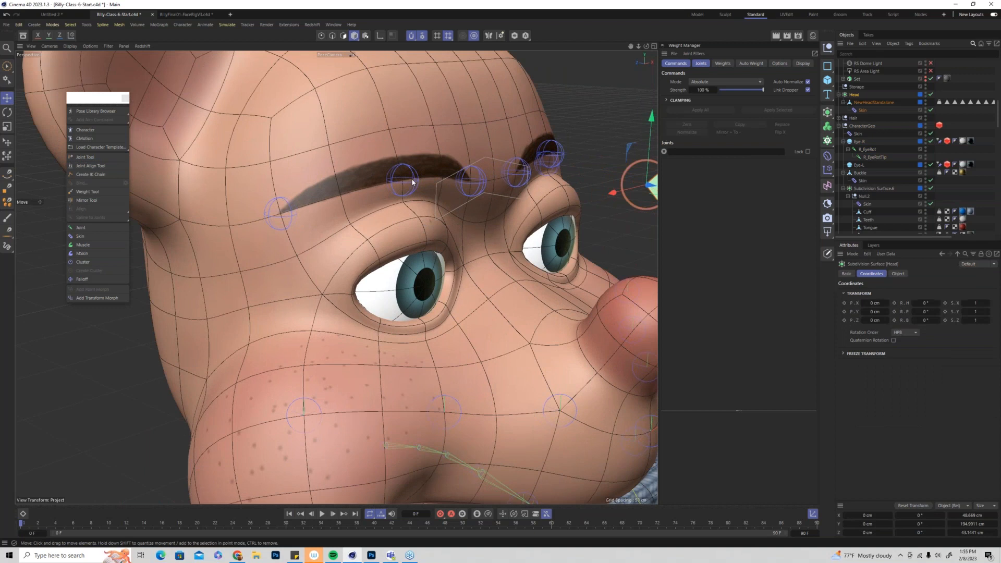
pyautogui.click(874, 245)
pyautogui.click(911, 282)
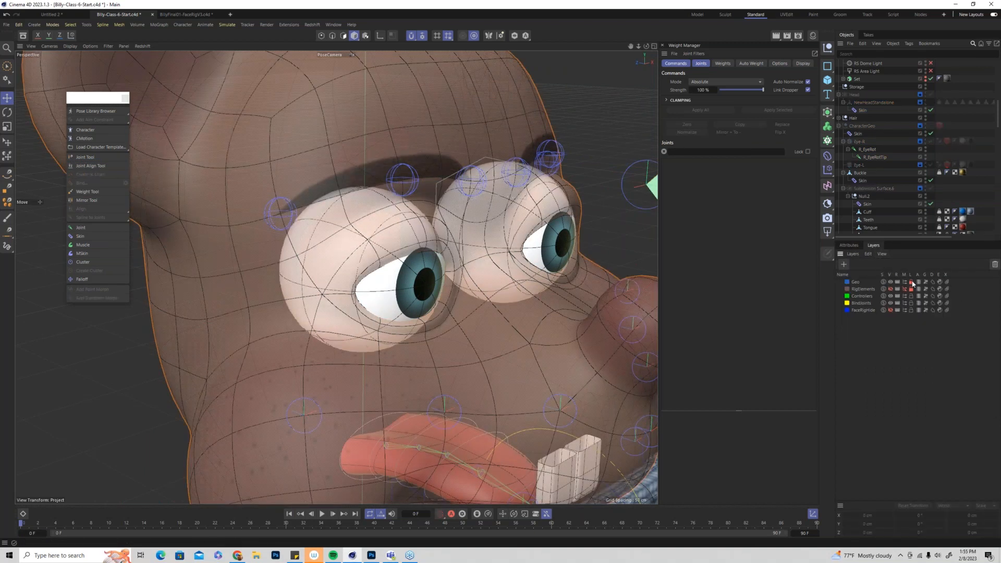
# Select the R_Eyebrow-2 and R_Eyebrow-3 joints and reveal the Freeze Transform settings in their coordinates
pyautogui.click(402, 180)
pyautogui.keyDown('shift'); pyautogui.click(280, 213); pyautogui.keyUp('shift')
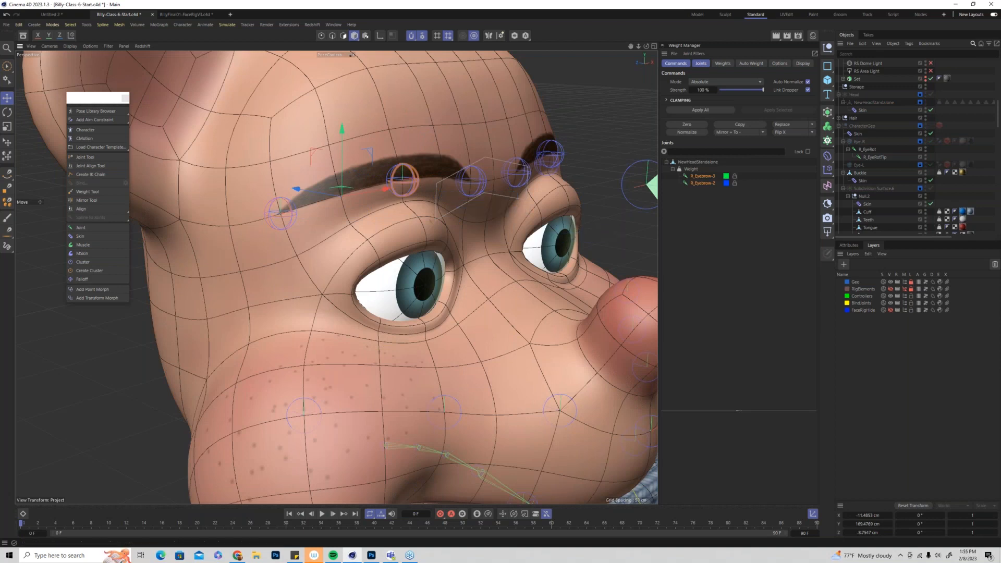
pyautogui.click(854, 246)
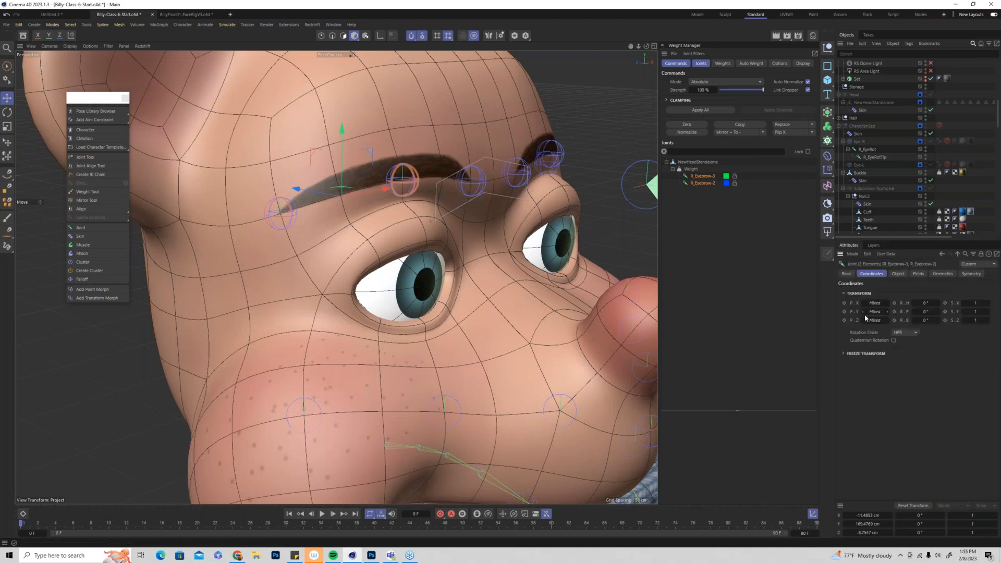
pyautogui.click(843, 354)
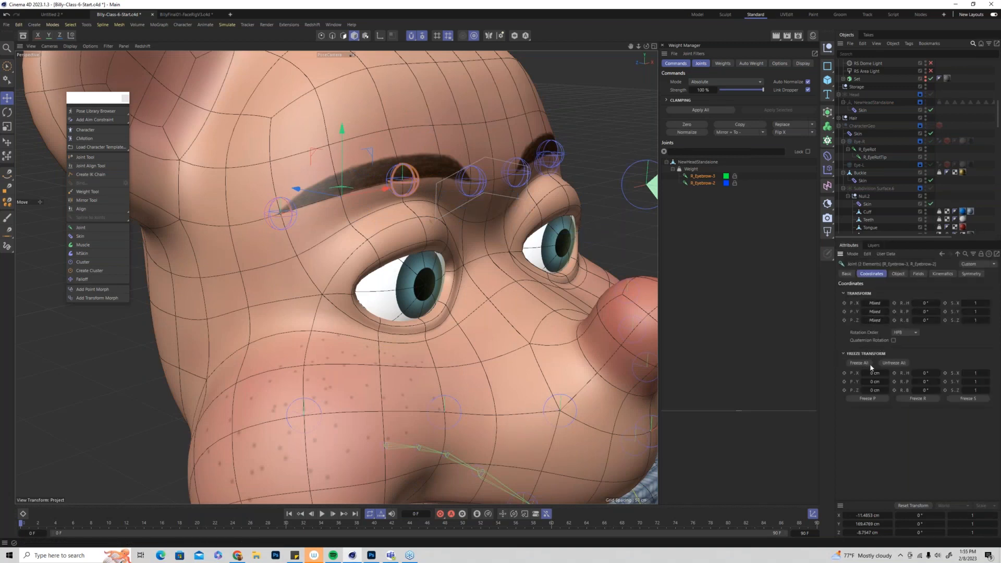
pyautogui.click(859, 364)
# Test the R_Eyebrow-2 joint alone by raising it, shifting it sideways and trying to bring it back by hand
pyautogui.click(422, 117)
pyautogui.click(414, 180)
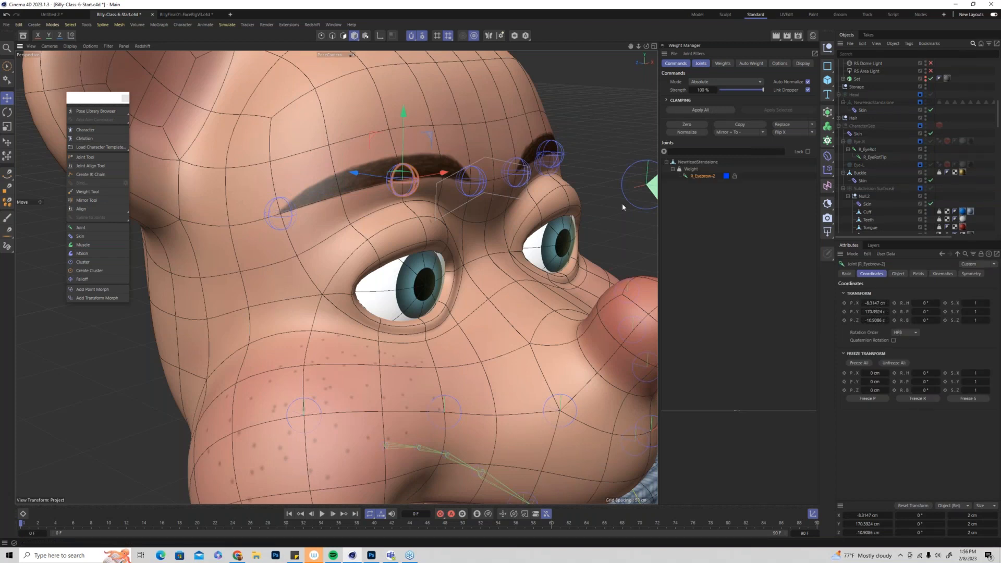
pyautogui.keyDown('alt'); pyautogui.moveTo(420, 155); pyautogui.dragTo(426, 213); pyautogui.keyUp('alt')
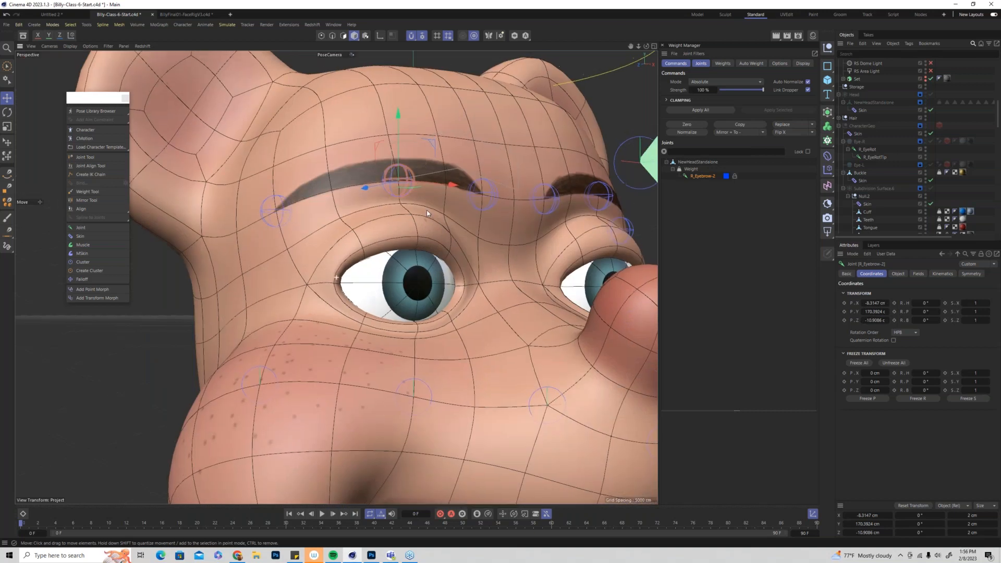
pyautogui.keyDown('alt'); pyautogui.moveTo(427, 213); pyautogui.dragTo(431, 270, button='middle'); pyautogui.keyUp('alt')
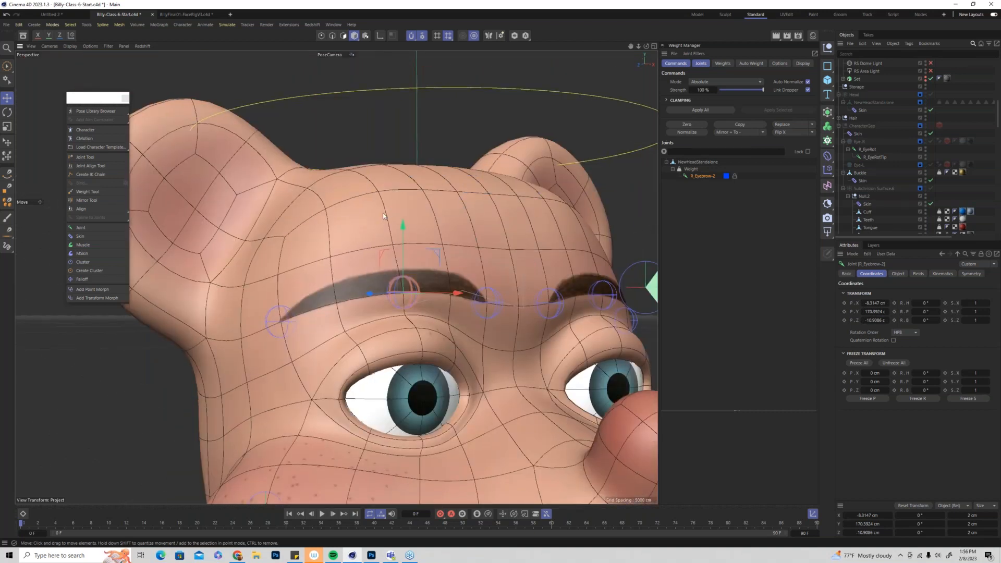
pyautogui.moveTo(405, 224); pyautogui.dragTo(411, 178)
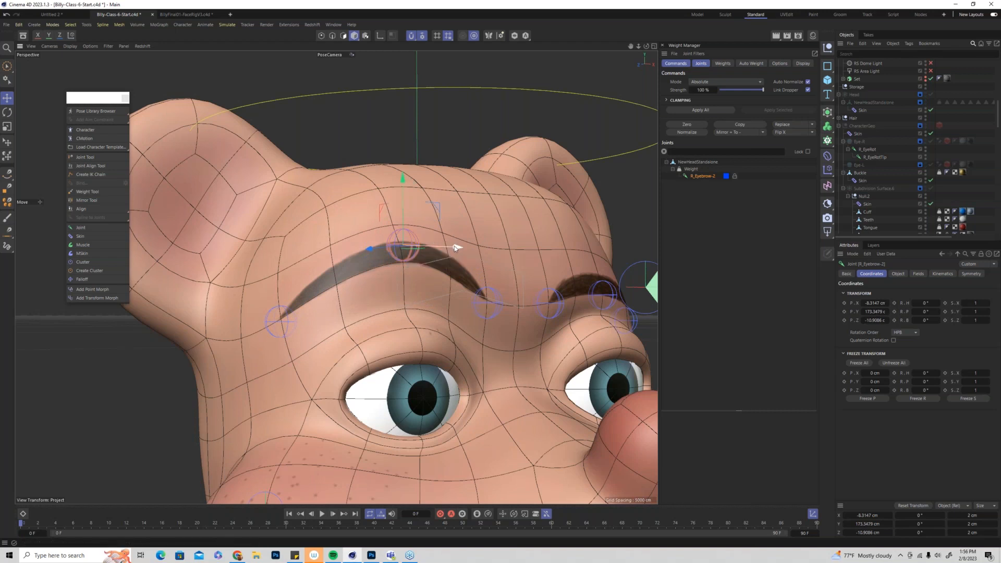
pyautogui.moveTo(455, 246); pyautogui.dragTo(431, 246)
pyautogui.keyDown('alt'); pyautogui.moveTo(549, 277); pyautogui.dragTo(524, 252); pyautogui.keyUp('alt')
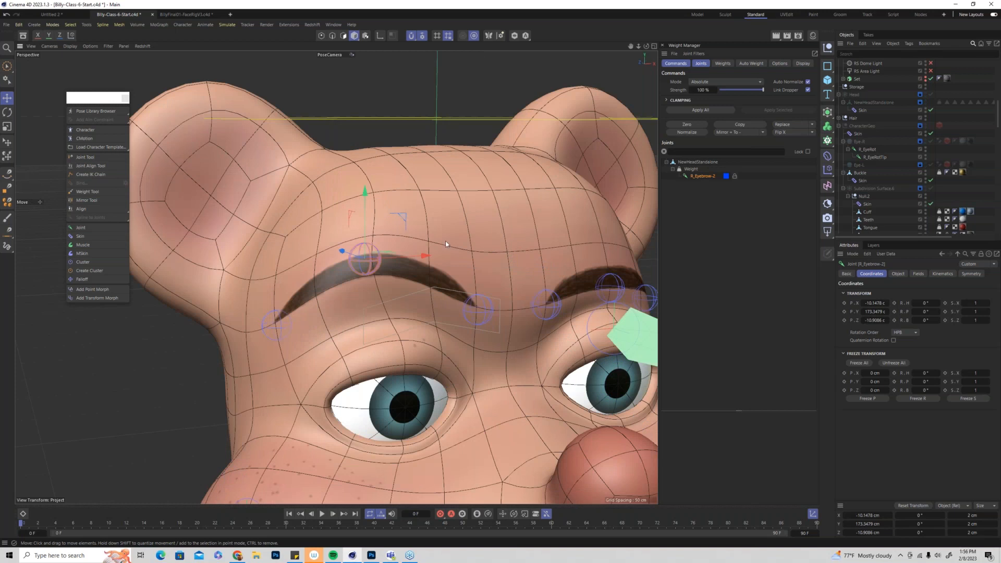
pyautogui.moveTo(425, 257); pyautogui.dragTo(452, 256)
pyautogui.moveTo(394, 198); pyautogui.dragTo(400, 222)
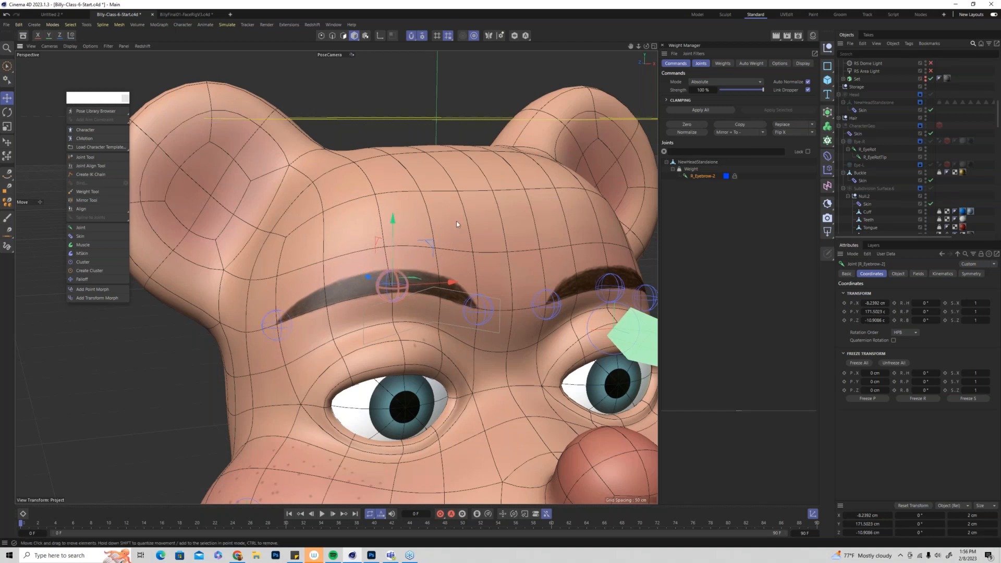
pyautogui.moveTo(457, 225); pyautogui.dragTo(456, 238)
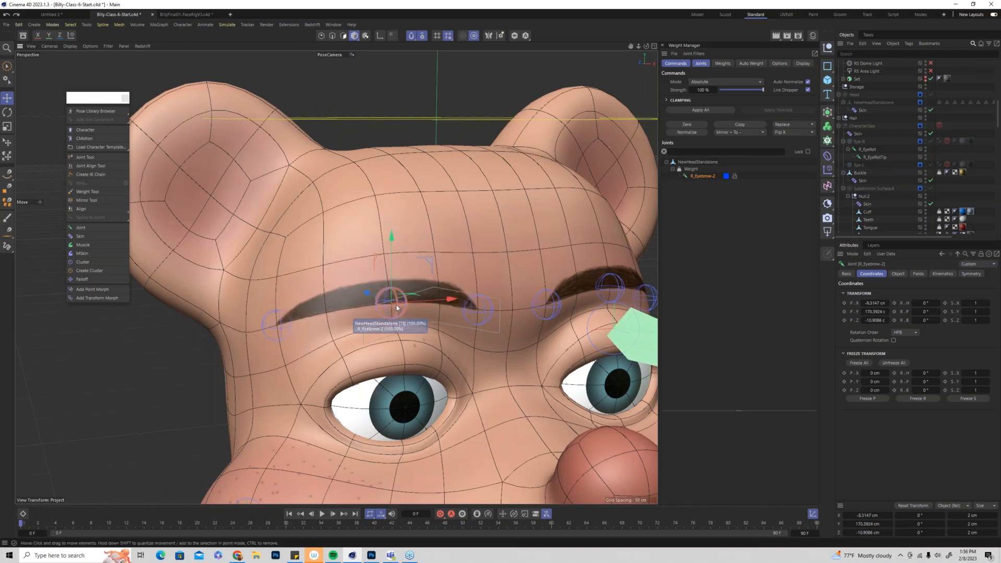
# Freeze all transforms of the R_Eyebrow-2 joint and collapse its Freeze Transform settings
pyautogui.click(862, 362)
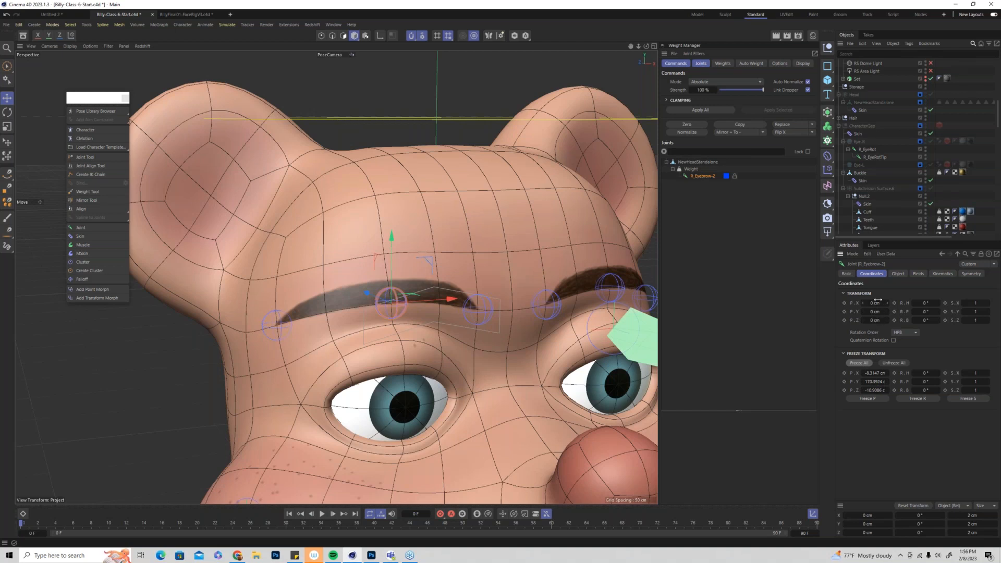
pyautogui.click(843, 354)
pyautogui.click(844, 354)
pyautogui.click(844, 354)
# Reset the displaced R_Eyebrow-2 joint to 0 cm in X and Y, and adjust its Y position to 1 cm
pyautogui.keyDown('alt'); pyautogui.moveTo(408, 324); pyautogui.dragTo(391, 292); pyautogui.keyUp('alt')
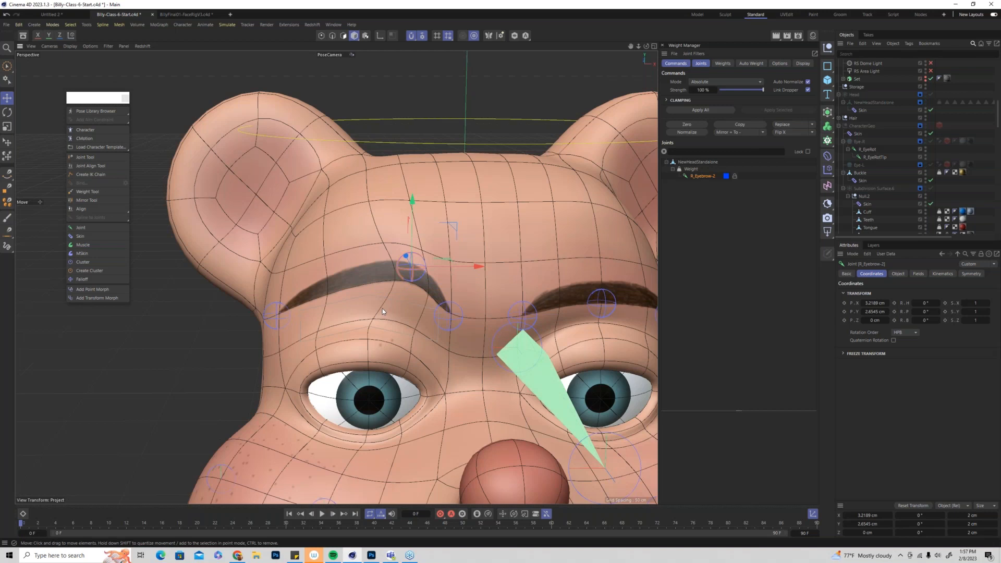
pyautogui.click(874, 301)
pyautogui.write('0')
pyautogui.press('Tab')
pyautogui.write('0')
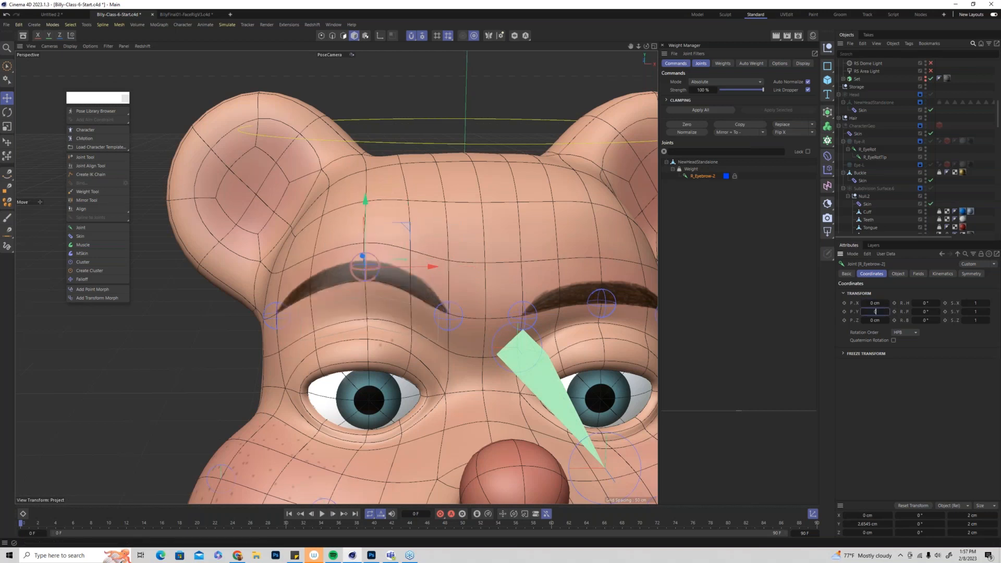
pyautogui.press('Return')
pyautogui.click(886, 312)
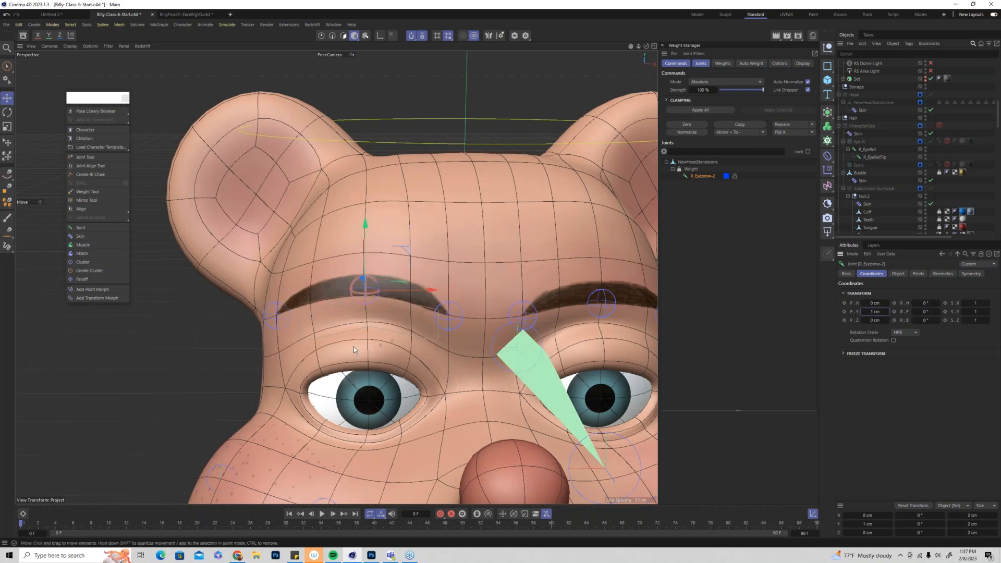
# Examine the face and its joints from both sides, including the eye joint chain in front of the brow
pyautogui.keyDown('alt'); pyautogui.moveTo(383, 310); pyautogui.dragTo(627, 315); pyautogui.keyUp('alt')
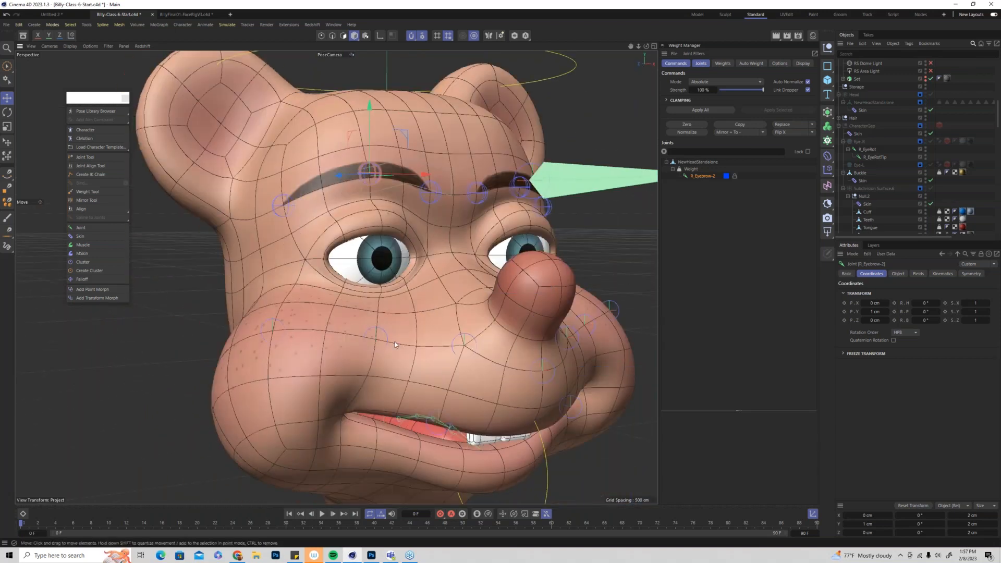
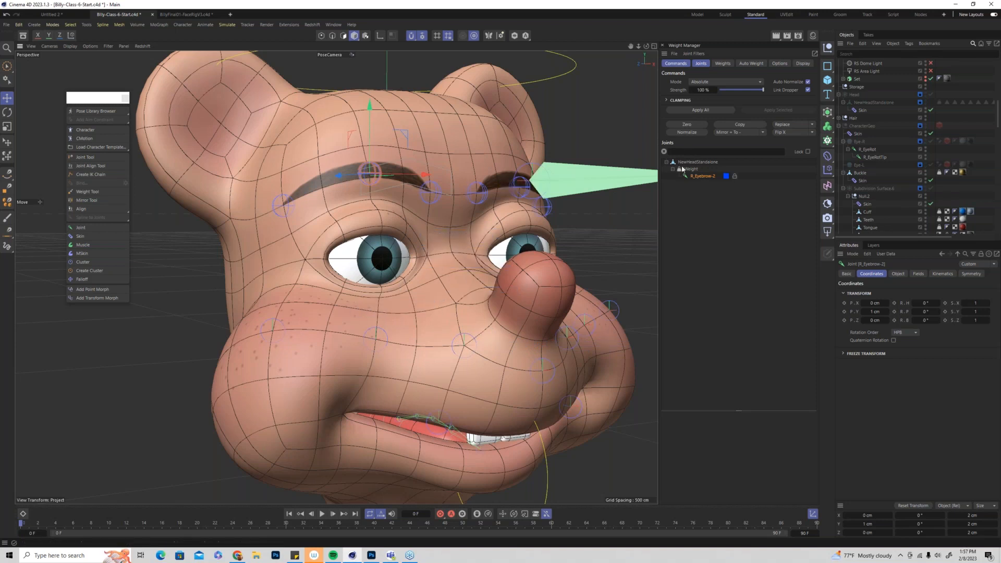
pyautogui.scroll(1, 263, 270)
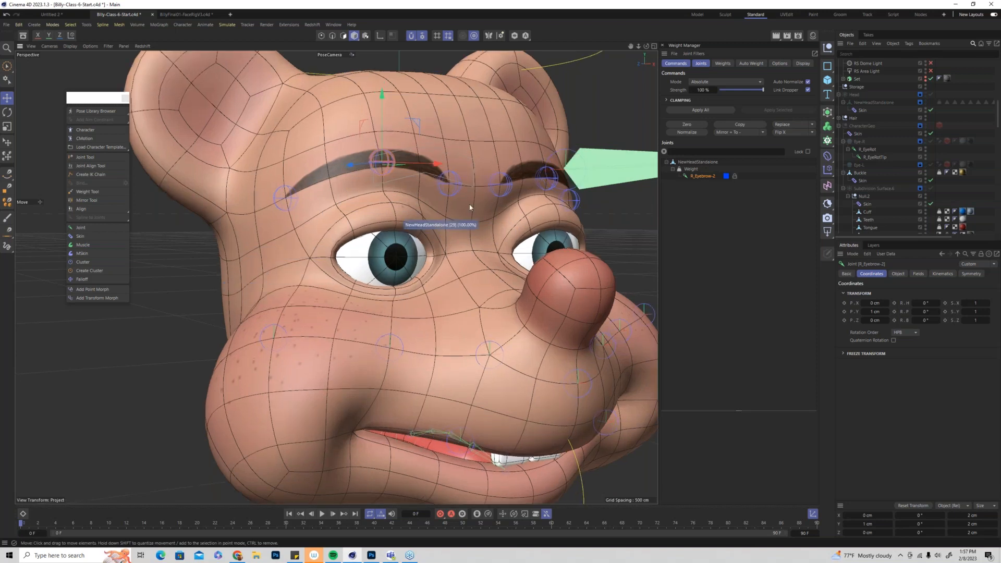
pyautogui.moveTo(490, 207)
pyautogui.keyDown('alt'); pyautogui.mouseDown(button='middle')
pyautogui.moveTo(407, 286)
pyautogui.moveTo(475, 214)
pyautogui.mouseUp(button='middle'); pyautogui.keyUp('alt')
pyautogui.moveTo(440, 221)
pyautogui.keyDown('alt'); pyautogui.mouseDown()
pyautogui.moveTo(456, 237)
pyautogui.moveTo(414, 224)
pyautogui.moveTo(423, 228)
pyautogui.mouseUp(); pyautogui.keyUp('alt')
pyautogui.keyDown('alt'); pyautogui.moveTo(528, 224); pyautogui.dragTo(445, 239, button='middle'); pyautogui.keyUp('alt')
pyautogui.keyDown('alt'); pyautogui.moveTo(445, 242); pyautogui.dragTo(488, 168); pyautogui.keyUp('alt')
pyautogui.scroll(4, 883, 84)
pyautogui.scroll(4, 884, 84)
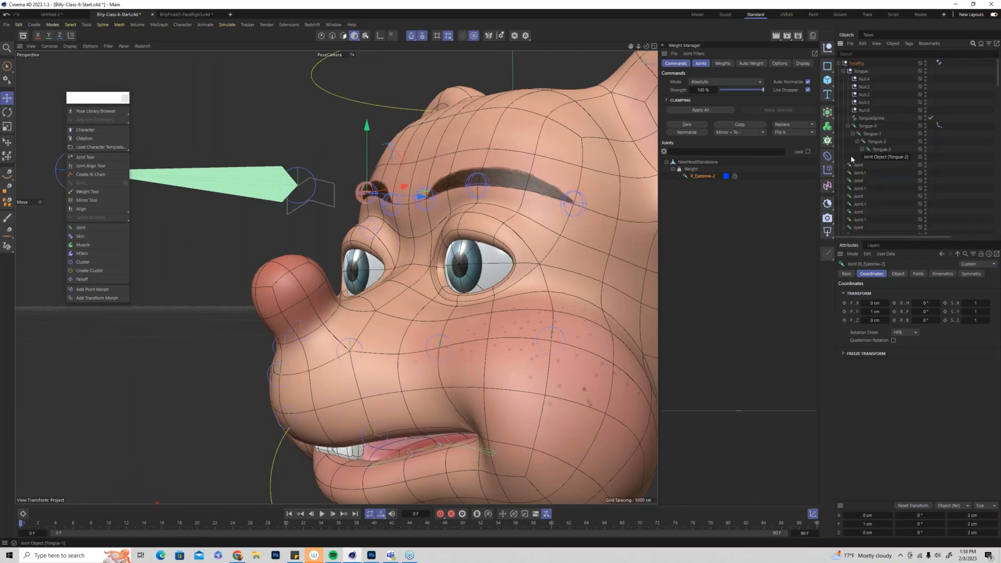
# Select the R_EyeRot joint and set its X, Y and Z positions to 0 cm to center it on Eye-R
pyautogui.click(308, 176)
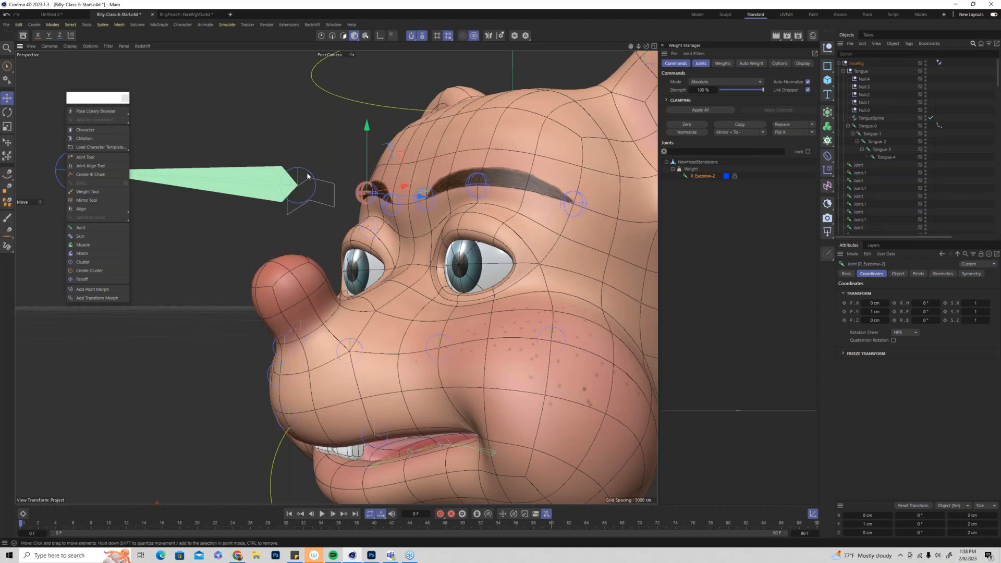
pyautogui.keyDown('alt'); pyautogui.moveTo(372, 182); pyautogui.dragTo(423, 153); pyautogui.keyUp('alt')
pyautogui.keyDown('alt'); pyautogui.moveTo(424, 153); pyautogui.dragTo(446, 137, button='middle'); pyautogui.keyUp('alt')
pyautogui.press('s')
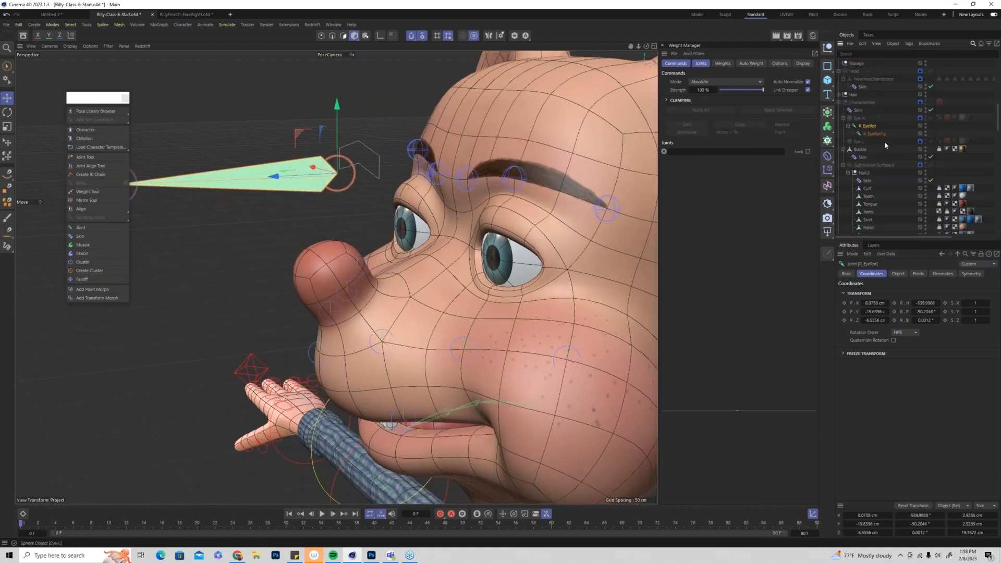
pyautogui.click(874, 303)
pyautogui.write('0')
pyautogui.press('Tab')
pyautogui.write('0')
pyautogui.press('Tab')
pyautogui.write('0')
pyautogui.press('Return')
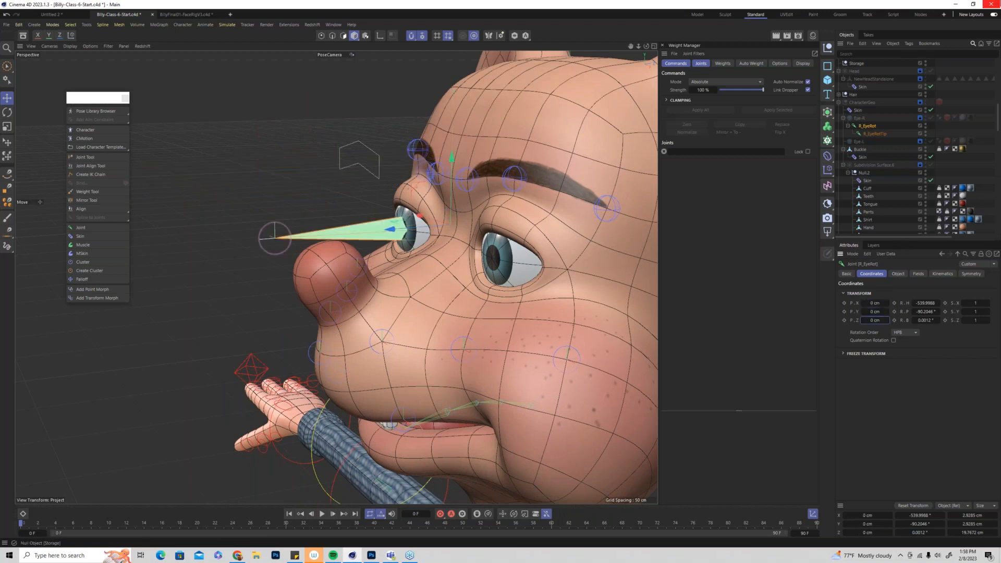
# Try setting the R_EyeRot joint's heading rotation to 180° and undo the entry
pyautogui.keyDown('alt'); pyautogui.moveTo(456, 223); pyautogui.dragTo(362, 245); pyautogui.keyUp('alt')
pyautogui.press('F2')
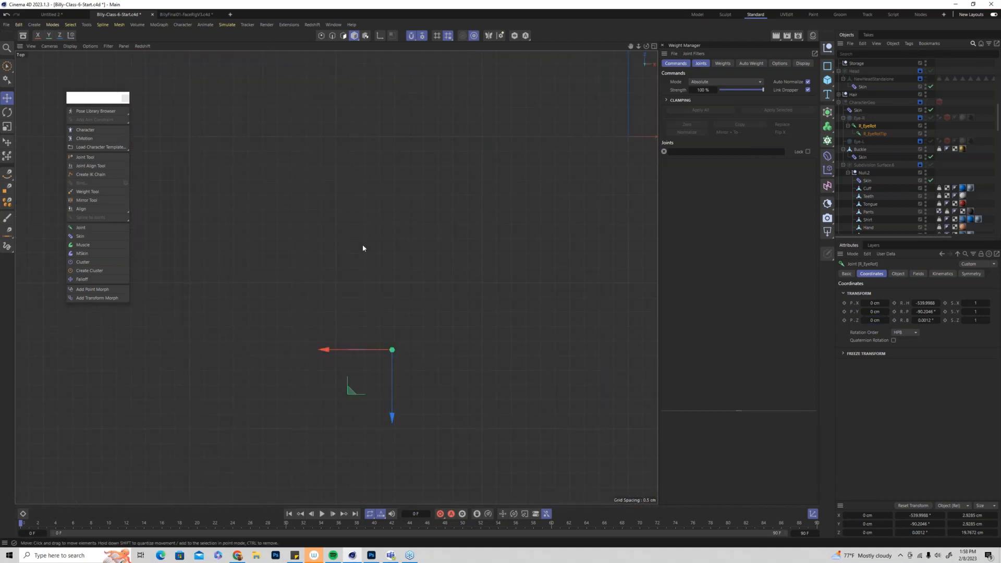
pyautogui.press('F3')
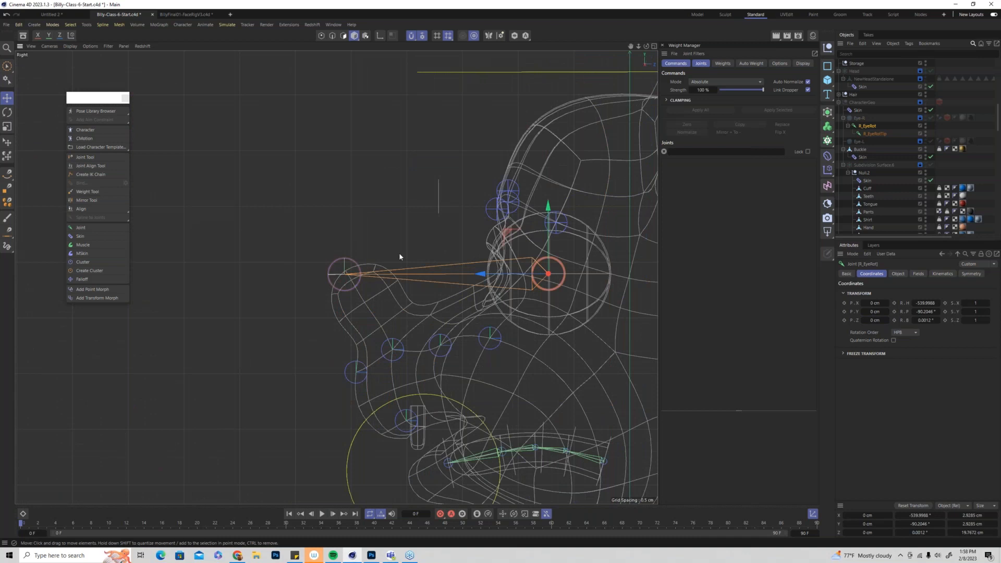
pyautogui.click(333, 266)
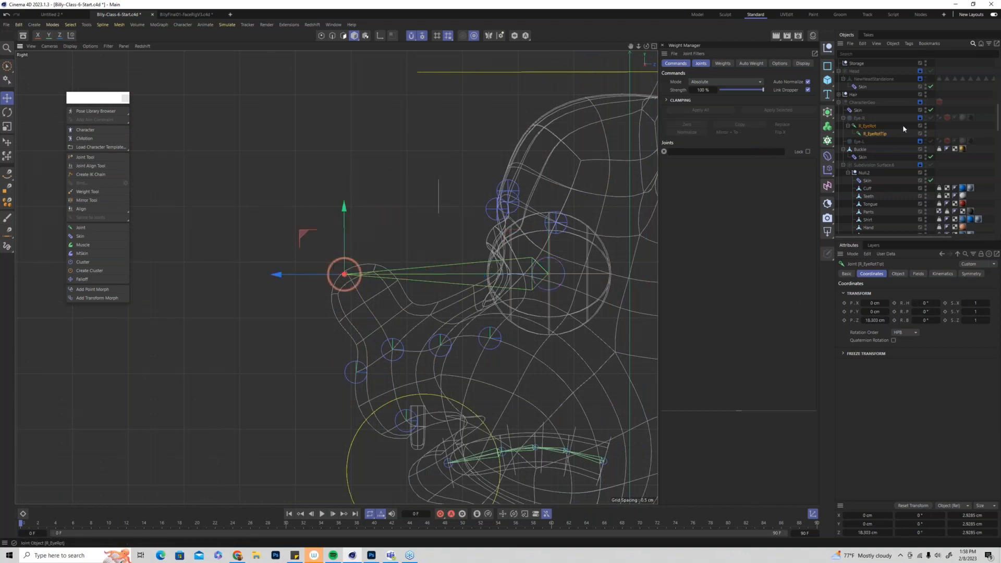
pyautogui.click(866, 126)
pyautogui.doubleClick(927, 319)
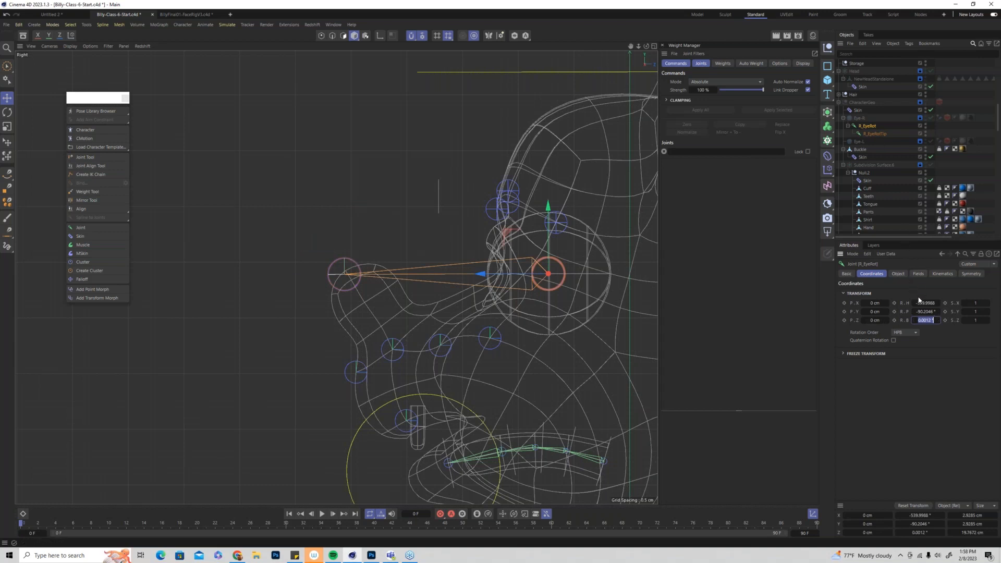
pyautogui.click(923, 302)
pyautogui.write('180')
pyautogui.press('Return')
pyautogui.hotkey('ctrl', 'z')
# Unlock the Geo layer and set the R_EyeRot joint's heading rotation to 180°
pyautogui.click(911, 282)
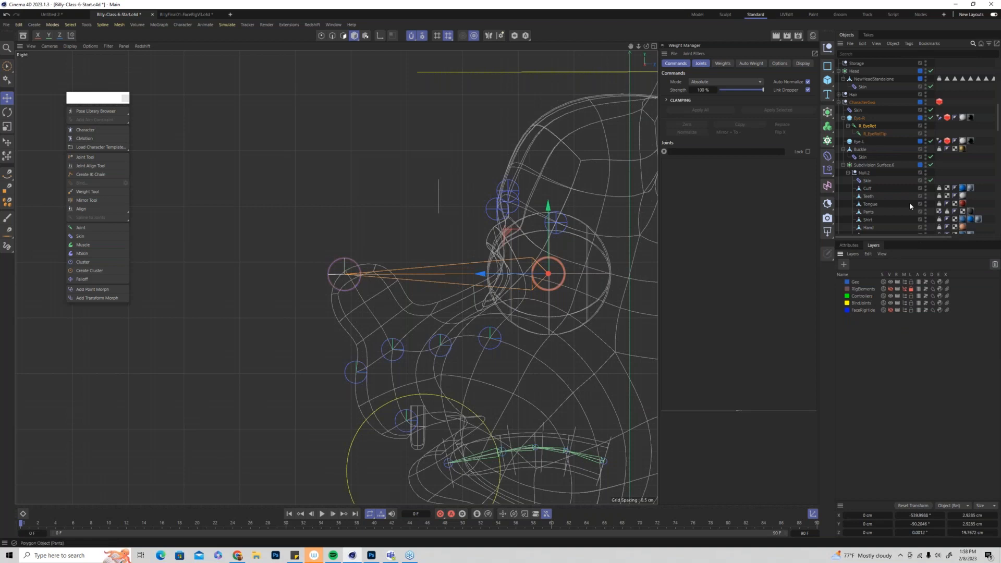
pyautogui.click(849, 246)
pyautogui.doubleClick(924, 304)
pyautogui.write('0')
pyautogui.press('Return')
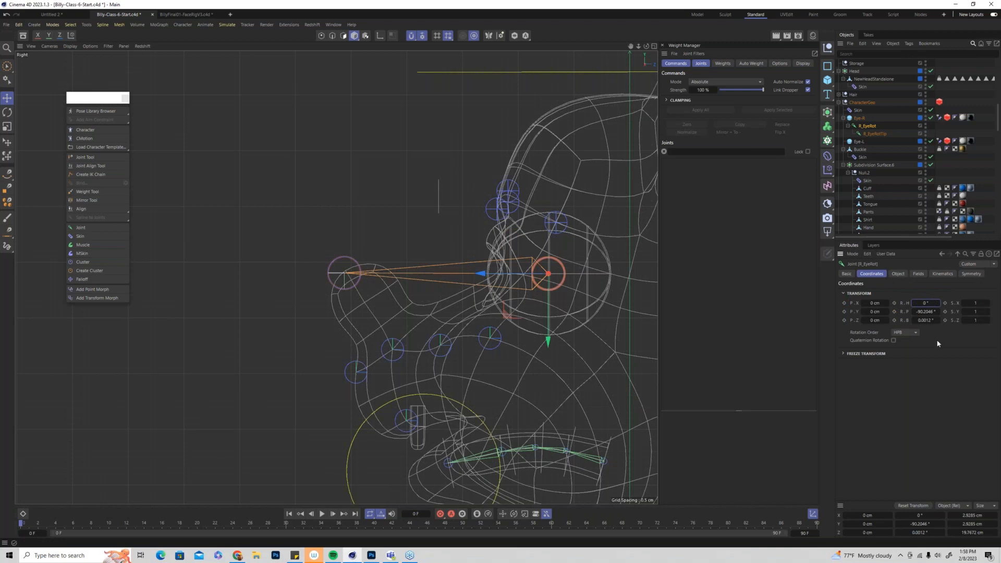
pyautogui.doubleClick(924, 302)
pyautogui.write('180')
pyautogui.press('Return')
# Set the R_EyeRot joint's pitch rotation to -90° and its bank rotation to 0°
pyautogui.press('Tab')
pyautogui.write('+90')
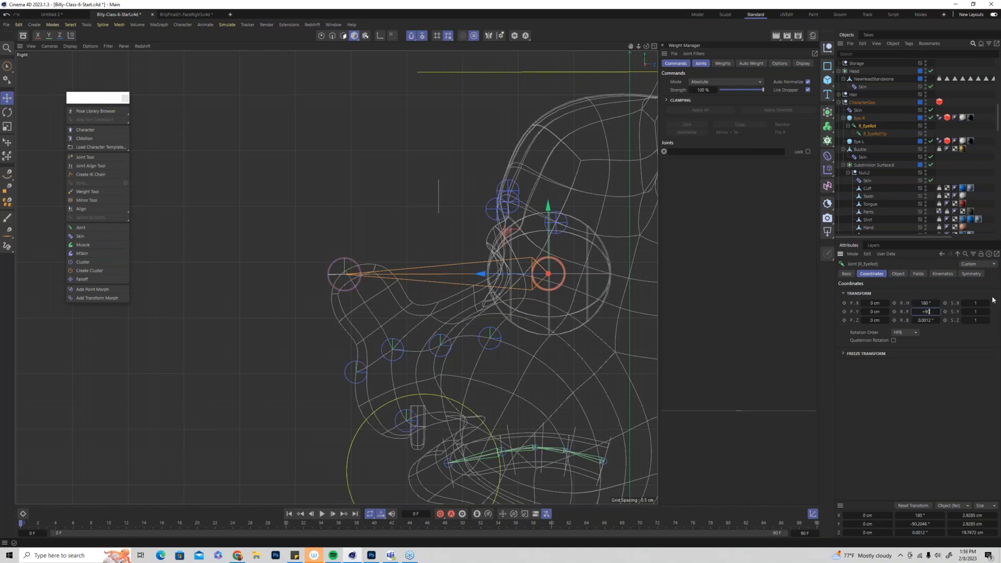
pyautogui.press('Return')
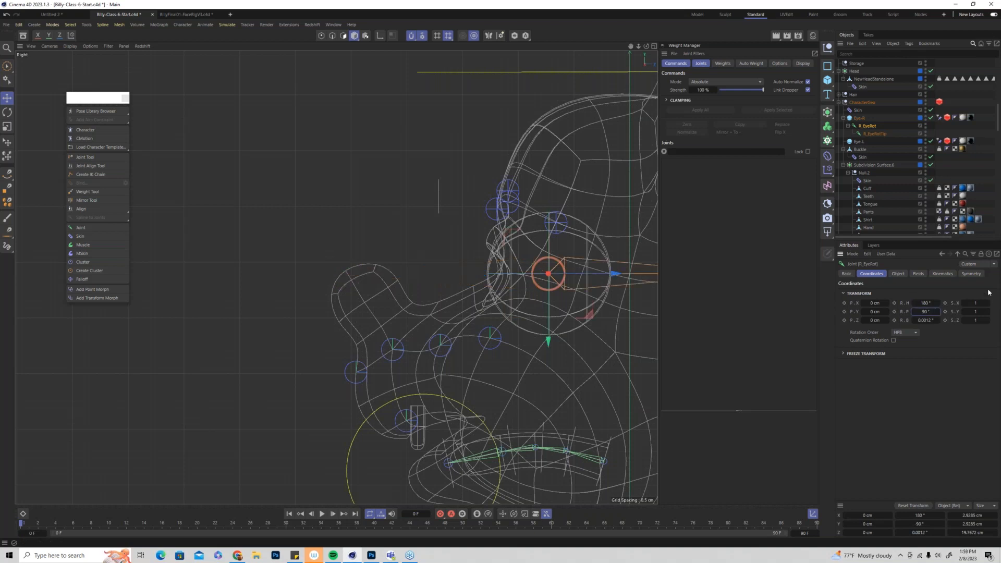
pyautogui.click(927, 311)
pyautogui.write('-')
pyautogui.press('Return')
pyautogui.doubleClick(926, 320)
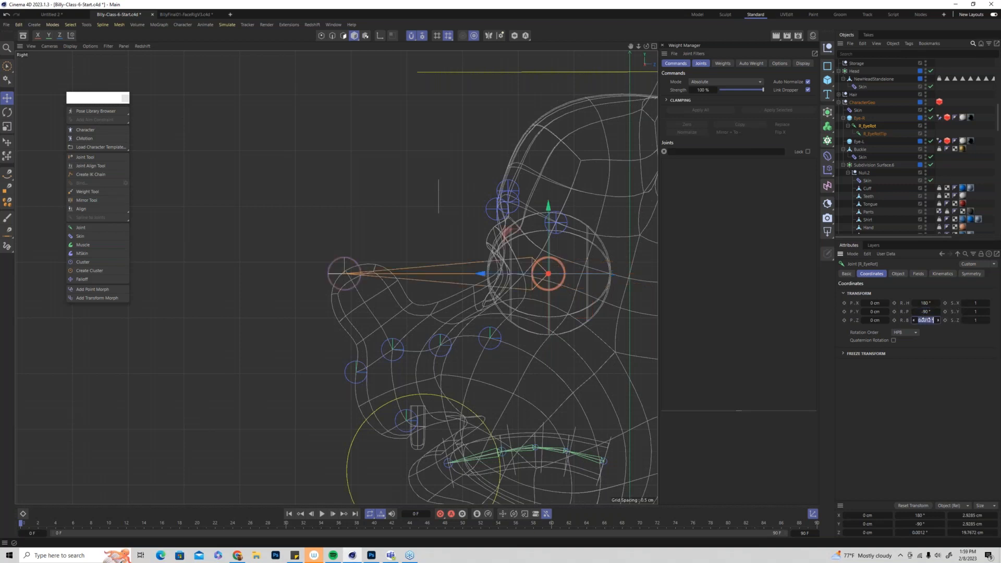
pyautogui.write('0')
pyautogui.press('Return')
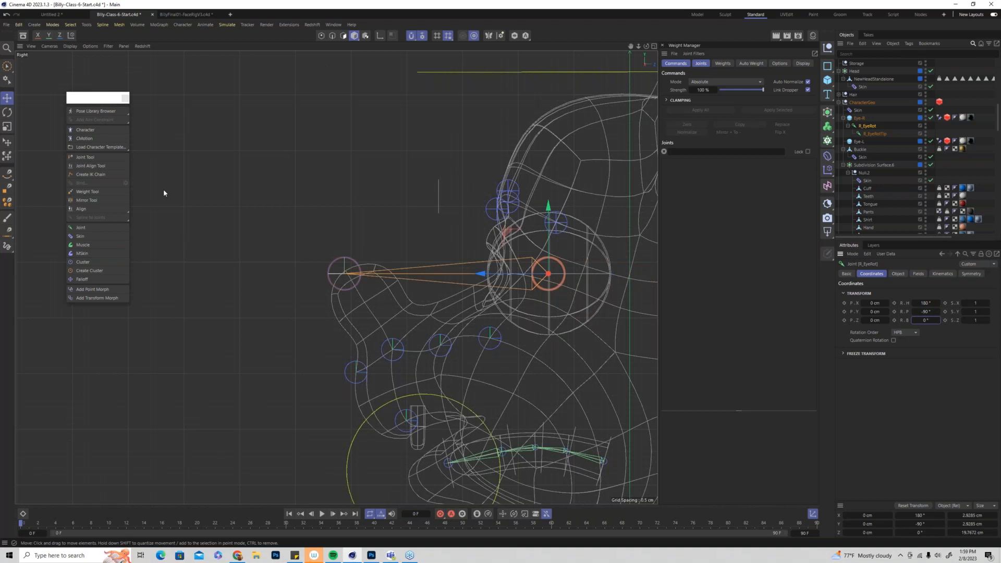
# Shorten the eye joint chain by moving R_EyeRotTip back toward the pupil, to a Z position of about 6.16 cm
pyautogui.click(331, 270)
pyautogui.moveTo(293, 271); pyautogui.dragTo(329, 263)
pyautogui.press('F1')
# Move the R_EyeRot joint chain out of Eye-R and make it the first child of FaceRig
pyautogui.scroll(5, 875, 78)
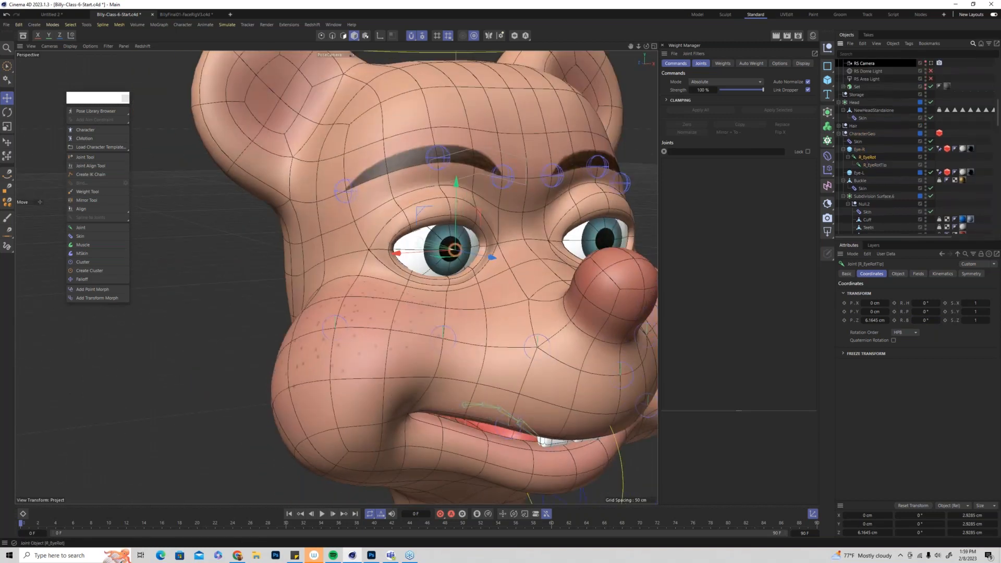
pyautogui.scroll(6, 865, 104)
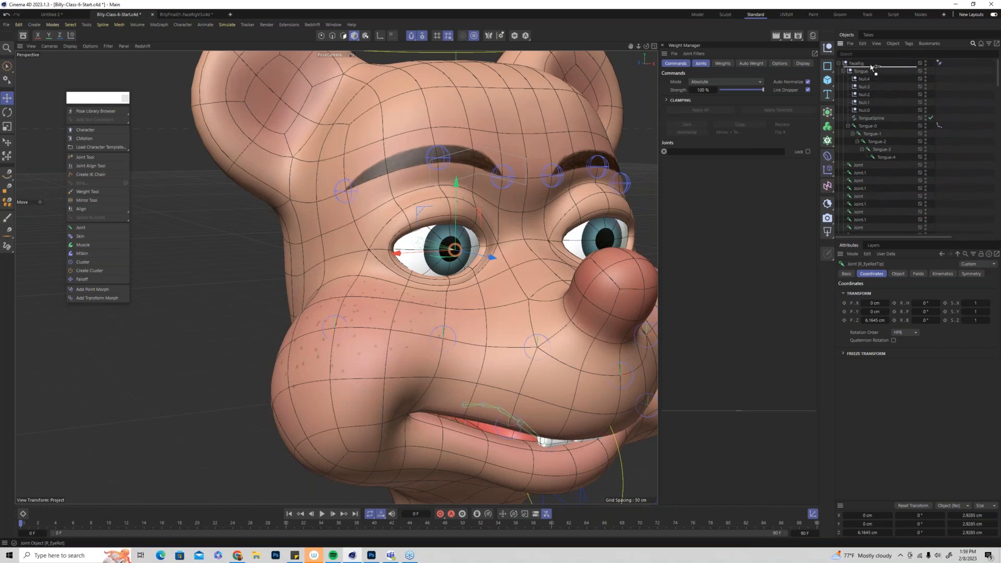
pyautogui.scroll(-10, 890, 98)
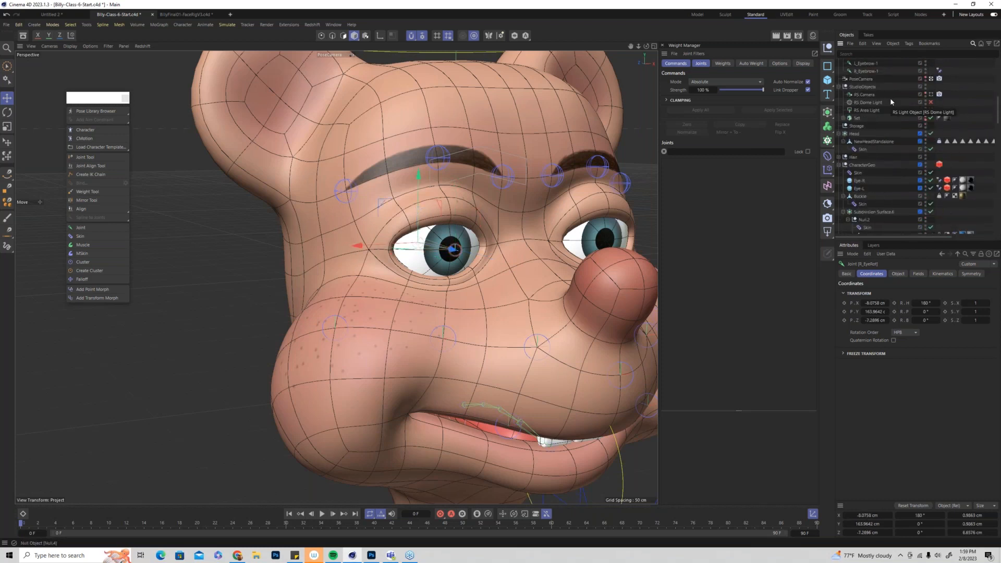
# Add a Constraint tag to Eye-R with a Parent constraint that targets the R_EyeRot joint
pyautogui.click(860, 181)
pyautogui.rightClick(862, 182)
pyautogui.moveTo(895, 209)
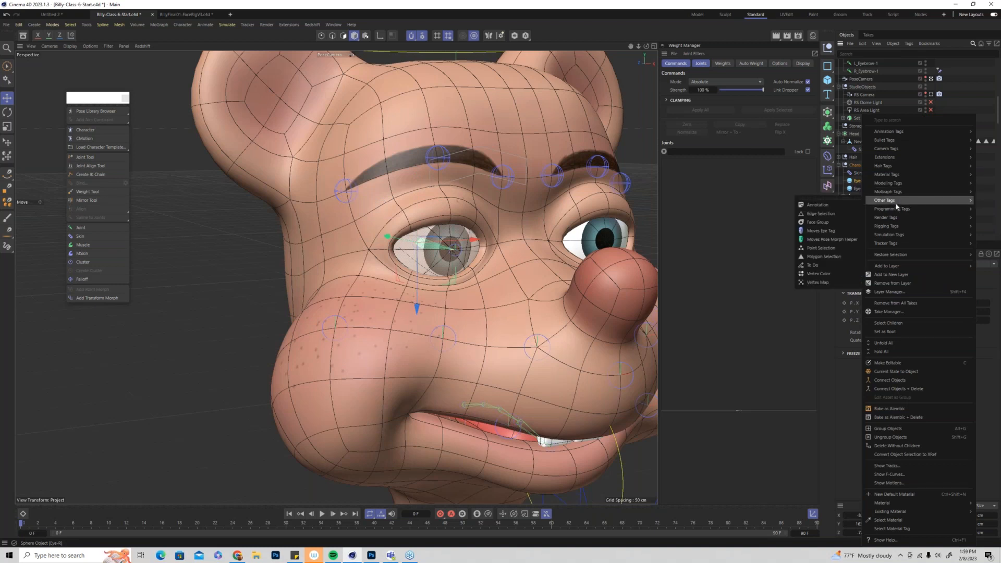
pyautogui.moveTo(898, 237)
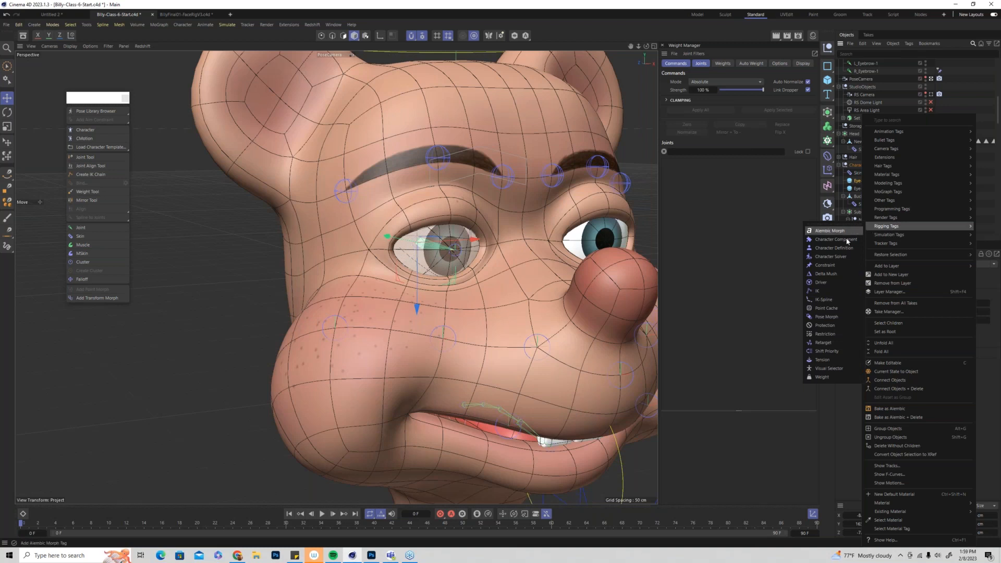
pyautogui.click(825, 264)
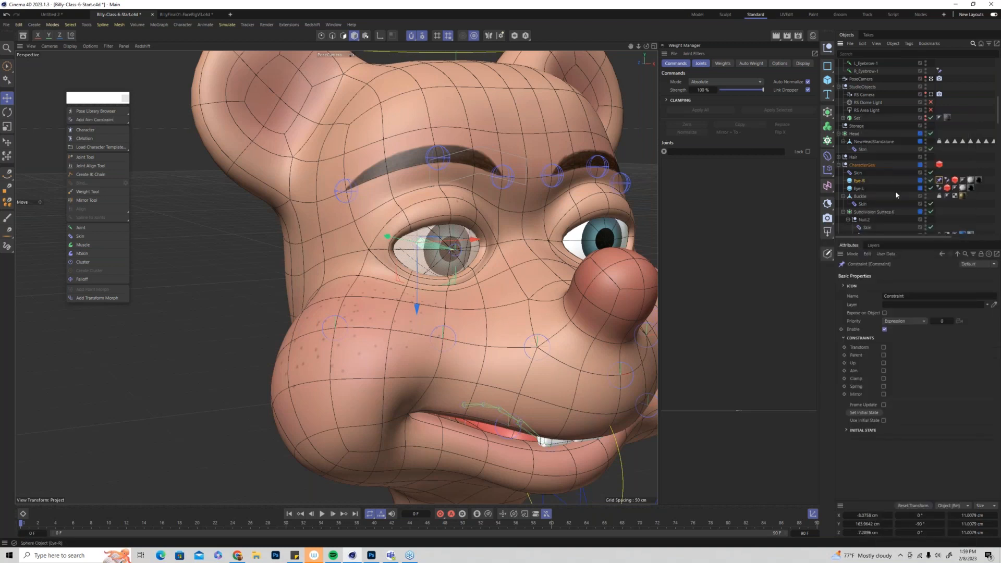
pyautogui.click(883, 354)
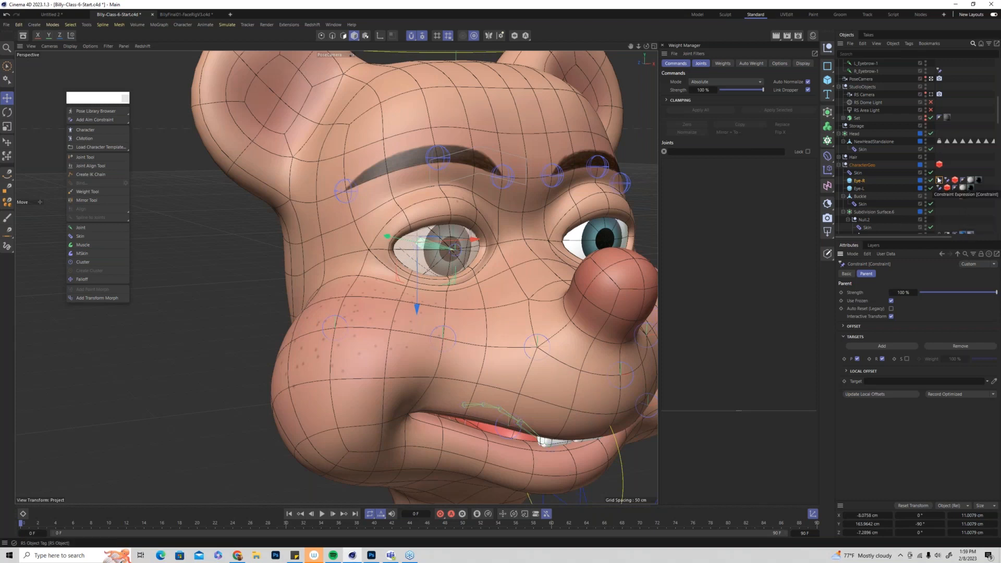
pyautogui.scroll(-5, 870, 163)
pyautogui.moveTo(863, 71); pyautogui.dragTo(896, 381)
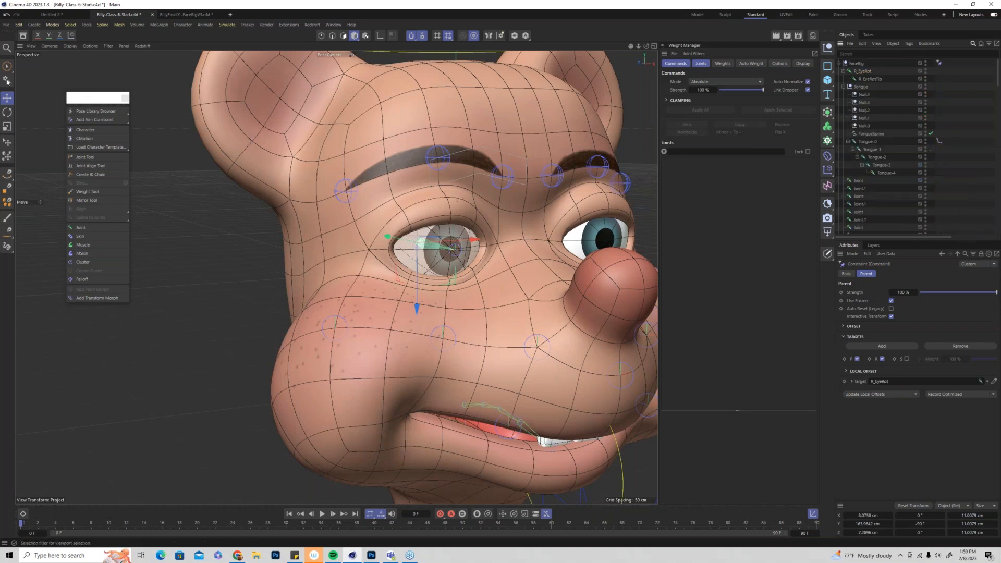
# Try rotating the R_EyeRot joint to test the right eye's constraint, and undo the rotation
pyautogui.click(7, 98)
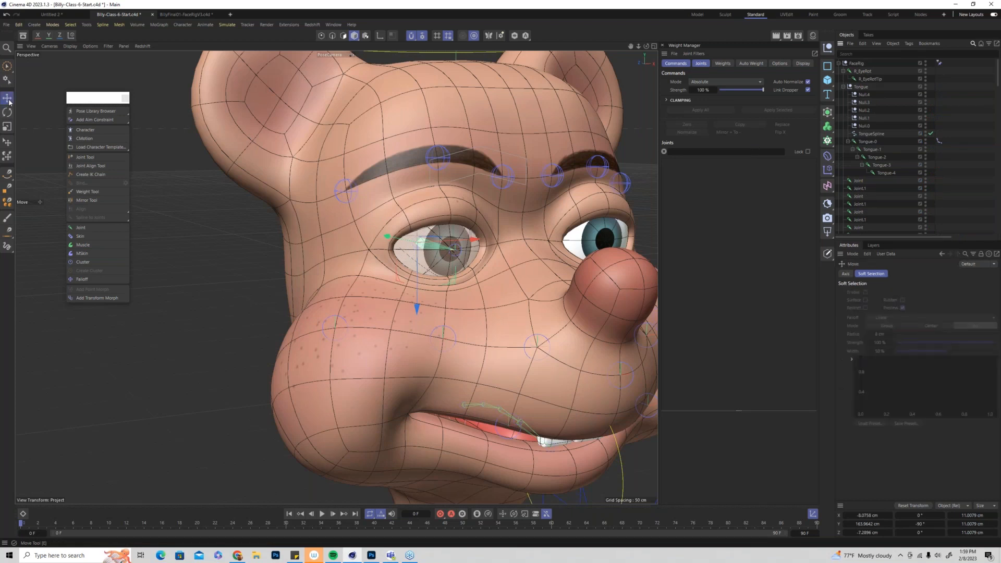
pyautogui.click(115, 279)
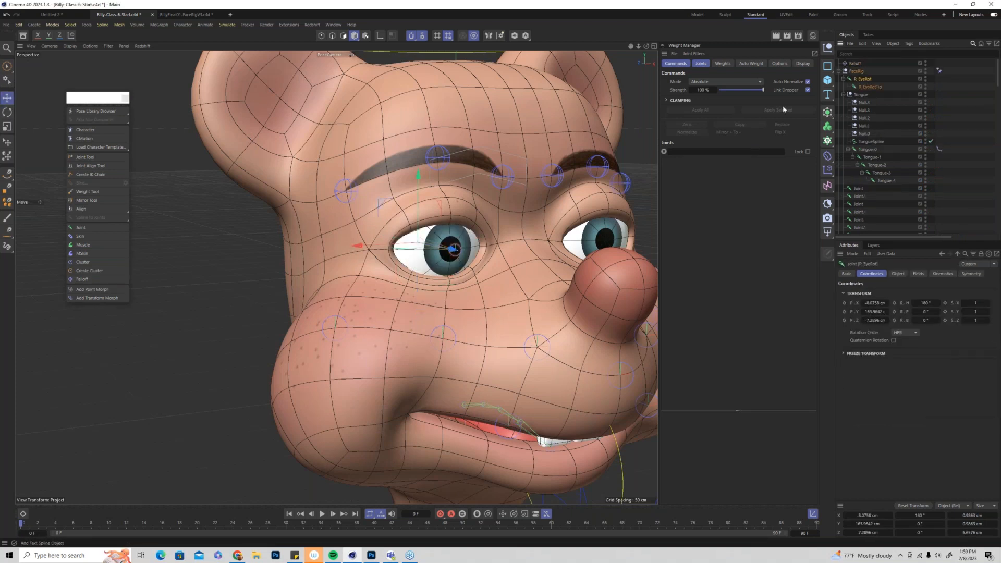
pyautogui.click(7, 112)
pyautogui.moveTo(452, 248); pyautogui.dragTo(469, 247)
pyautogui.hotkey('ctrl', 'z')
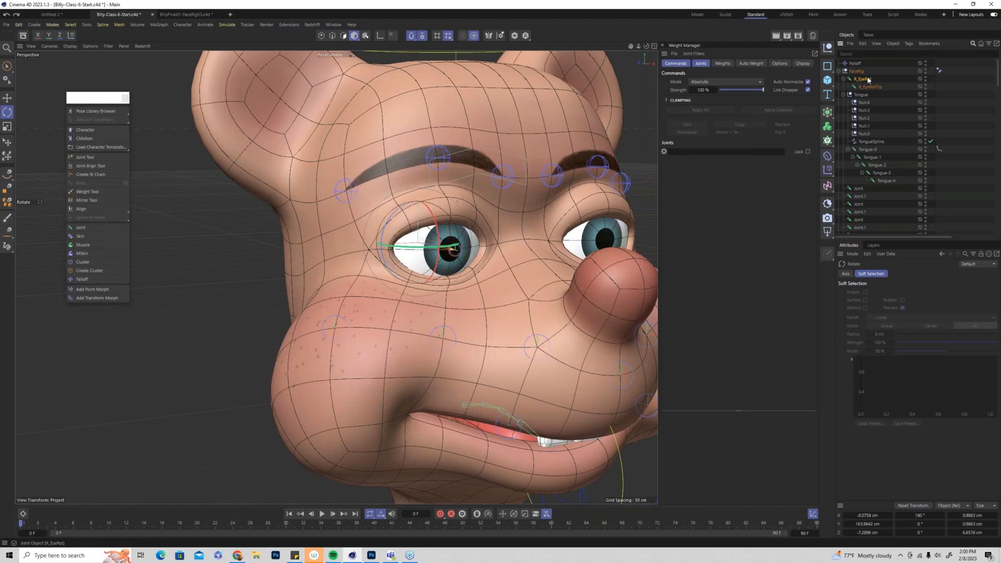
# Delete the old constraint tags targeting the head controller from Eye-R and Eye-L
pyautogui.click(863, 79)
pyautogui.scroll(-5, 871, 146)
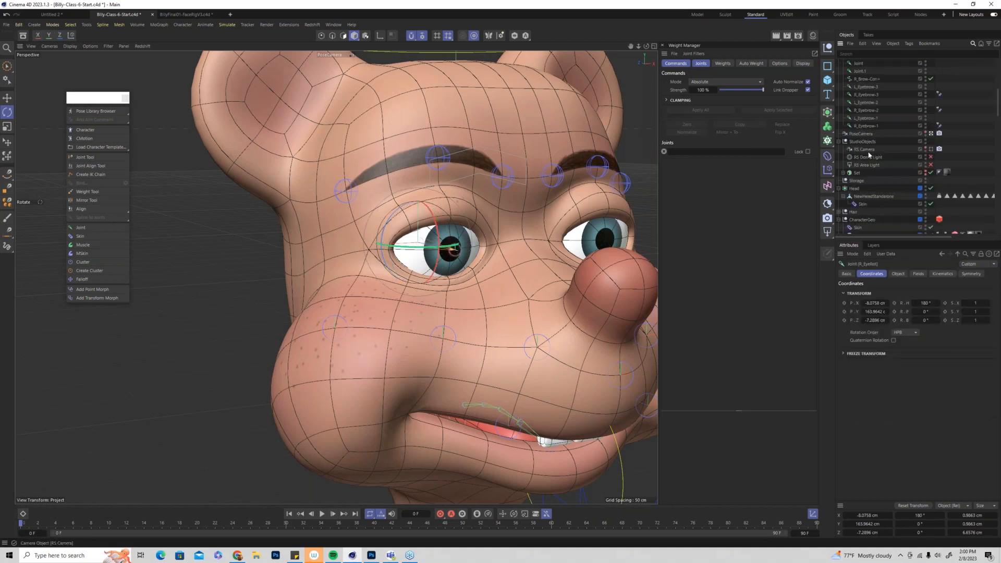
pyautogui.scroll(-3, 870, 202)
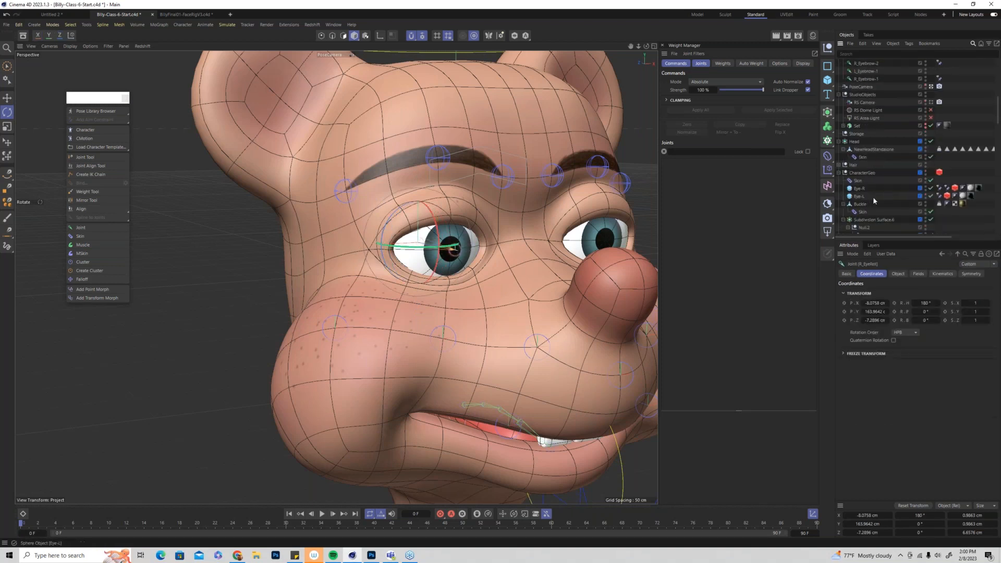
pyautogui.click(947, 188)
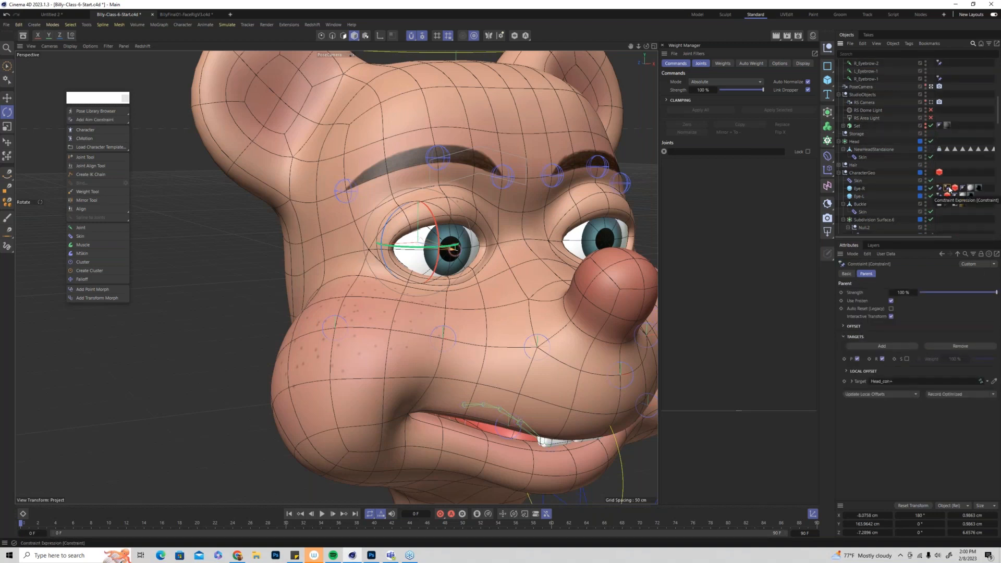
pyautogui.moveTo(947, 189); pyautogui.dragTo(939, 194)
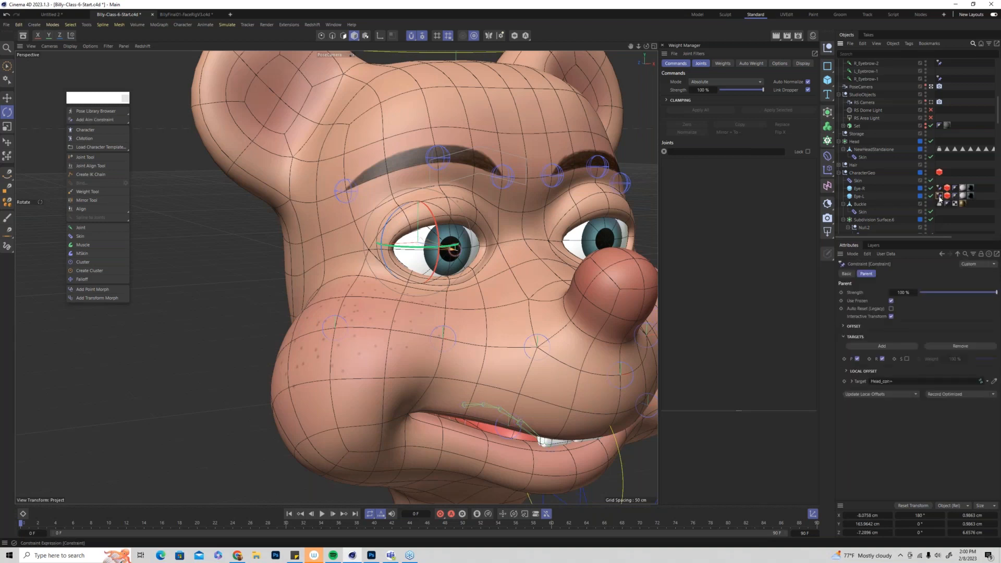
pyautogui.press('Delete')
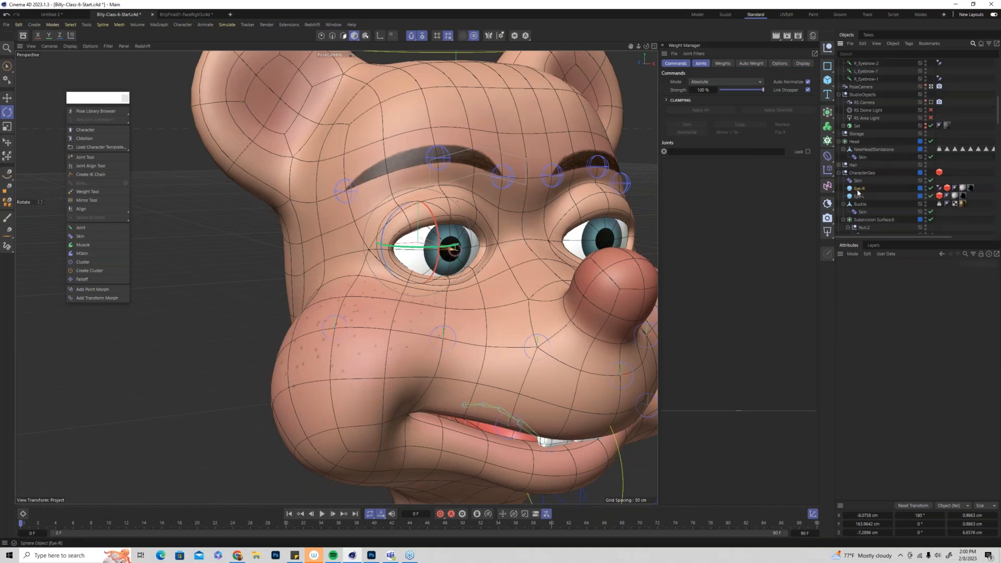
# Try rotating the Eye-R sphere directly and undo the rotation
pyautogui.click(858, 189)
pyautogui.moveTo(421, 226); pyautogui.dragTo(485, 233)
pyautogui.hotkey('ctrl', 'z')
# Lock the Geo layer again to protect the geometry from selection
pyautogui.click(873, 245)
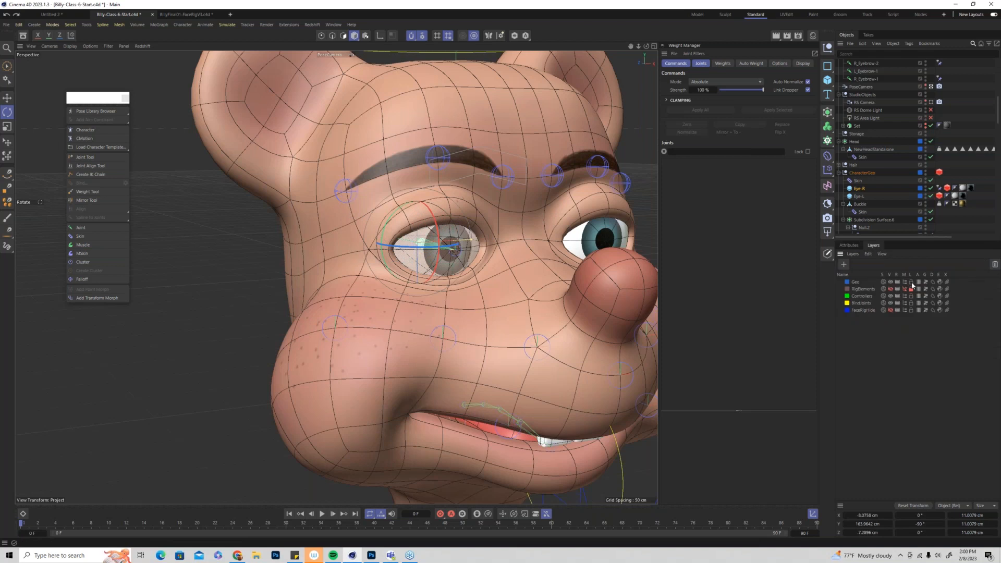
pyautogui.click(911, 282)
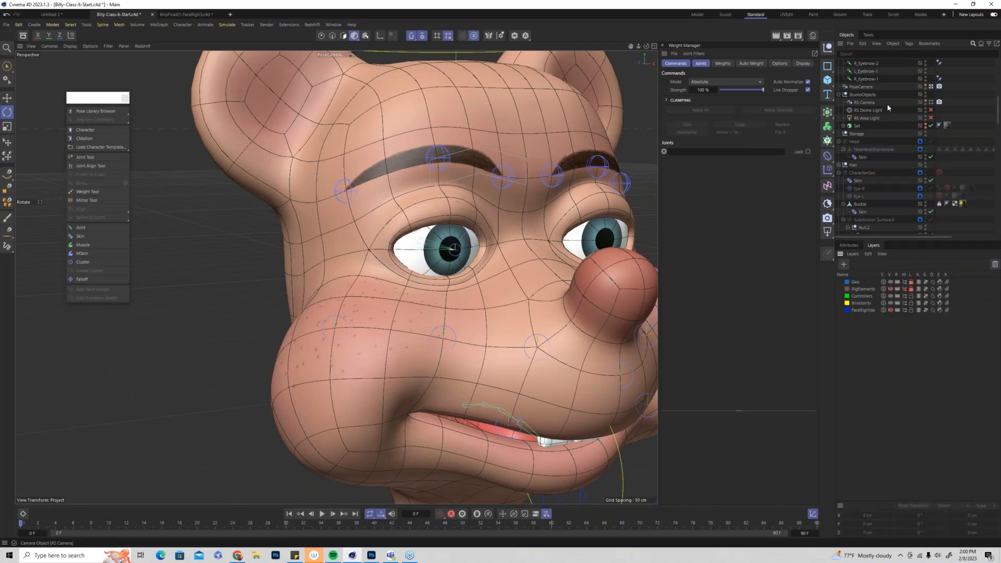
# Check that Eye-R follows R_EyeRot with a trial rotation of the joint, and undo it
pyautogui.scroll(5, 886, 103)
pyautogui.click(862, 79)
pyautogui.moveTo(420, 231)
pyautogui.mouseDown()
pyautogui.moveTo(413, 237)
pyautogui.moveTo(412, 214)
pyautogui.moveTo(396, 229)
pyautogui.moveTo(420, 211)
pyautogui.mouseUp()
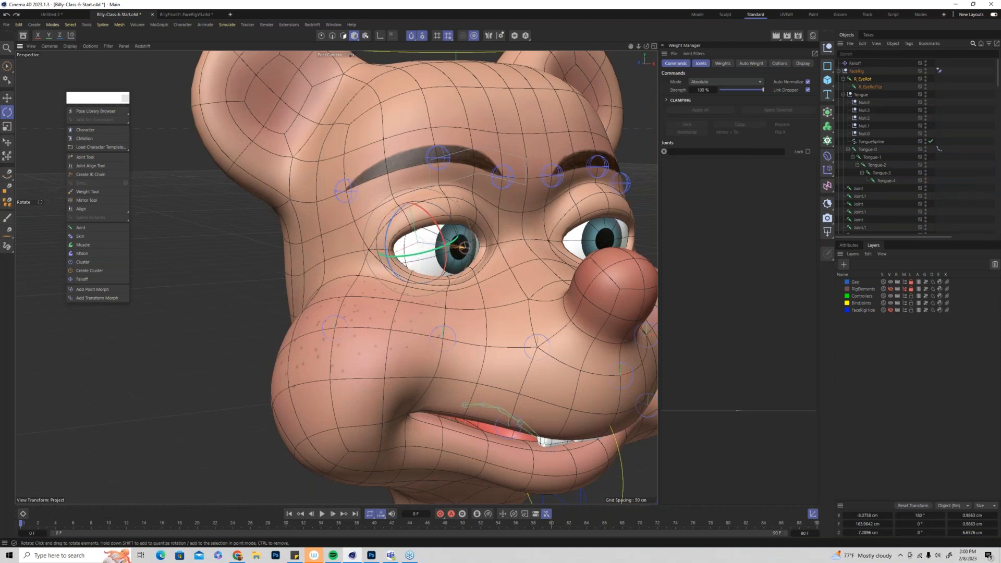
pyautogui.hotkey('ctrl', 'z')
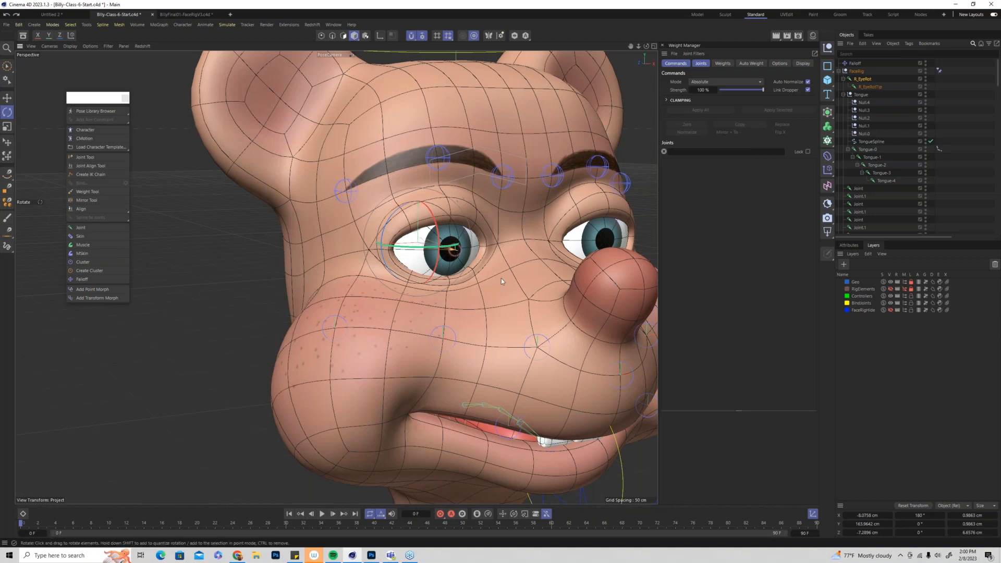
# Switch to the BillyFinal01-FaceRigV3 project and examine the joints around the eyes and eyelids up close
pyautogui.scroll(-2, 442, 263)
pyautogui.keyDown('alt'); pyautogui.moveTo(503, 262); pyautogui.dragTo(449, 275); pyautogui.keyUp('alt')
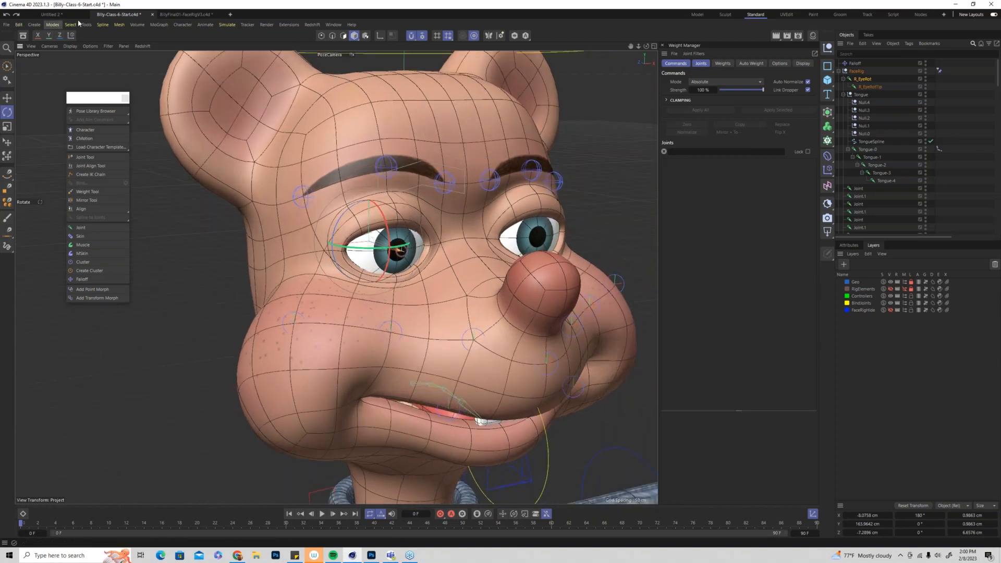
pyautogui.click(176, 16)
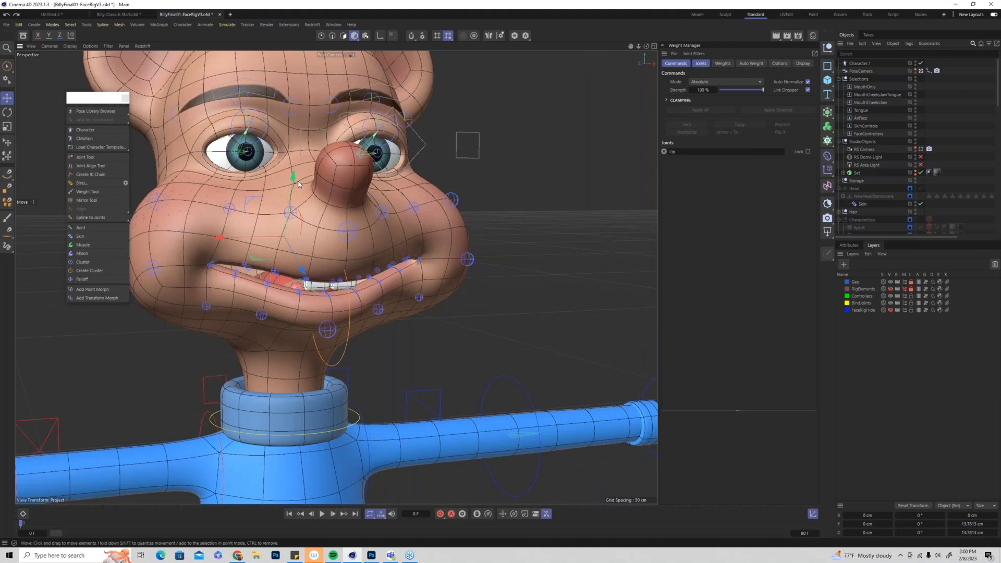
pyautogui.keyDown('alt'); pyautogui.moveTo(311, 198); pyautogui.dragTo(369, 274, button='middle'); pyautogui.keyUp('alt')
pyautogui.keyDown('alt'); pyautogui.moveTo(334, 261); pyautogui.dragTo(319, 240); pyautogui.keyUp('alt')
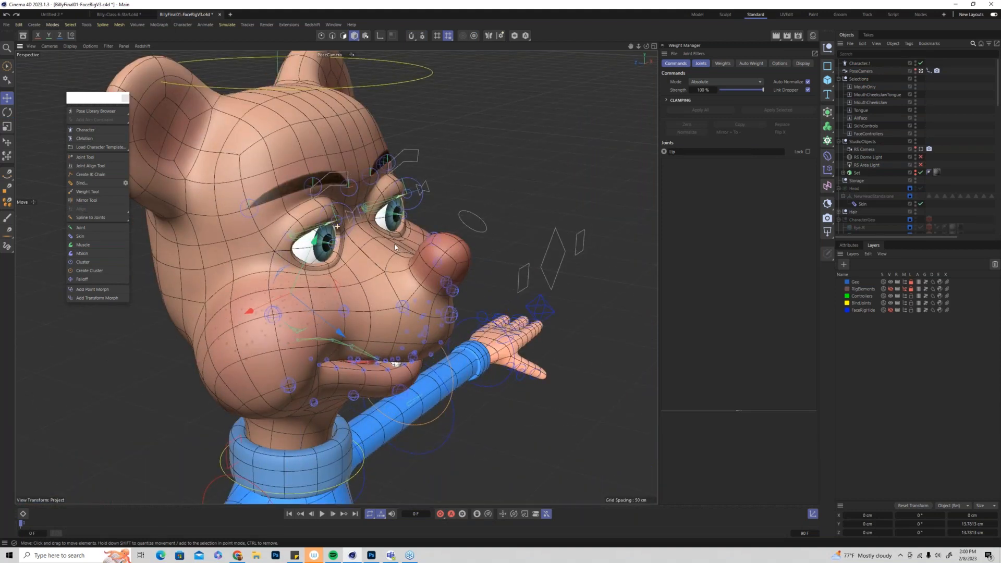
pyautogui.scroll(2, 318, 241)
pyautogui.scroll(4, 318, 241)
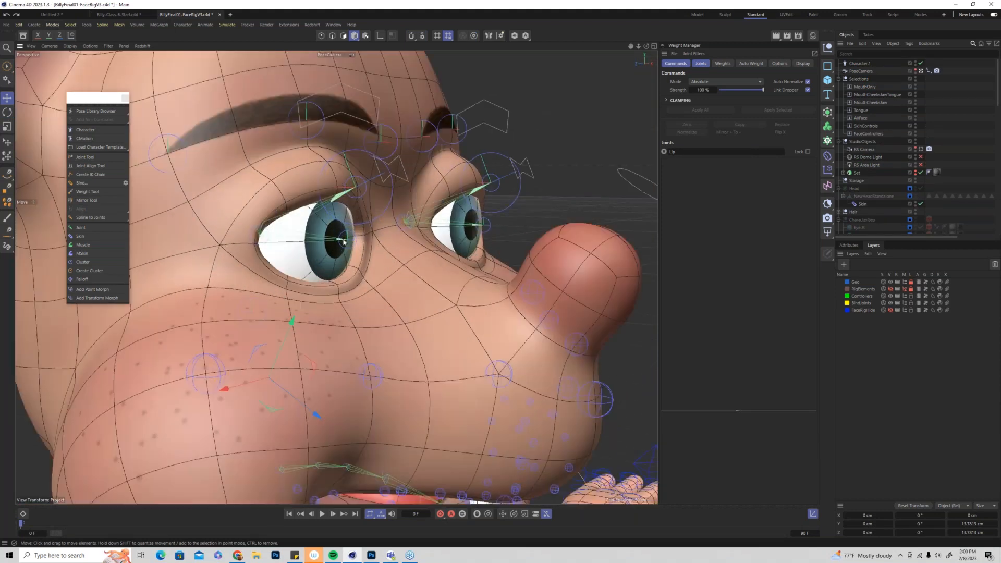
pyautogui.keyDown('alt'); pyautogui.moveTo(350, 239); pyautogui.dragTo(323, 229, button='middle'); pyautogui.keyUp('alt')
pyautogui.scroll(-2, 908, 116)
pyautogui.scroll(2, 908, 111)
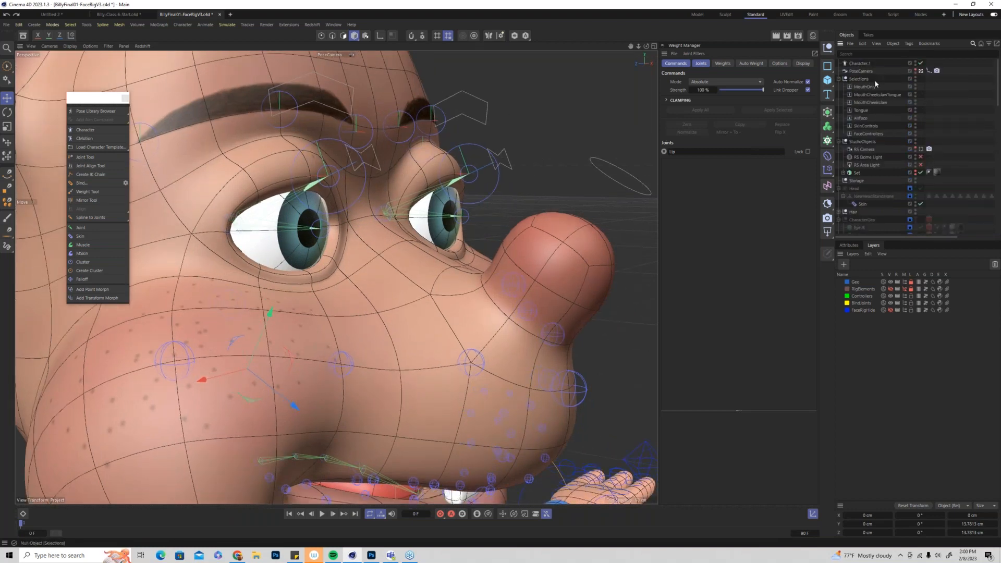
# Locate the EyeRot-R joint in the Eyes group and inspect the settings of its Constraint tag
pyautogui.scroll(-8, 874, 148)
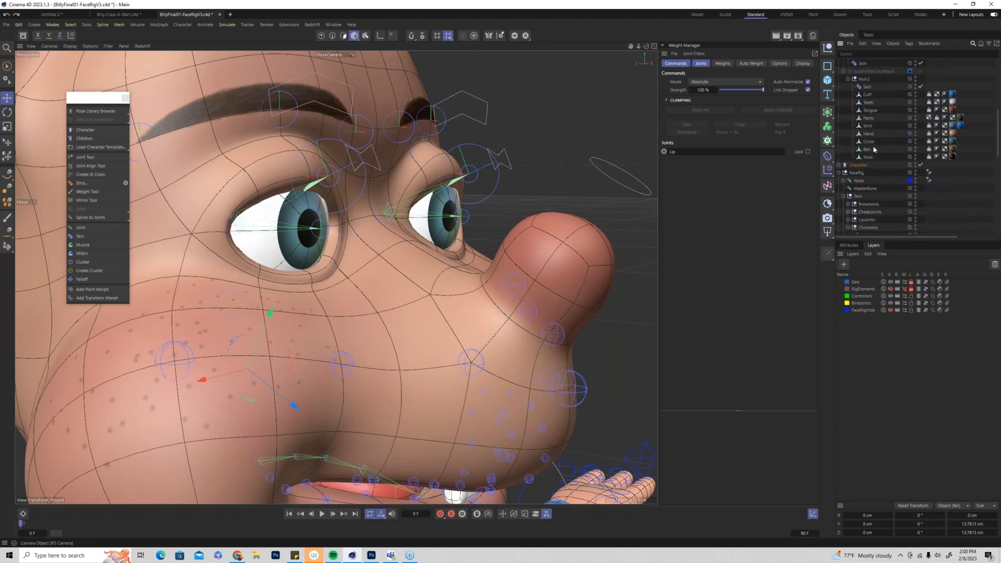
pyautogui.scroll(-6, 875, 148)
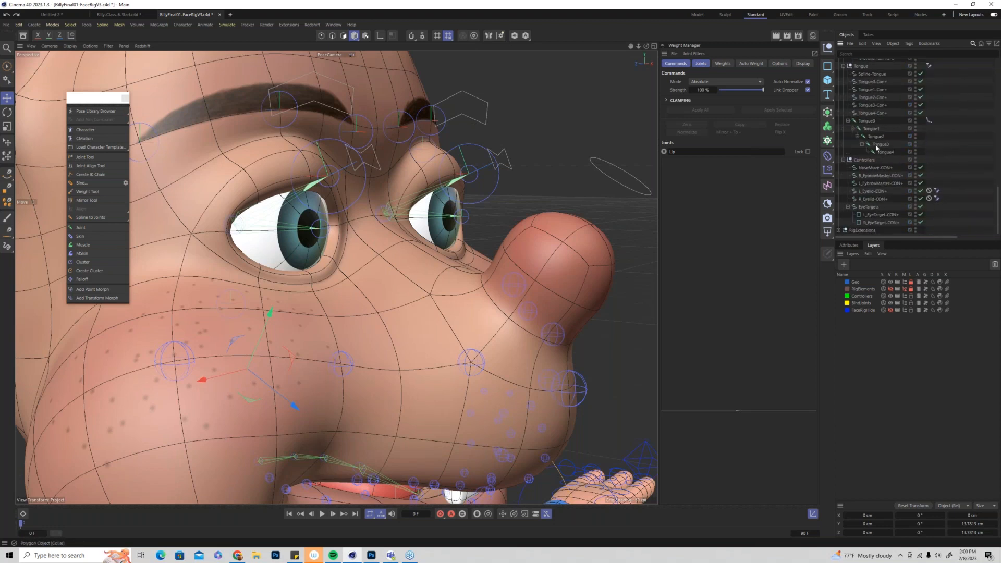
pyautogui.scroll(2, 877, 147)
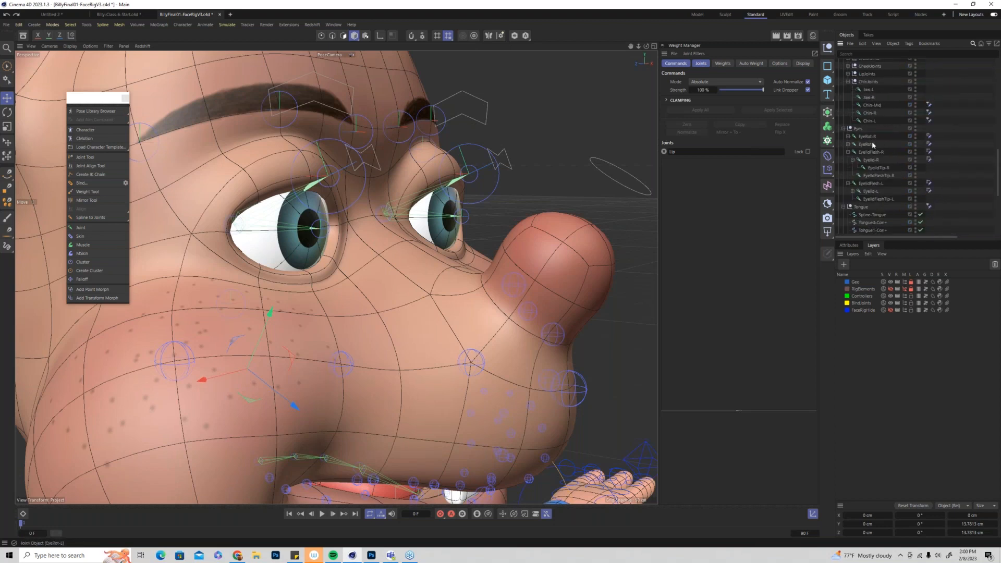
pyautogui.click(870, 139)
pyautogui.click(928, 136)
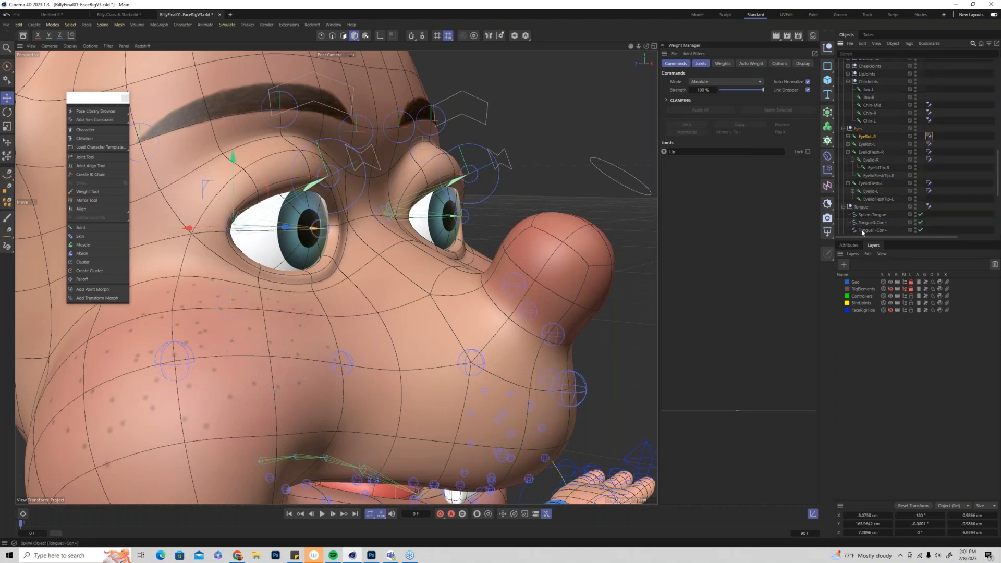
pyautogui.click(852, 245)
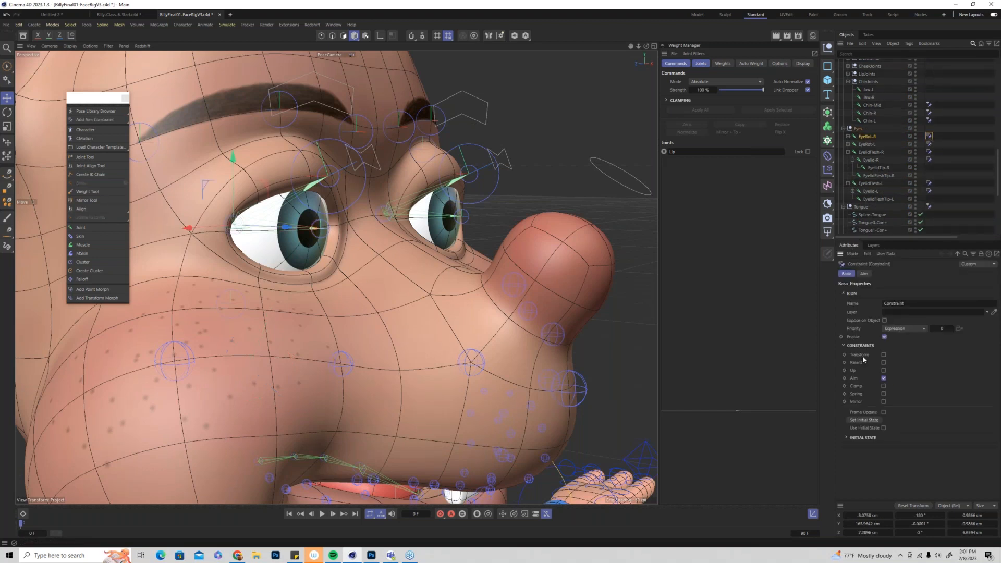
# Try moving the R_EyeTarget-CON+ controller in several directions to test the right eye's aim, undoing each move
pyautogui.scroll(-3, 453, 228)
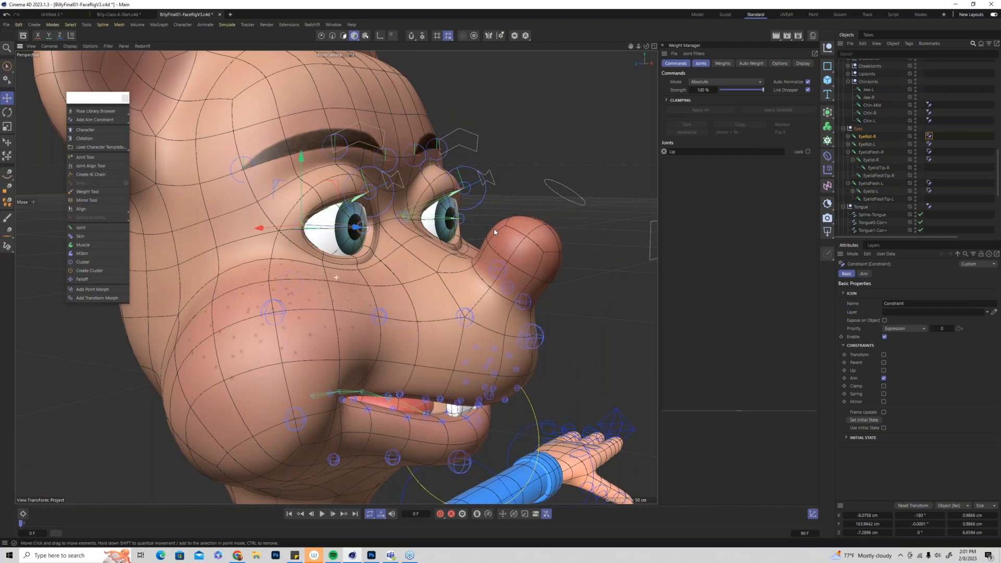
pyautogui.keyDown('alt'); pyautogui.moveTo(505, 229); pyautogui.dragTo(384, 237, button='middle'); pyautogui.keyUp('alt')
pyautogui.click(523, 247)
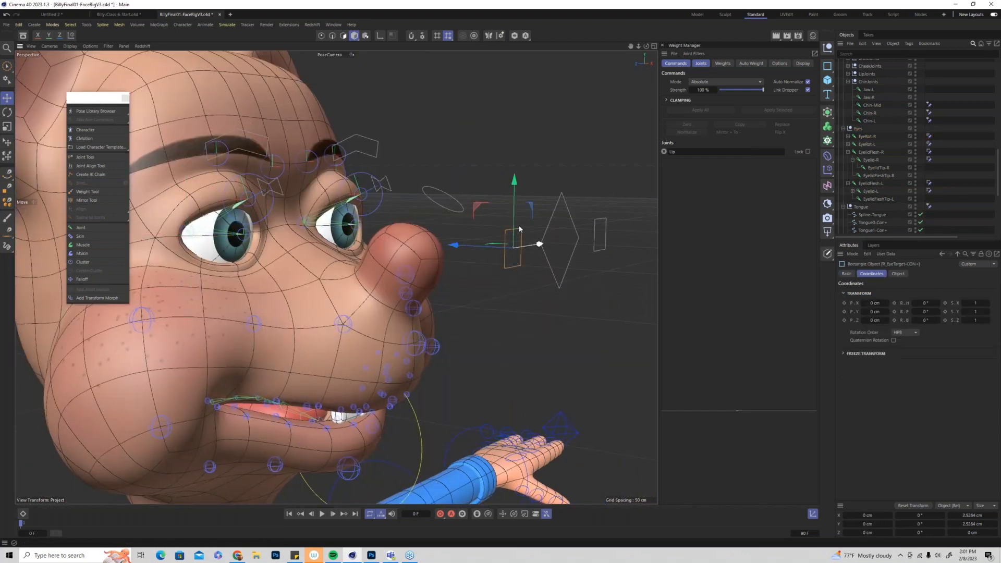
pyautogui.moveTo(515, 182); pyautogui.dragTo(511, 204)
pyautogui.hotkey('ctrl', 'z')
pyautogui.moveTo(507, 245); pyautogui.dragTo(534, 246)
pyautogui.hotkey('ctrl', 'z')
pyautogui.moveTo(465, 178); pyautogui.dragTo(463, 211)
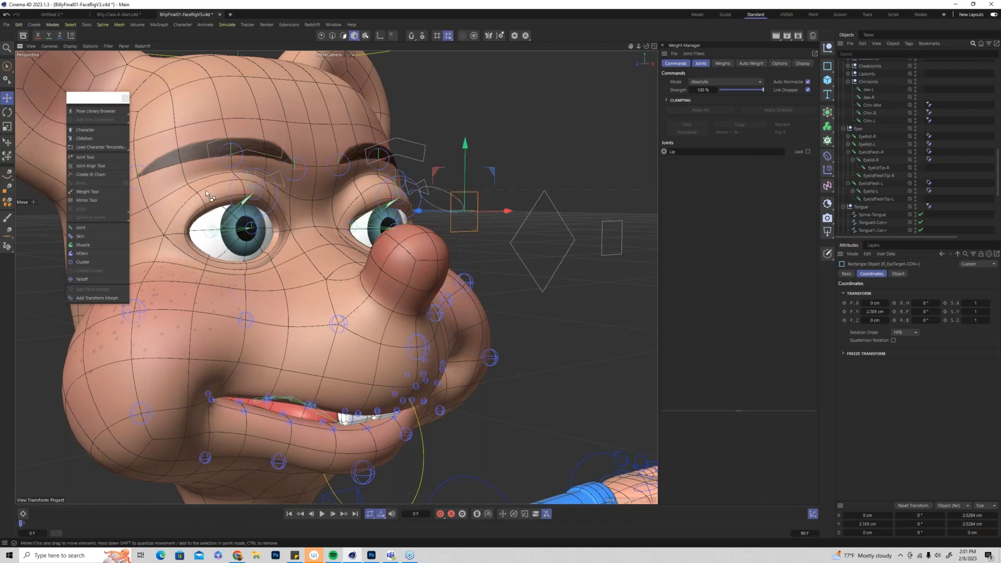
pyautogui.hotkey('ctrl', 'z')
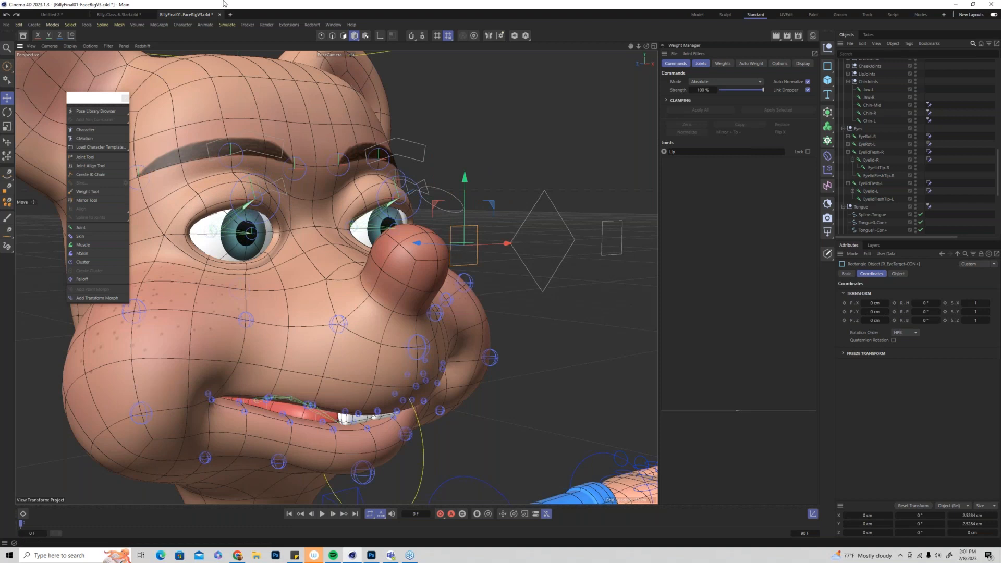
# Switch to the Billy-Class-6-Start project, try rotating the R_EyeRot joint, and undo the rotation
pyautogui.click(116, 14)
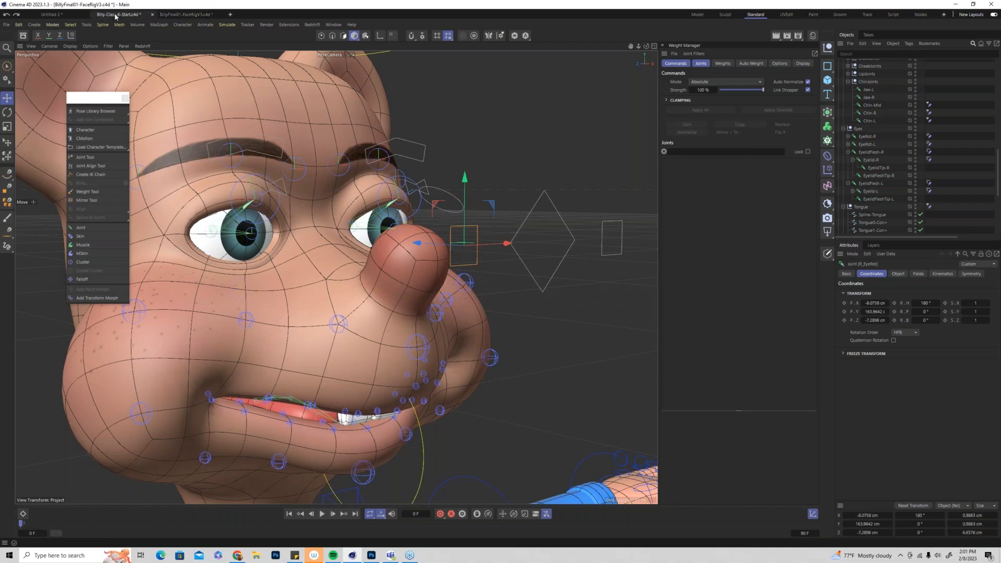
pyautogui.moveTo(389, 231); pyautogui.dragTo(386, 205)
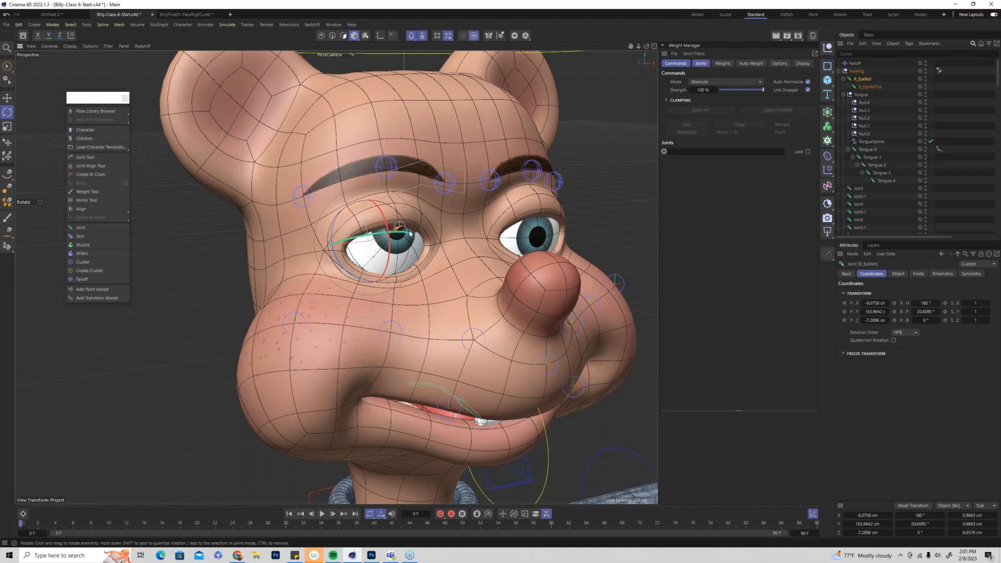
pyautogui.hotkey('ctrl', 'z')
# Return to the BillyFinal01-FaceRigV3 project, try moving R_EyeTarget-CON+ vertically, and undo the move
pyautogui.click(190, 15)
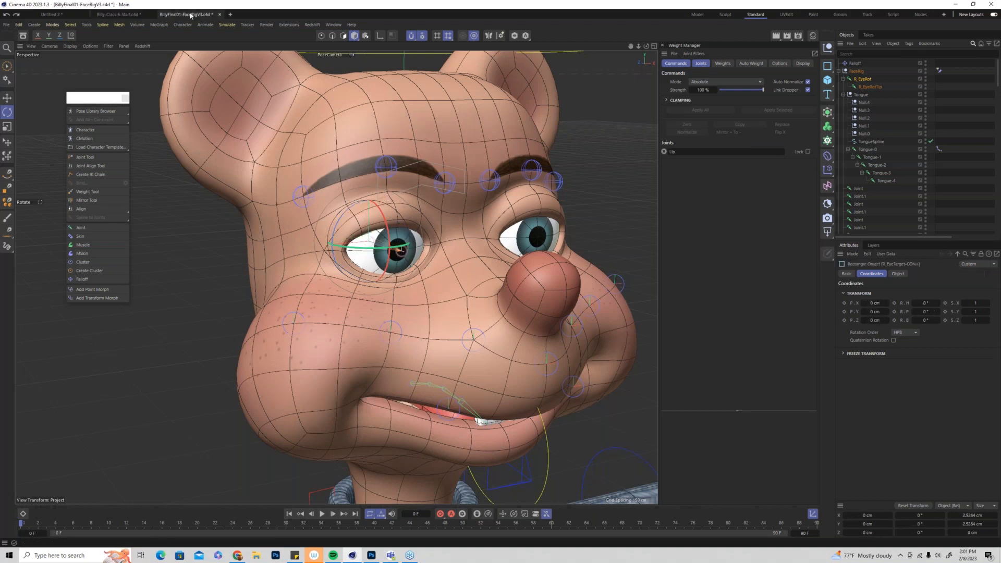
pyautogui.moveTo(468, 178)
pyautogui.mouseDown()
pyautogui.moveTo(472, 85)
pyautogui.moveTo(463, 165)
pyautogui.mouseUp()
pyautogui.hotkey('ctrl', 'z')
# Select both the right and left eye target controllers and raise them together to about 1.34 cm in Y
pyautogui.keyDown('alt'); pyautogui.moveTo(443, 213); pyautogui.dragTo(550, 229, button='middle'); pyautogui.keyUp('alt')
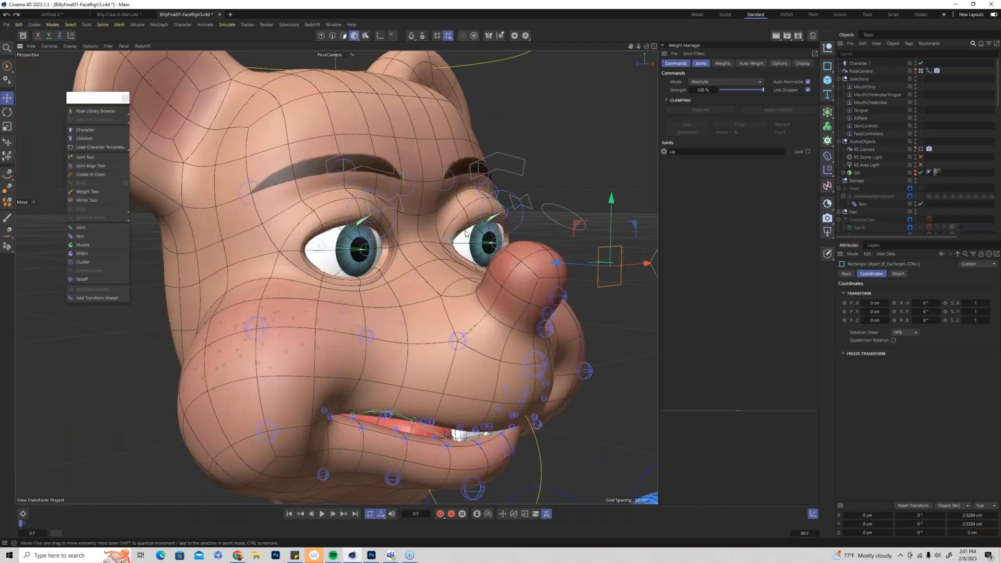
pyautogui.keyDown('alt'); pyautogui.moveTo(549, 229); pyautogui.dragTo(437, 236); pyautogui.keyUp('alt')
pyautogui.keyDown('alt'); pyautogui.moveTo(439, 228); pyautogui.dragTo(455, 232); pyautogui.keyUp('alt')
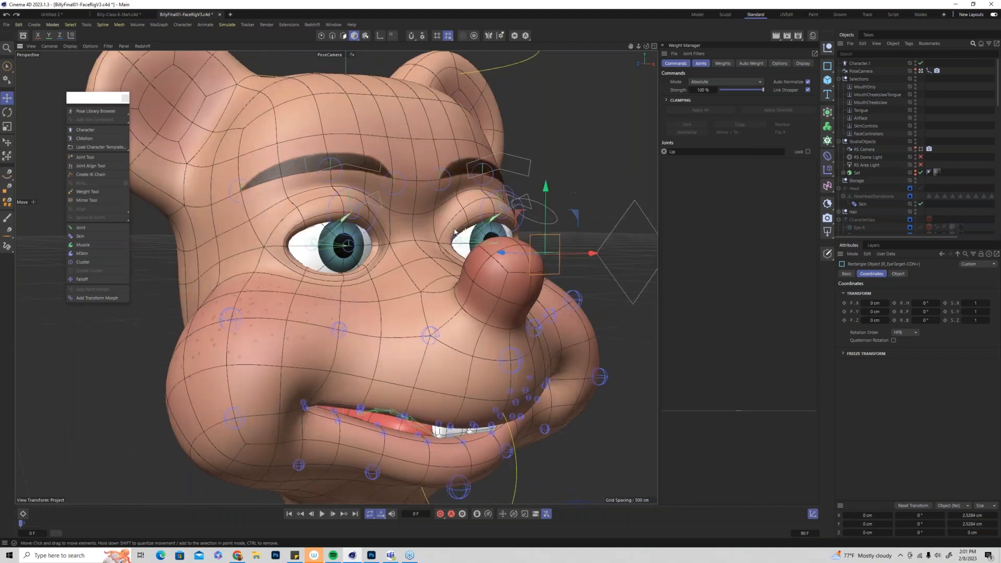
pyautogui.scroll(2, 533, 262)
pyautogui.scroll(-4, 508, 250)
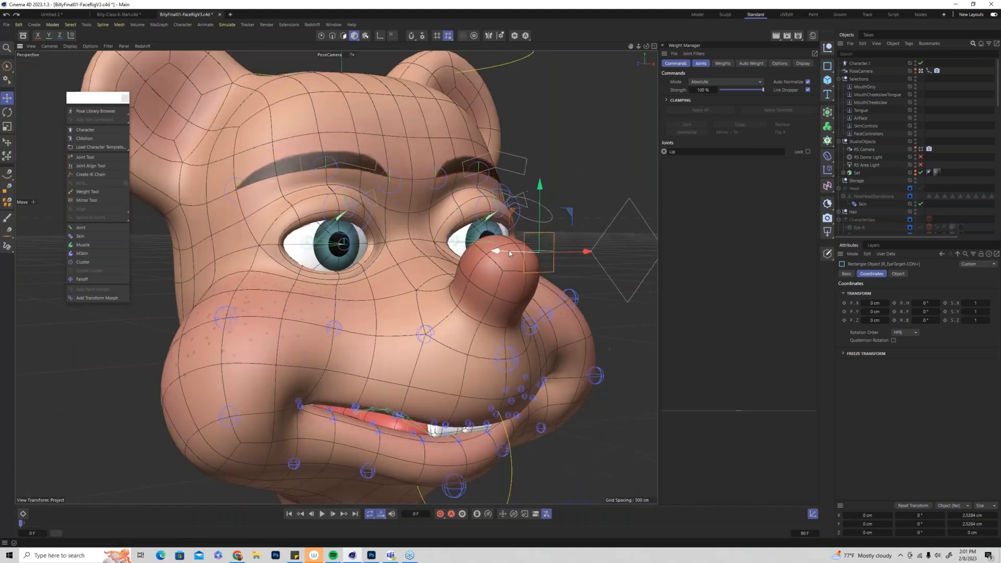
pyautogui.keyDown('alt'); pyautogui.moveTo(519, 256); pyautogui.dragTo(430, 256, button='middle'); pyautogui.keyUp('alt')
pyautogui.keyDown('shift'); pyautogui.click(561, 255); pyautogui.keyUp('shift')
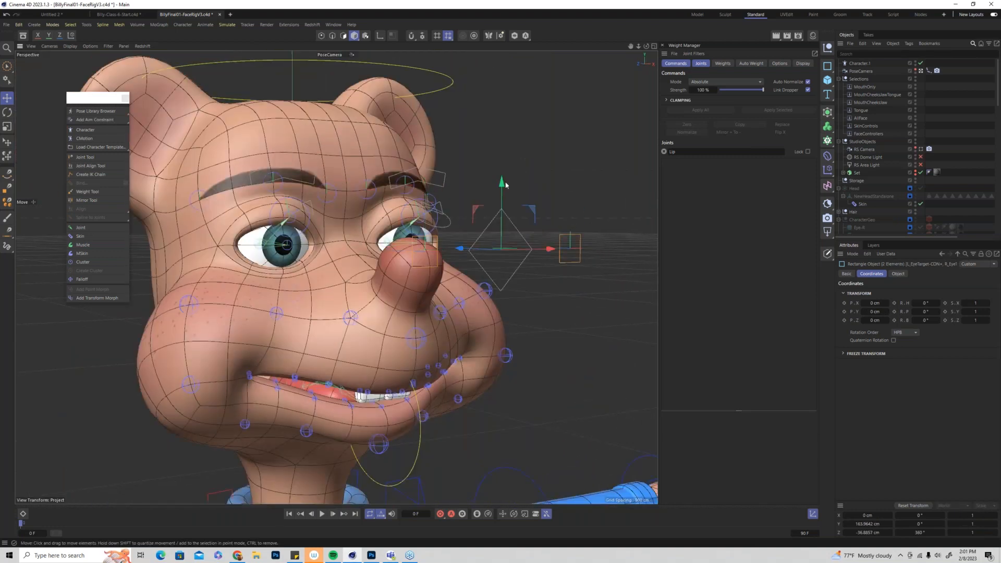
pyautogui.moveTo(502, 182); pyautogui.dragTo(625, 183)
pyautogui.moveTo(572, 216)
pyautogui.mouseDown()
pyautogui.moveTo(548, 211)
pyautogui.moveTo(550, 116)
pyautogui.moveTo(557, 215)
pyautogui.mouseUp()
pyautogui.hotkey('ctrl', 'z')
# Raise the diamond-shaped EyeTargets controller to about 3.05 cm in Y and view the gaze from the front
pyautogui.click(526, 260)
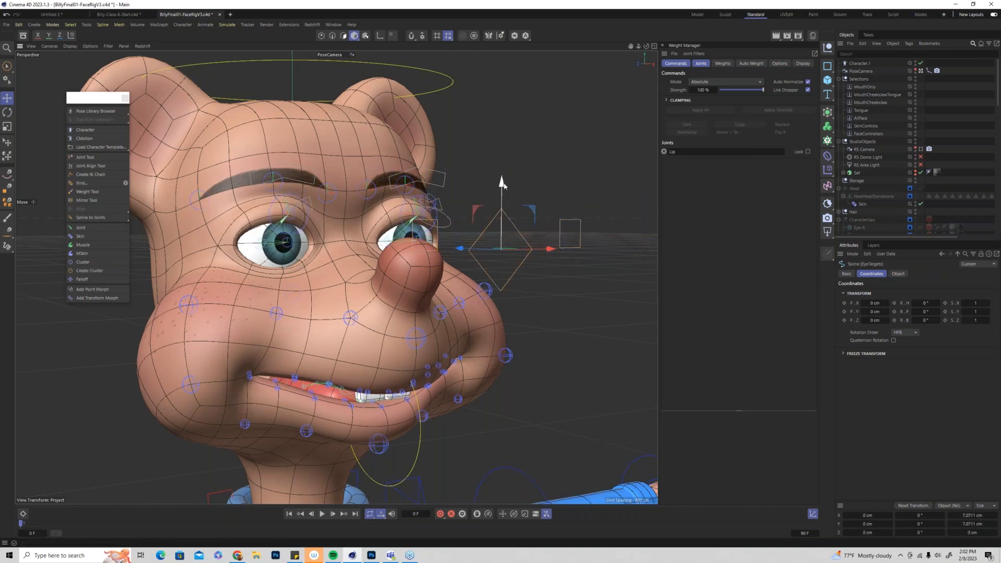
pyautogui.moveTo(505, 164); pyautogui.dragTo(495, 199)
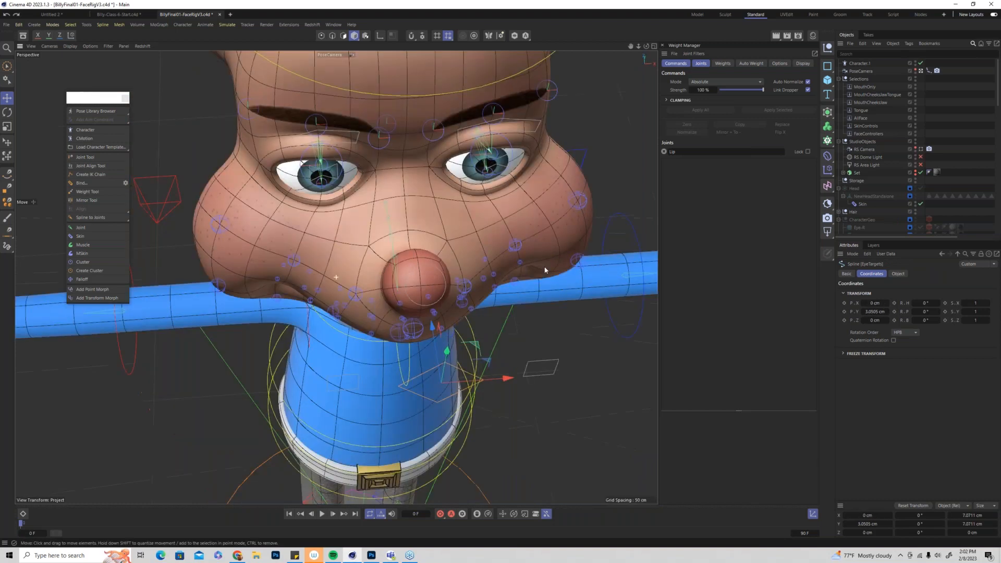
pyautogui.keyDown('alt'); pyautogui.moveTo(544, 270); pyautogui.dragTo(550, 203); pyautogui.keyUp('alt')
# Try crossing the eyes by moving the right eye target inward and the left one to about -5.19 cm in X
pyautogui.click(426, 153)
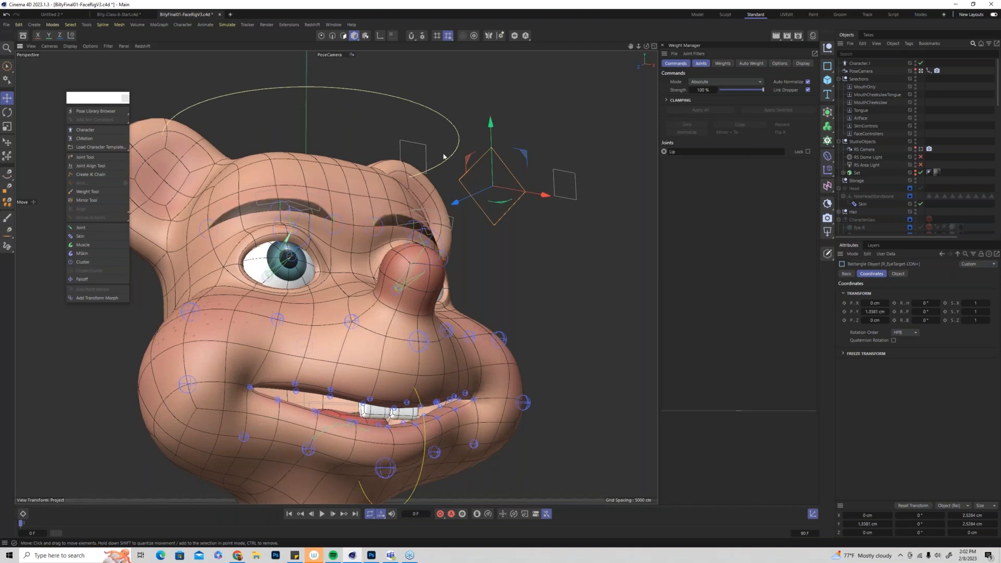
pyautogui.keyDown('shift'); pyautogui.click(552, 176); pyautogui.keyUp('shift')
pyautogui.click(427, 157)
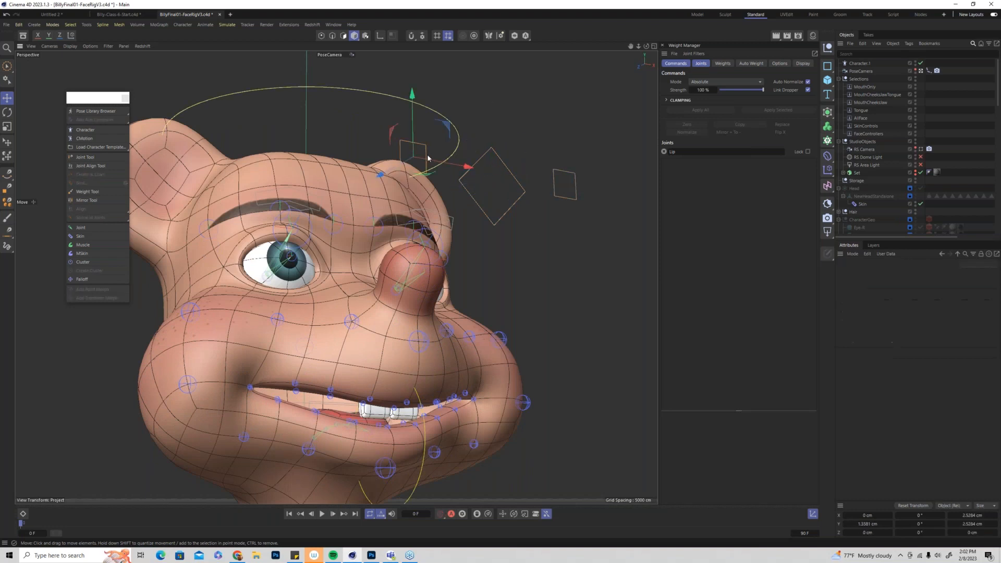
pyautogui.moveTo(468, 167); pyautogui.dragTo(548, 183)
pyautogui.click(556, 199)
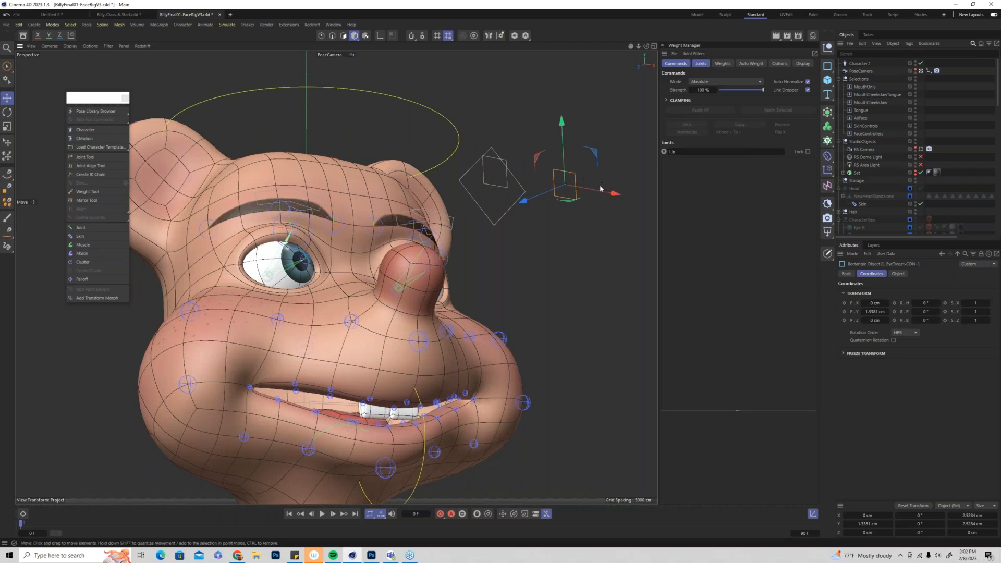
pyautogui.moveTo(613, 194); pyautogui.dragTo(425, 251)
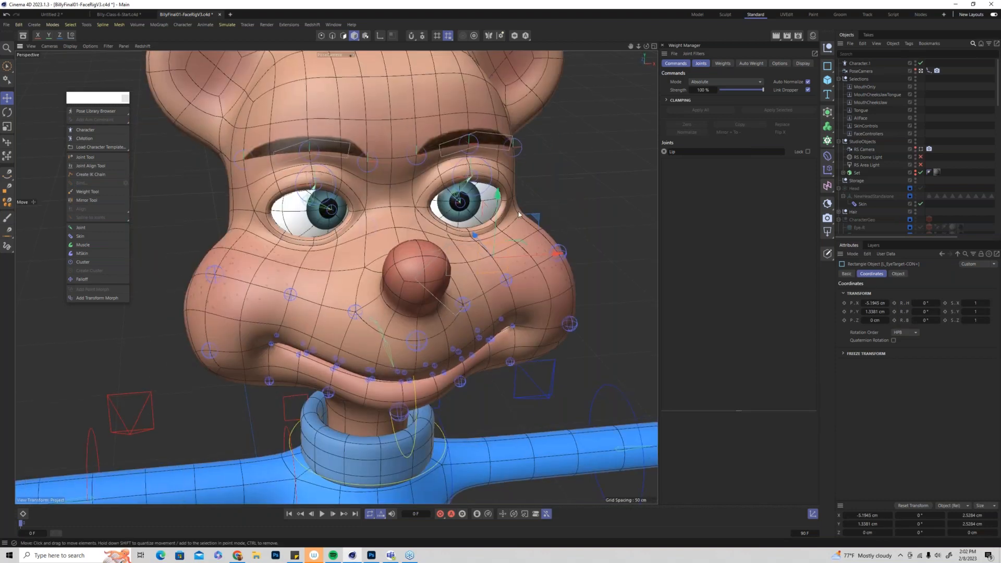
pyautogui.keyDown('alt'); pyautogui.moveTo(523, 280); pyautogui.dragTo(550, 272); pyautogui.keyUp('alt')
# Try moving the EyeTargets controller with the eyes crossed, and undo it together with the inward target moves
pyautogui.click(585, 216)
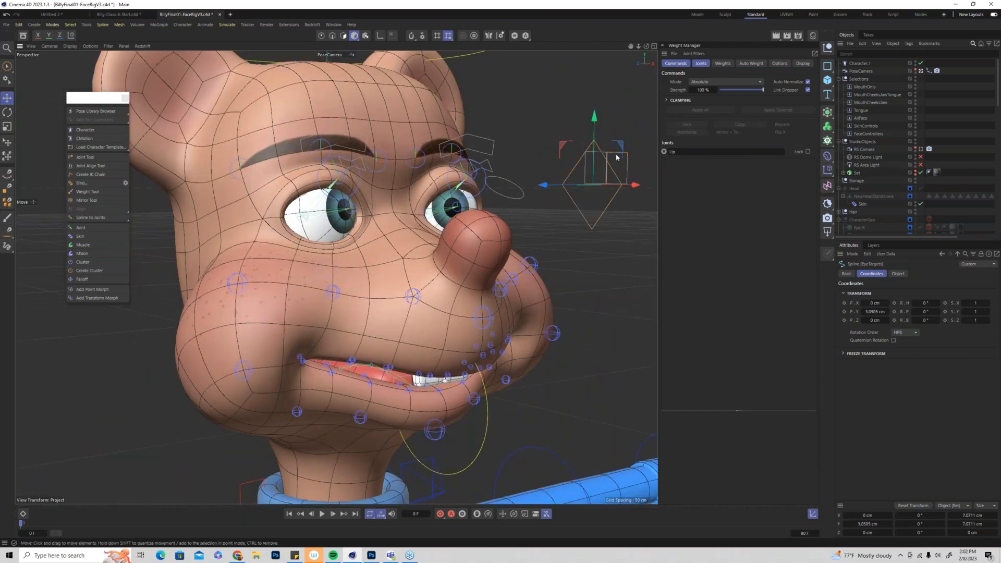
pyautogui.moveTo(593, 116)
pyautogui.mouseDown()
pyautogui.moveTo(579, 210)
pyautogui.moveTo(578, 117)
pyautogui.mouseUp()
pyautogui.click(341, 201)
pyautogui.click(342, 200)
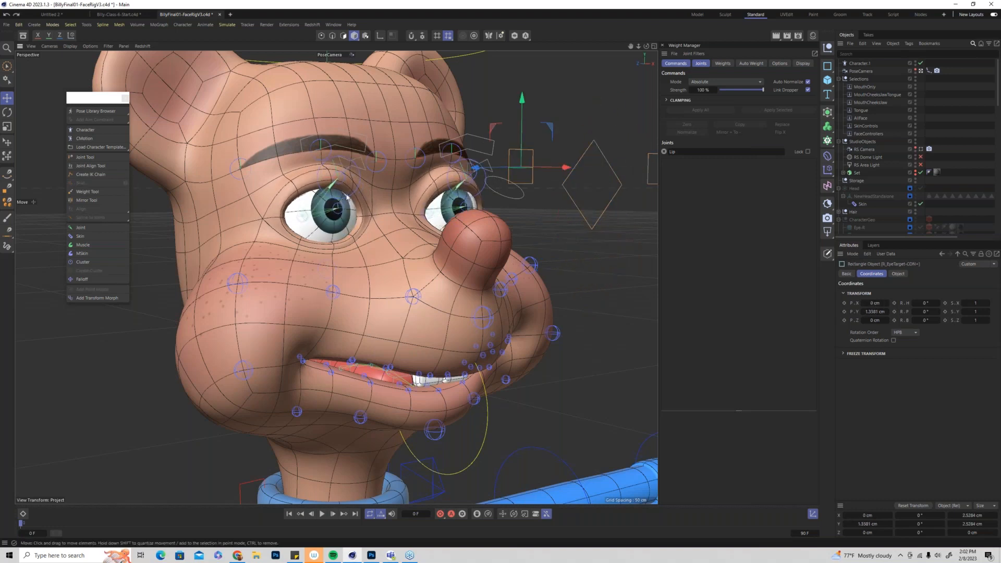
# Examine the right eye and its upper eyelid joint up close from the front
pyautogui.scroll(10, 347, 197)
pyautogui.scroll(-4, 314, 180)
pyautogui.moveTo(302, 174)
pyautogui.keyDown('alt'); pyautogui.mouseDown()
pyautogui.moveTo(271, 161)
pyautogui.moveTo(292, 167)
pyautogui.mouseUp(); pyautogui.keyUp('alt')
pyautogui.scroll(5, 328, 177)
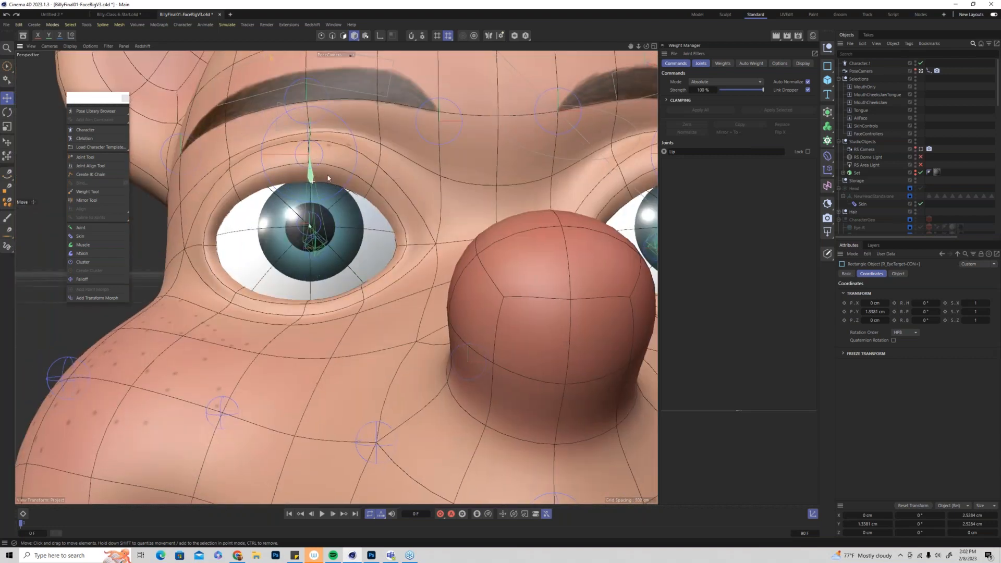
pyautogui.scroll(-3, 372, 175)
# Try raising the R_EyeTarget-CON+ controller to about 6.15 cm in Y, and undo the move
pyautogui.keyDown('alt'); pyautogui.moveTo(372, 175); pyautogui.dragTo(532, 73); pyautogui.keyUp('alt')
pyautogui.scroll(-4, 587, 226)
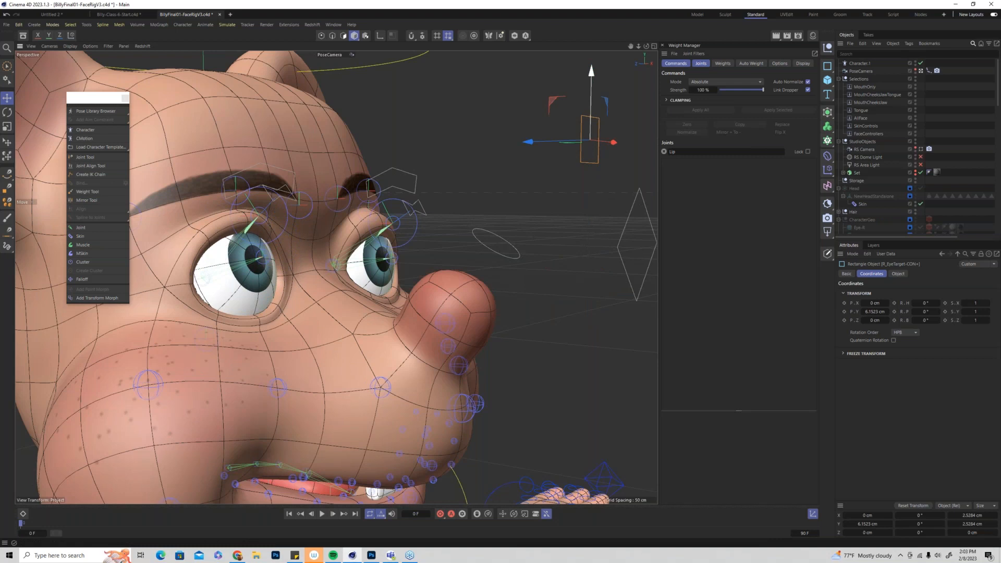
pyautogui.keyDown('alt'); pyautogui.moveTo(305, 224); pyautogui.dragTo(314, 229); pyautogui.keyUp('alt')
# Try lowering the right upper eyelid by rotating the R_Eyelid-CON+ controller to a pitch of about 11.6°
pyautogui.scroll(5, 314, 229)
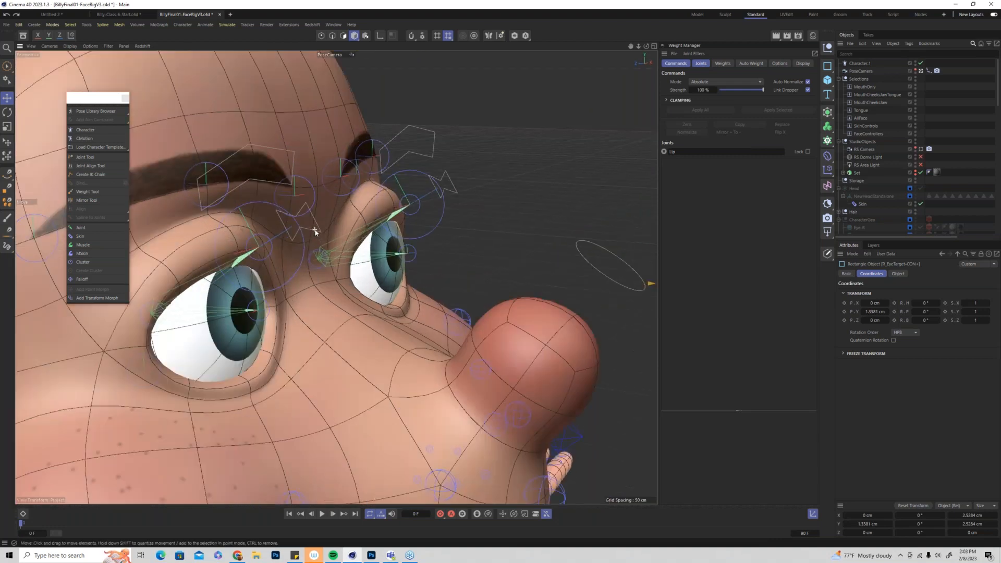
pyautogui.click(317, 229)
pyautogui.press('r')
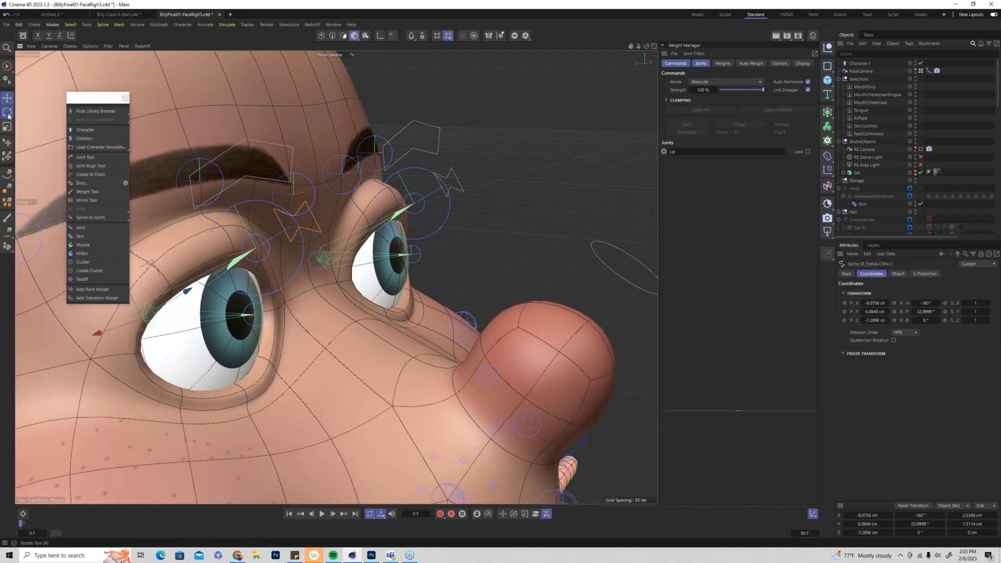
pyautogui.moveTo(166, 295)
pyautogui.mouseDown()
pyautogui.moveTo(171, 319)
pyautogui.moveTo(174, 297)
pyautogui.mouseUp()
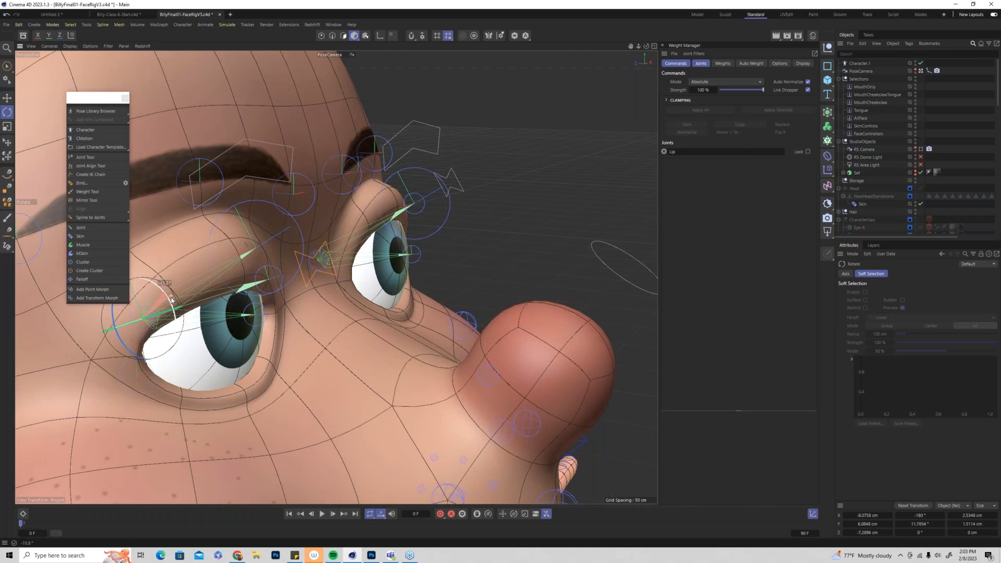
pyautogui.scroll(-3, 234, 290)
pyautogui.scroll(-6, 233, 290)
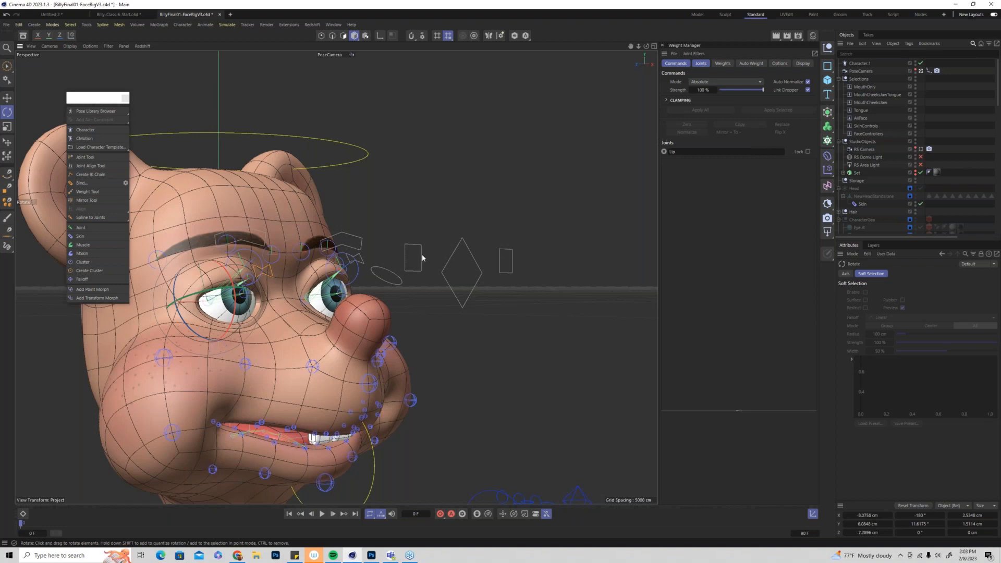
# Try lowering the right eye target to about -10.27 cm in Y, and undo the target moves and the eyelid rotation
pyautogui.click(421, 256)
pyautogui.click(7, 98)
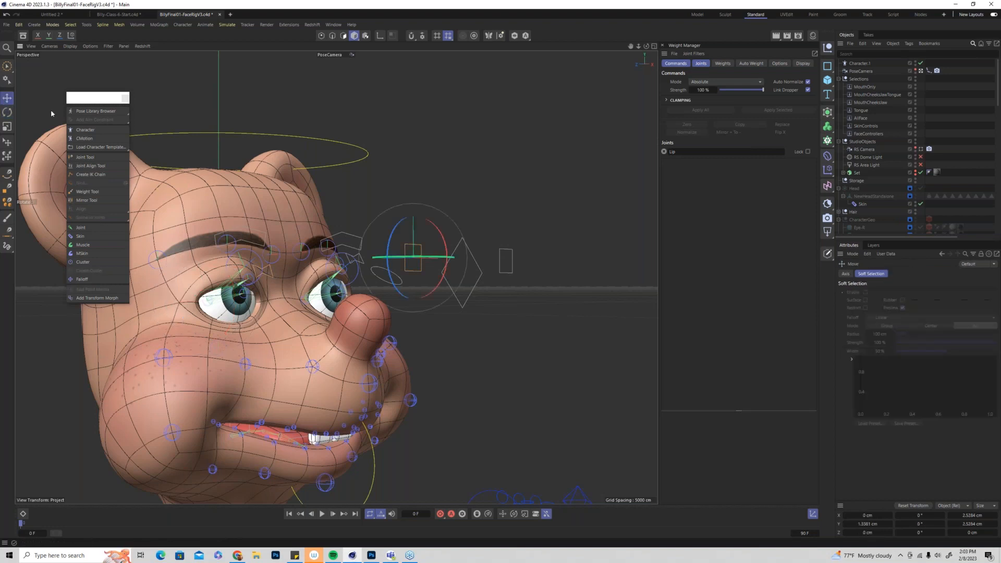
pyautogui.moveTo(412, 194); pyautogui.dragTo(248, 292)
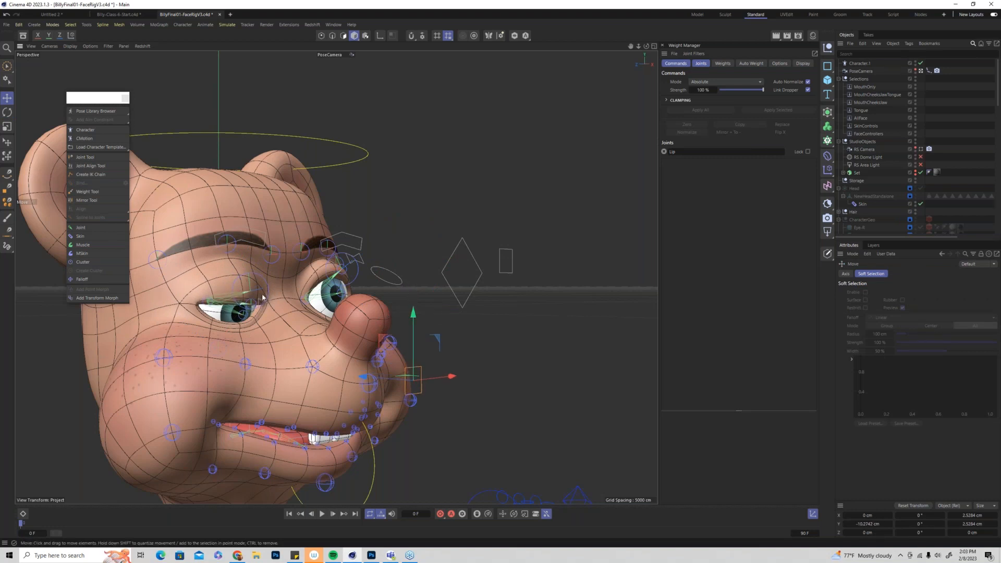
pyautogui.moveTo(447, 376); pyautogui.dragTo(446, 281)
pyautogui.hotkey('ctrl', 'z')
pyautogui.hotkey('ctrl', 'z')
pyautogui.hotkey('ctrl', 'z')
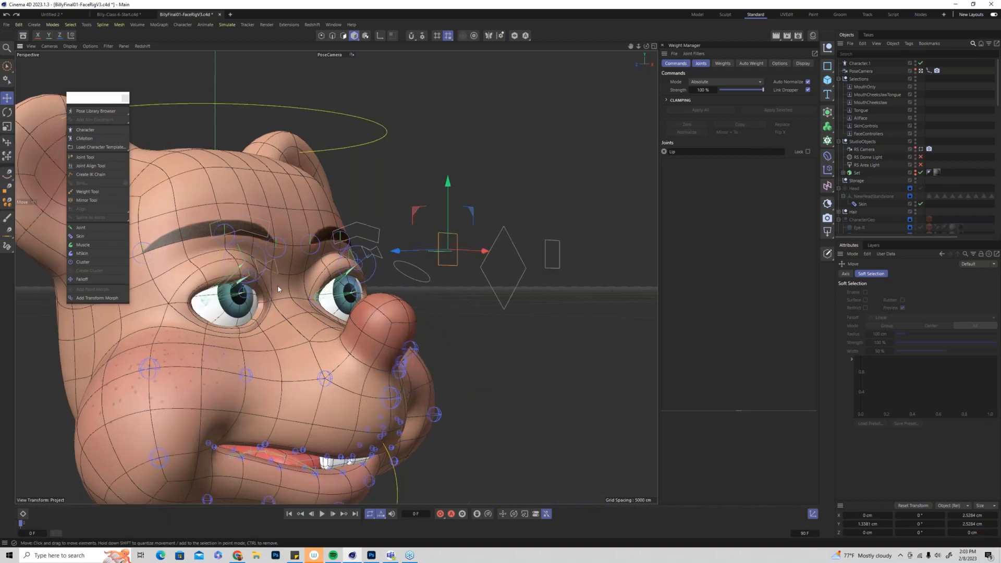
# Lower the diamond-shaped EyeTargets controller to about -1.19 cm in Y
pyautogui.scroll(5, 278, 290)
pyautogui.click(261, 244)
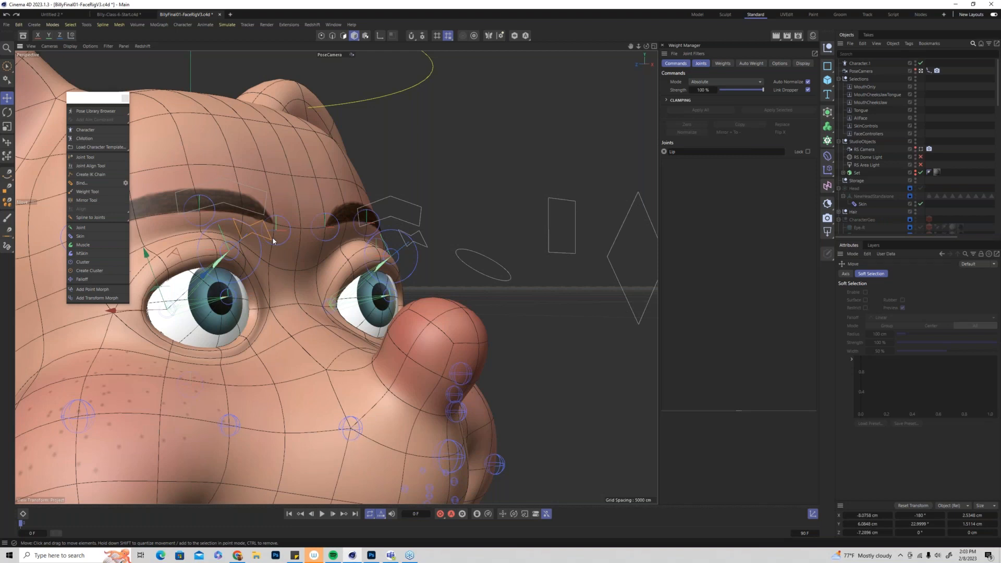
pyautogui.scroll(-5, 241, 246)
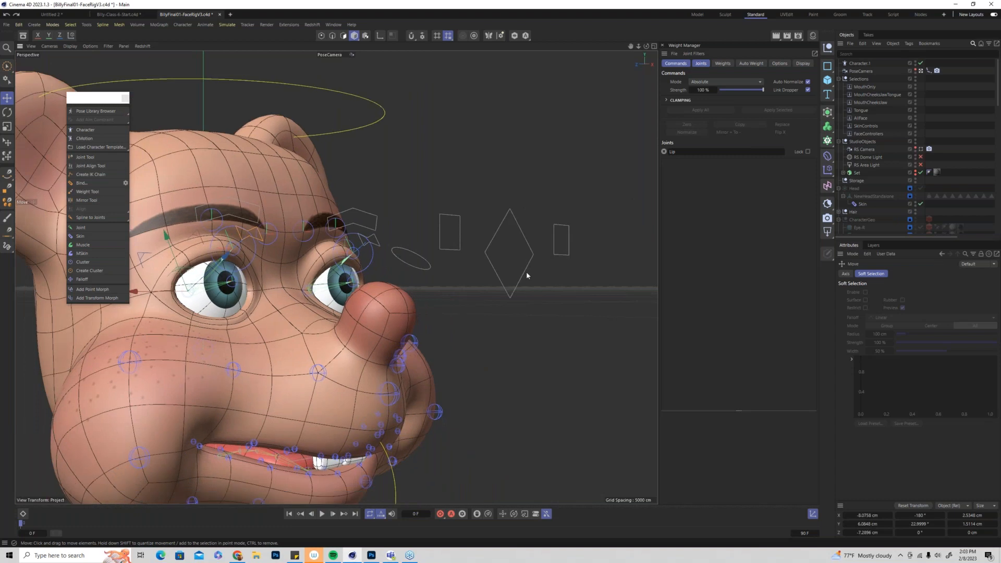
pyautogui.click(526, 271)
pyautogui.moveTo(511, 186); pyautogui.dragTo(520, 242)
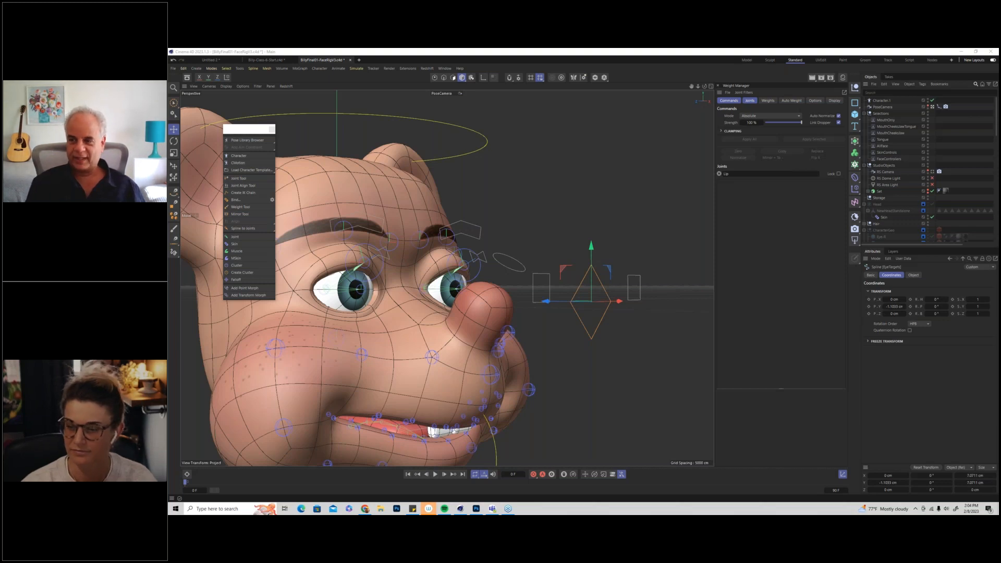
# Inspect PoseCamera's IK-Spline tag properties and open the choices for its Type setting
pyautogui.click(939, 107)
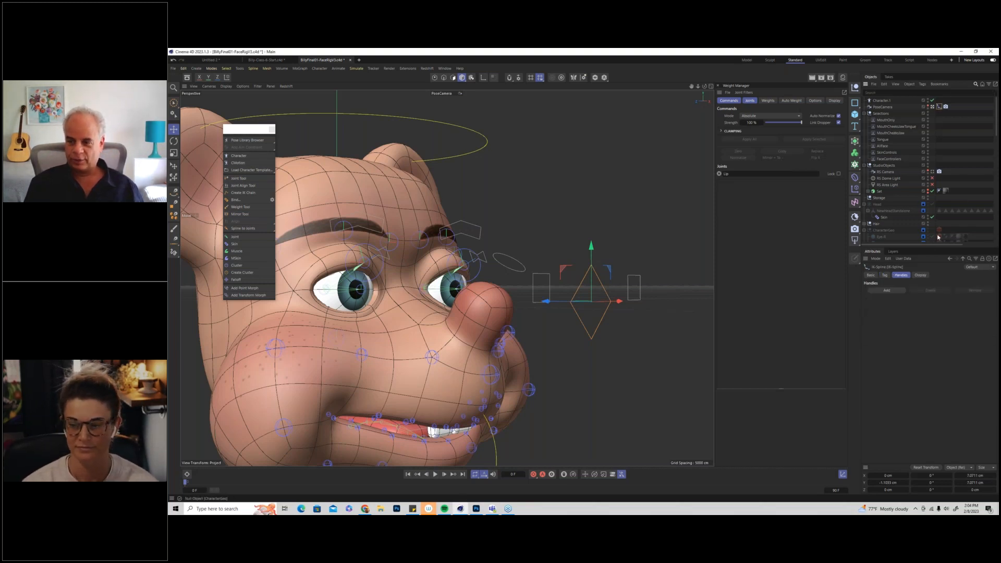
pyautogui.click(885, 275)
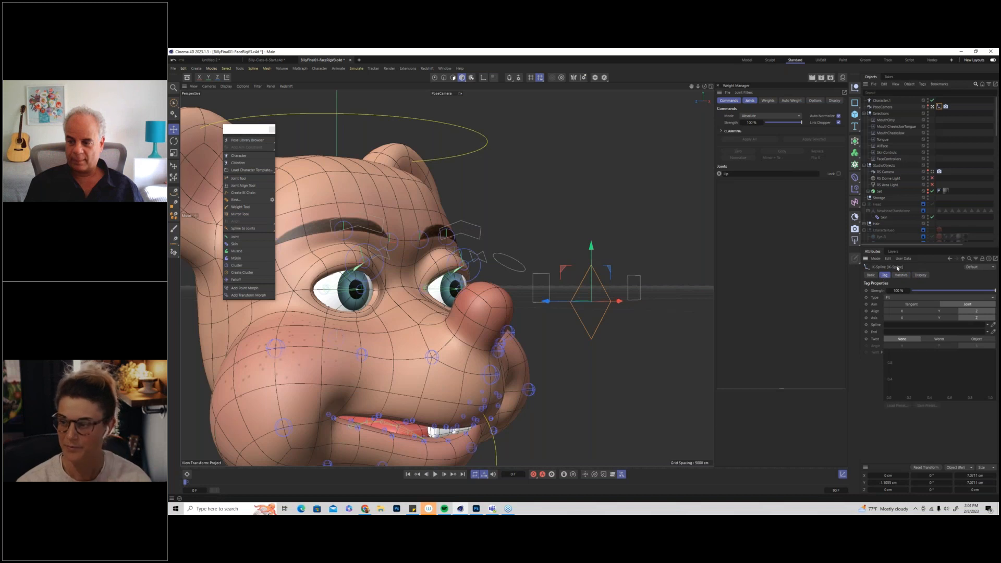
pyautogui.click(894, 299)
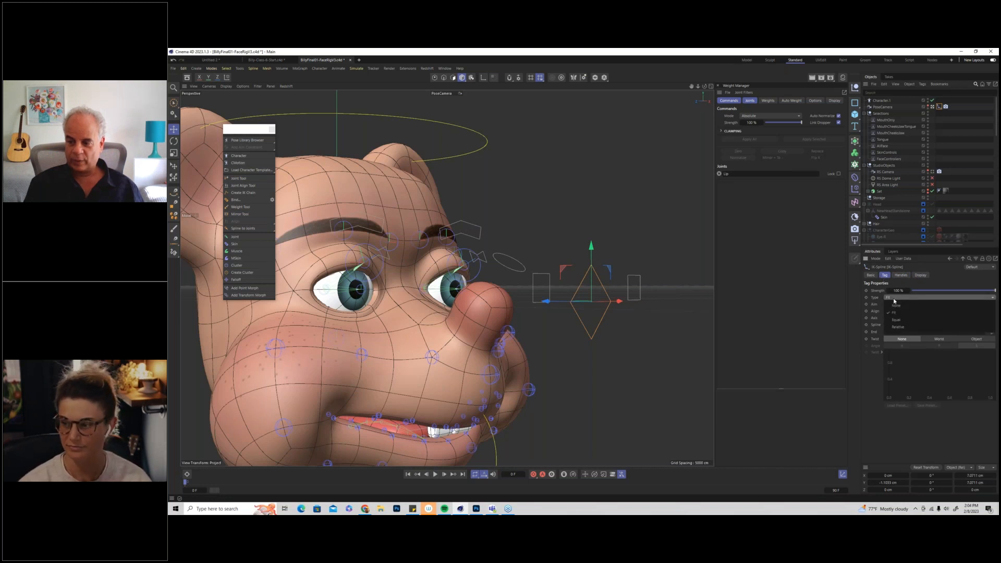